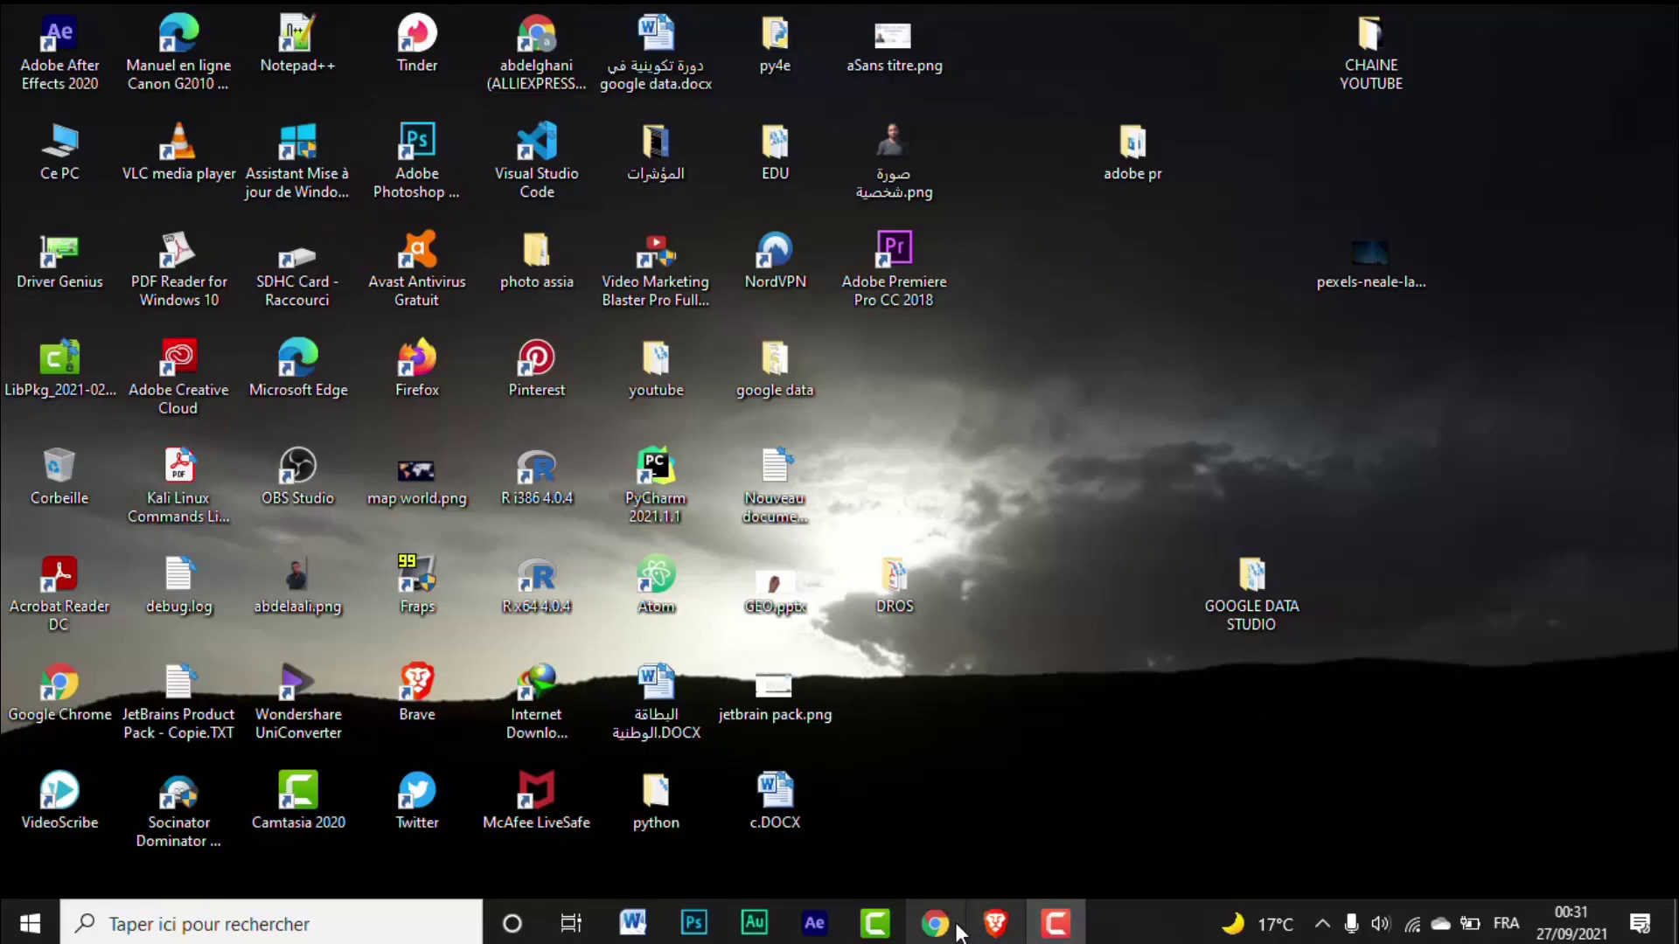
Step: Switch to Brave, start a new Data Studio data source with the Google Sheets connector and open the Google Drive file picker
left_click(995, 925)
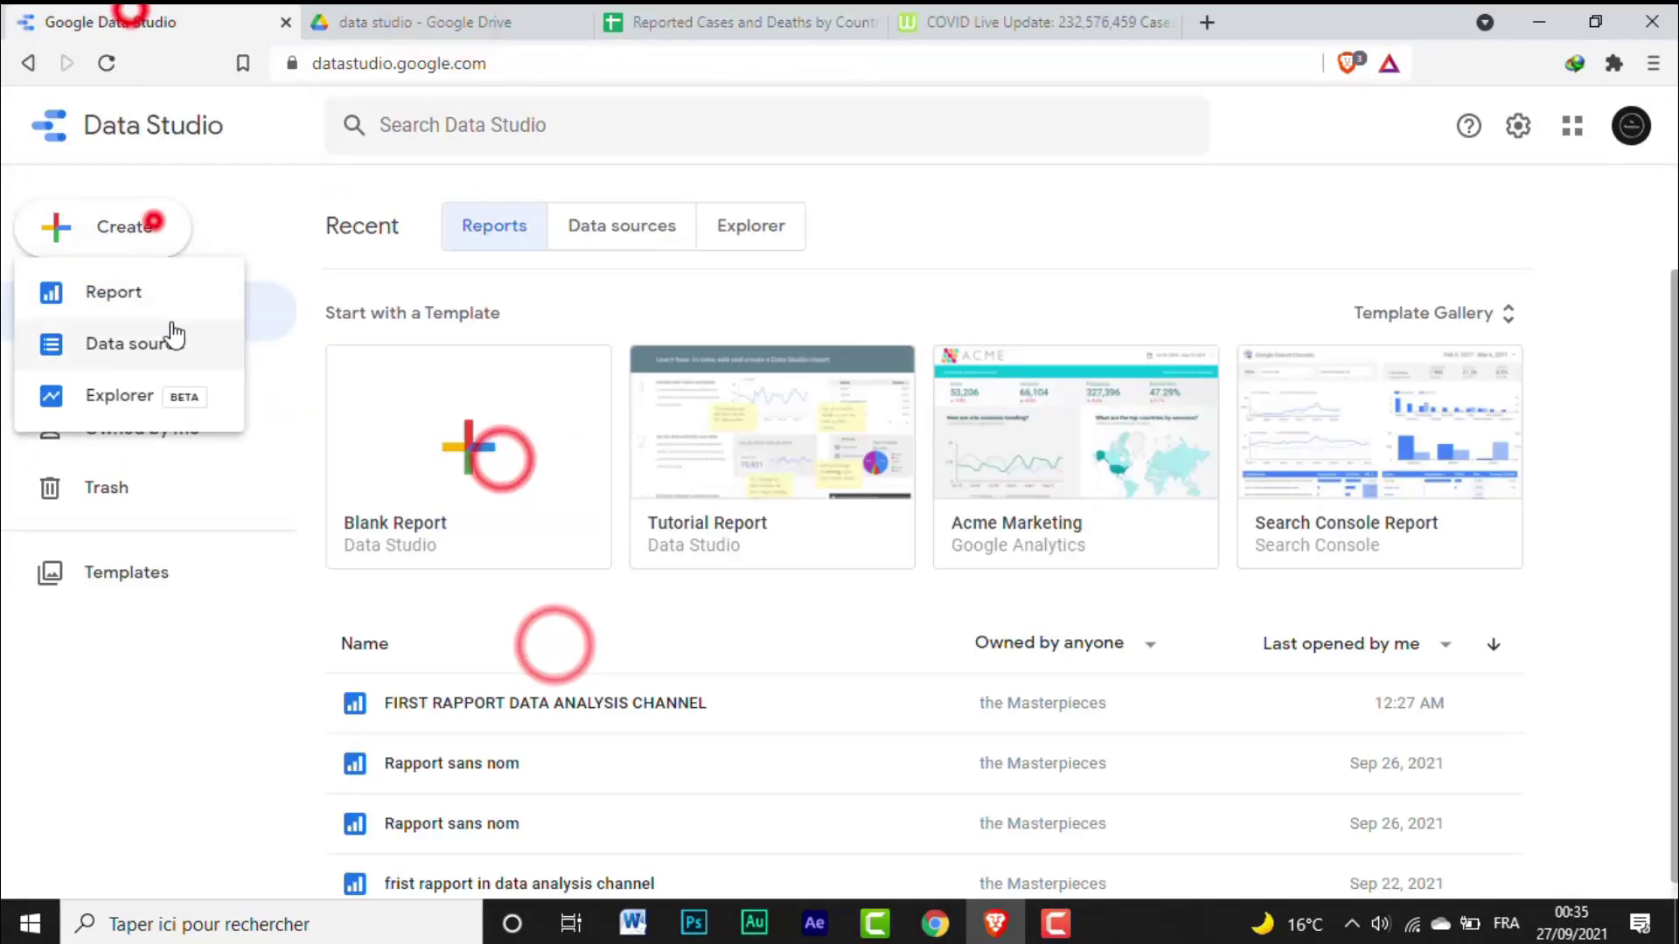
left_click(176, 329)
left_click(1128, 477)
left_click(245, 690)
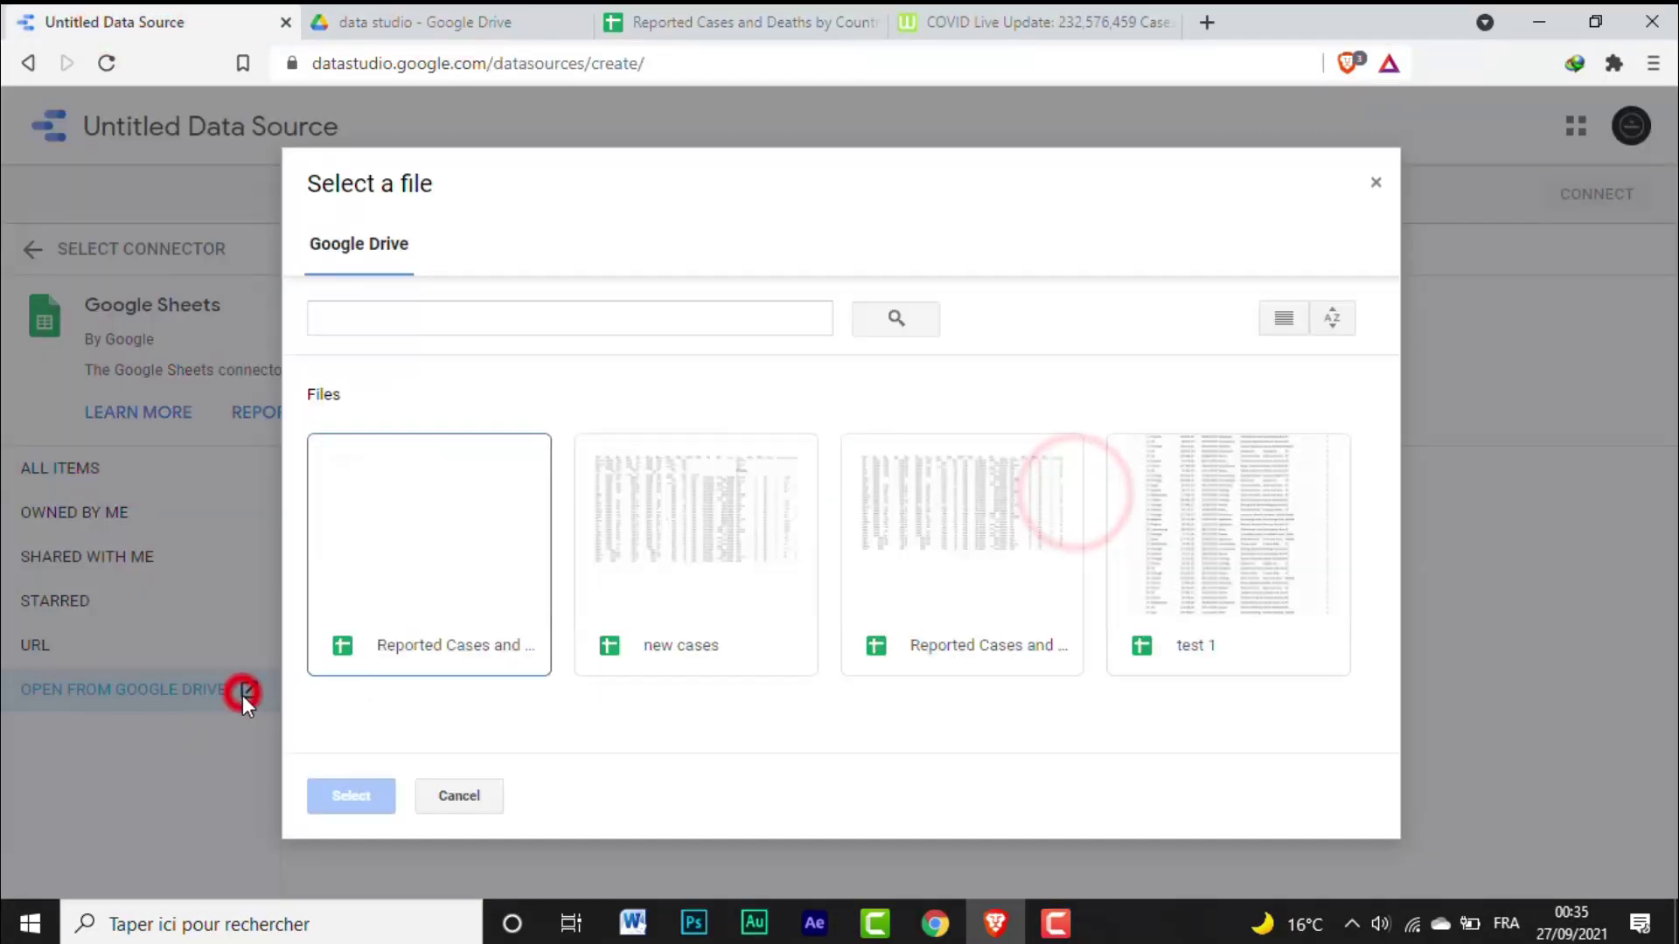
Step: Select the Reported Cases and Deaths by Country or Territory 1 spreadsheet, exclude hidden and filtered cells, and connect it
left_click(484, 658)
left_click(367, 790)
left_click(1045, 550)
left_click(1595, 194)
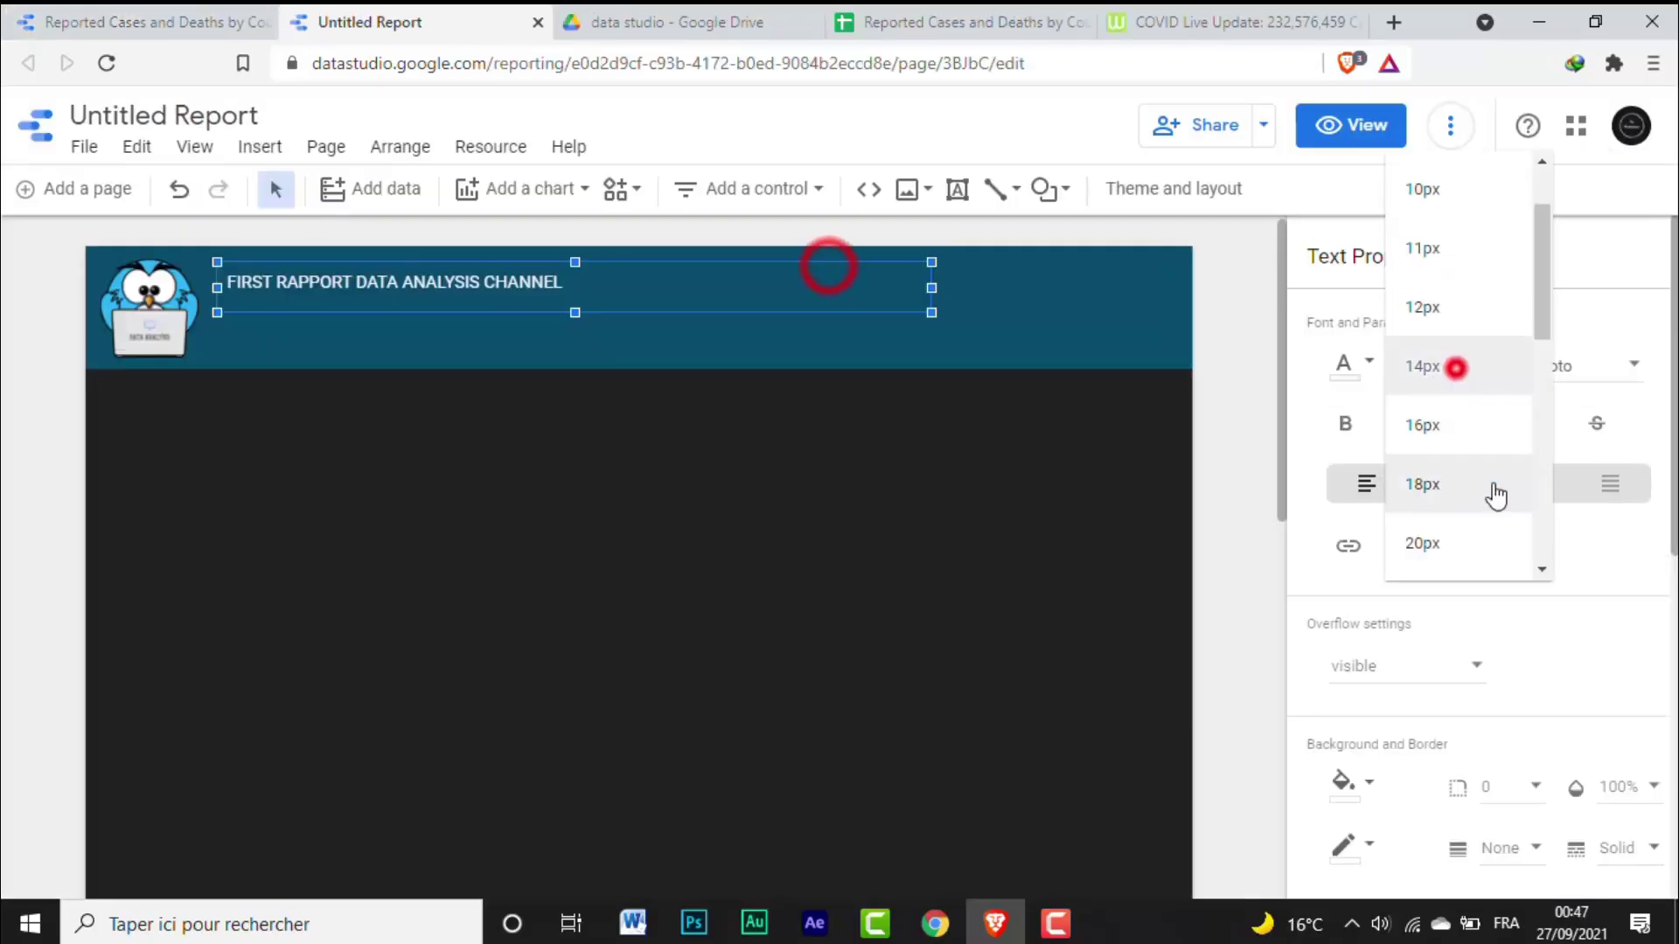
Step: Set the report title FIRST RAPPORT DATA ANALYSIS CHANNEL to 18px and browse the available fonts for it
left_click(1492, 490)
left_click(1615, 364)
scroll(1581, 350, "up", 3)
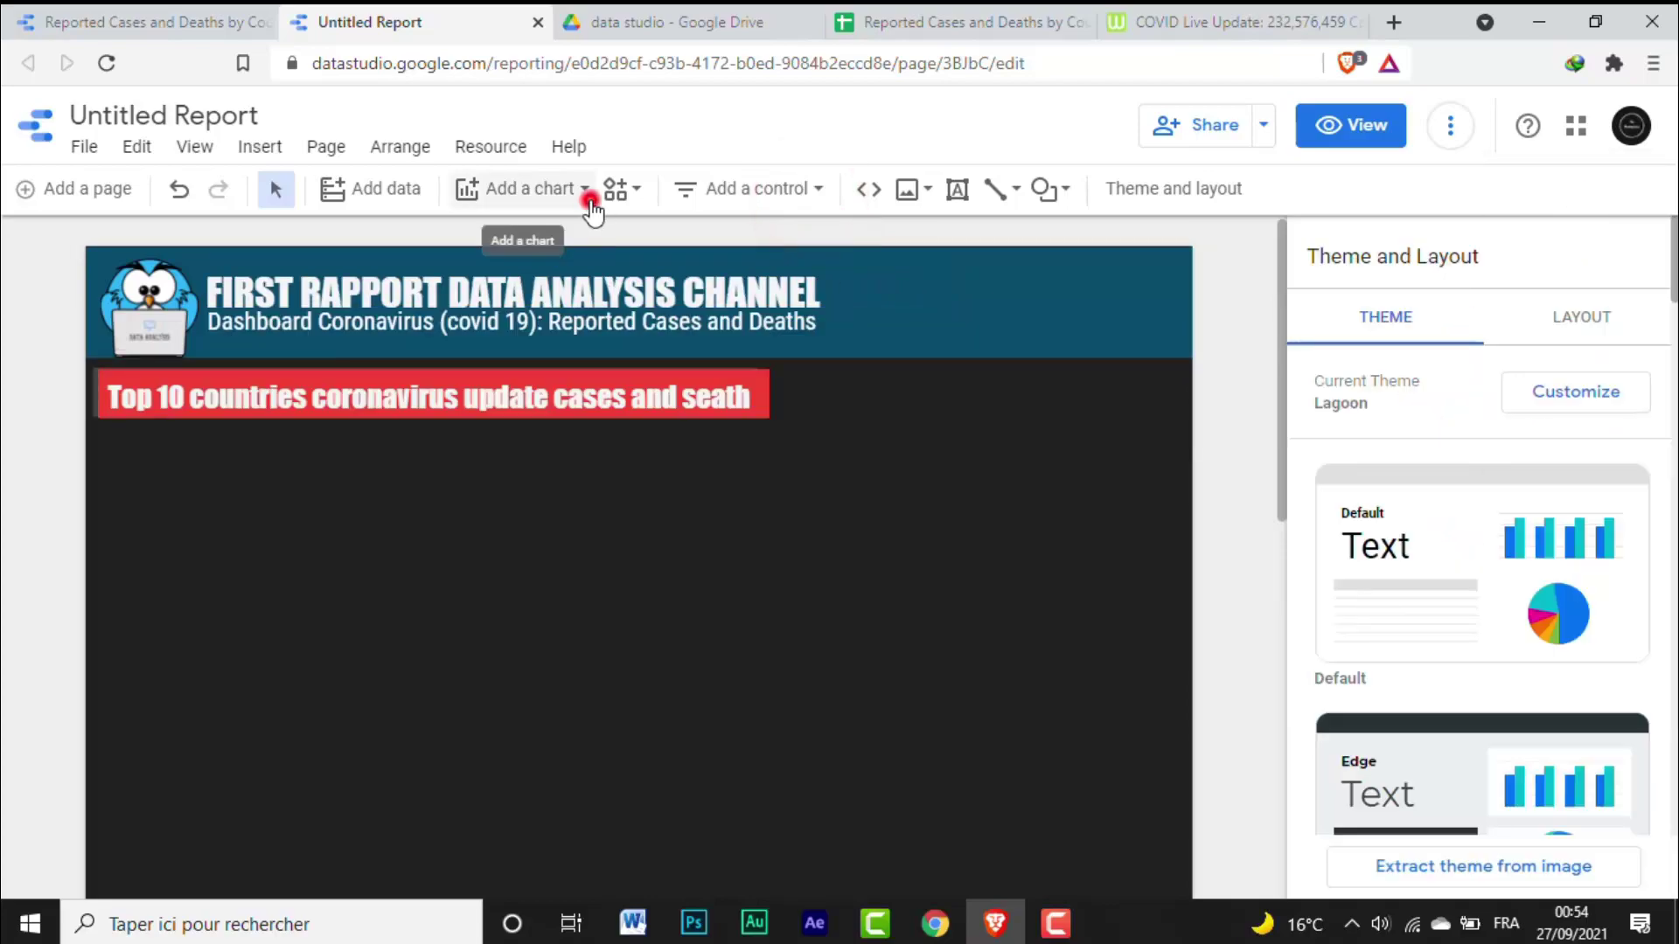
Step: Insert a chart below the red Top 10 countries heading in the report
left_click(584, 189)
left_click(489, 261)
left_click(103, 432)
left_click_drag(569, 603, 606, 610)
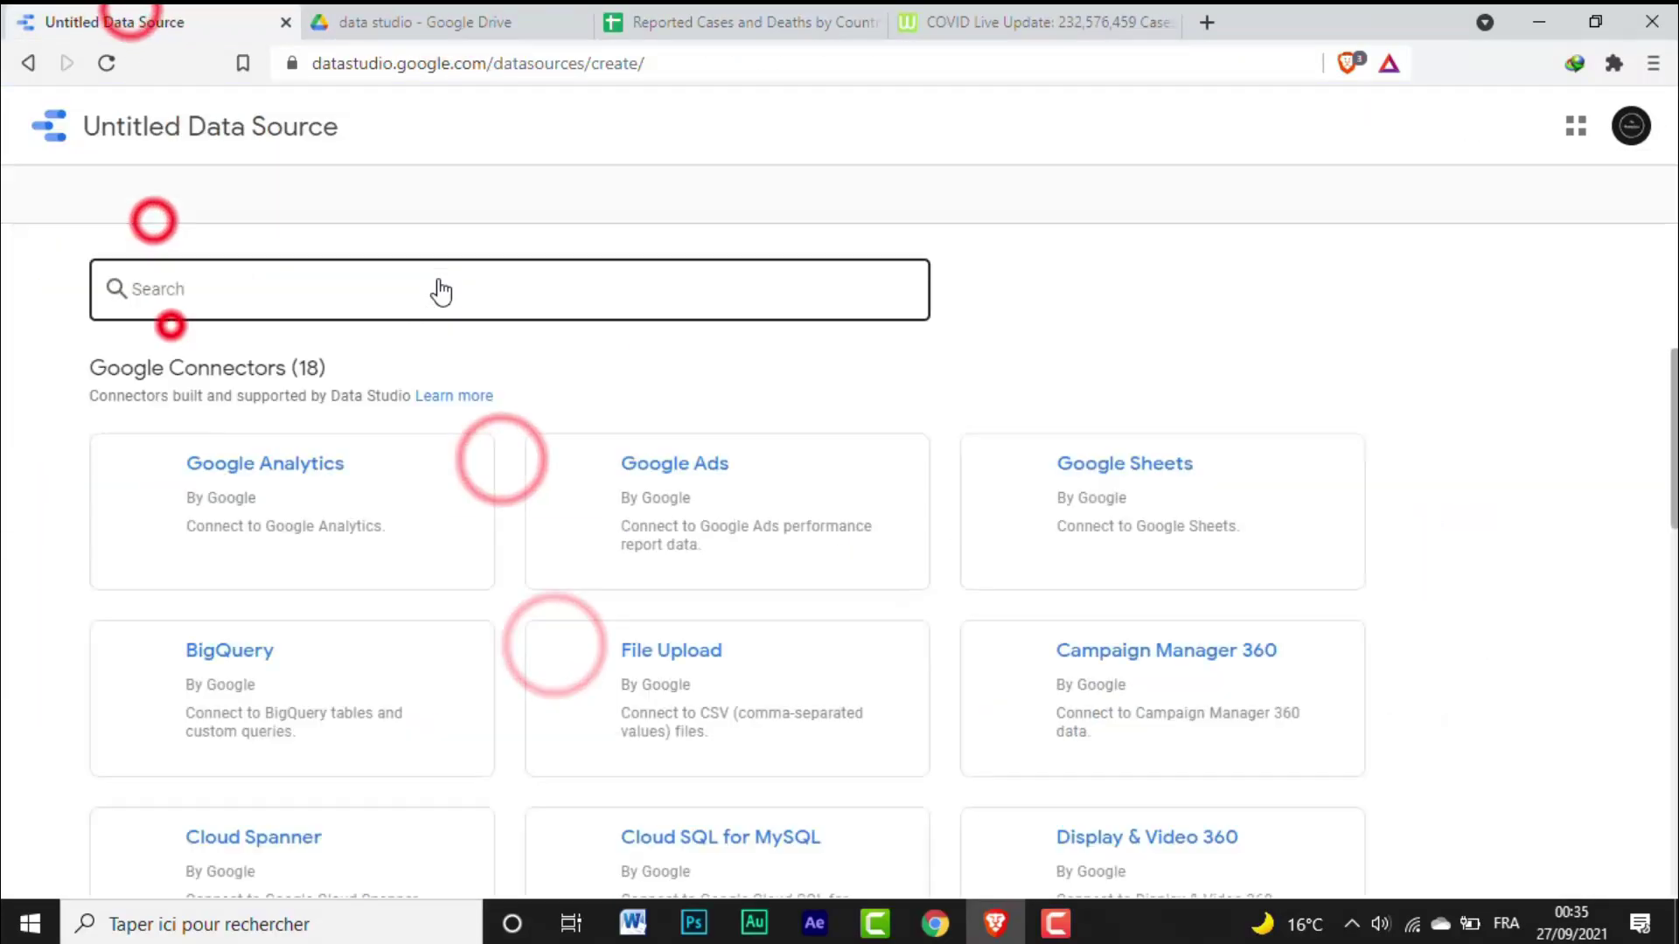
Step: Connect the Reported Cases and Deaths by Country or Territory 1 sheet from Google Drive as data source, leaving out hidden and filtered cells
left_click(1075, 486)
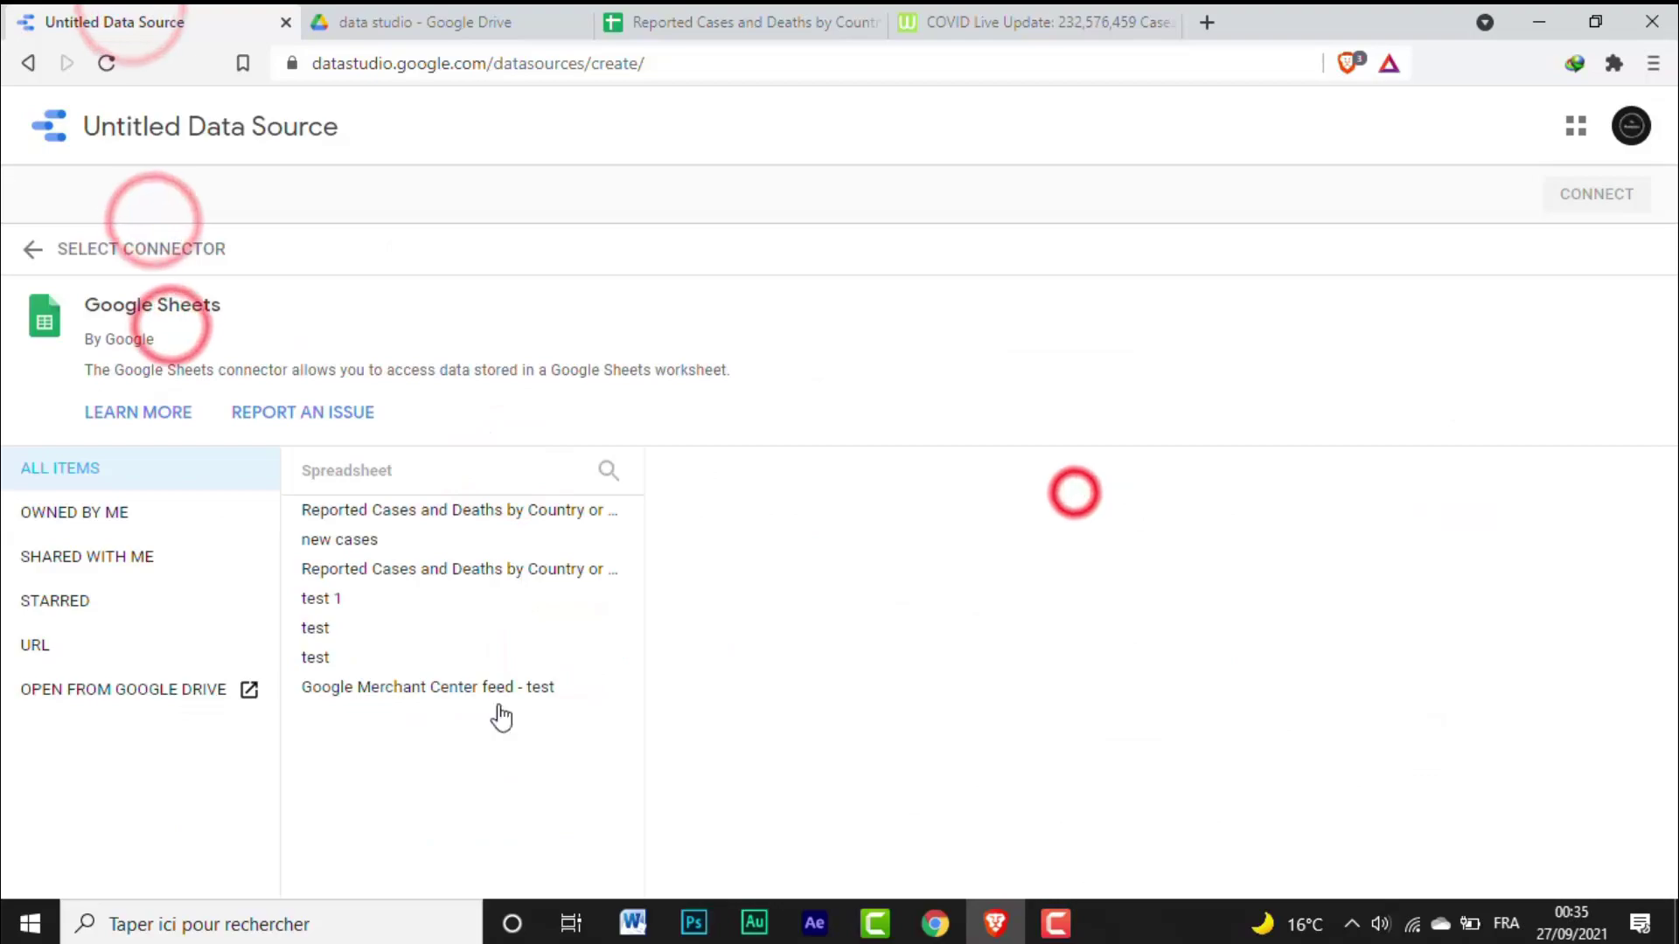
left_click(245, 690)
left_click(485, 657)
left_click(350, 796)
left_click(1045, 552)
left_click(1596, 194)
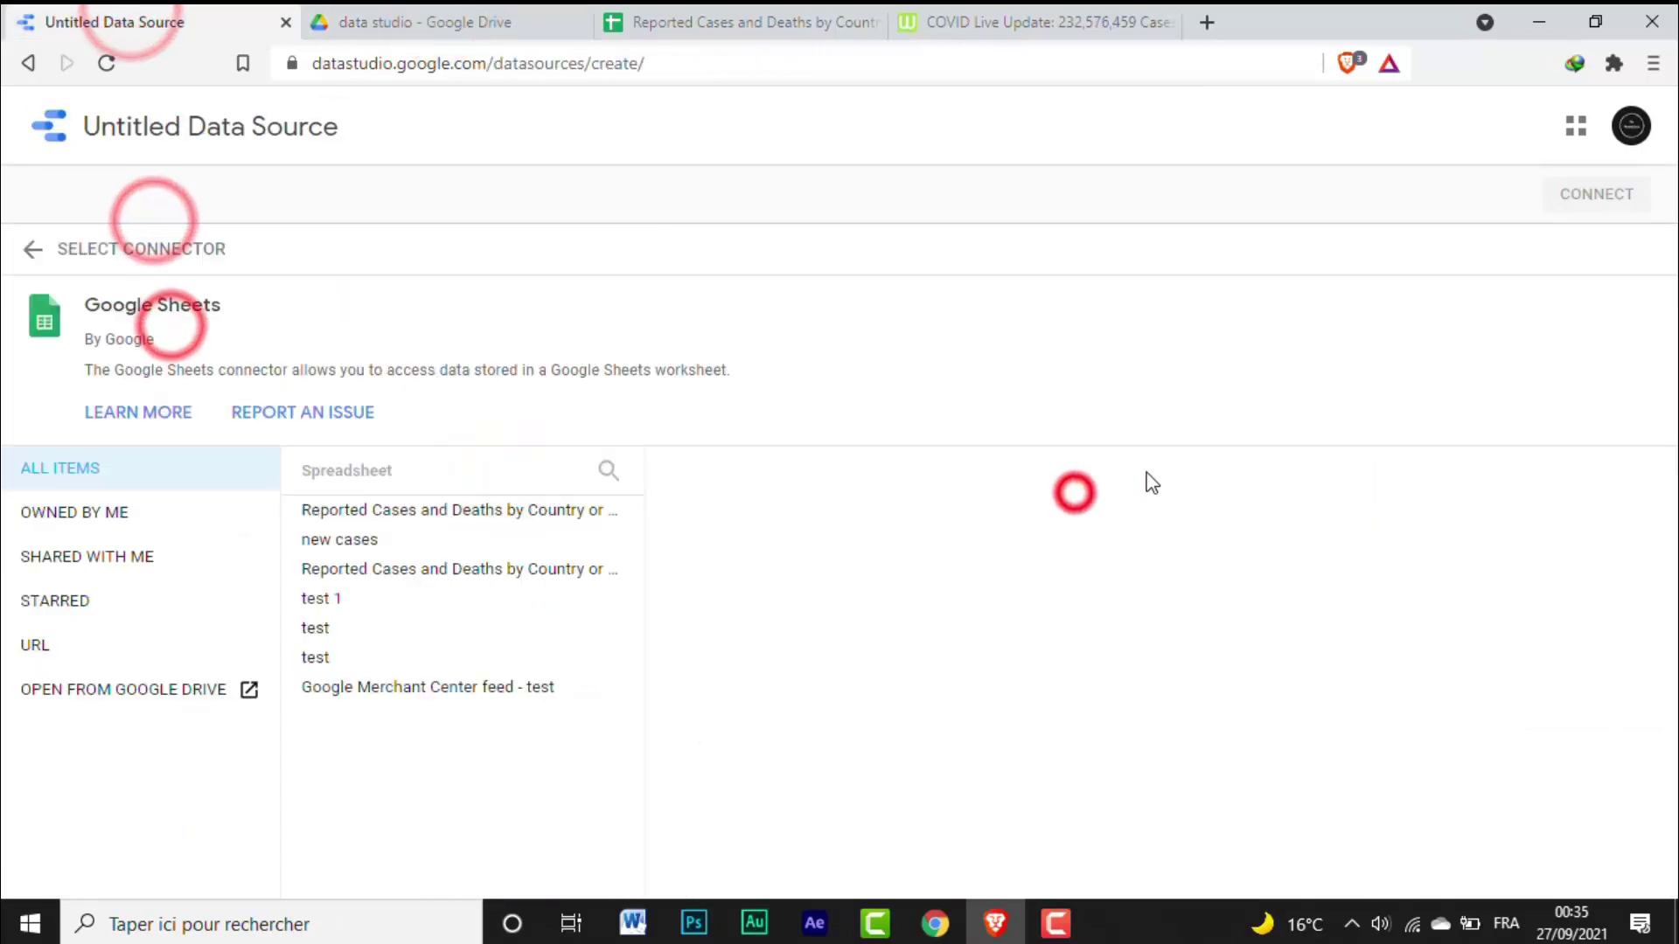
Step: Pick the Reported Cases and Deaths by Country or Territory 1 file from Google Drive, exclude hidden and filtered cells, and connect Sheet1
left_click(249, 690)
left_click(485, 658)
left_click(350, 795)
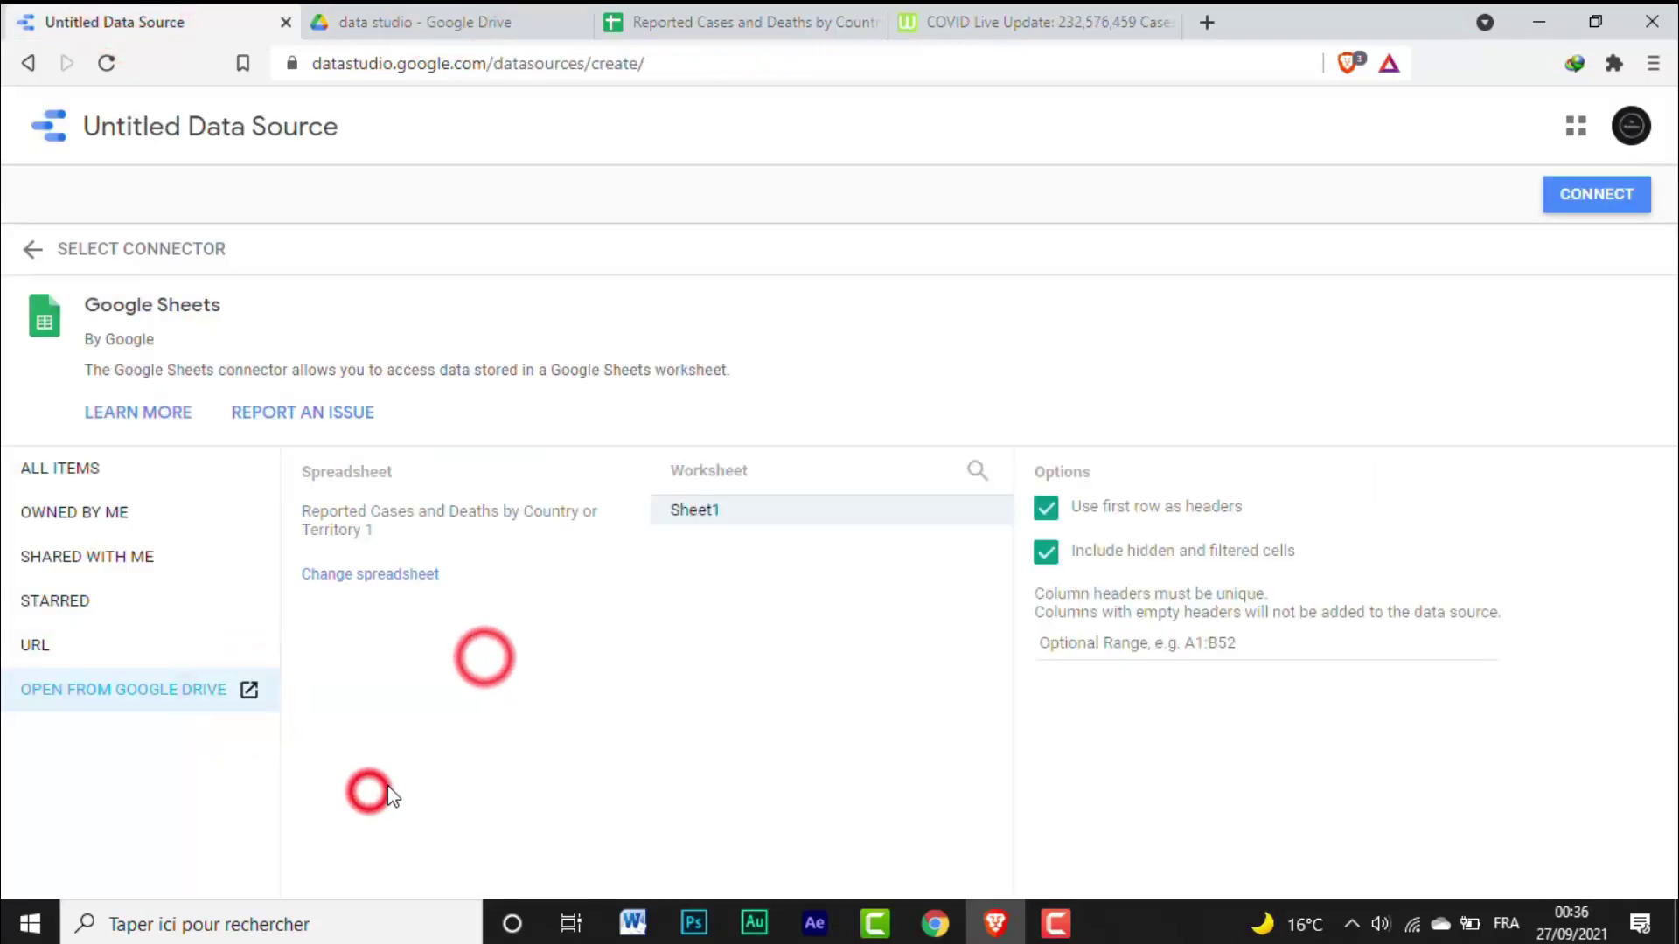
left_click(1045, 552)
left_click(1596, 194)
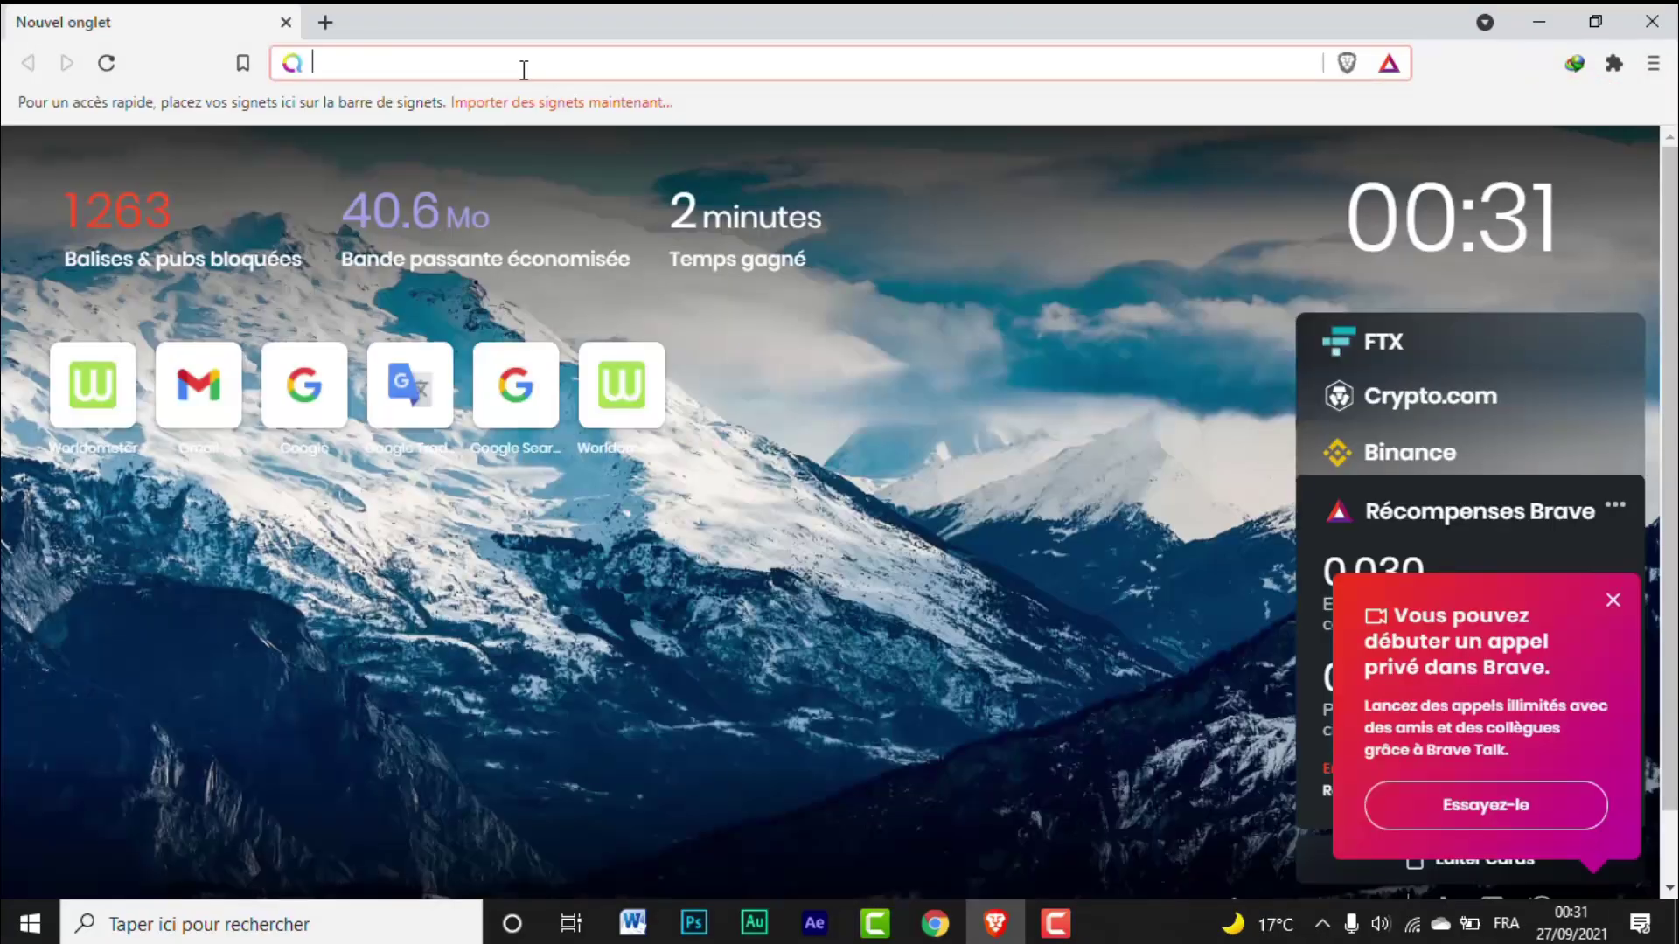
Step: Search the web for google data studio and open the Google Data Studio Overview result
type("go")
key("Down")
key("Down")
key("Return")
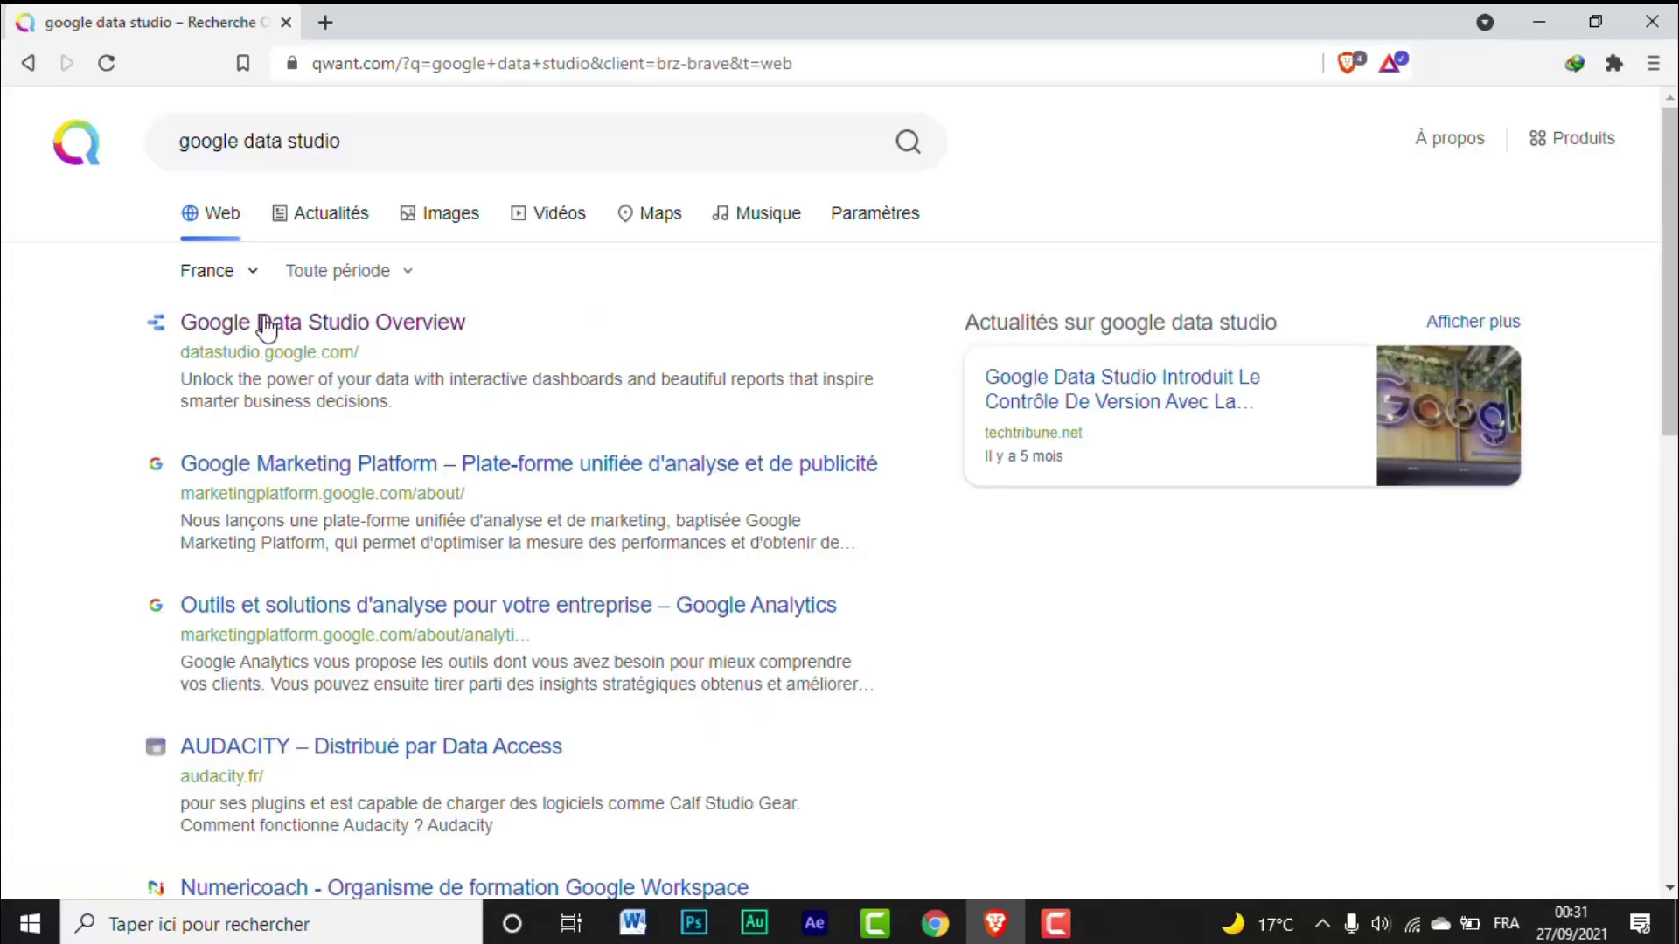
left_click(214, 322)
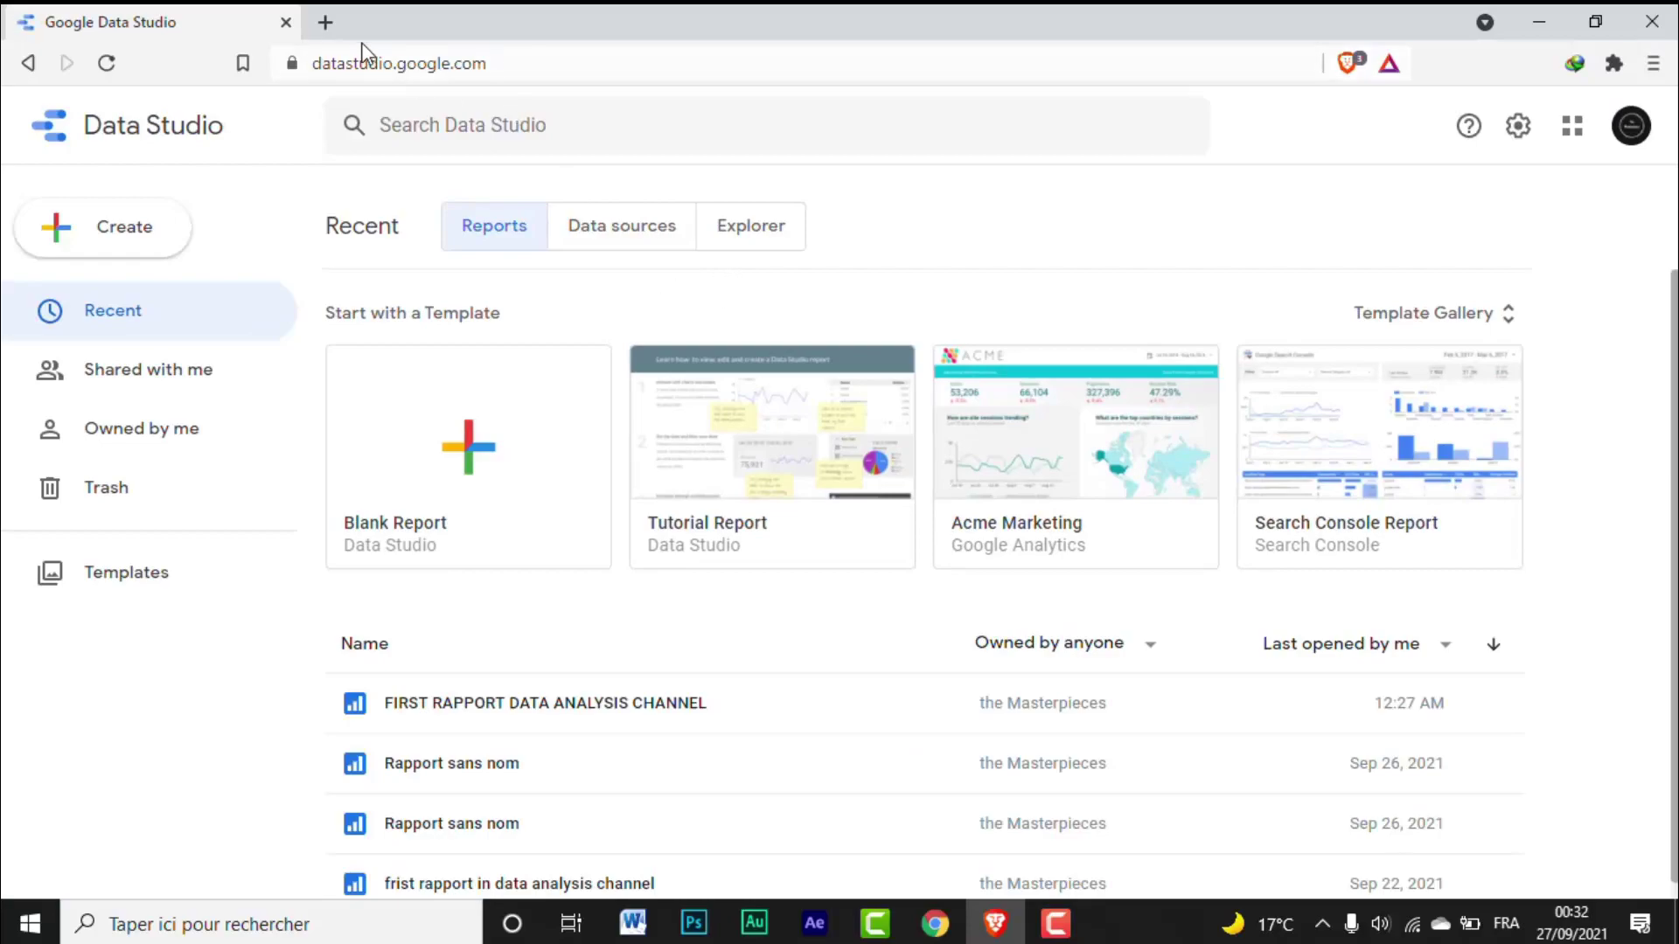
Step: Open the data studio folder in Google Drive in a new tab and create a blank Google Sheets spreadsheet in it
left_click(326, 22)
type("go")
key("Return")
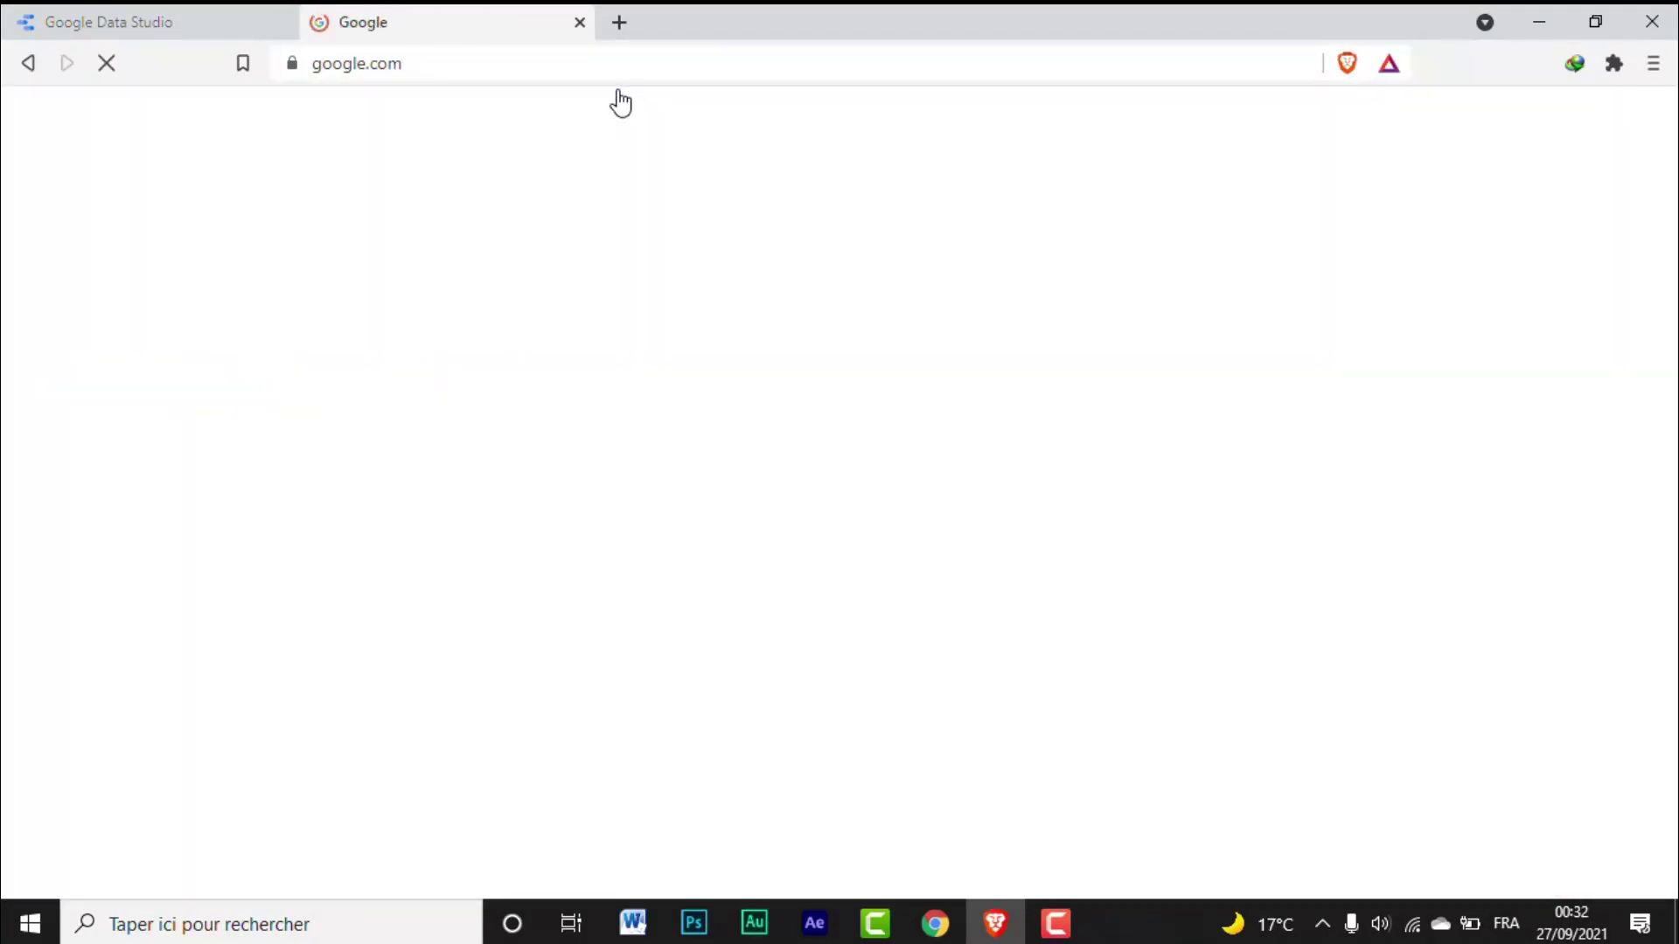
left_click(1579, 125)
left_click(1336, 562)
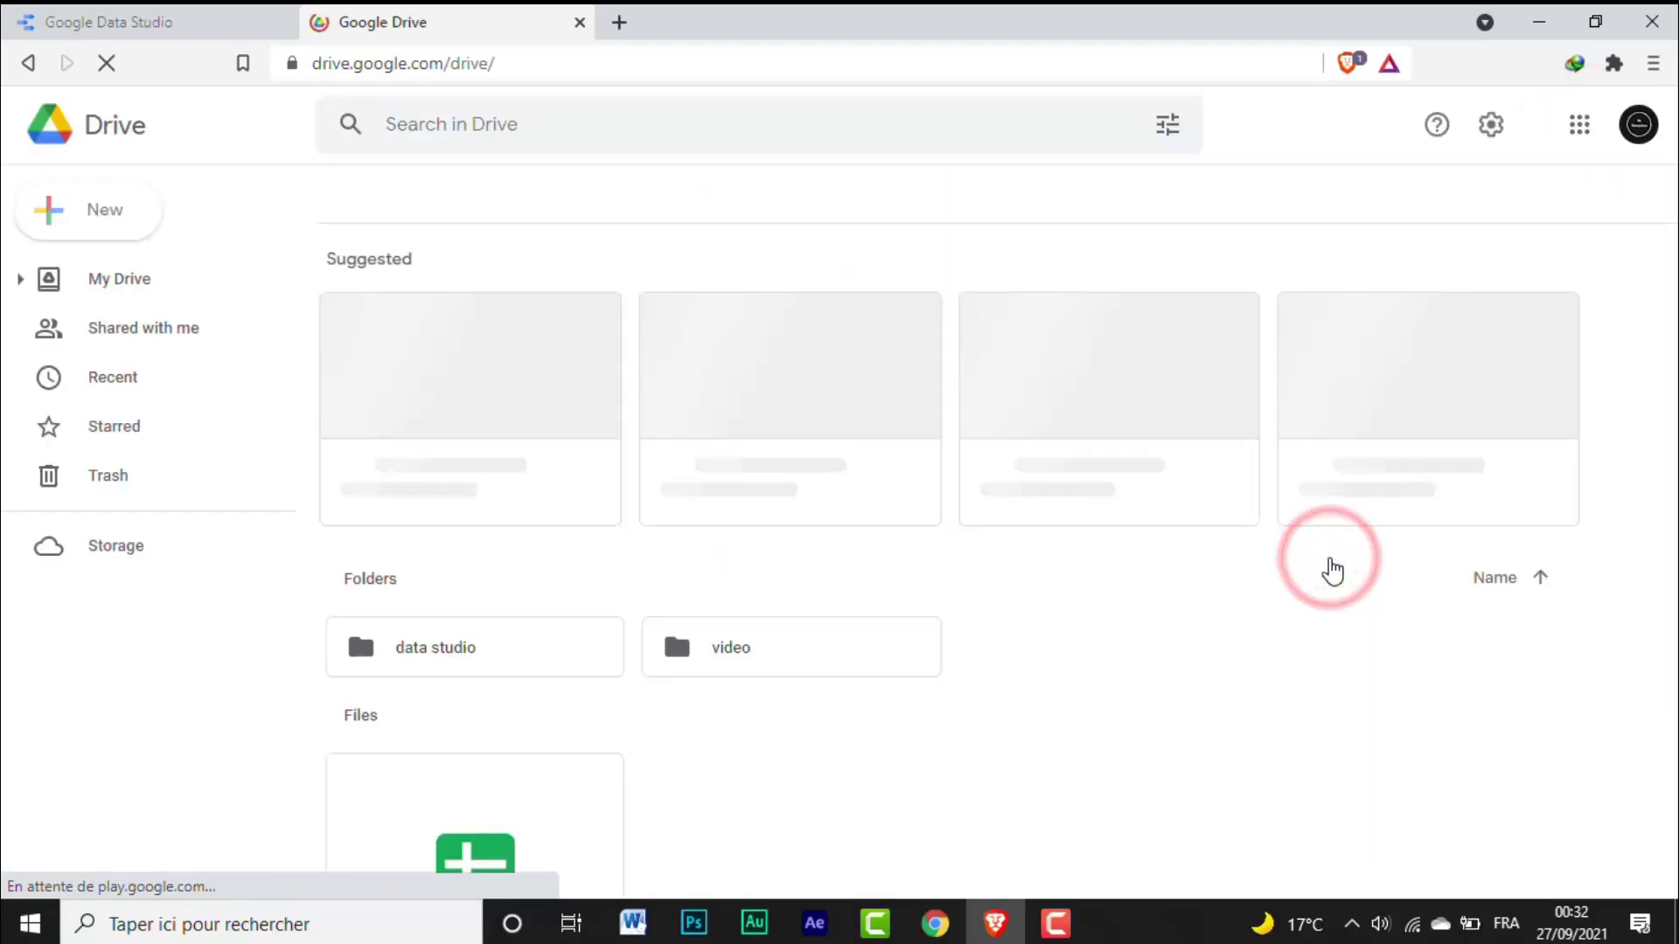
double_click(549, 660)
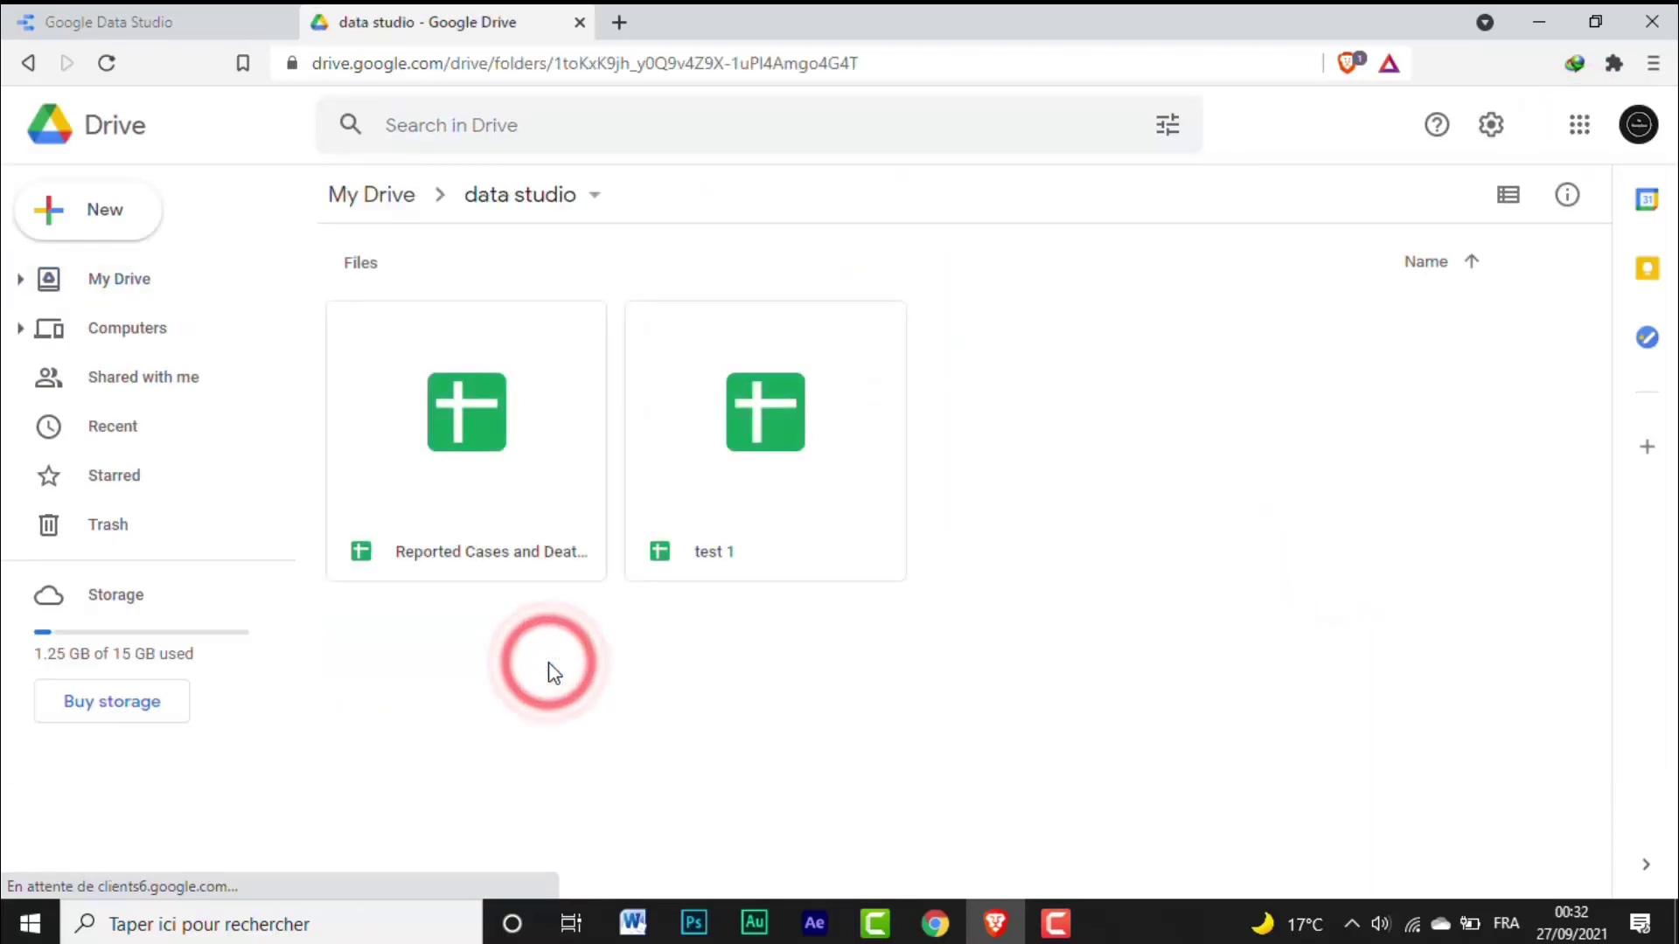
left_click(106, 229)
left_click(210, 416)
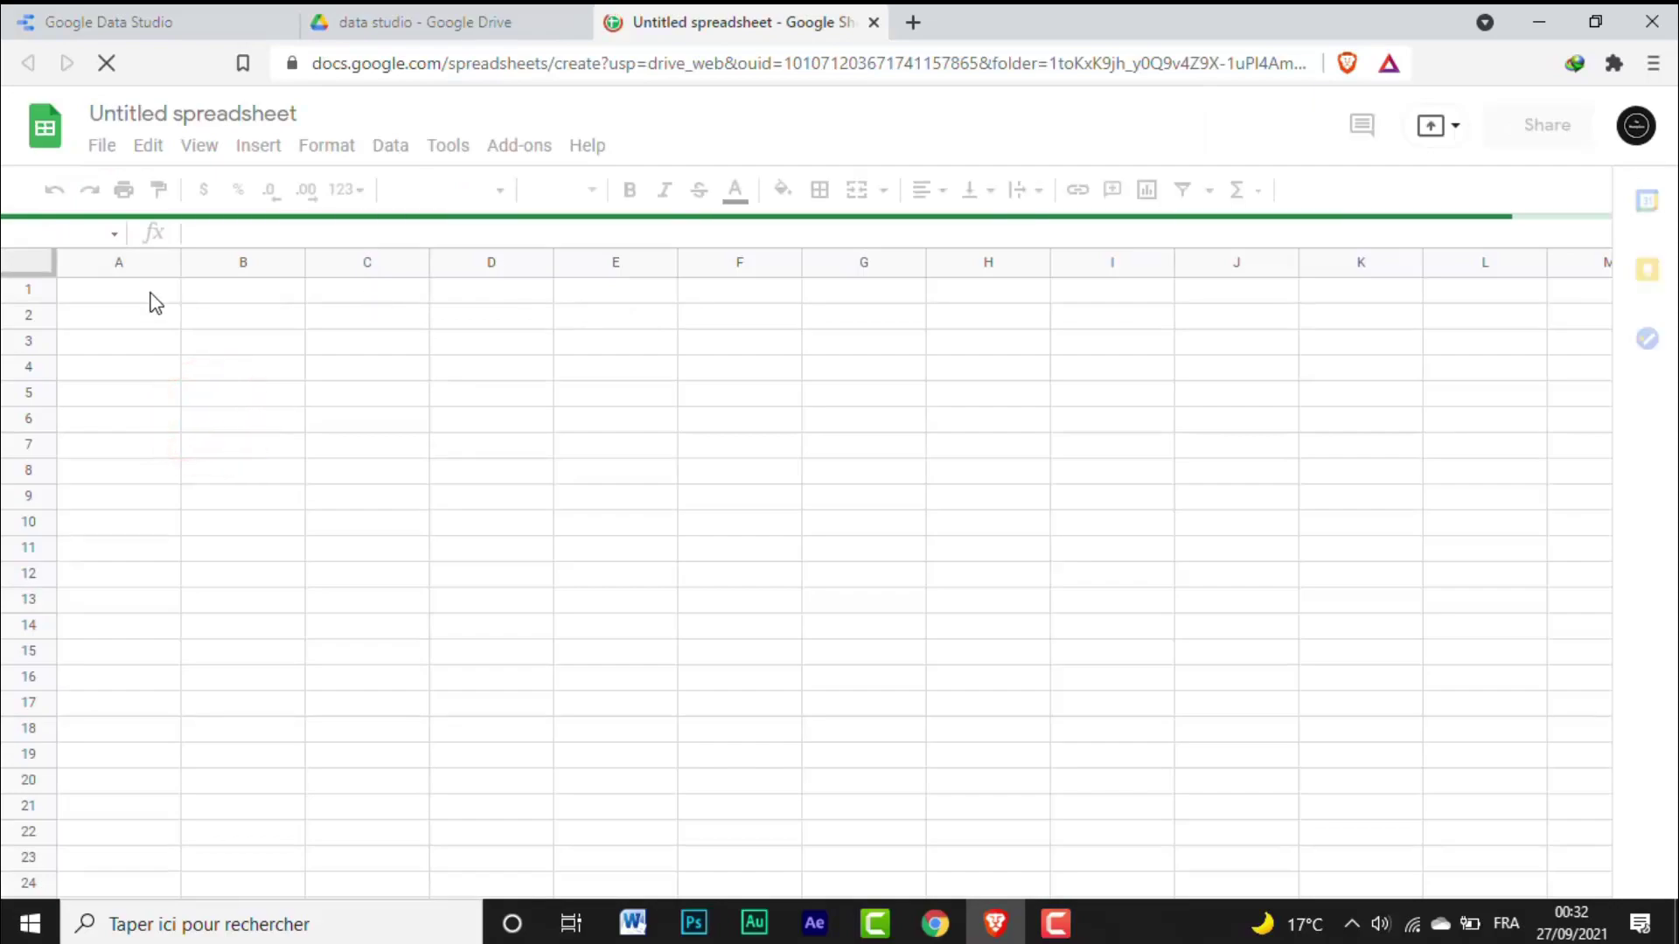
Step: Open the worldometers.info/coronavirus page in a new tab and look through it
left_click(914, 22)
type("co")
left_click(555, 236)
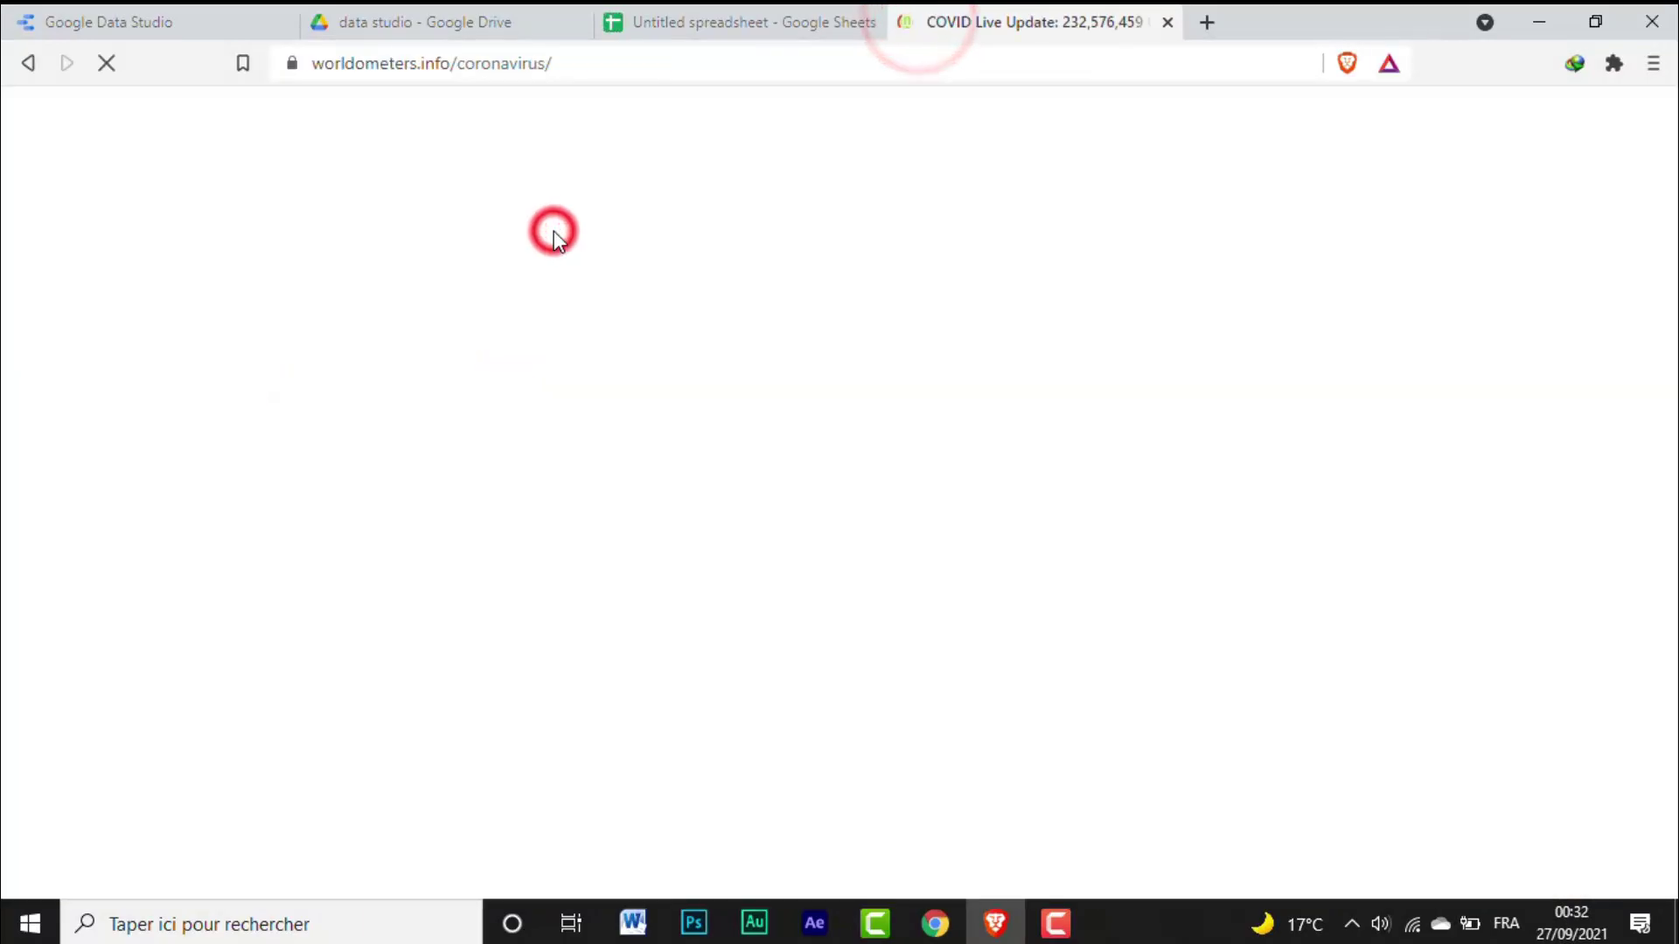
left_click_drag(1666, 118, 1651, 169)
Step: Start an IMPORTHTML formula in cell A1 of the untitled spreadsheet
left_click(769, 22)
left_click(140, 287)
type("=")
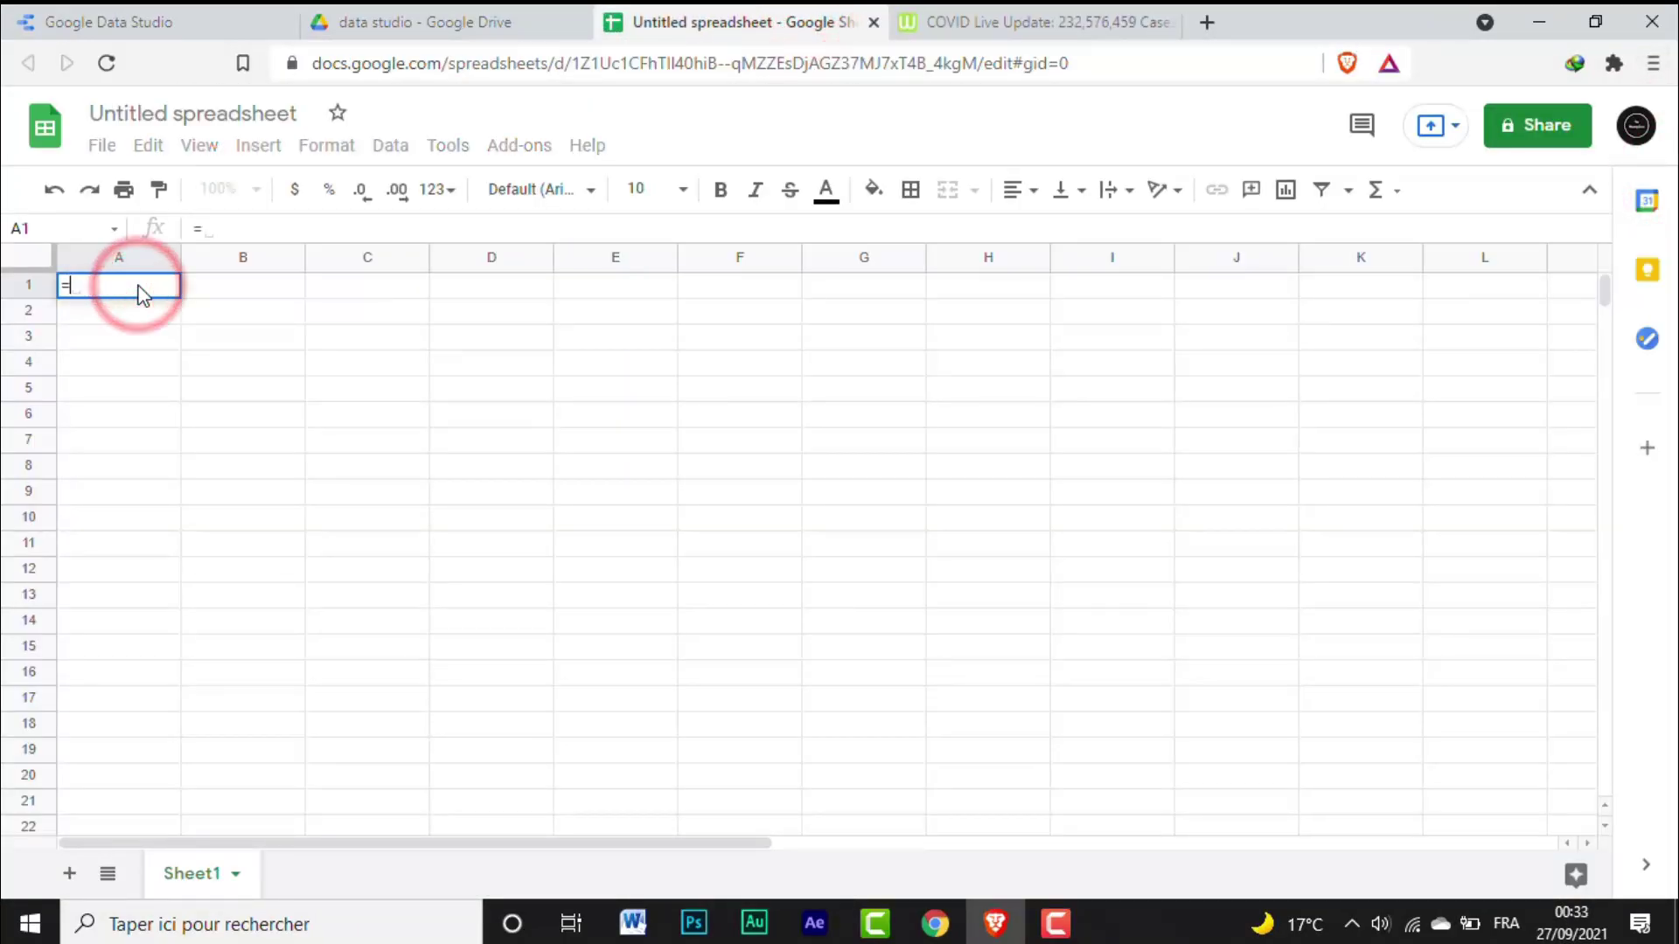
type("IMP")
left_click(99, 510)
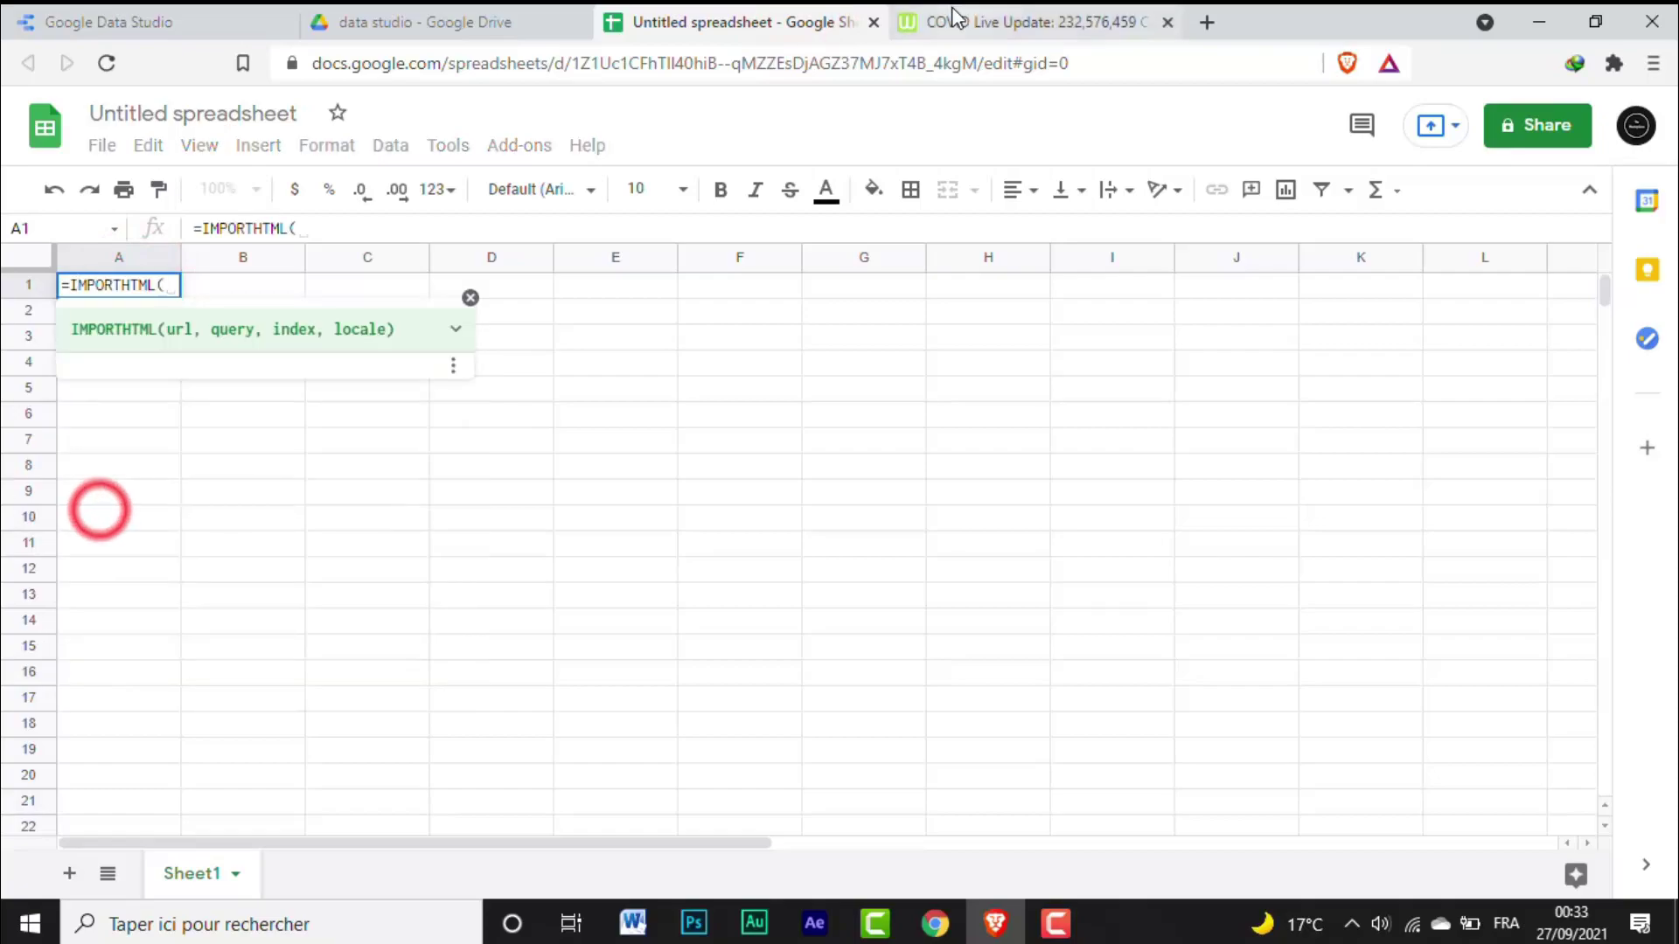
left_click(956, 15)
left_click_drag(1666, 114, 1667, 197)
left_click(713, 63)
right_click(436, 60)
left_click(490, 186)
left_click(738, 22)
type("\"")
type("https://www.worldometers.info/coronavirus/")
type("\"")
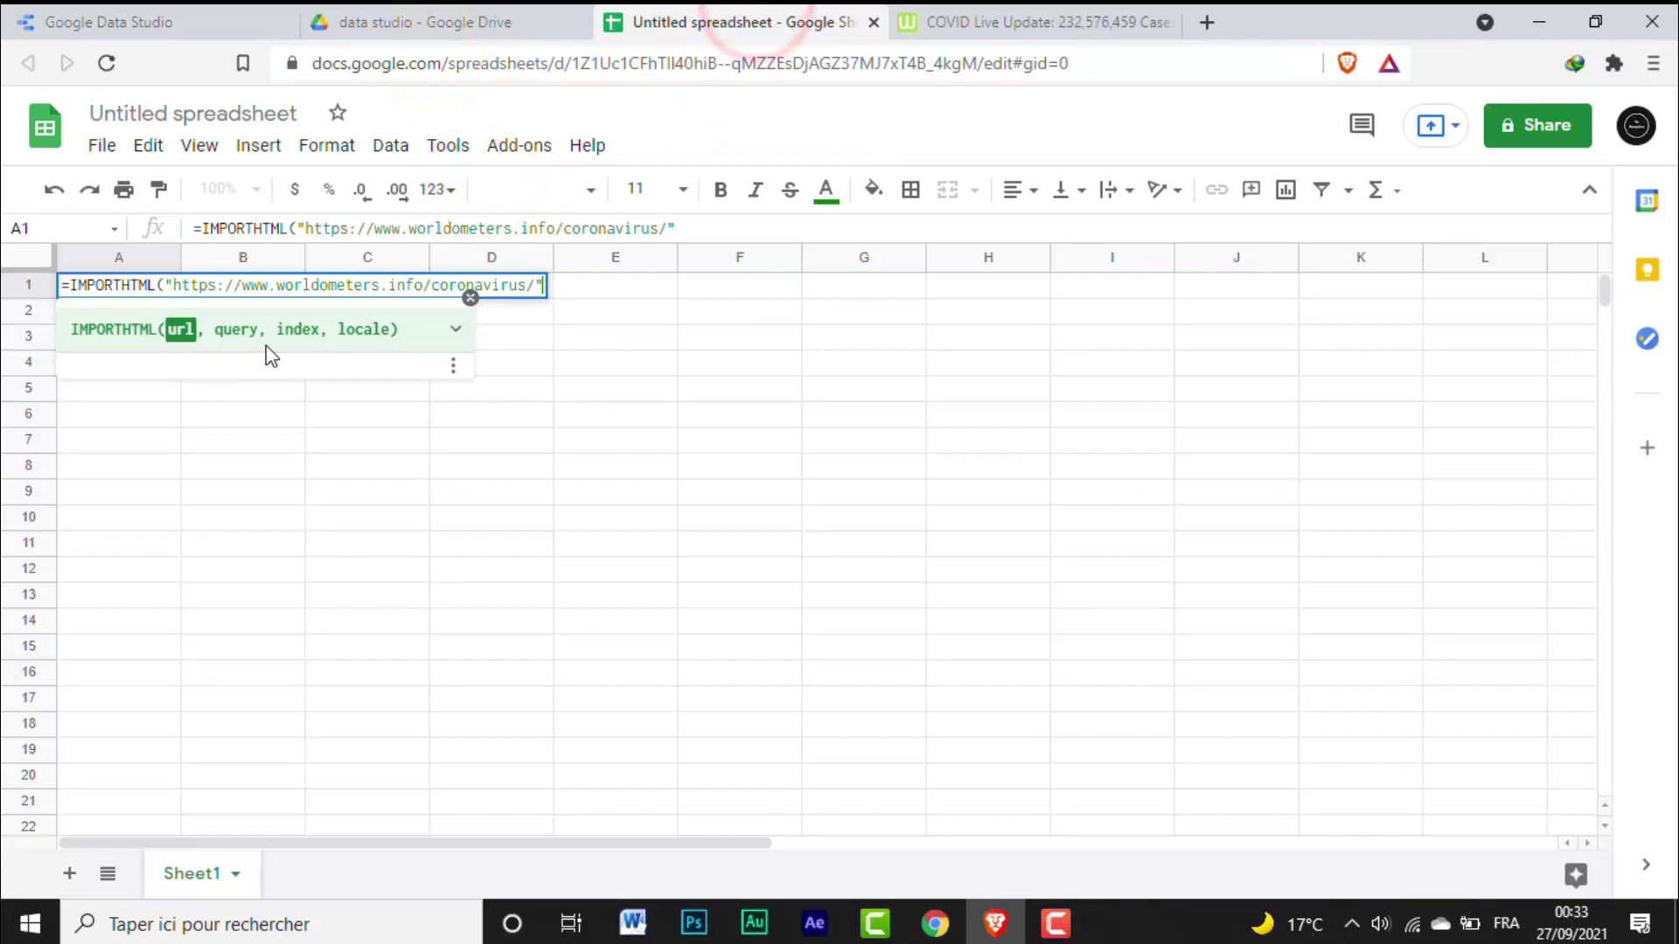
Step: Complete the IMPORTHTML formula with the query "table" and index 1 to import the page's first table
type("; \"")
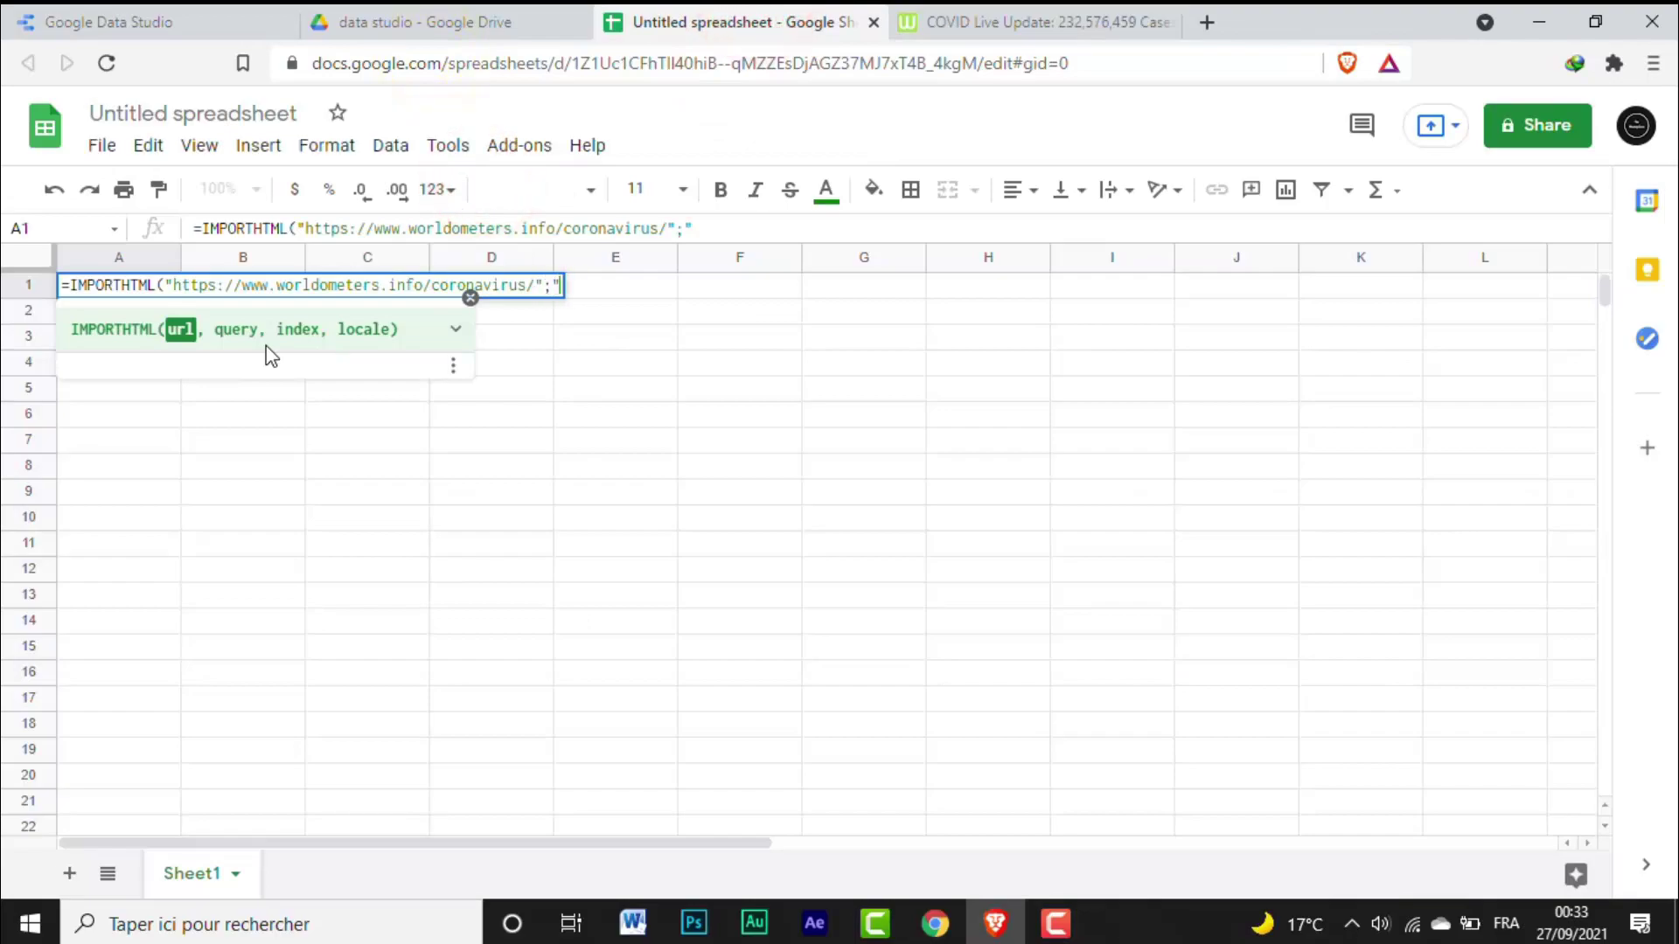
type("table\";1)")
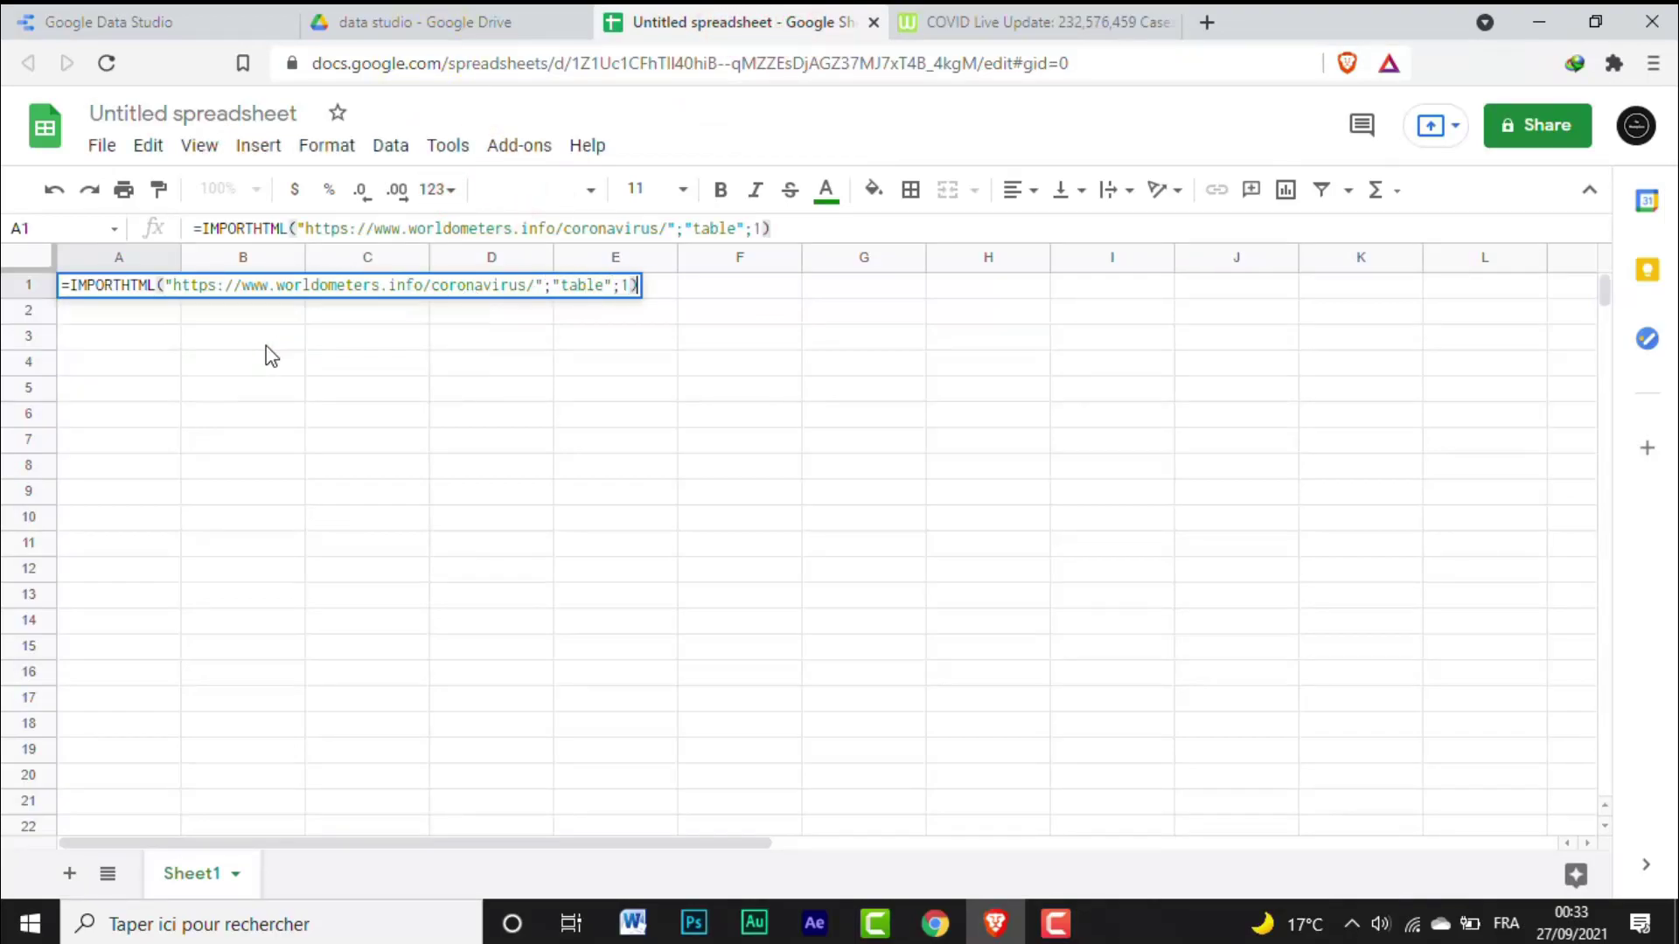
key("Return")
Step: Copy the table heading from the Worldometers page and rename the spreadsheet Reported Cases and Deaths by Country or Territory 1
left_click(1032, 22)
scroll(875, 350, "up", 3)
left_click_drag(901, 170, 168, 155)
right_click(231, 154)
left_click(296, 173)
left_click(752, 22)
left_click(122, 113)
key("ctrl+v")
type("1")
left_click(151, 294)
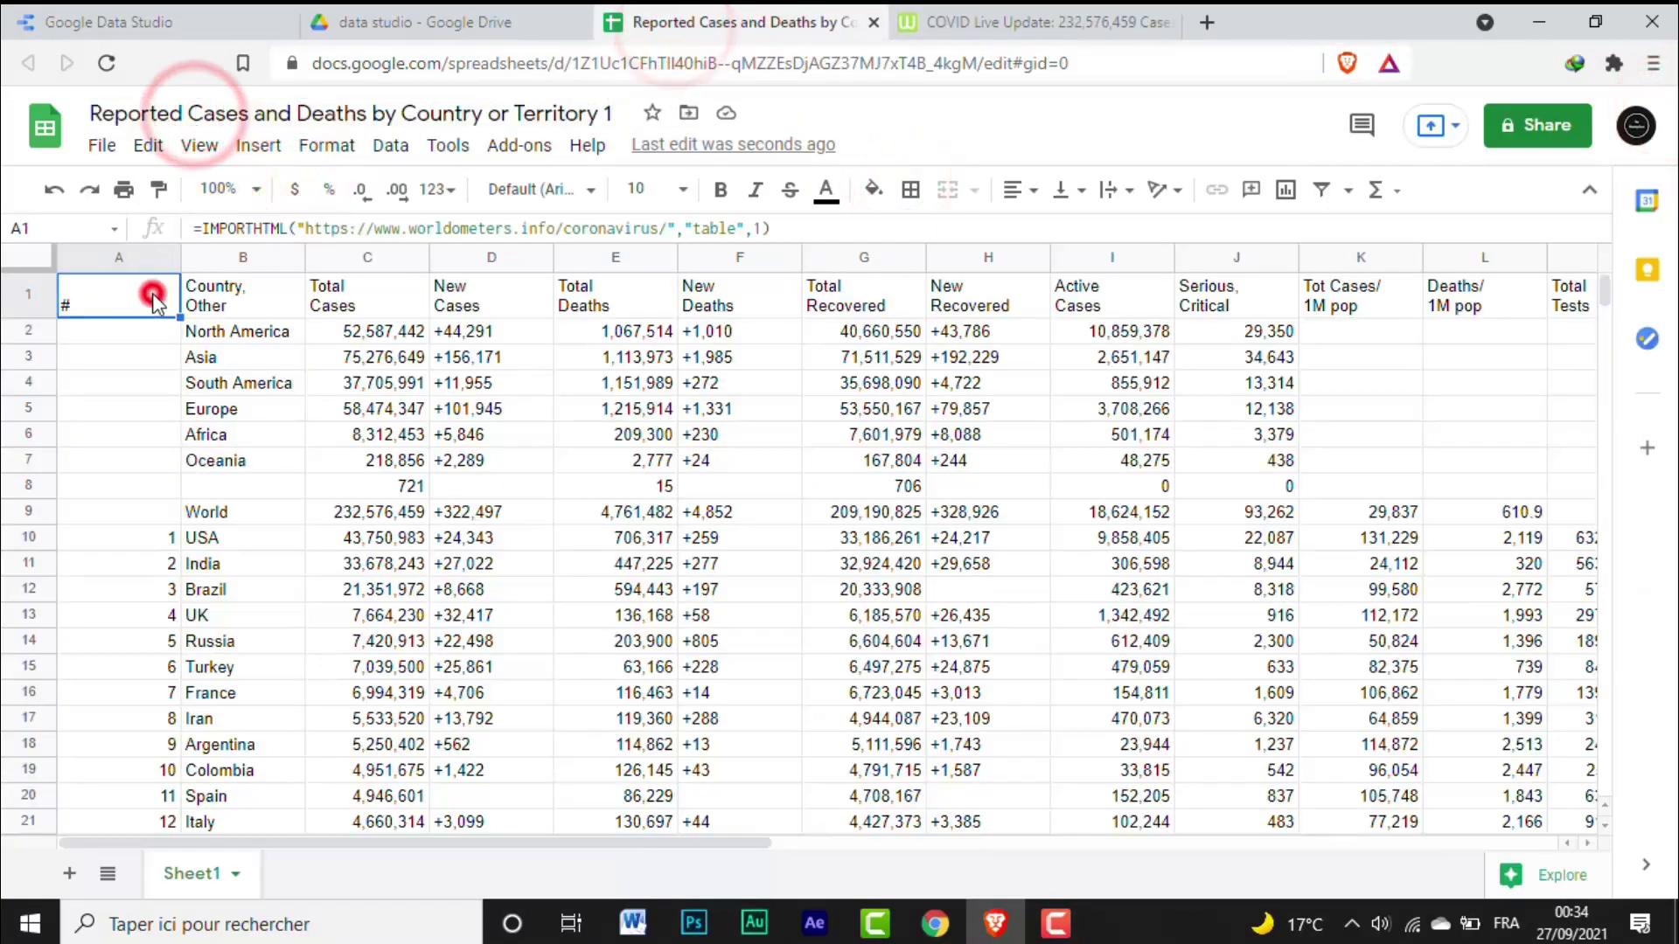
Step: Try to edit the label in cell B233 to *Total, and undo the edit
left_click_drag(1603, 289, 1609, 414)
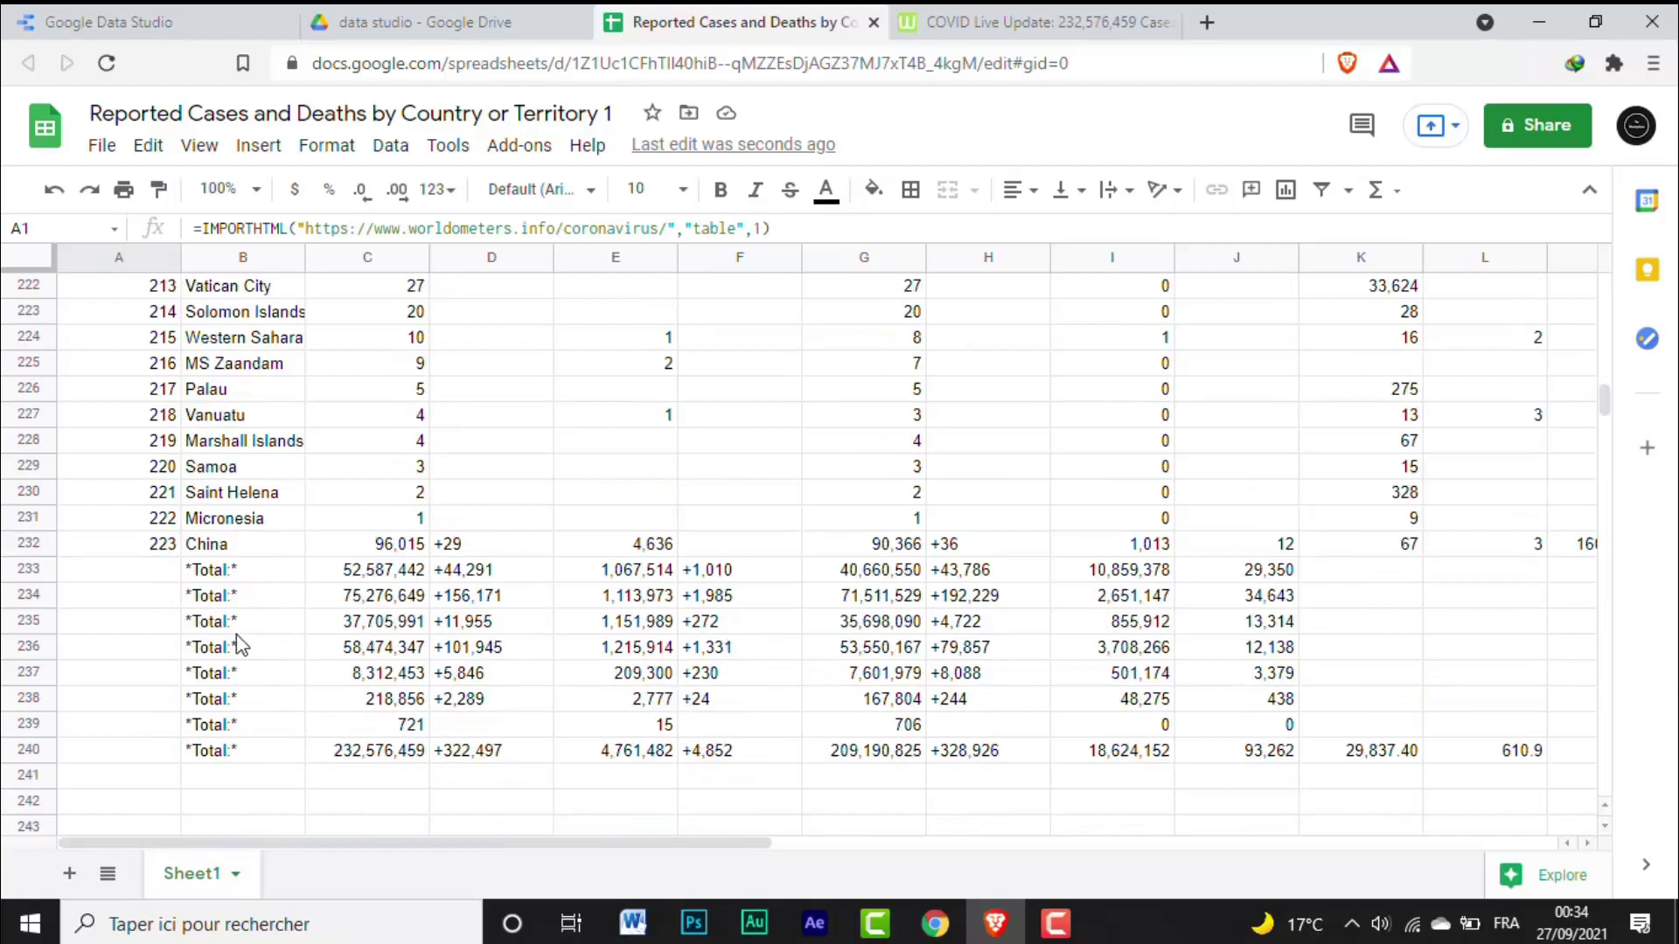
left_click(245, 573)
key("F2")
key("BackSpace")
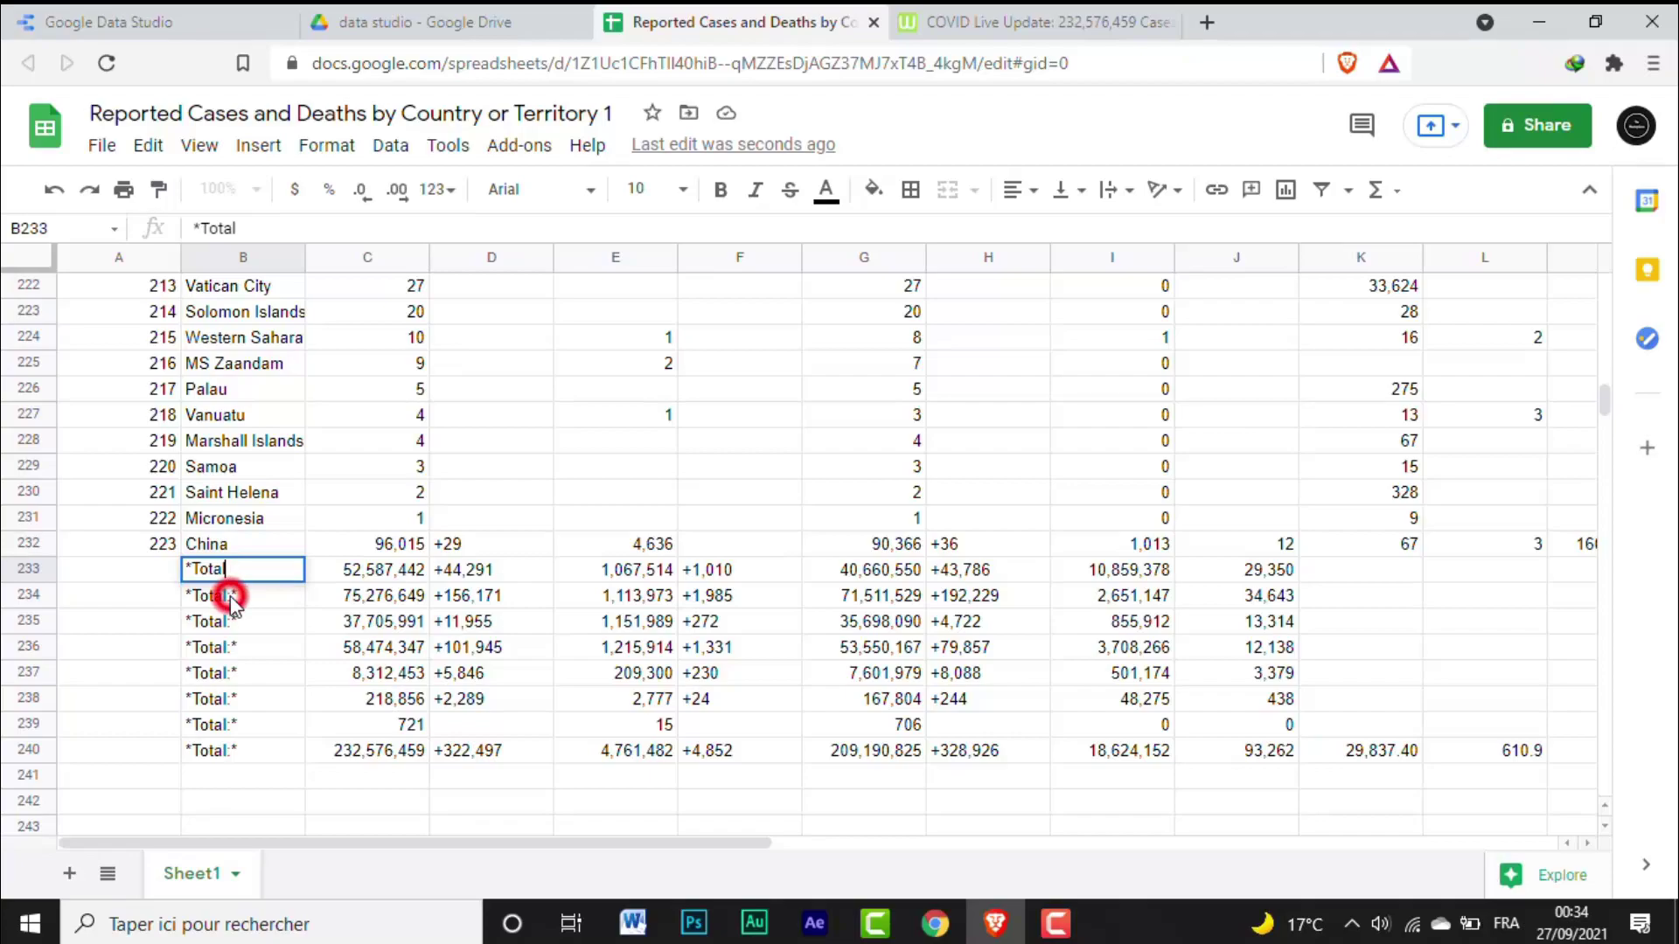
left_click(232, 599)
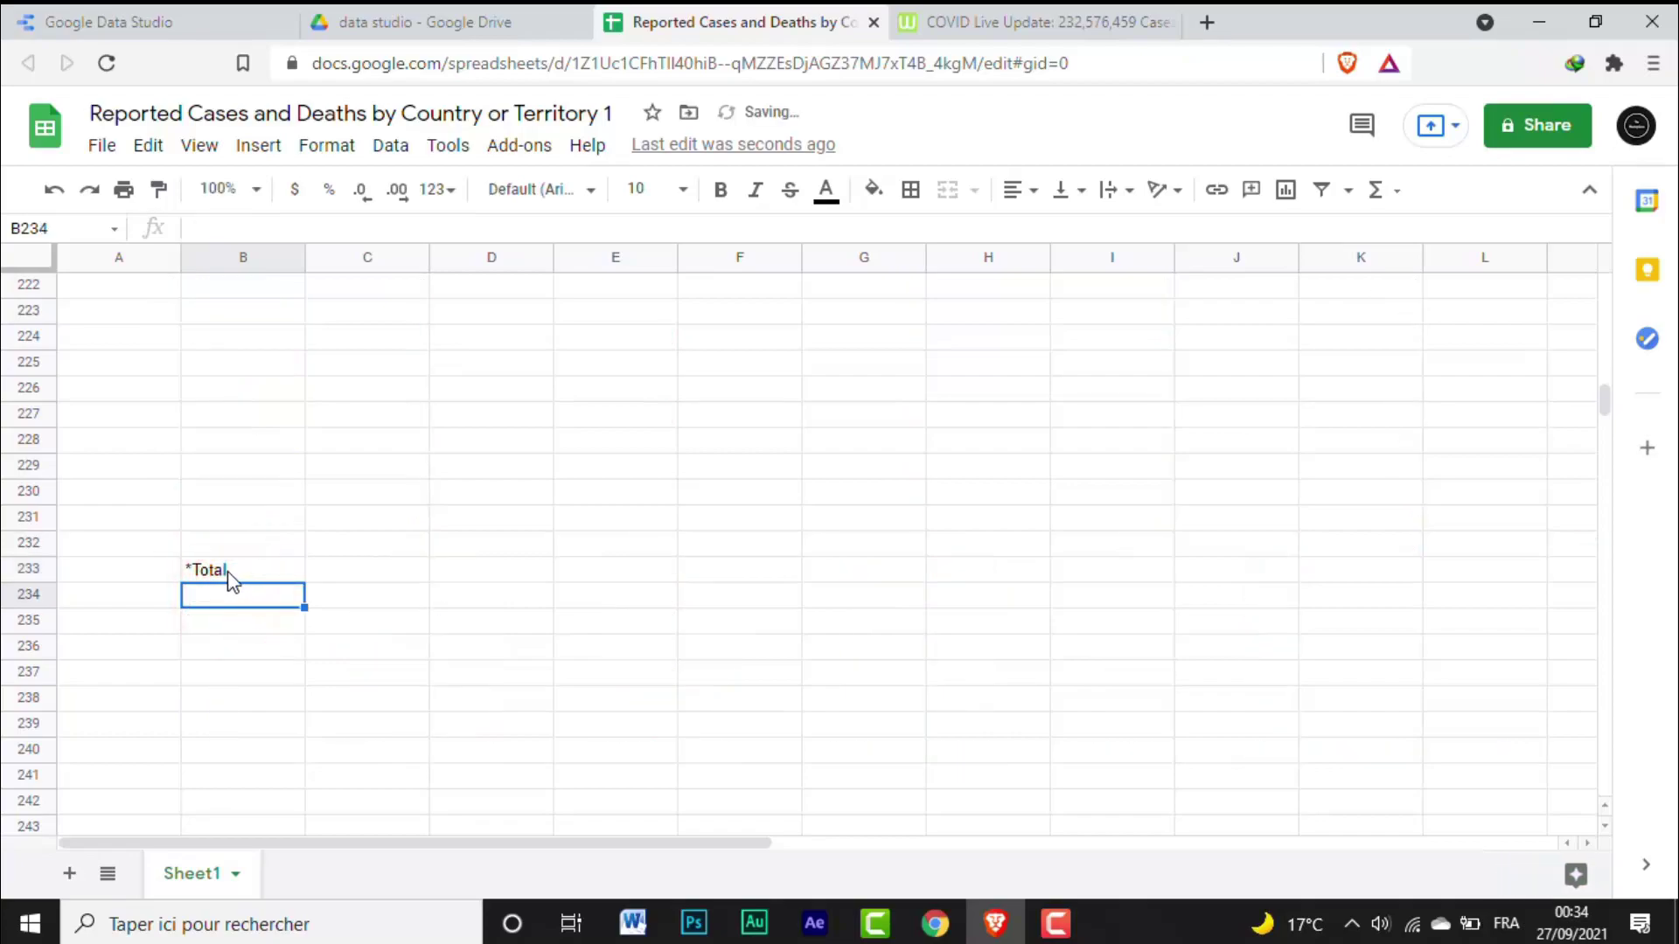
left_click(55, 203)
left_click(55, 203)
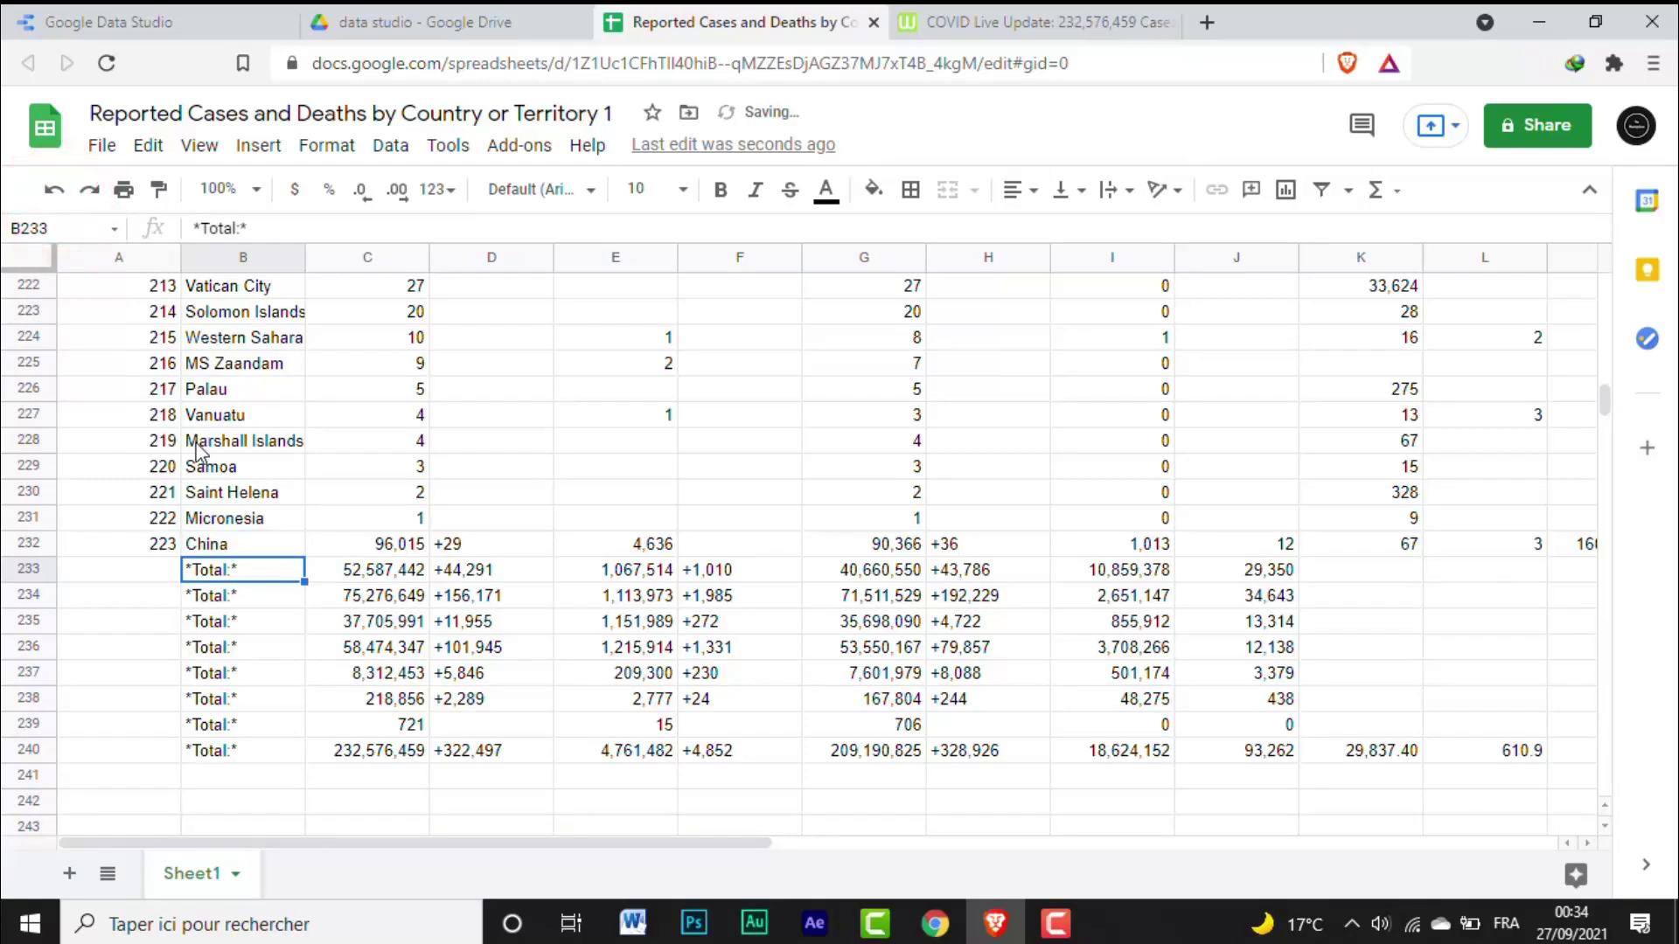
Step: Hide the total rows 233 to 240 at the end of the imported table
left_click_drag(38, 569, 31, 749)
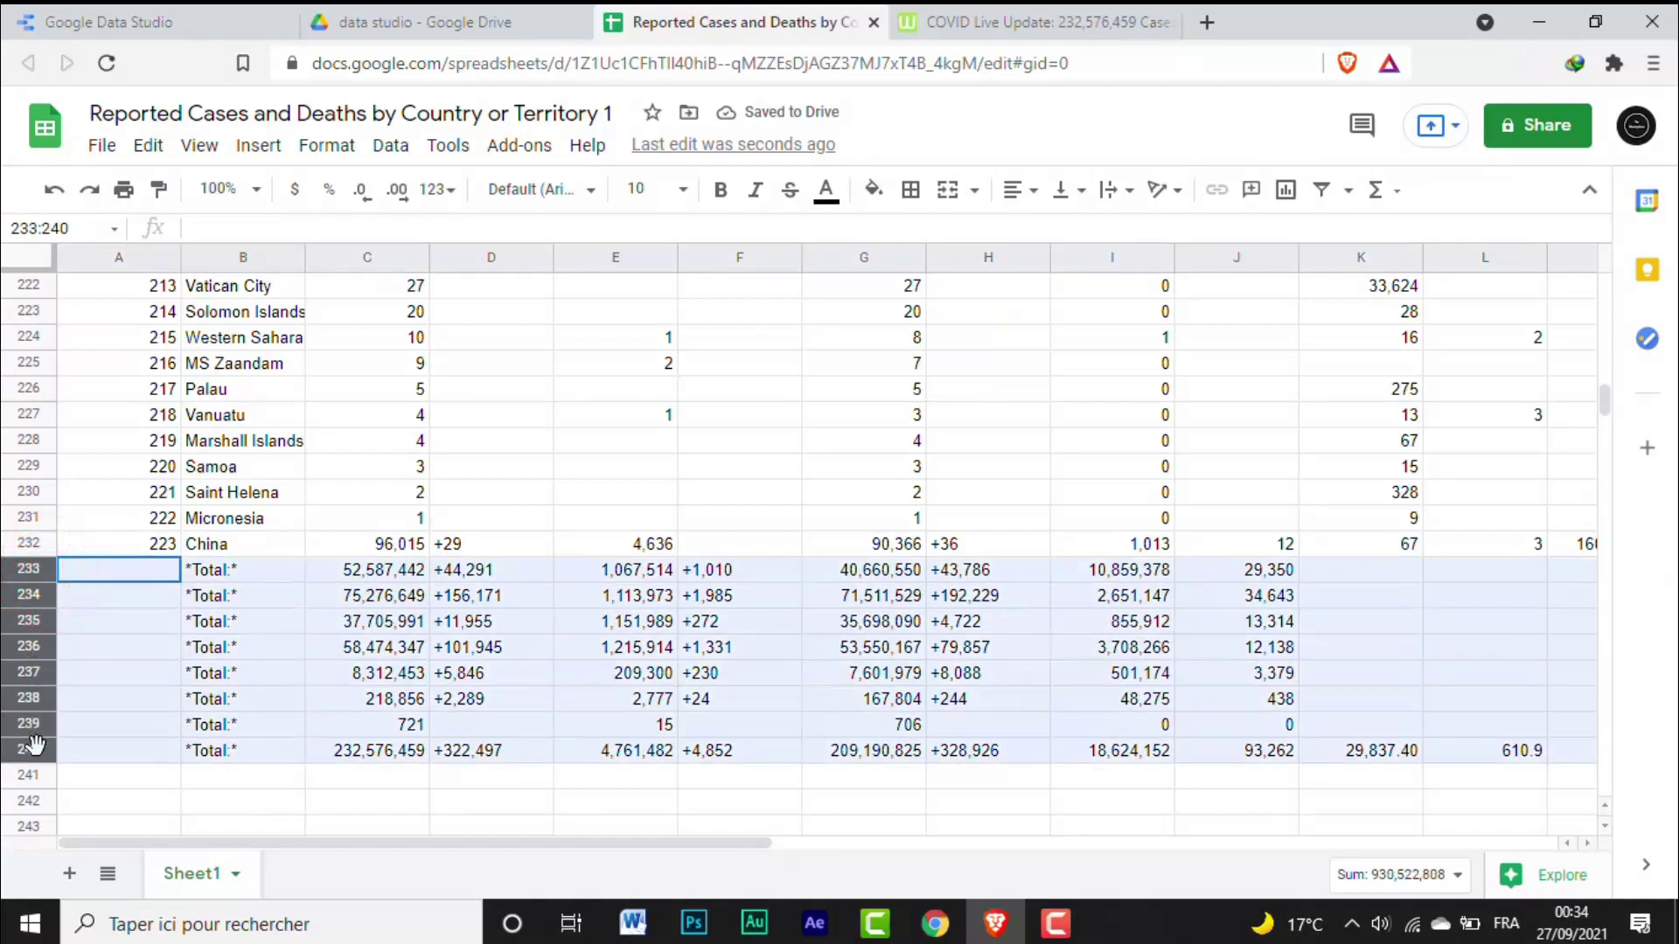
right_click(27, 612)
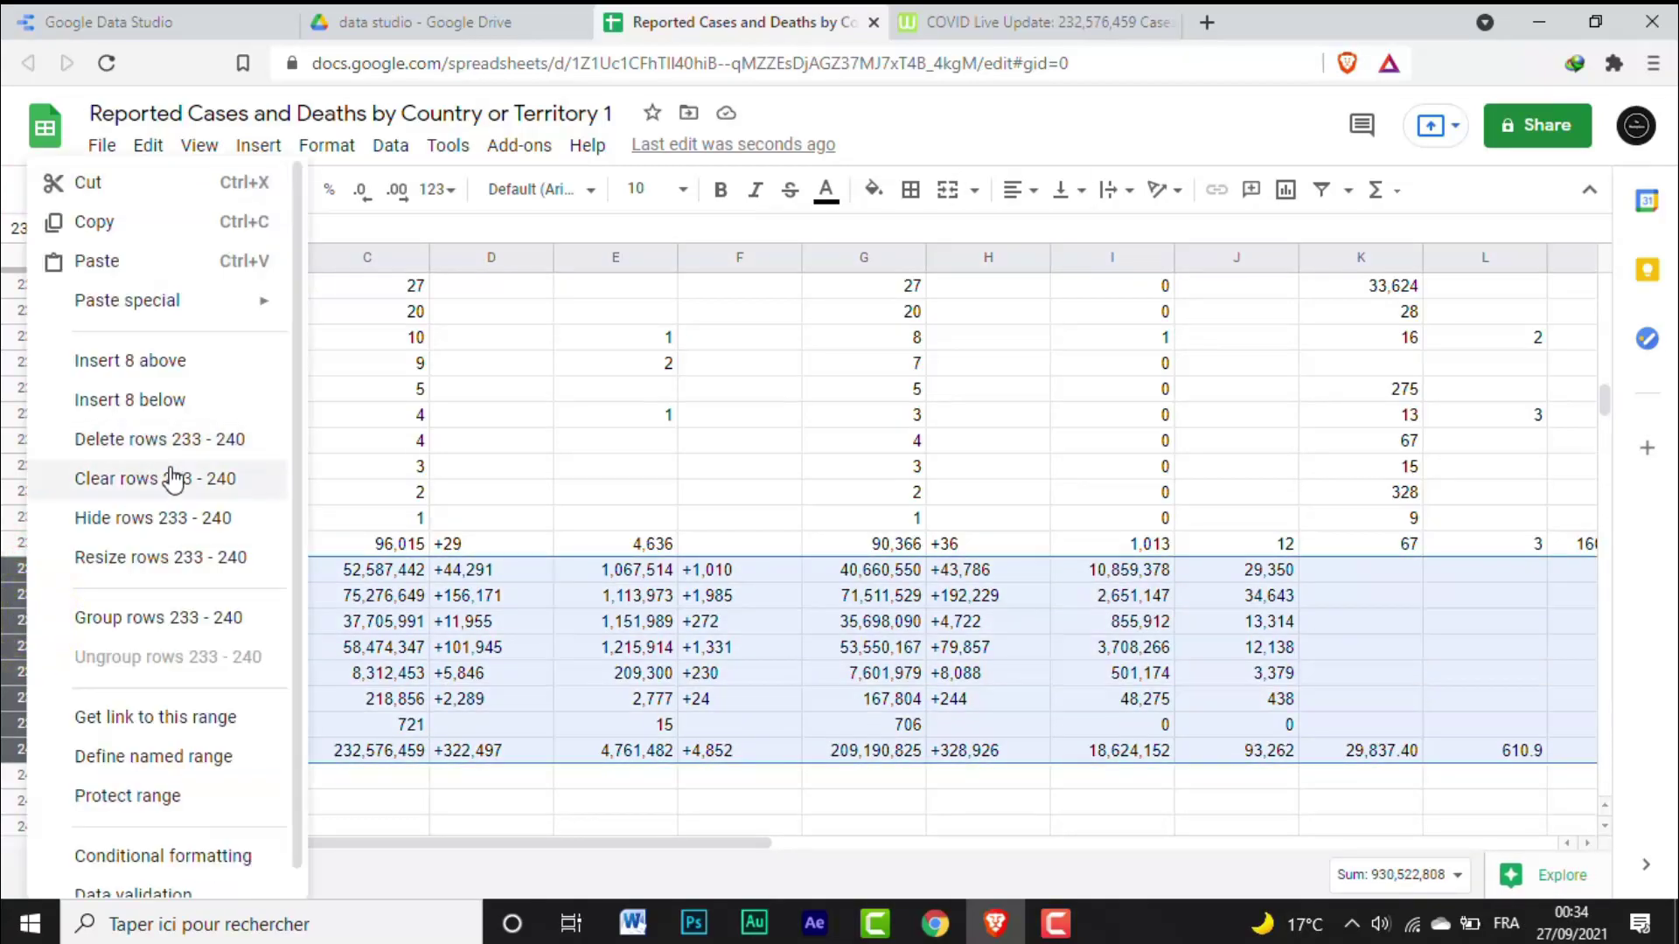
left_click(159, 518)
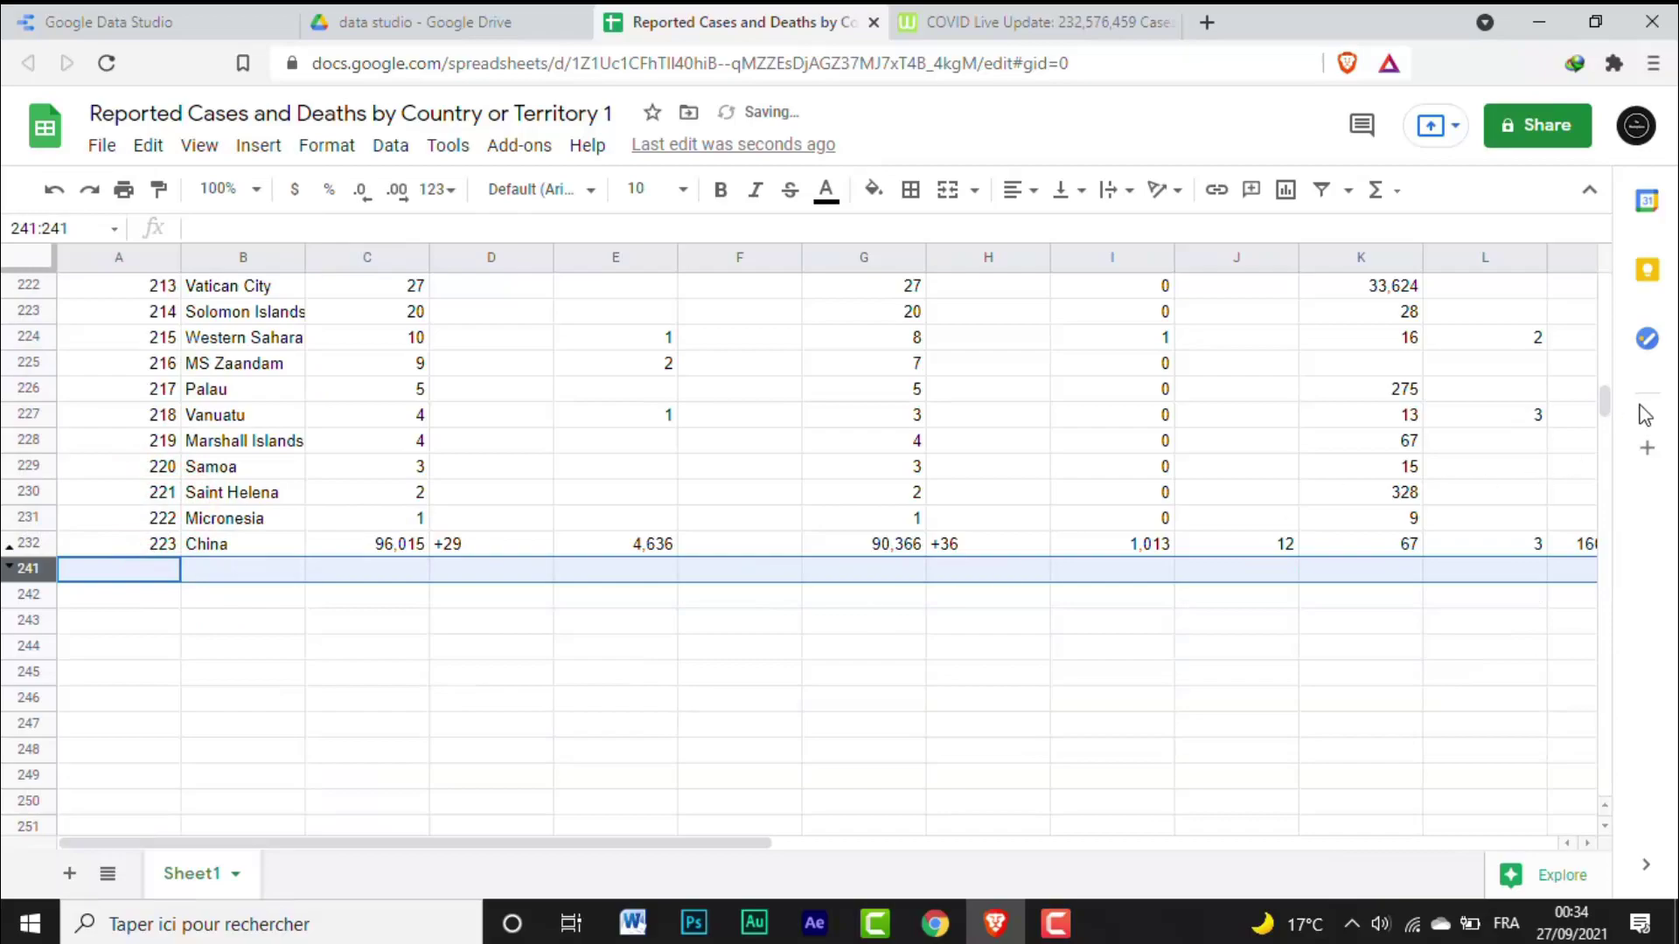
Step: Hide the continent and world rows 2 to 9 and the numbering column A
left_click_drag(1610, 406, 1609, 406)
left_click_drag(175, 333, 232, 383)
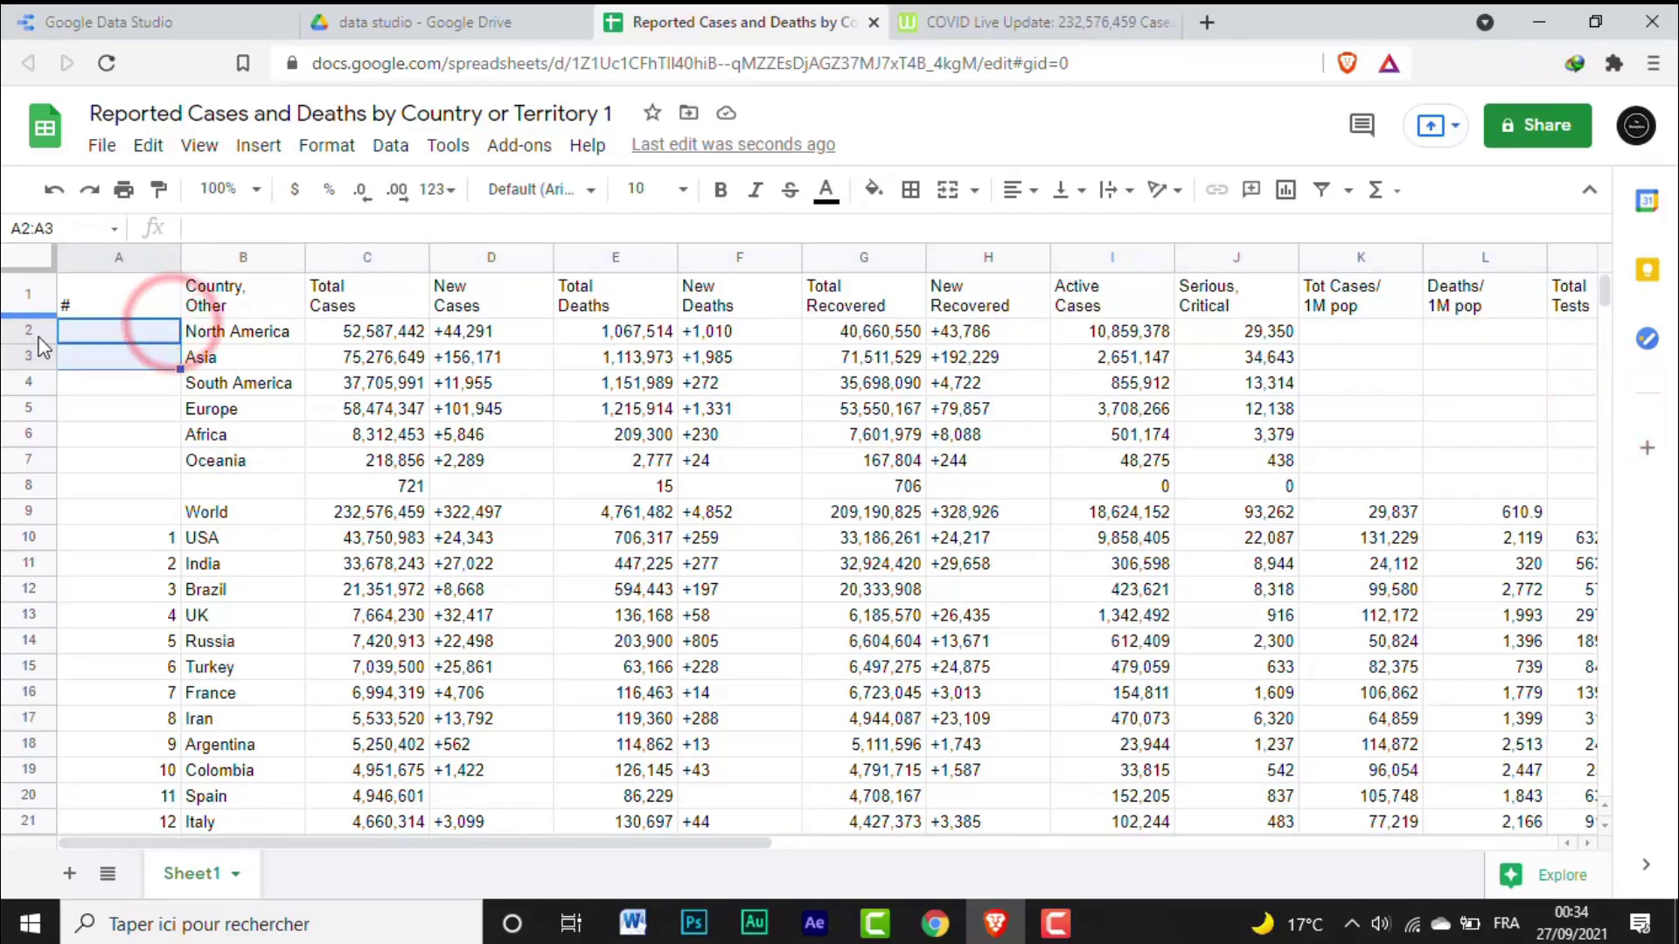
left_click_drag(26, 331, 21, 512)
right_click(14, 407)
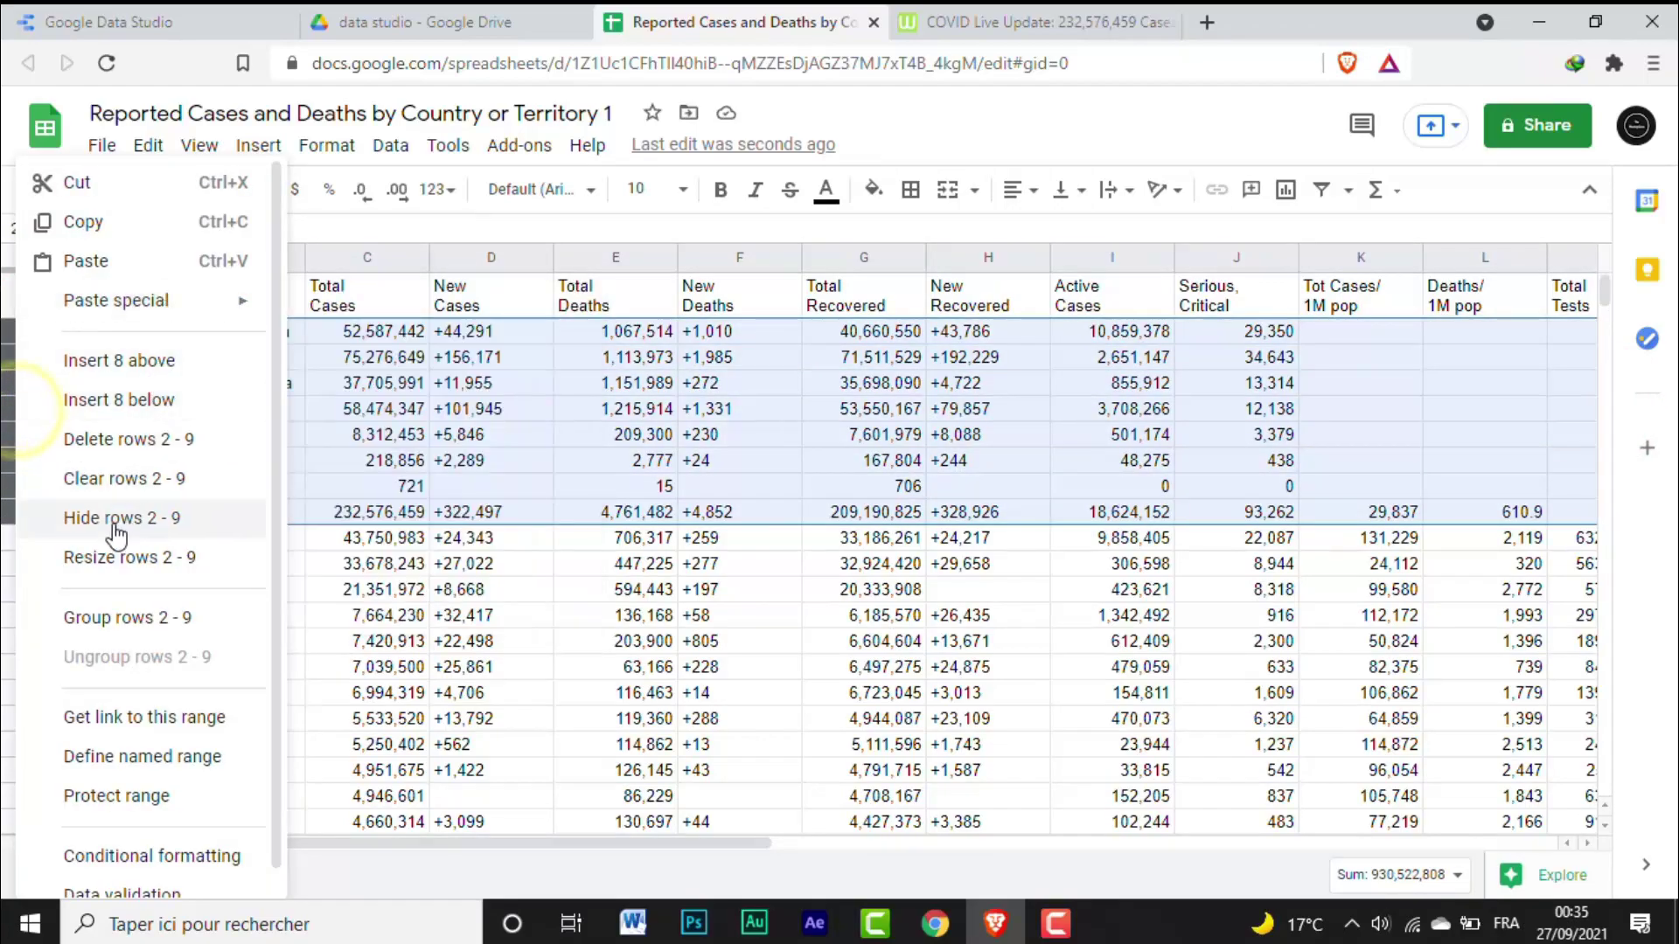
left_click(113, 521)
right_click(120, 257)
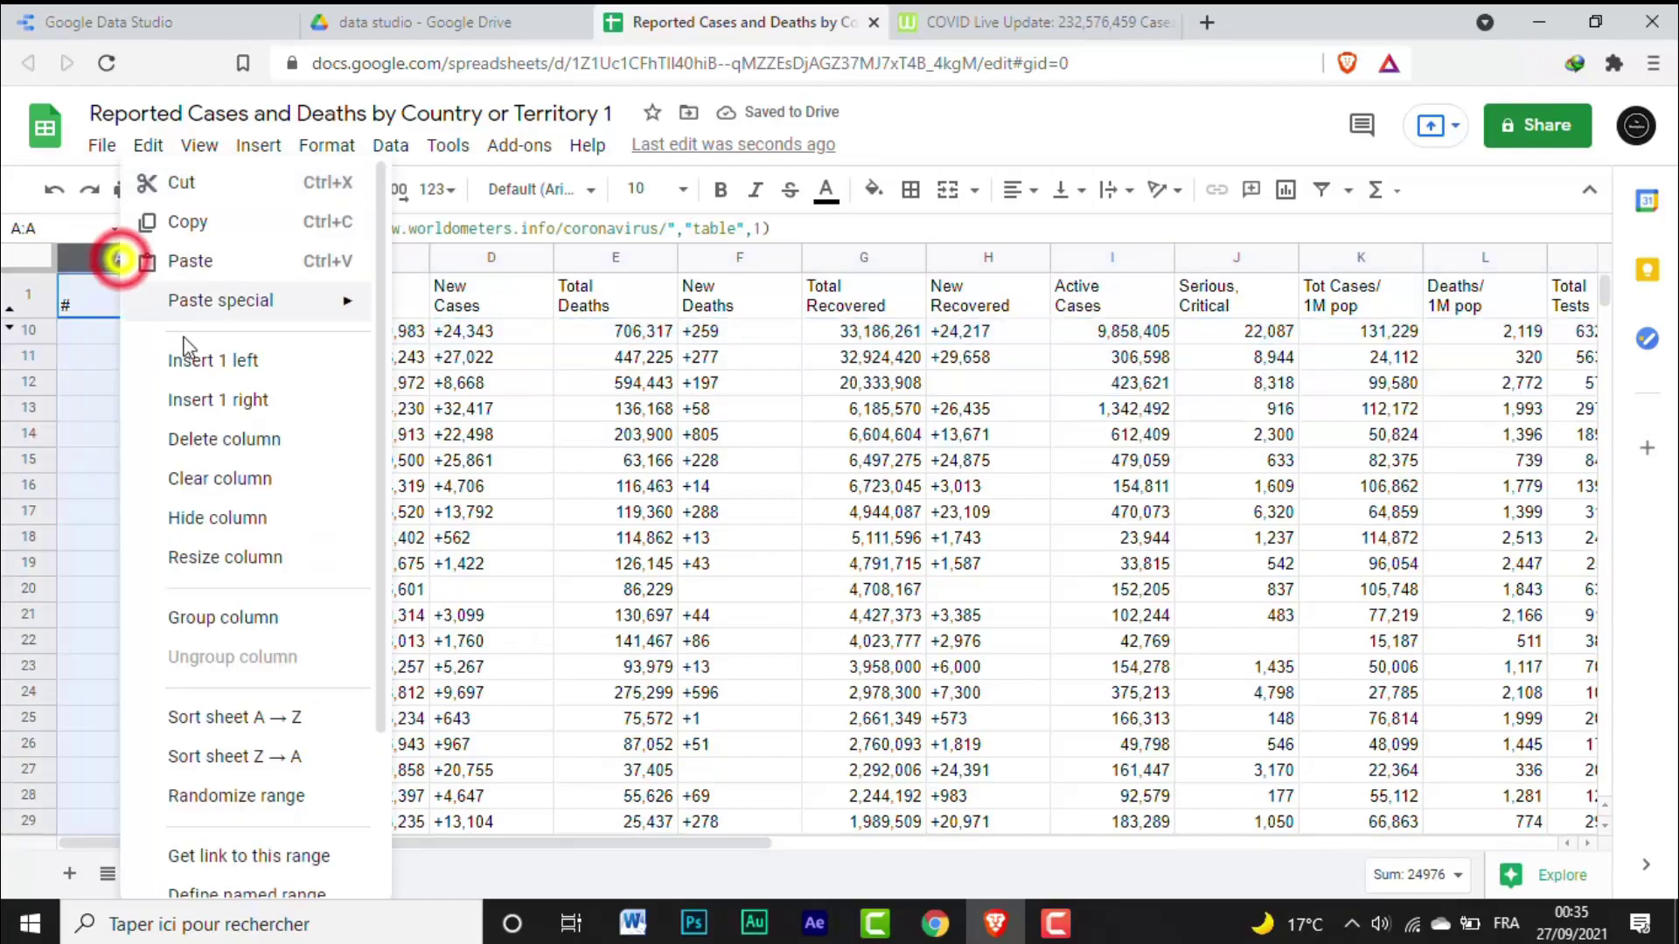
left_click(175, 510)
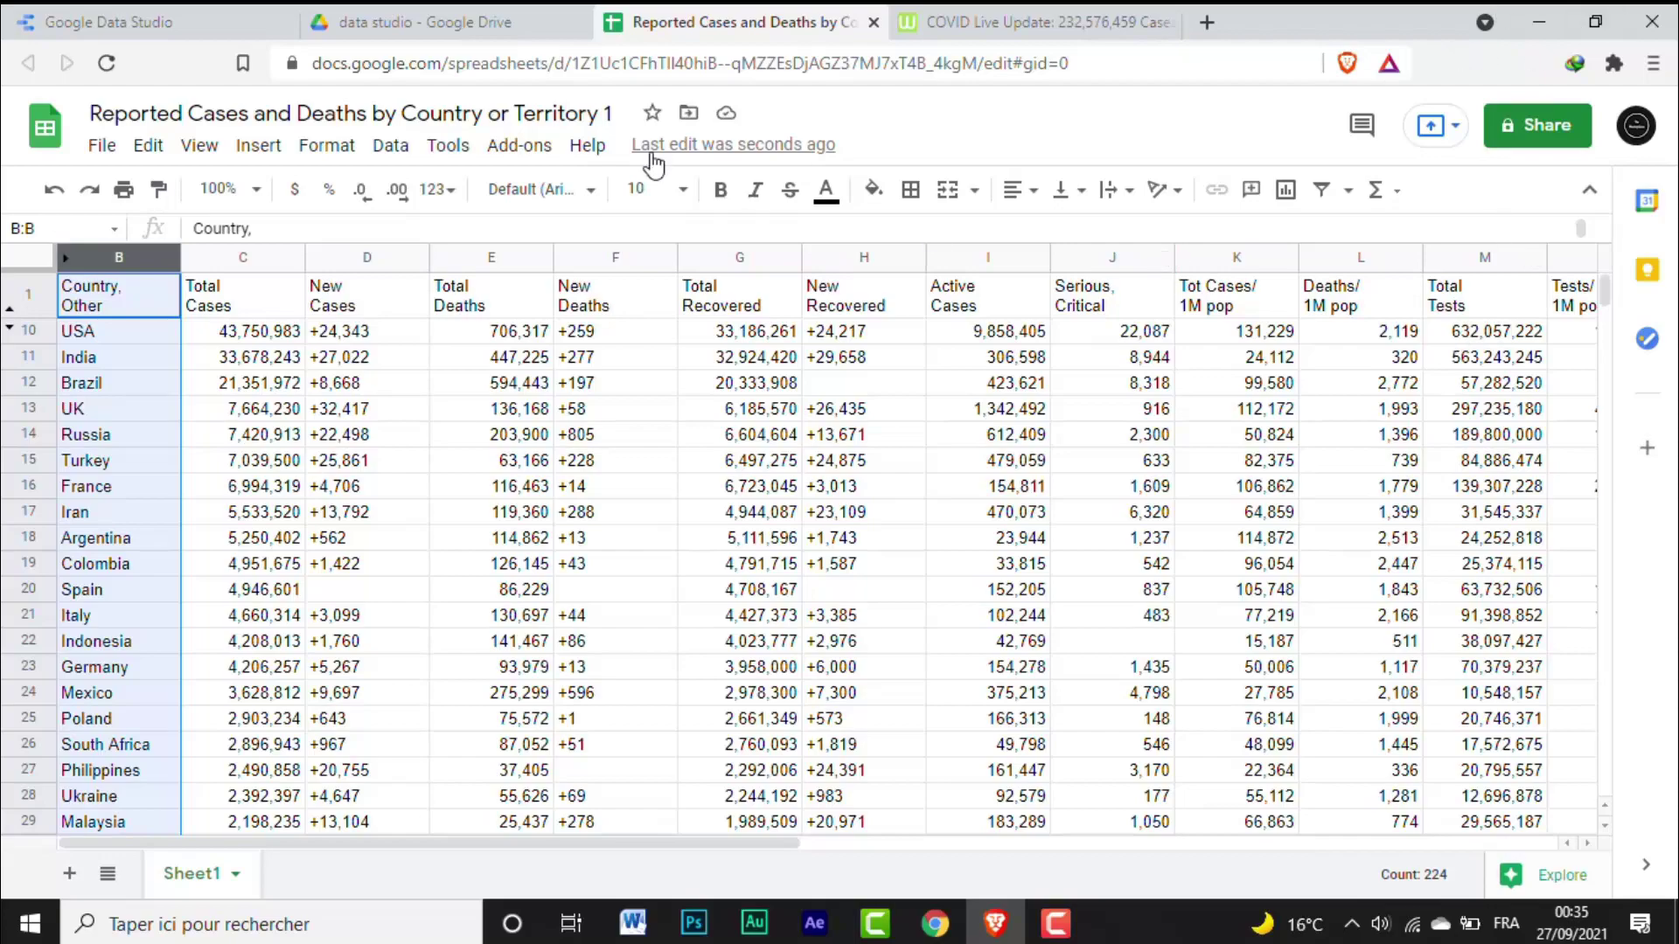
Step: Return to the data studio folder in Google Drive and select the Reported Cases and Deaths spreadsheet
left_click(437, 22)
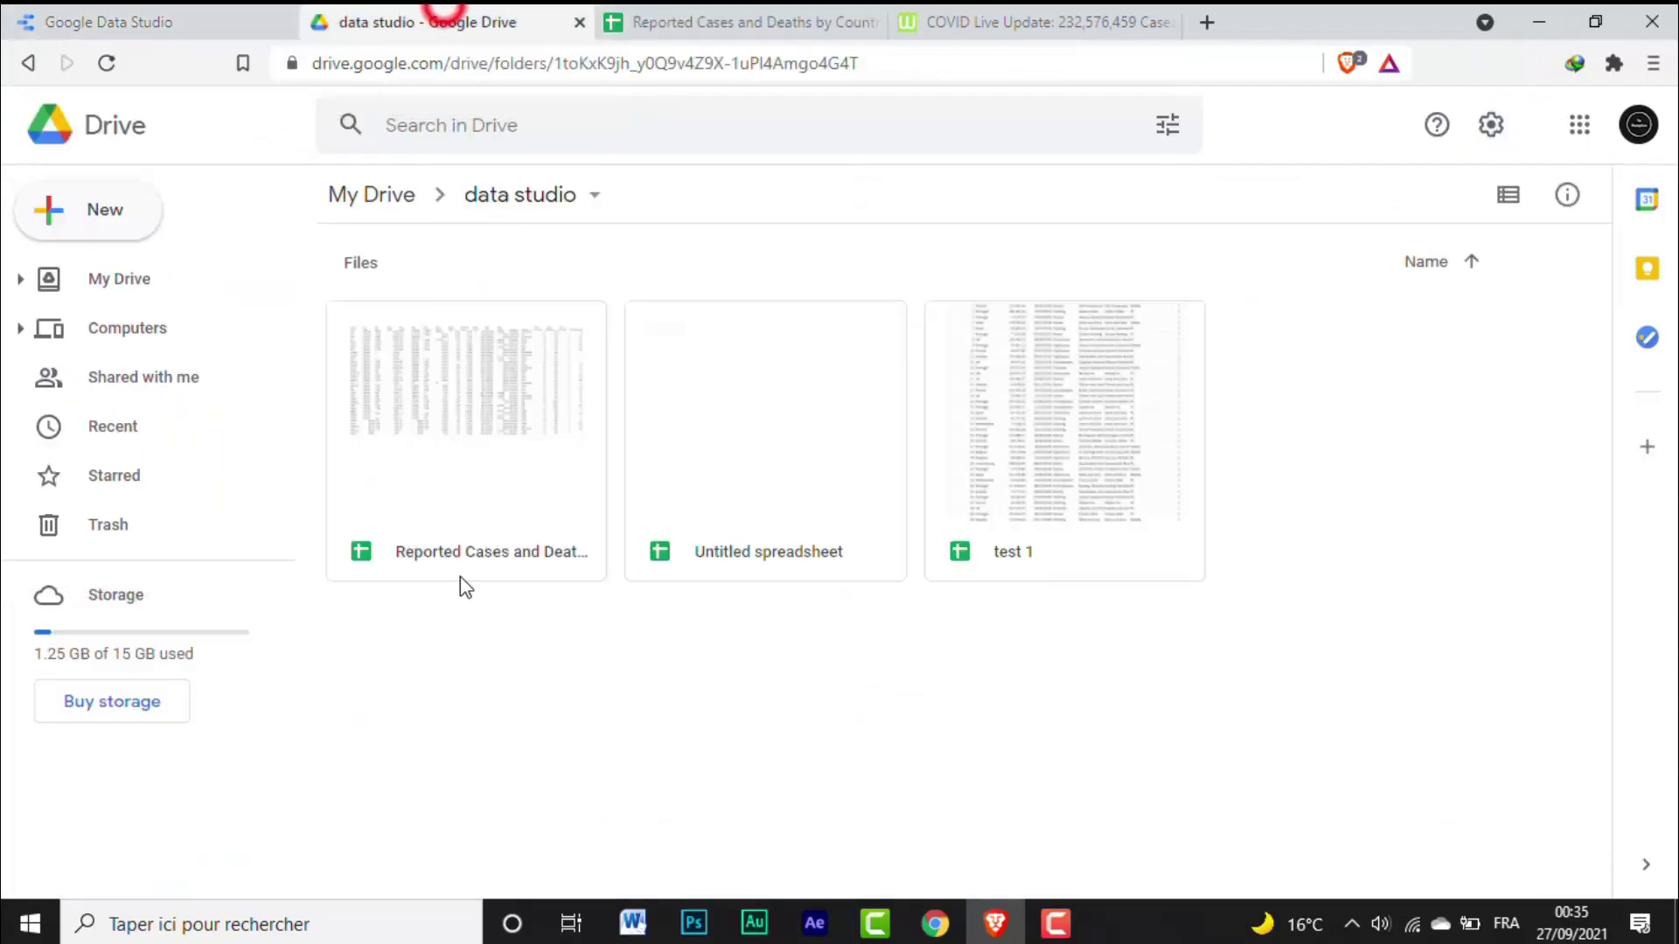
left_click(507, 470)
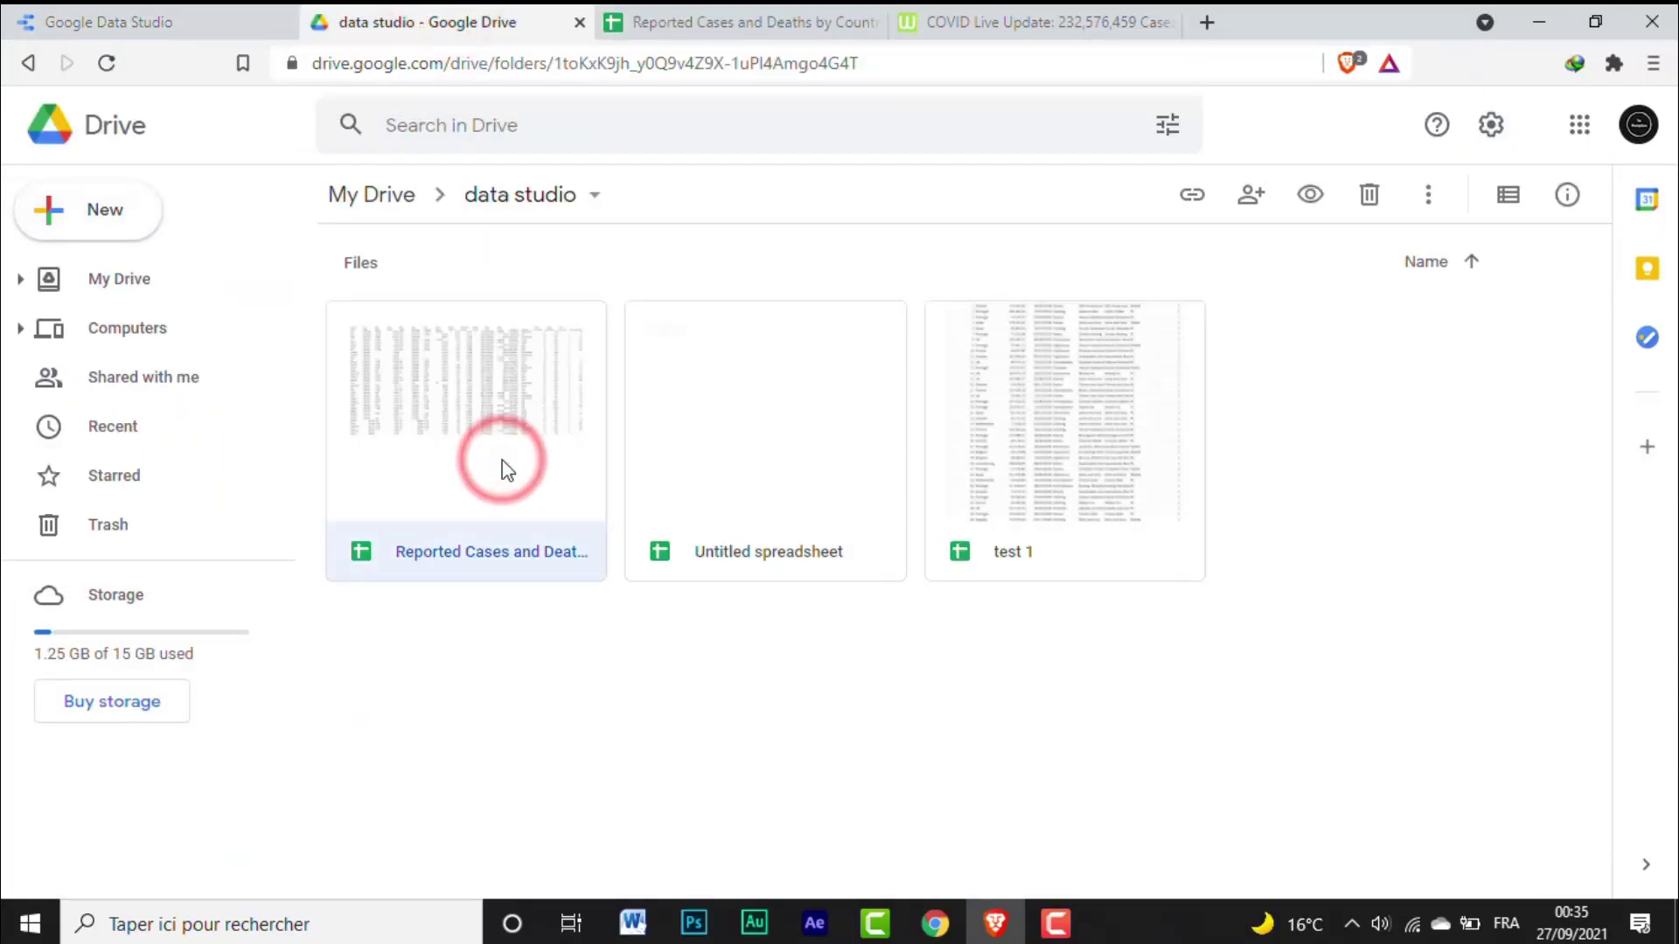
Step: Switch to Data Studio and start a new data source with the Google Sheets connector
left_click(133, 19)
left_click(153, 222)
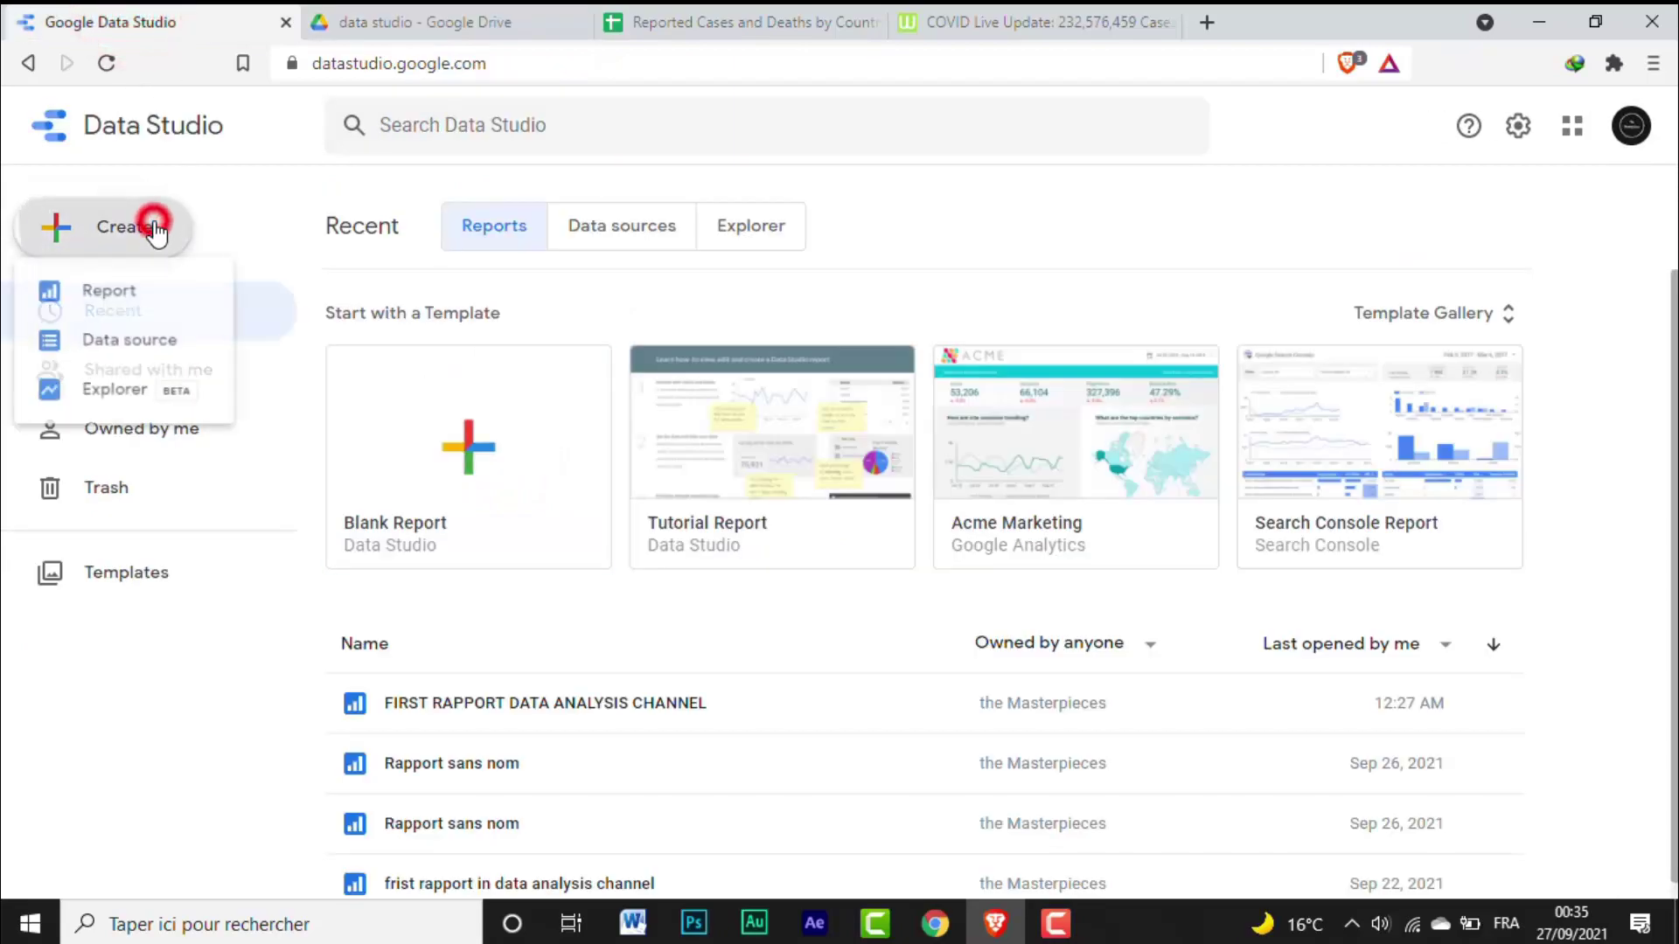
left_click(168, 339)
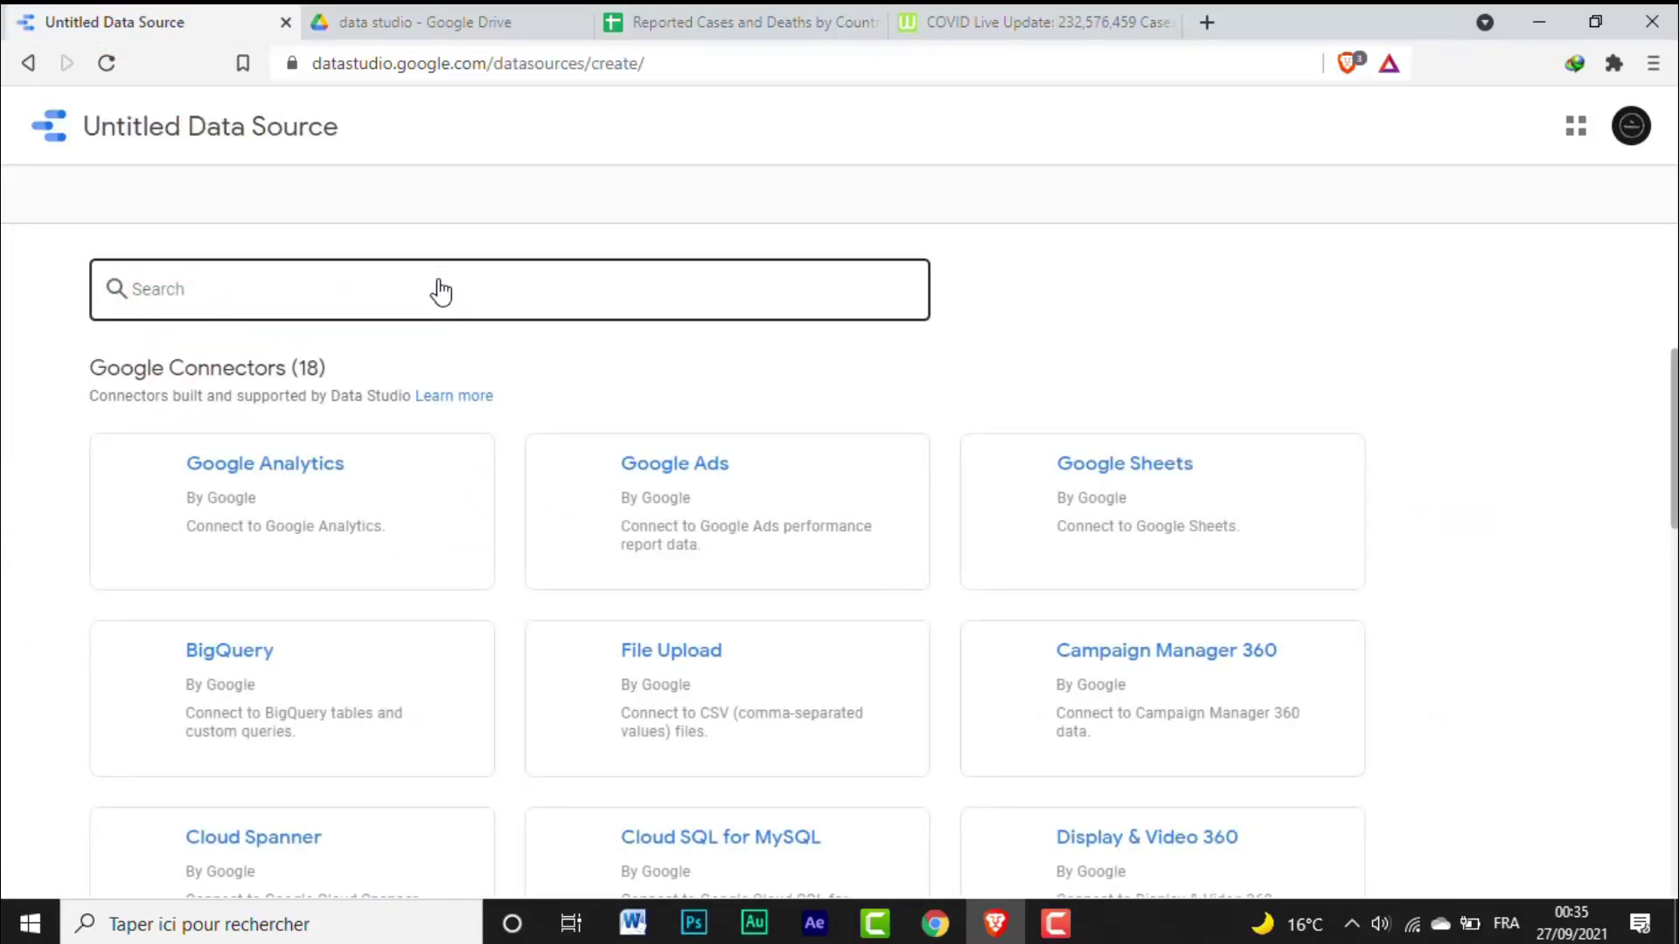
left_click(1075, 497)
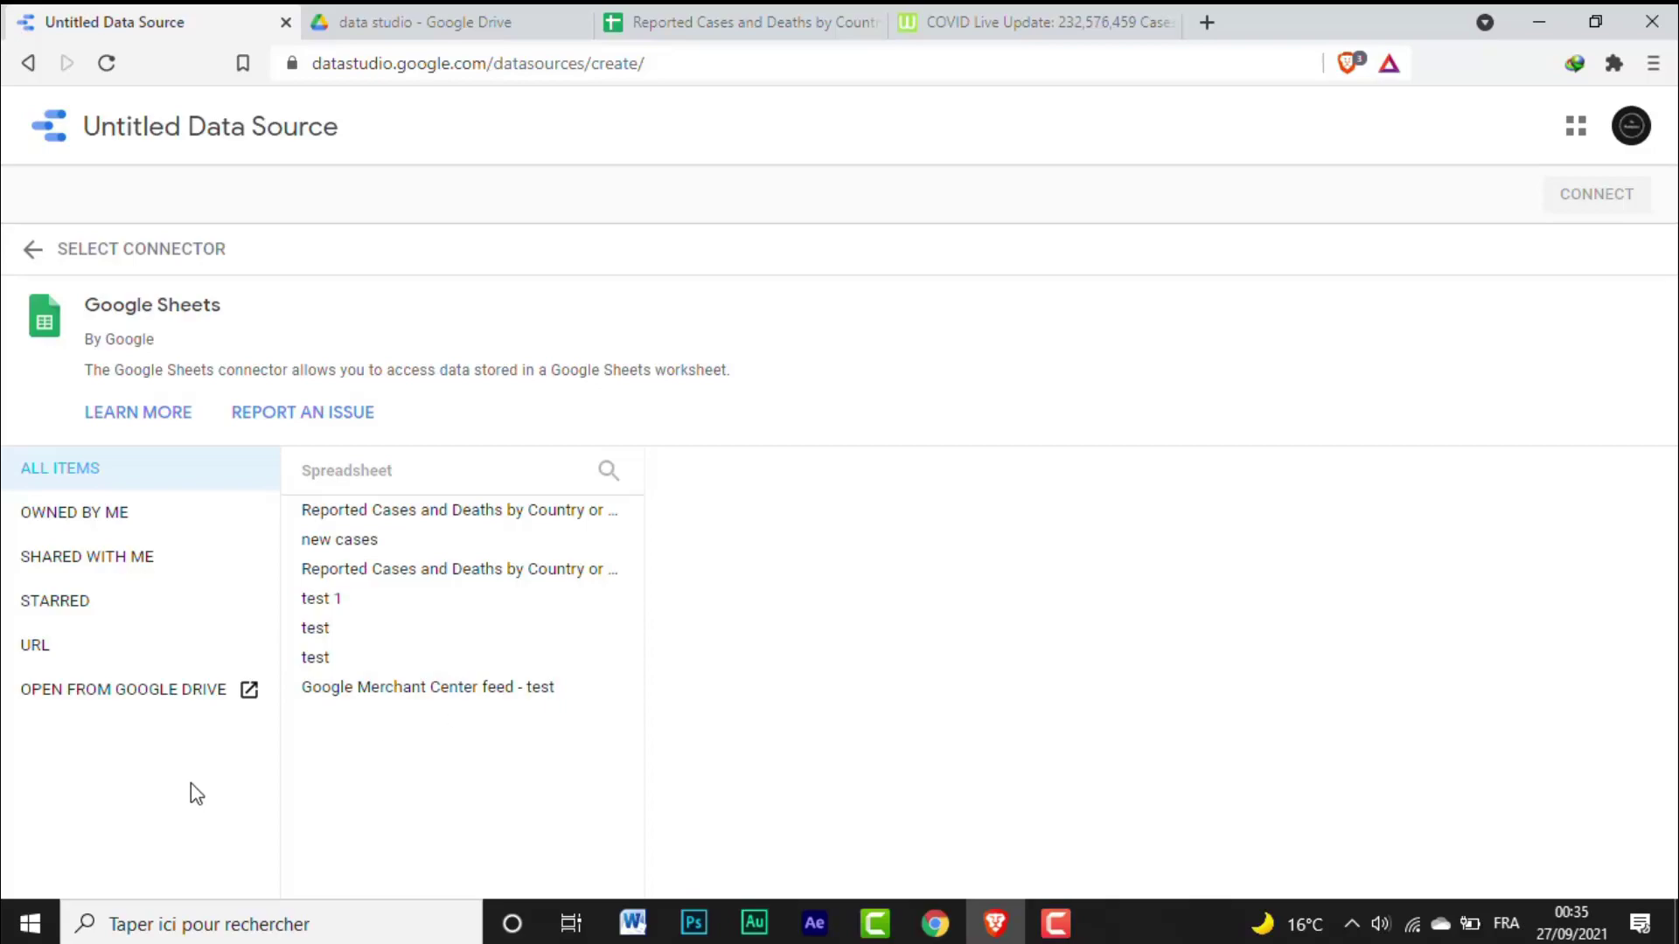
Step: Pick the Reported Cases and Deaths spreadsheet from Google Drive, exclude hidden and filtered cells, and connect it
left_click(243, 695)
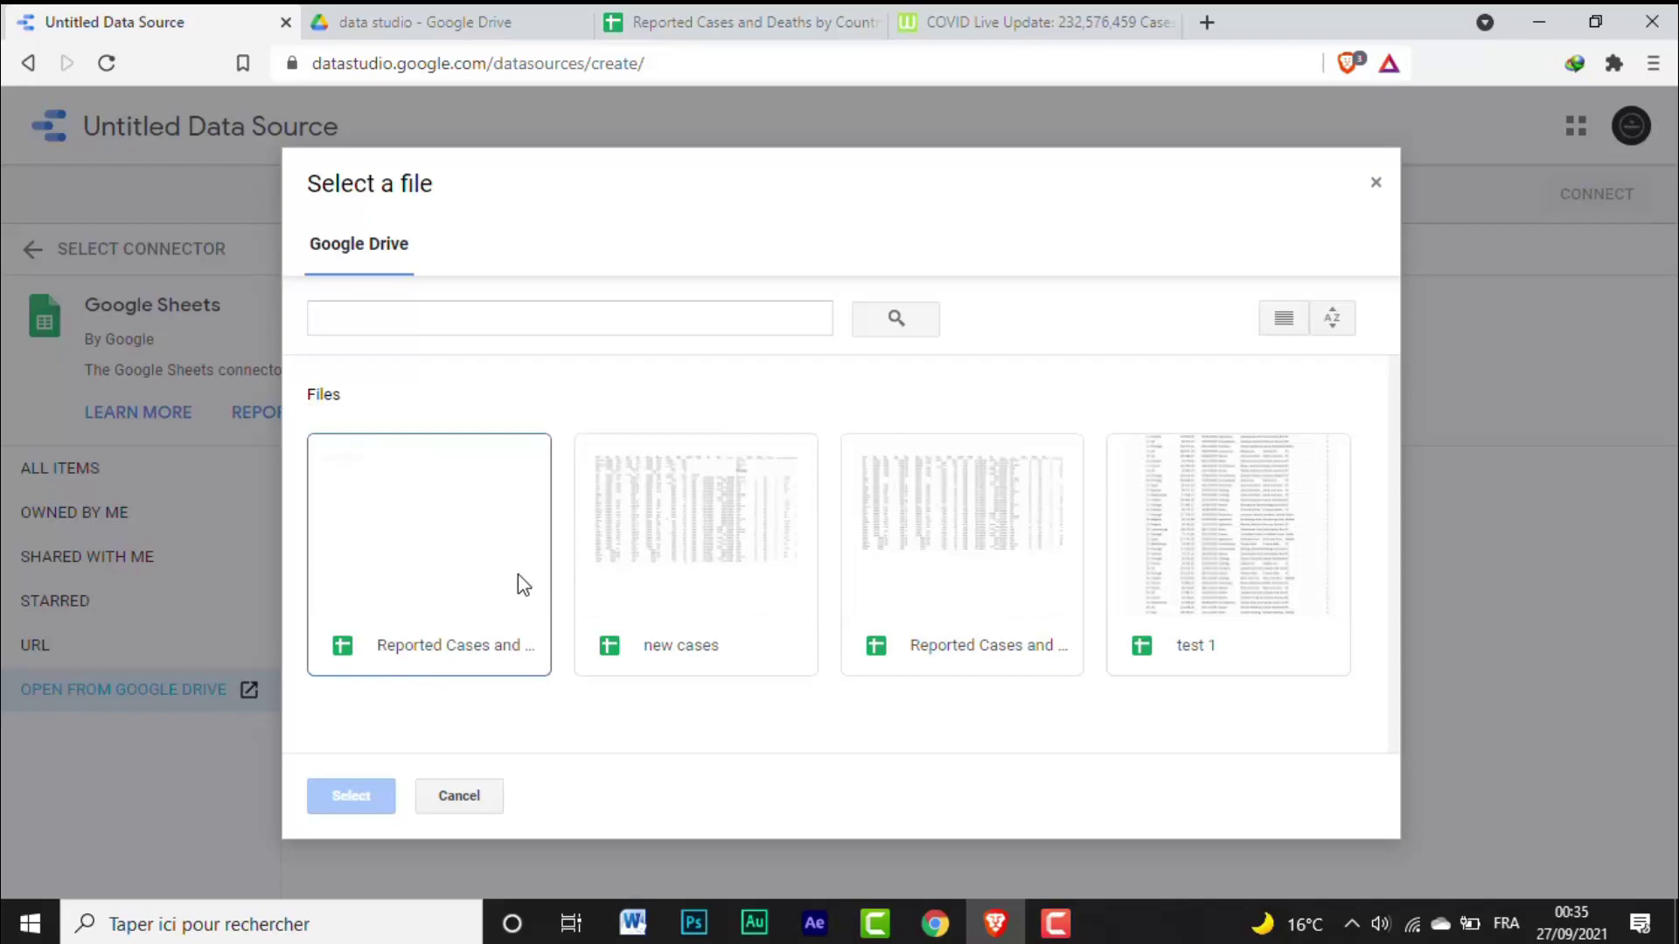
left_click(485, 660)
left_click(369, 791)
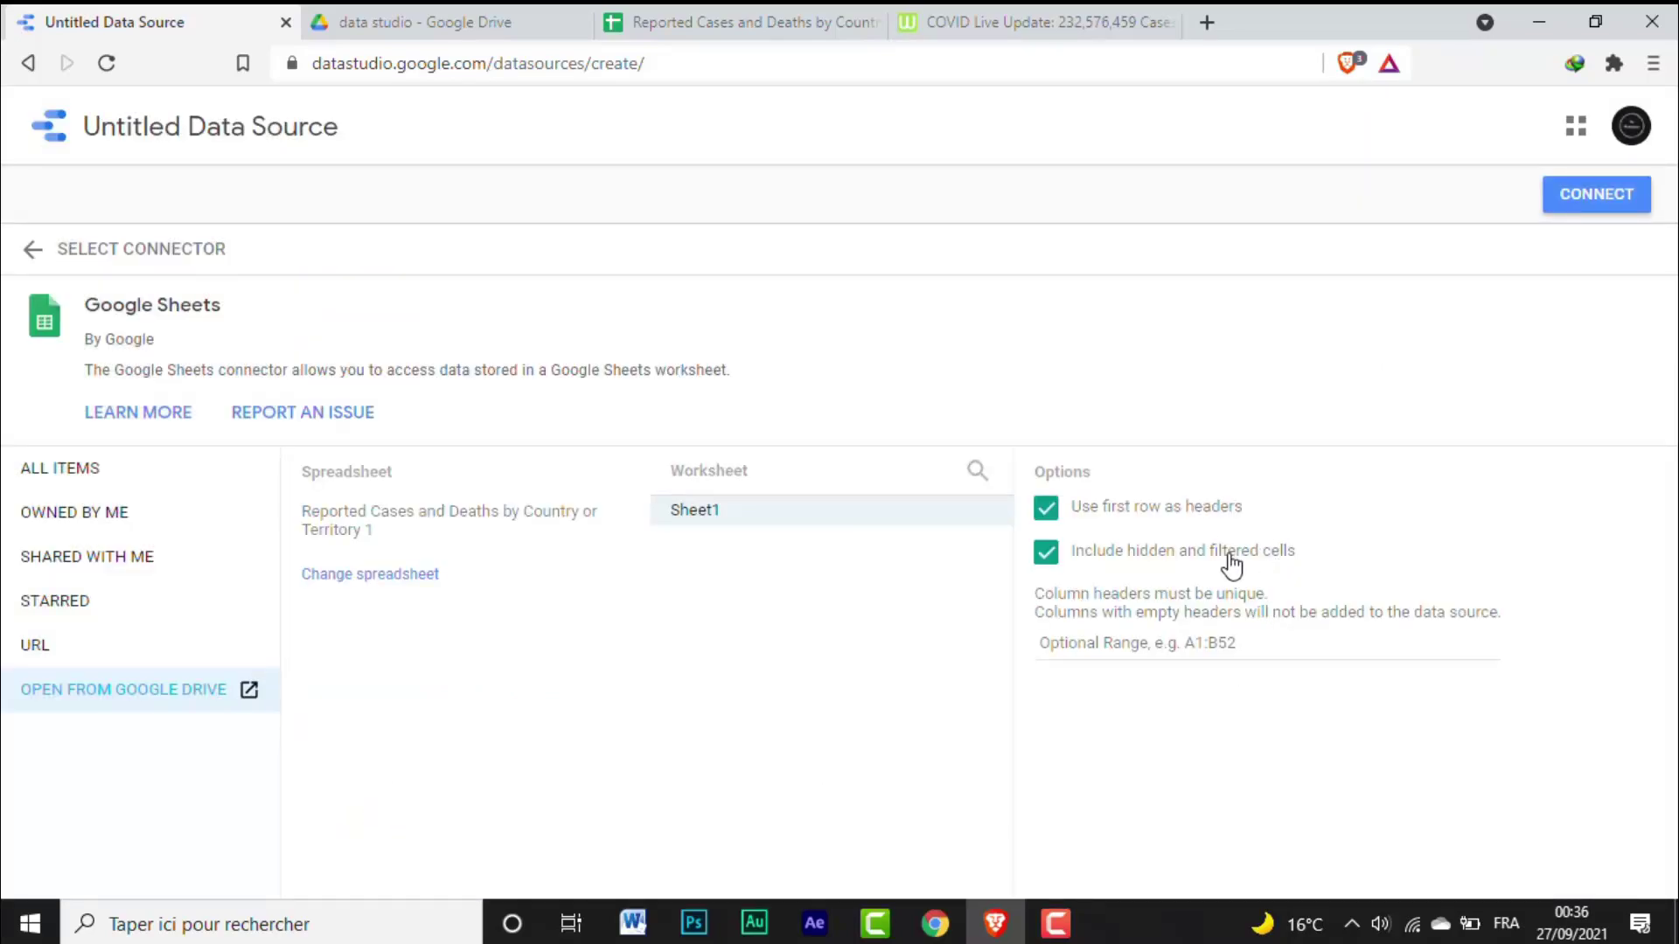
left_click(1043, 555)
left_click(1597, 214)
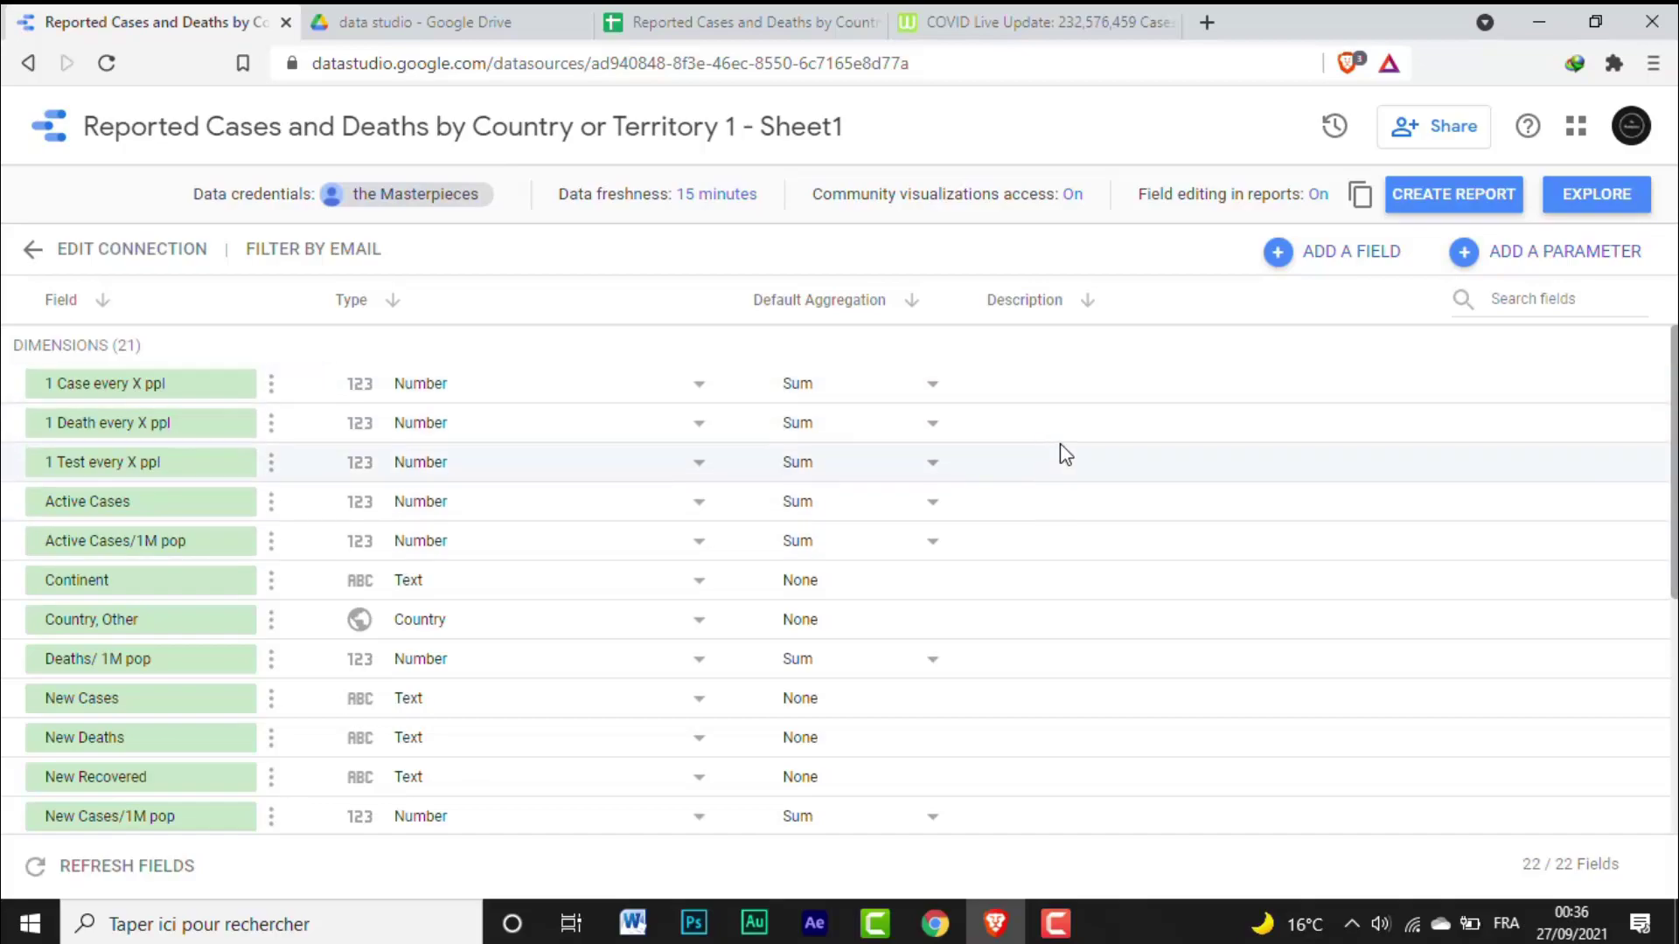
Step: Hide the fields 1 Case every X ppl, 1 Death every X ppl, 1 Test every X ppl and Active Cases/1M pop
left_click_drag(1673, 507, 1673, 378)
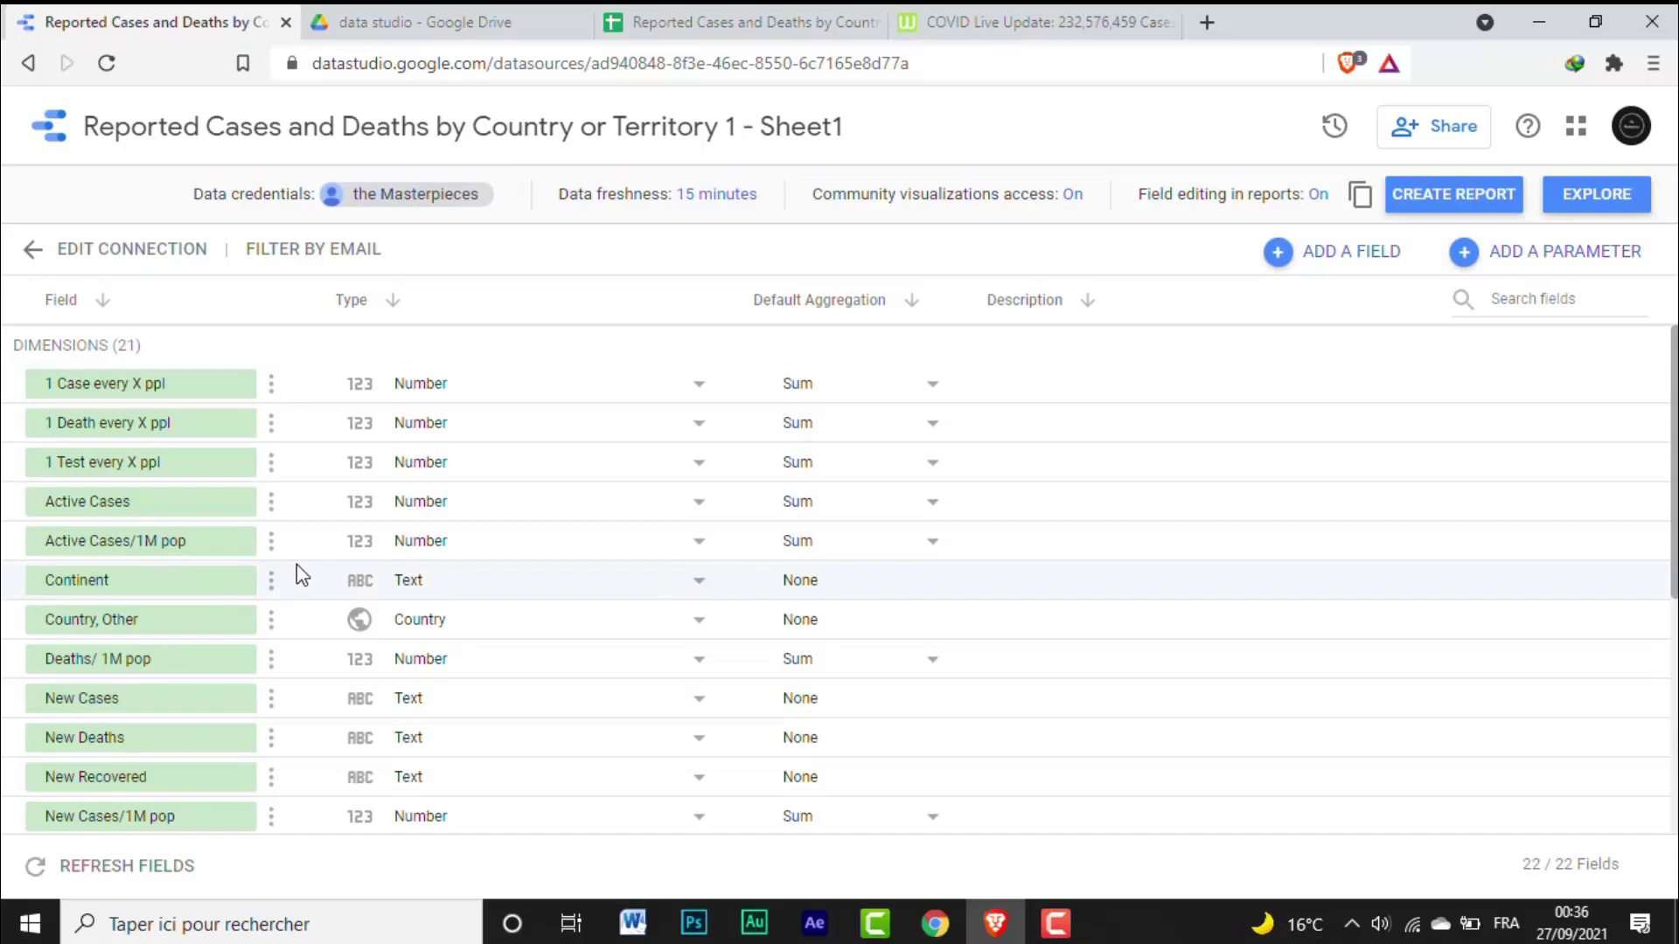
left_click(271, 390)
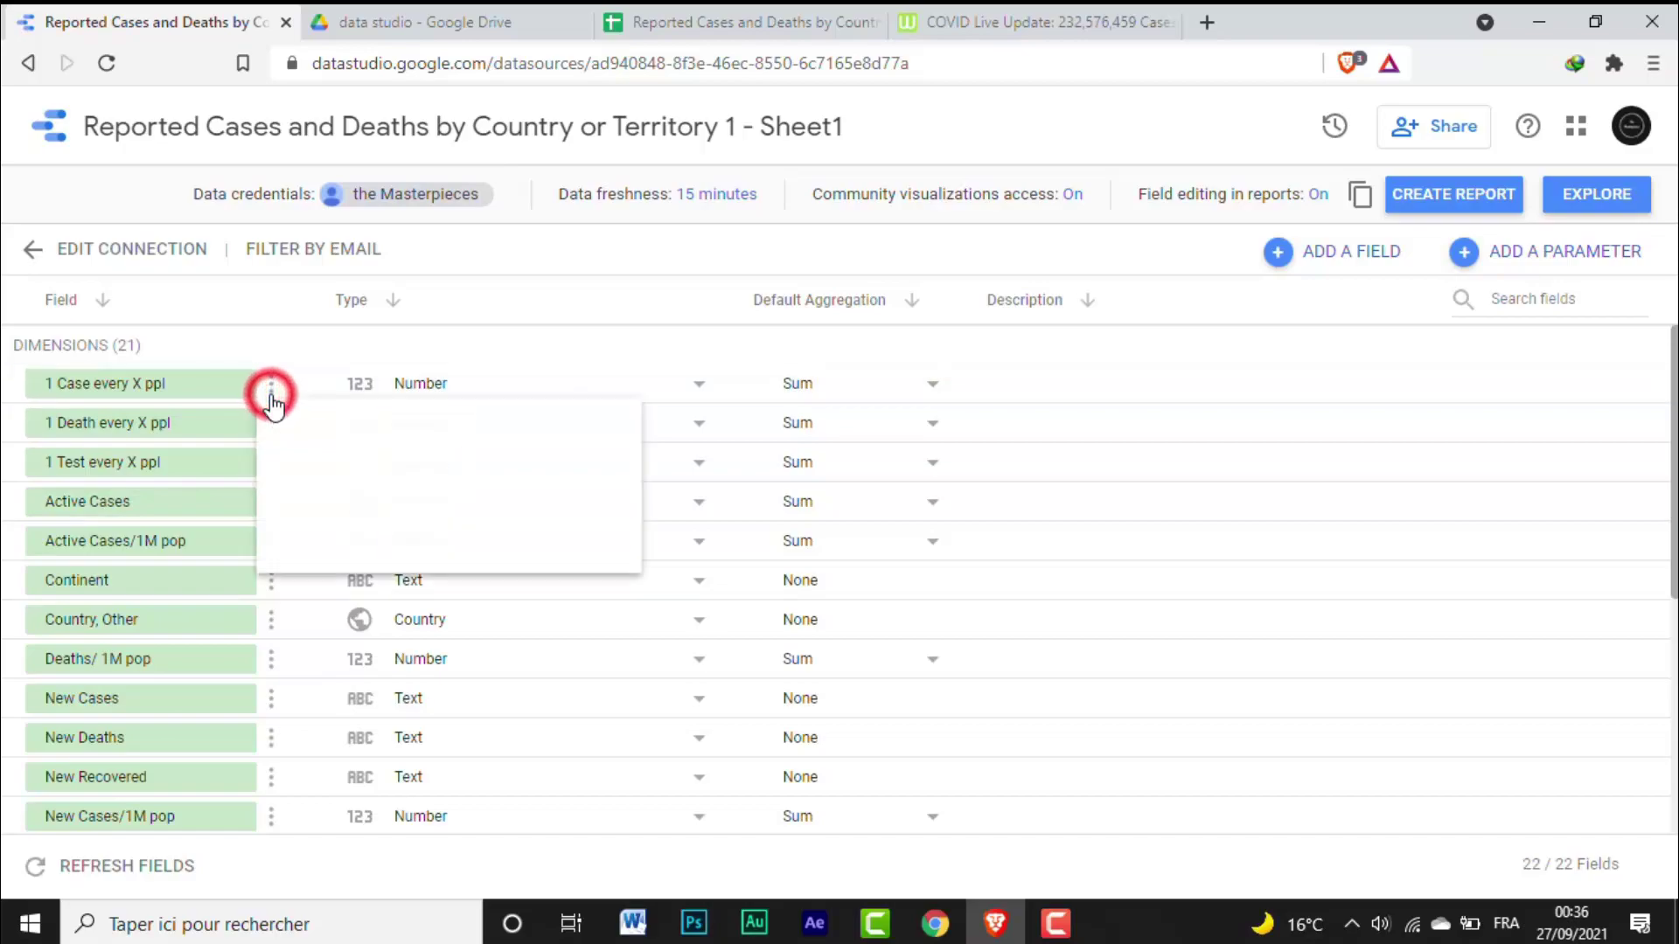
left_click(290, 542)
left_click(271, 424)
left_click(291, 568)
left_click(271, 463)
left_click(293, 606)
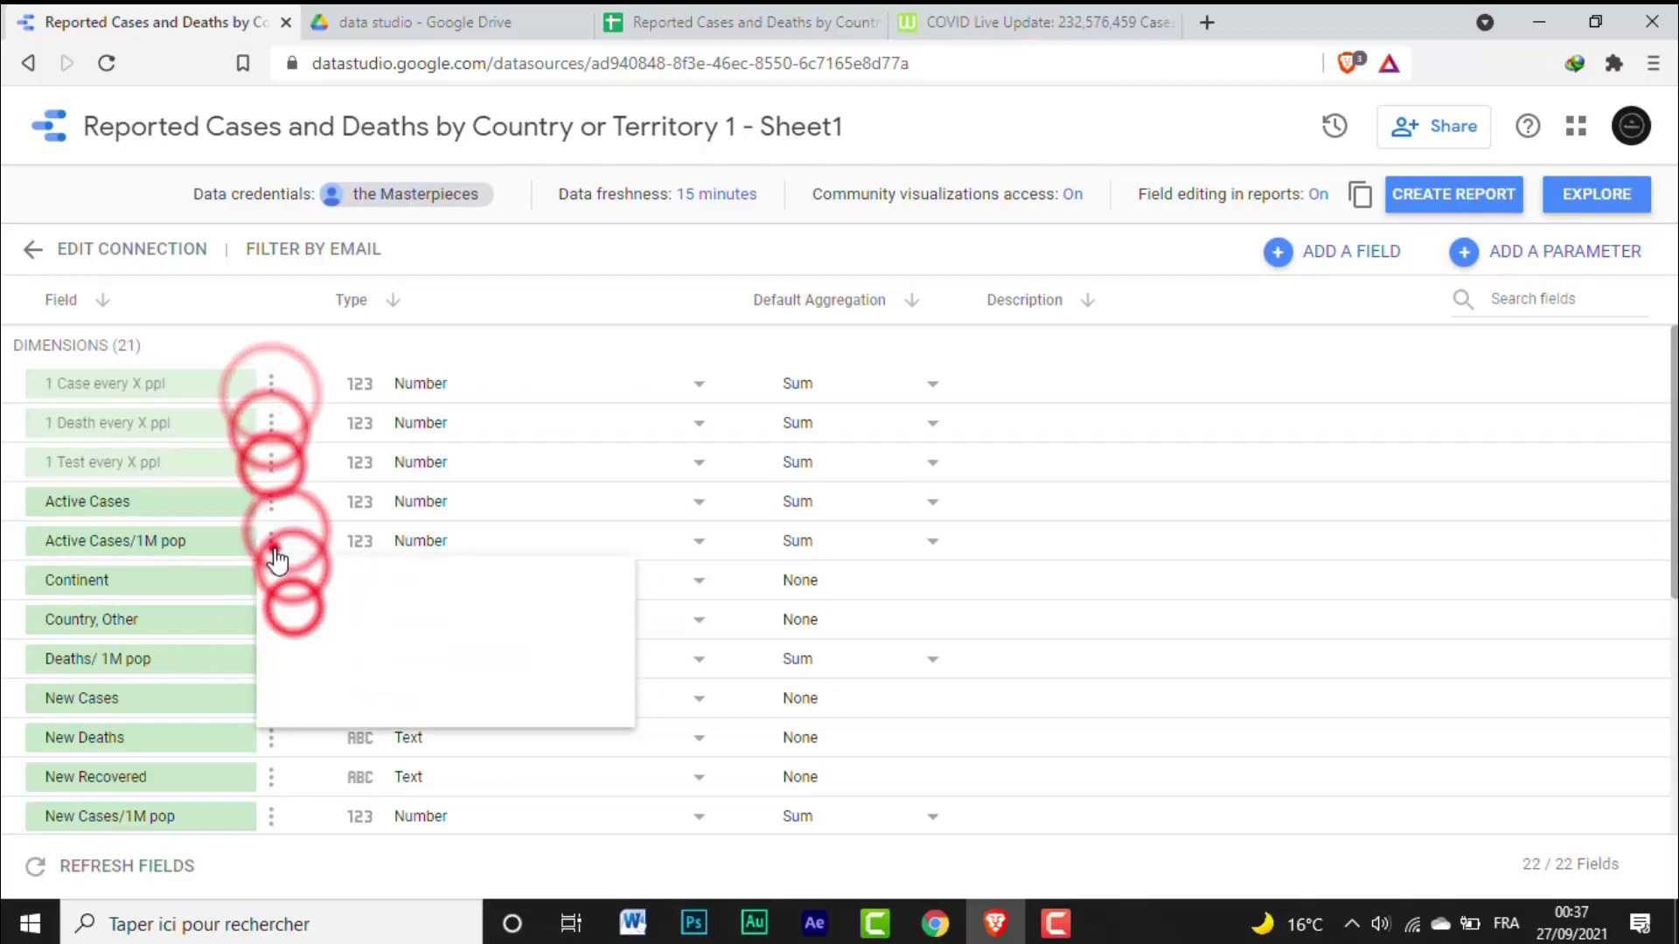
left_click(273, 547)
left_click(290, 685)
Step: Hide the fields New Recovered, New Cases/1M pop, New Deaths/1M pop, Population, Tot Cases/ 1M pop and Total Tests
left_click_drag(1672, 499, 1672, 524)
left_click(276, 736)
left_click(295, 851)
left_click(269, 774)
left_click(295, 851)
left_click(271, 814)
left_click(293, 759)
scroll(288, 760, "down", 2)
left_click(271, 605)
left_click(293, 746)
left_click(271, 763)
left_click(284, 835)
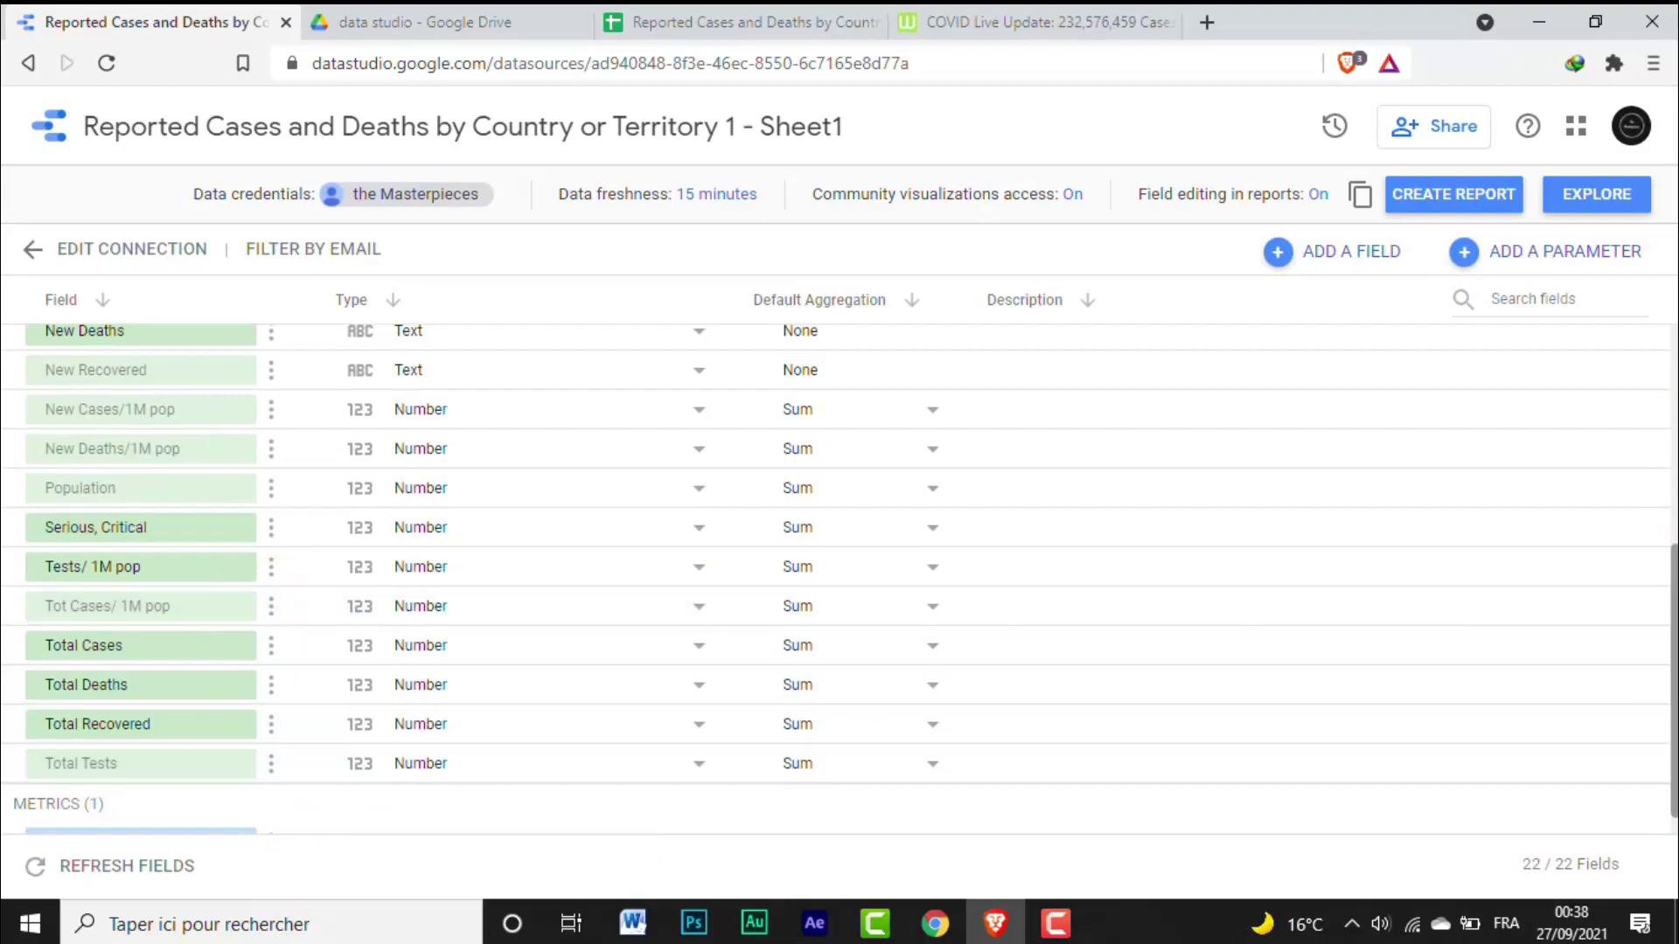
Step: Rename the field Country, Other as Country
left_click_drag(1666, 643, 1665, 483)
left_click(169, 505)
key("BackSpace")
key("BackSpace")
key("BackSpace")
key("BackSpace")
key("BackSpace")
key("BackSpace")
key("BackSpace")
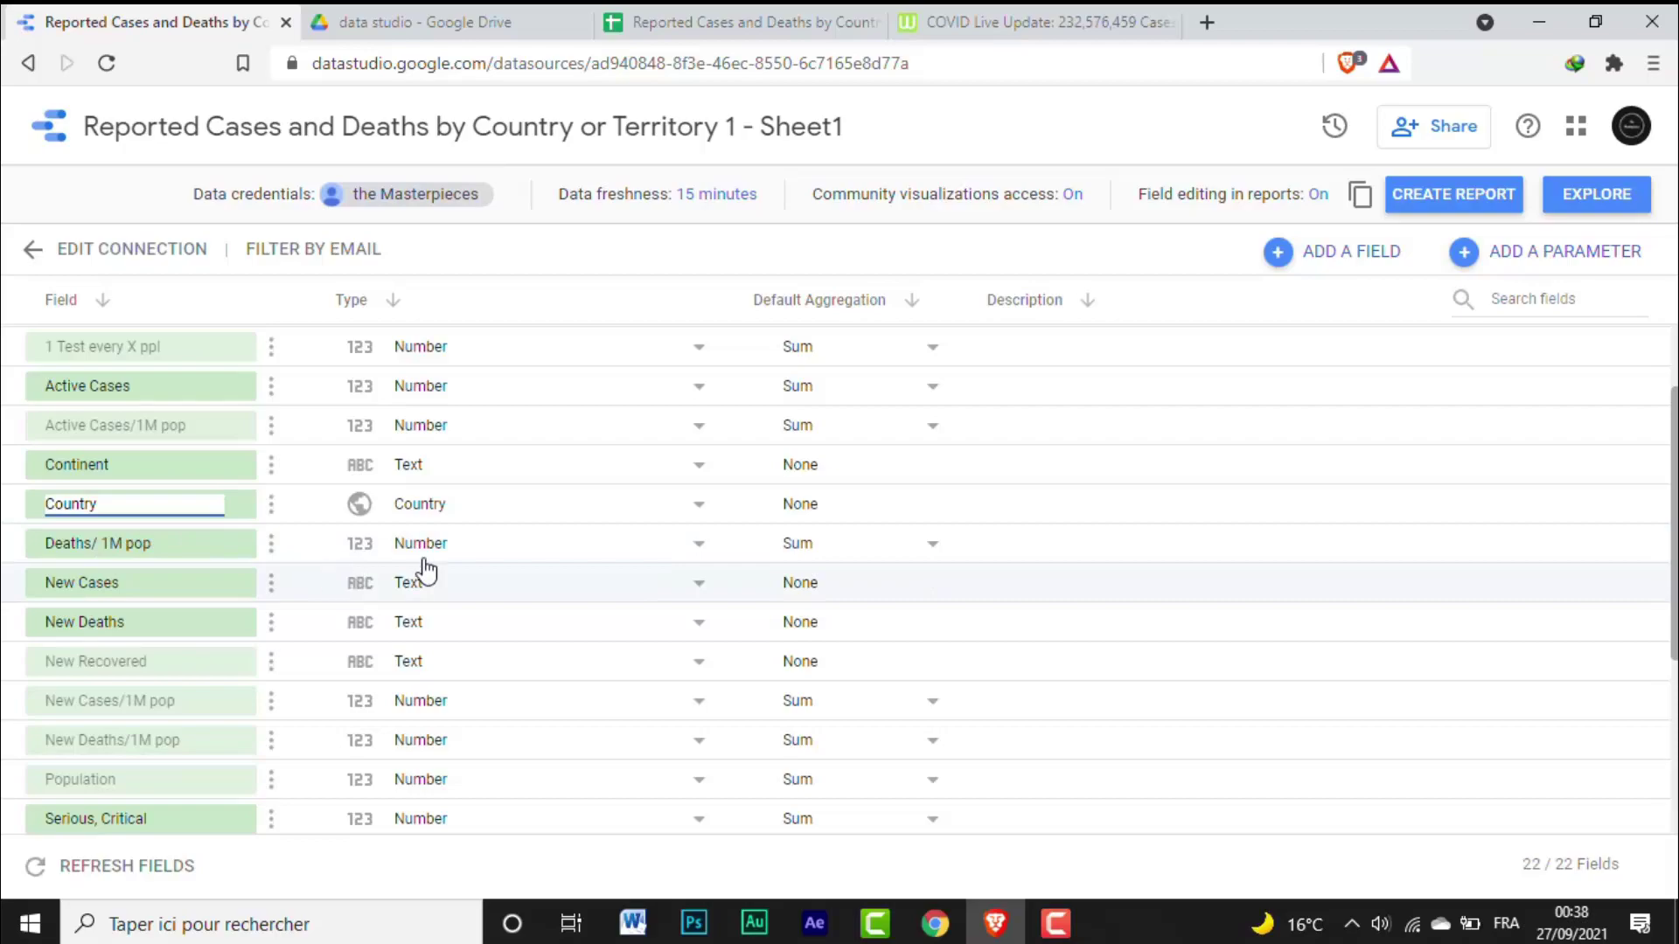
Step: Set the data type of the Country field to the geographic type Country
left_click(575, 507)
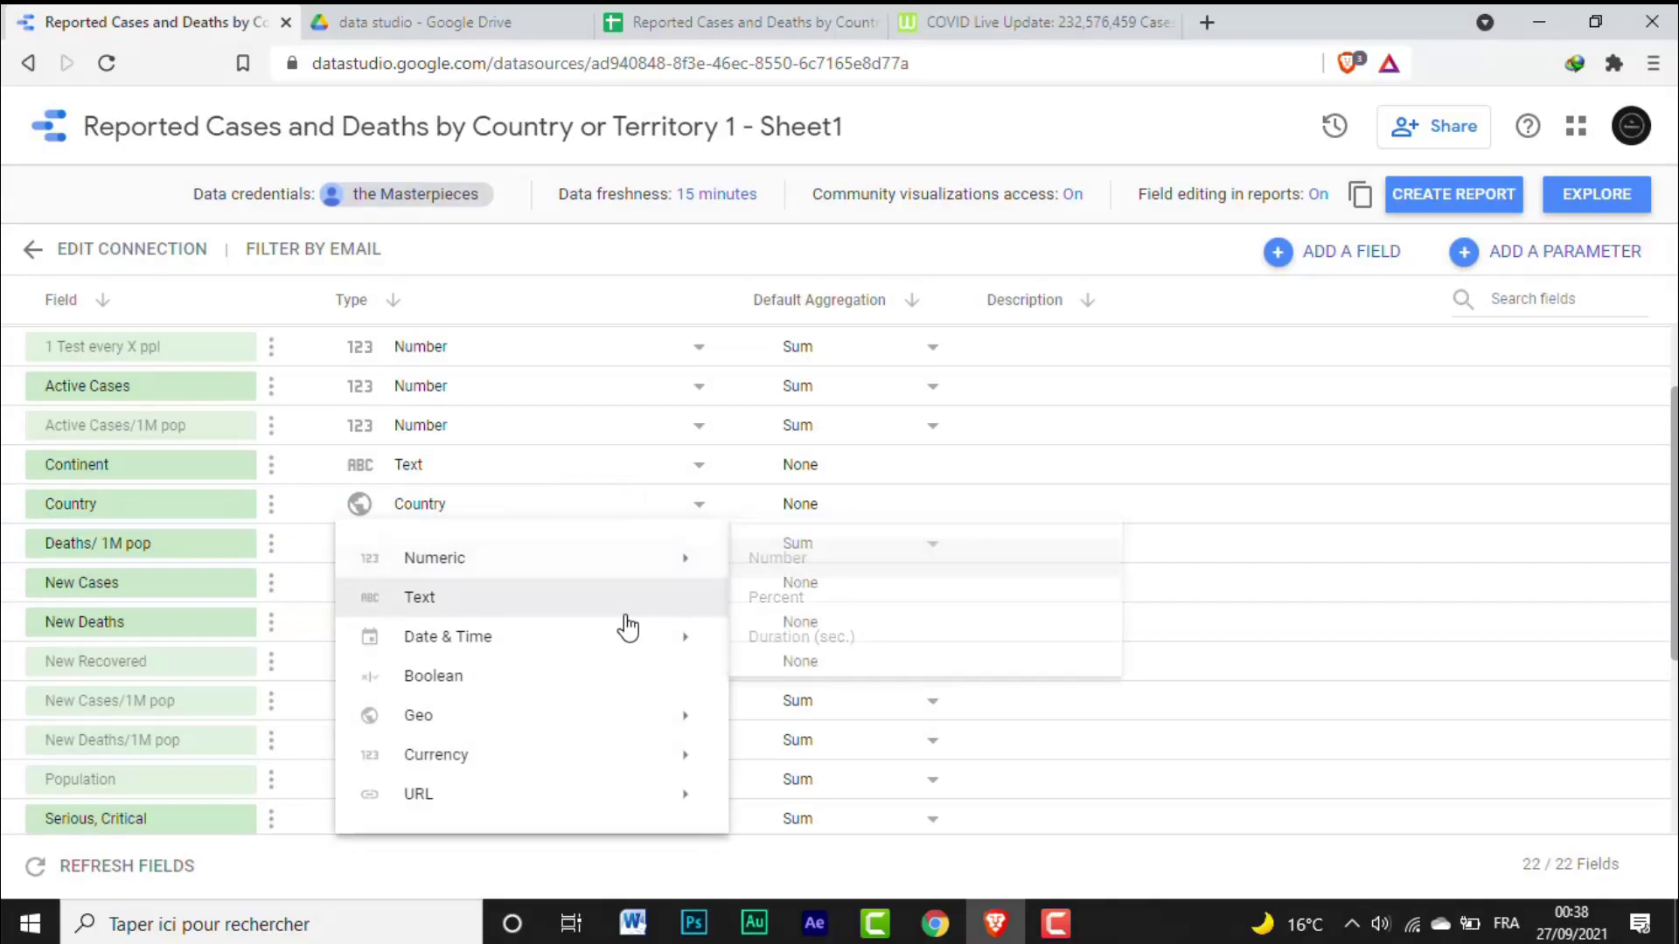
mouse_move(574, 580)
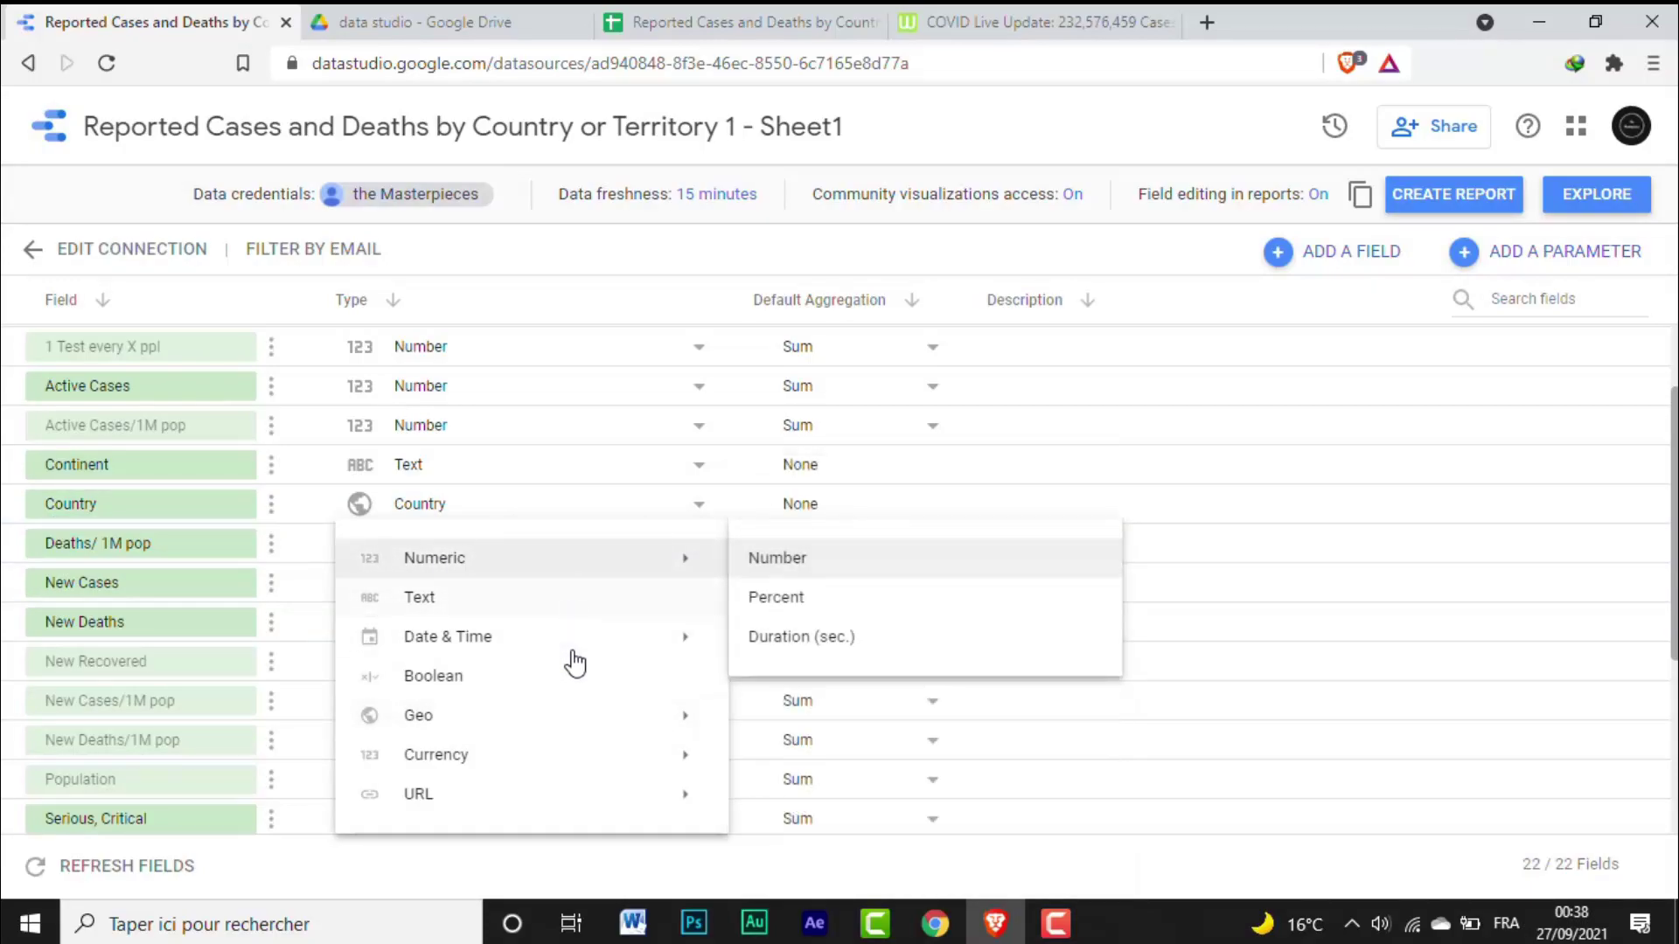
mouse_move(574, 733)
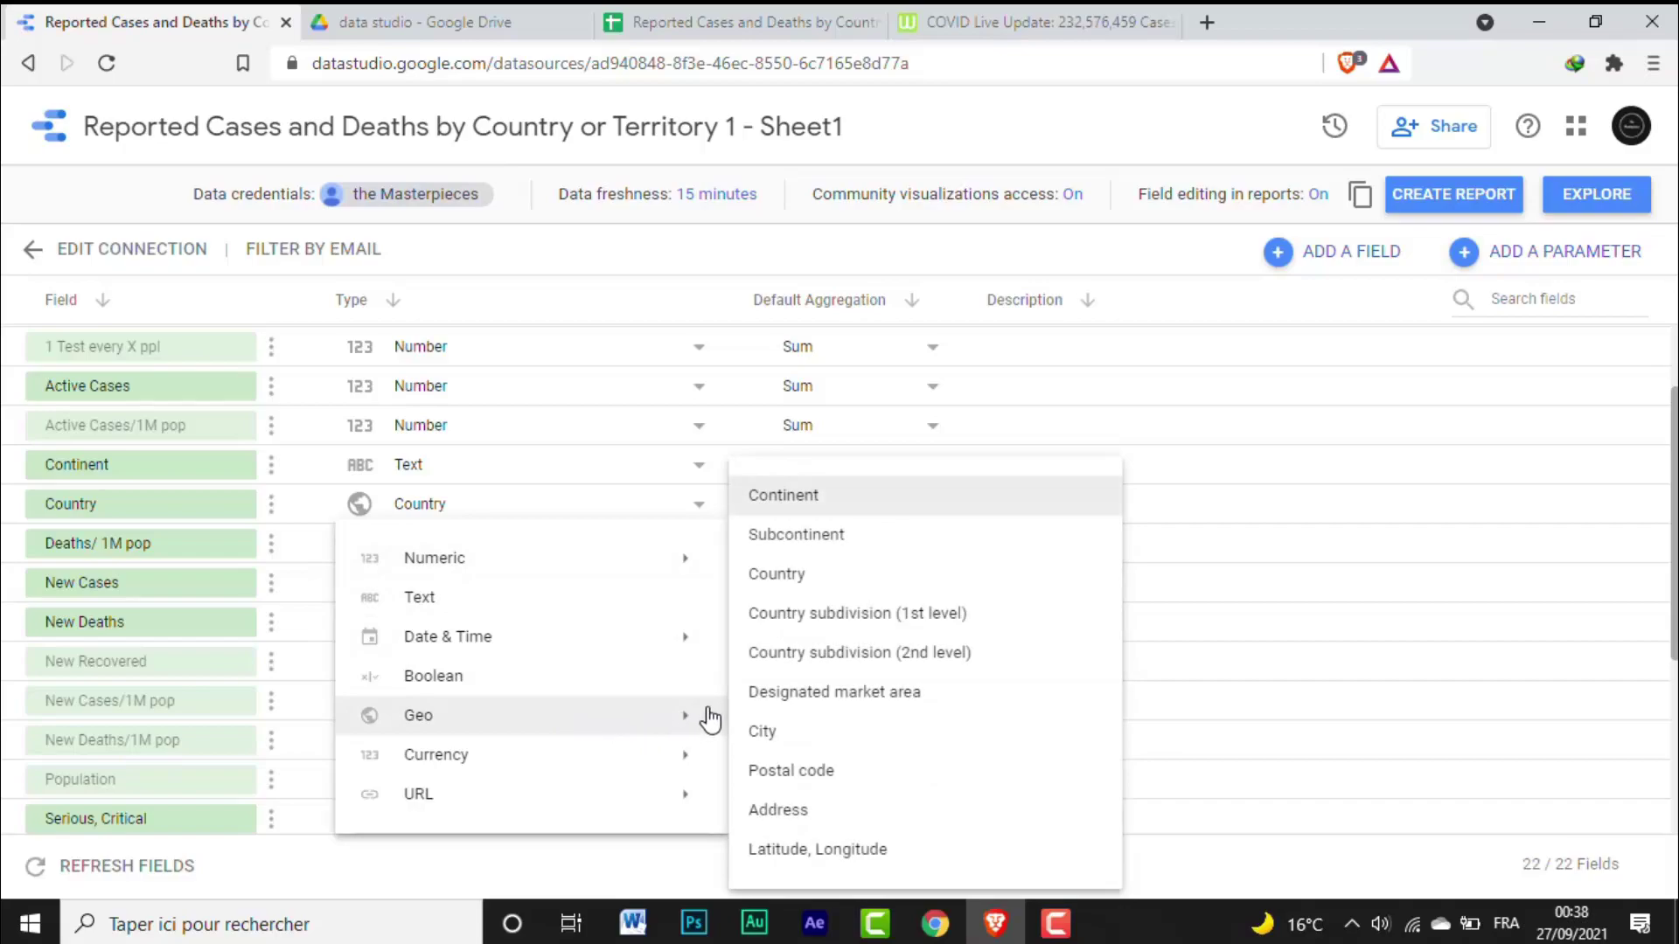
left_click(784, 569)
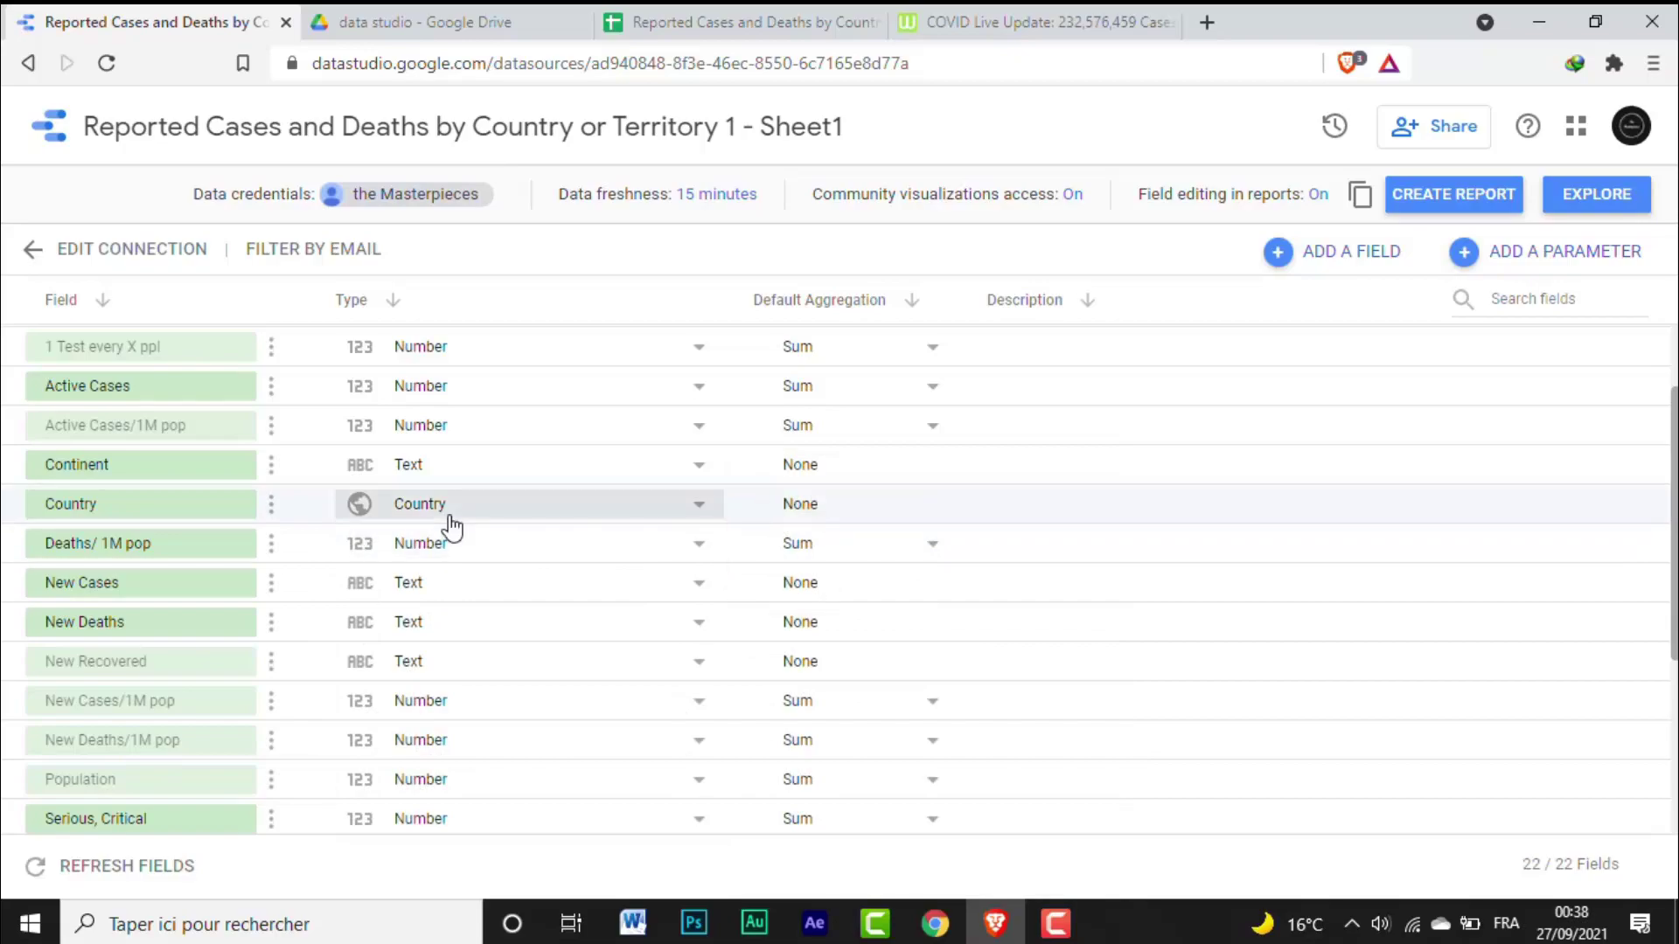
Step: Change the data type of the Continent field to the geographic type Continent and accept the change
left_click(664, 483)
mouse_move(630, 676)
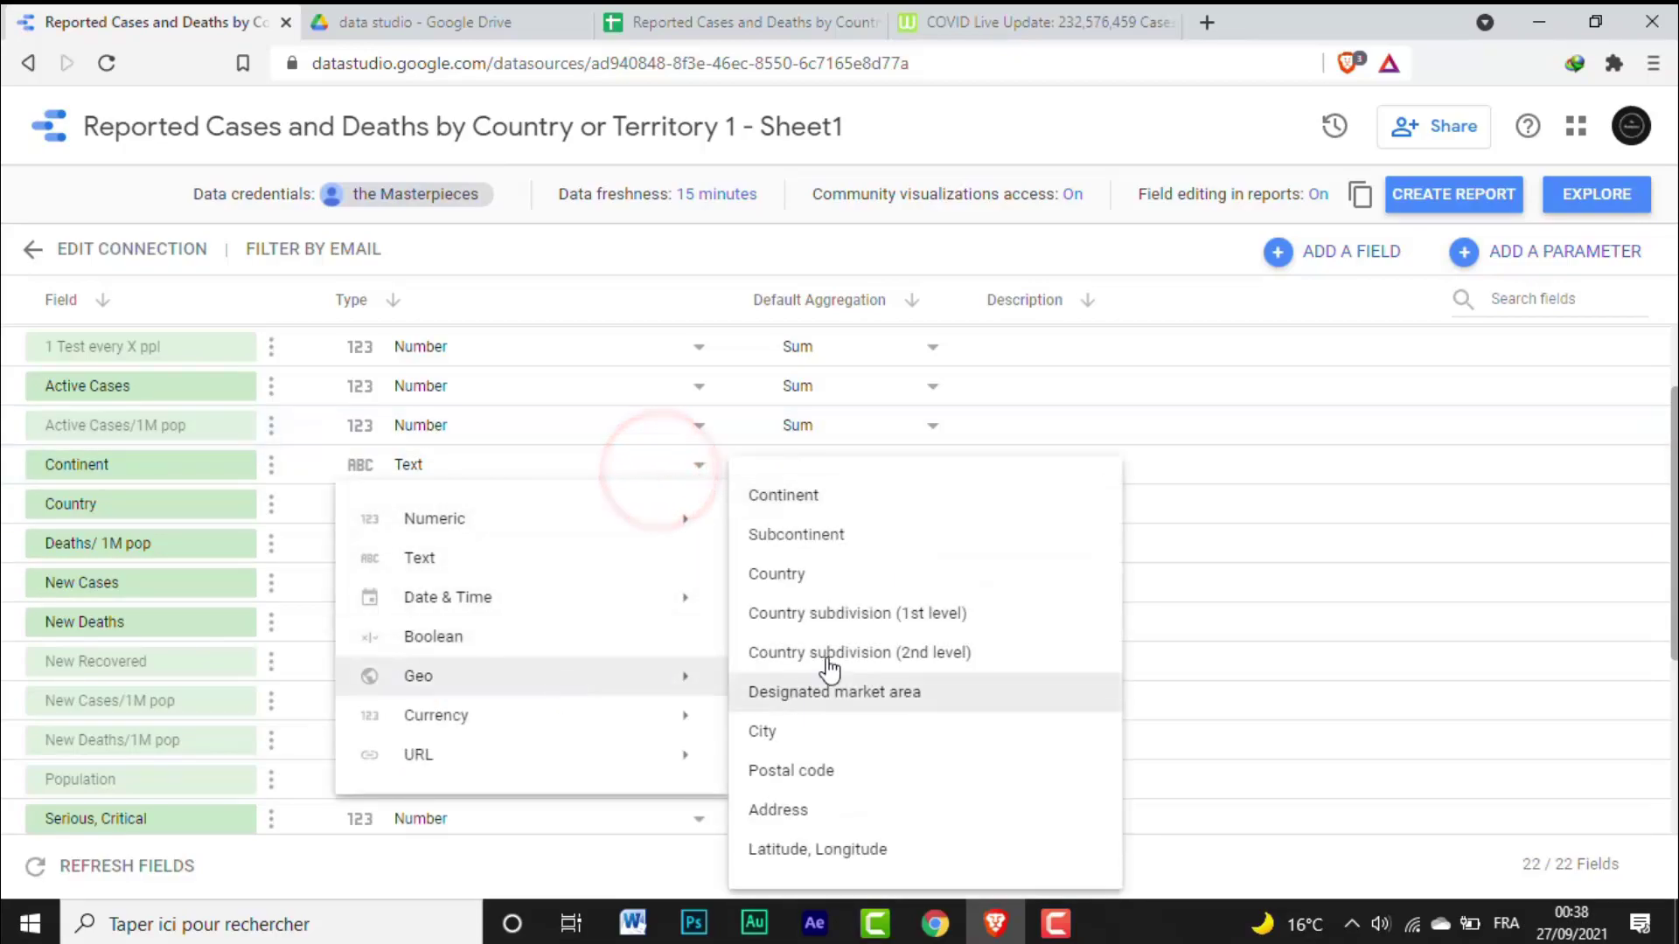
left_click(855, 497)
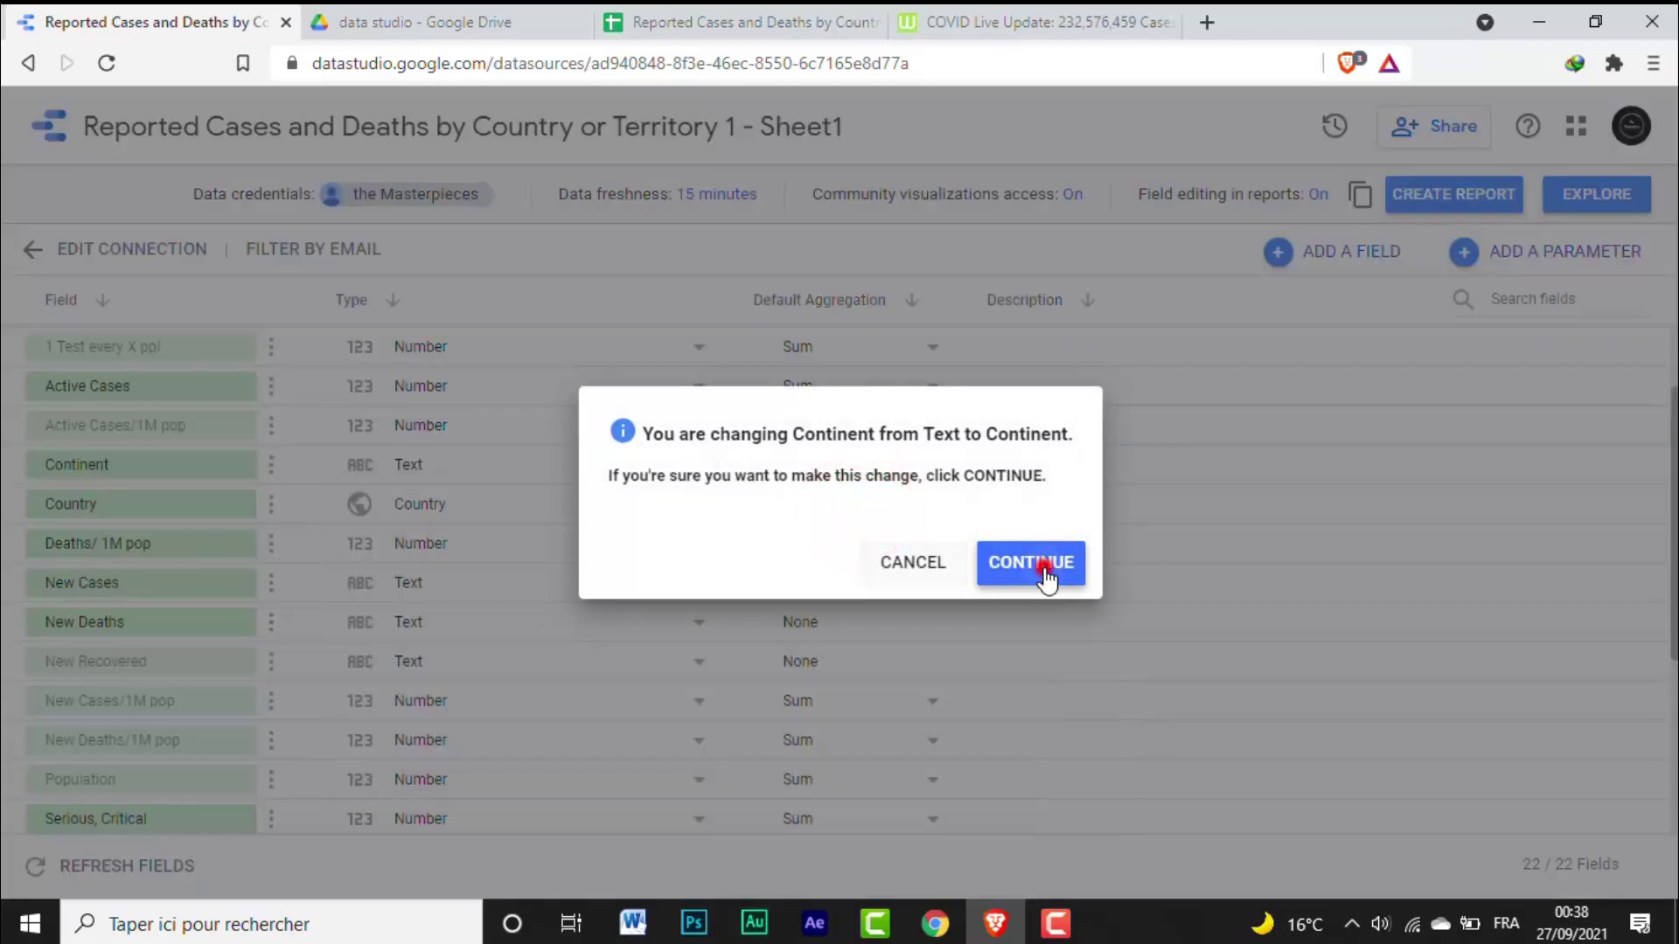
left_click(1042, 576)
Step: Hide the Record Count metric at the end of the field list
scroll(1666, 564, "down", 2)
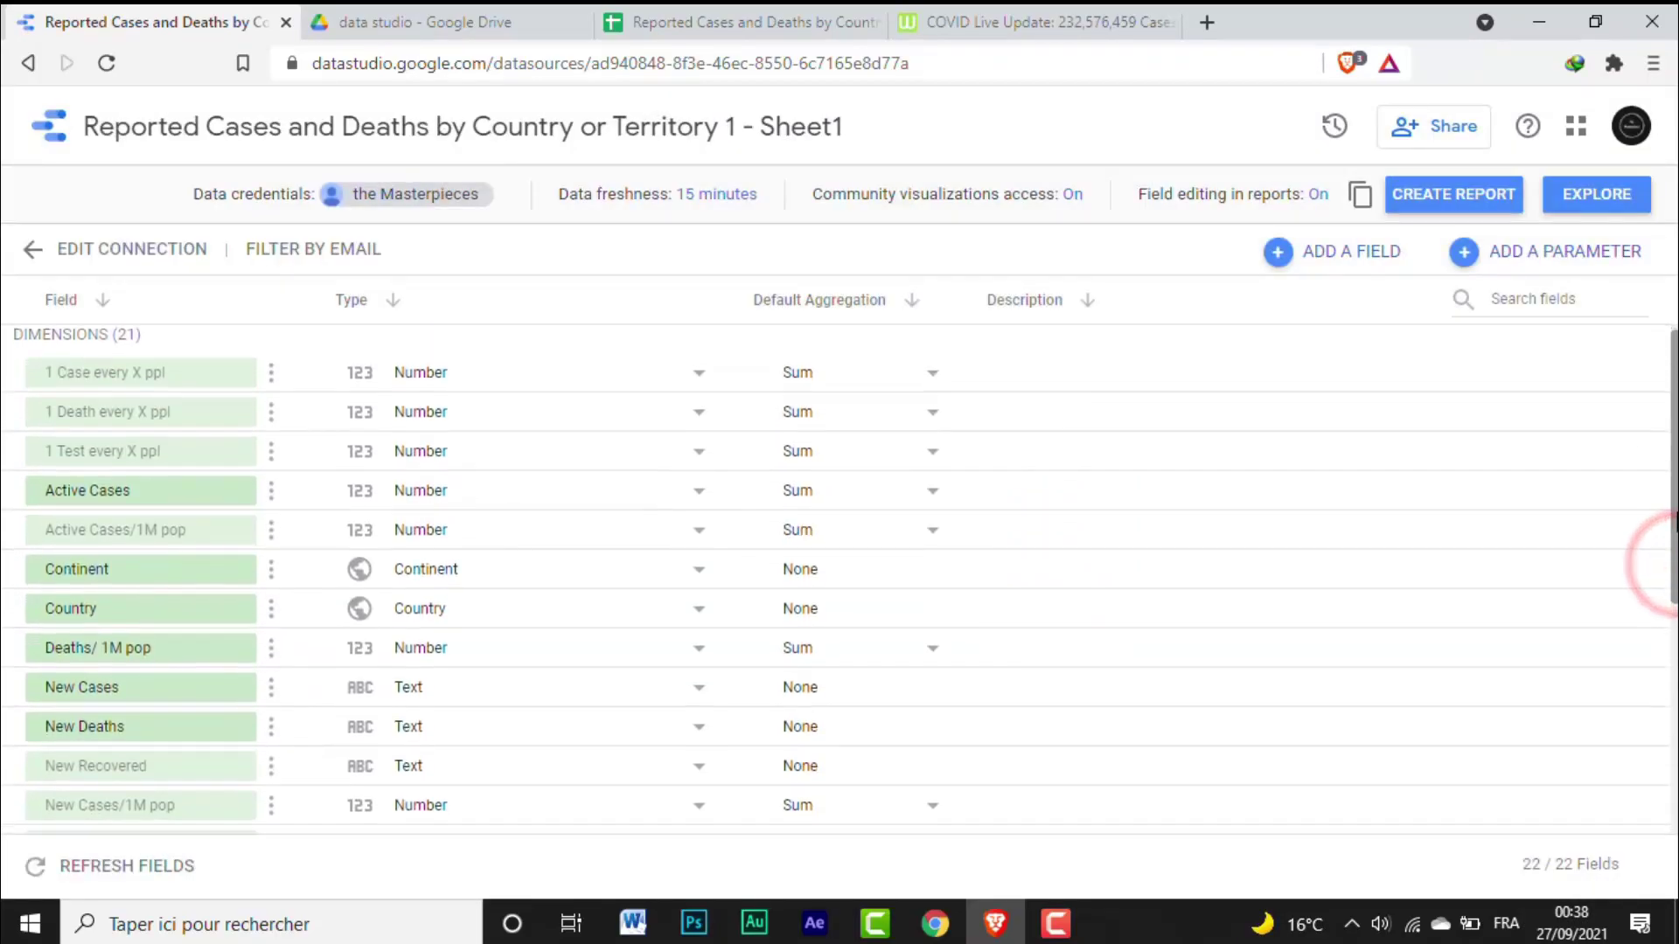
scroll(1661, 686, "down", 3)
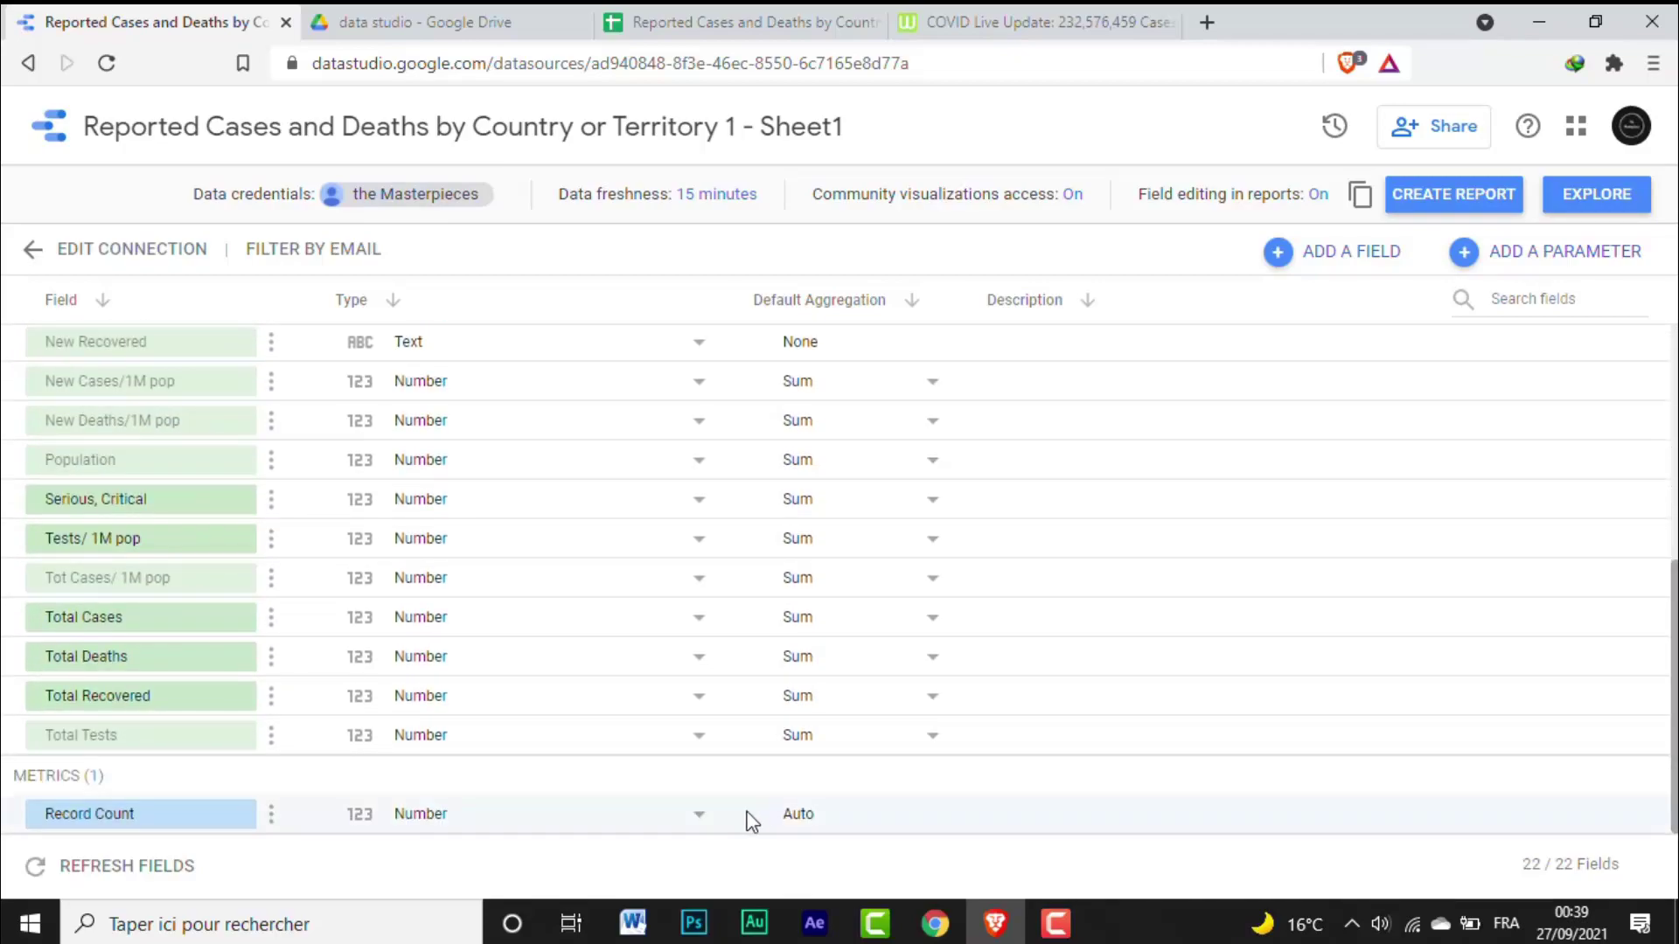
left_click(271, 813)
left_click(308, 857)
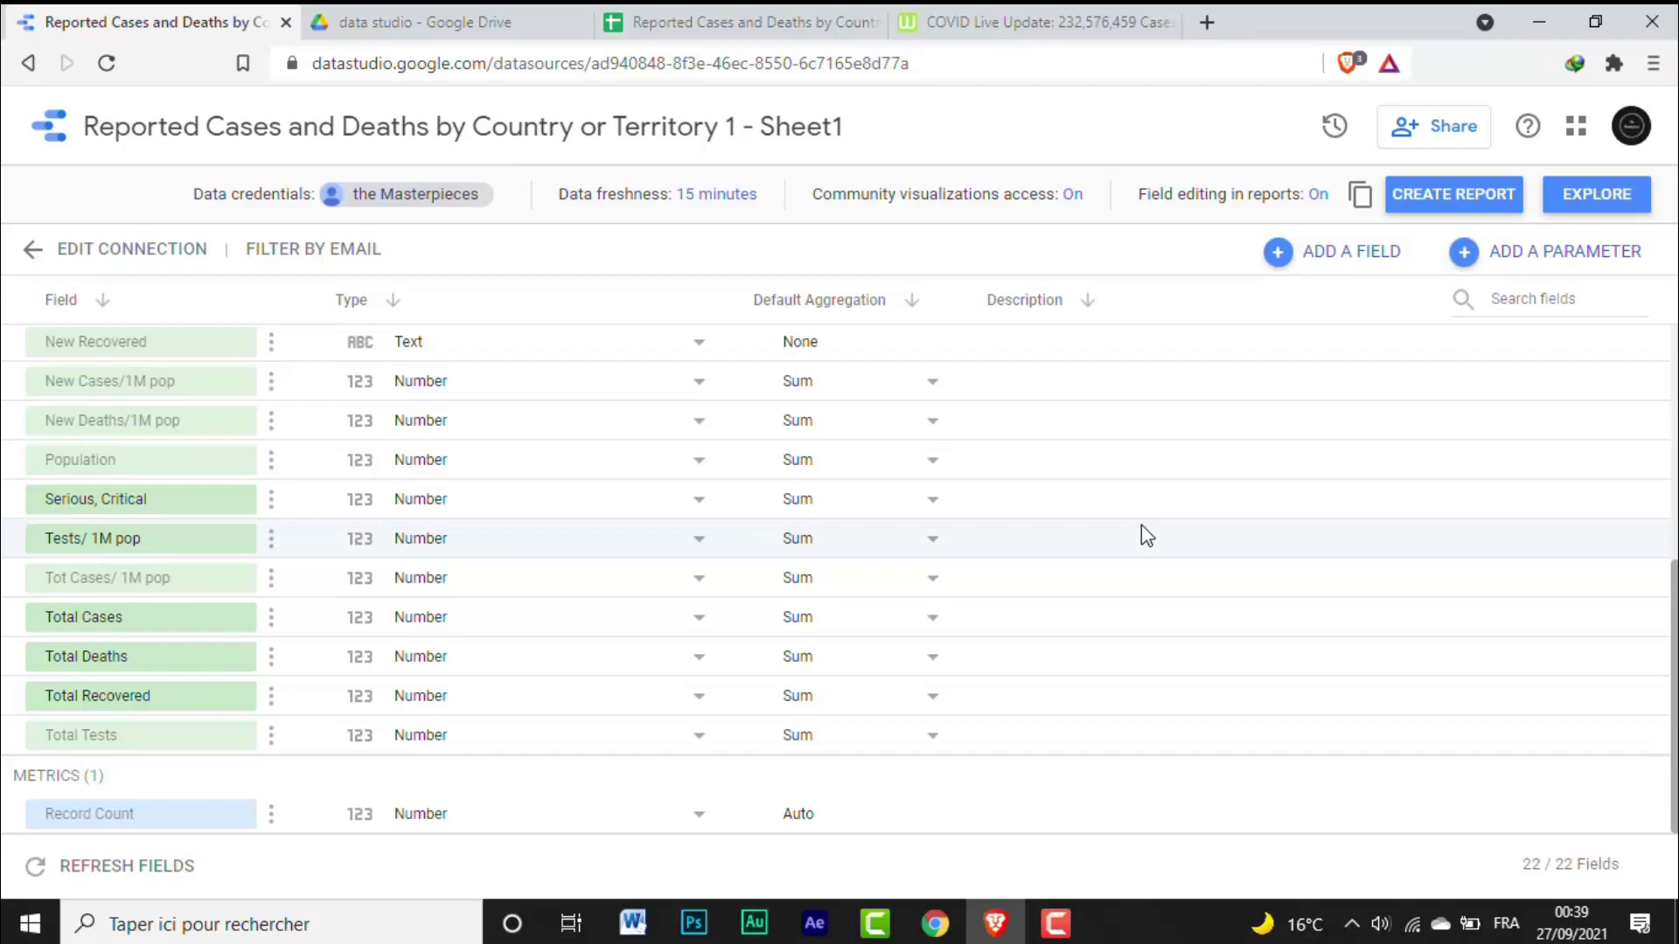
Step: Add a calculated field to the data source with the formula SUM(Total Cases)
scroll(1141, 524, "up", 5)
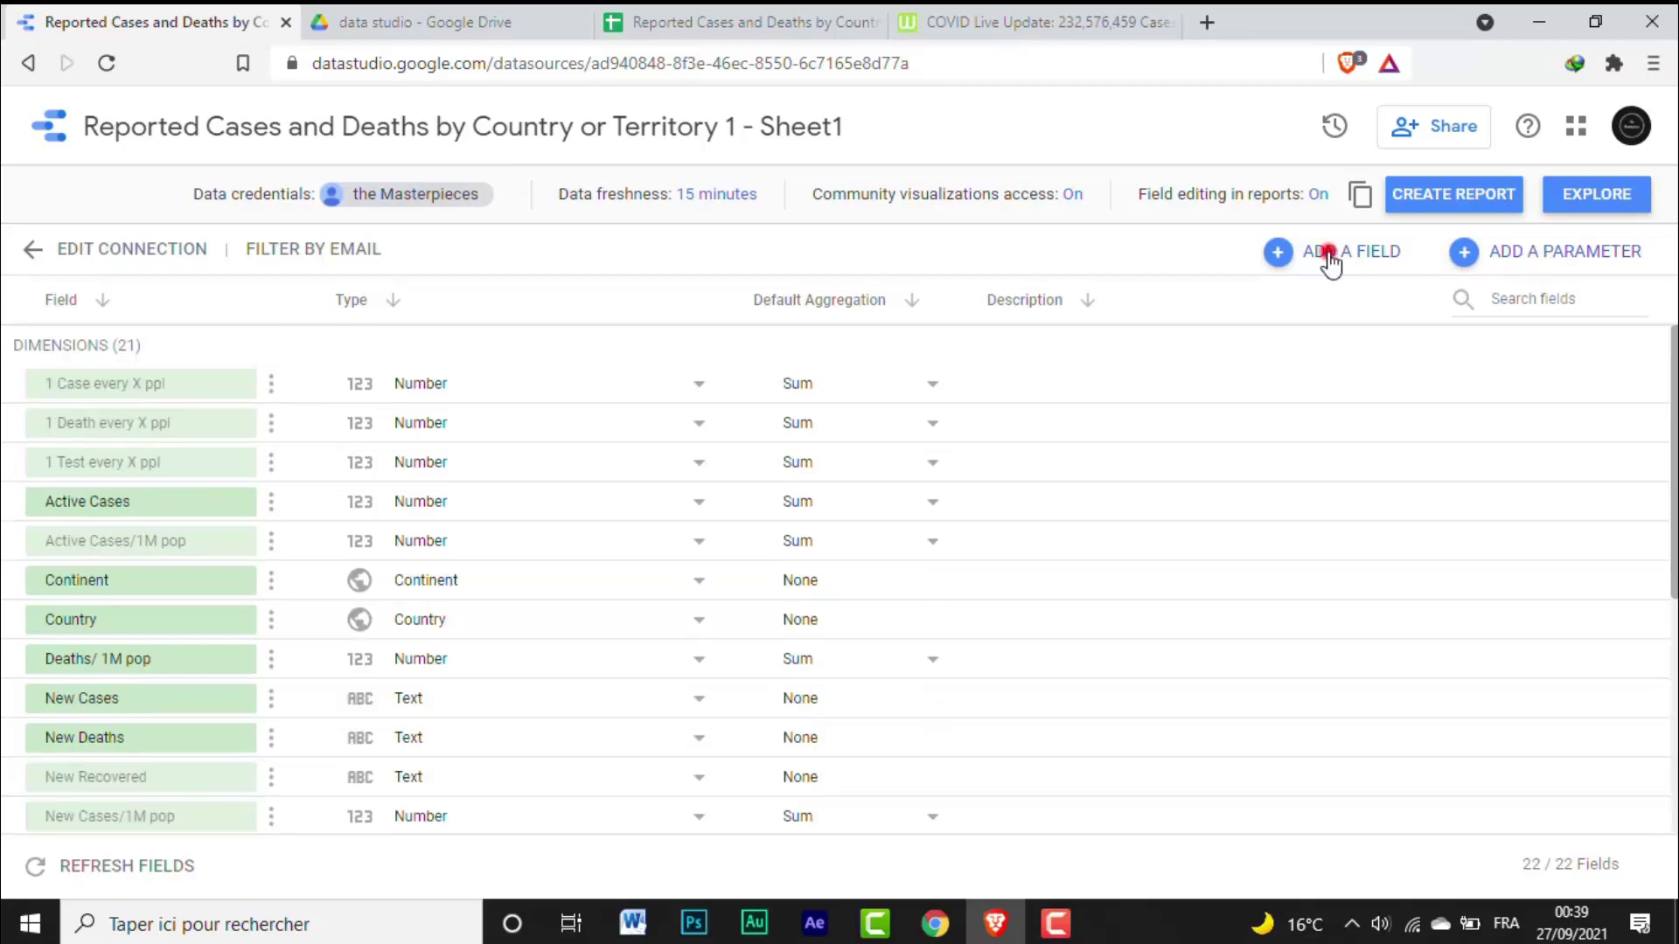
left_click(1327, 252)
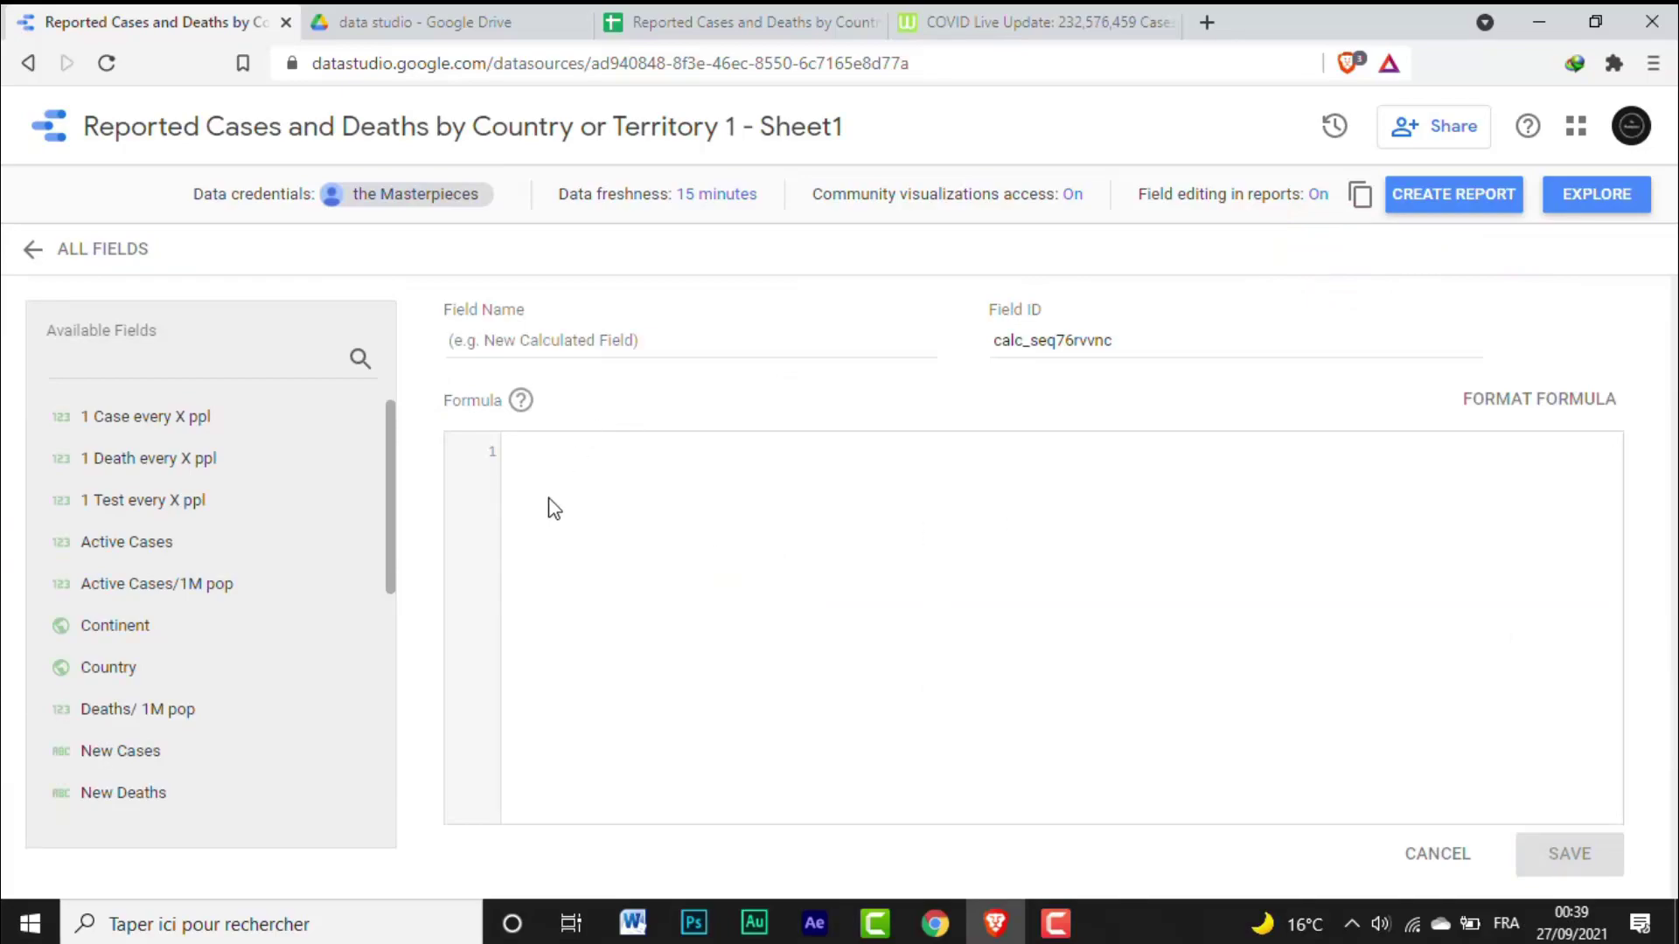
left_click(532, 468)
type("su")
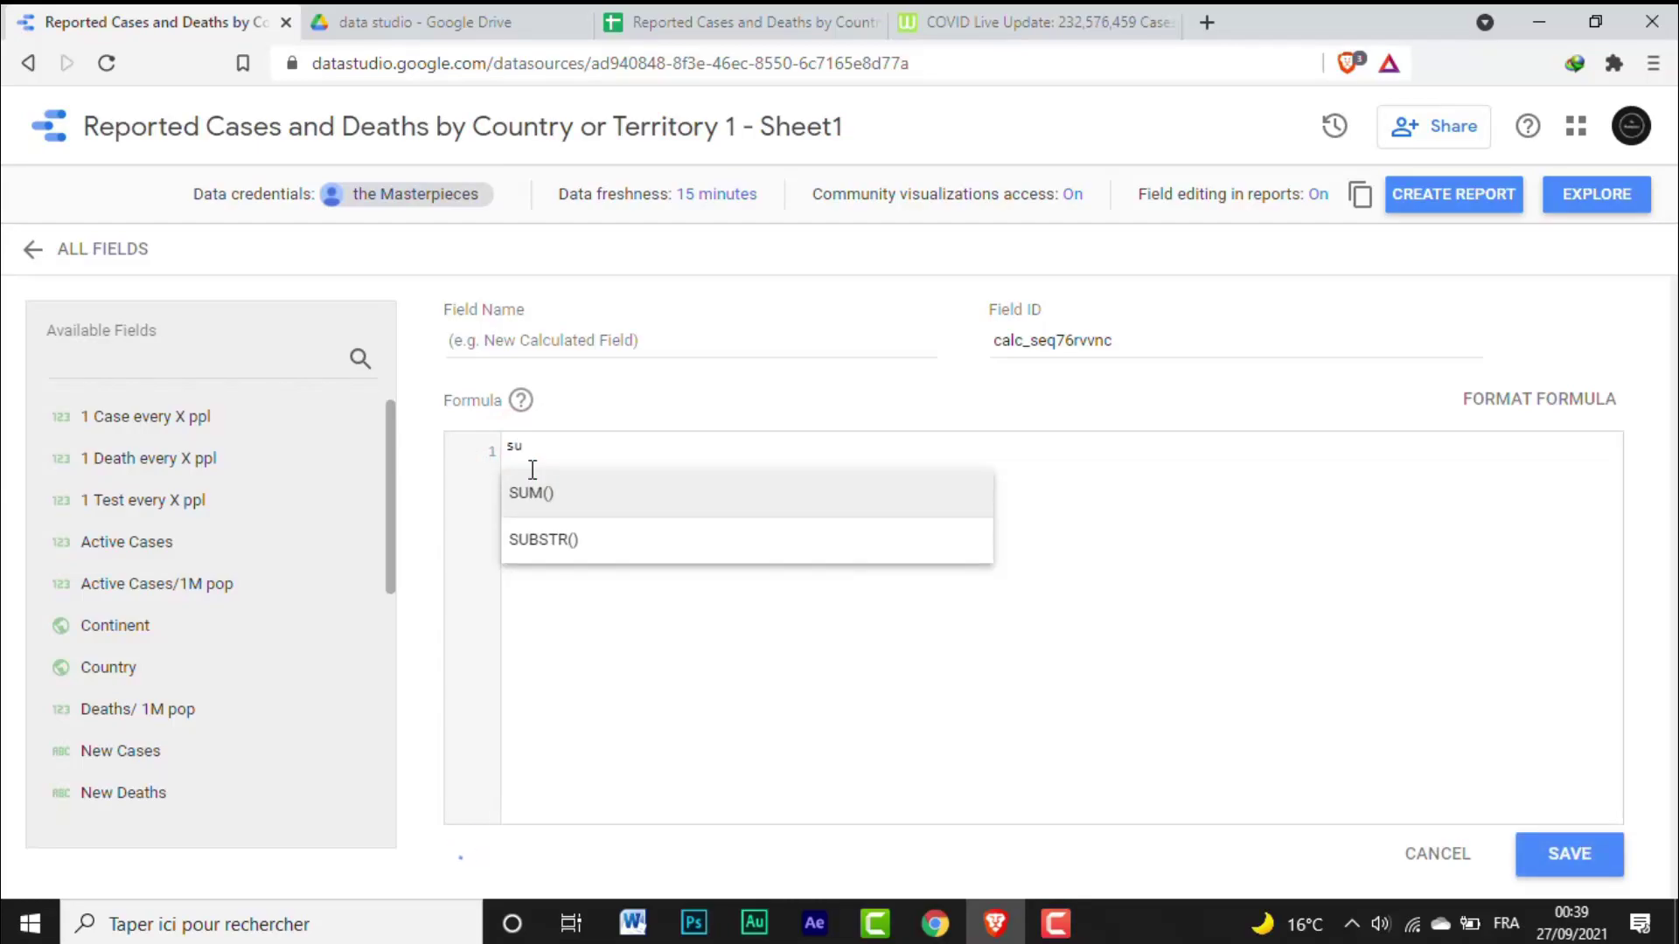
left_click(531, 495)
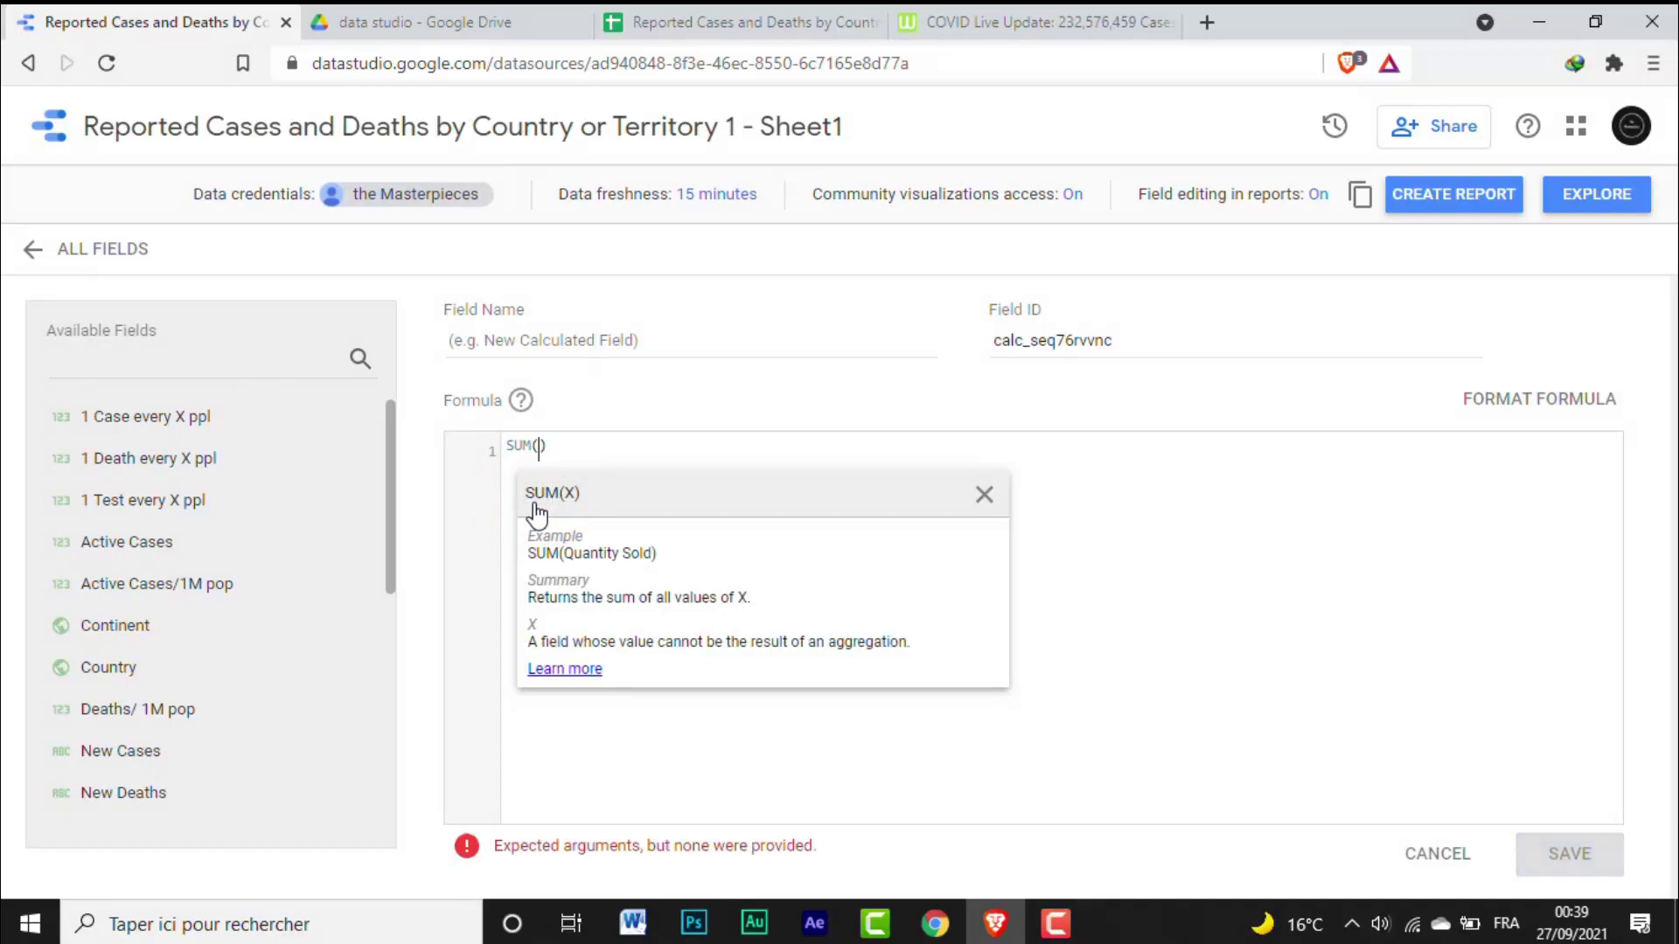
left_click(536, 505)
left_click_drag(386, 535, 363, 734)
left_click(247, 714)
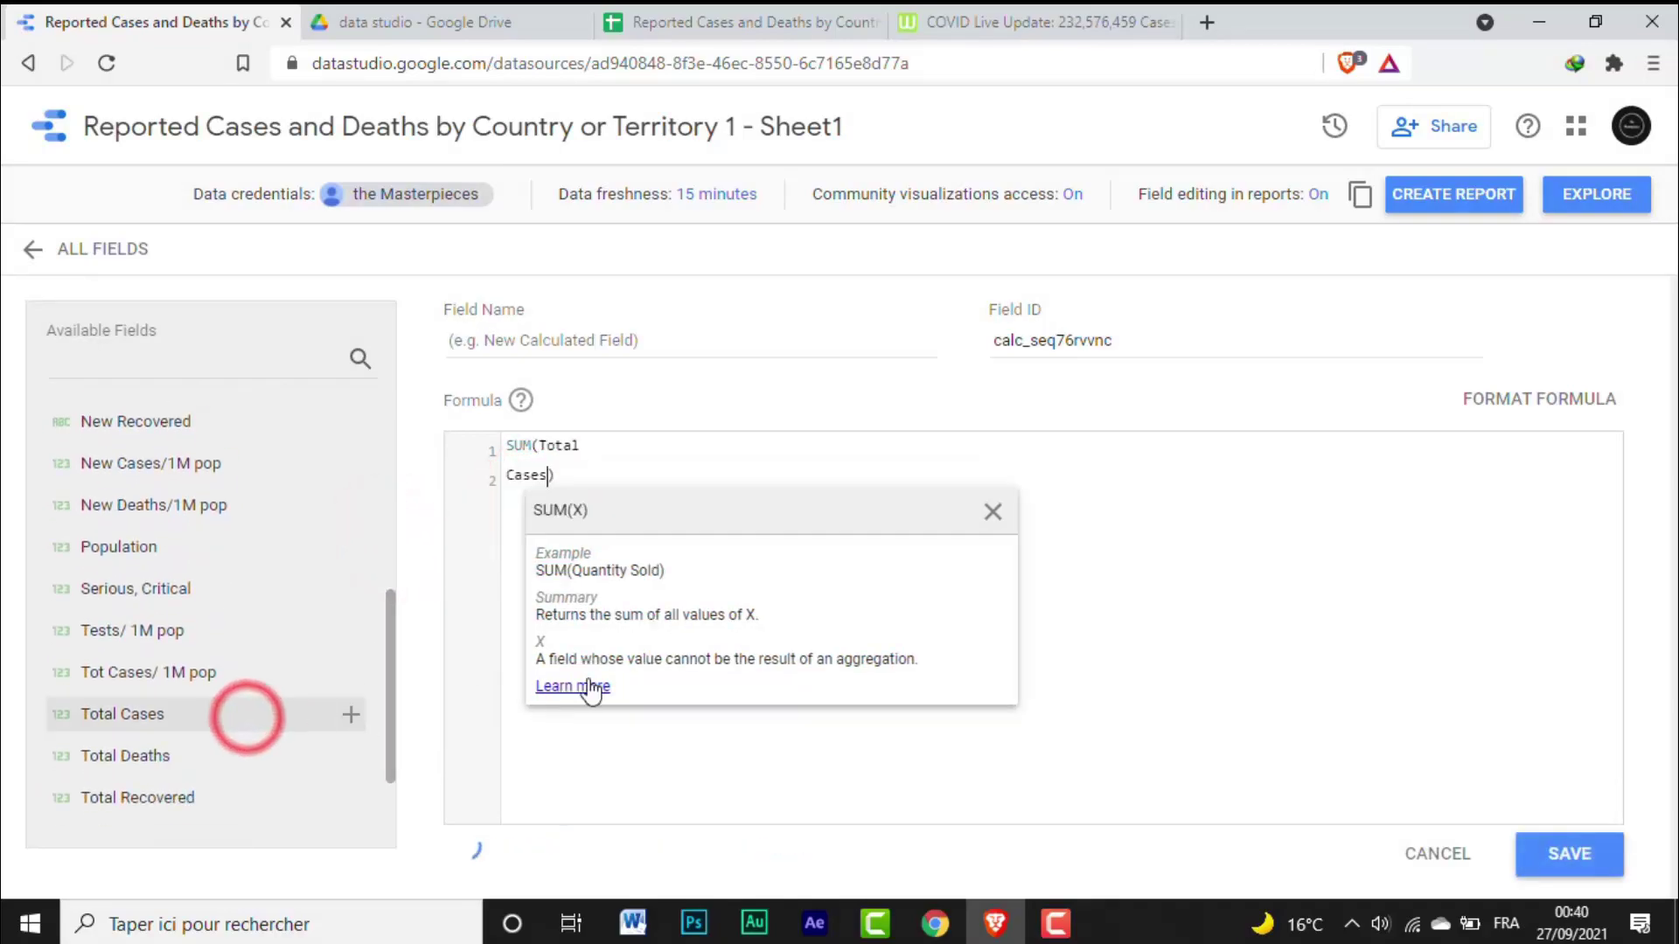
left_click(1201, 754)
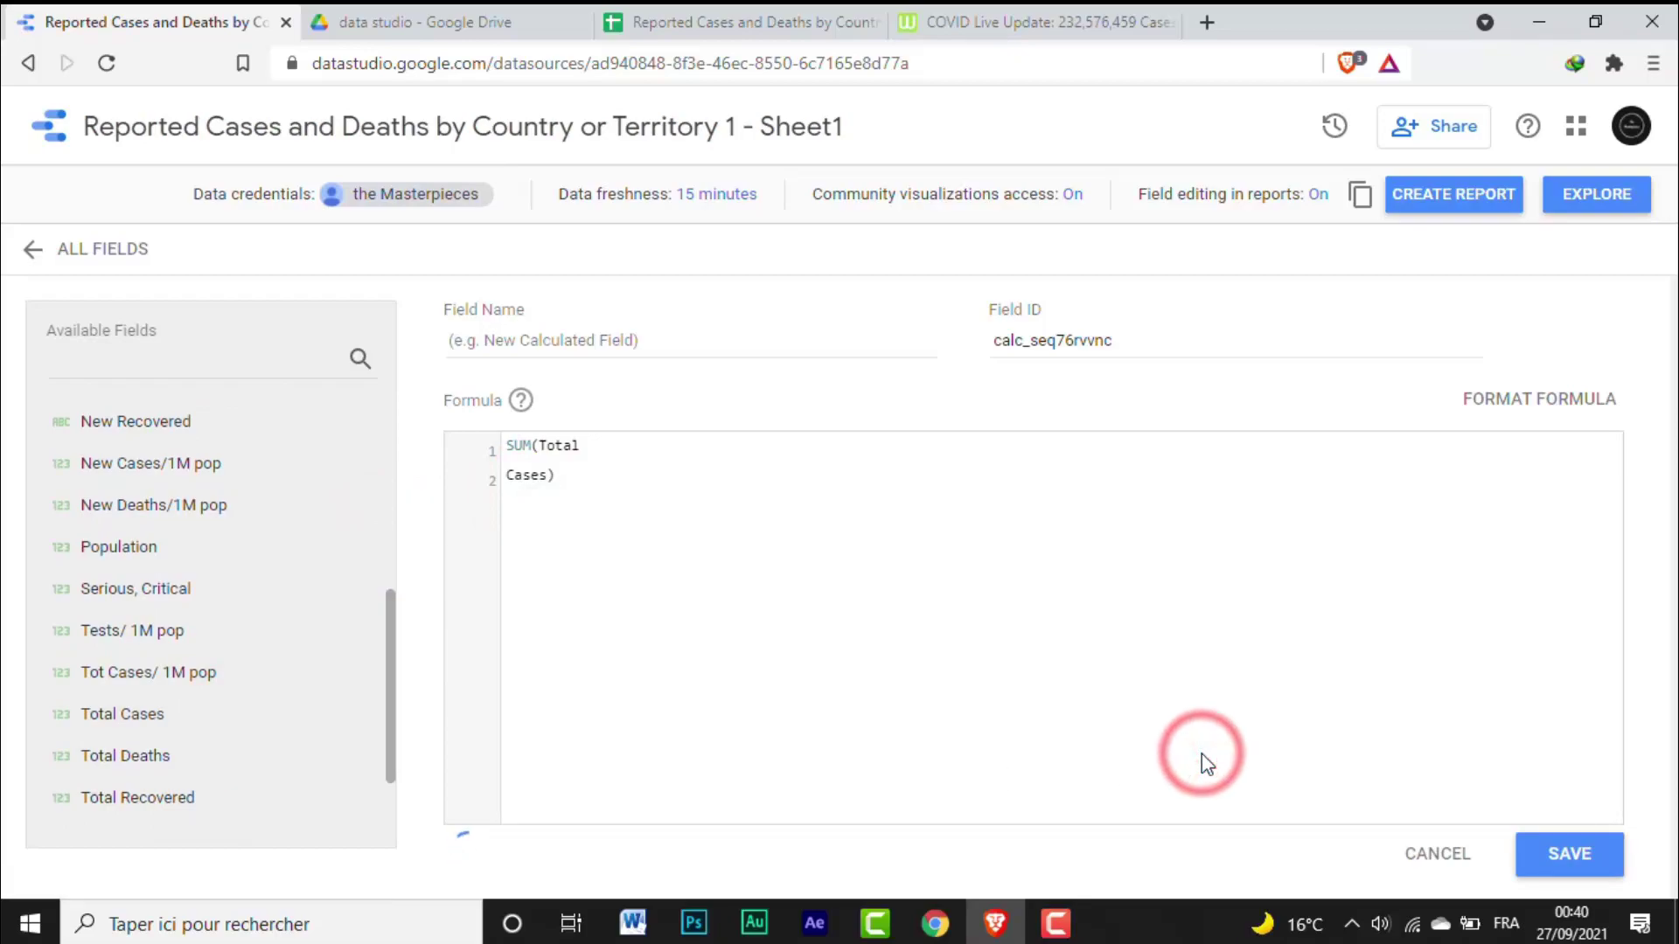
Step: Name the calculated field Coronavirus Cases worldwide, save it, and check it among the metrics
left_click(510, 344)
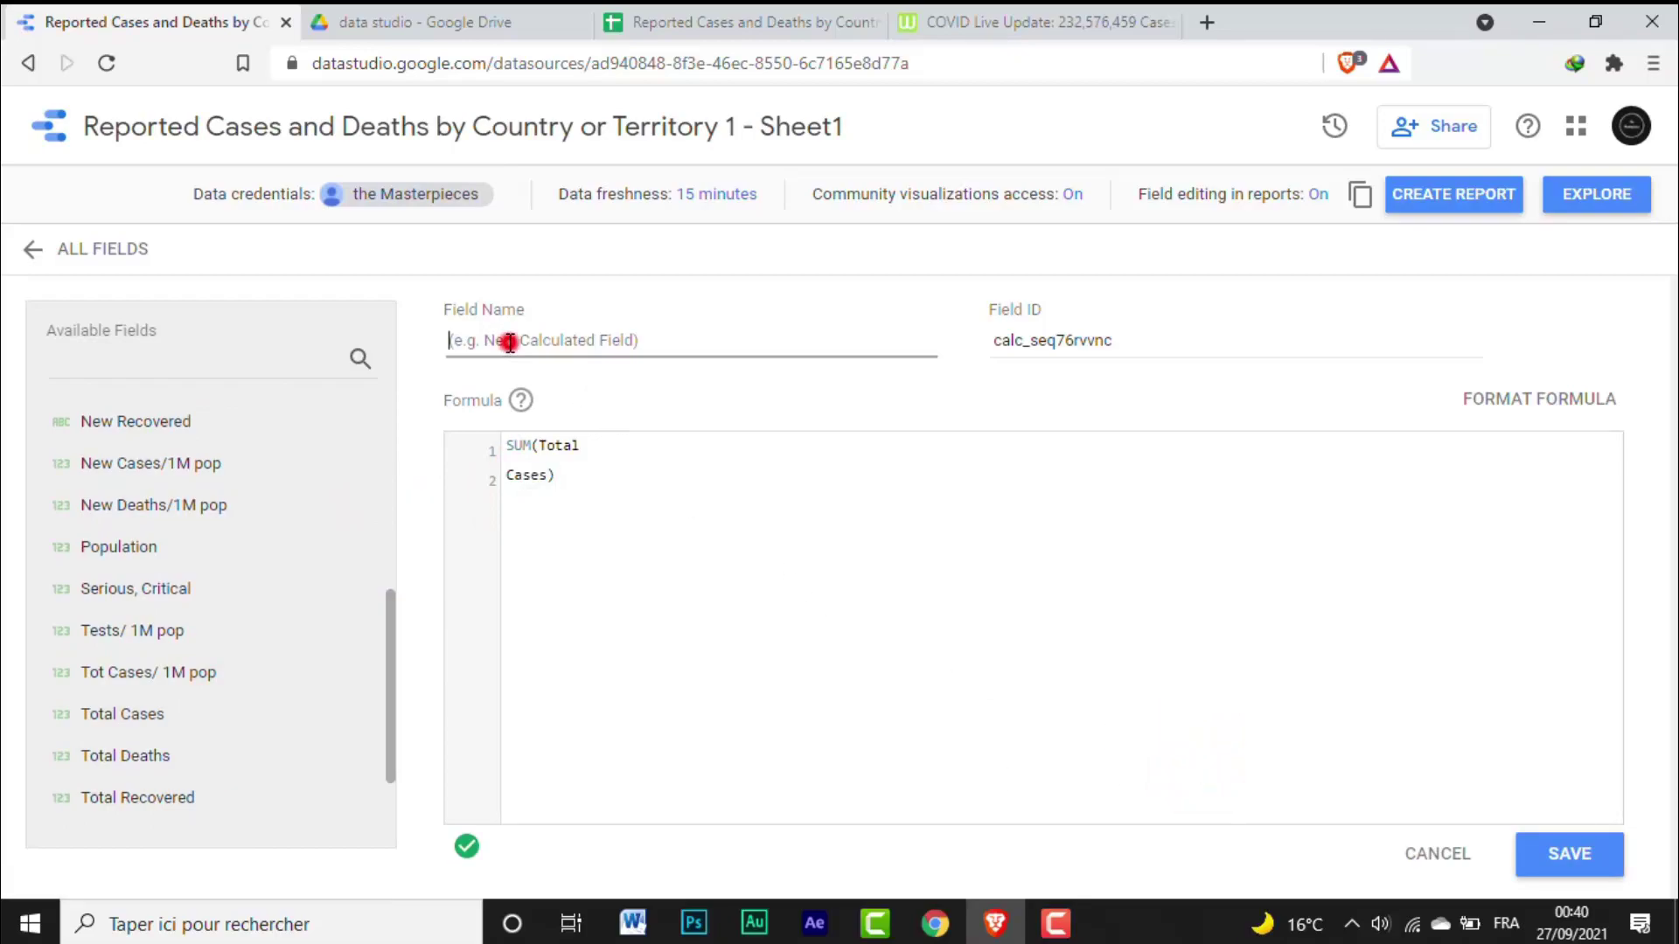
type("c")
key("BackSpace")
key("BackSpace")
key("BackSpace")
type("Corona")
type("virus Cases worldwide")
left_click(1570, 854)
left_click_drag(1670, 485, 1661, 665)
scroll(690, 735, "down", 5)
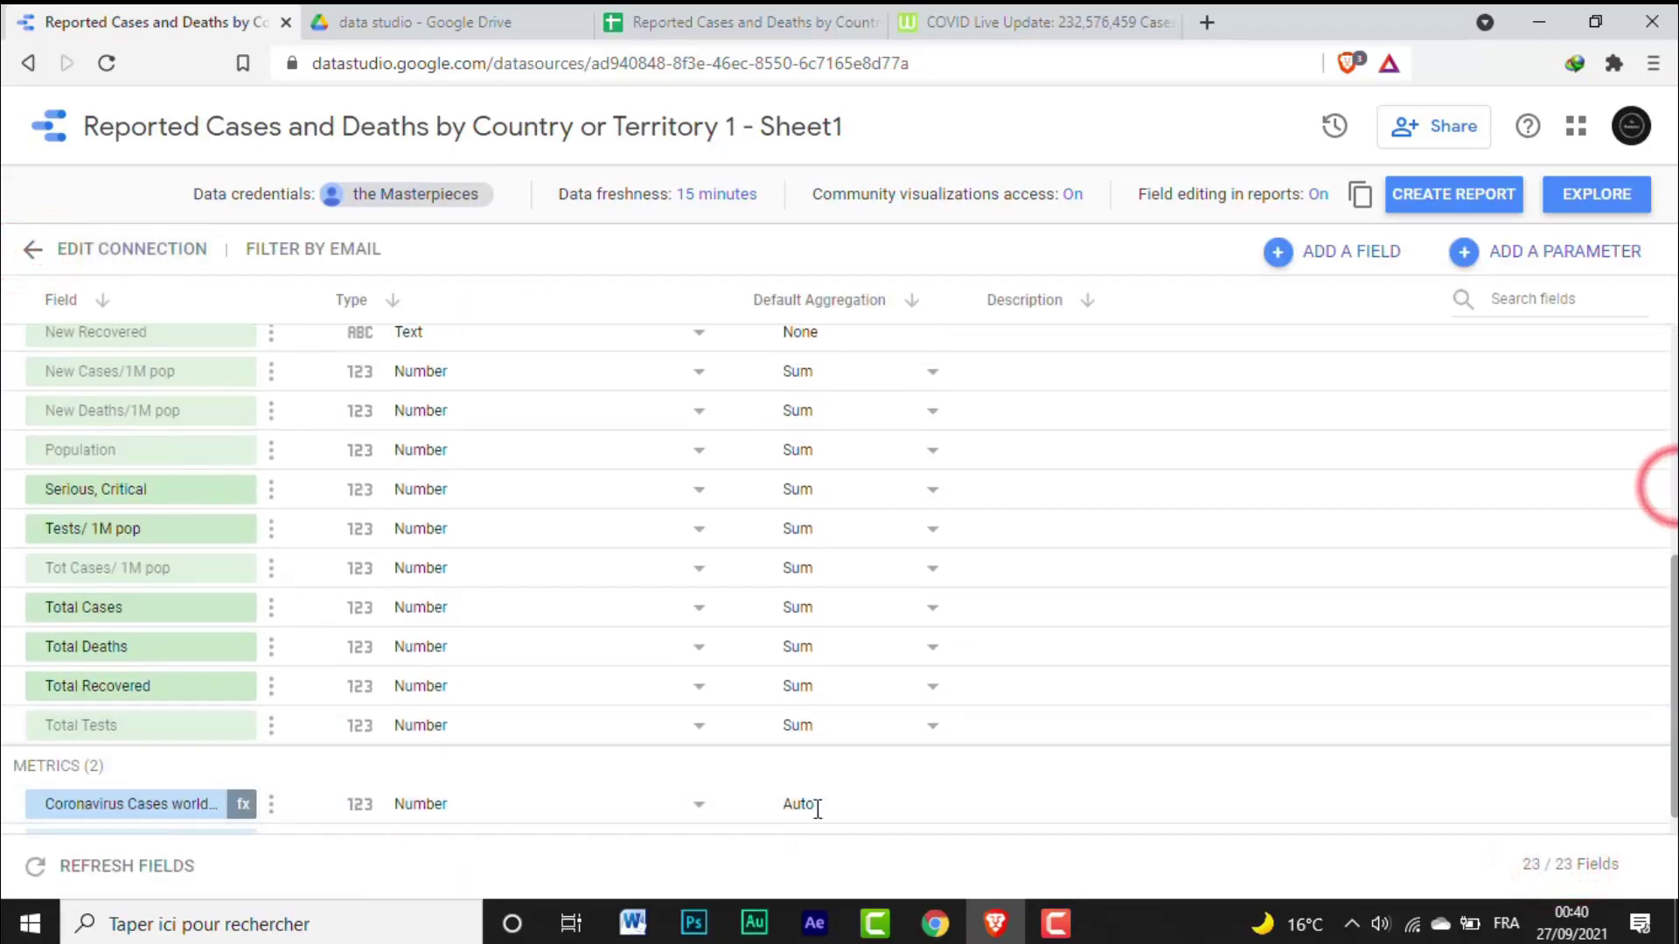
Step: Add a calculated field to the data source with the formula Total Deaths/Total Cases
scroll(1659, 618, "up", 6)
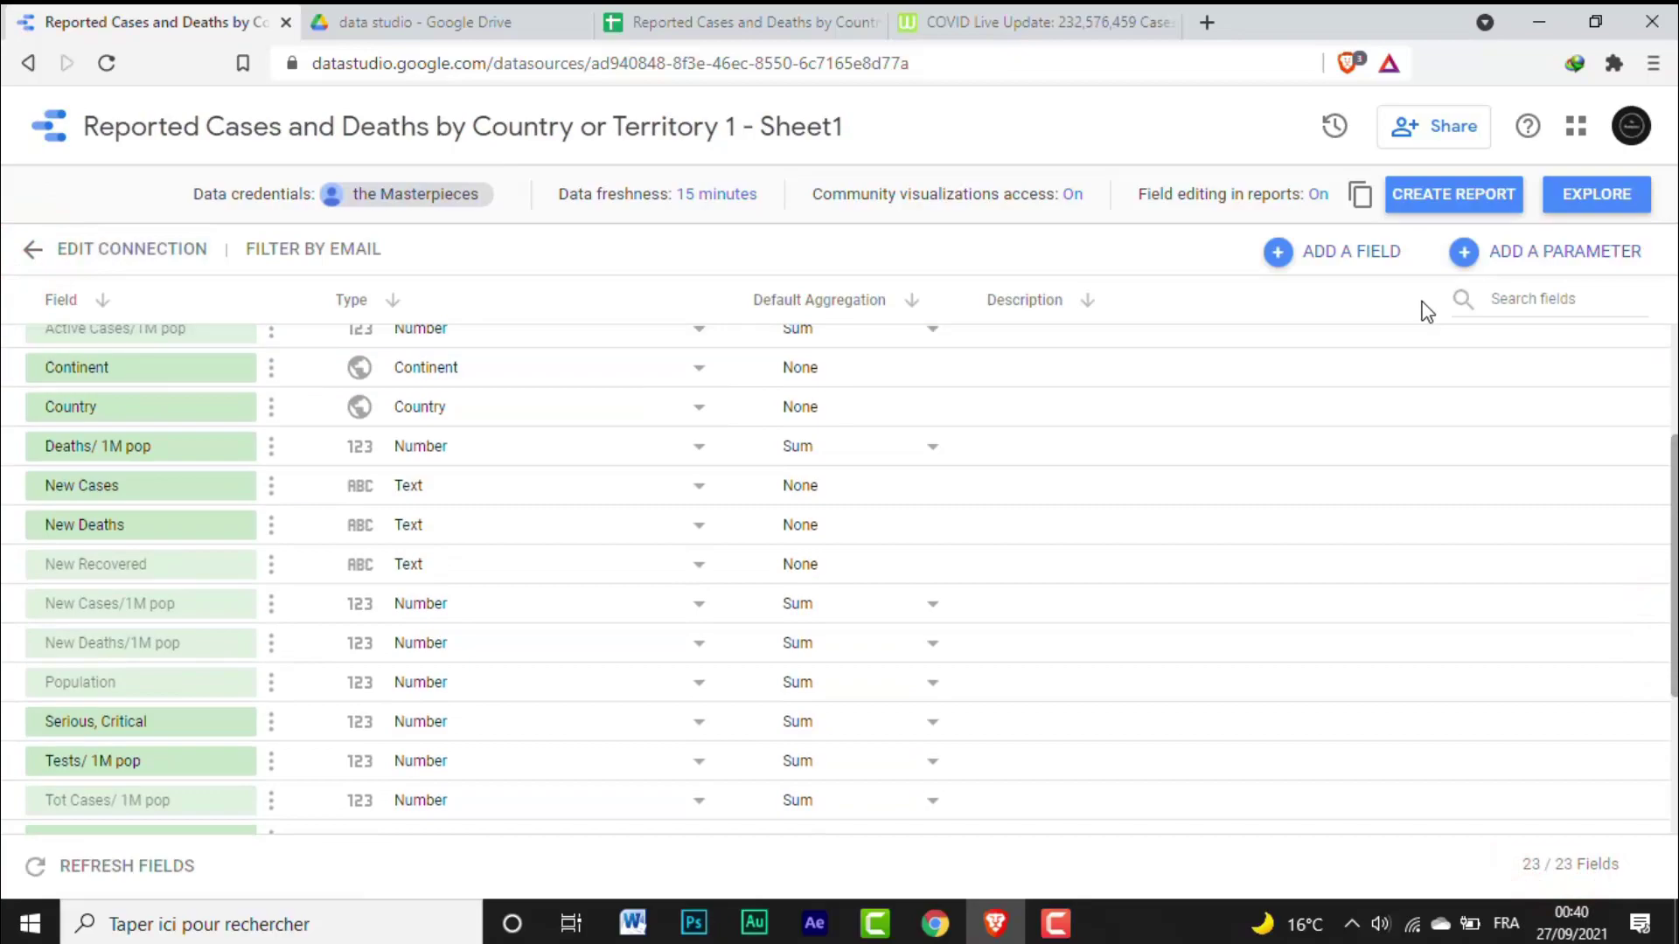
left_click(1302, 253)
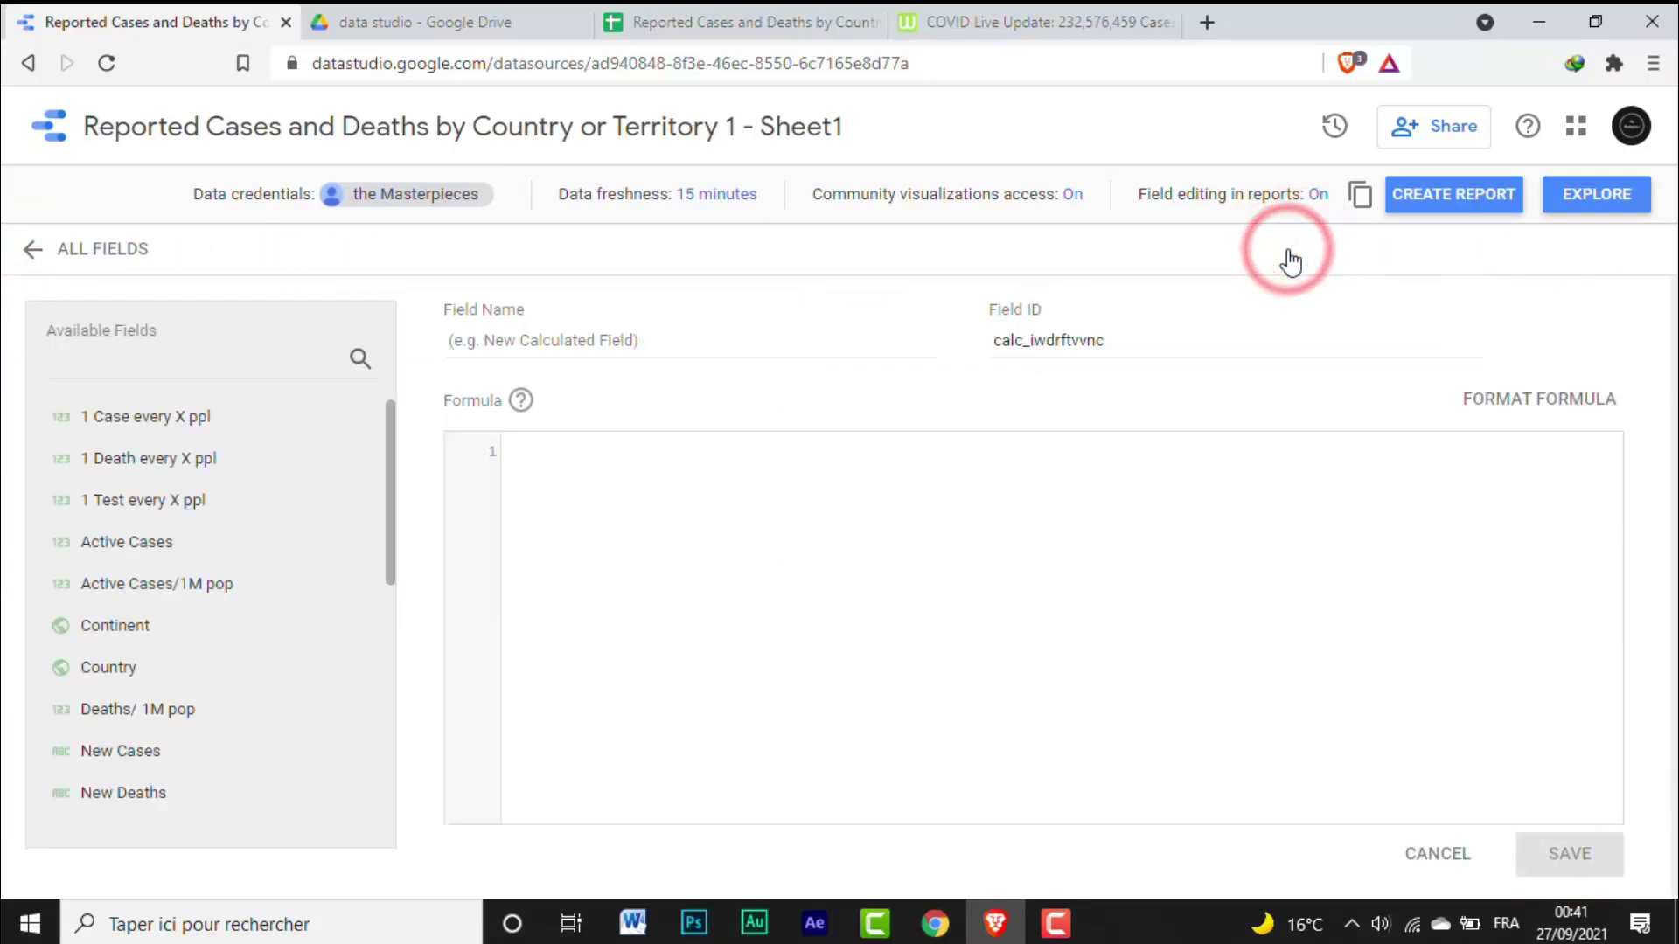
left_click(665, 464)
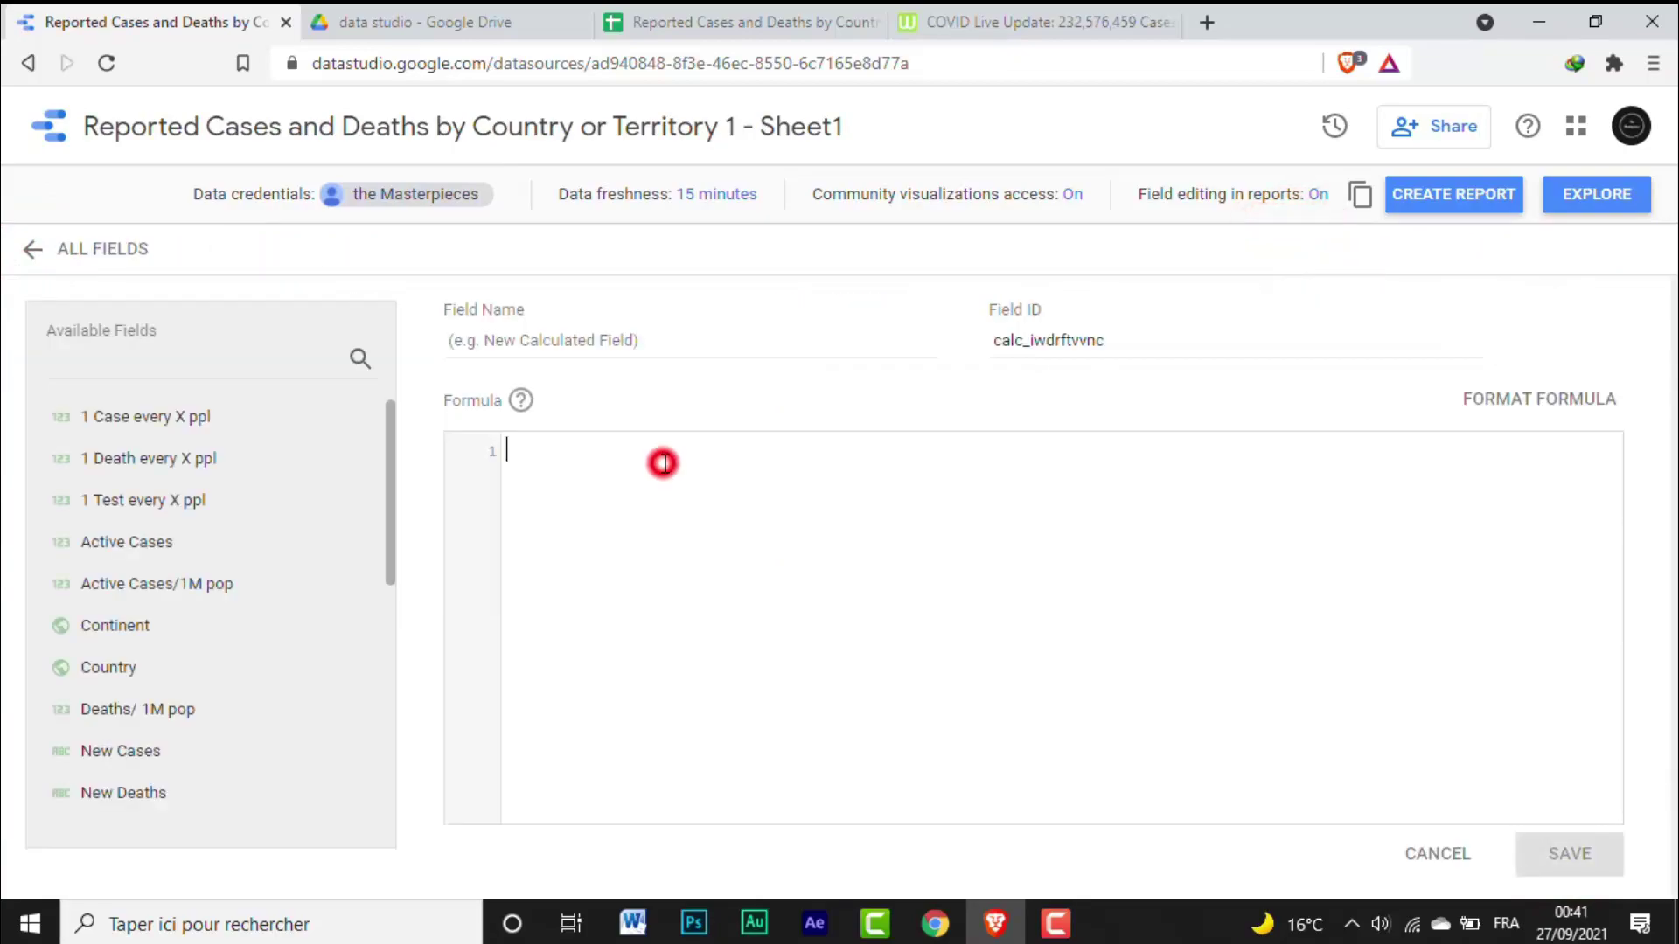
type("t")
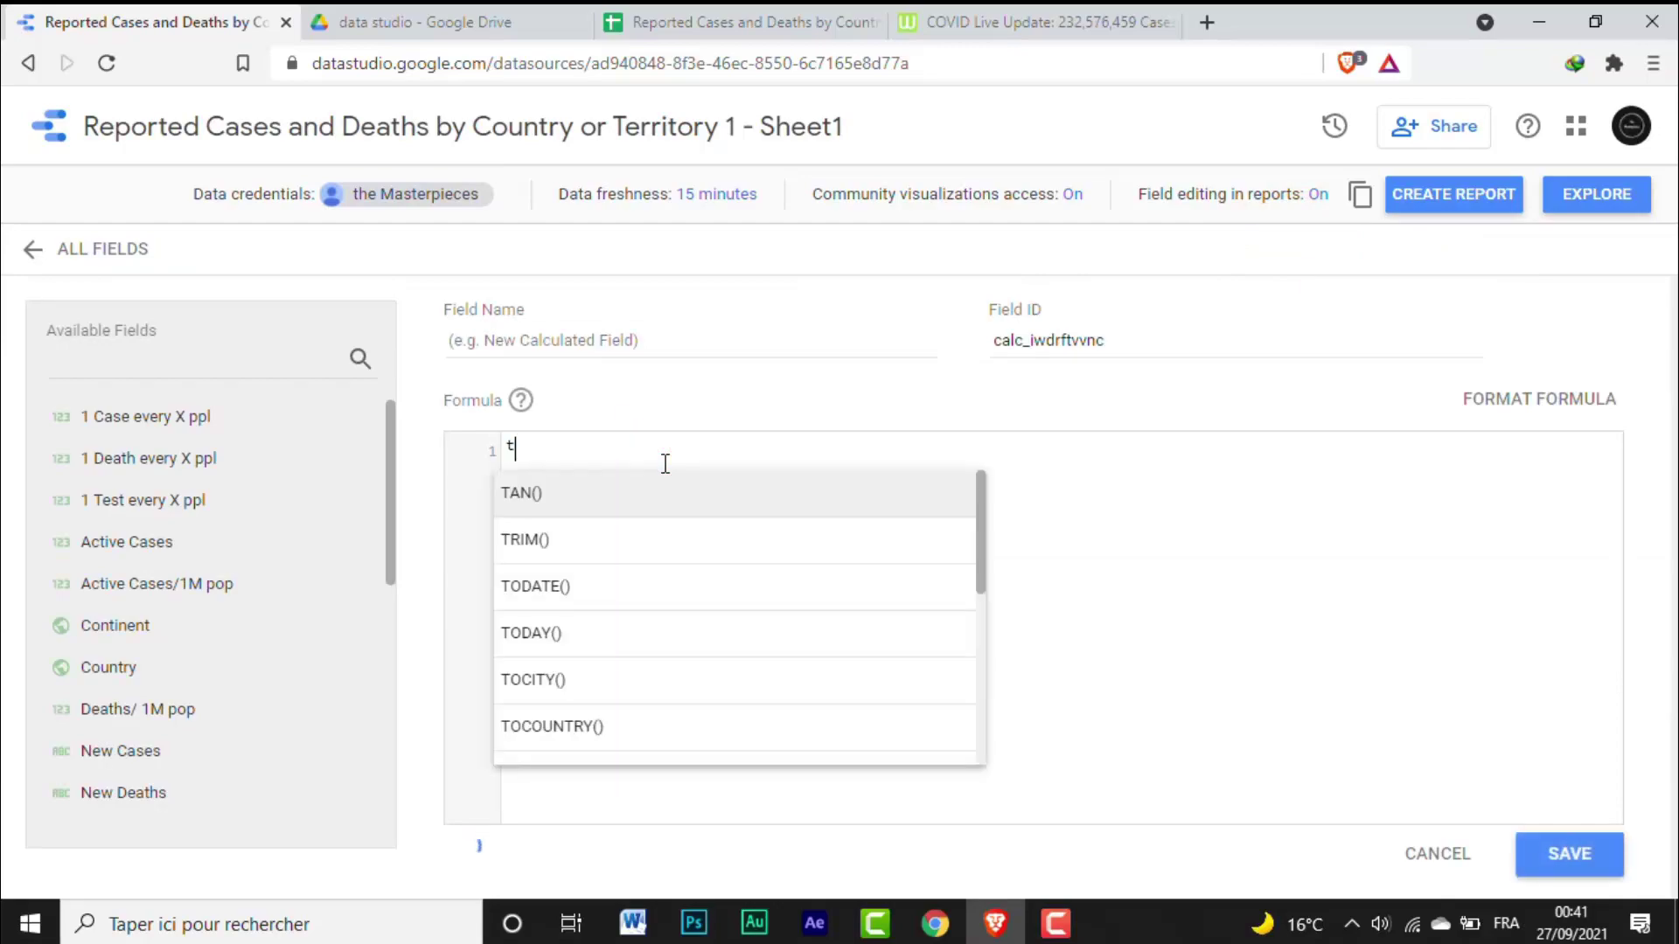
left_click(665, 463)
key("BackSpace")
left_click_drag(387, 517, 354, 768)
left_click(170, 638)
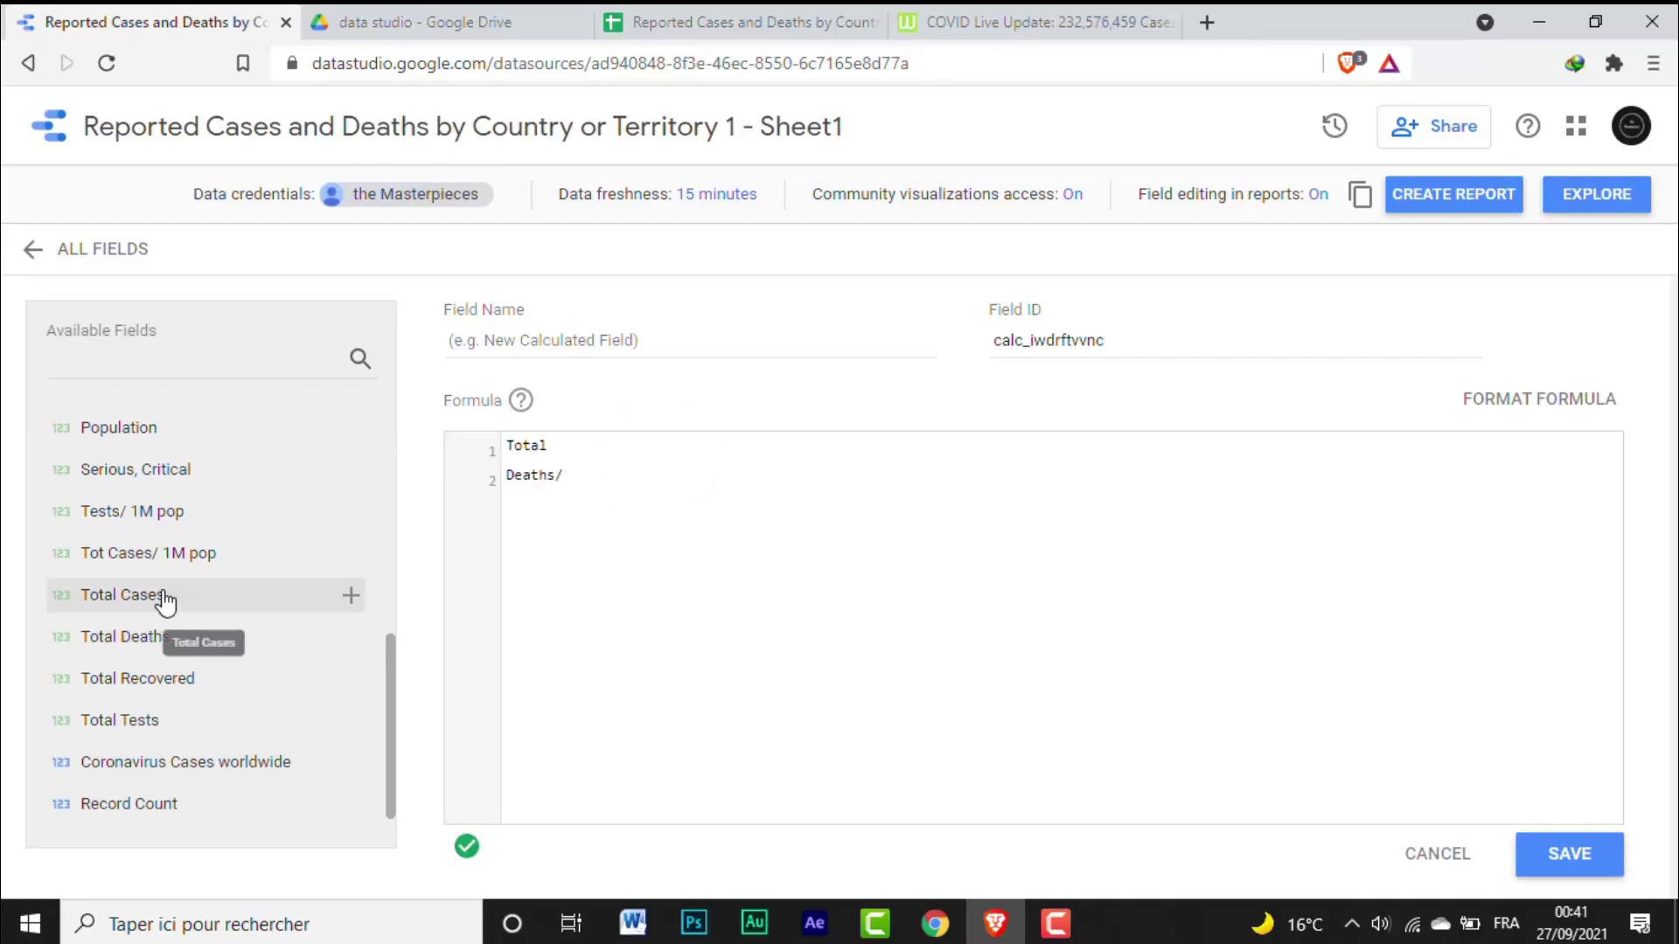
left_click(163, 596)
left_click(937, 673)
Step: Name the calculated field Death Rates, save it, and check it in the full field list
left_click(541, 324)
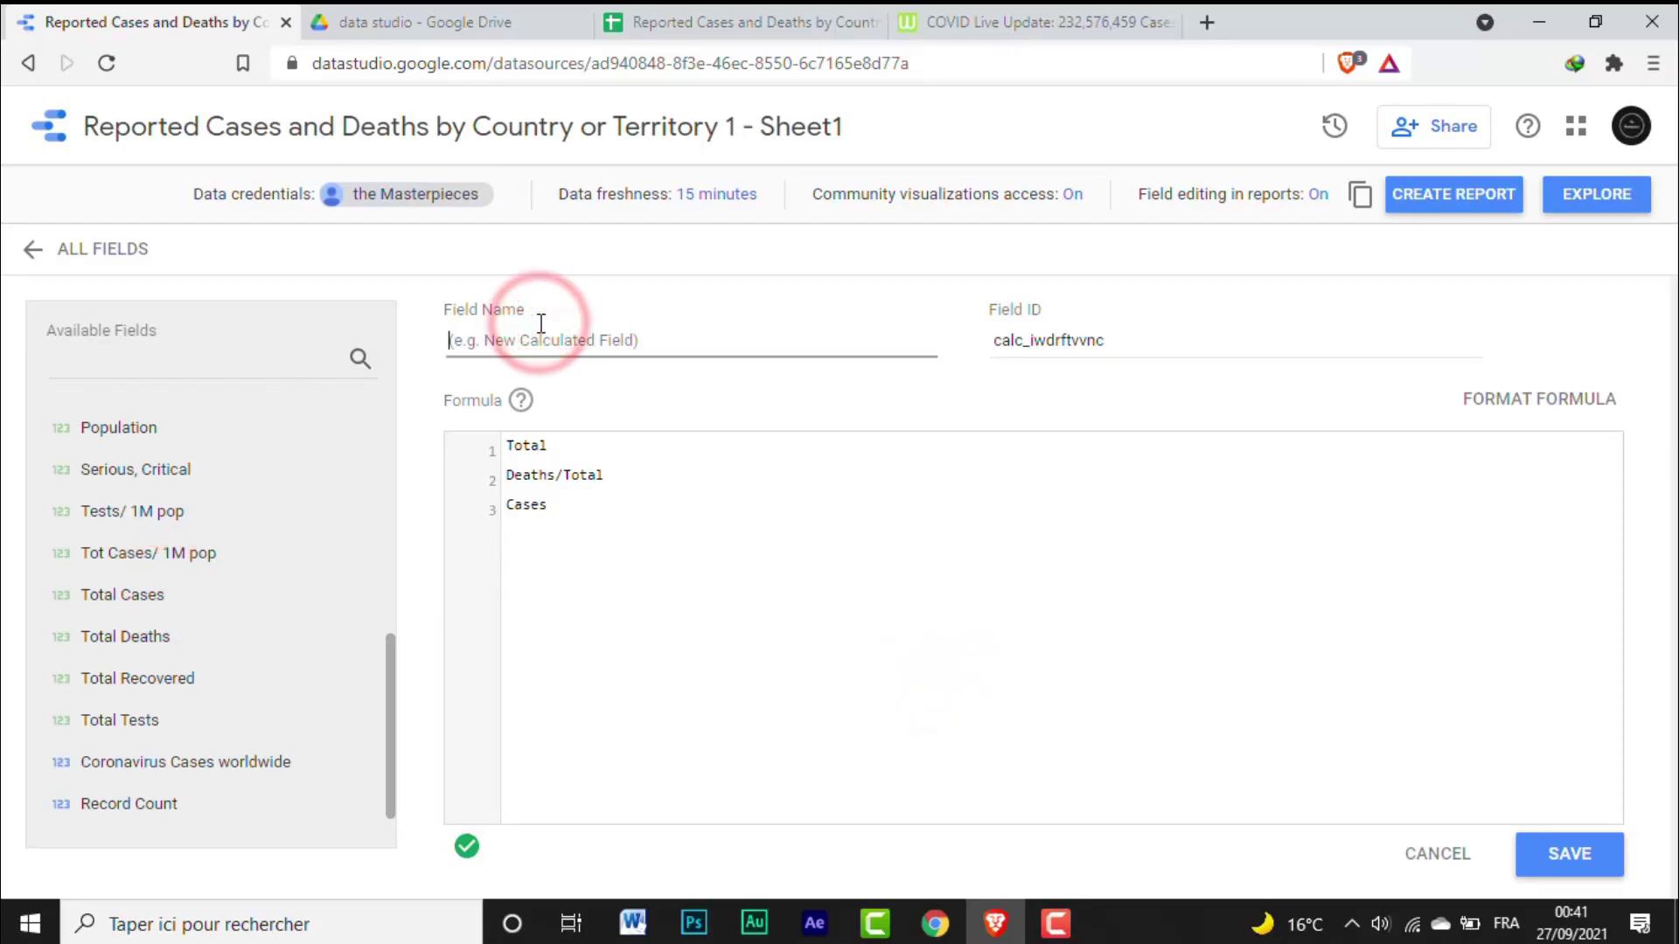
type("Death Rates")
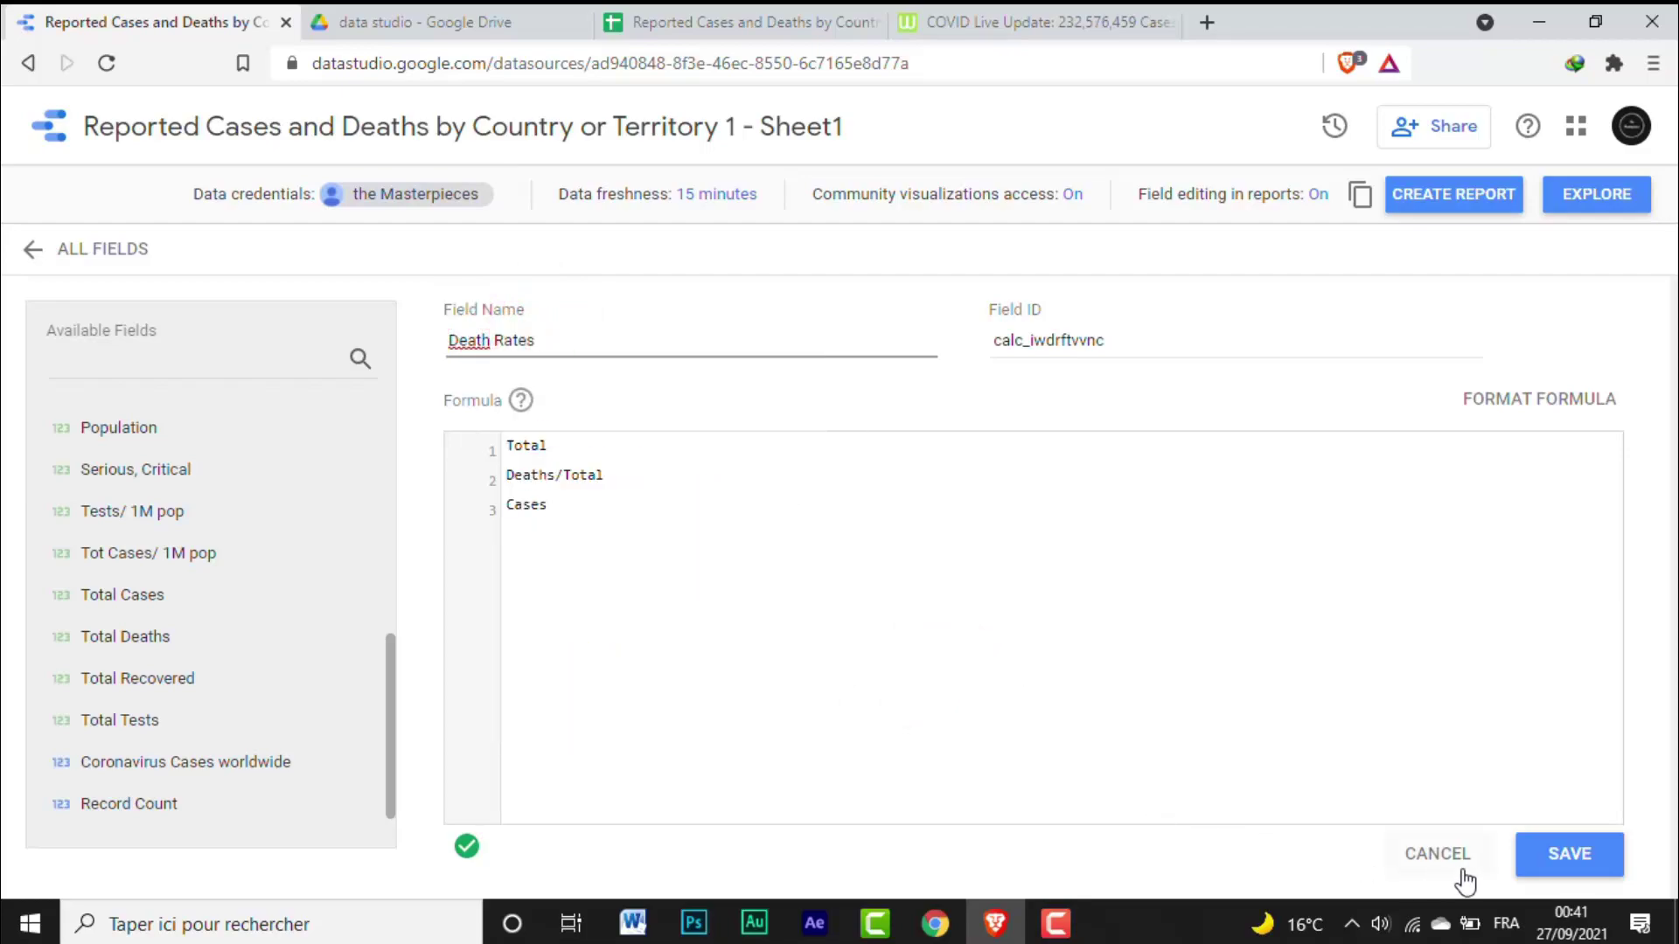
left_click(1570, 853)
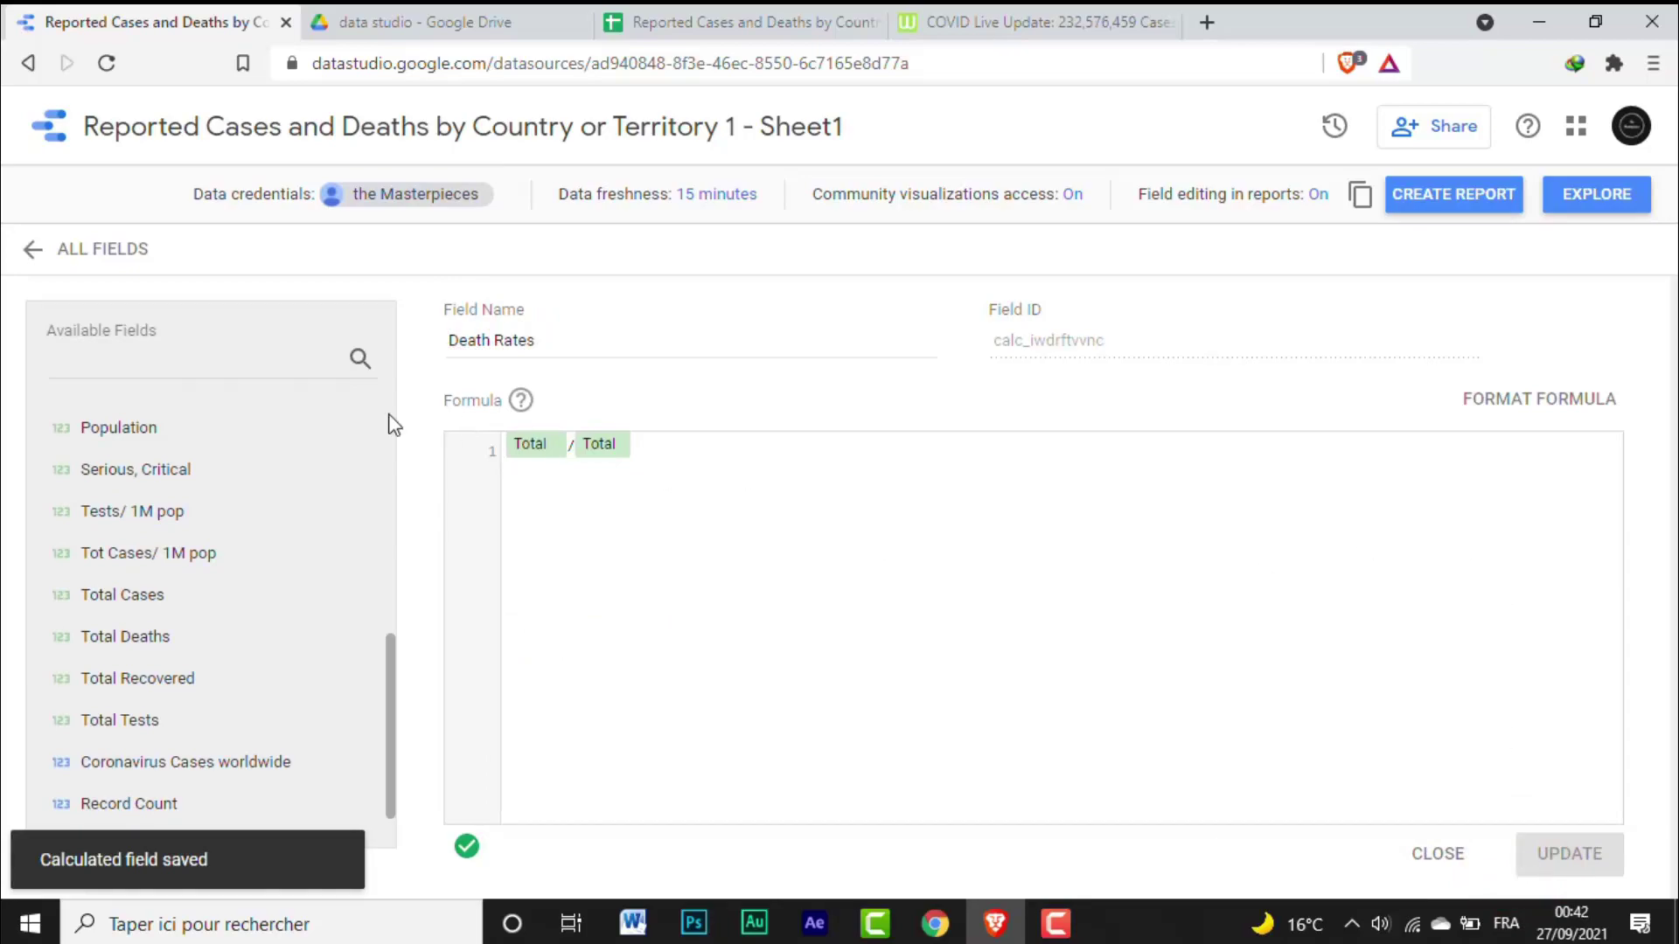
left_click(40, 249)
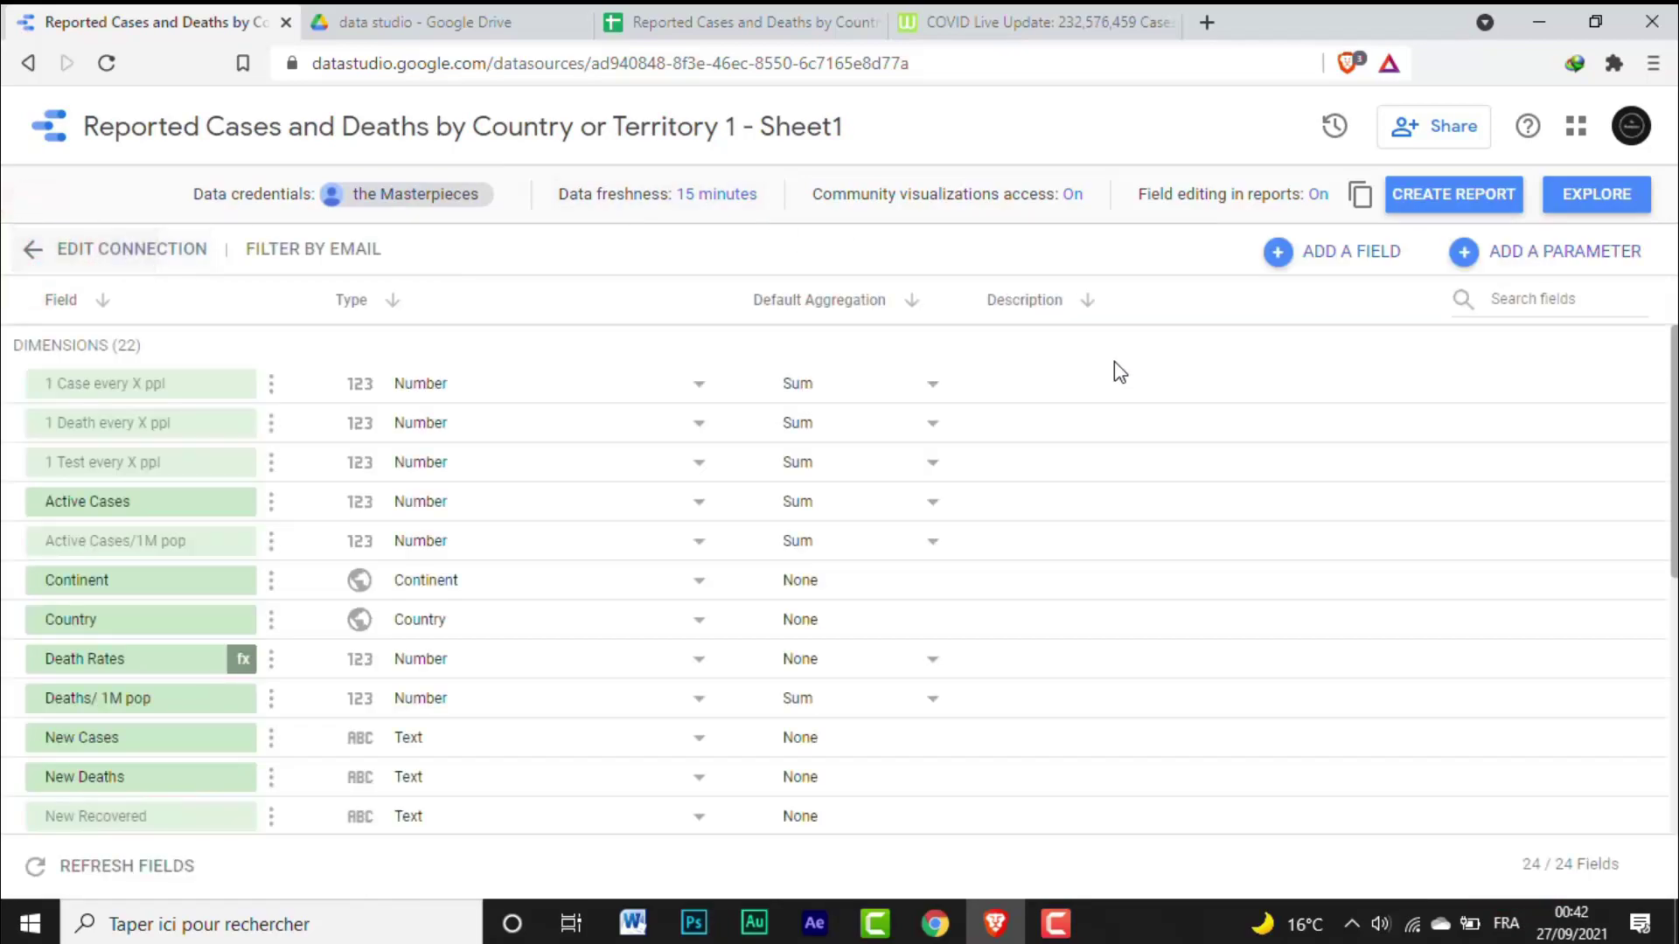
scroll(1666, 454, "down", 5)
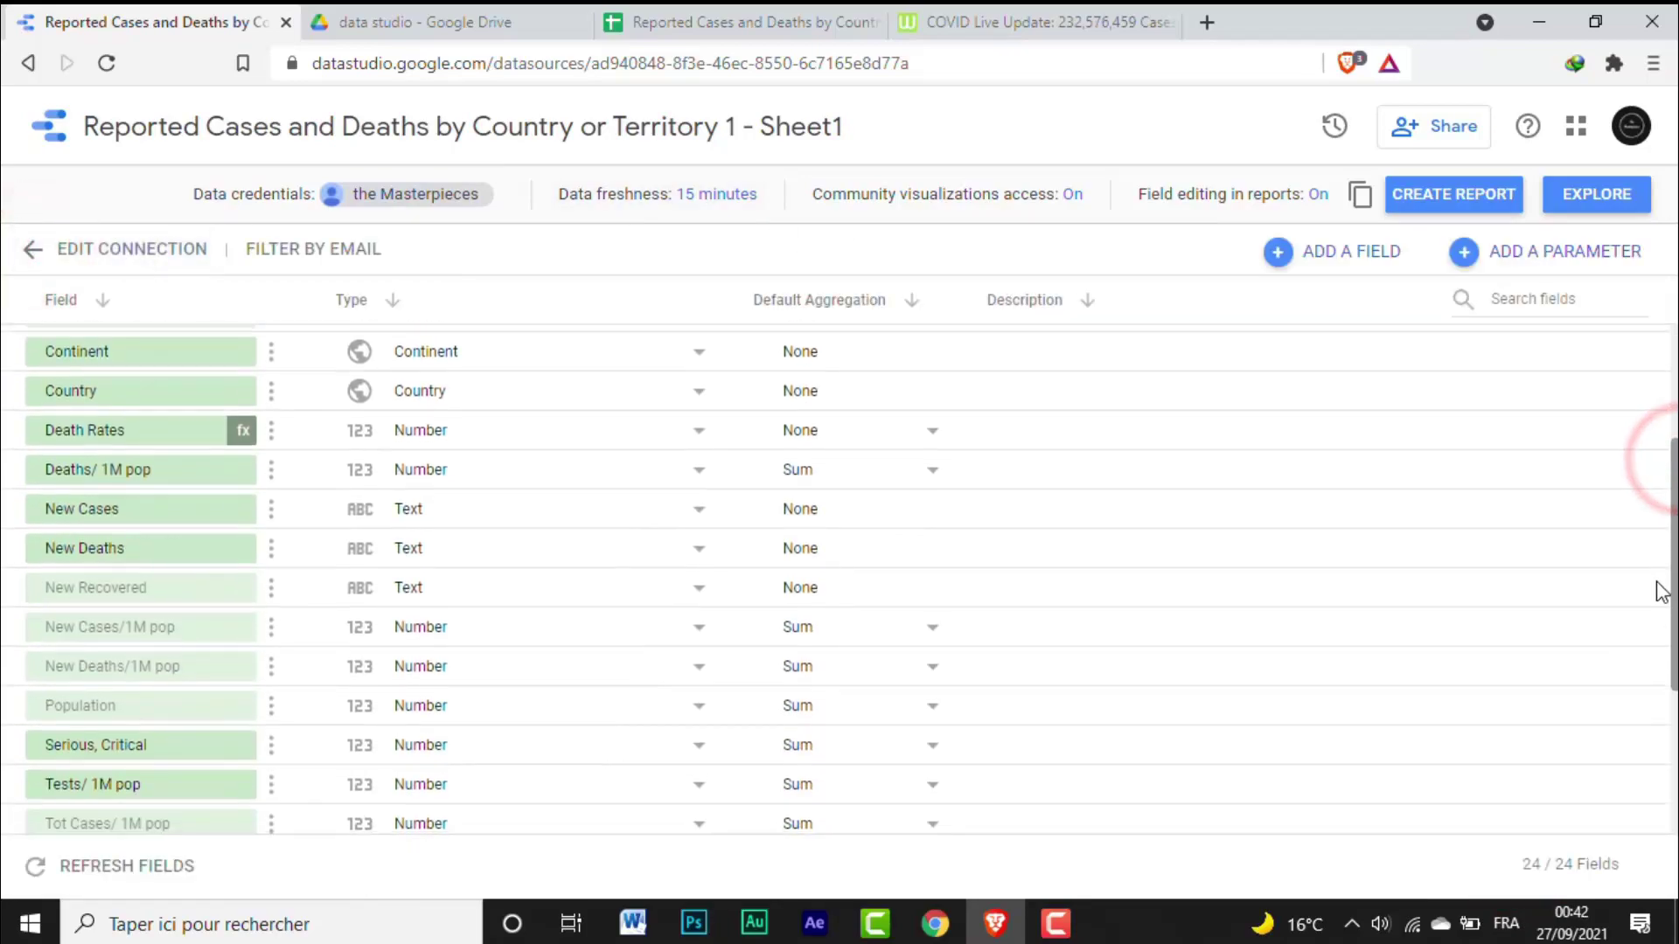
scroll(1646, 713, "down", 1)
scroll(1665, 588, "up", 3)
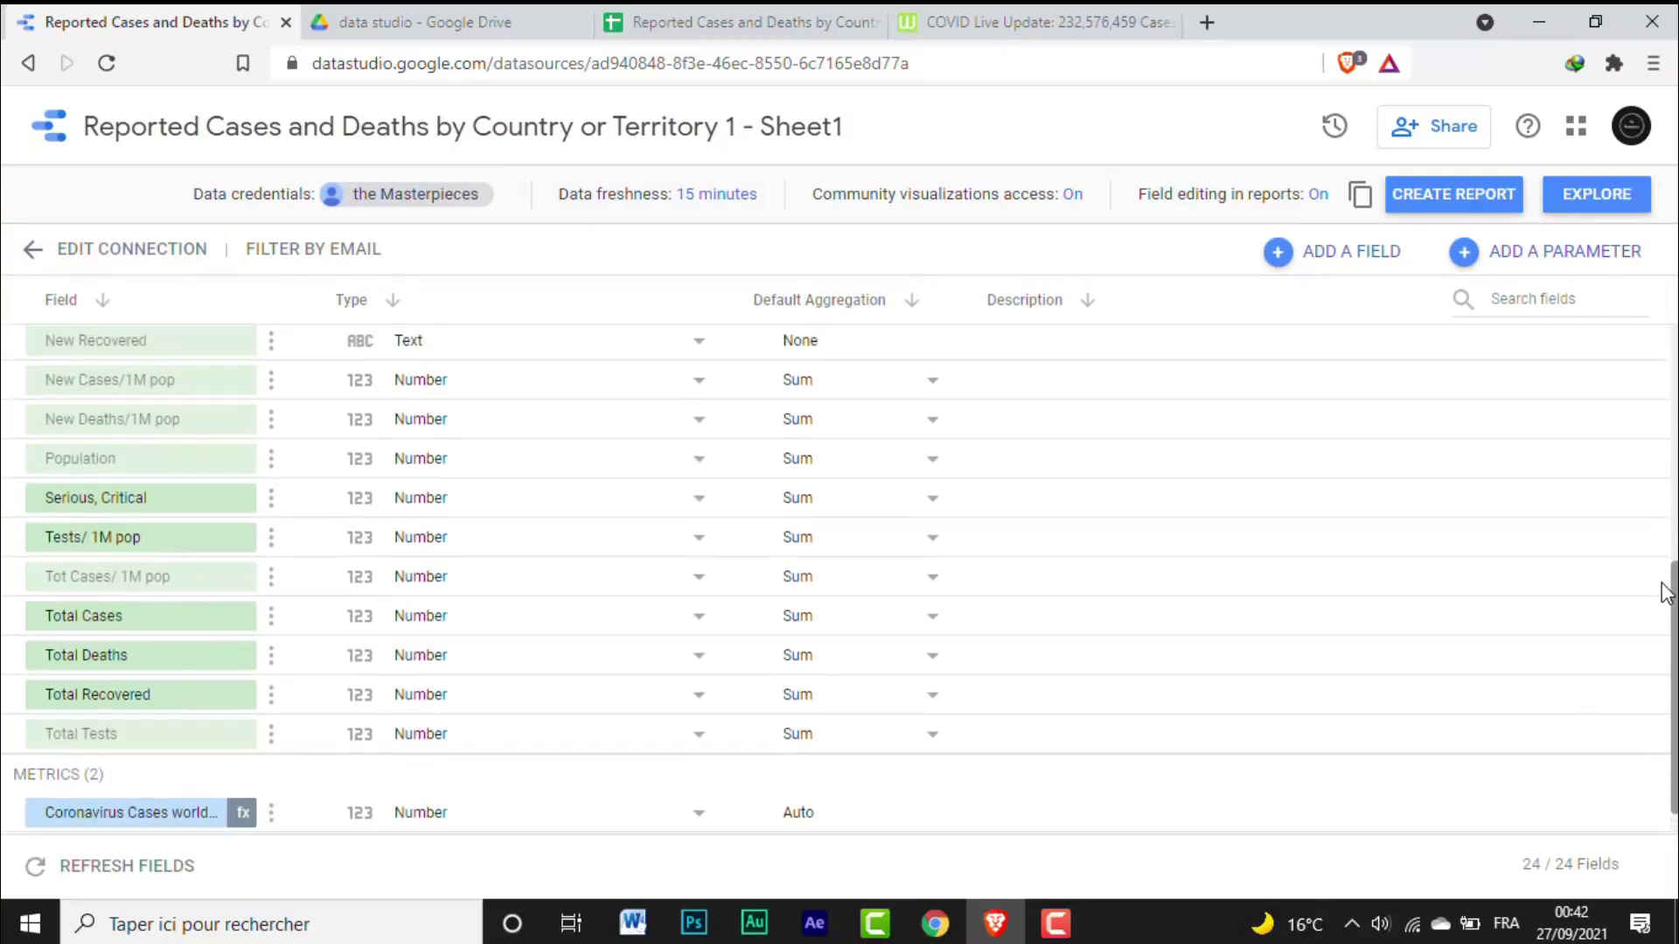
scroll(839, 577, "up", 3)
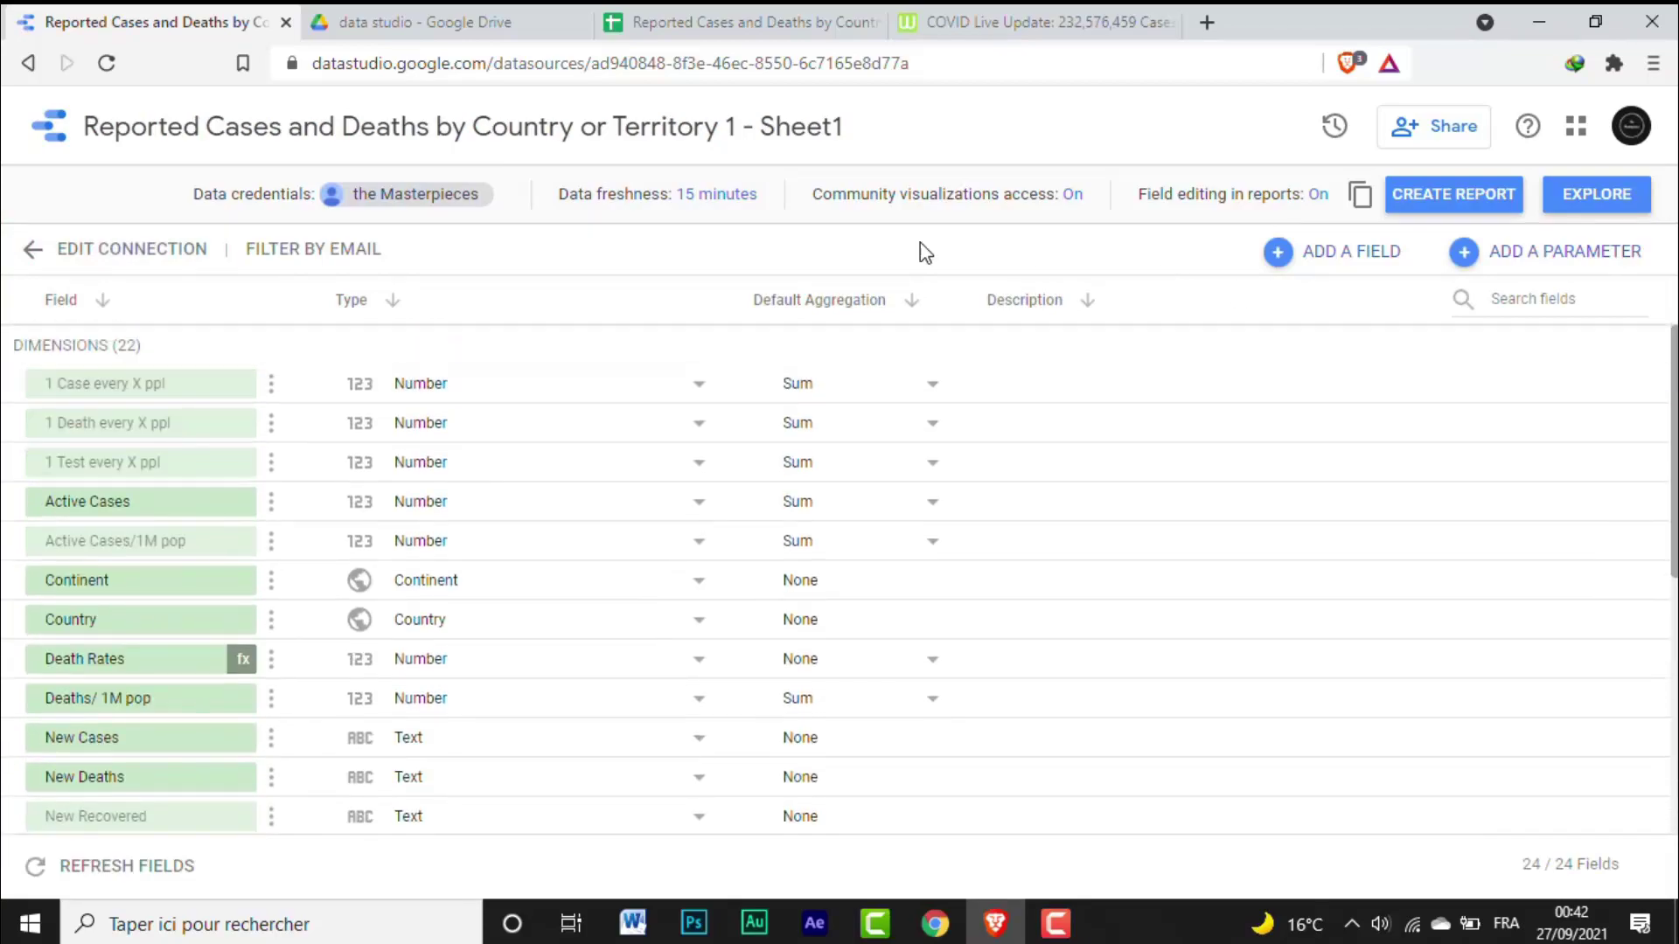
Step: Set the data source's freshness check to every 15 minutes
left_click(711, 195)
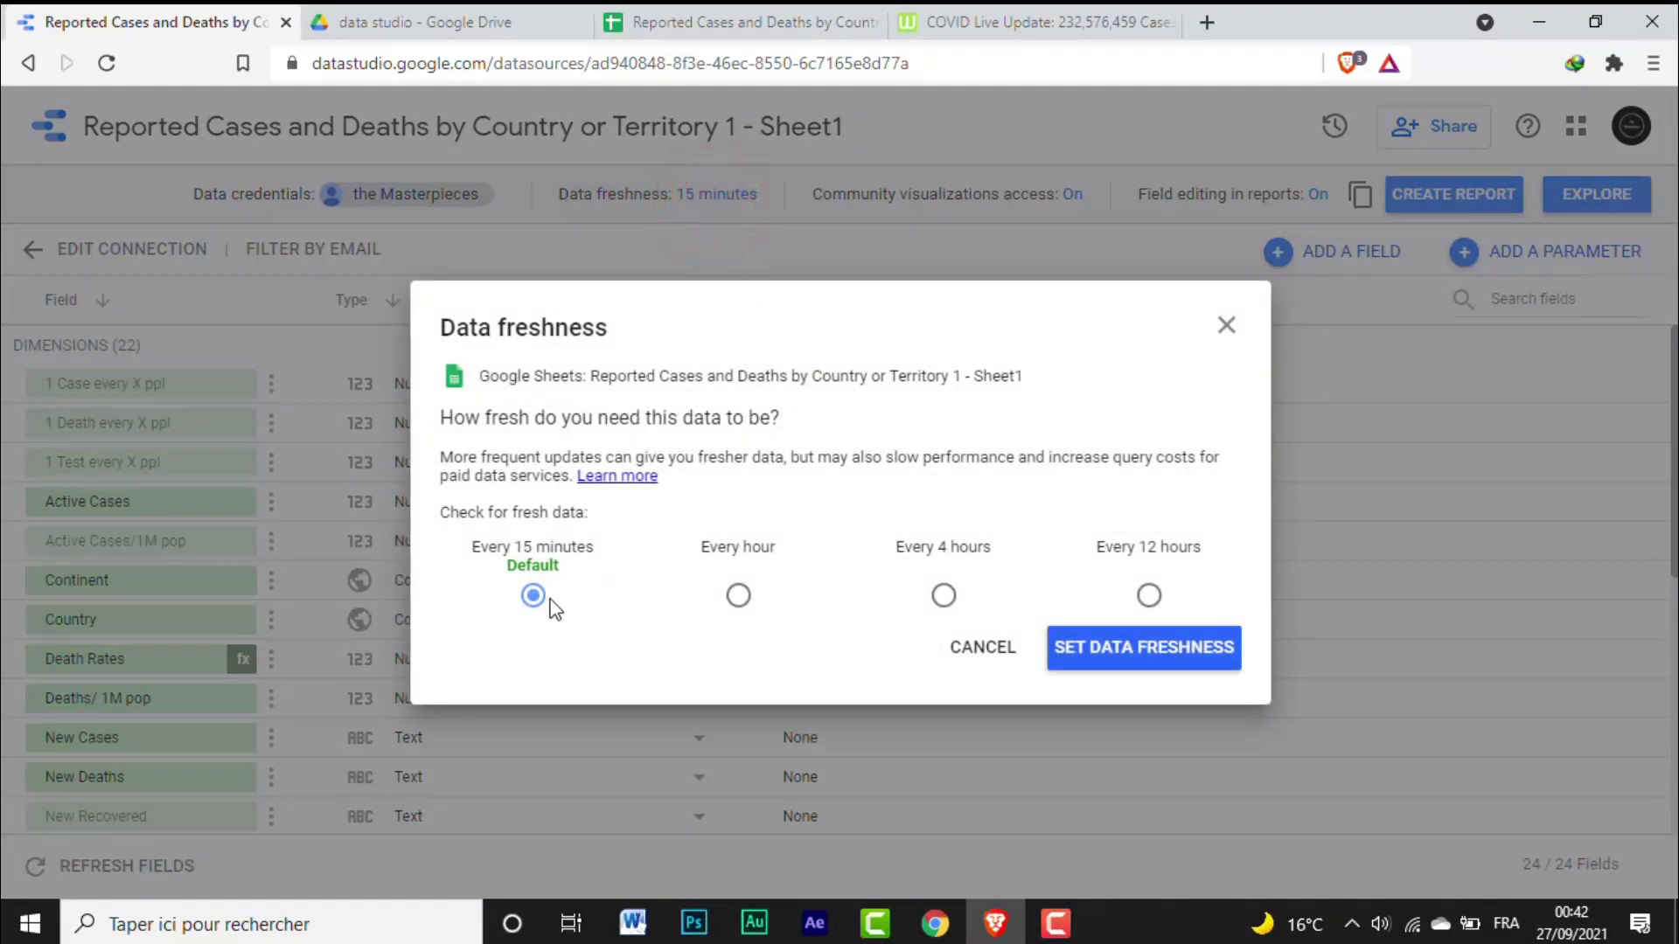
left_click(1118, 649)
Step: Create a report from this data source, turning off the add-data notice for future use, and delete the default chart
left_click(1445, 206)
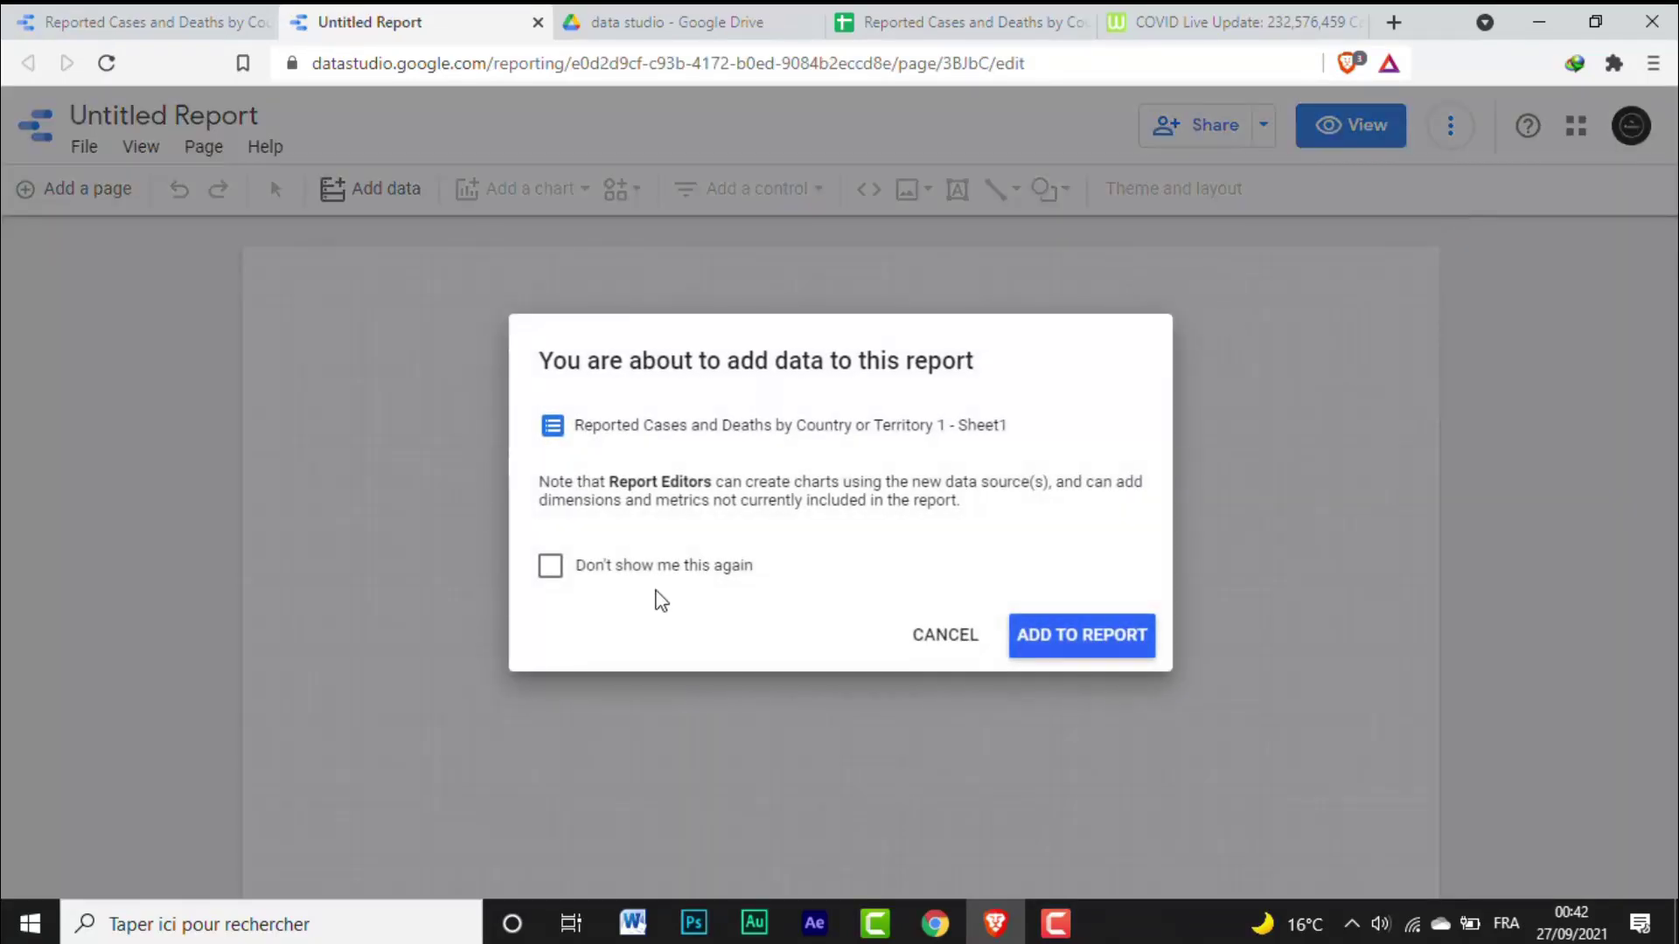
left_click(596, 577)
left_click(1060, 649)
left_click(357, 428)
key("Delete")
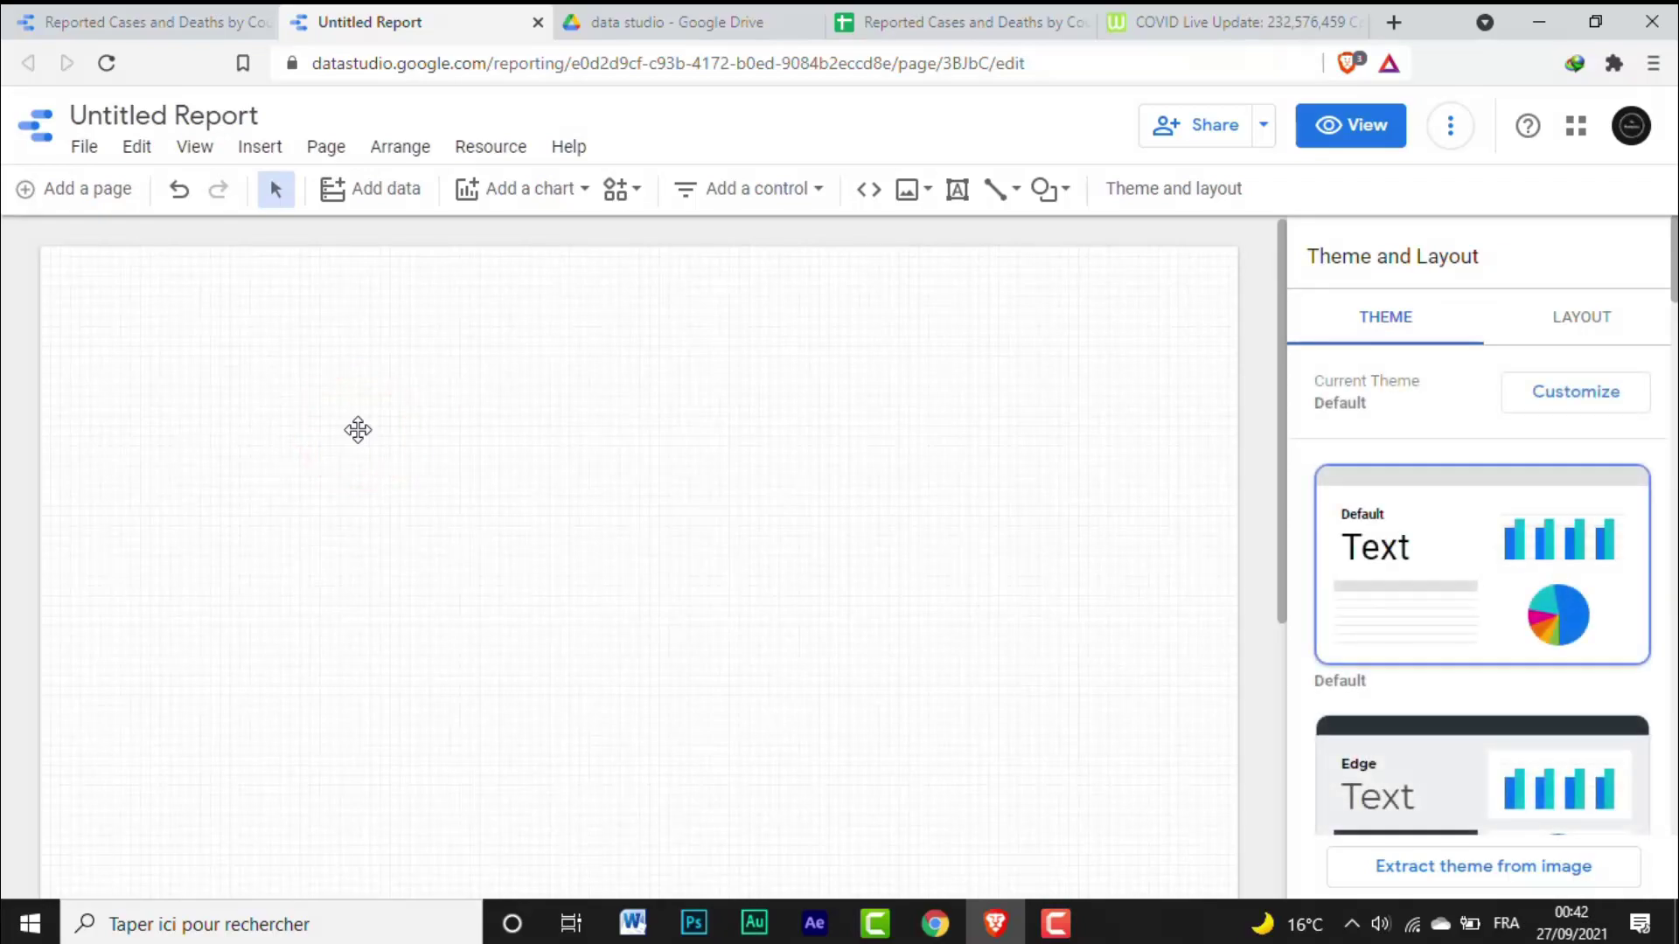
Step: Apply the dark Lagoon theme to the report
scroll(1661, 288, "down", 15)
scroll(1482, 524, "down", 6)
scroll(1482, 525, "up", 4)
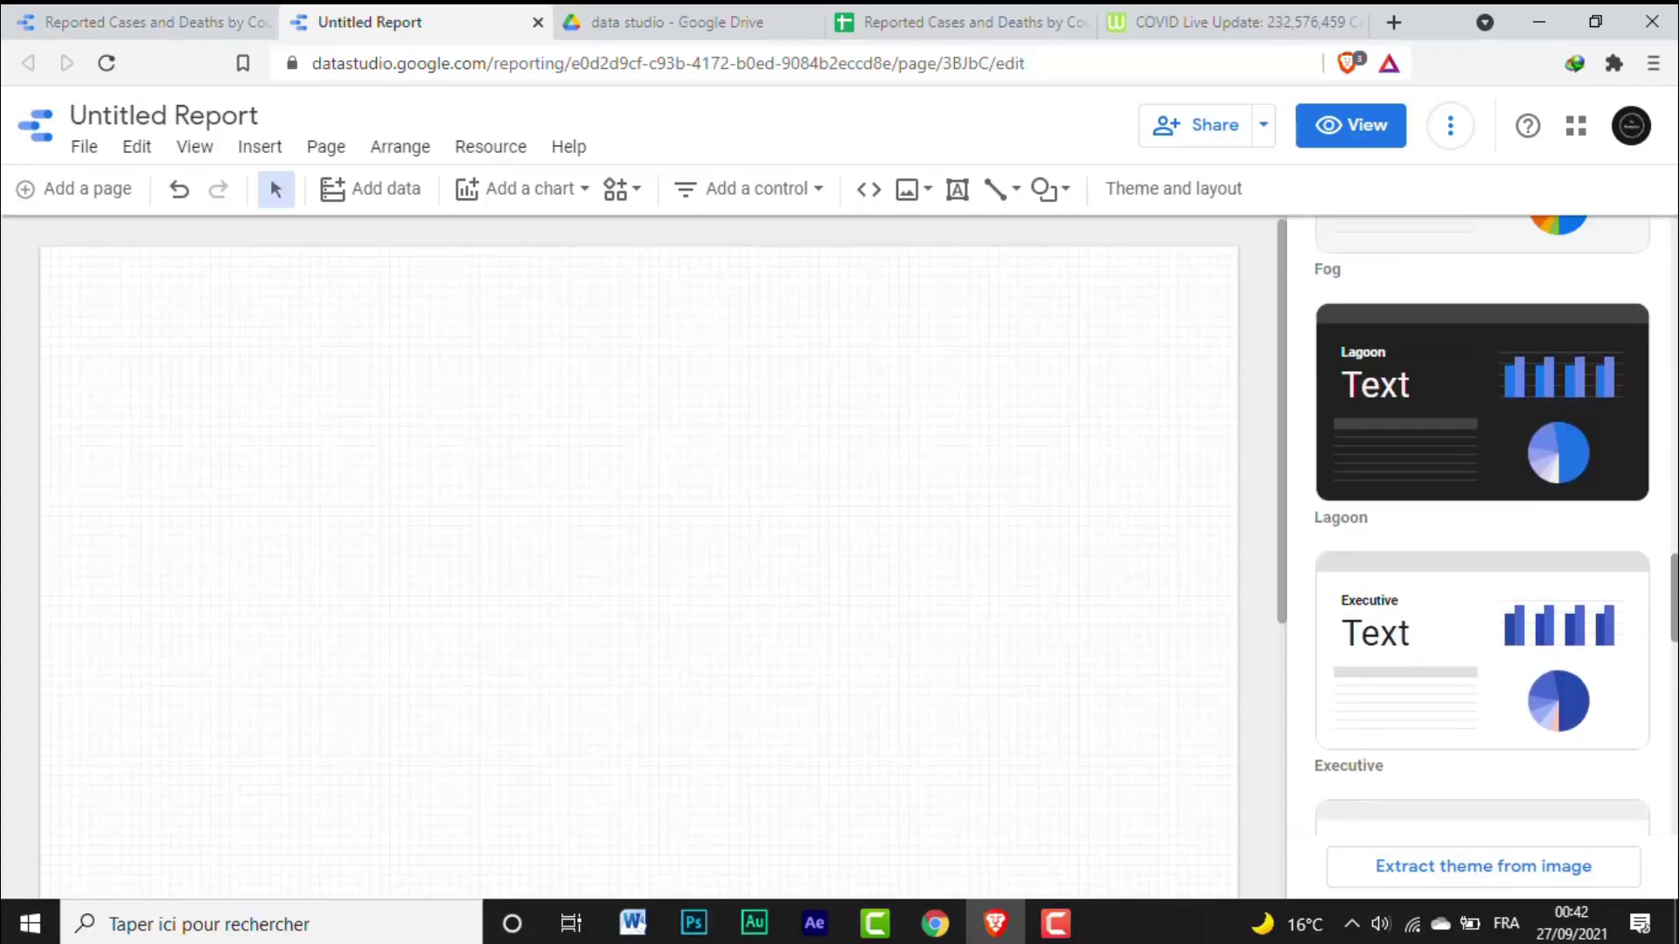
left_click(1463, 440)
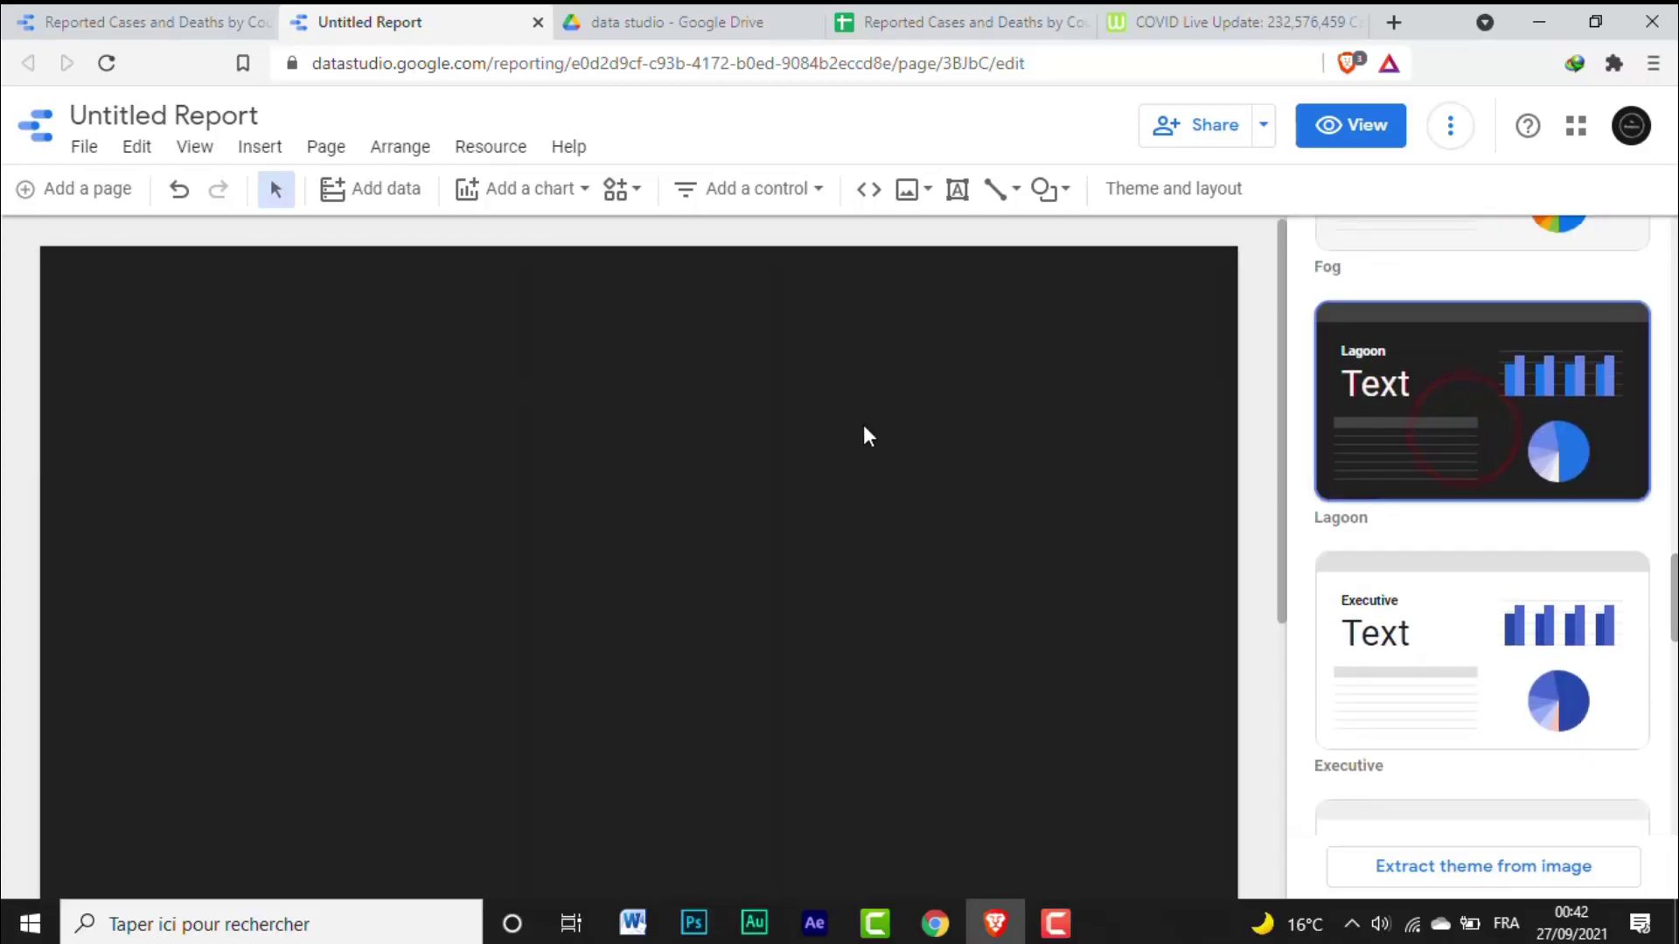
Step: Review the navigation type options in the report's layout settings
scroll(1482, 437, "up", 15)
left_click(1561, 341)
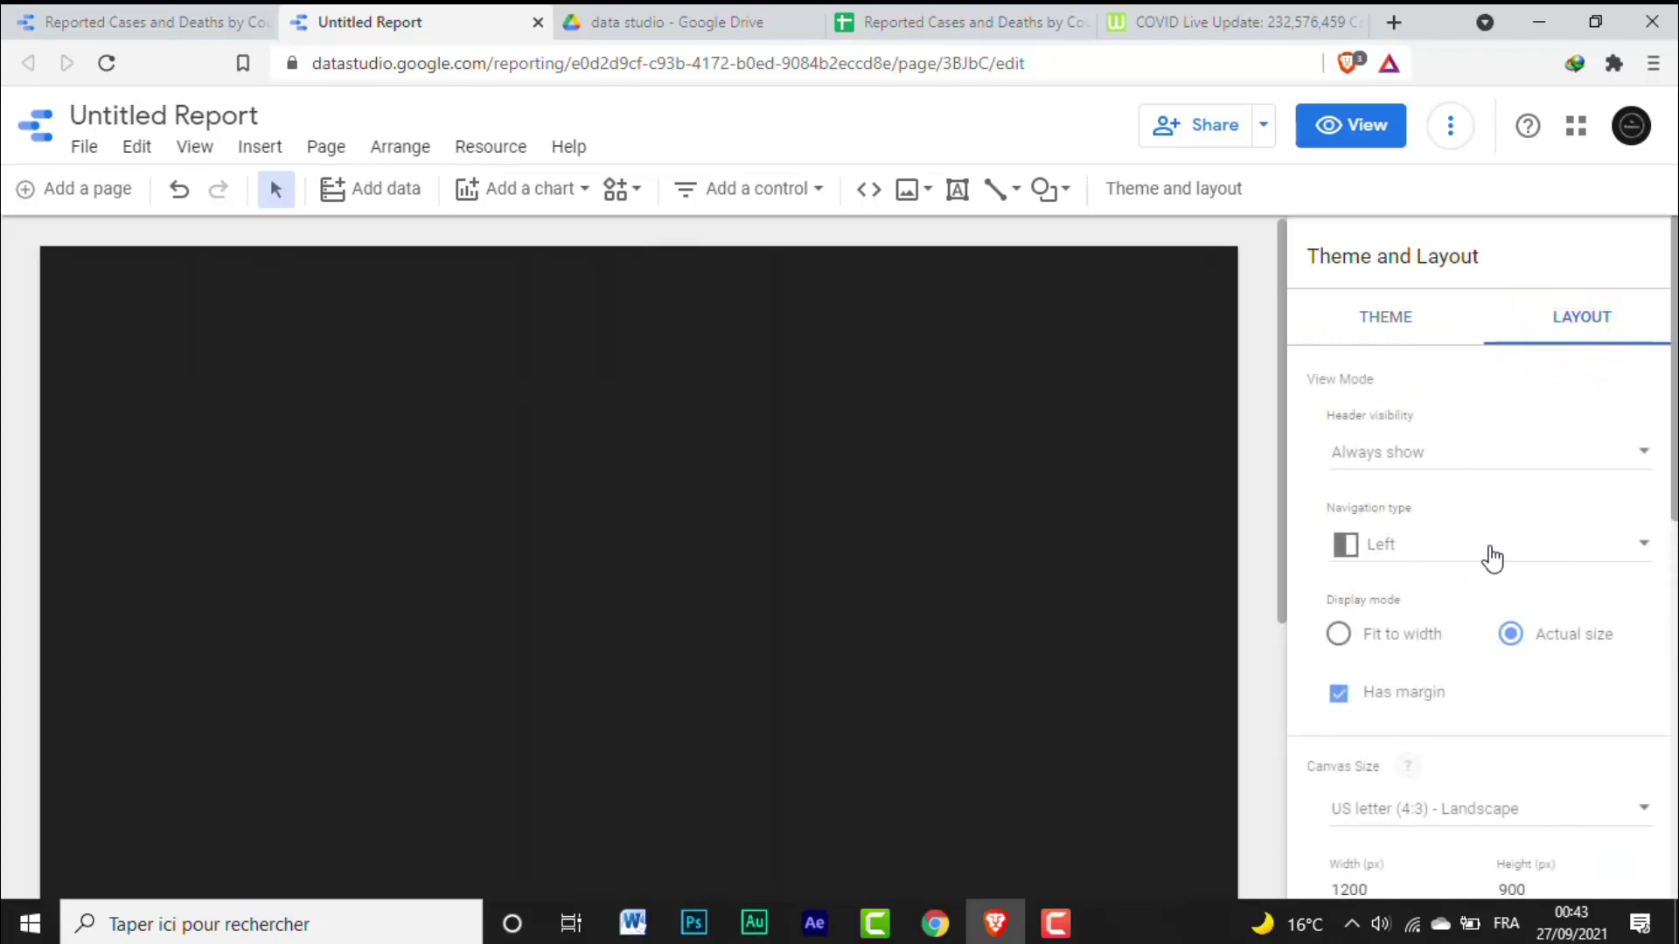
left_click_drag(1671, 433, 1637, 472)
left_click(1635, 461)
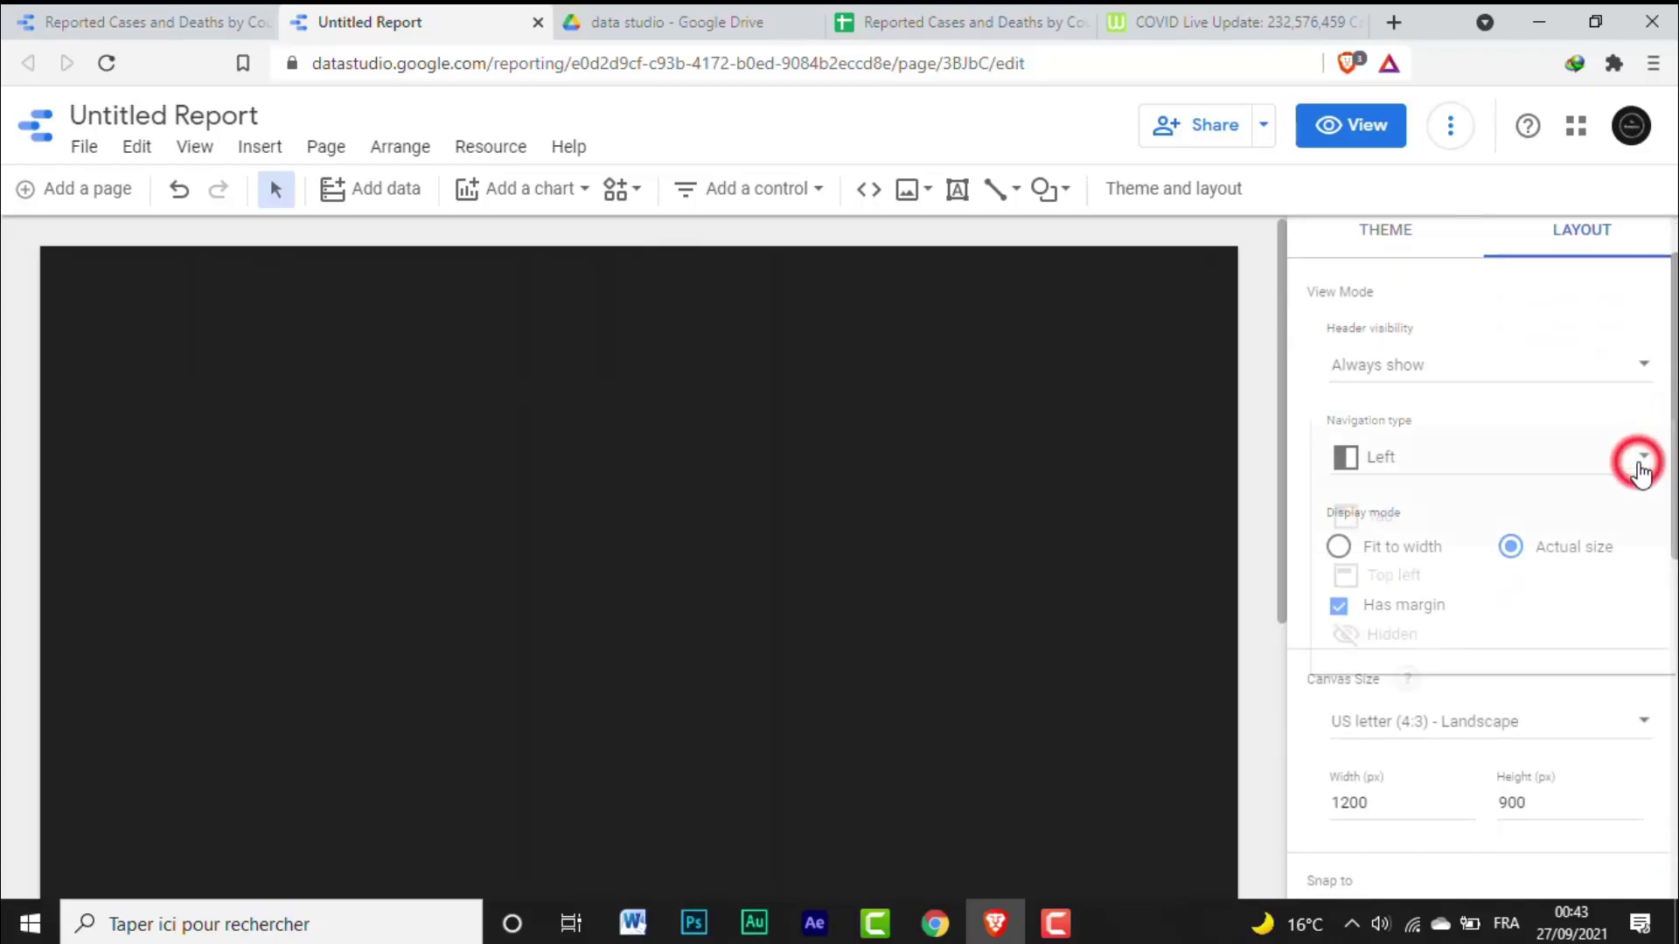
left_click(1377, 520)
left_click(1375, 513)
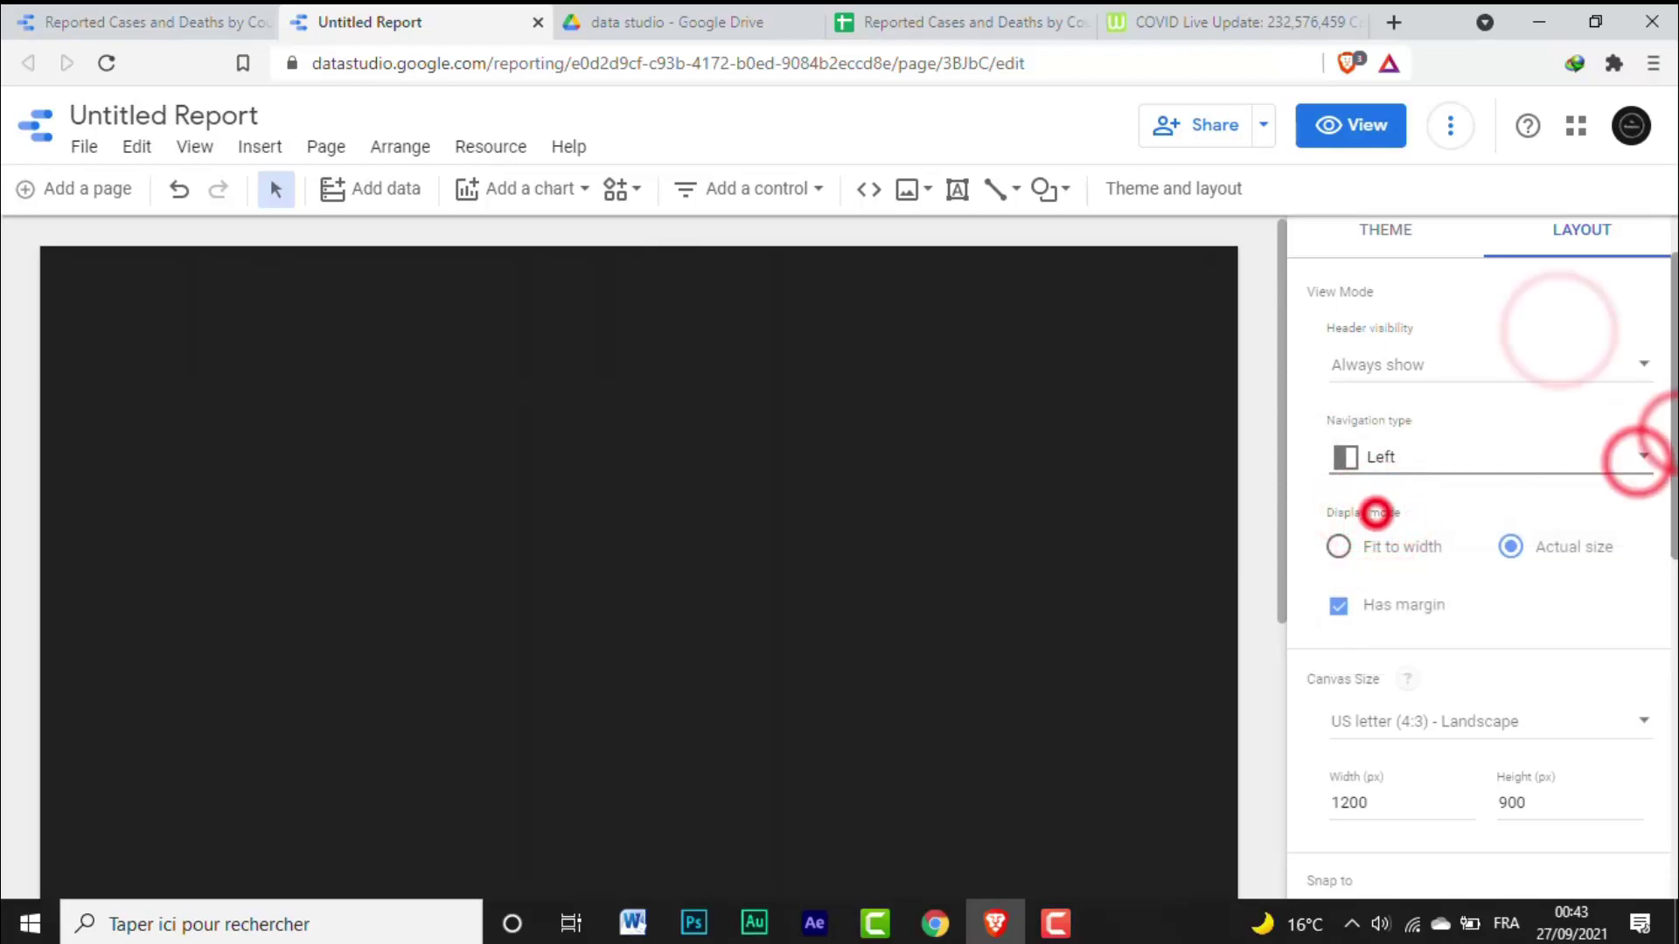
Step: Change the report's canvas size in the layout settings and return to the theme settings
left_click_drag(1673, 463, 1673, 538)
left_click(1615, 544)
left_click(1476, 630)
left_click(1544, 566)
left_click(1502, 490)
left_click(1461, 549)
left_click(1412, 372)
scroll(1416, 394, "up", 3)
left_click(1409, 331)
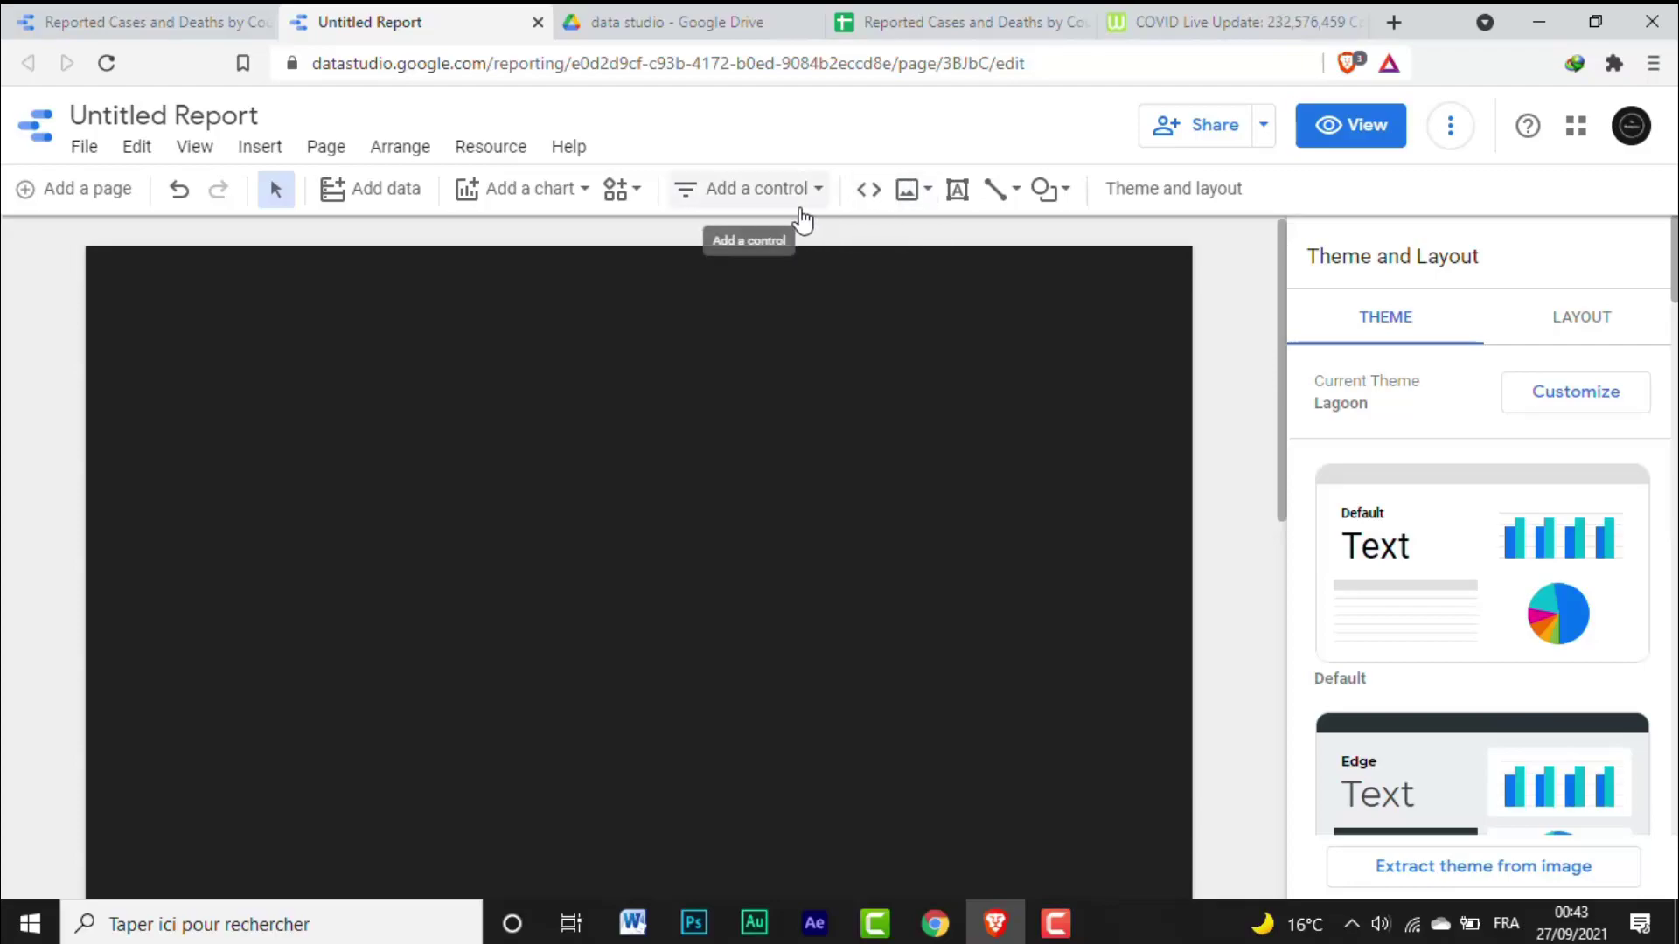
Step: Open the report's added Google Sheets data source for editing and look through its fields down to the metrics
left_click(519, 151)
left_click(603, 194)
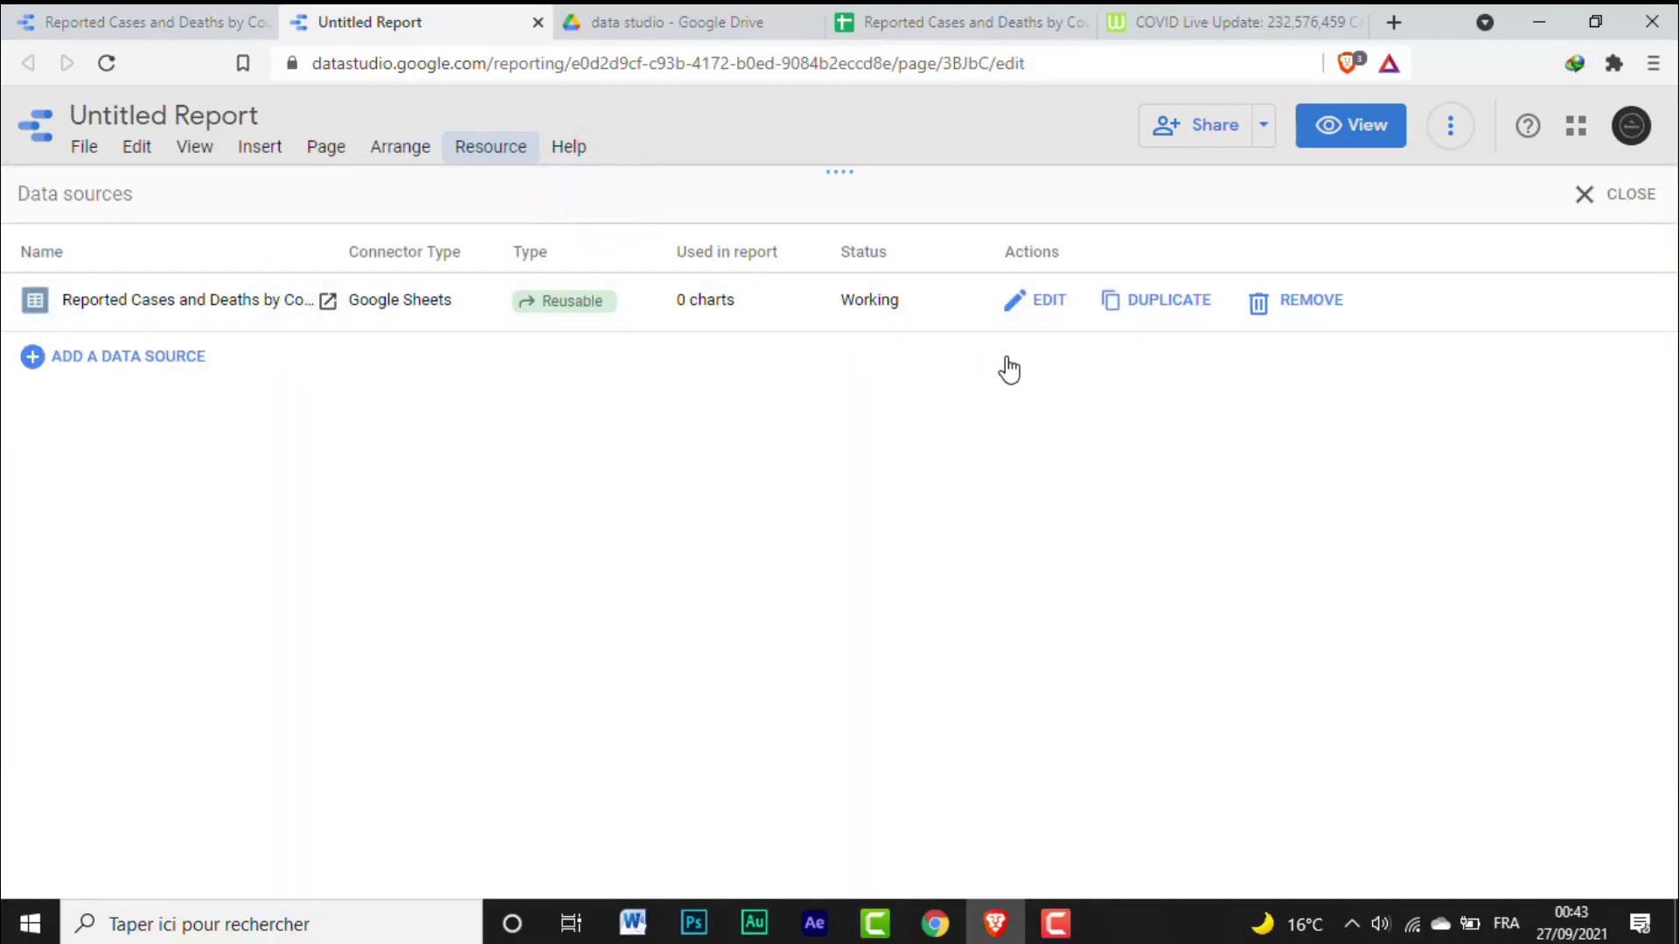
left_click(1015, 306)
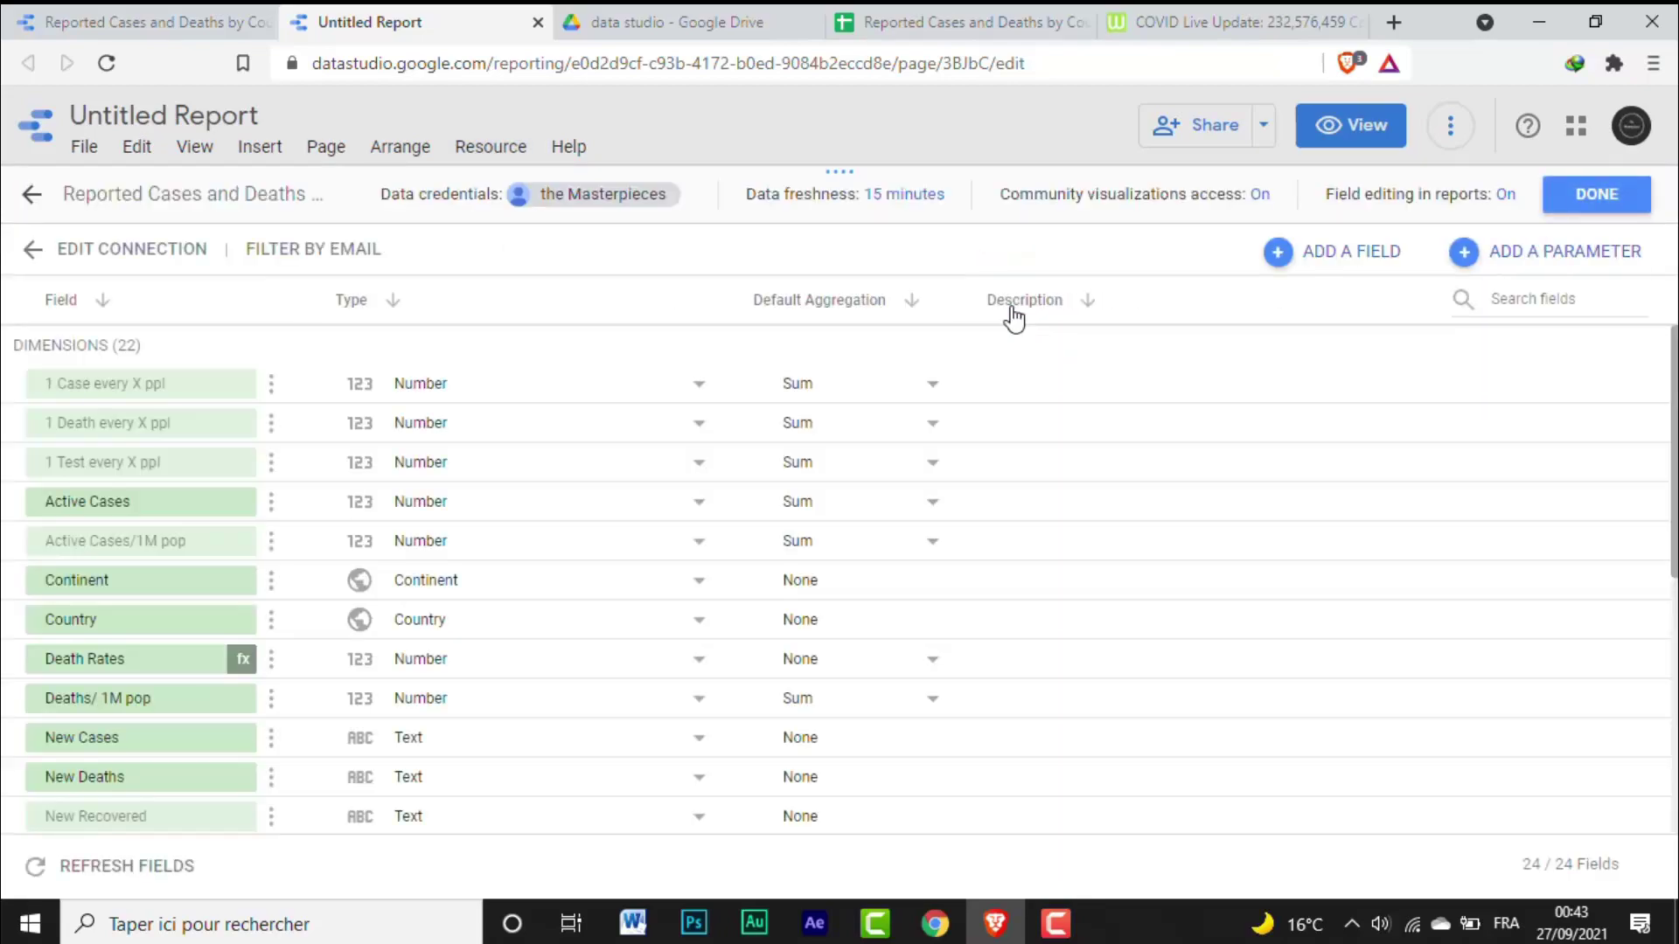
left_click_drag(1670, 407, 1670, 712)
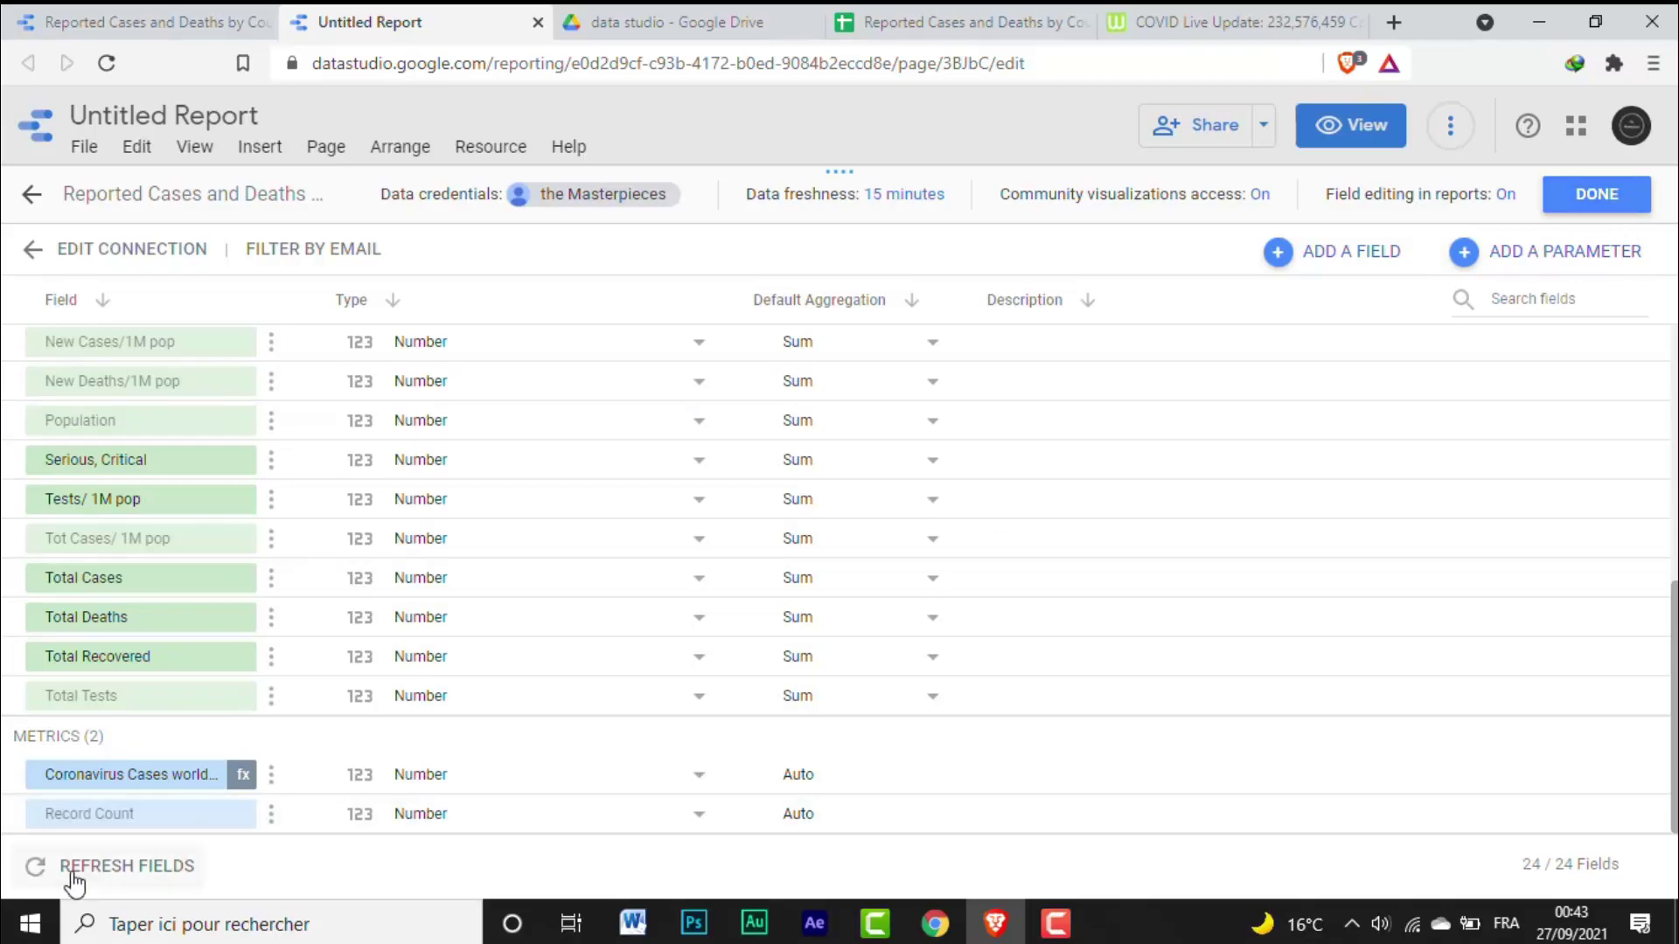
Step: In the source spreadsheet in Google Sheets, add the header Total analysis in W1 and enter 1 in W10 and W11
left_click(974, 22)
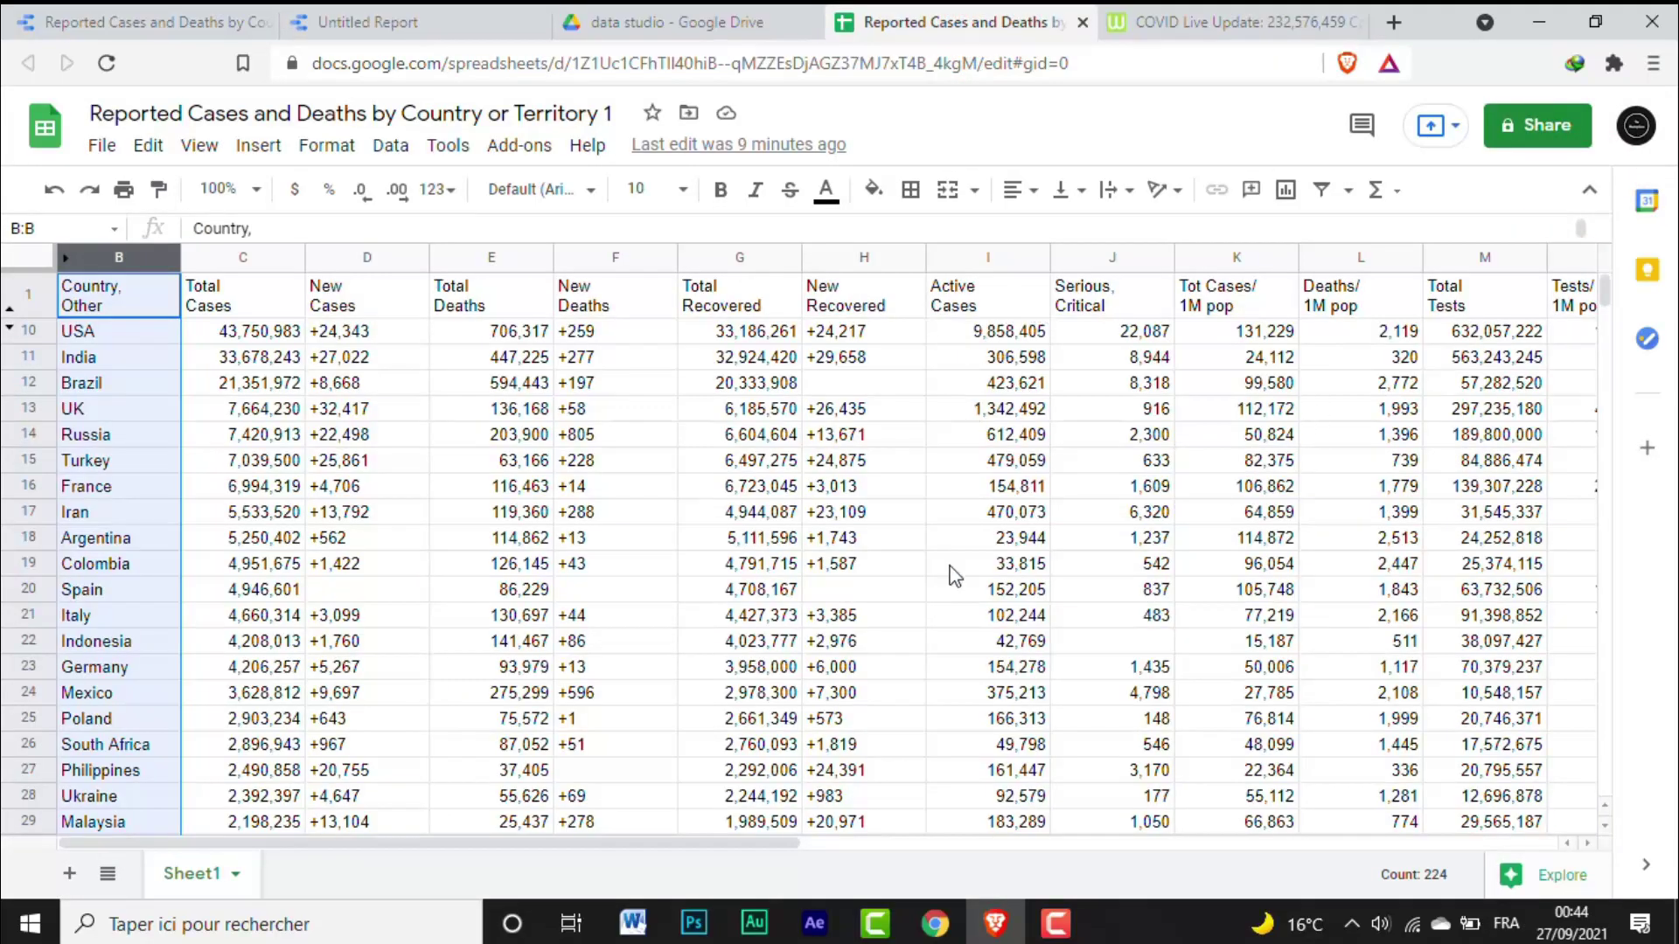
left_click_drag(658, 844, 1399, 48)
left_click(1109, 302)
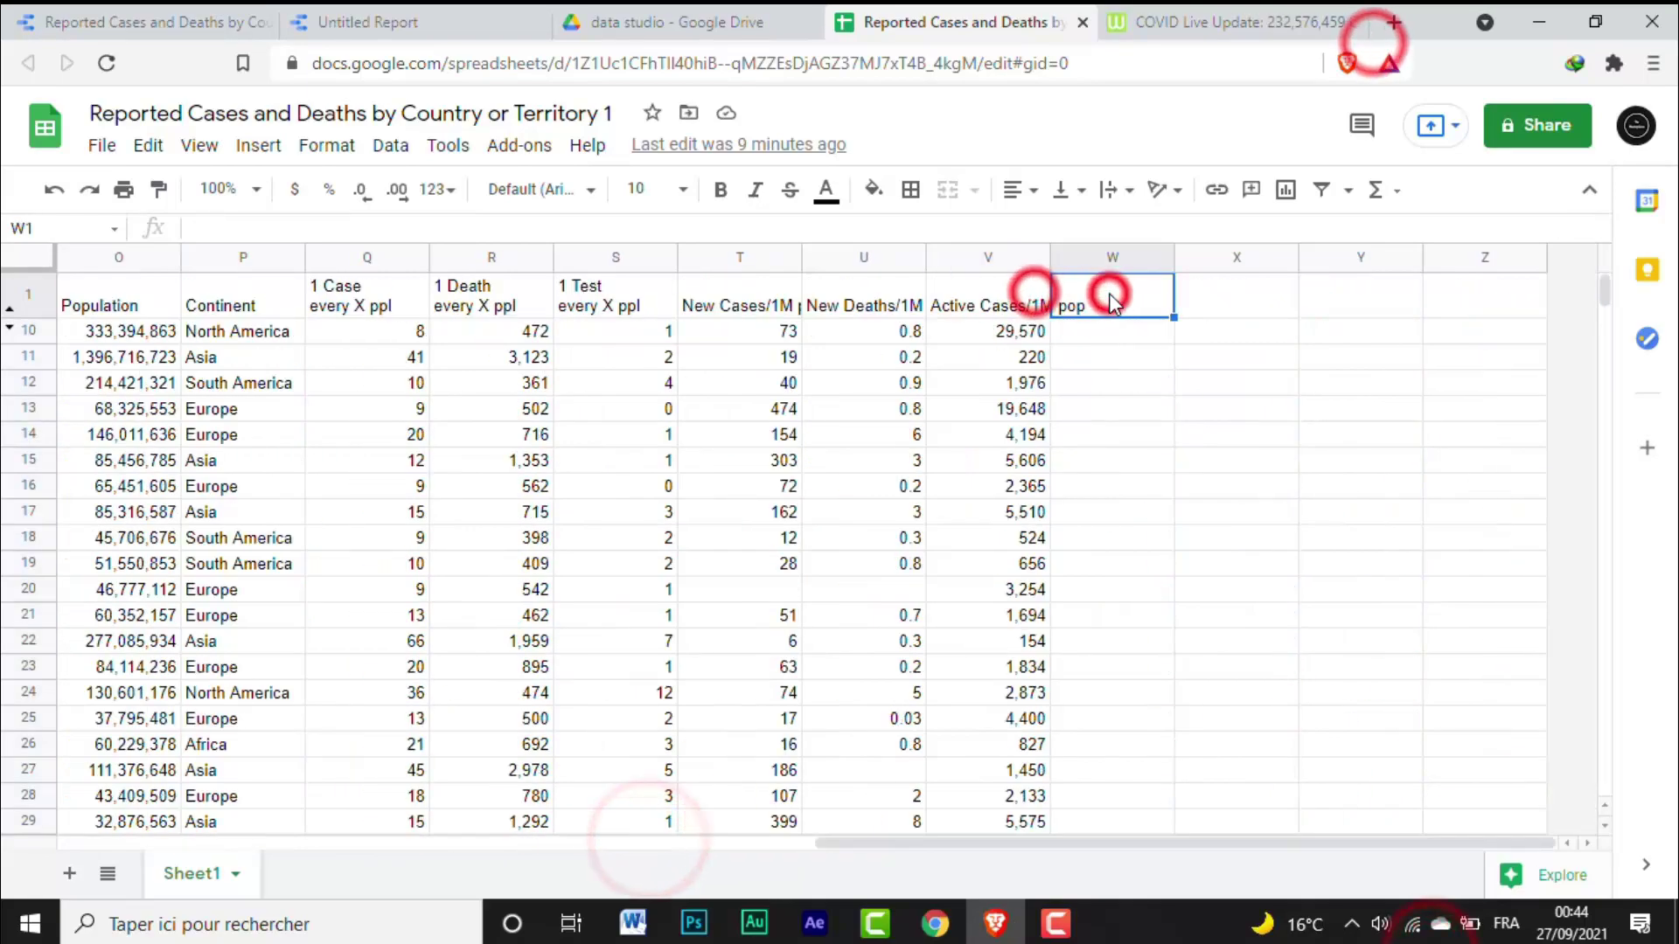
type("Total analysis")
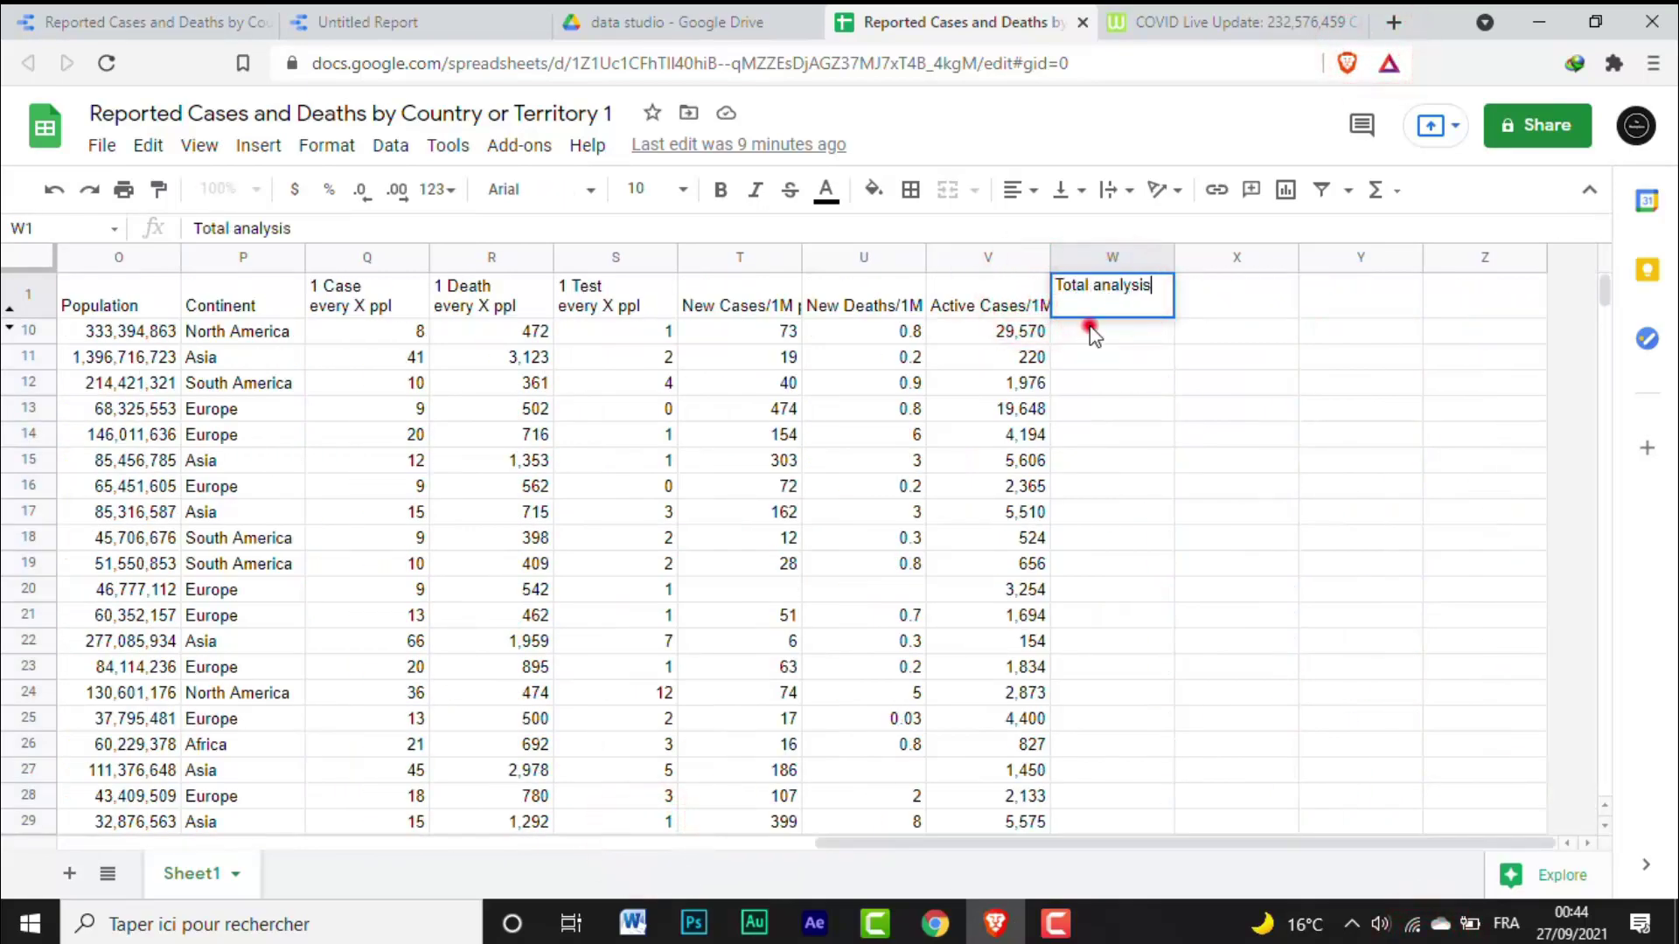
left_click(1087, 326)
type("1")
left_click(1166, 348)
double_click(1141, 357)
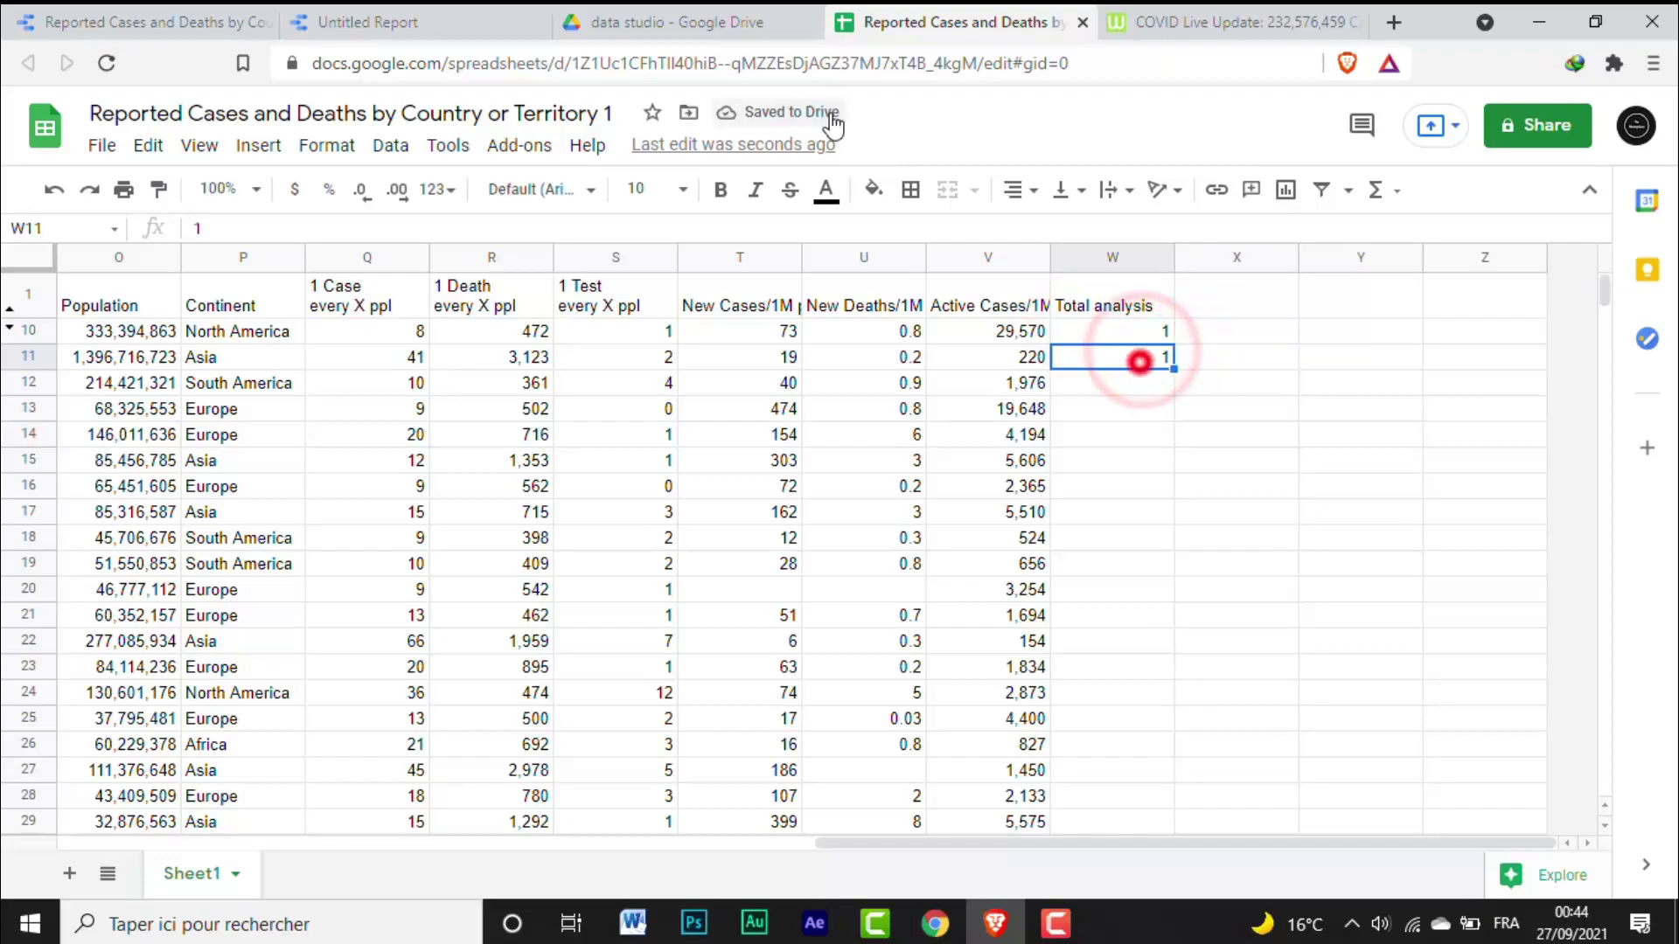
Step: Back in the report, refresh the data source's fields and apply the connection changes to add Total analysis
left_click(149, 22)
left_click(410, 21)
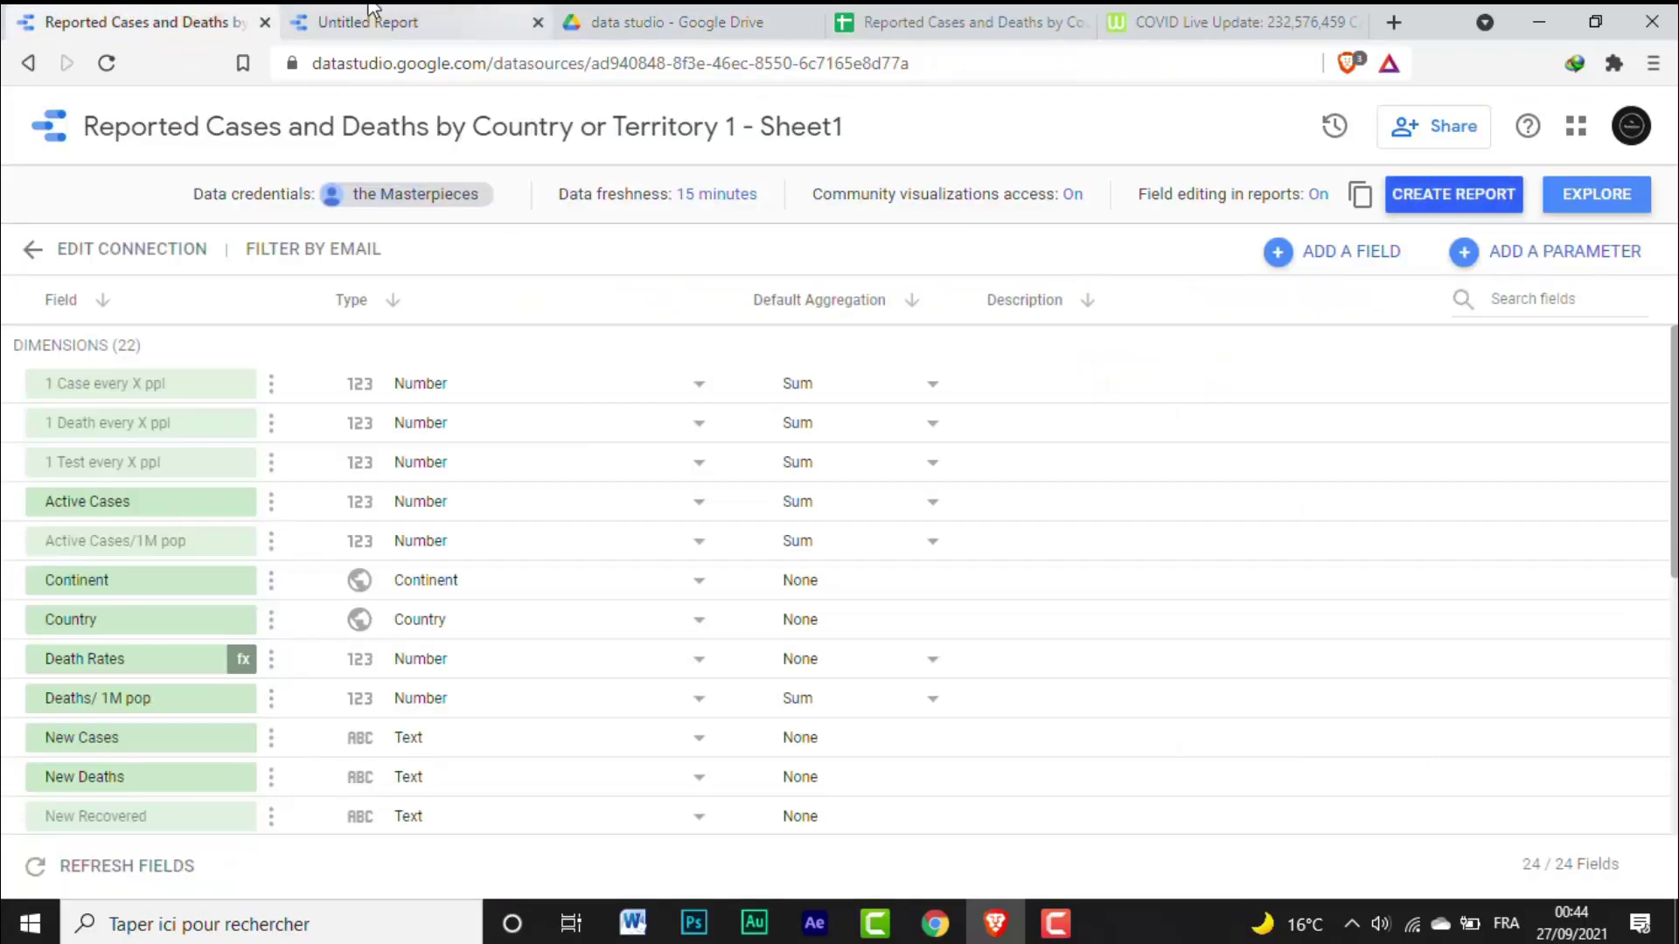
left_click(35, 866)
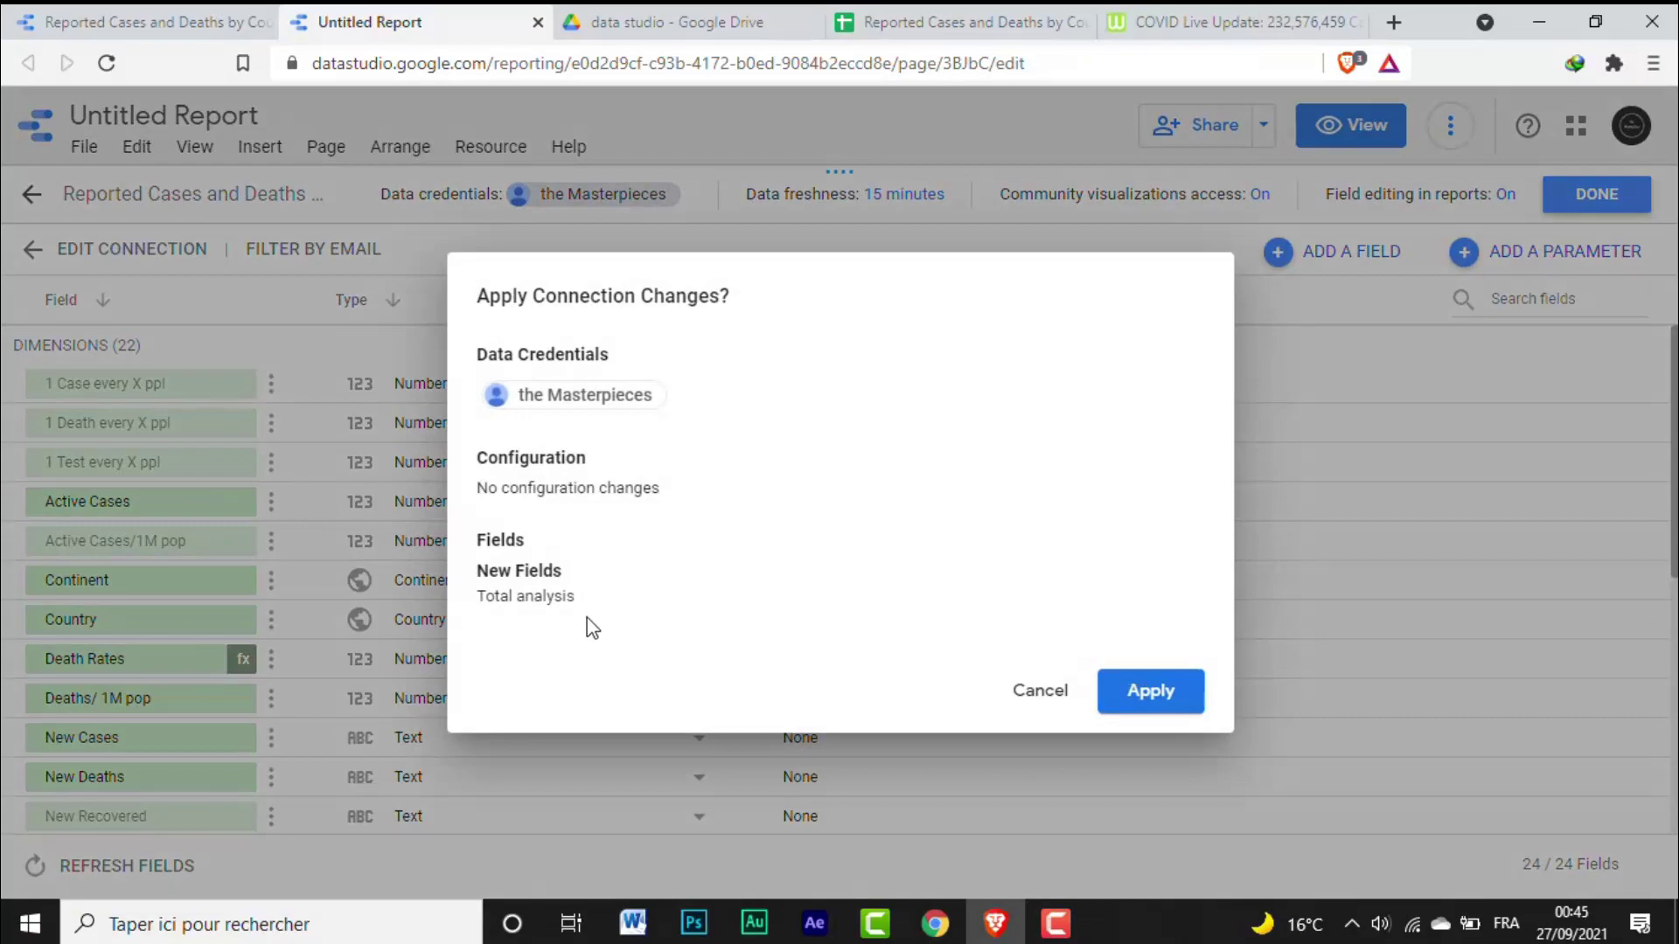
triple_click(575, 598)
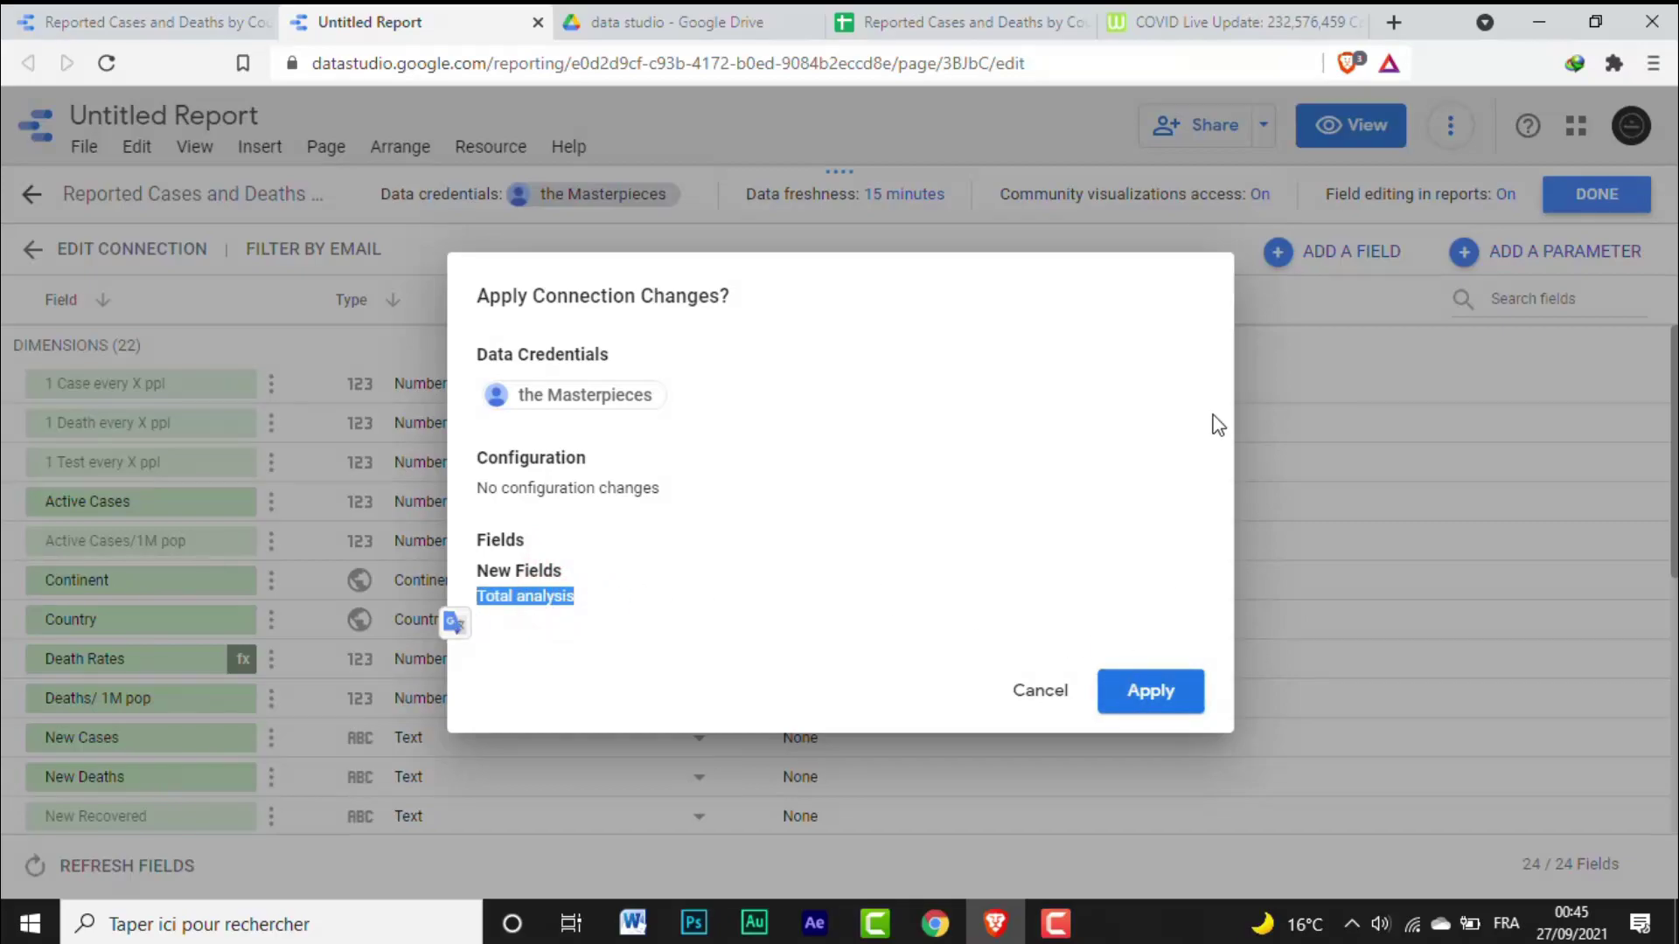
left_click(1126, 688)
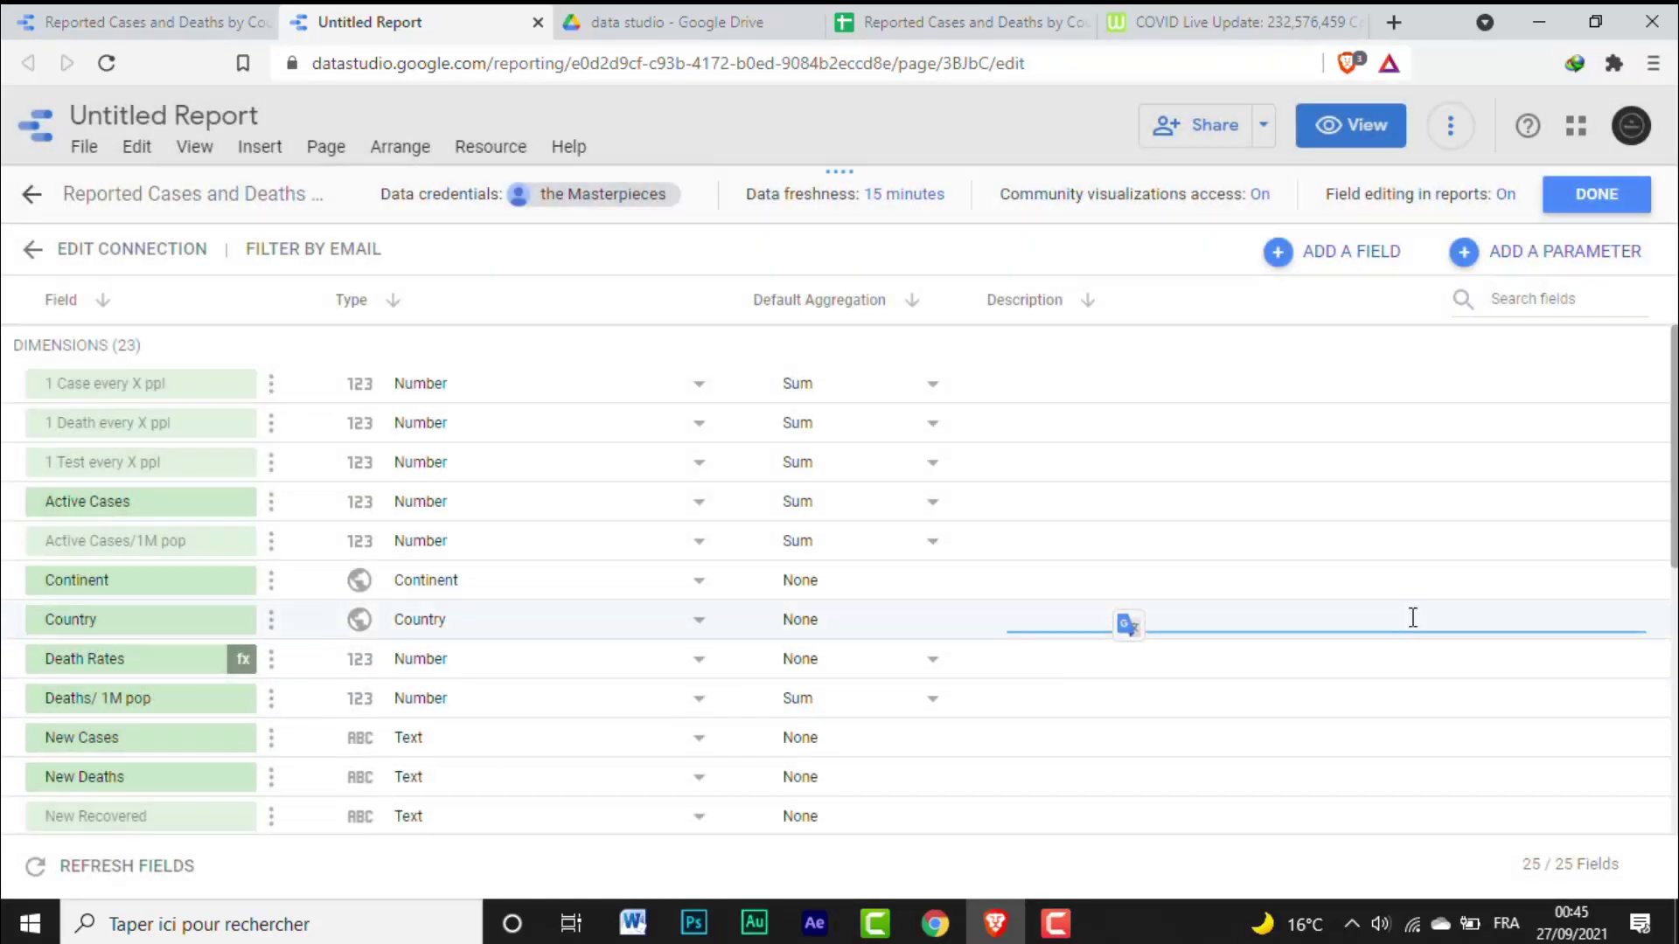
Step: Hide the Total analysis field and finish editing the data source
left_click_drag(1672, 506, 697, 832)
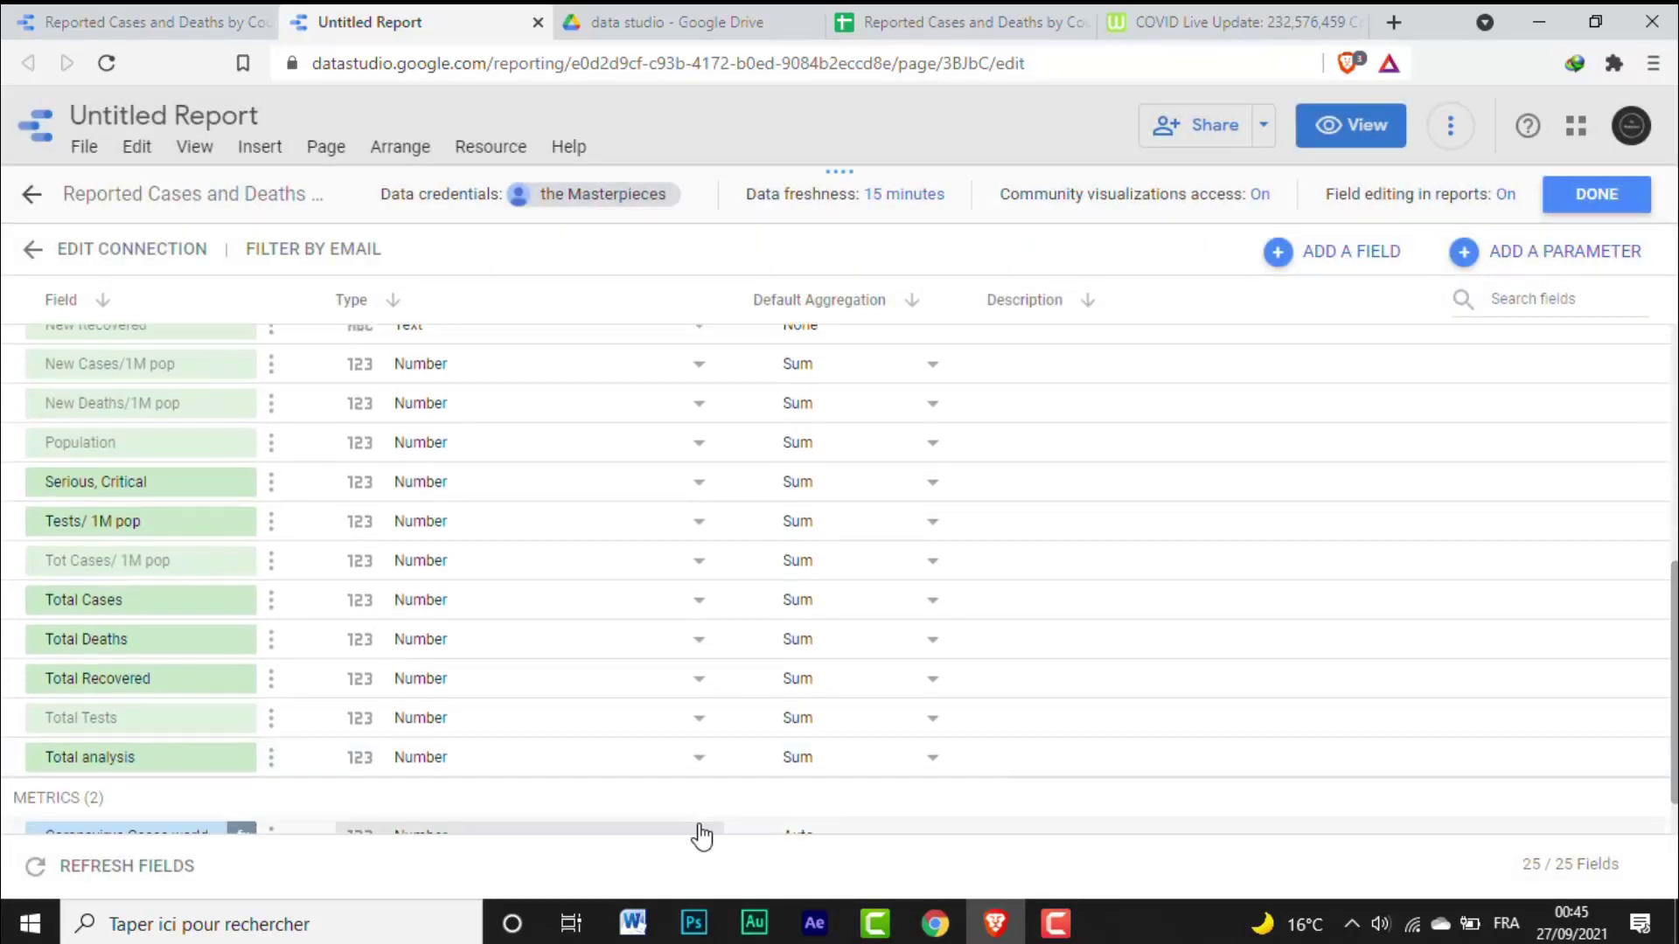
left_click(271, 759)
left_click(297, 839)
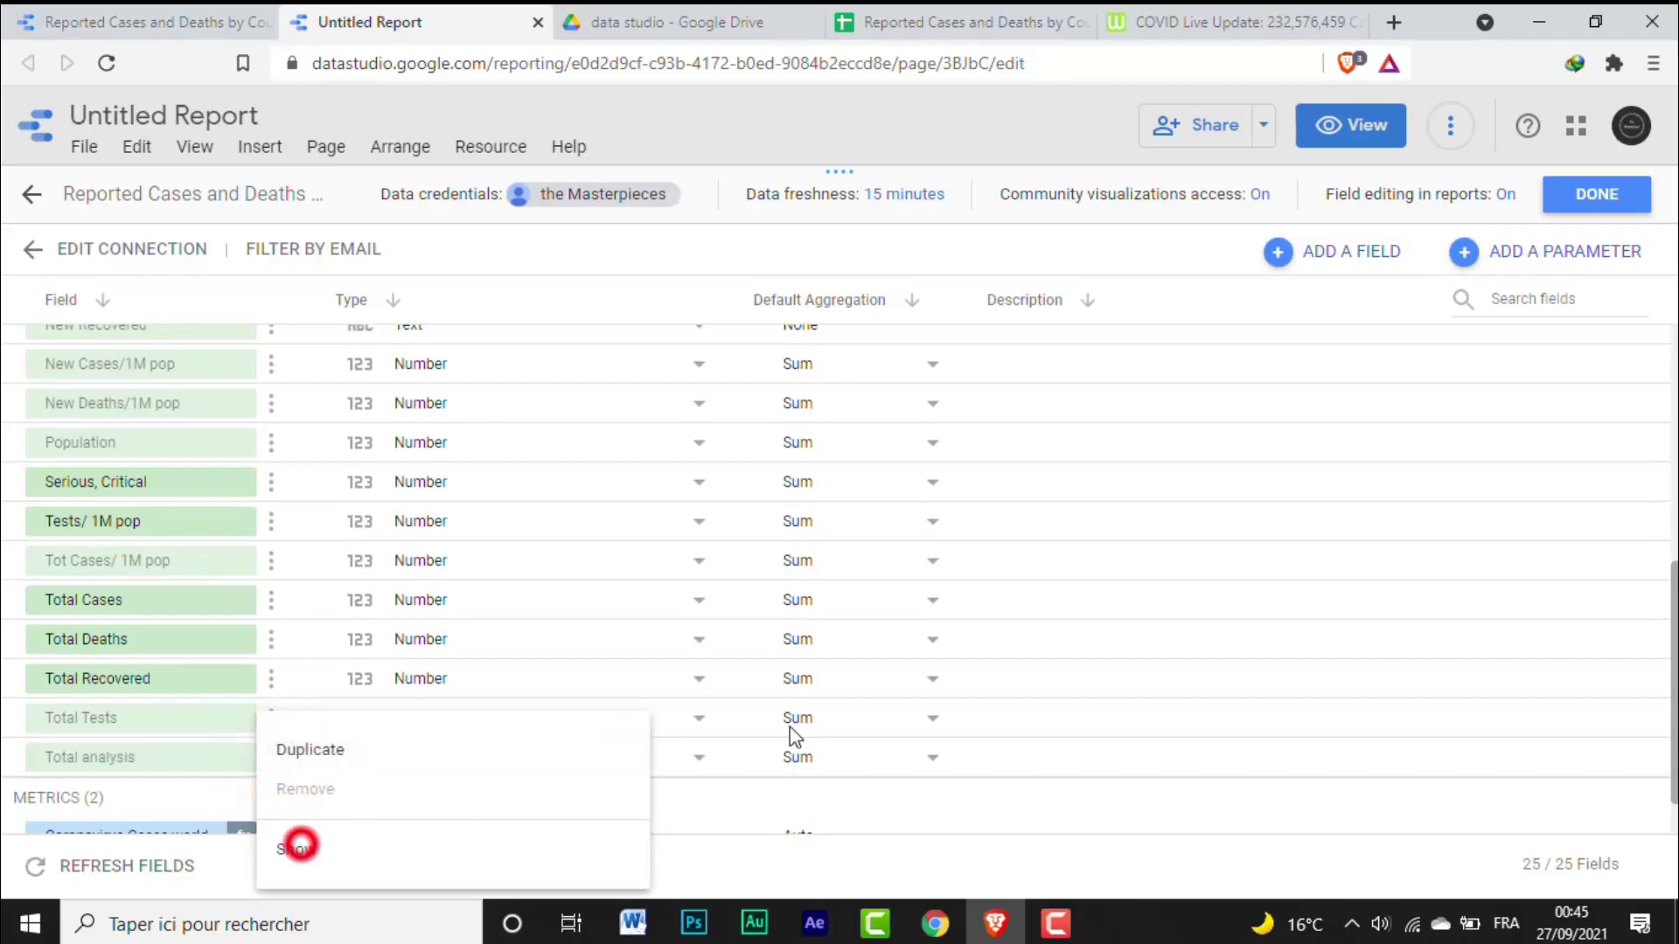
left_click(1616, 194)
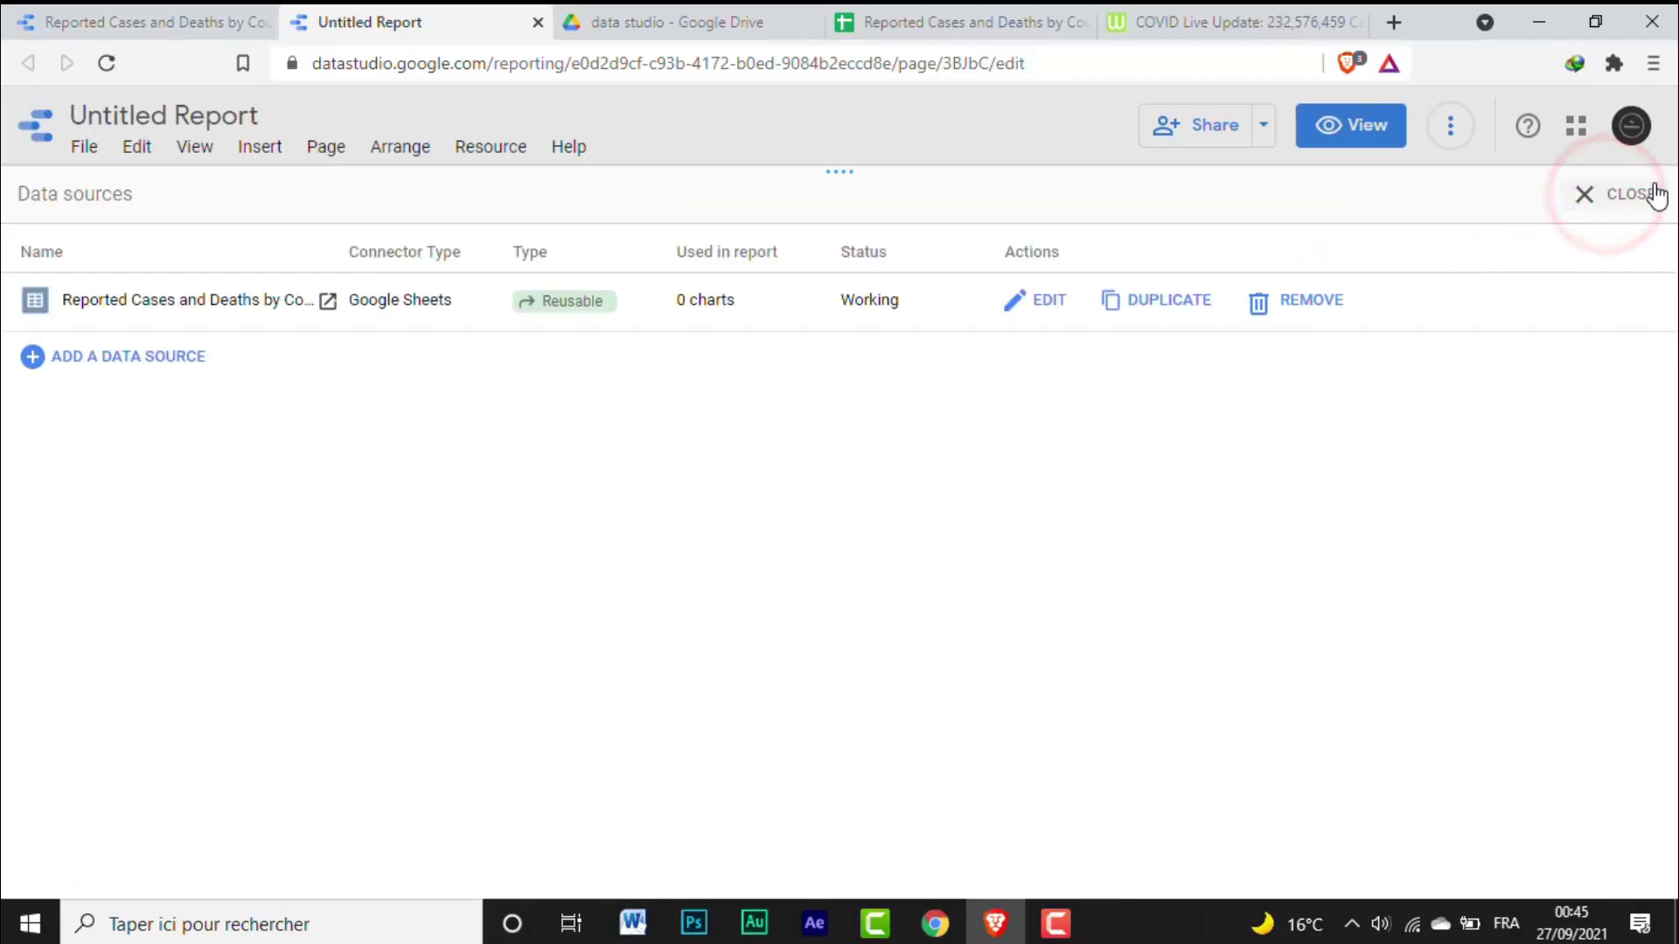
Step: Close the data source list and draw a full-width header rectangle along the upper edge of the report page
left_click(1649, 196)
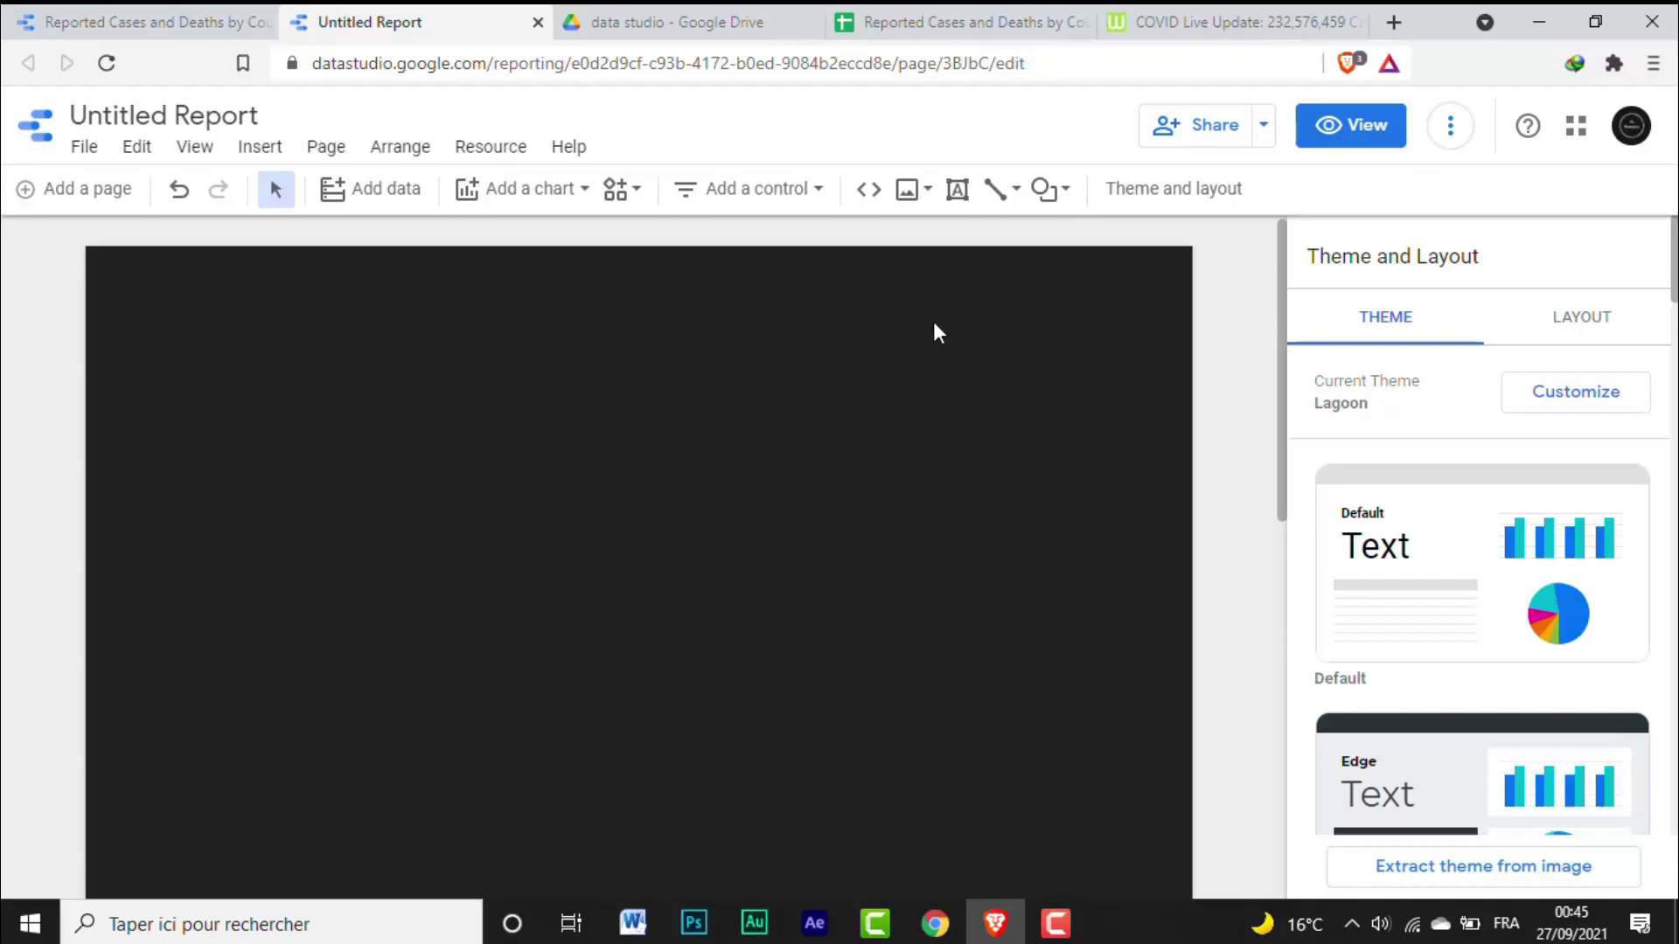
left_click(1067, 195)
left_click(1068, 229)
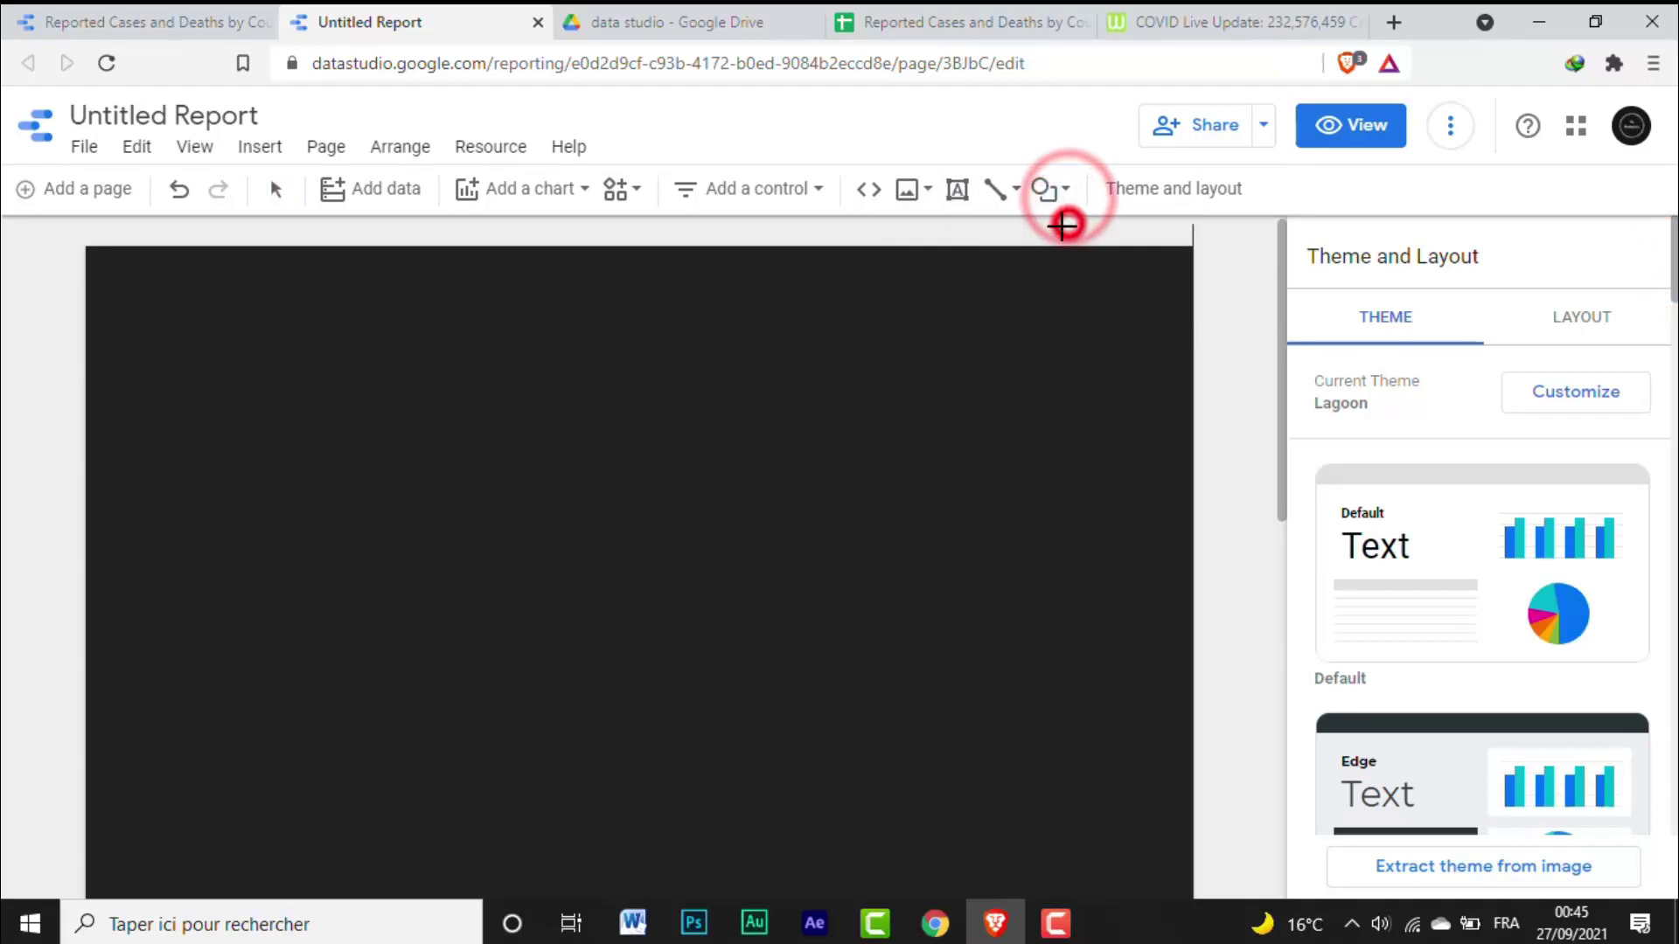
left_click_drag(82, 247, 1191, 378)
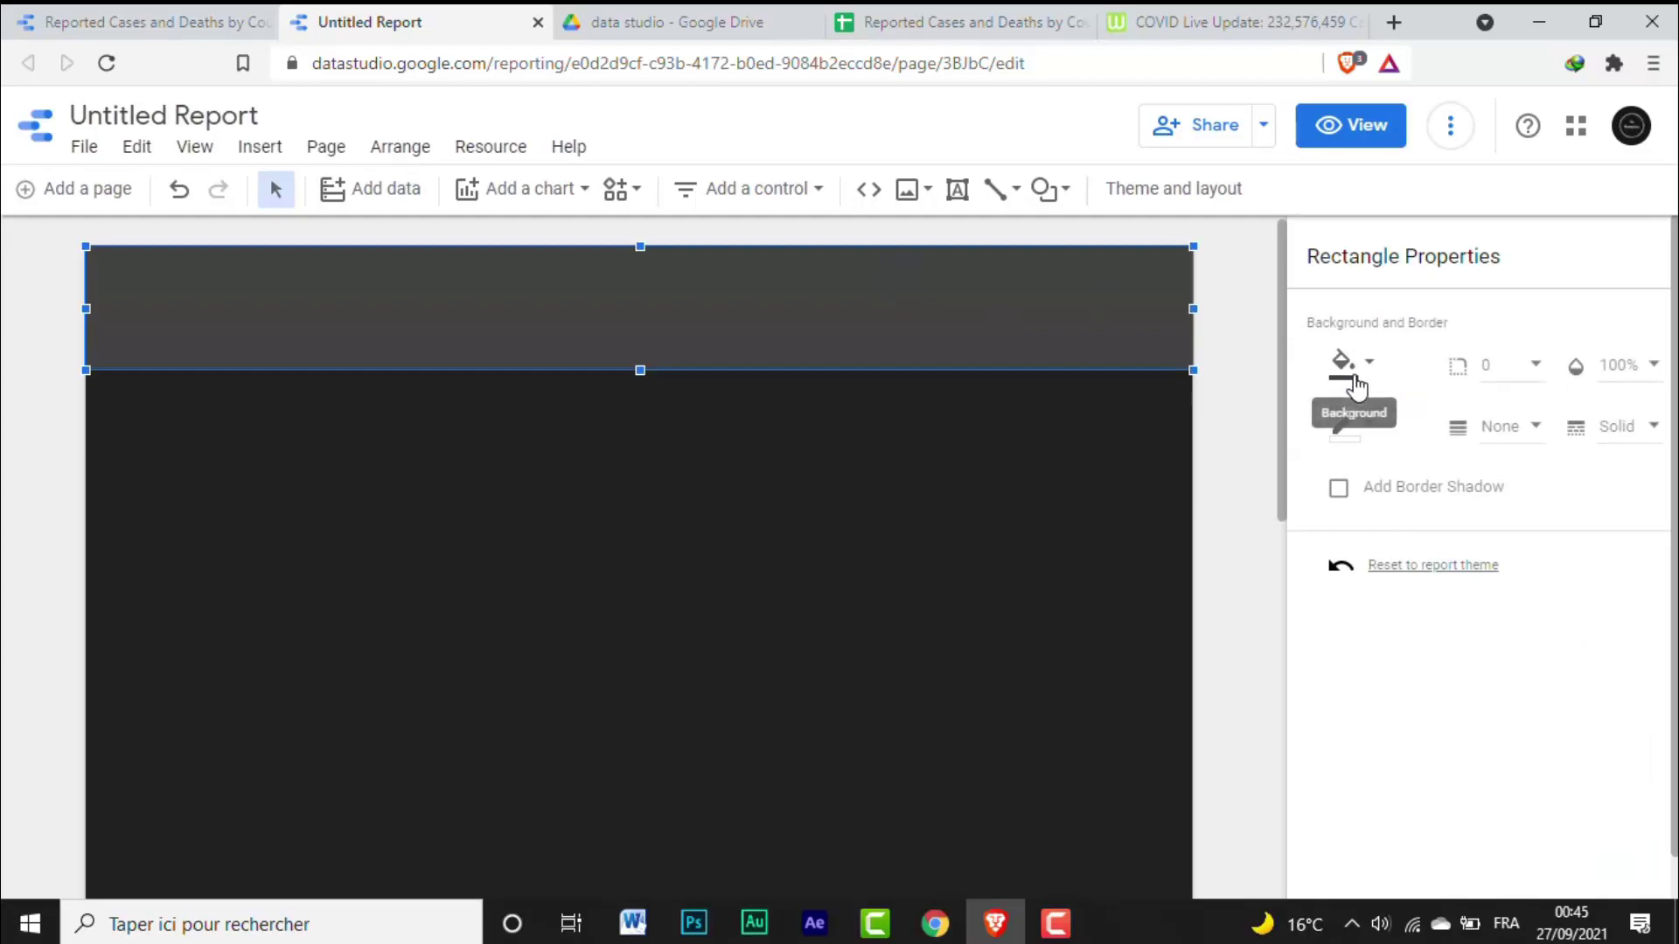
Step: Fill the header rectangle with the custom dark blue color #094c6d, keeping it flush with the page's upper edge
left_click(1354, 368)
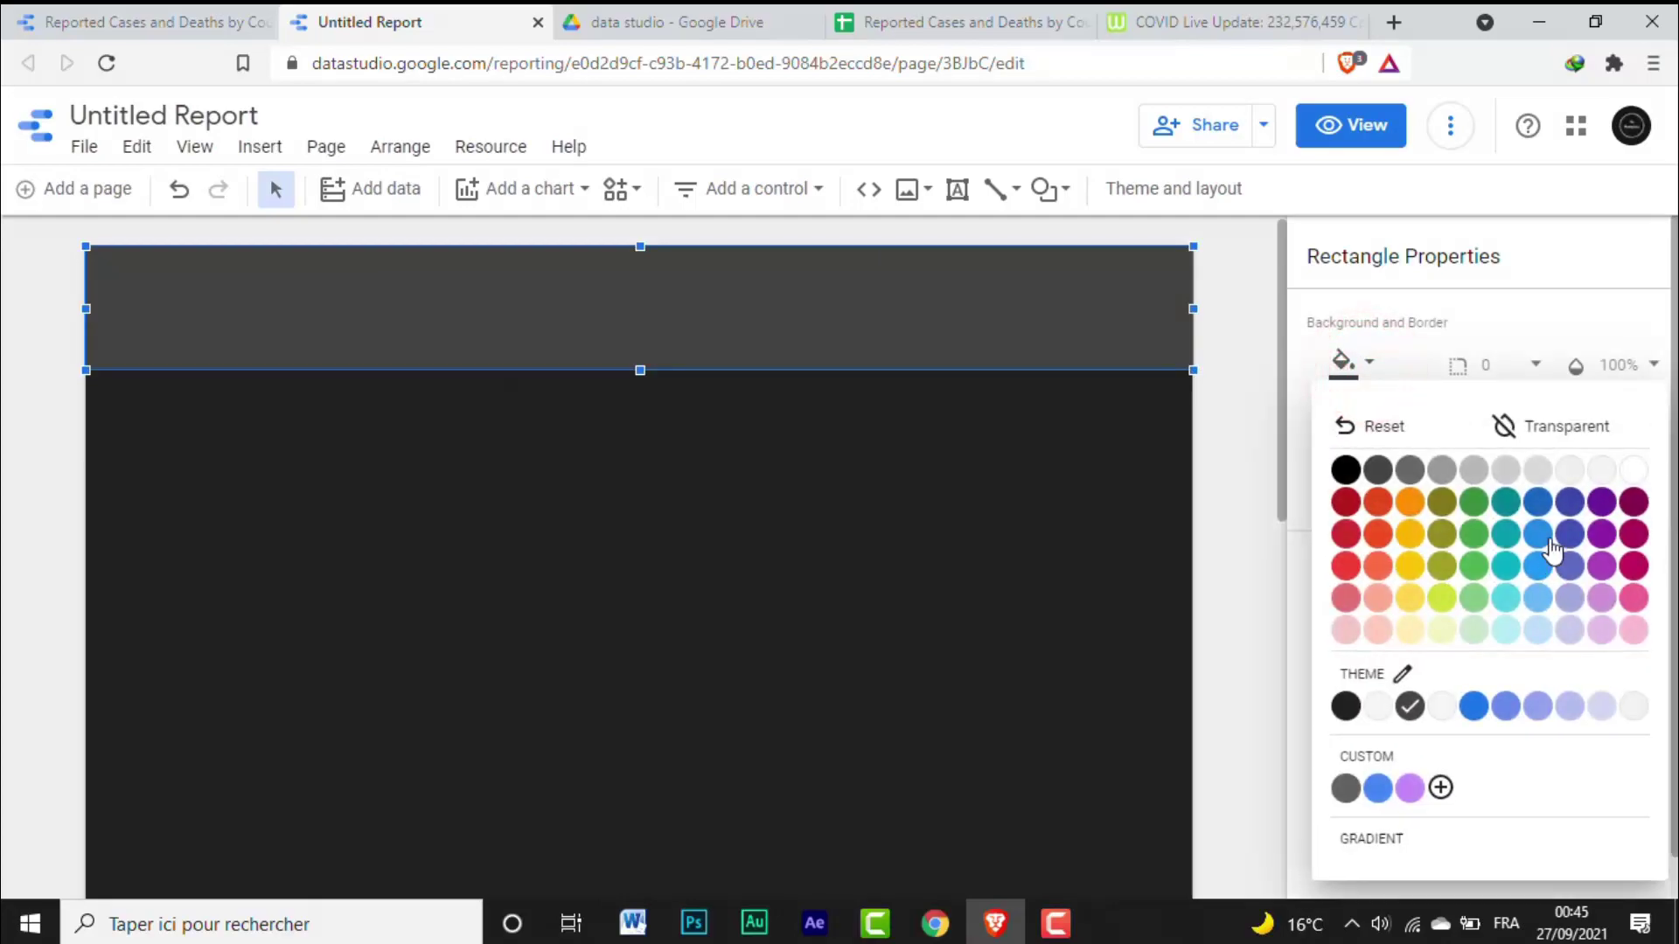
left_click(1441, 790)
left_click(1016, 448)
left_click_drag(1016, 457, 1015, 473)
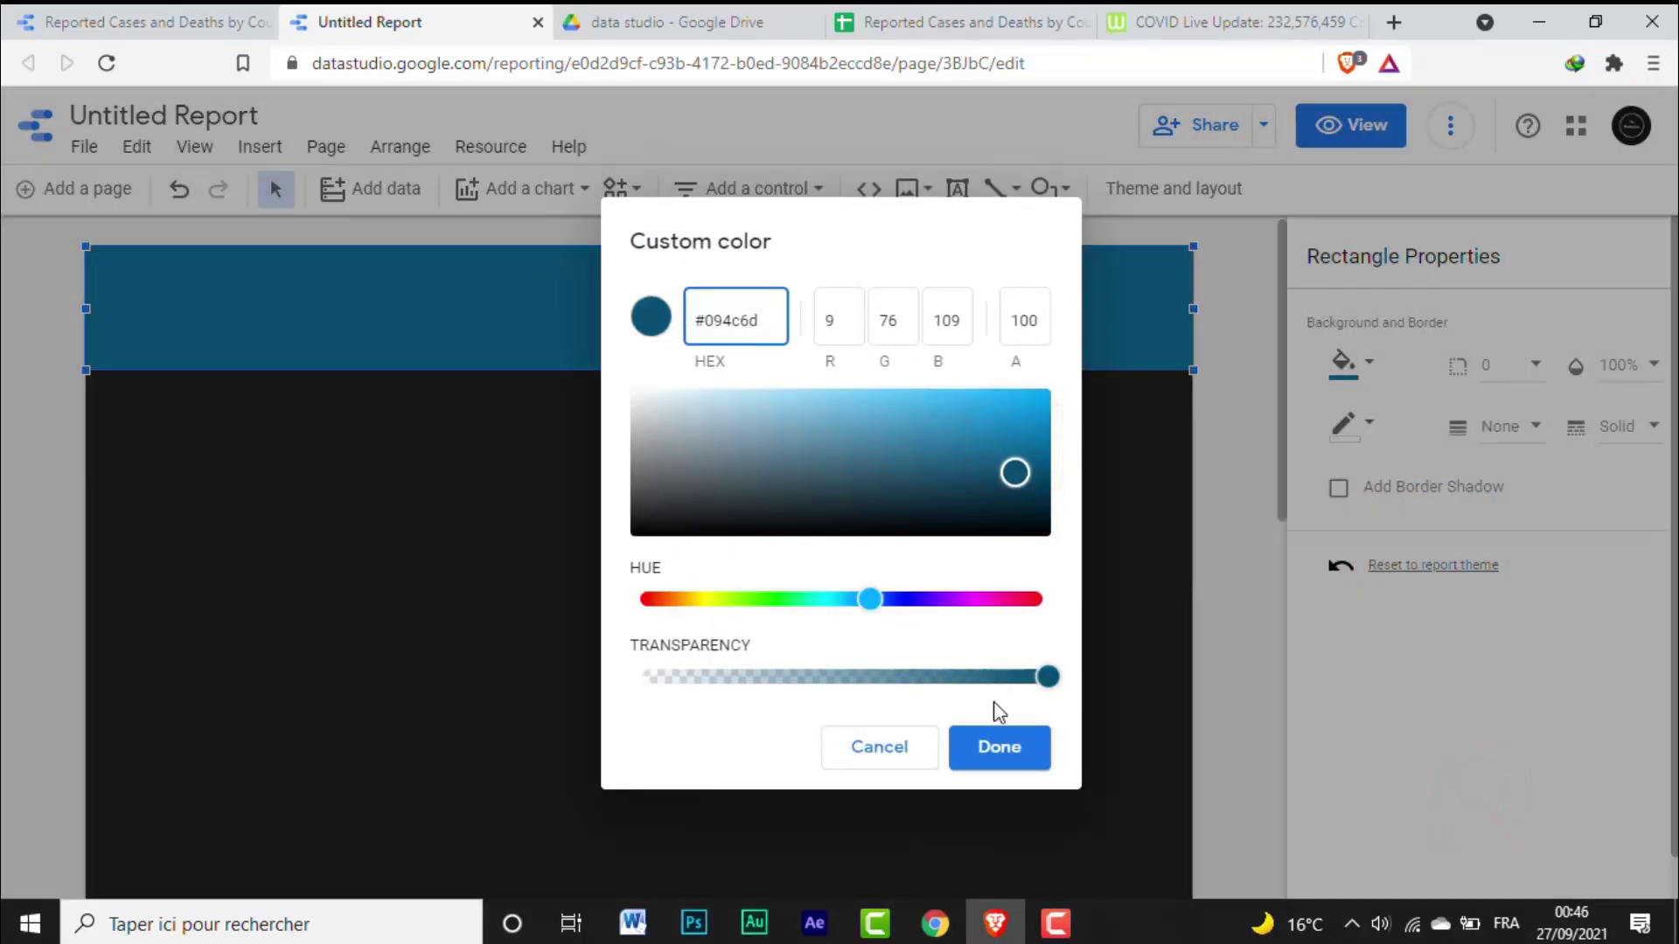
left_click(991, 747)
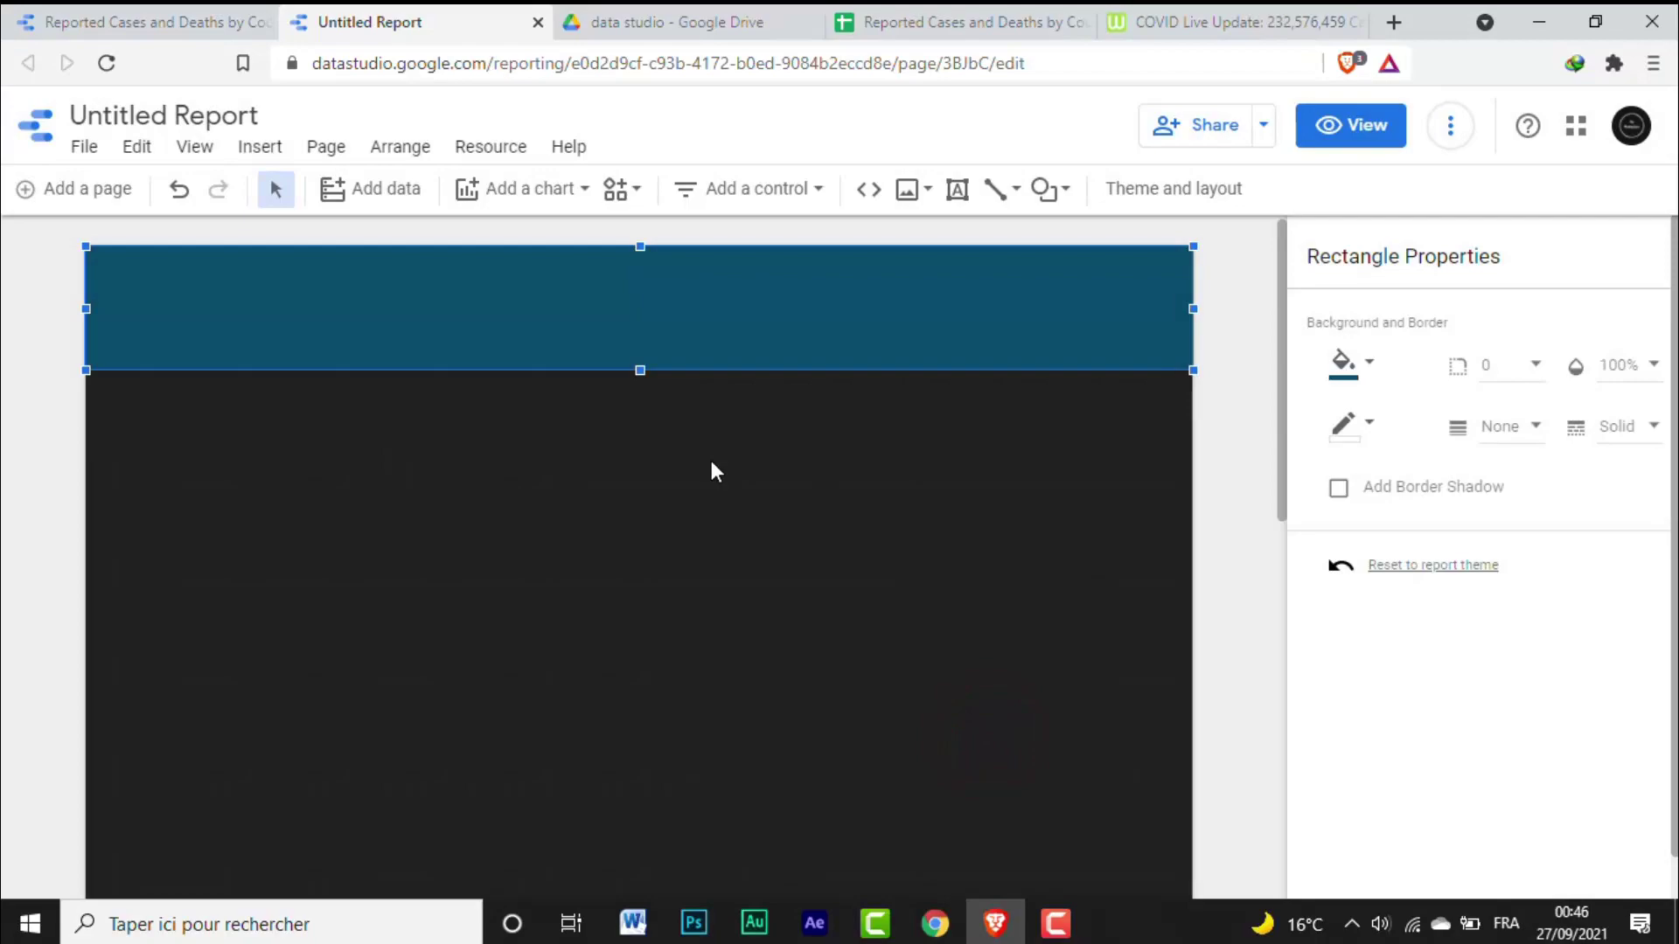
left_click(378, 313)
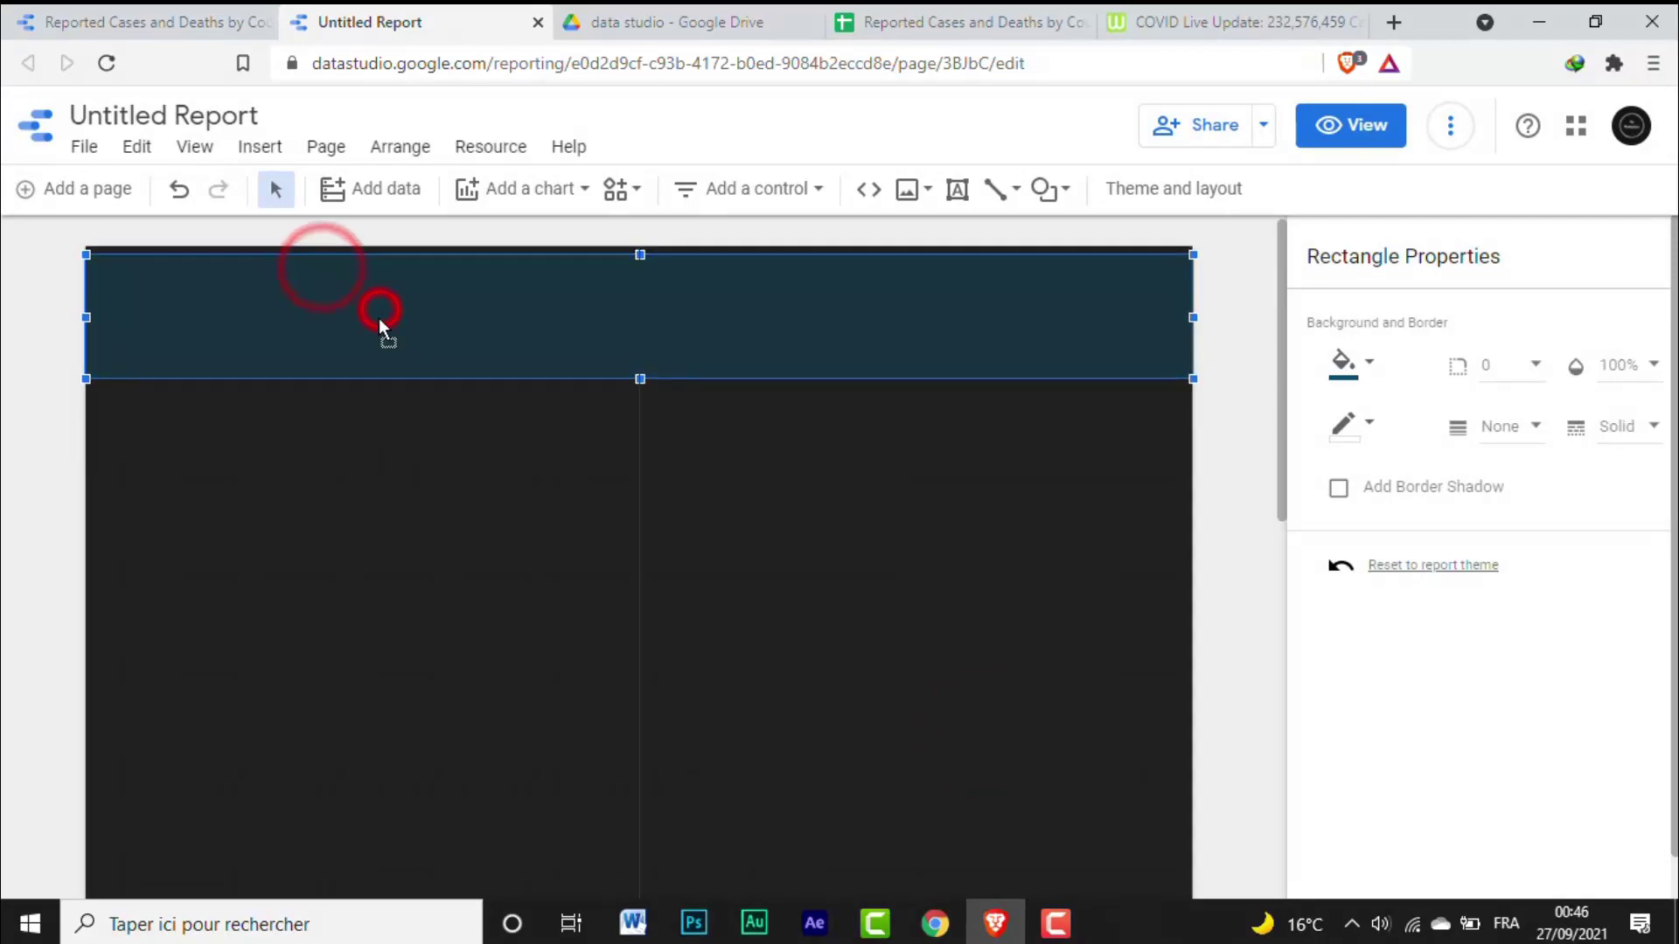
left_click(378, 313)
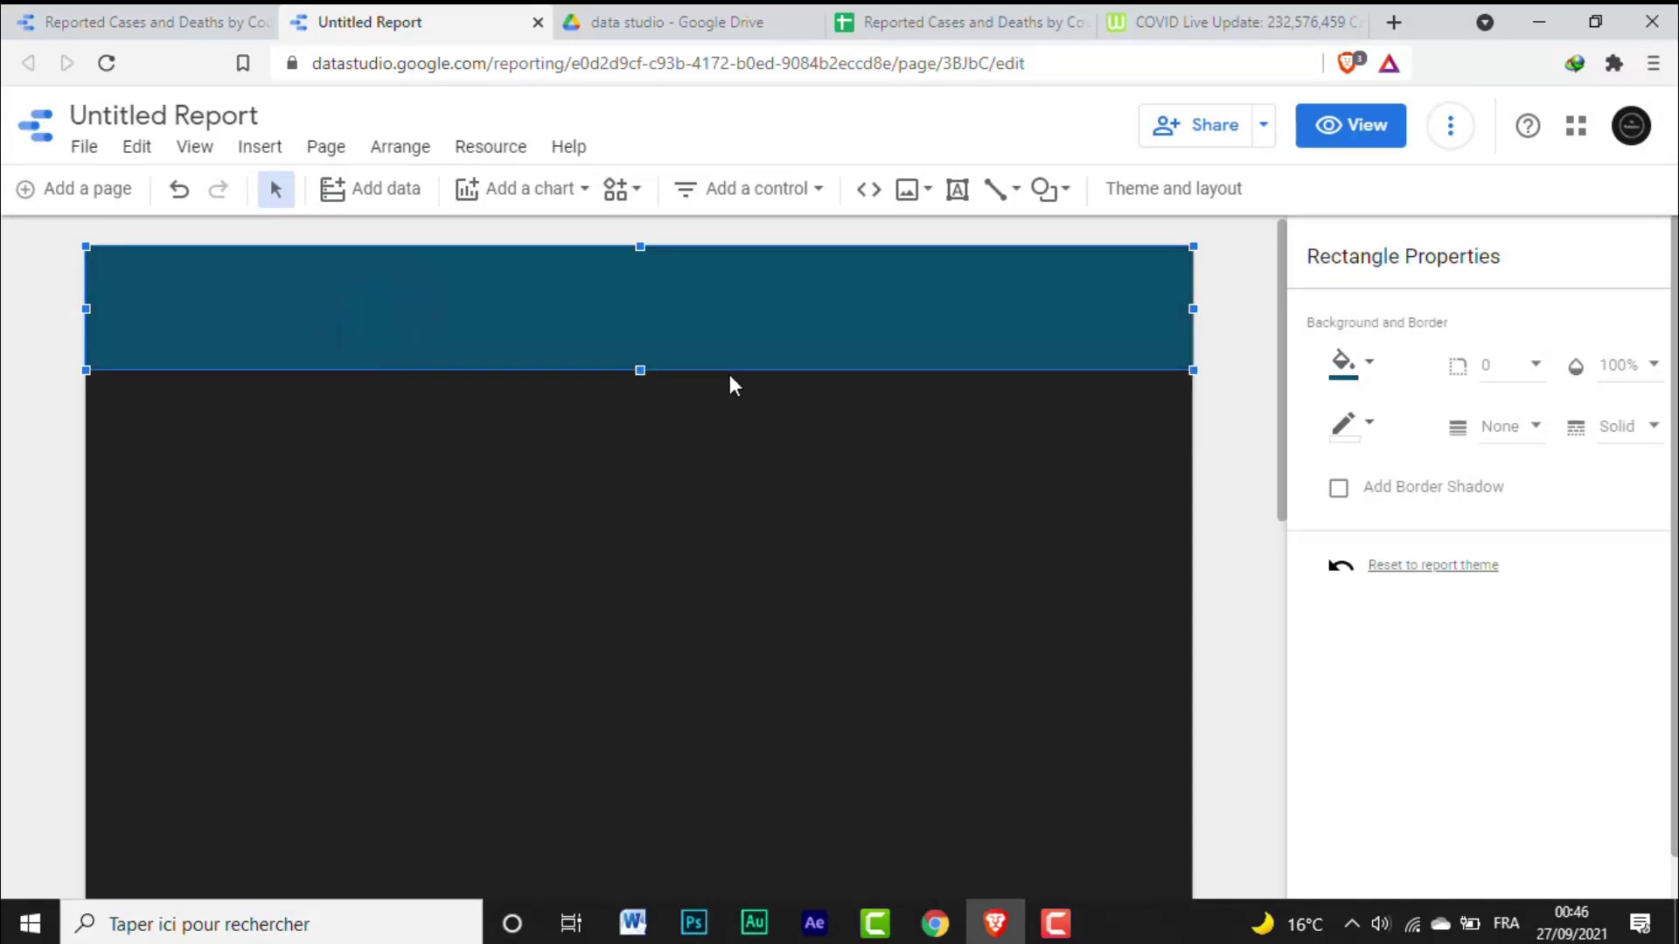
Step: Insert the owl-158414_1280.png image as a small logo at the left end of the header band
left_click(907, 189)
left_click(564, 253)
left_click(616, 548)
left_click_drag(699, 434, 164, 297)
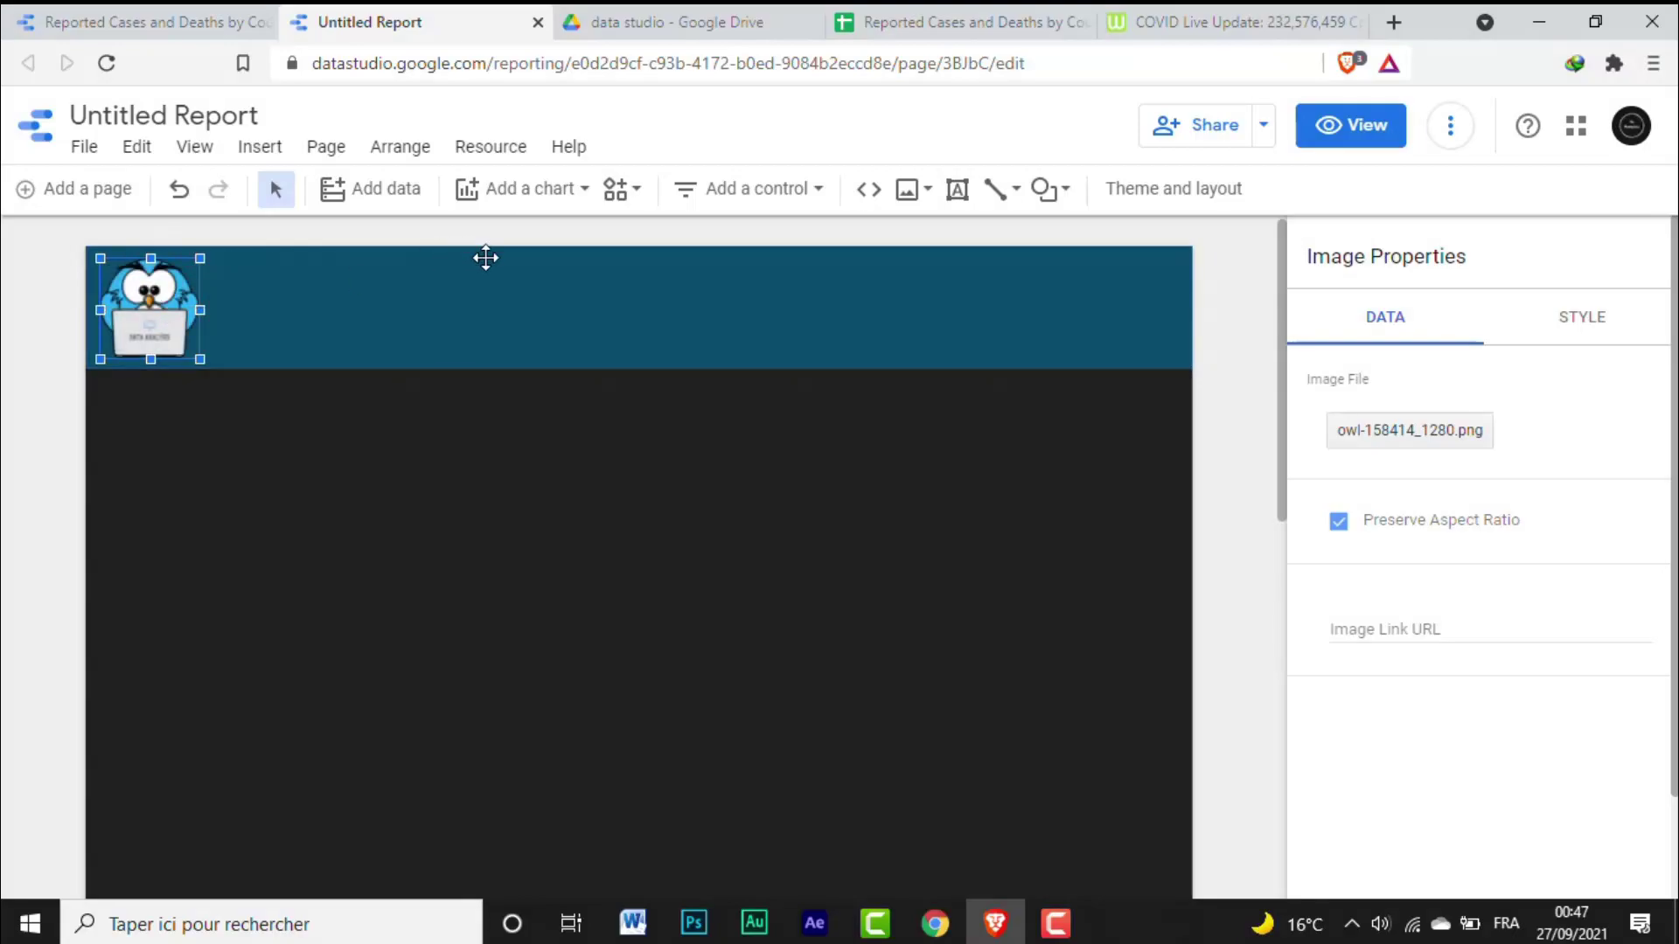
Step: Add a text box beside the logo in the header reading FIRST RAPPORT DATA ANALYSIS CHANNEL
left_click(493, 286)
left_click(957, 189)
left_click_drag(218, 267, 932, 312)
type("F")
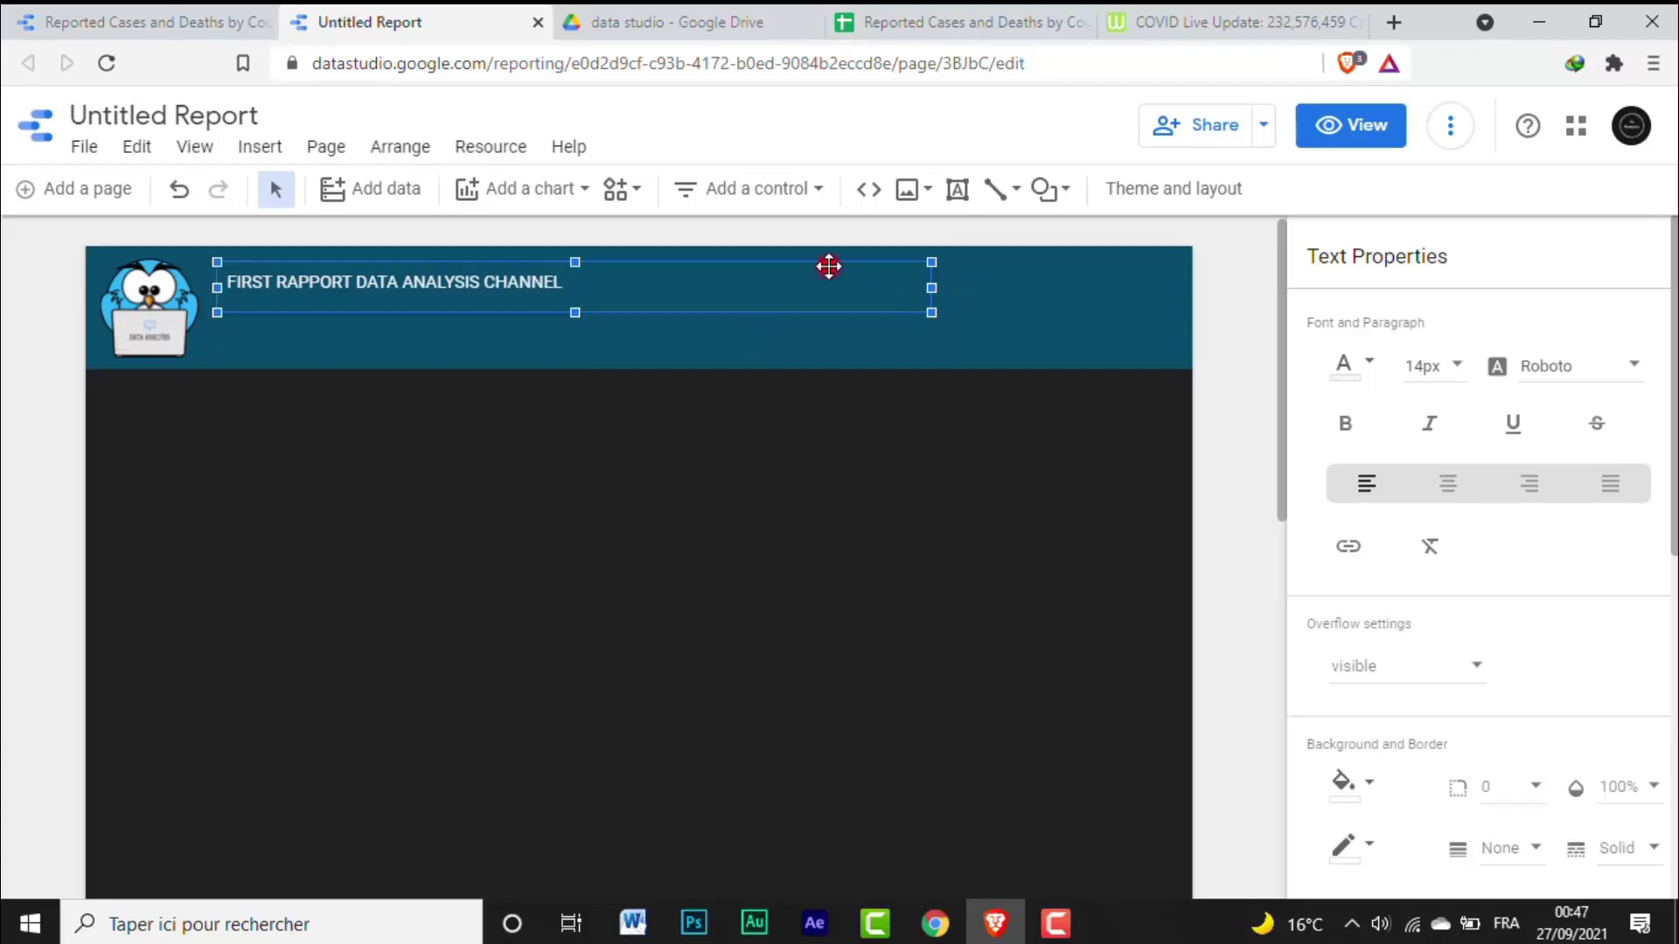
Step: Format the header title as 32px Impact and move it close beside the logo on a single line
left_click(1445, 378)
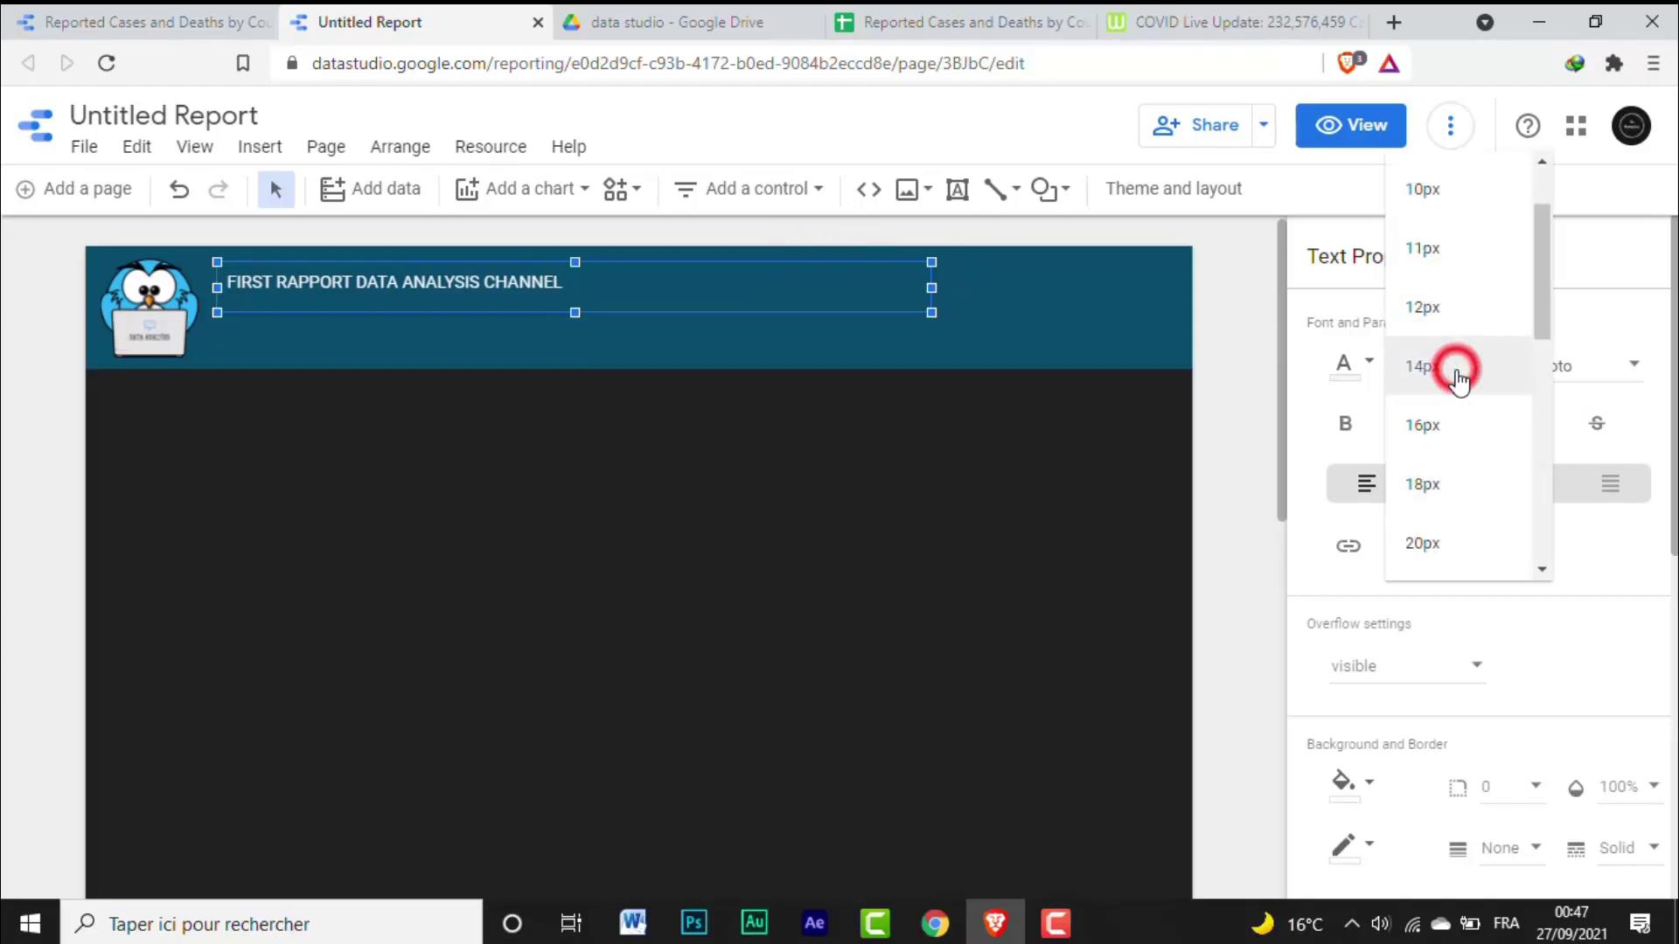
left_click(1544, 568)
left_click(1451, 537)
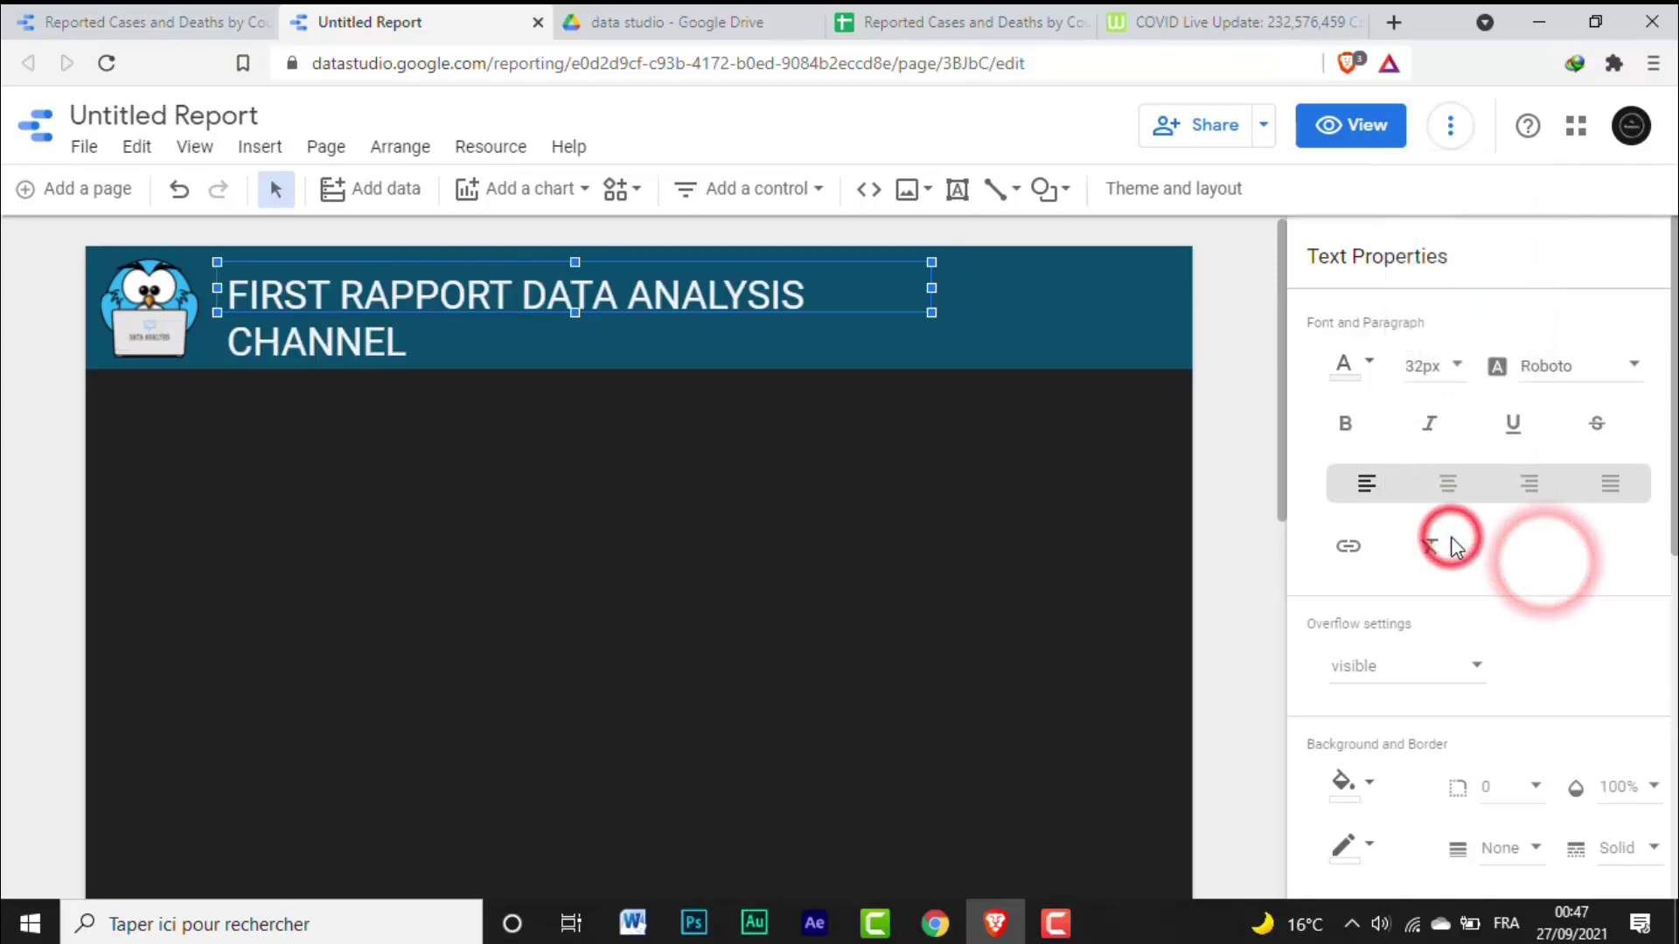
left_click(1613, 365)
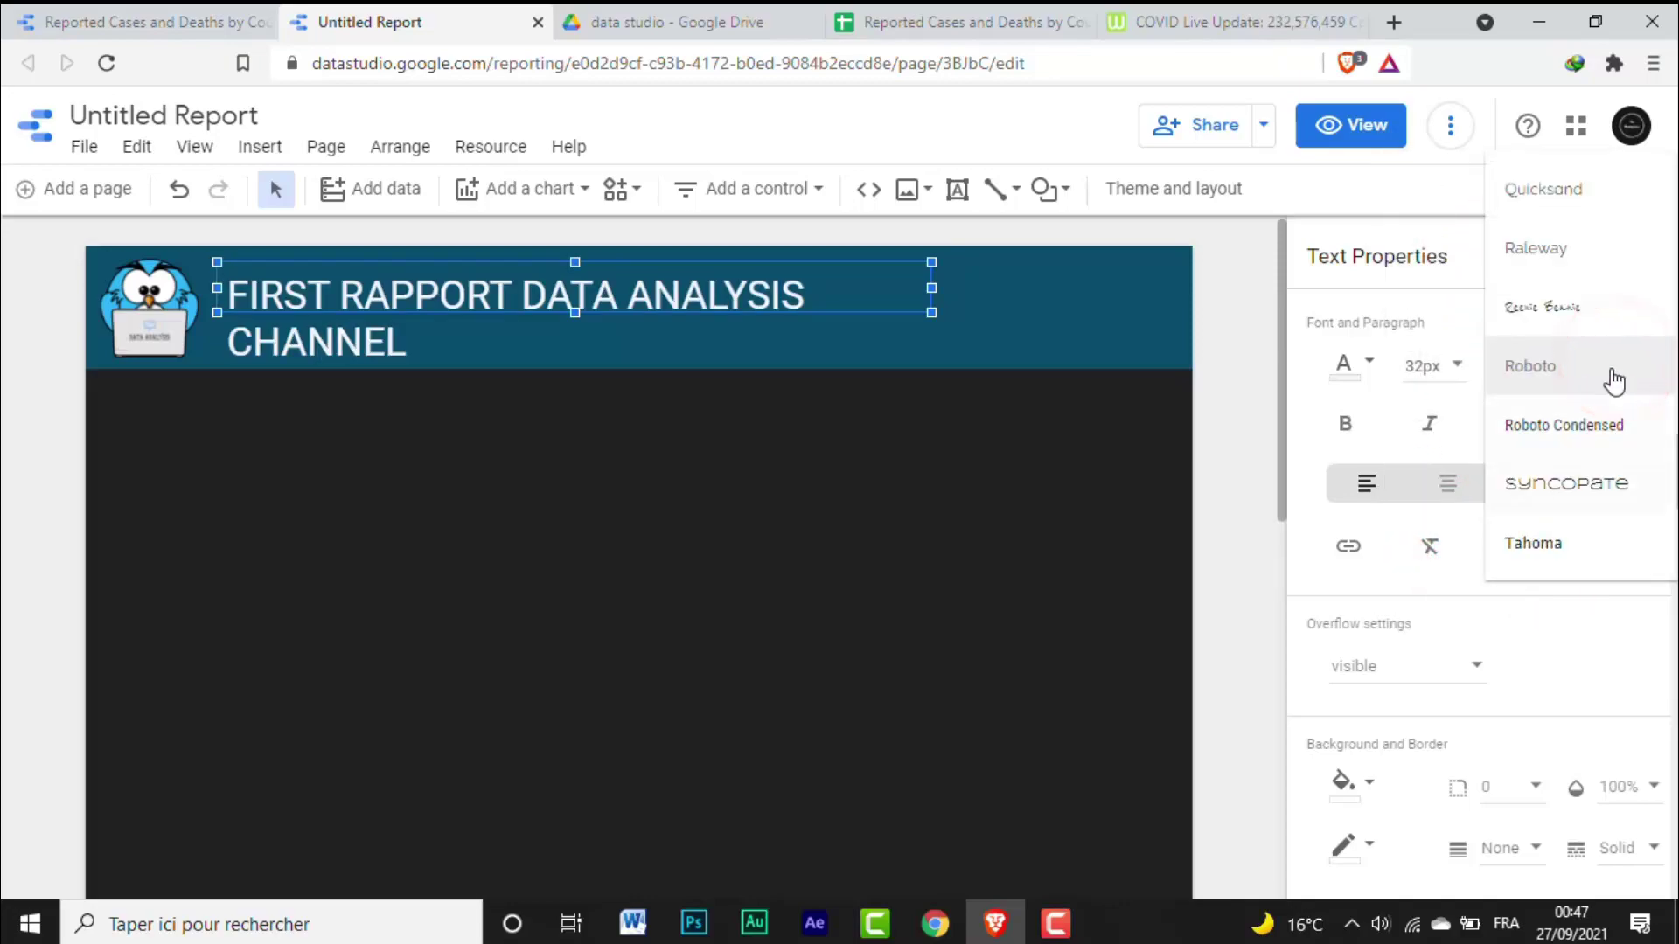
scroll(1600, 361, "up", 4)
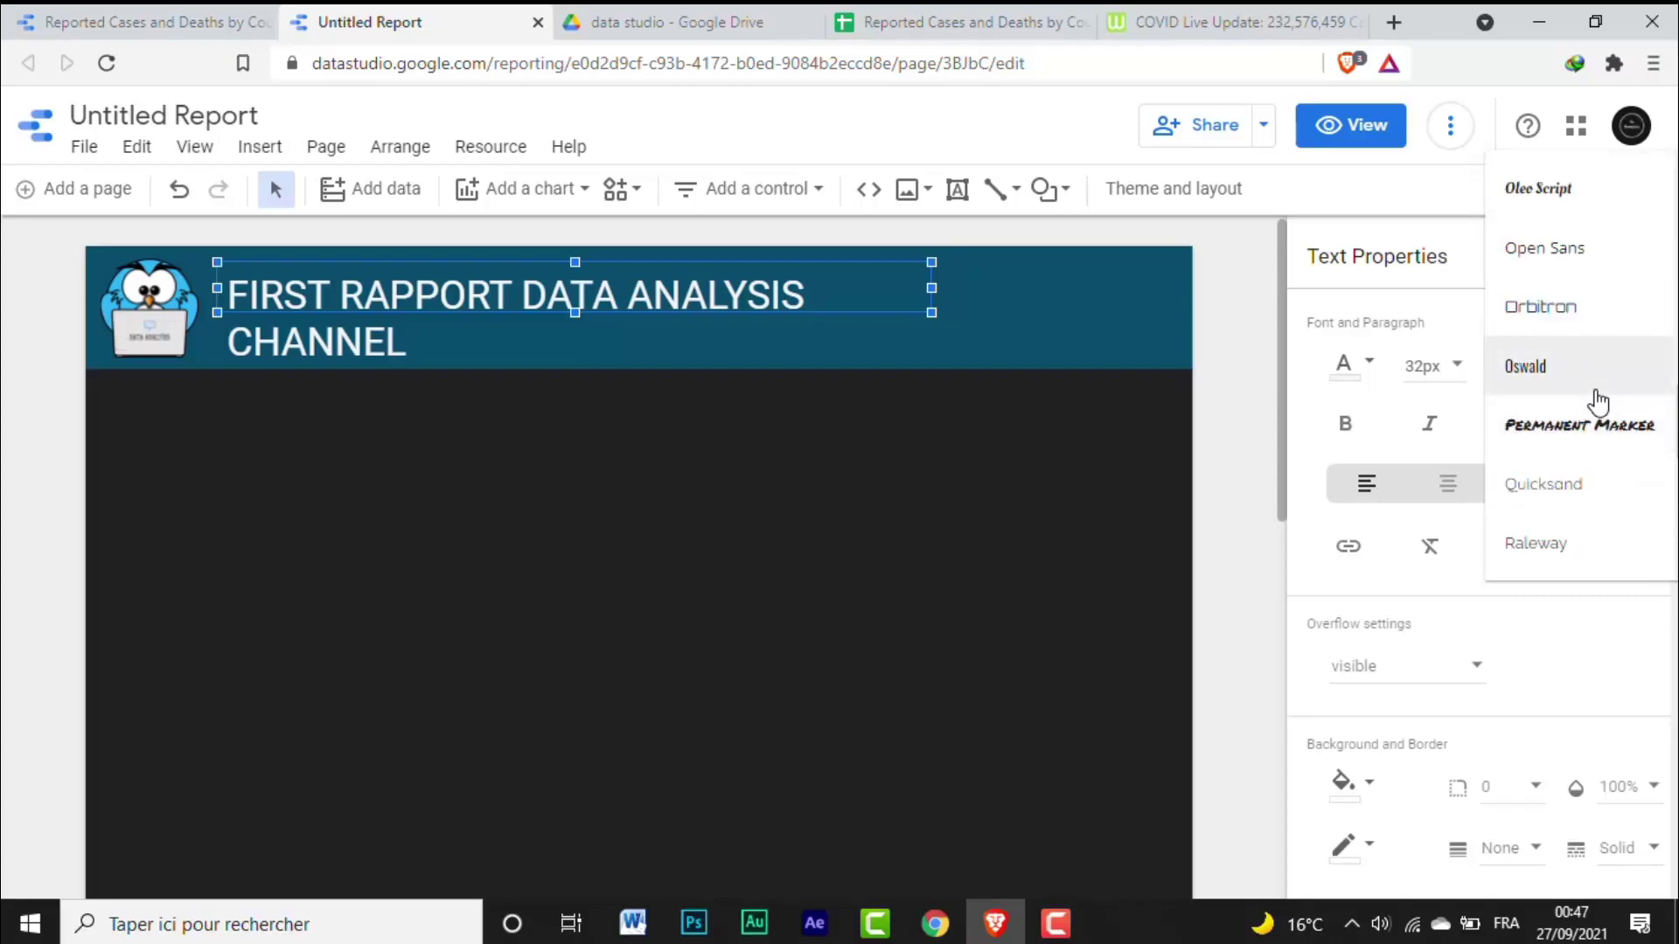
scroll(1592, 402, "up", 3)
left_click(1577, 203)
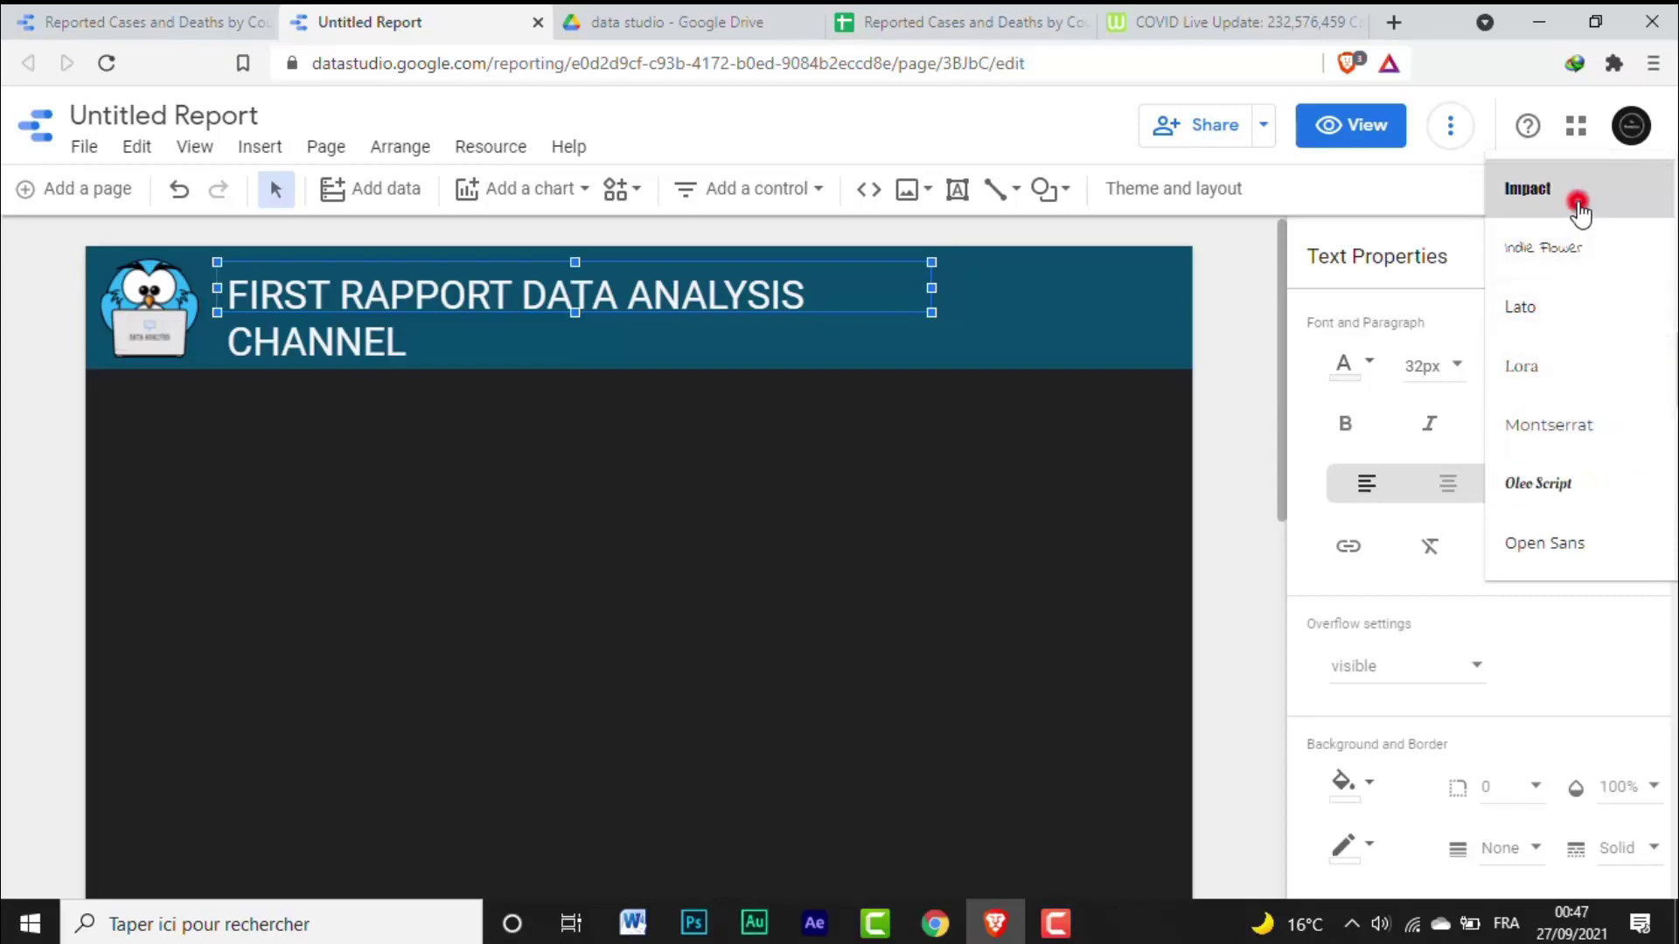
left_click_drag(574, 262, 524, 281)
left_click(390, 330)
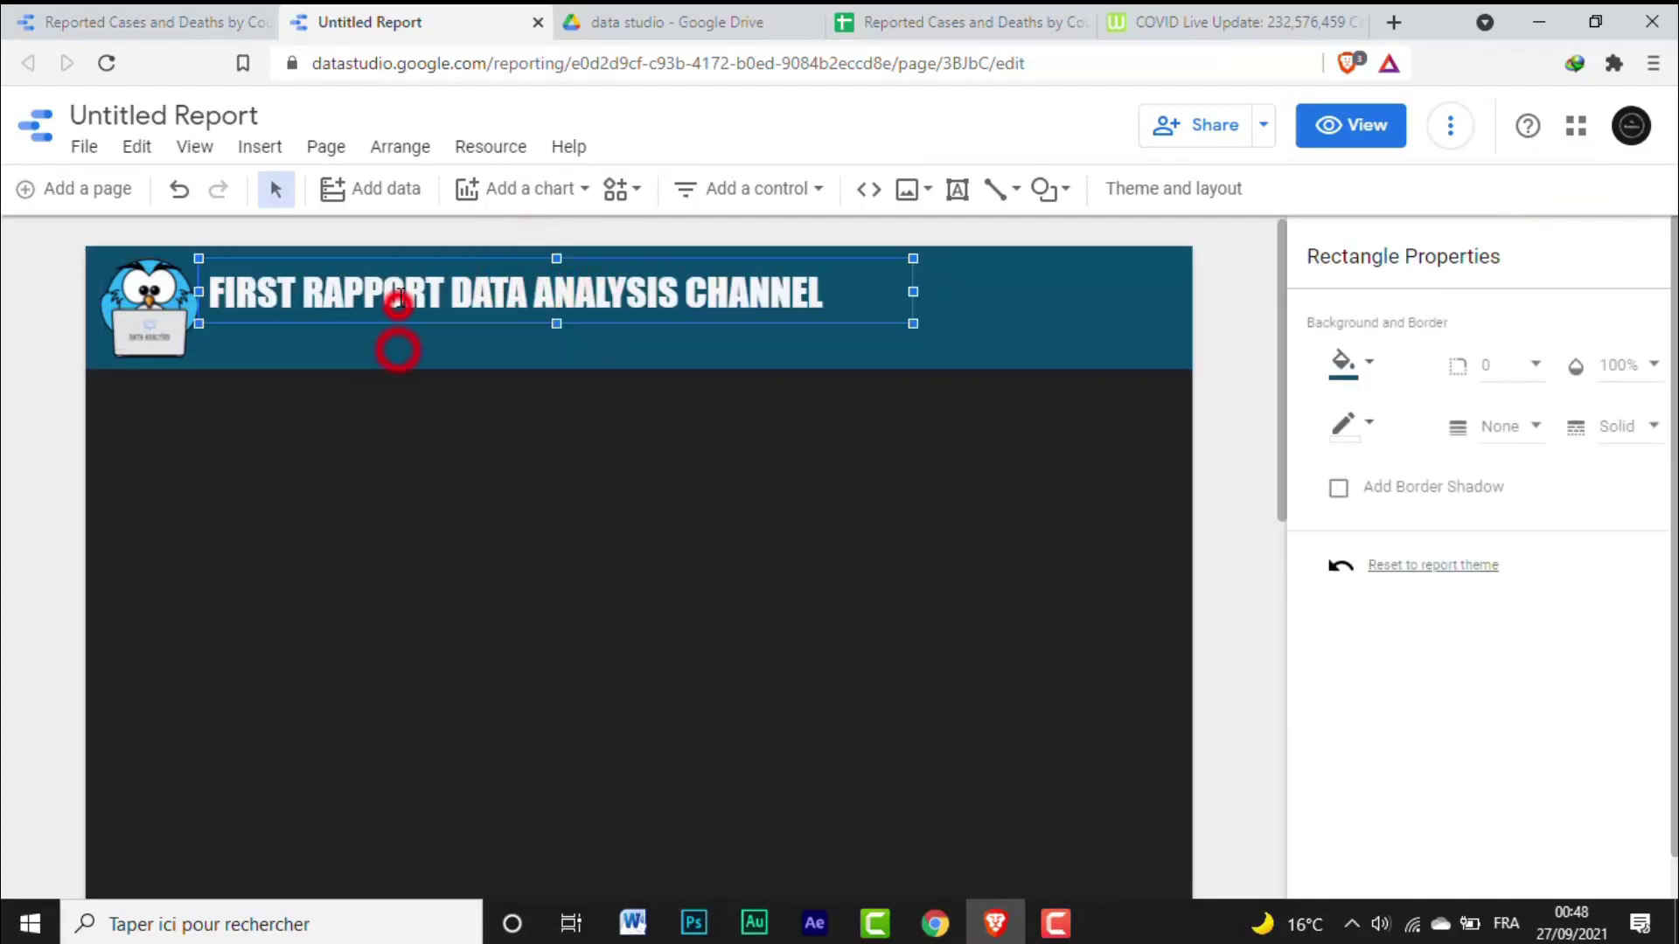
Step: Add a second text box beneath the title reading Dashboard Coronavirus (covid 19): Reported Cases and Deaths
key("Escape")
left_click(968, 192)
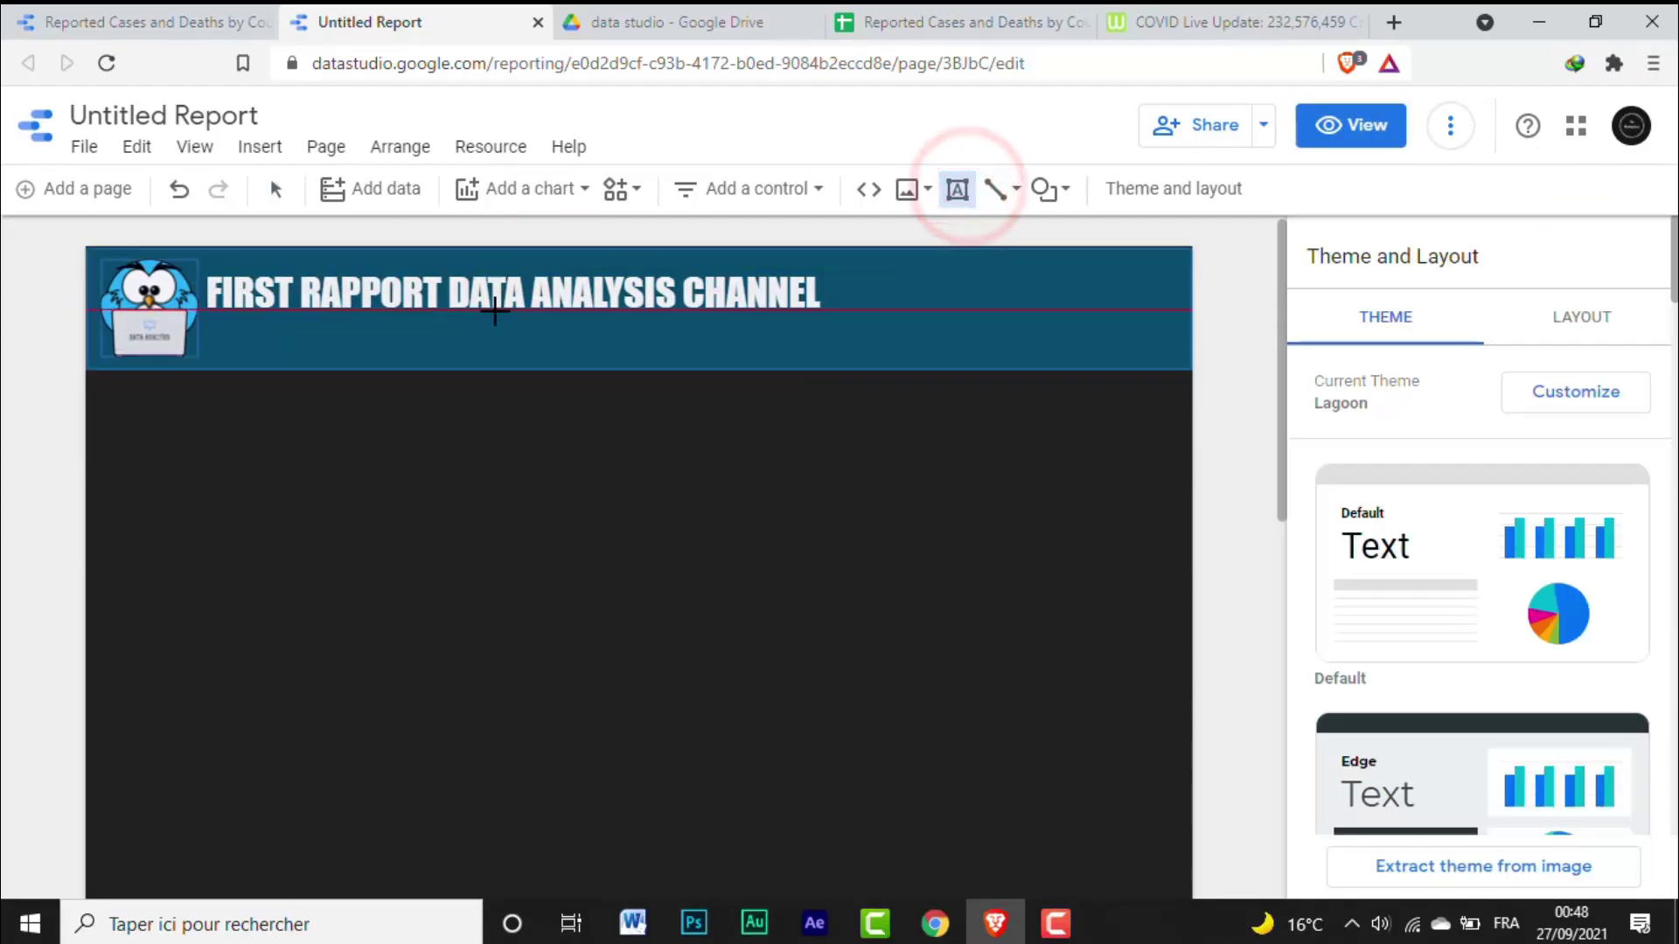
left_click_drag(225, 323, 1000, 372)
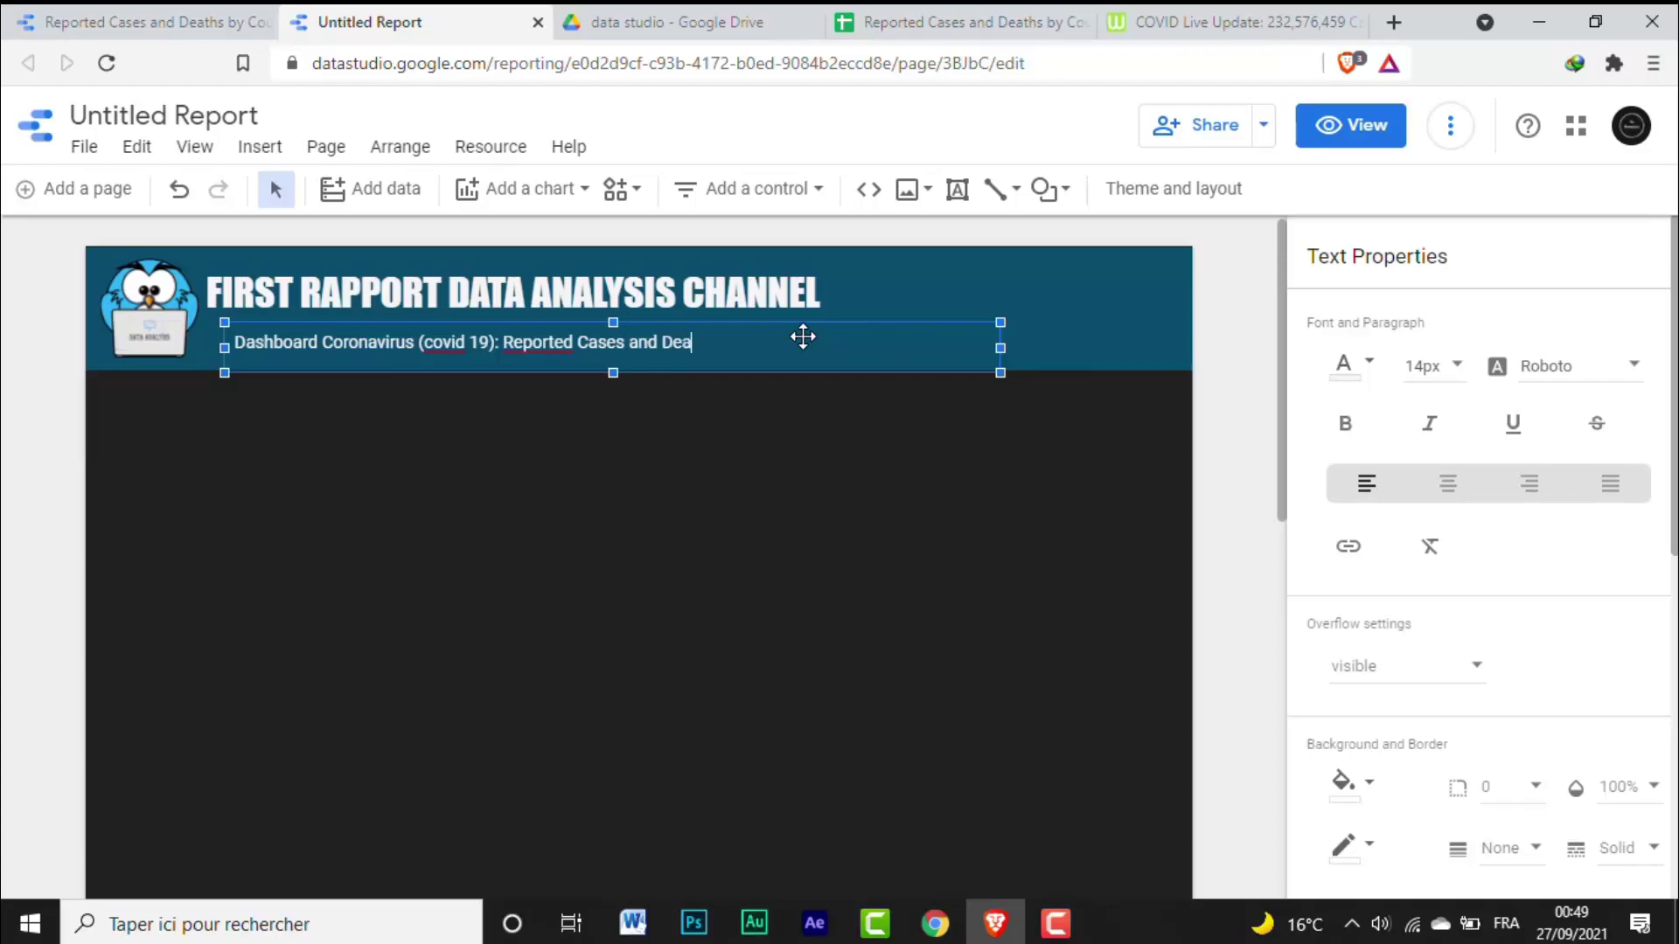
left_click_drag(726, 327, 711, 317)
Step: Format the subtitle as 20px Roboto Condensed and align it directly beneath the header title
left_click(1443, 365)
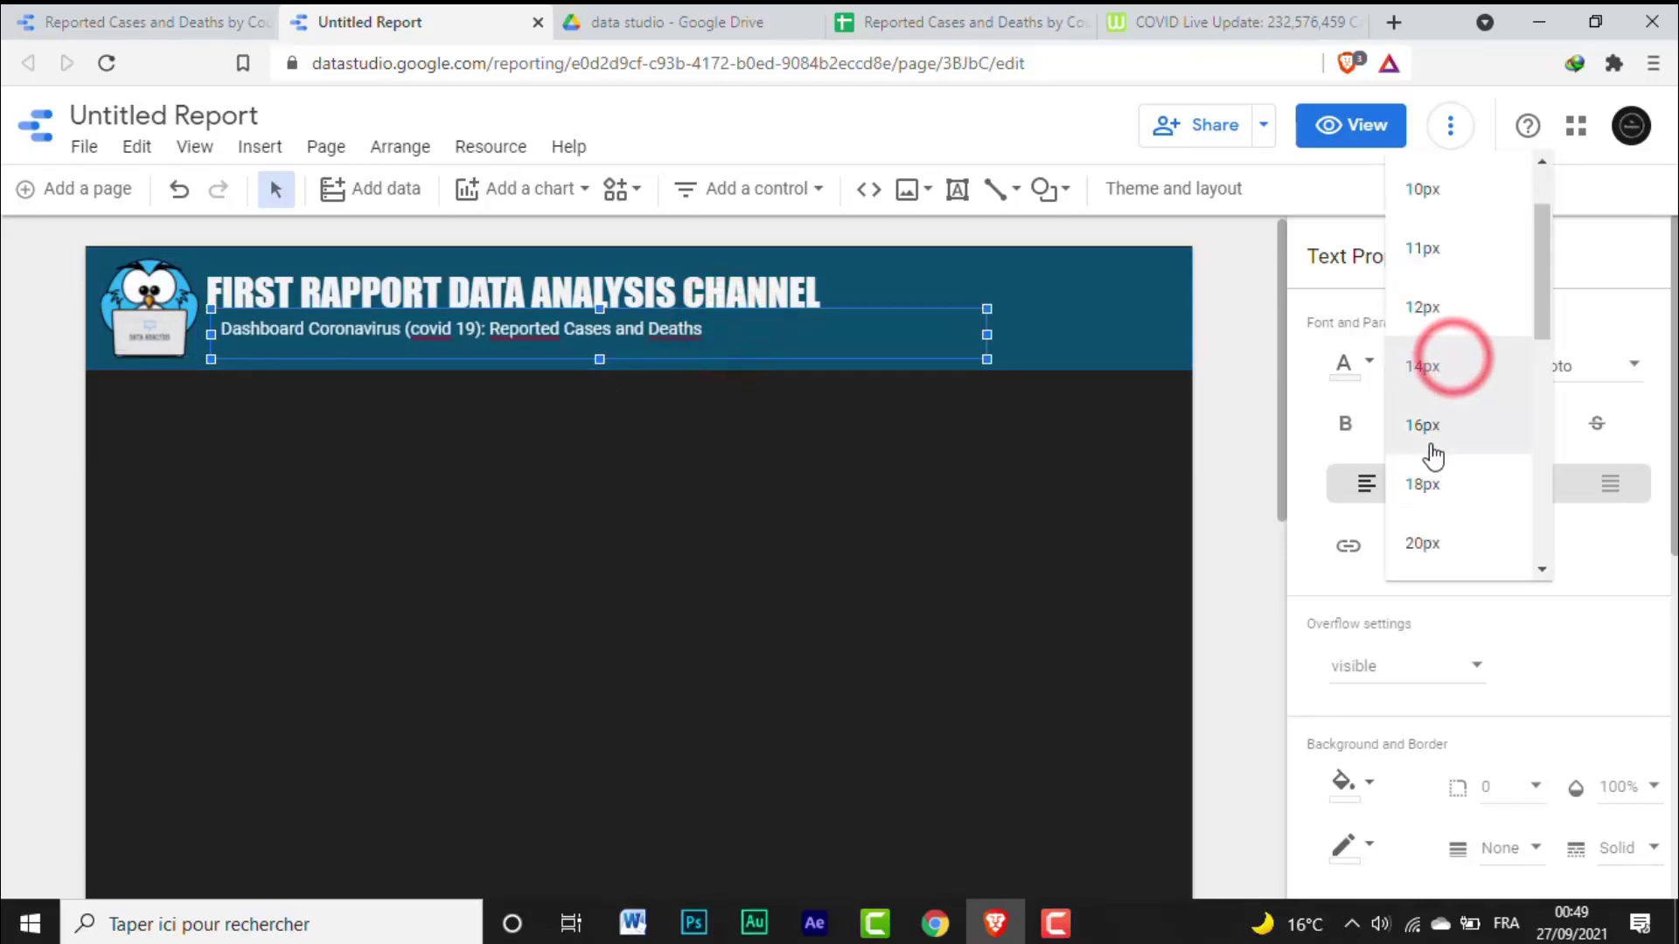
left_click(1434, 543)
left_click(1617, 361)
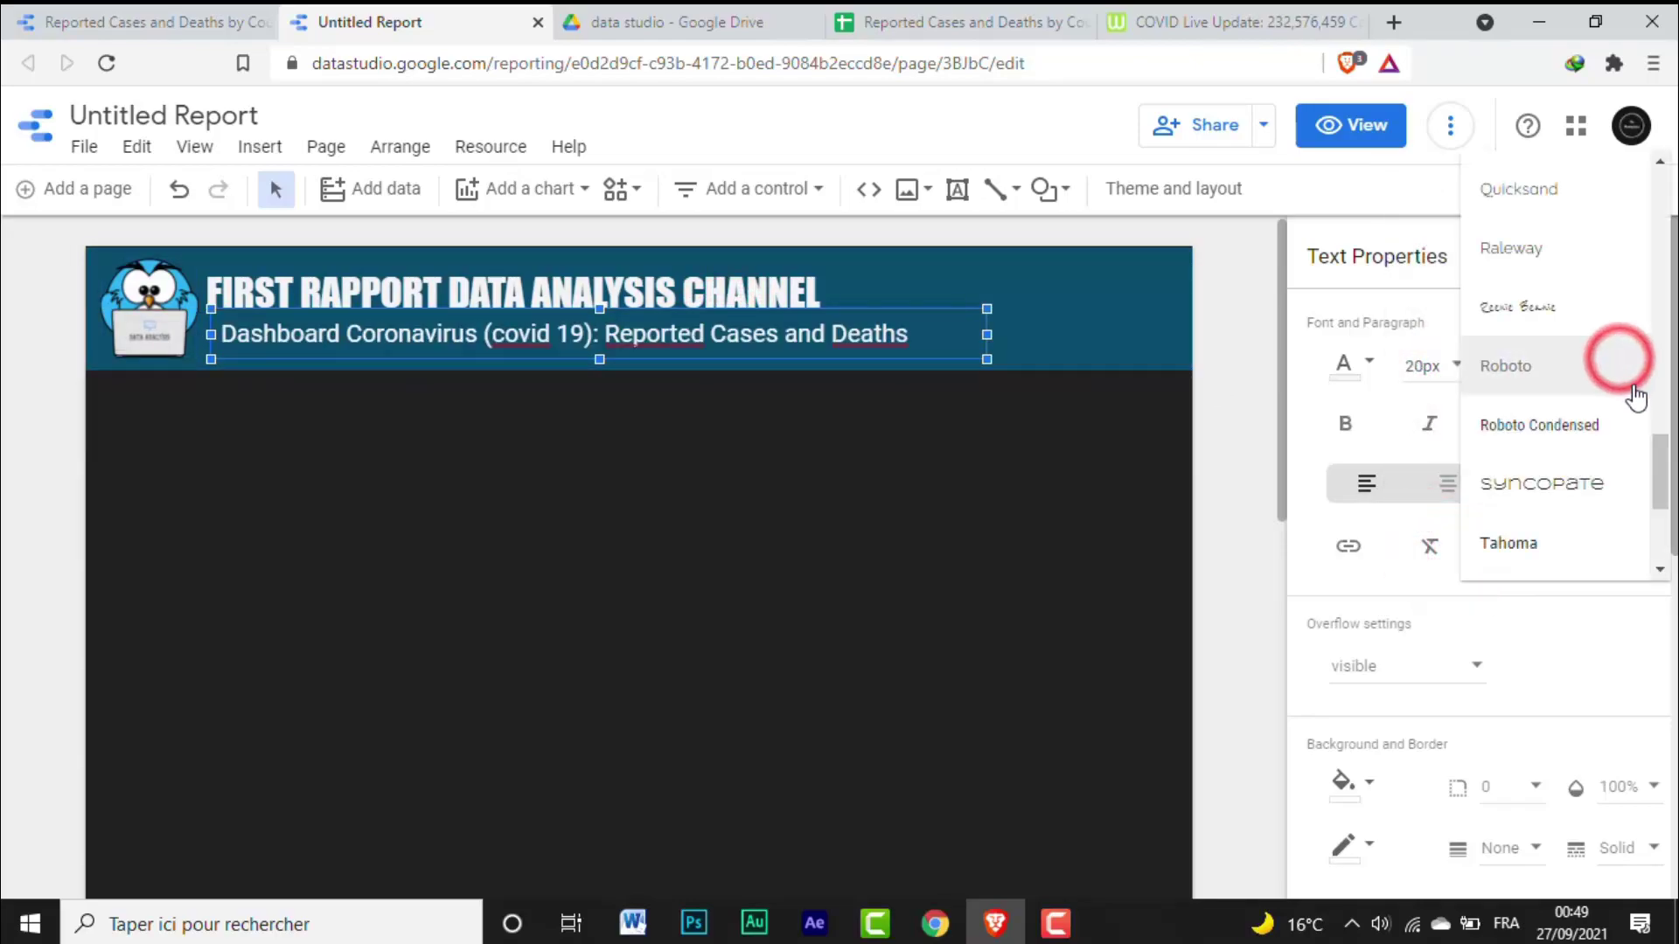
left_click(1615, 411)
left_click_drag(910, 311, 908, 311)
left_click(938, 405)
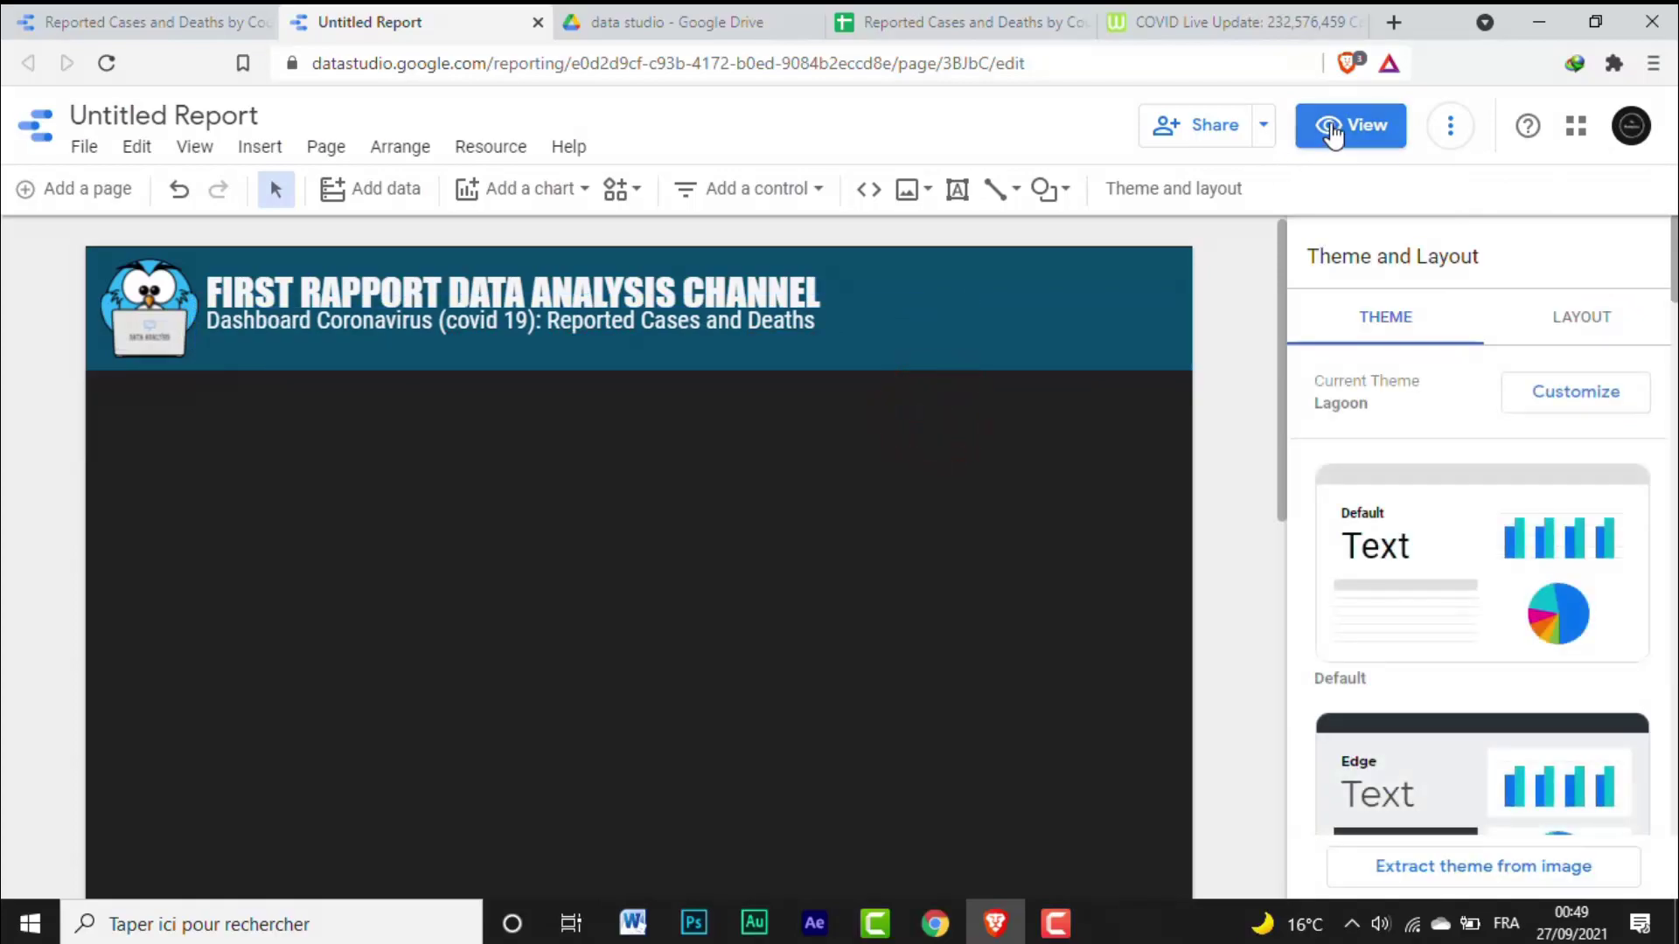
Step: Preview the report header in view mode and return to editing
left_click(1330, 130)
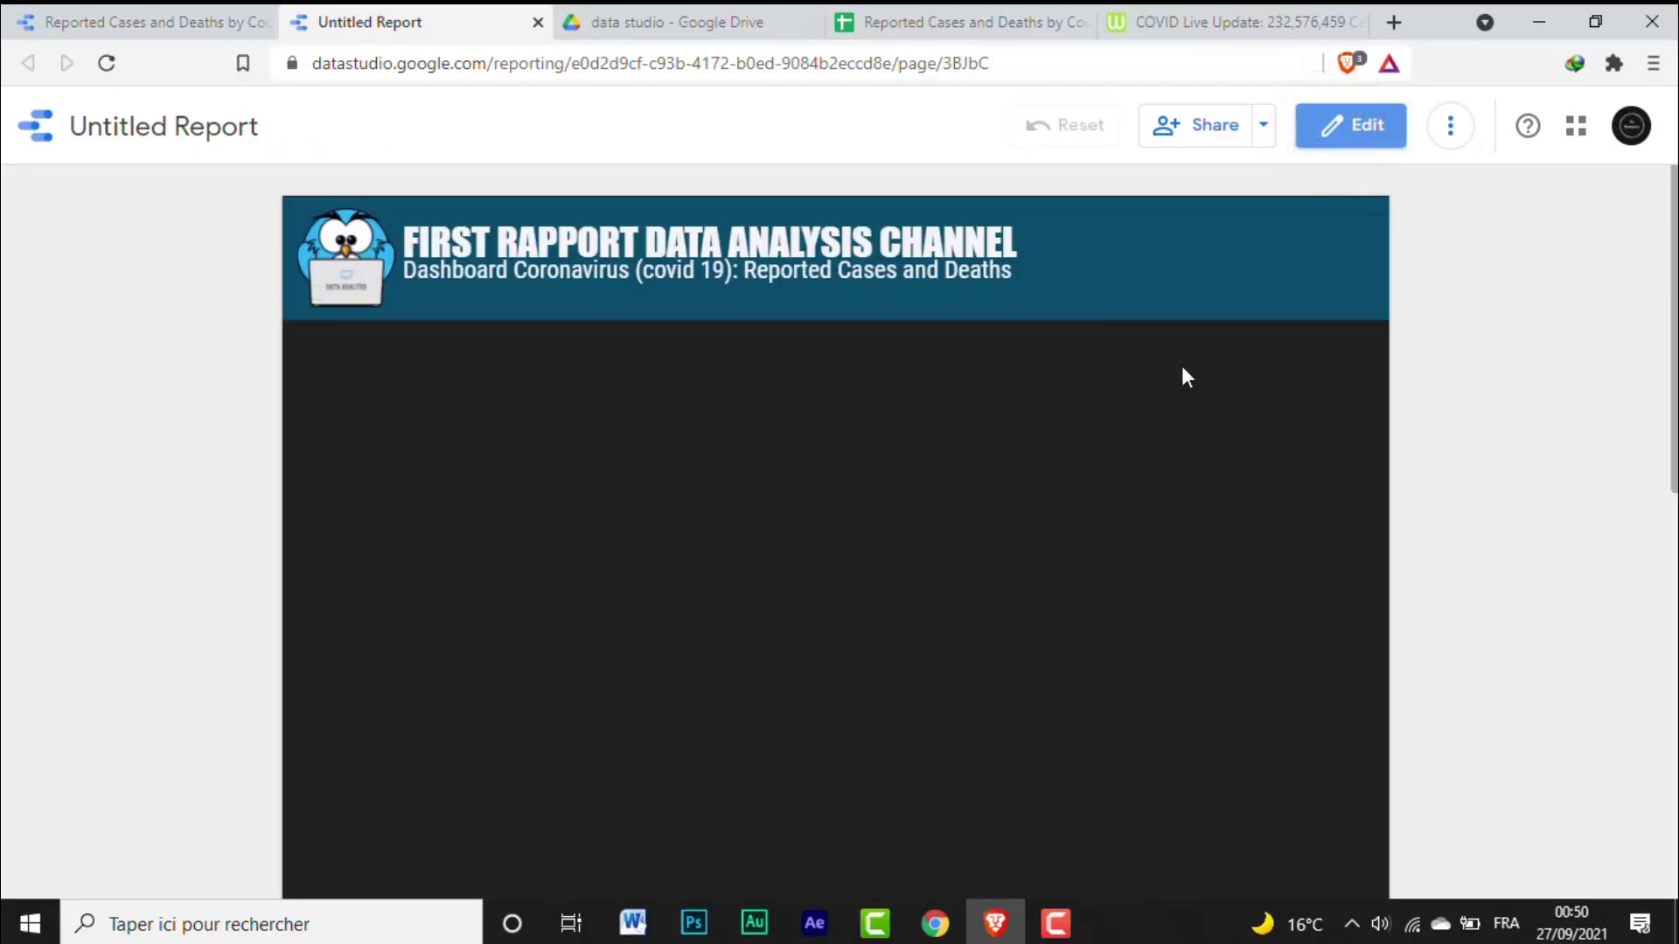
left_click(1331, 131)
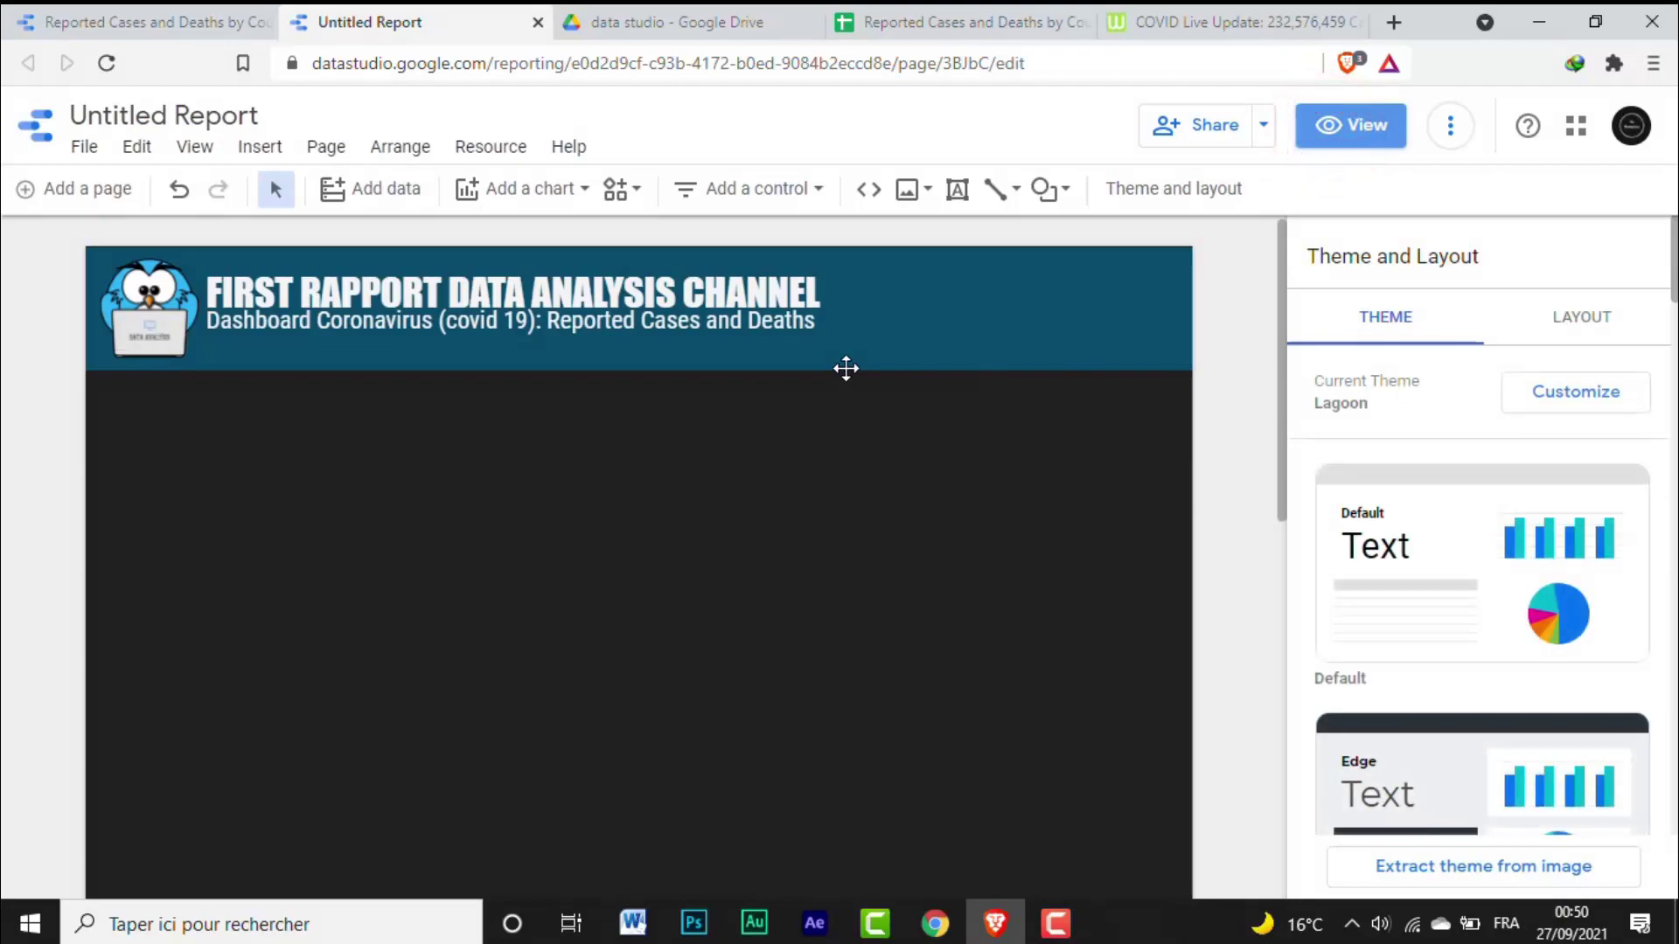
left_click(734, 322)
Step: Draw a thin rectangle strip just below the header, spanning a little over half the page width from the left margin
left_click(1067, 190)
left_click(1071, 243)
left_click_drag(101, 381, 704, 443)
left_click_drag(612, 403, 606, 390)
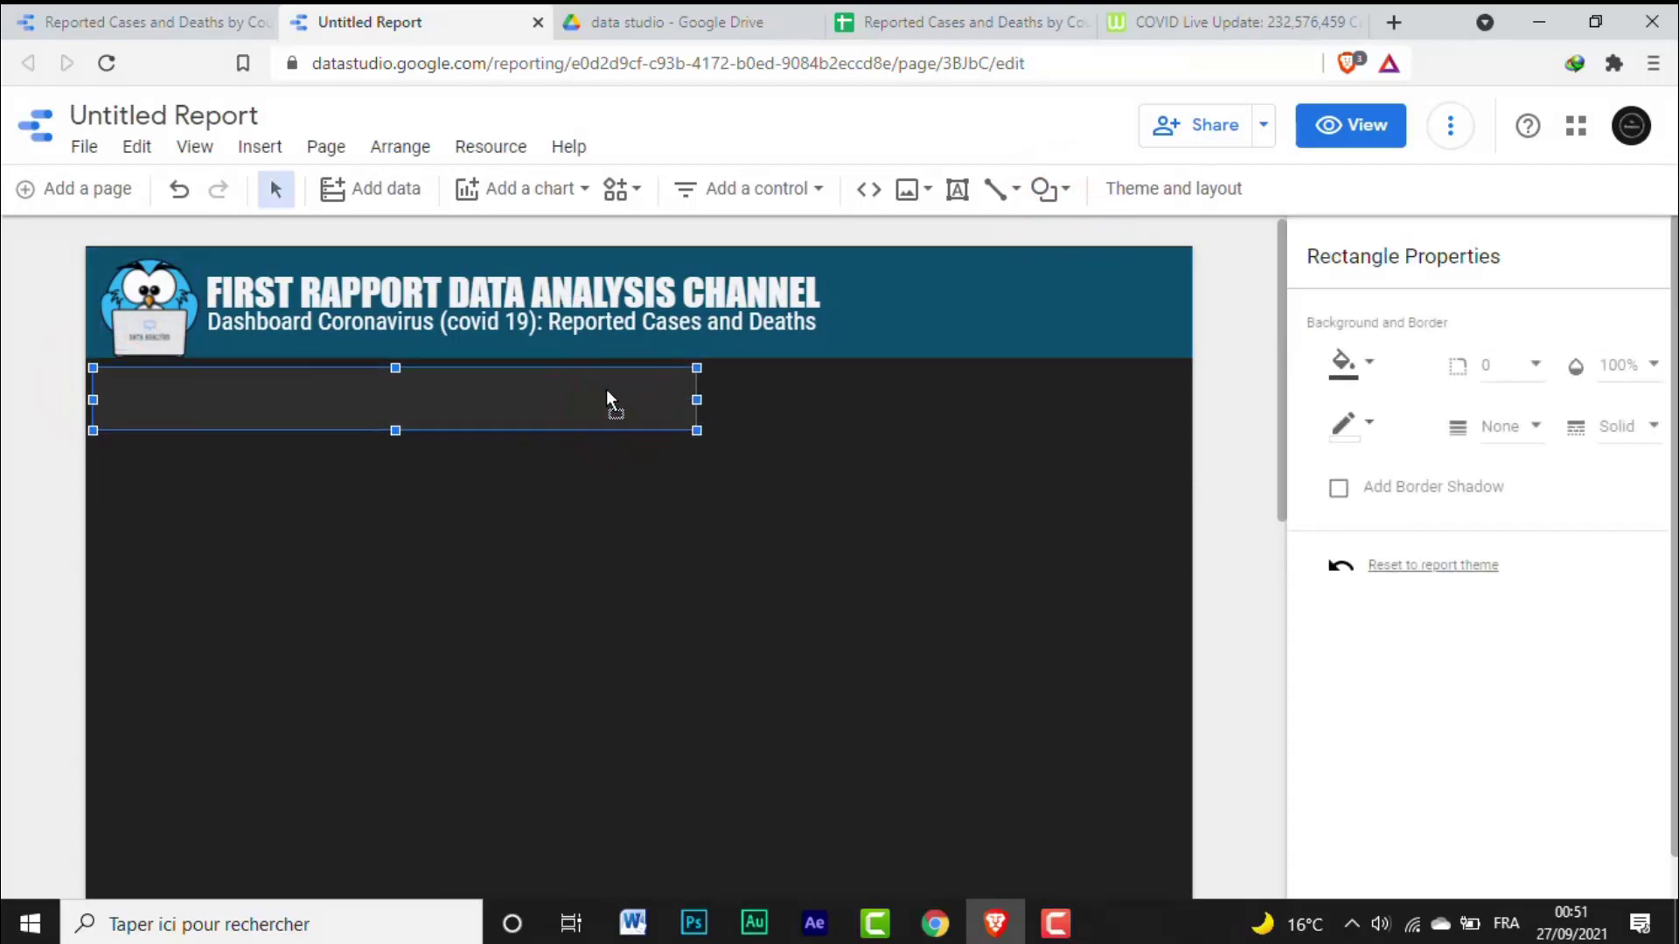
left_click_drag(395, 430, 395, 418)
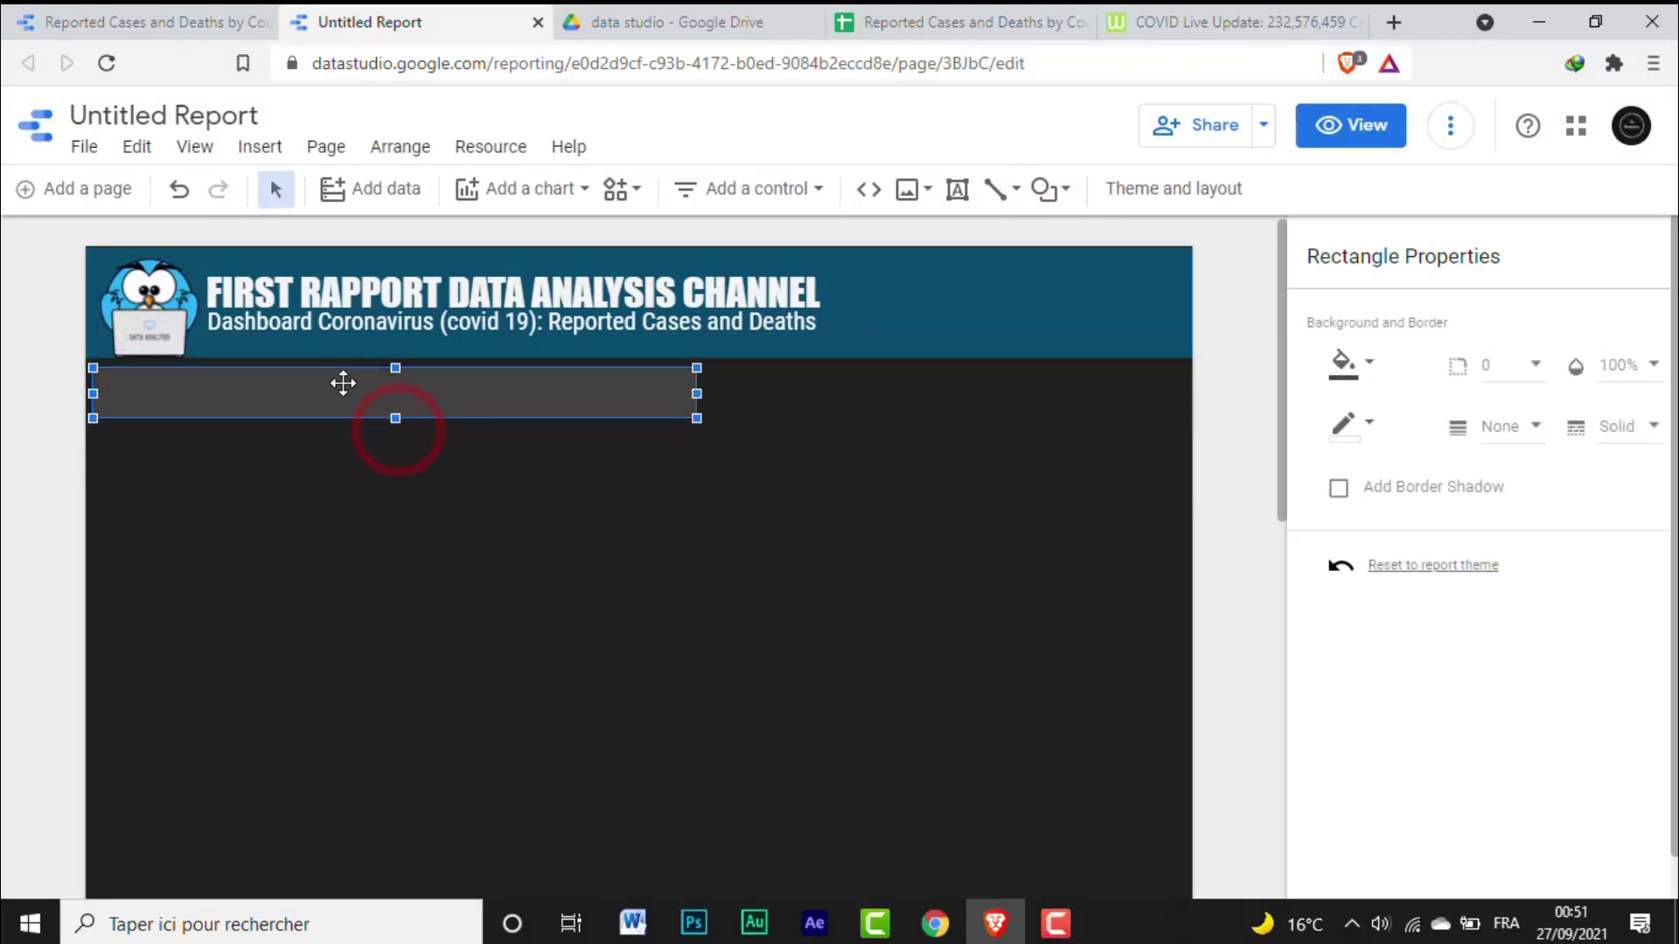
Step: Add a text box on the strip below the header reading Top 10 countries coronavirus update cases and seath
left_click(972, 193)
left_click_drag(161, 393, 628, 430)
left_click(223, 396)
left_click_drag(223, 396, 176, 381)
left_click(149, 394)
type("Top")
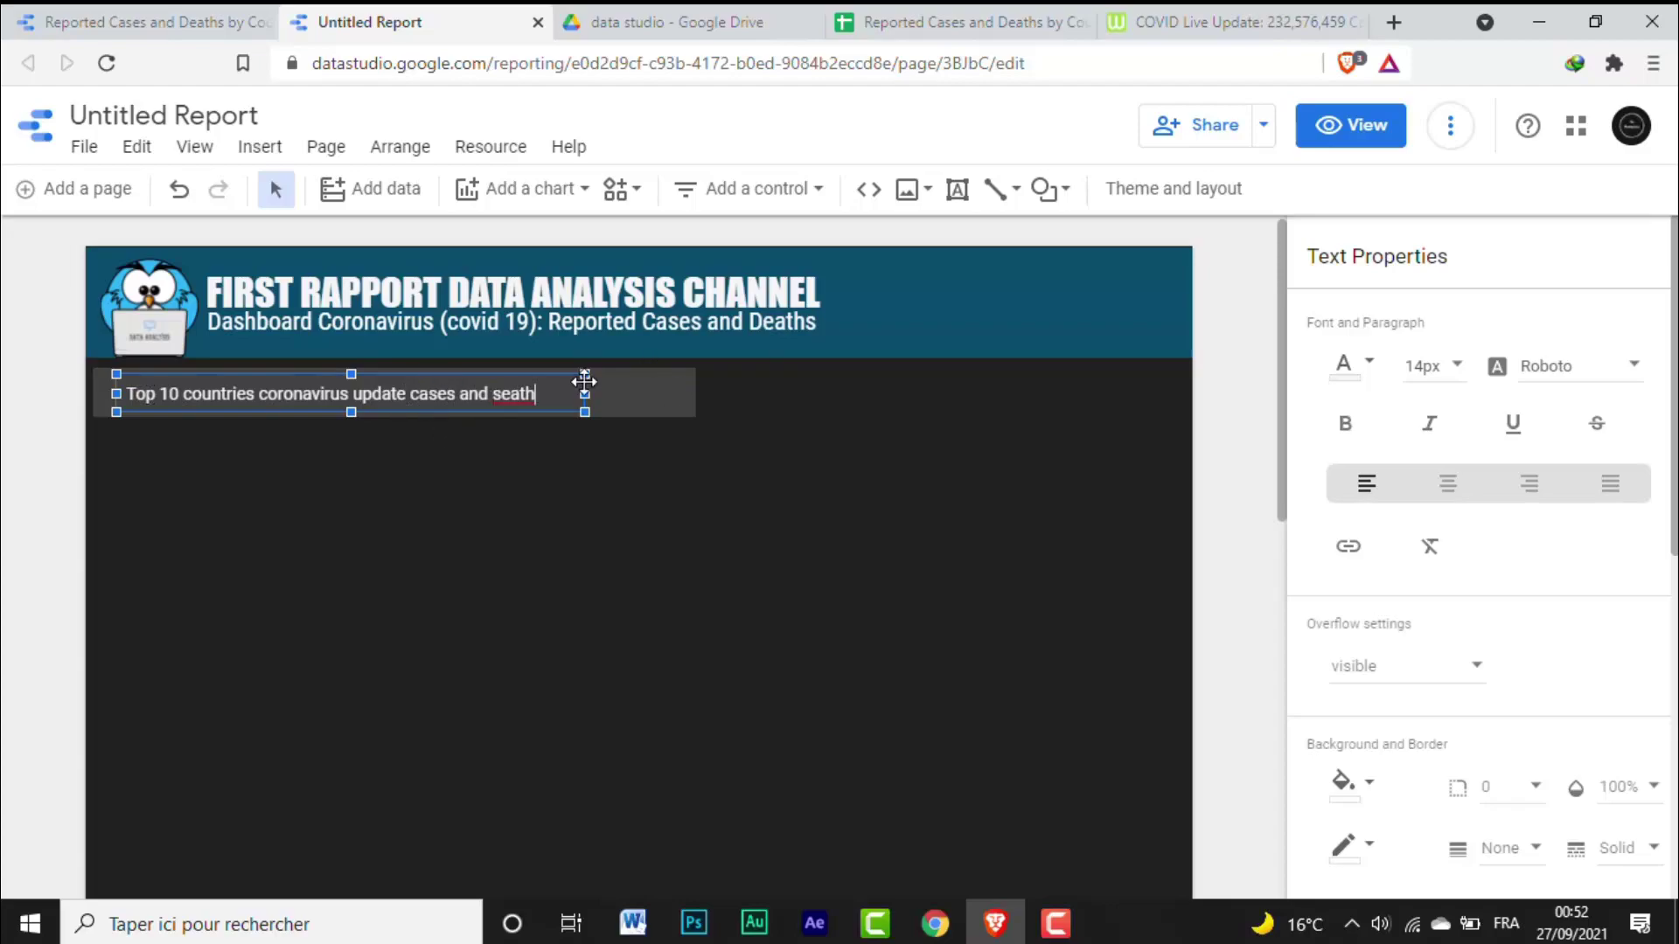
Step: Format the Top 10 countries section title as left-aligned 24px Impact and position it over the strip
left_click(650, 398)
left_click(1370, 366)
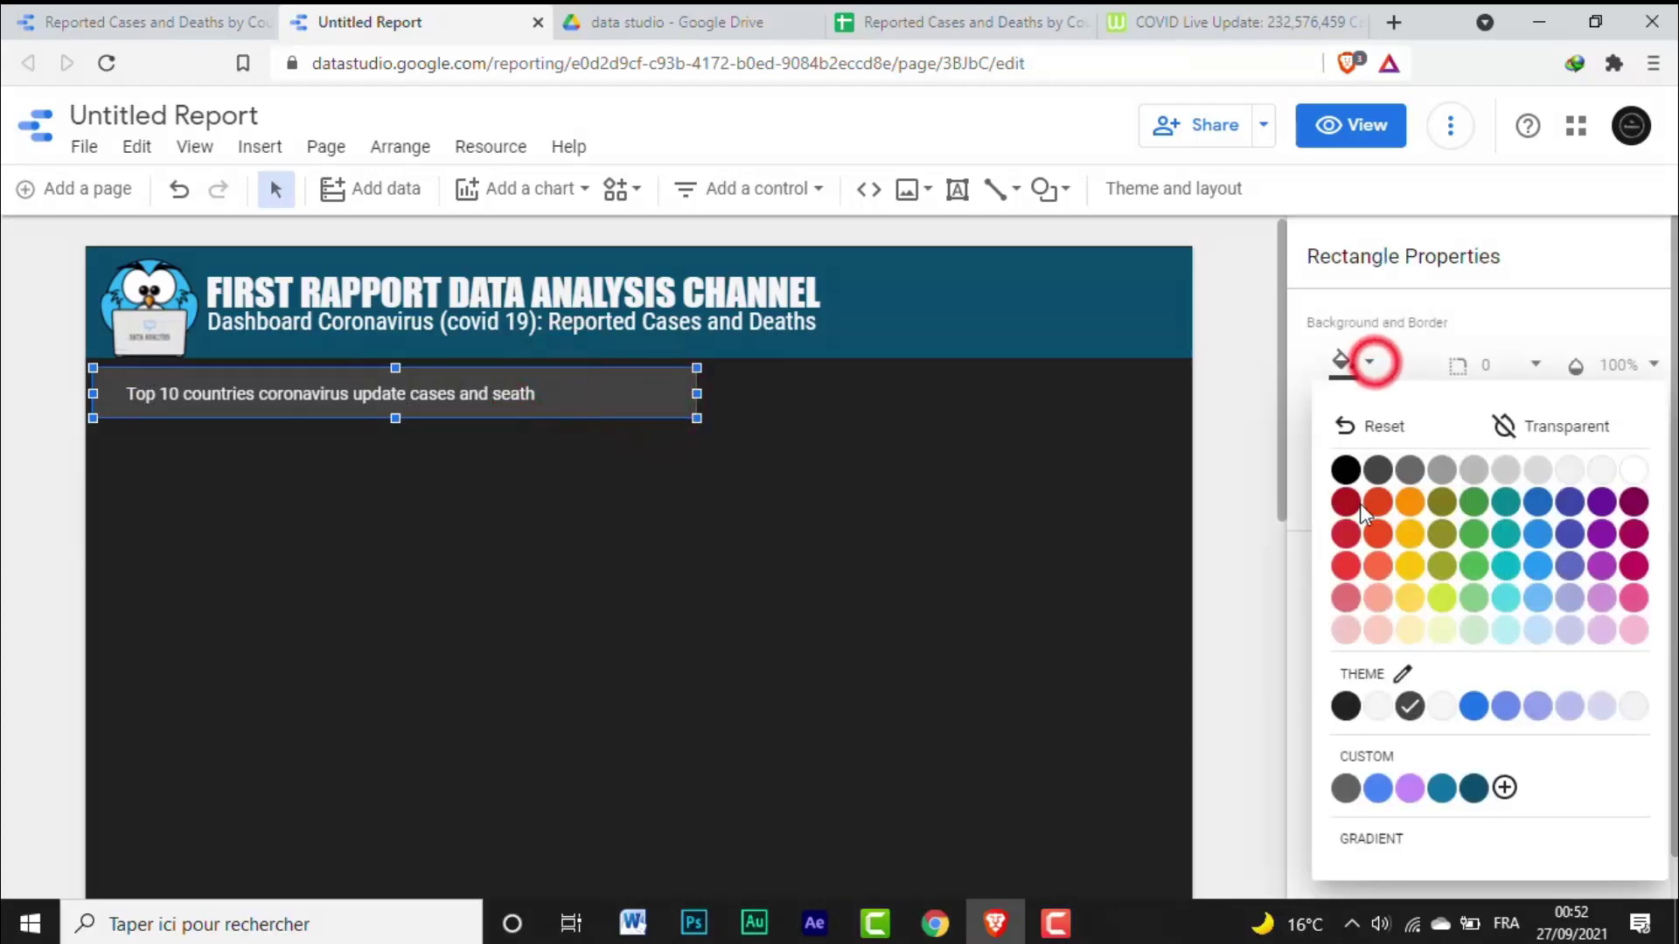
left_click(435, 367)
left_click_drag(435, 367, 437, 357)
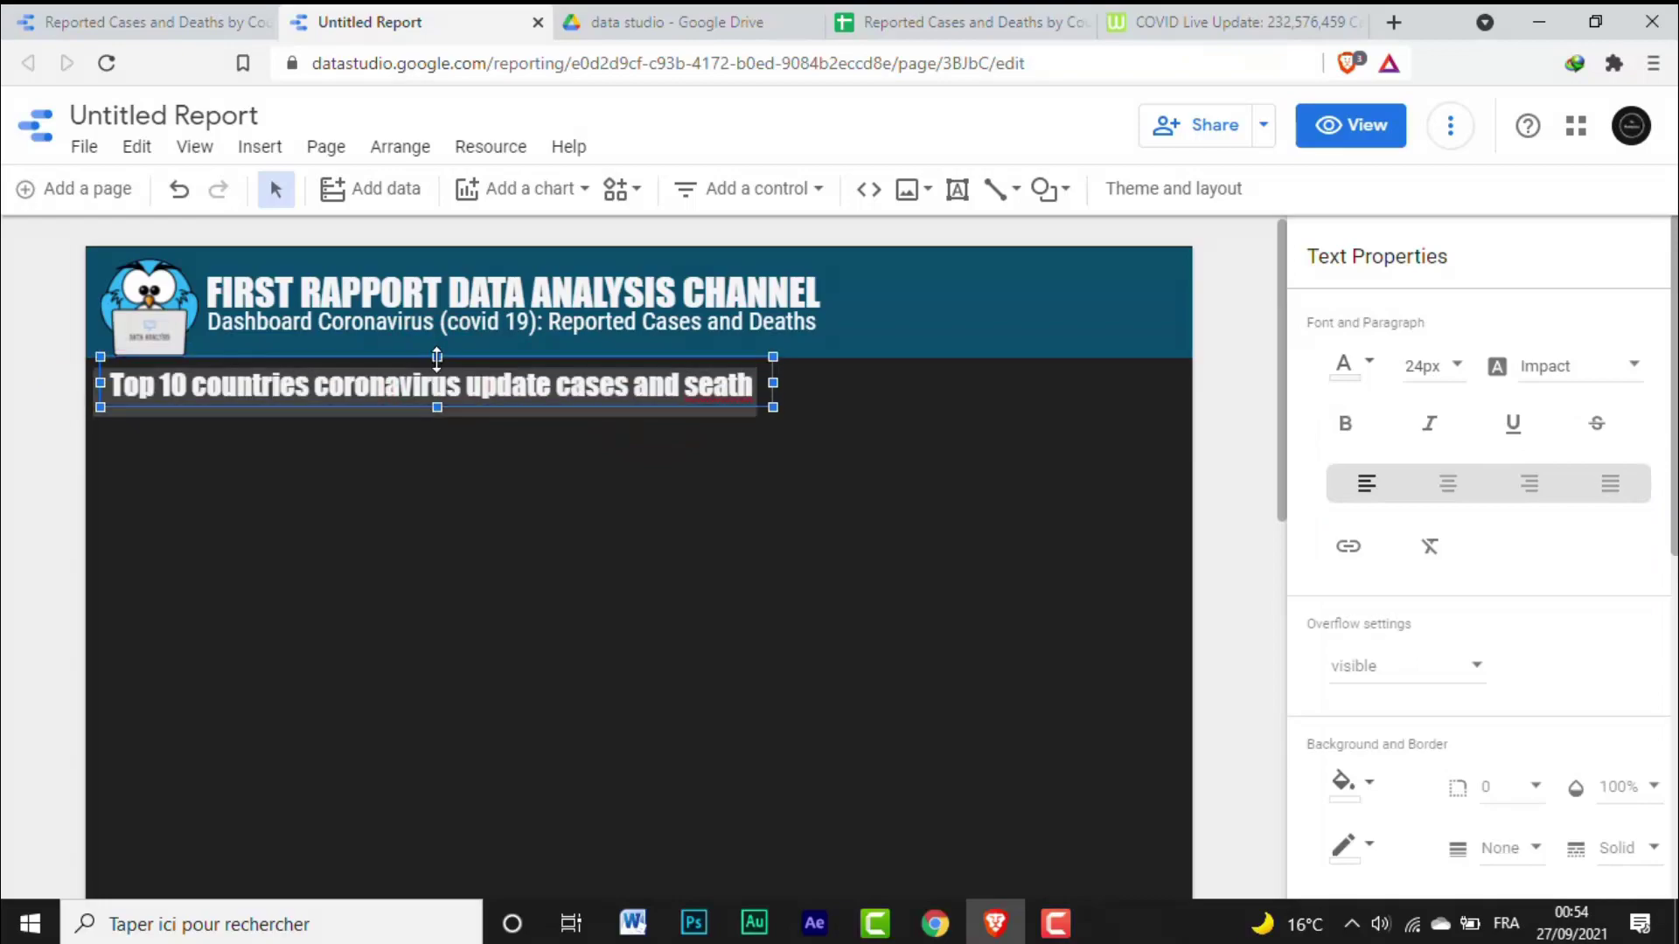
left_click(887, 465)
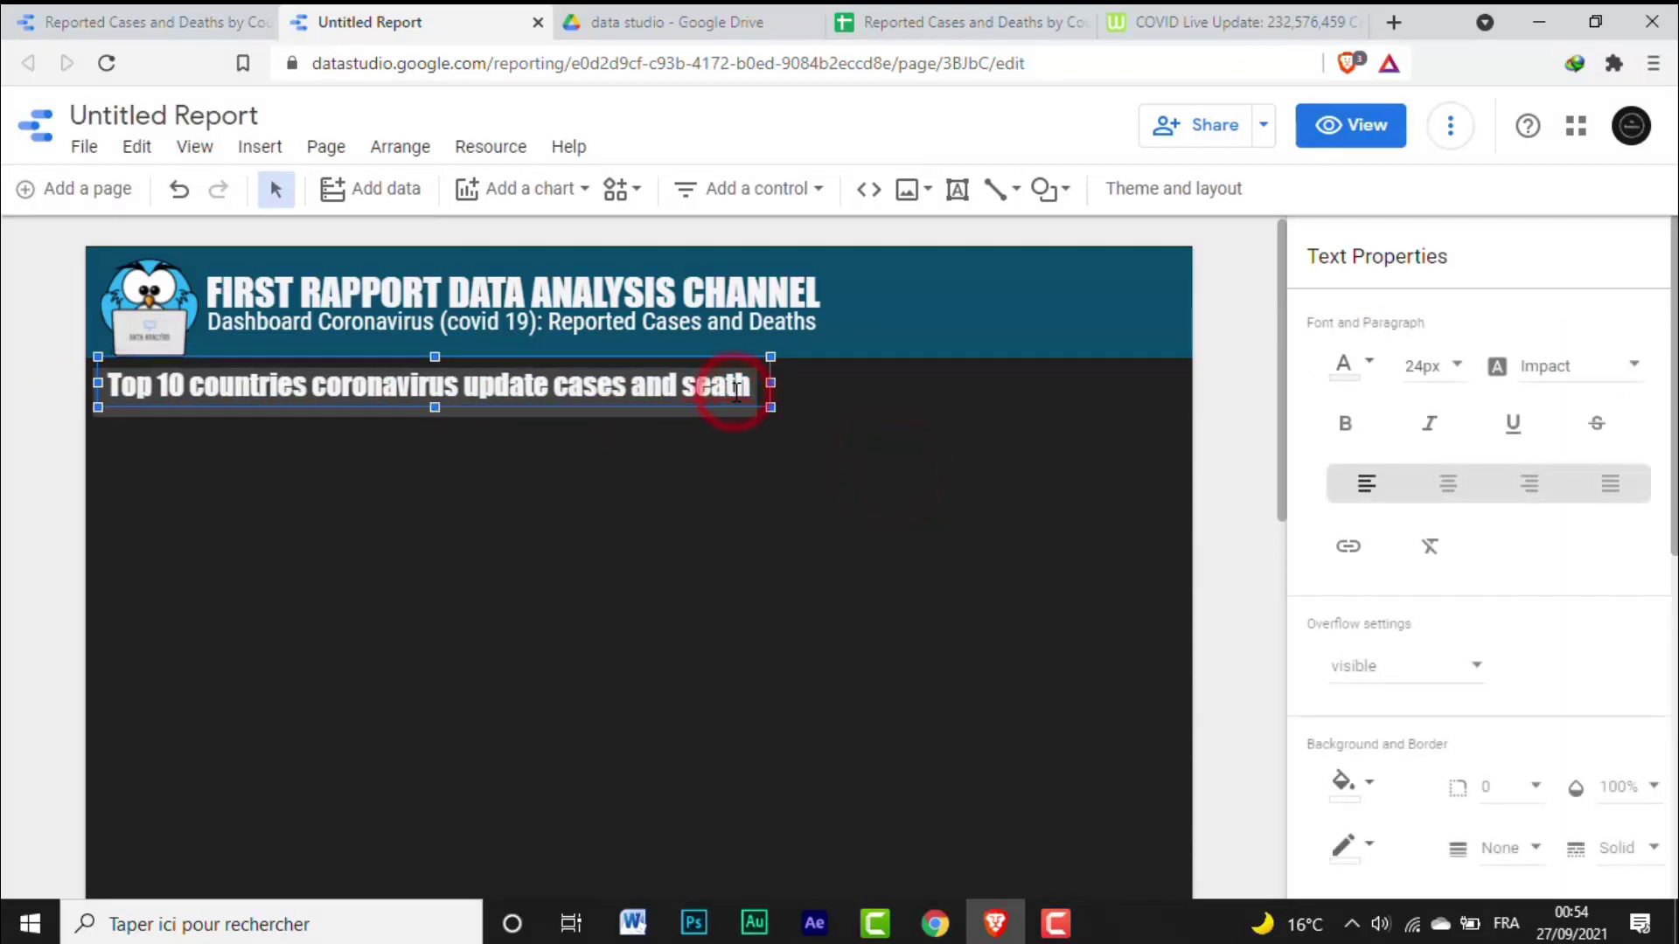
left_click(1448, 491)
left_click(1366, 483)
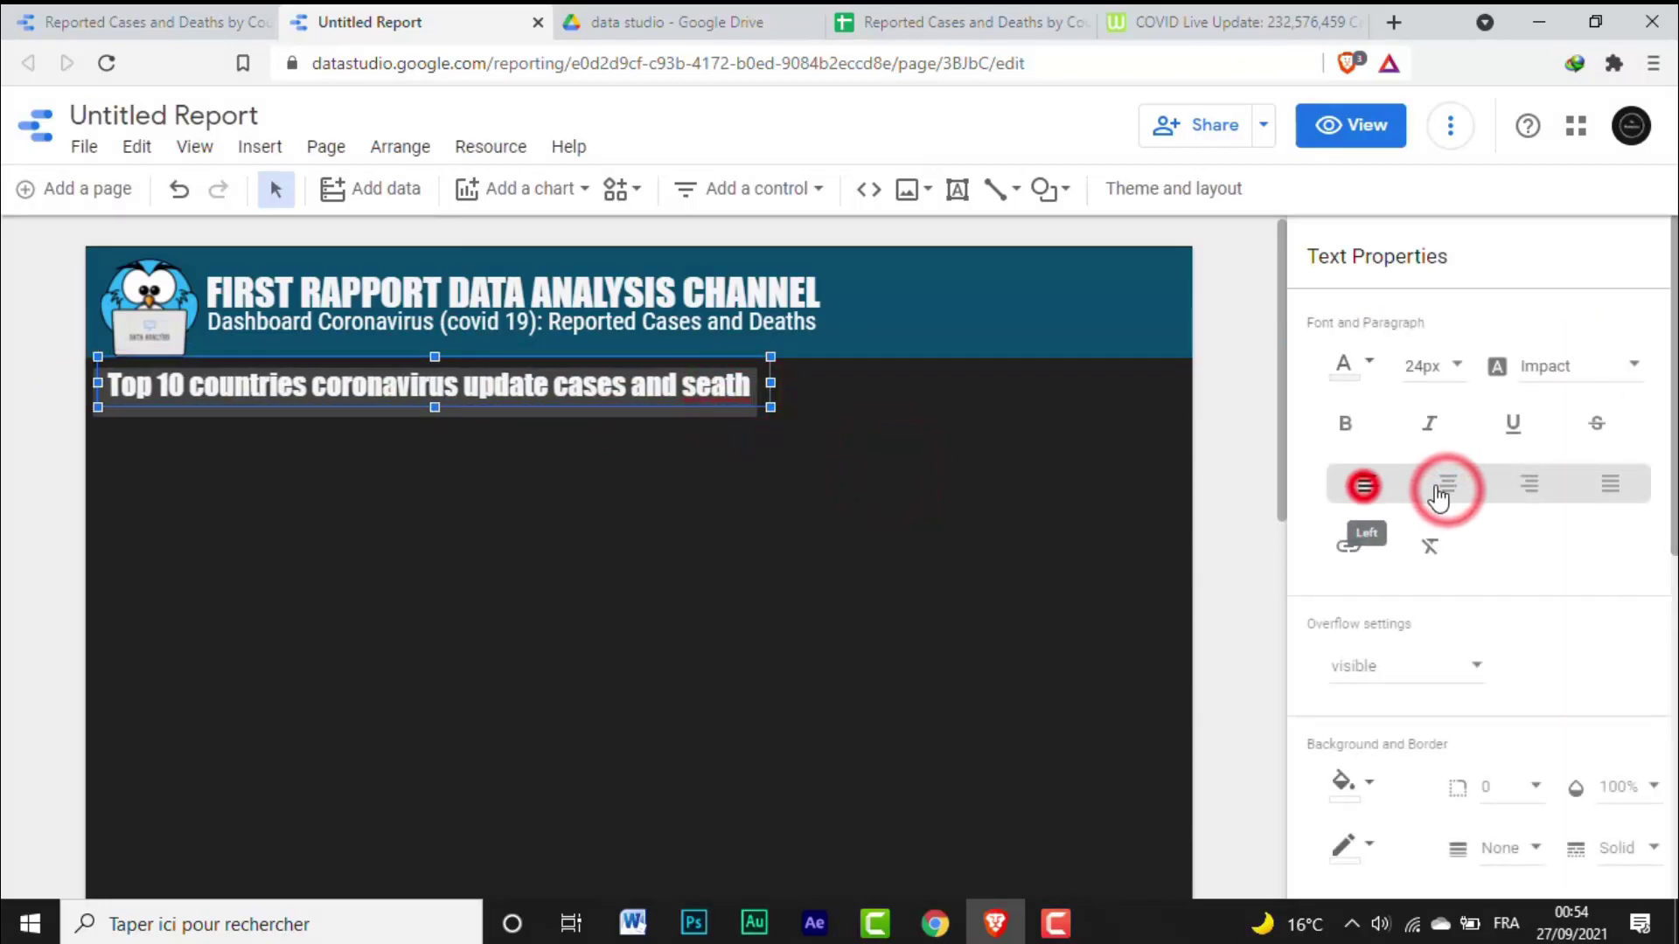
Step: Give the section title's text box a red background and line it up over the strip
left_click_drag(1671, 297, 1670, 421)
left_click(1367, 530)
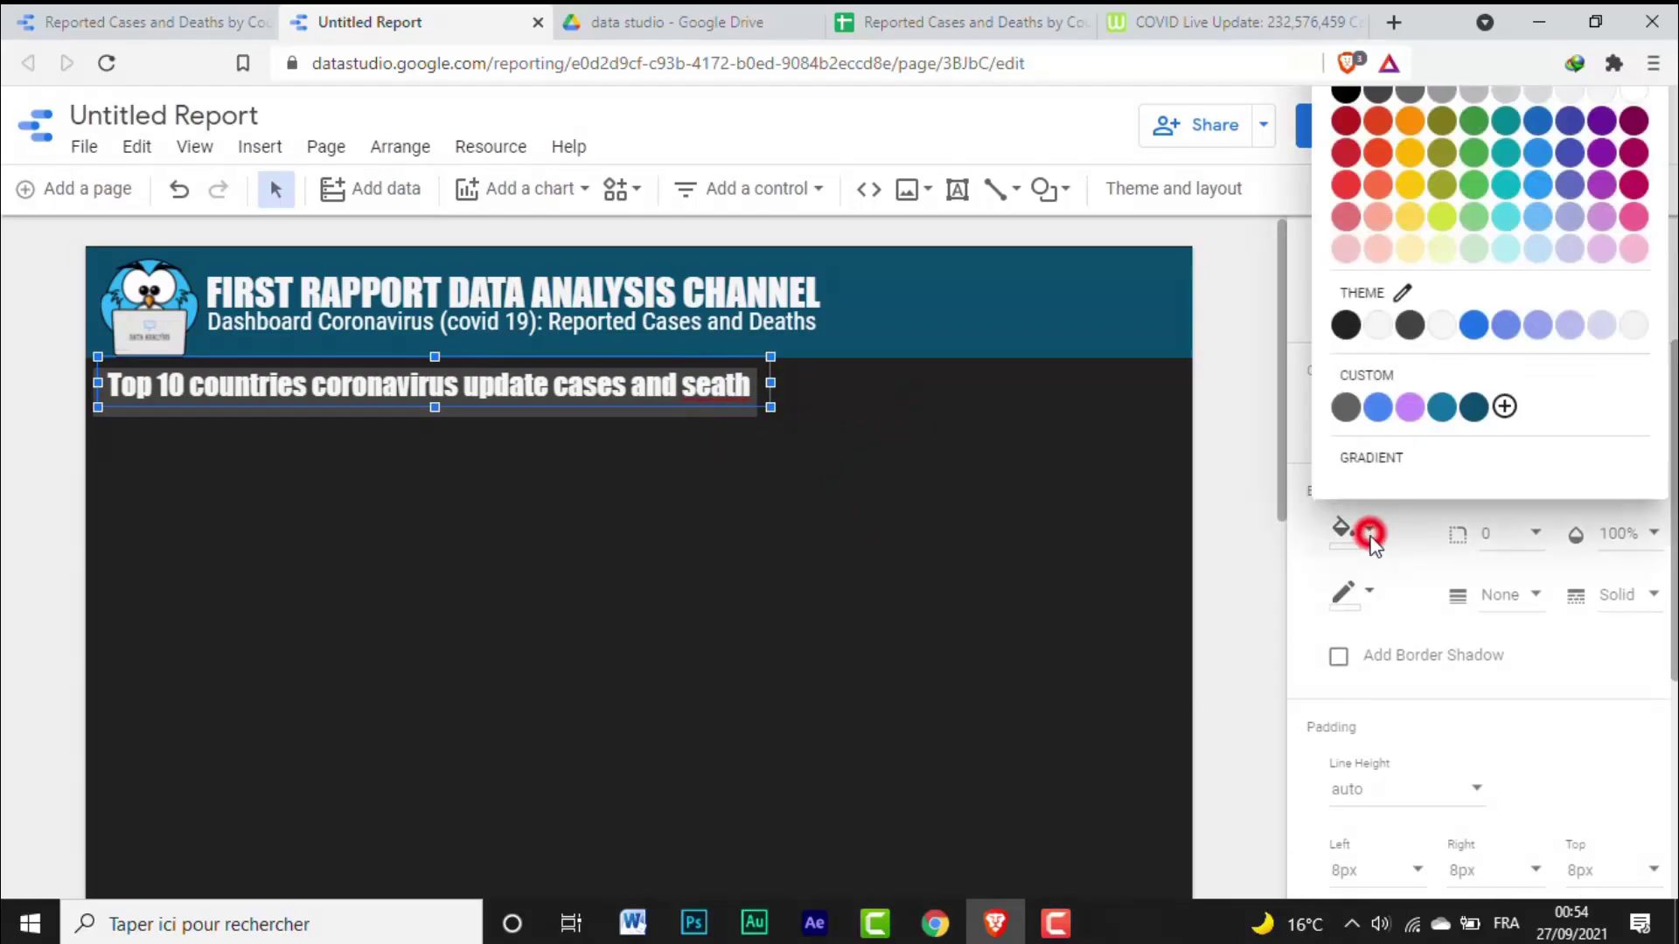
left_click(1351, 187)
left_click_drag(1672, 525, 1619, 551)
left_click(953, 526)
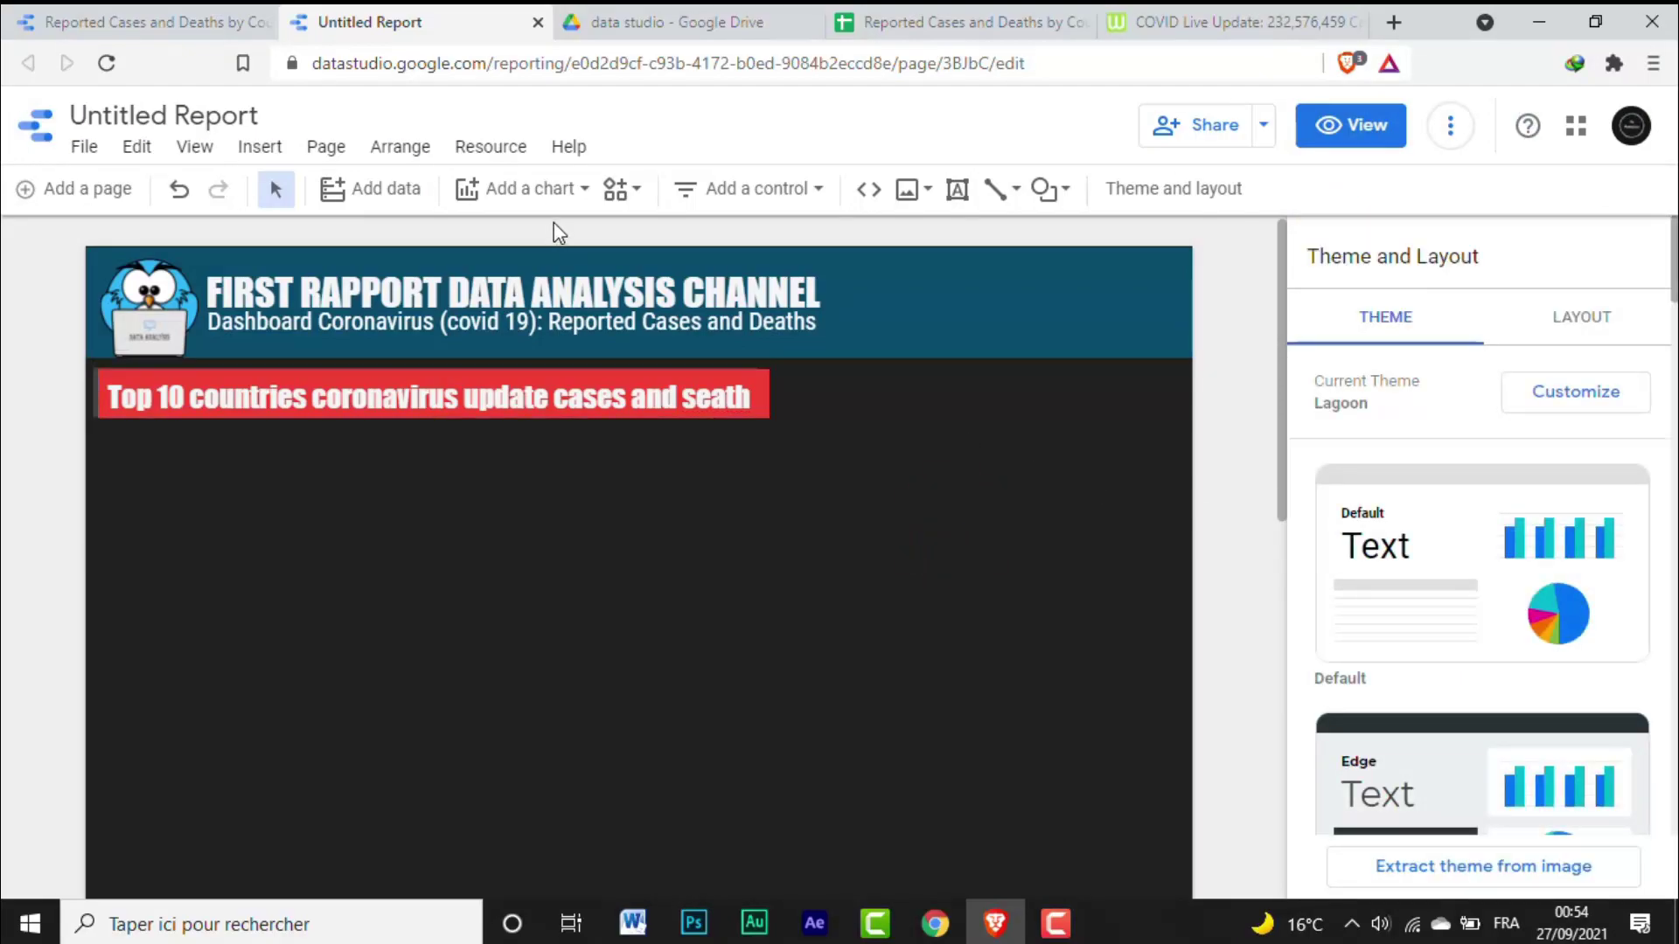
Step: Add a plain table chart directly beneath the red section title, aligned with its left edge
left_click(588, 194)
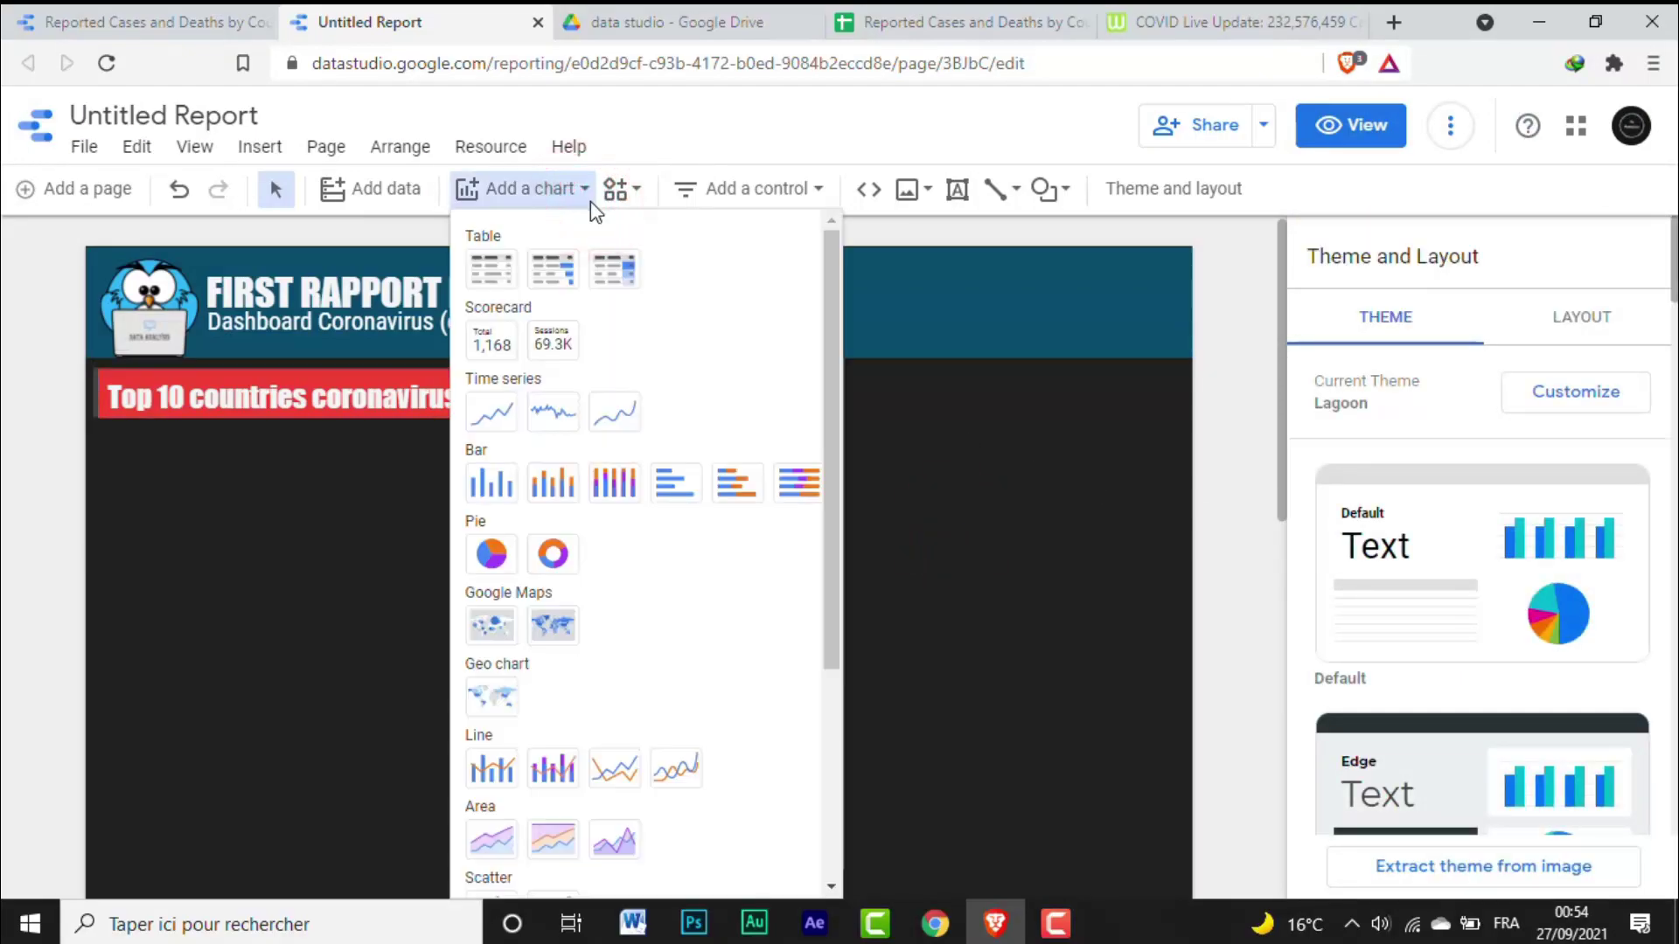
left_click(504, 274)
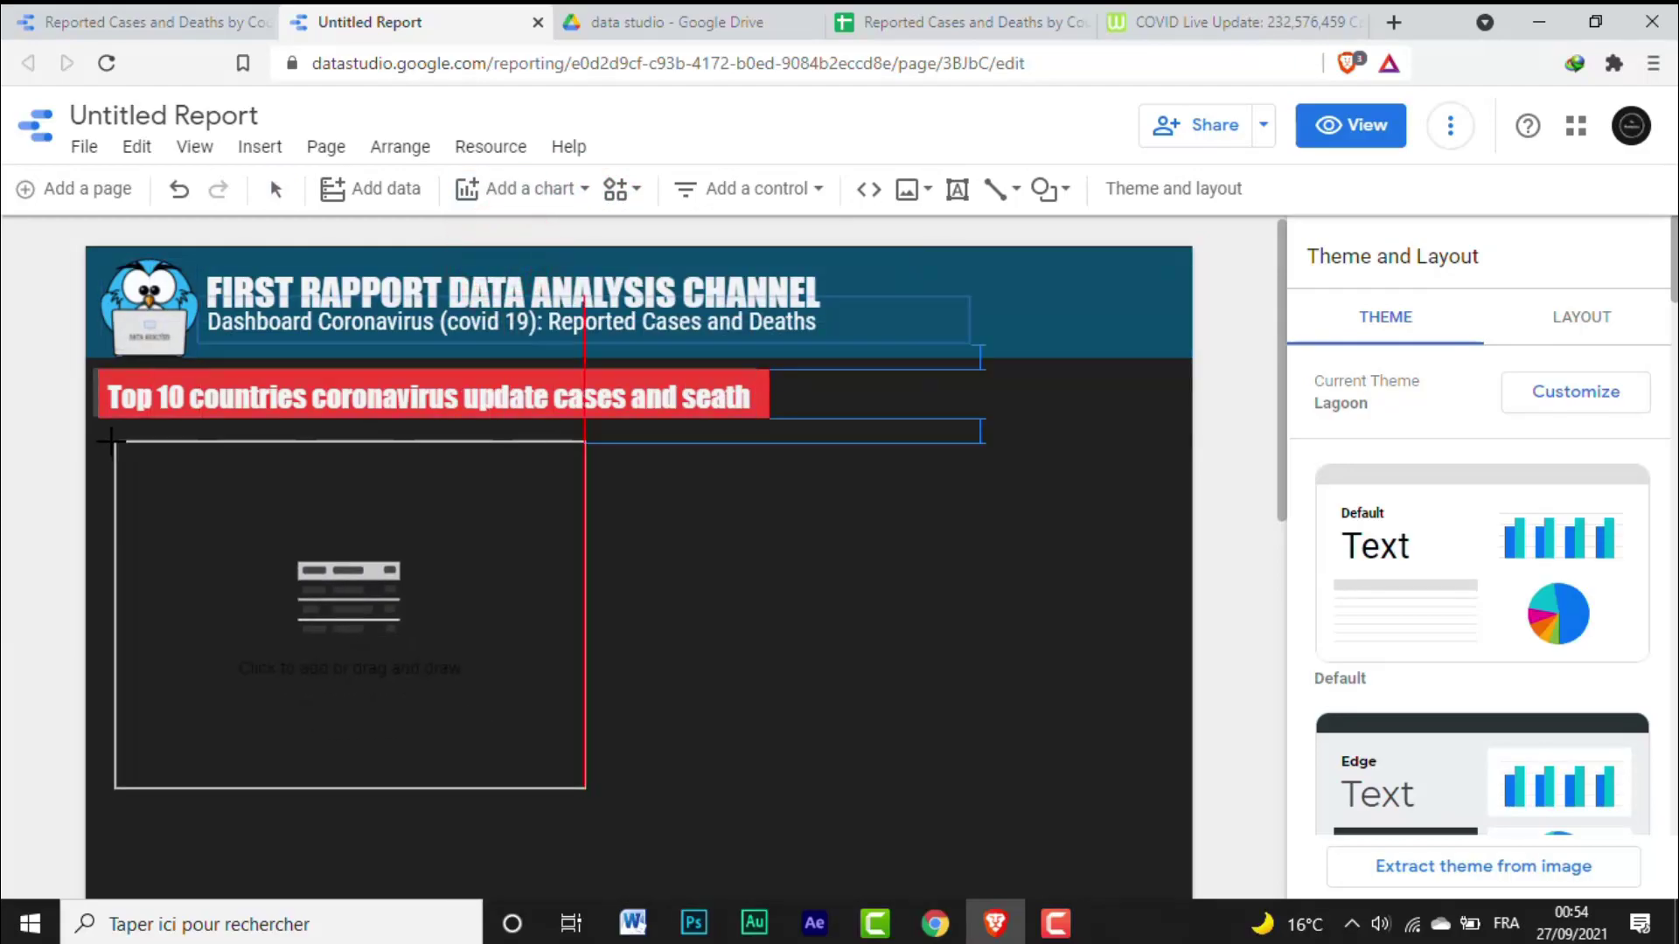
left_click(101, 430)
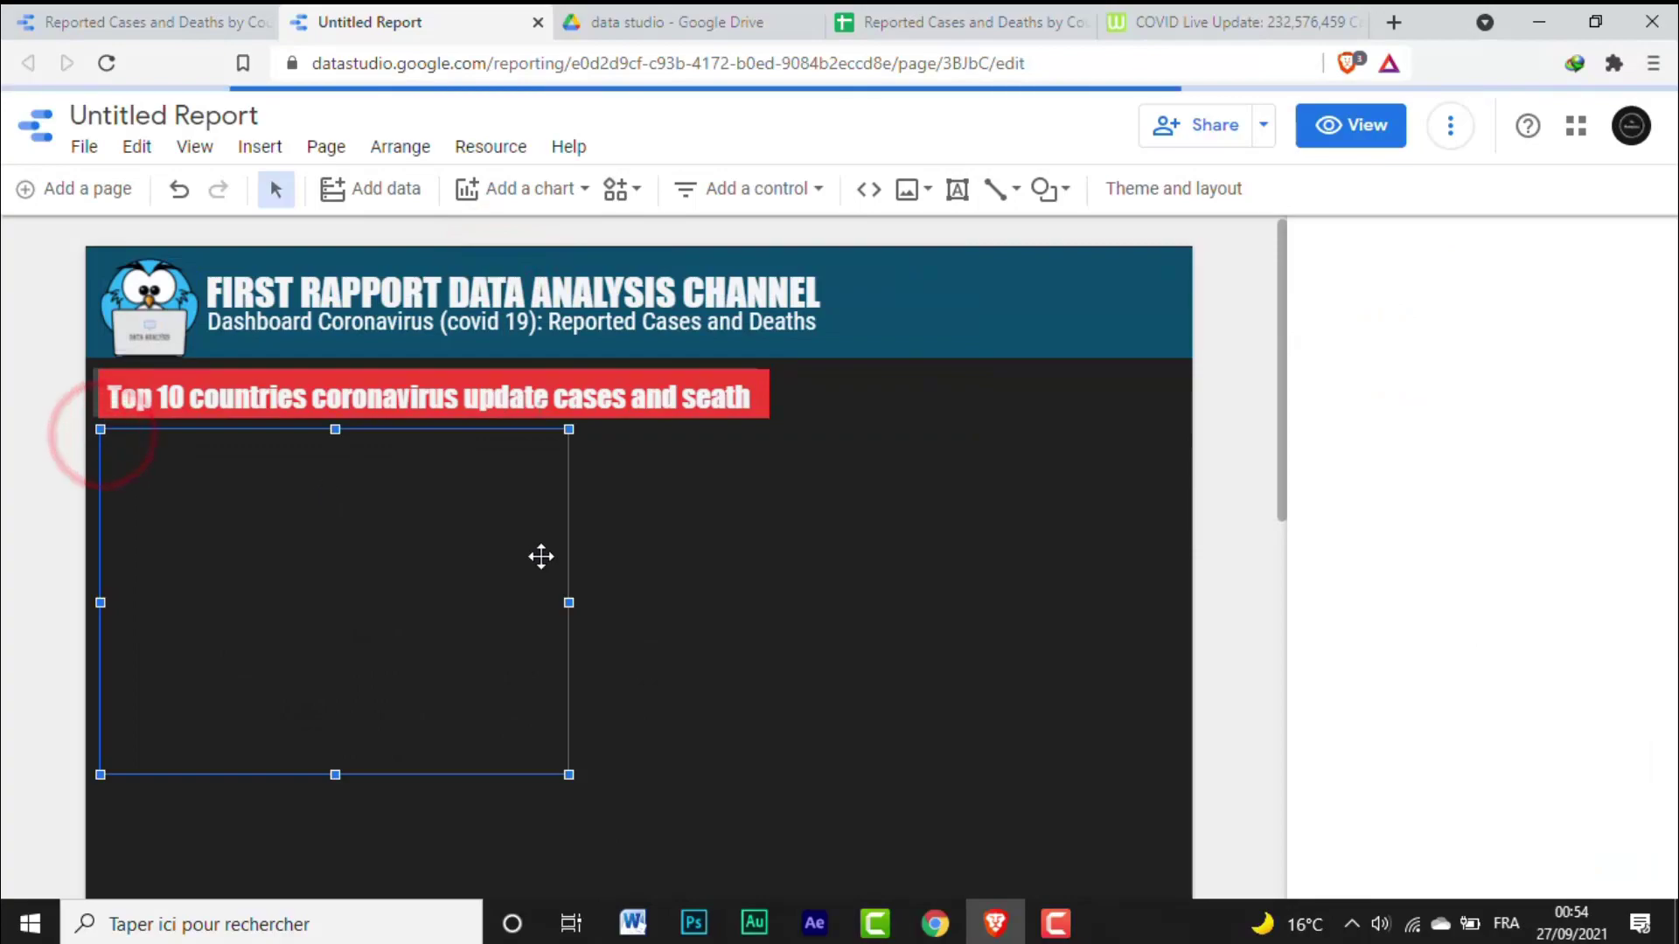
Step: Add Total Deaths as the table's second metric and widen the table to the red title's width, with a narrower Country column
left_click_drag(570, 604, 607, 612)
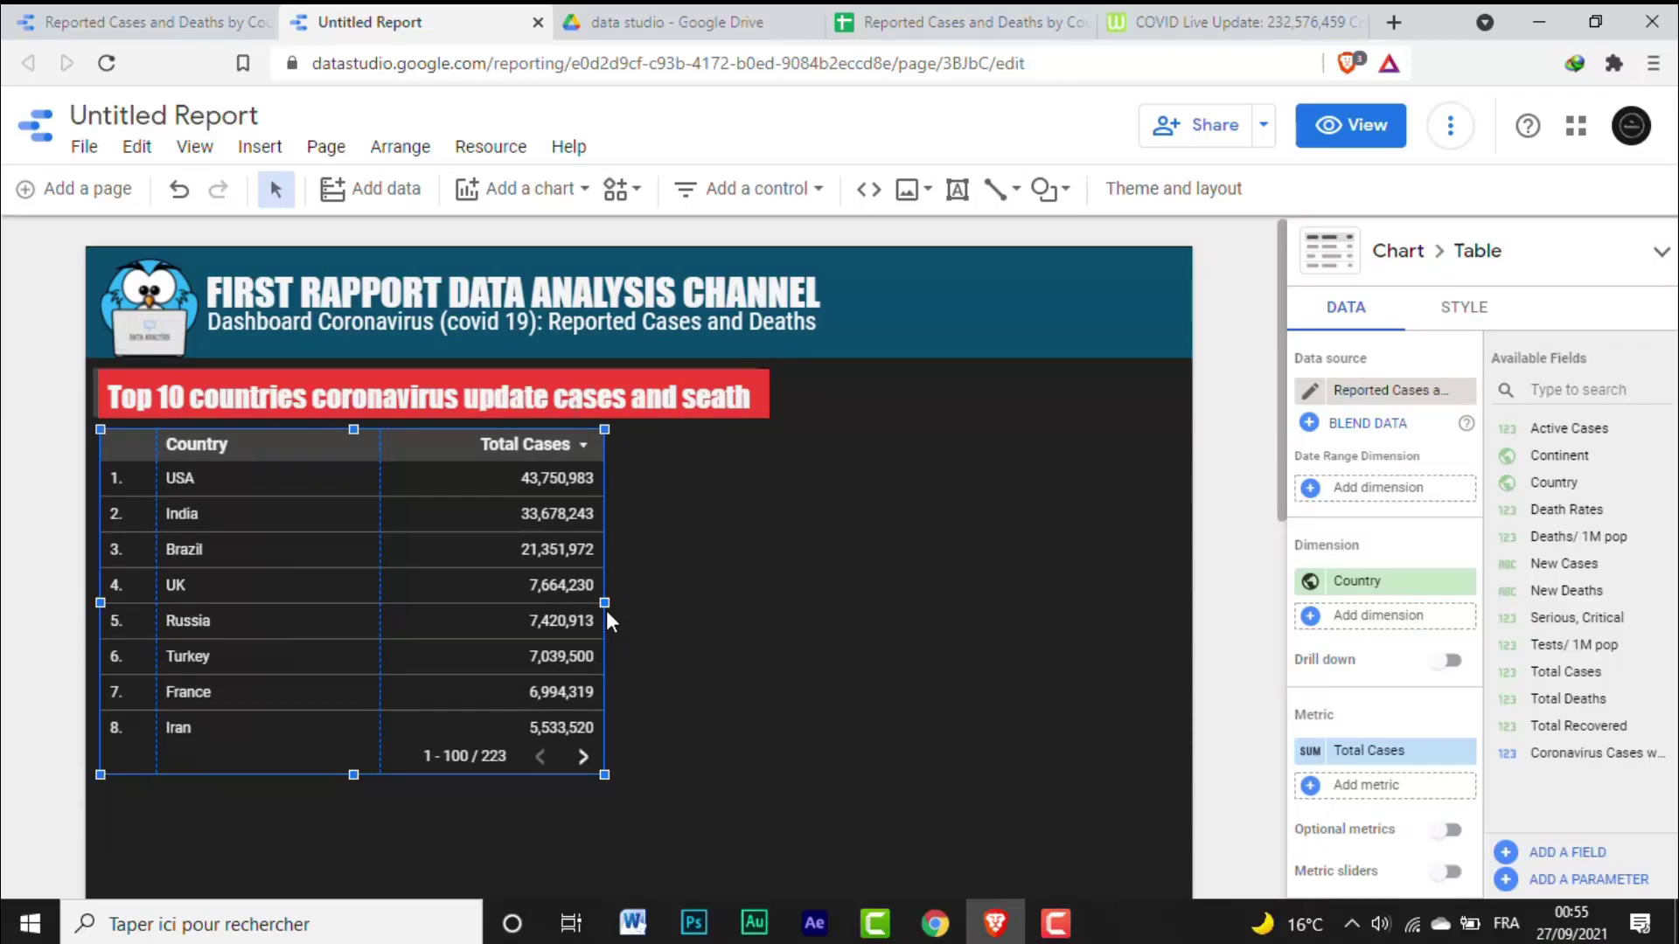
scroll(606, 612, "down", 2)
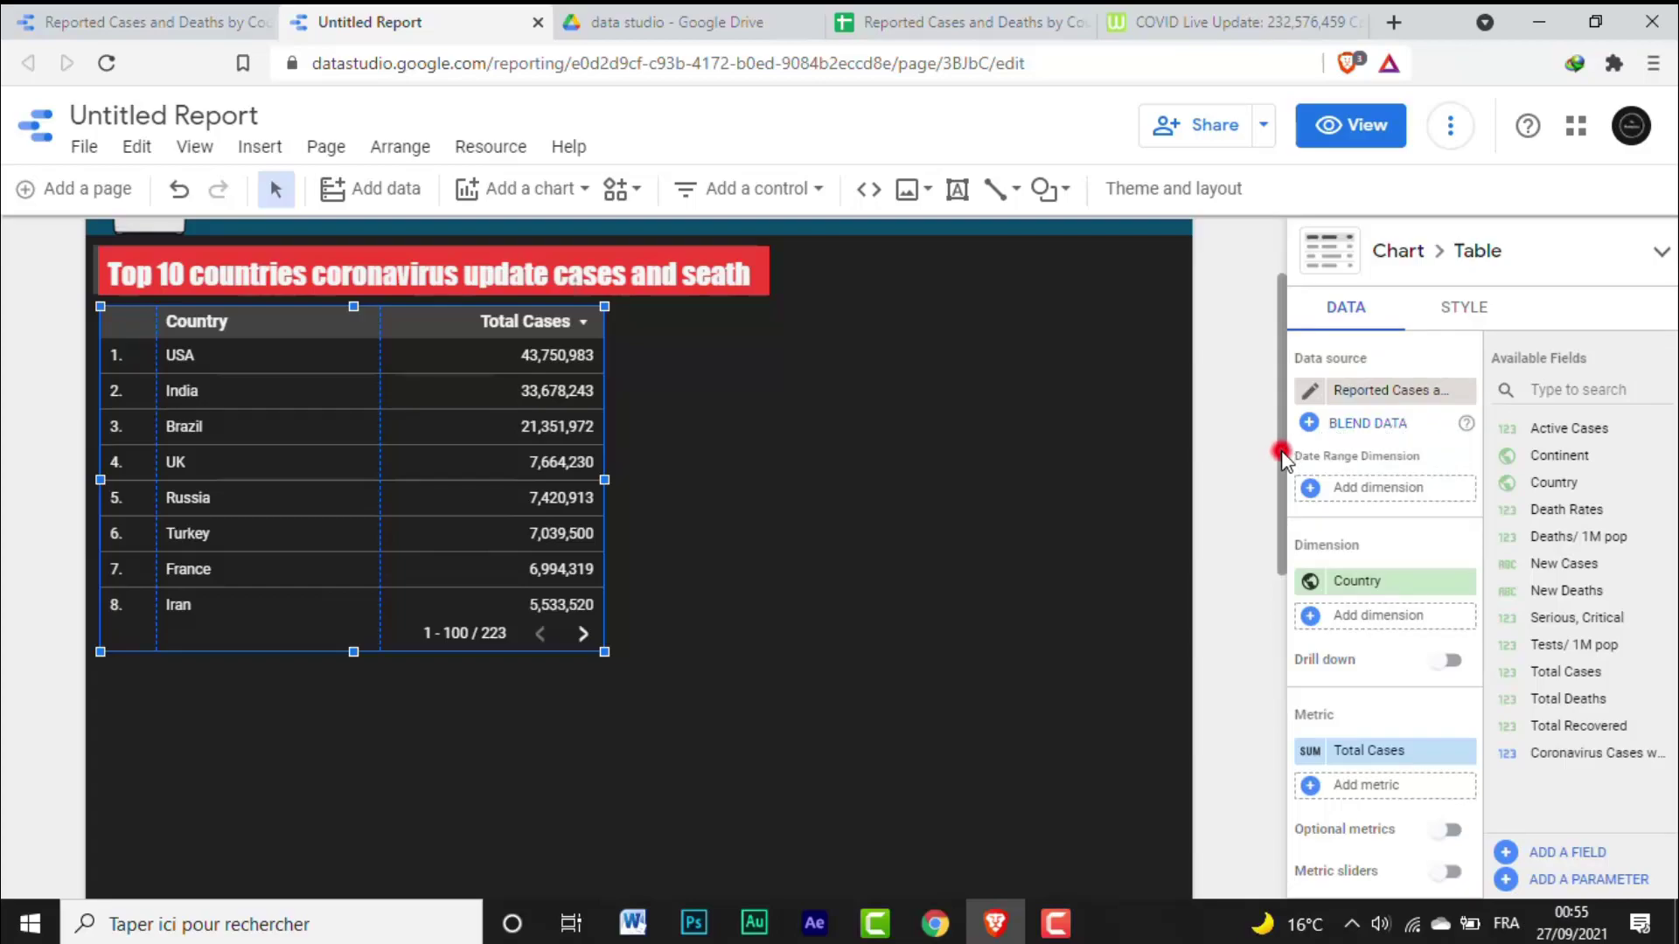
left_click_drag(1282, 461, 1282, 435)
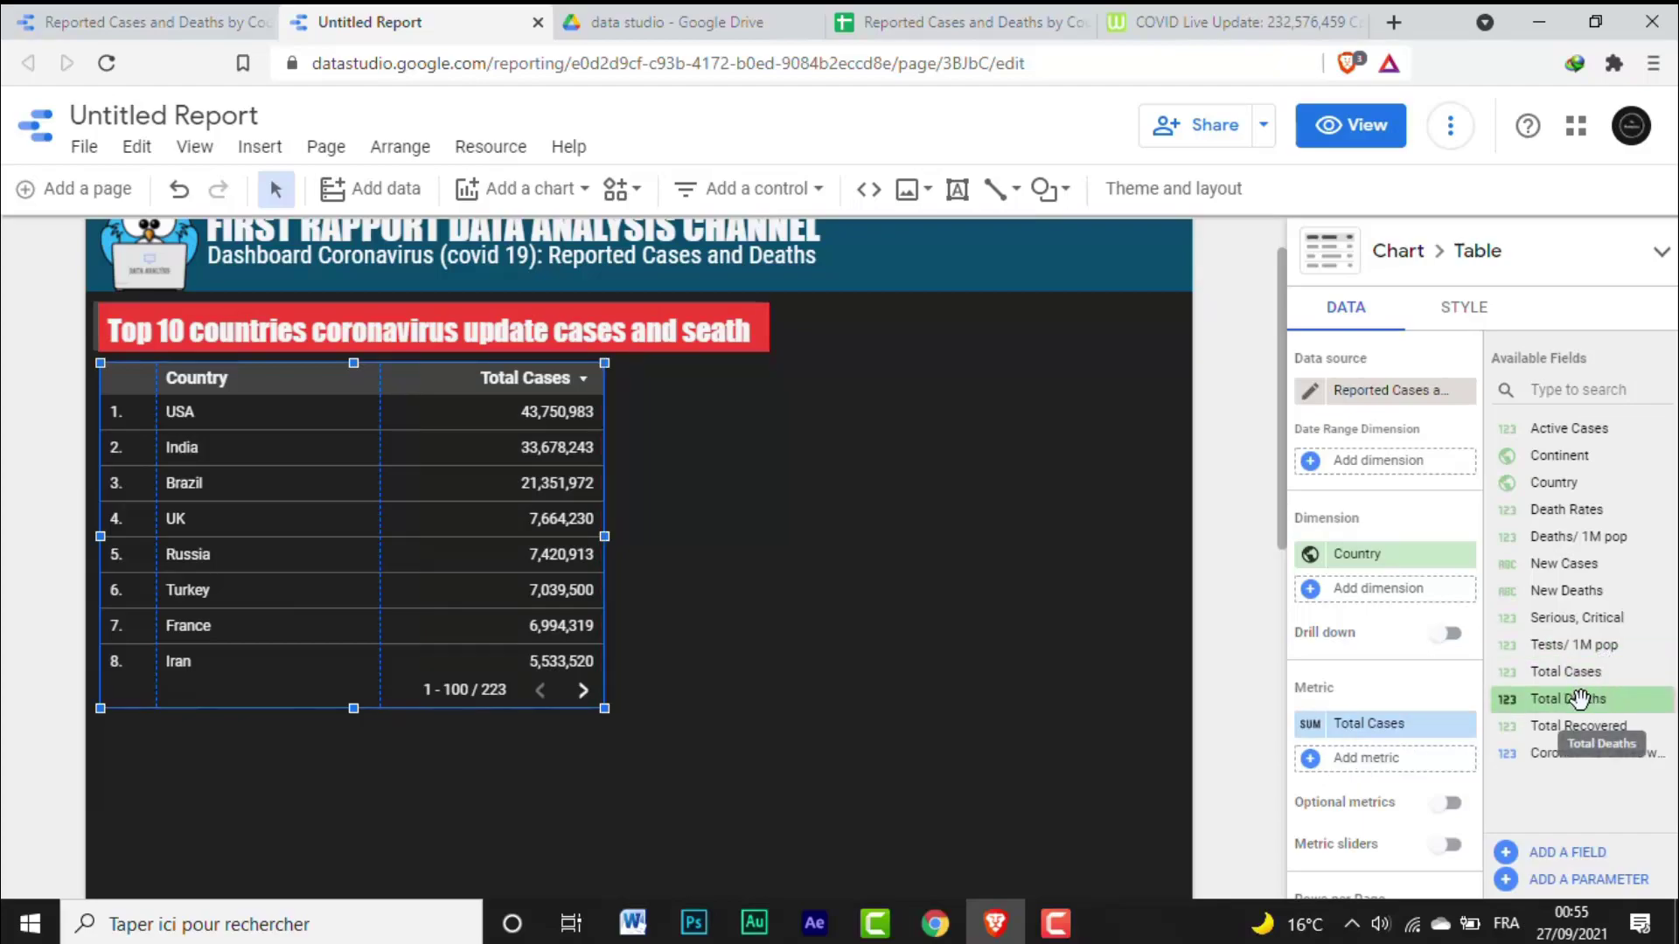
left_click(1352, 764)
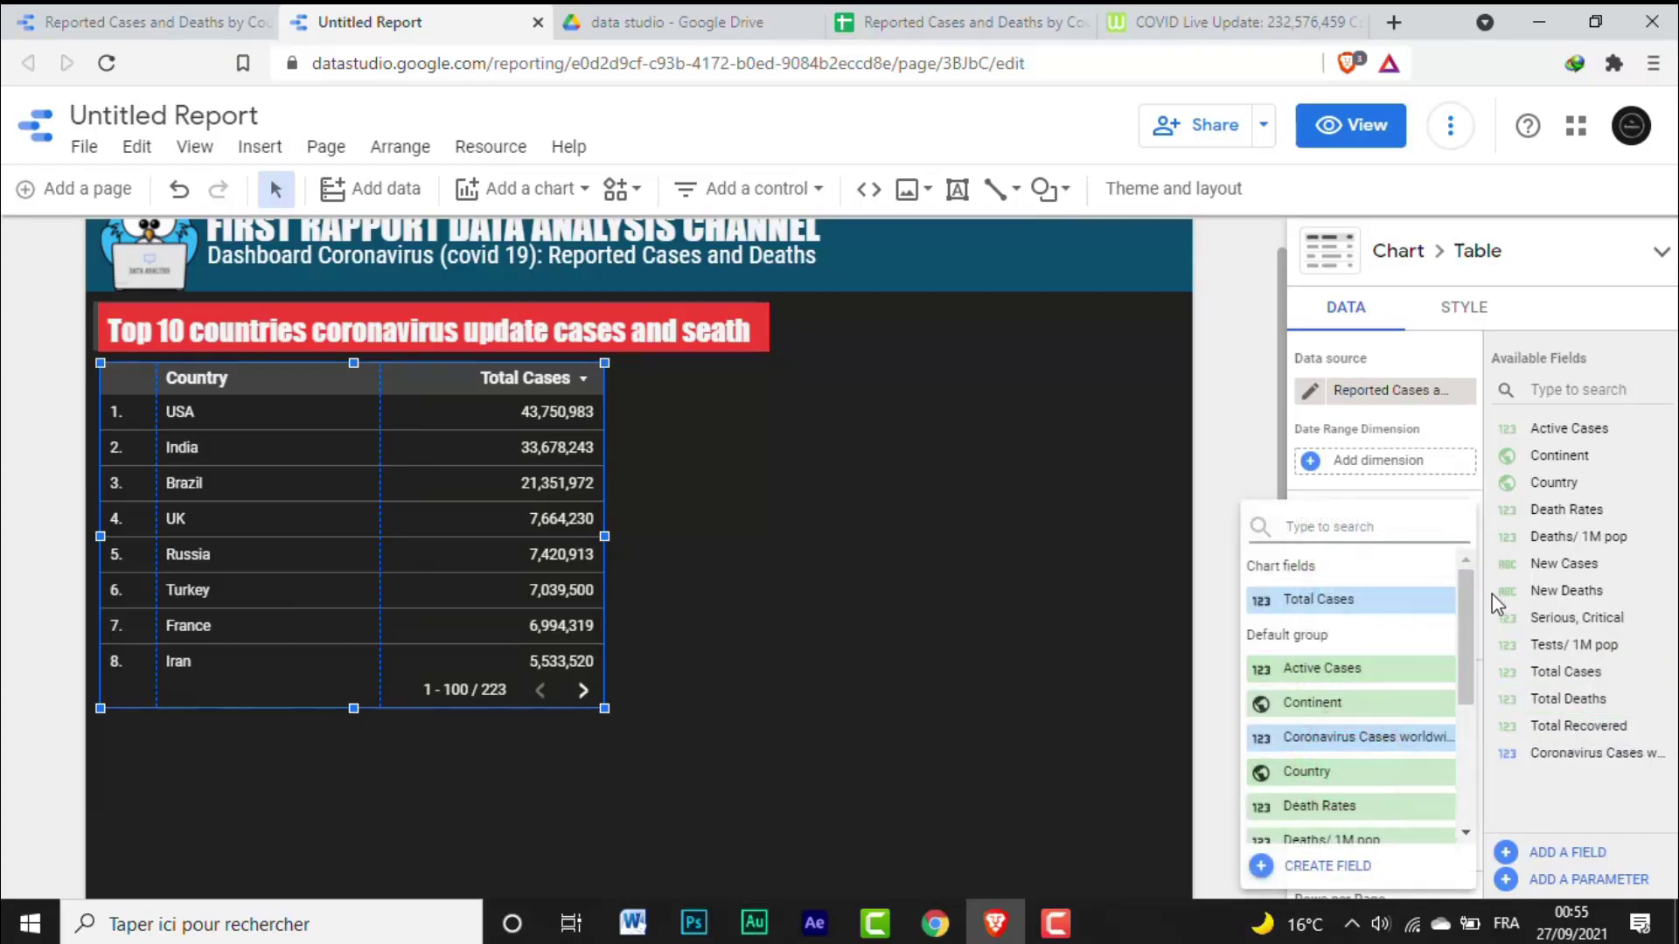
left_click_drag(1466, 601, 1451, 730)
left_click(1377, 790)
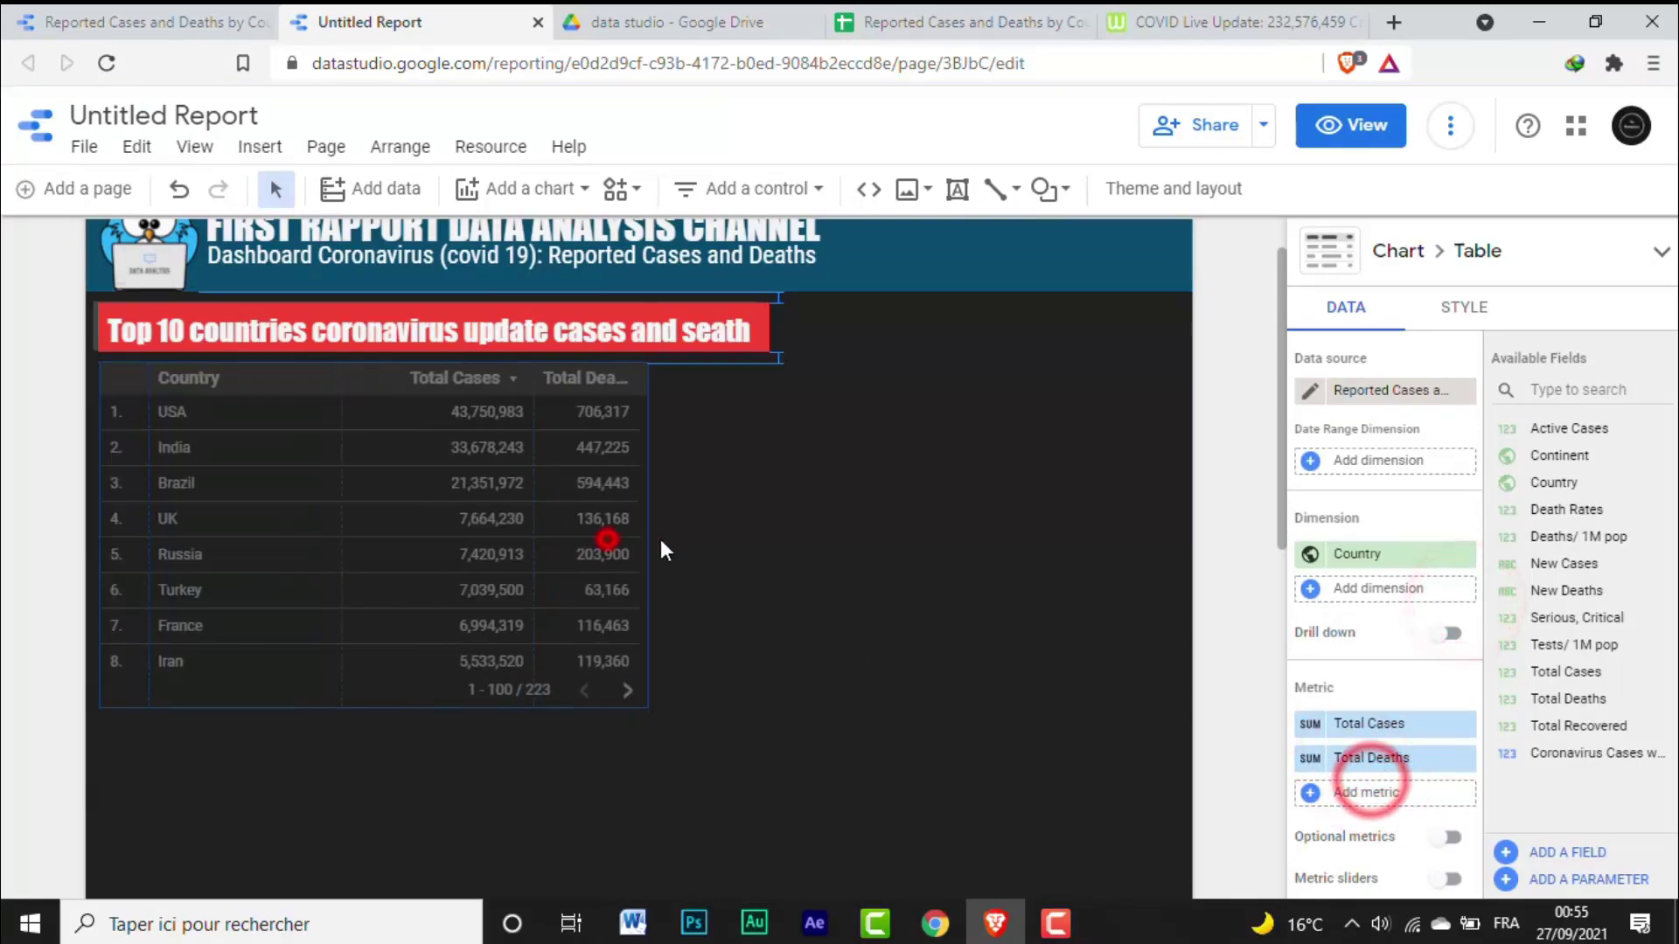
left_click(603, 538)
left_click_drag(403, 496, 311, 496)
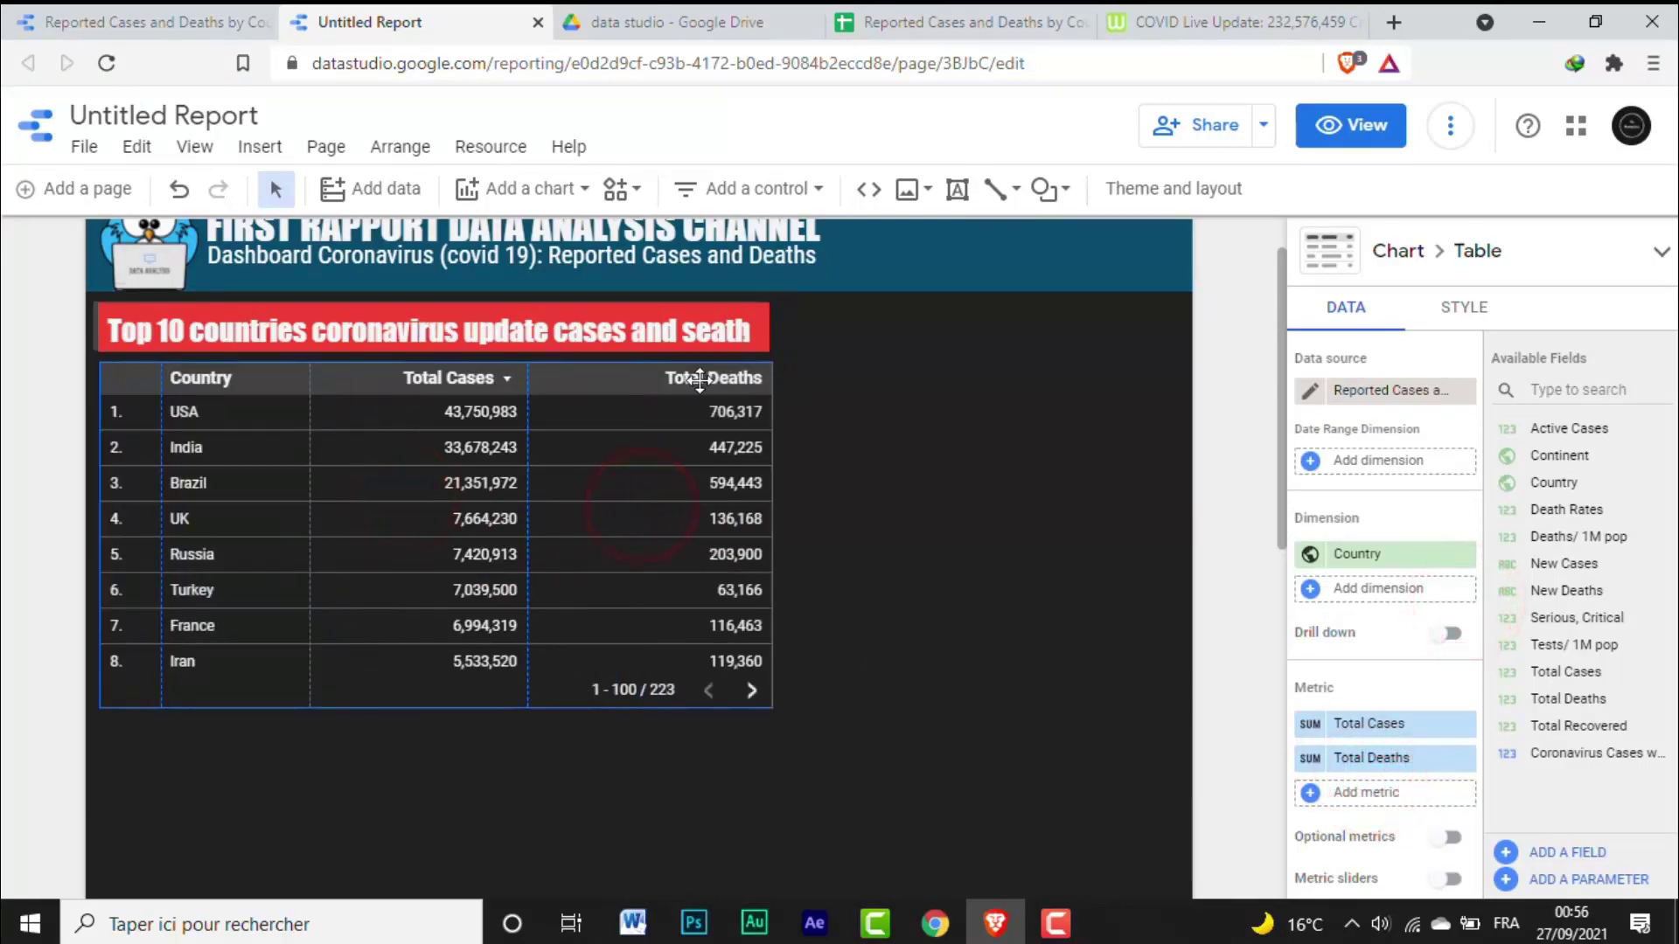
Step: Set the table to 10 rows per page and extend its height so that all ten country rows fit
scroll(1389, 525, "down", 5)
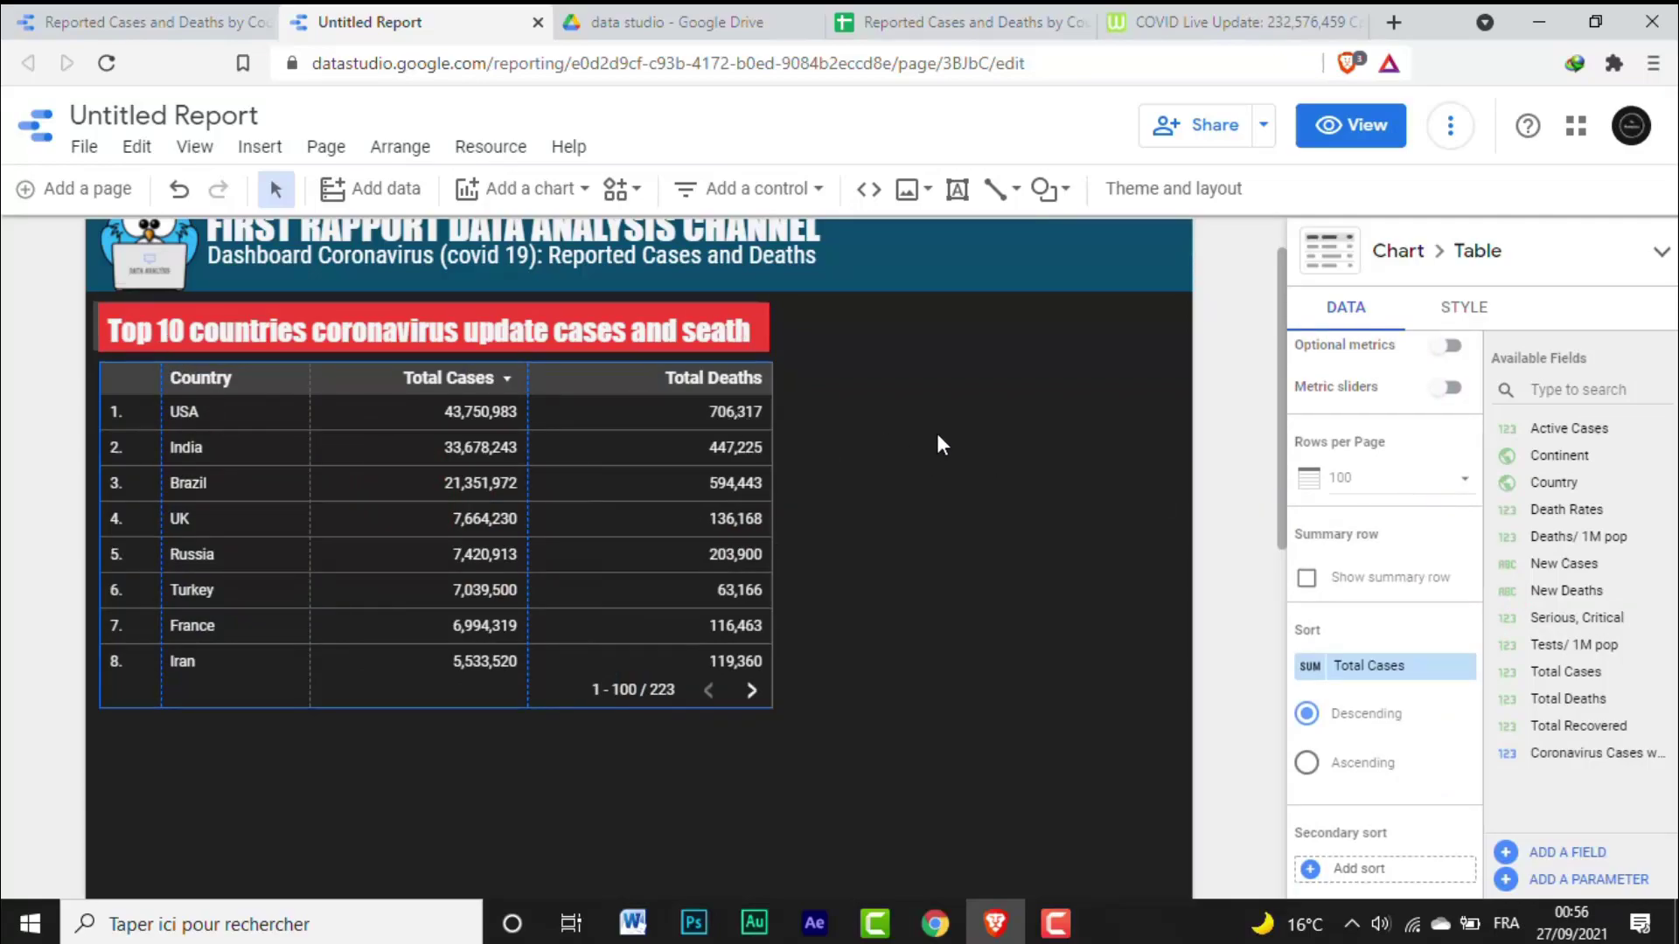
left_click(1464, 481)
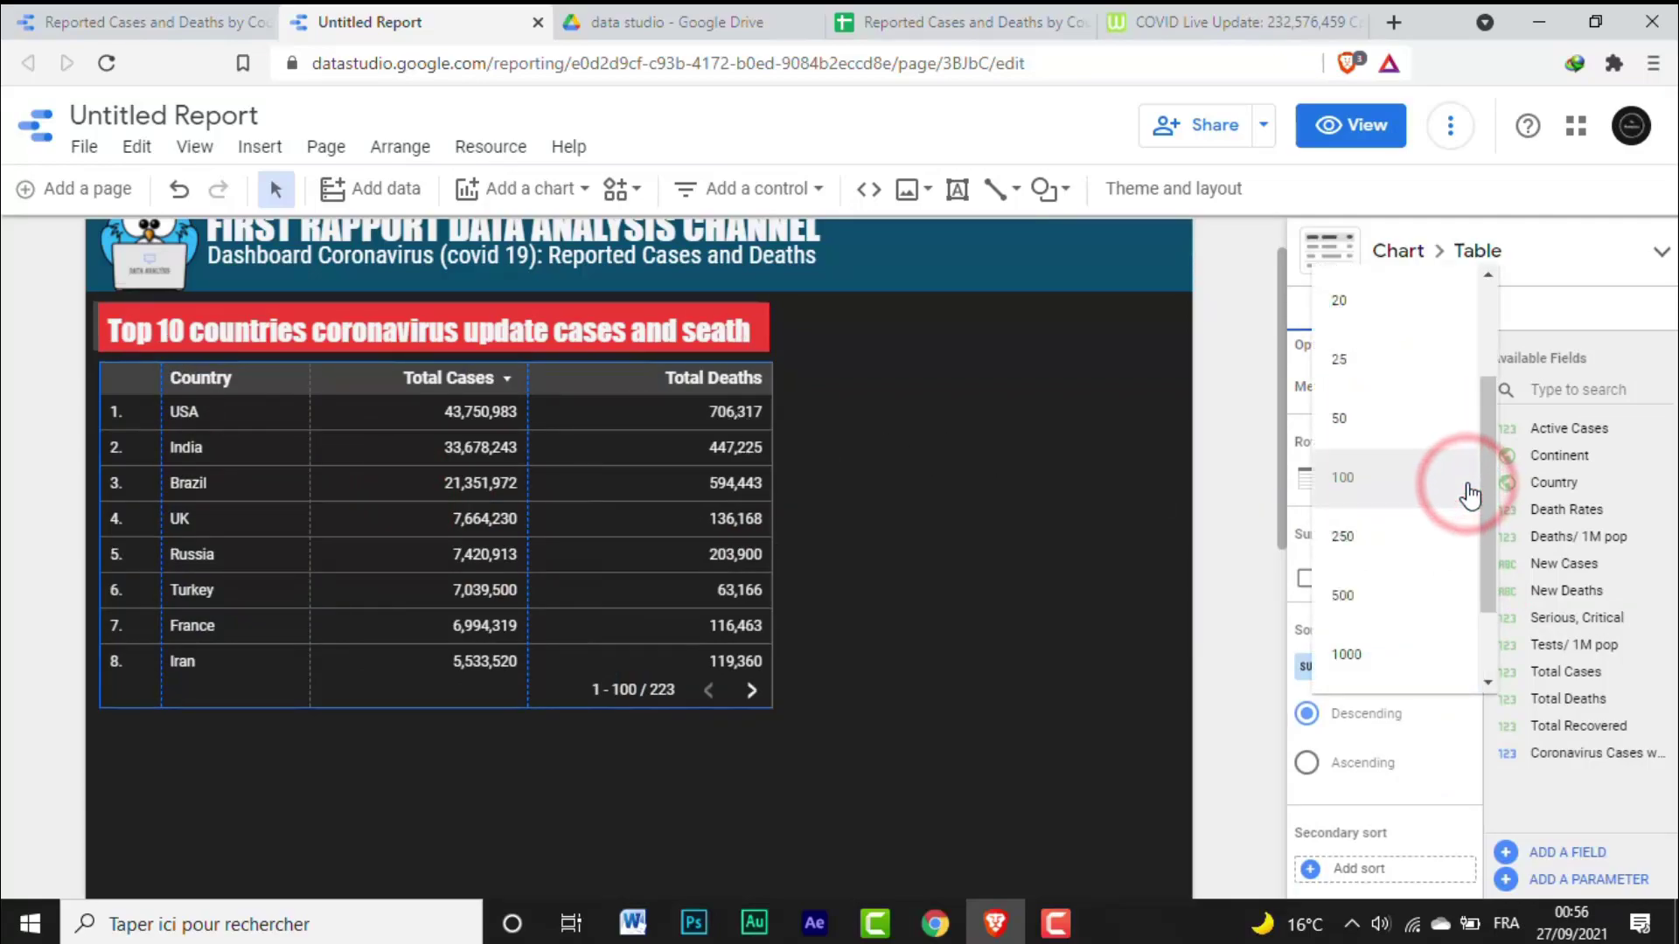
left_click_drag(1486, 404, 1477, 357)
left_click(1381, 345)
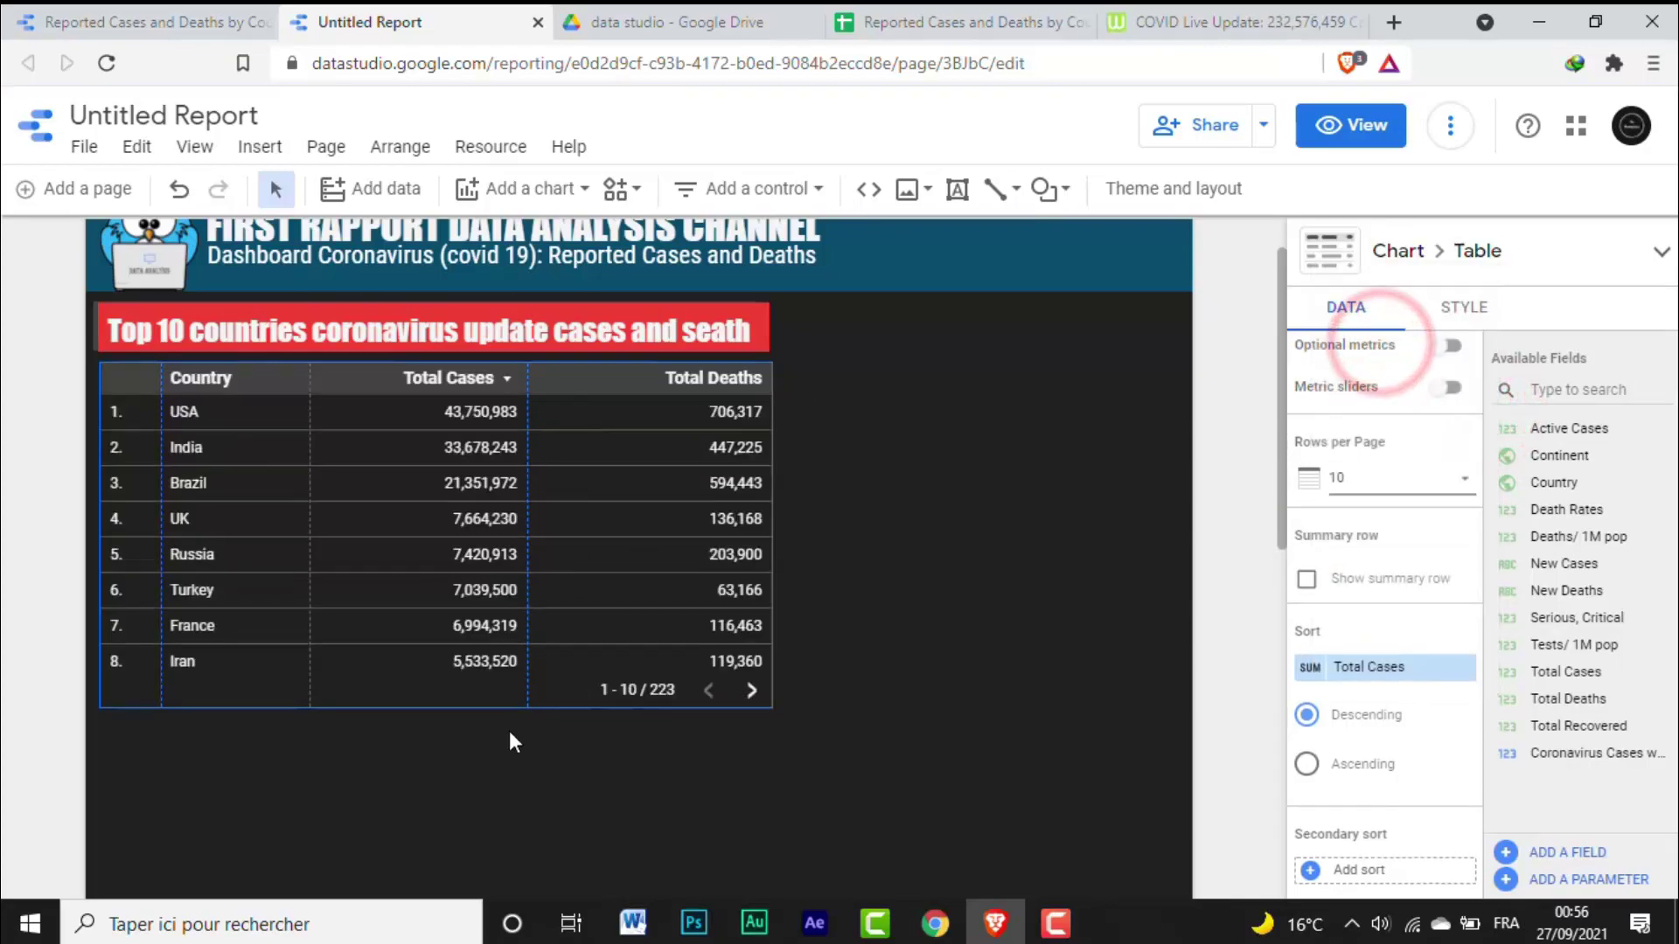
left_click_drag(498, 698, 411, 827)
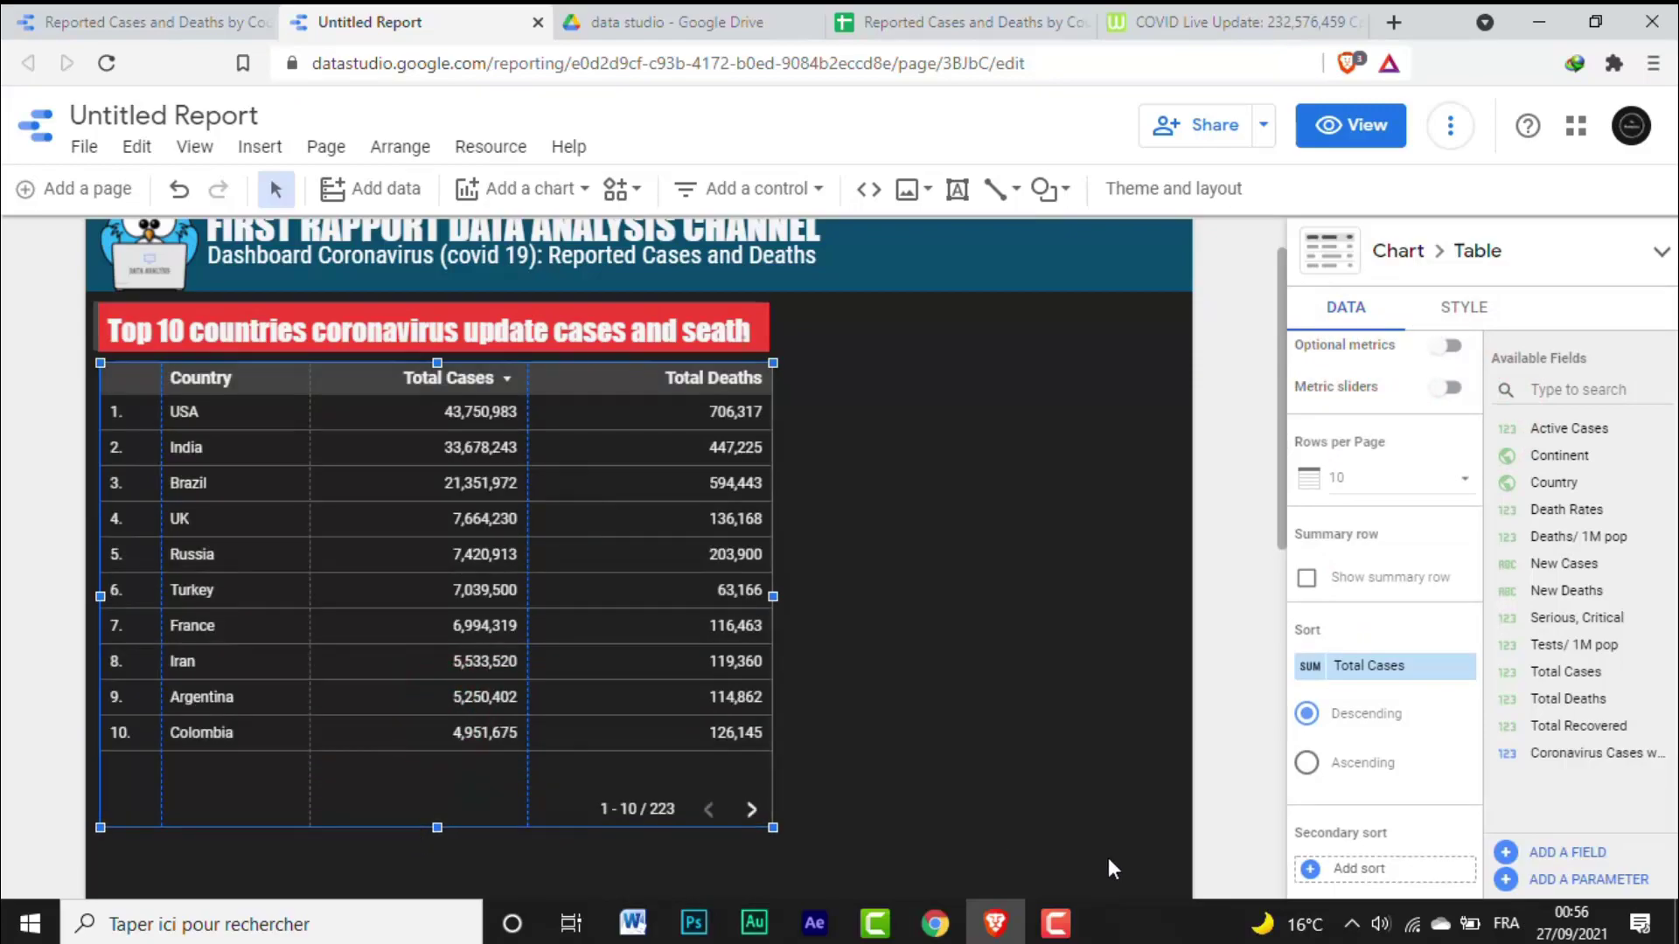
Step: Show the table's summary row and add Total Recovered as an optional metric
left_click(1403, 539)
left_click(1312, 581)
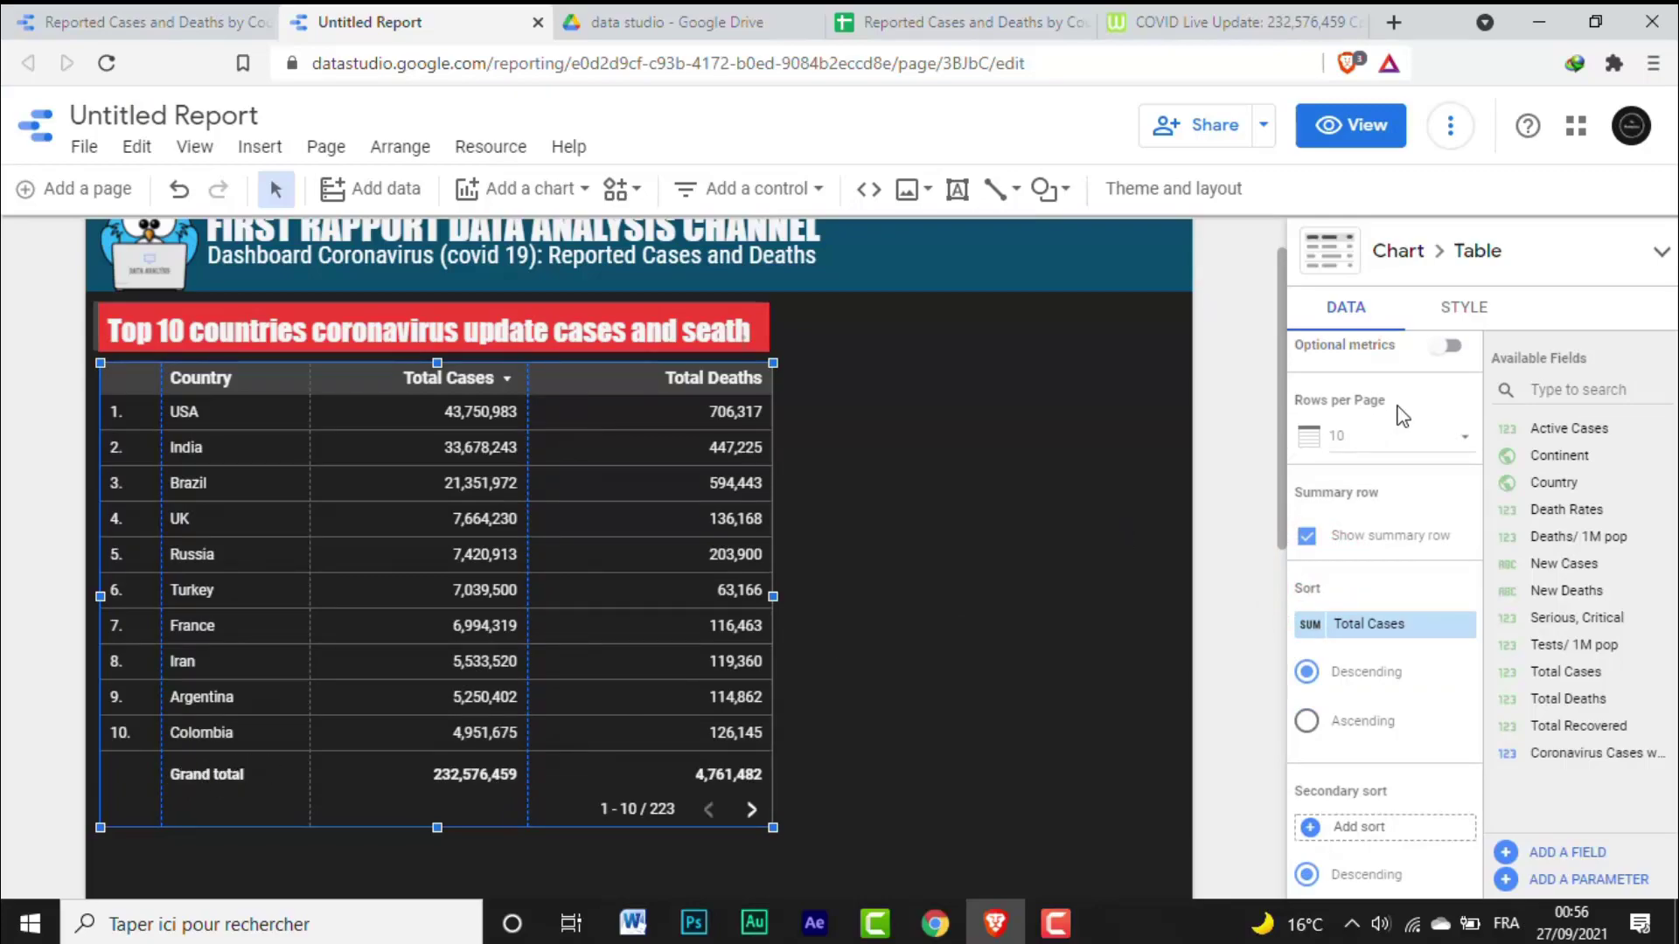
left_click(1448, 348)
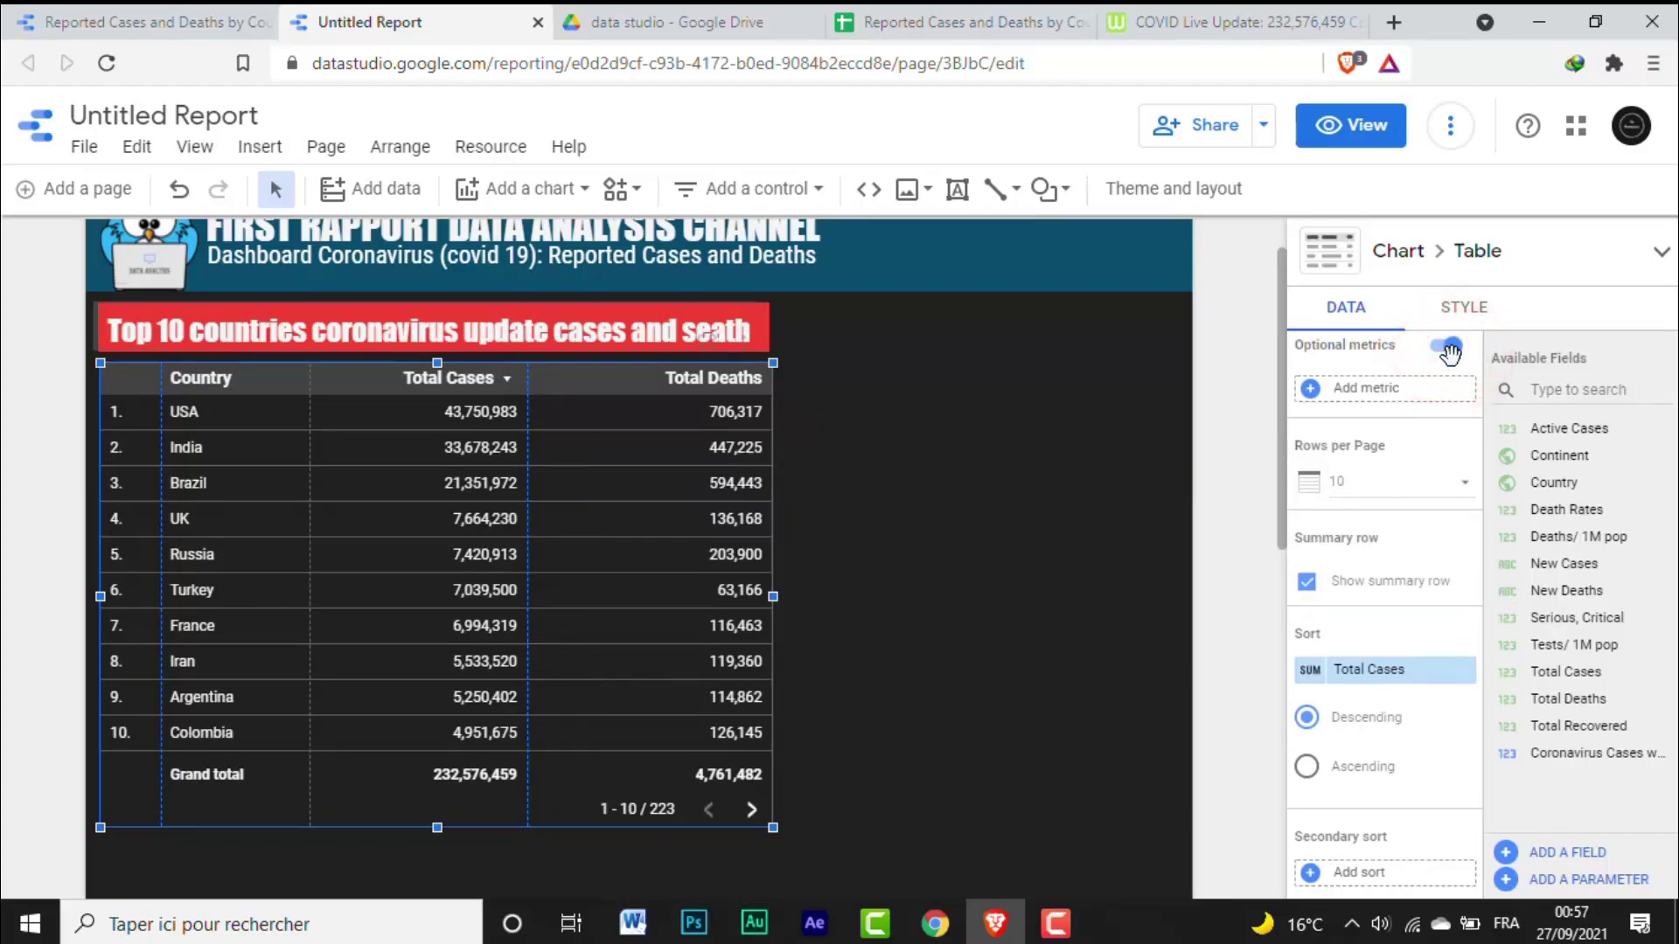
left_click(1399, 388)
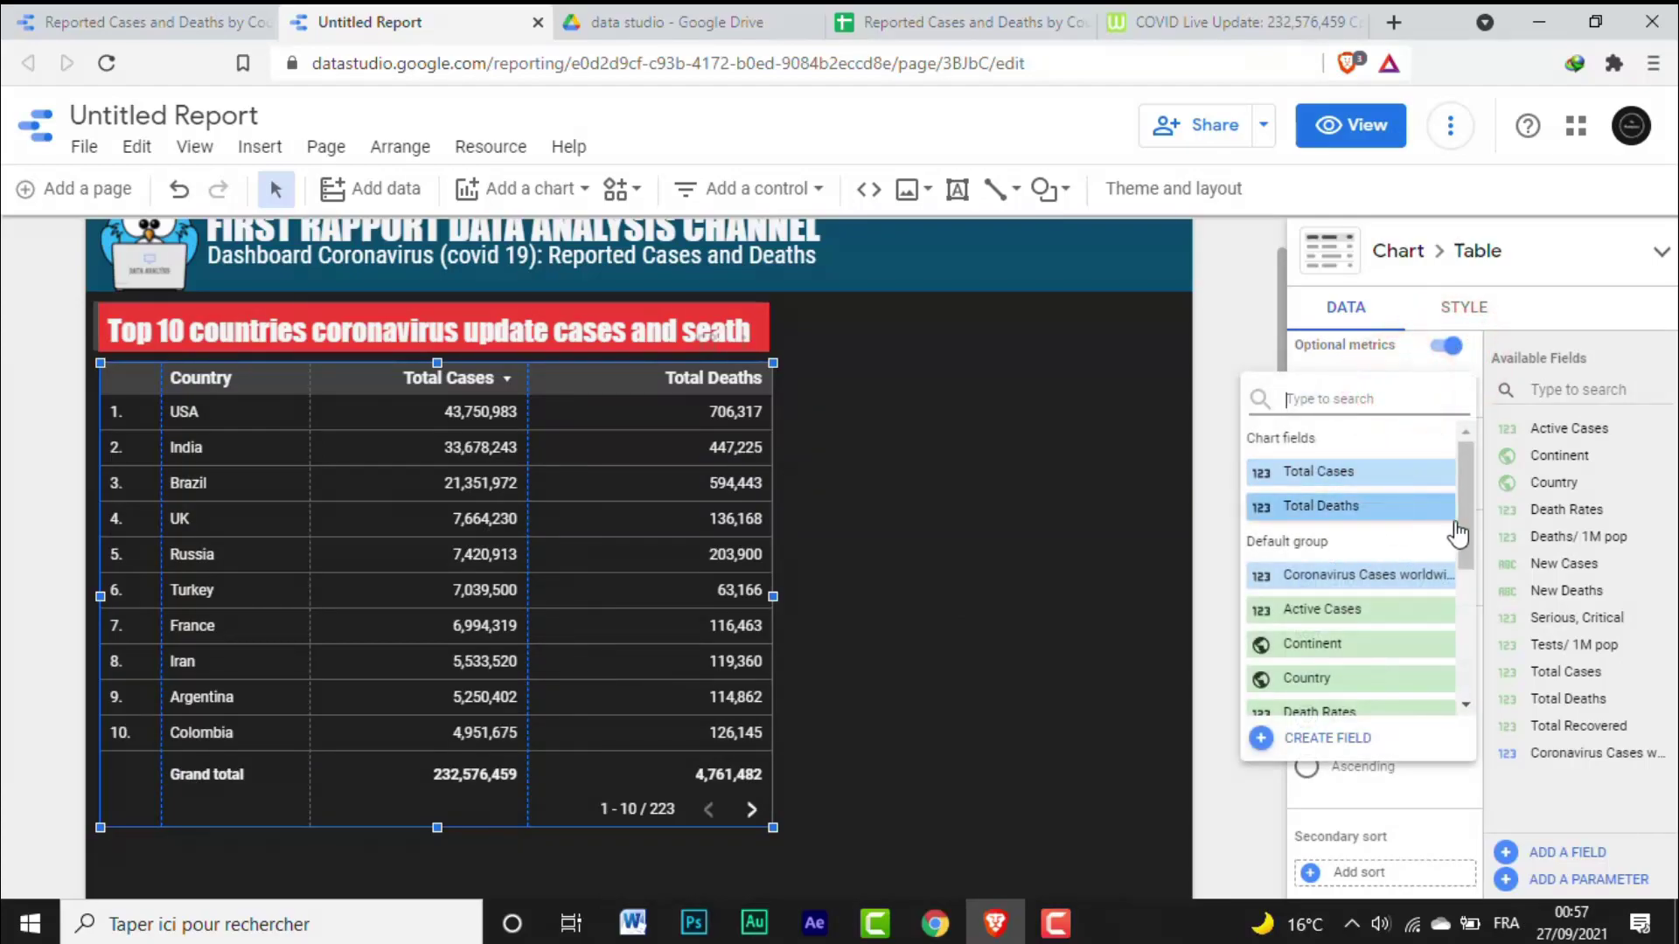
left_click_drag(1461, 547, 1458, 612)
left_click(1364, 692)
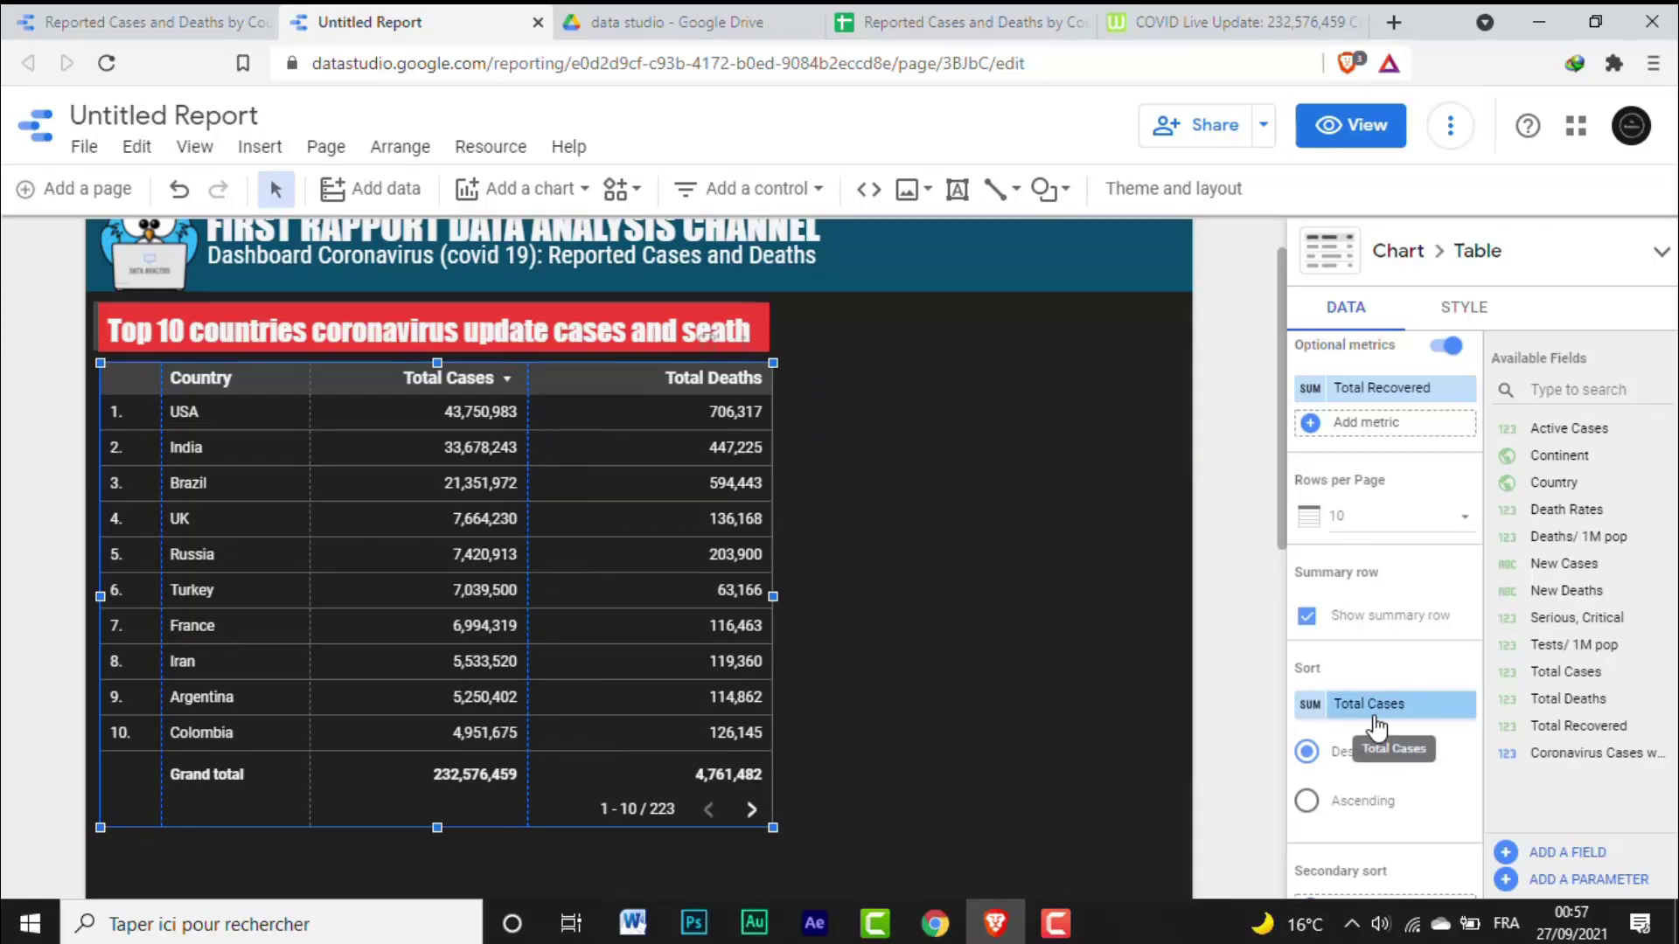
Step: Try sorting the table ascending by Total Cases and by Country, and restore the descending sort by Total Cases
left_click(1306, 801)
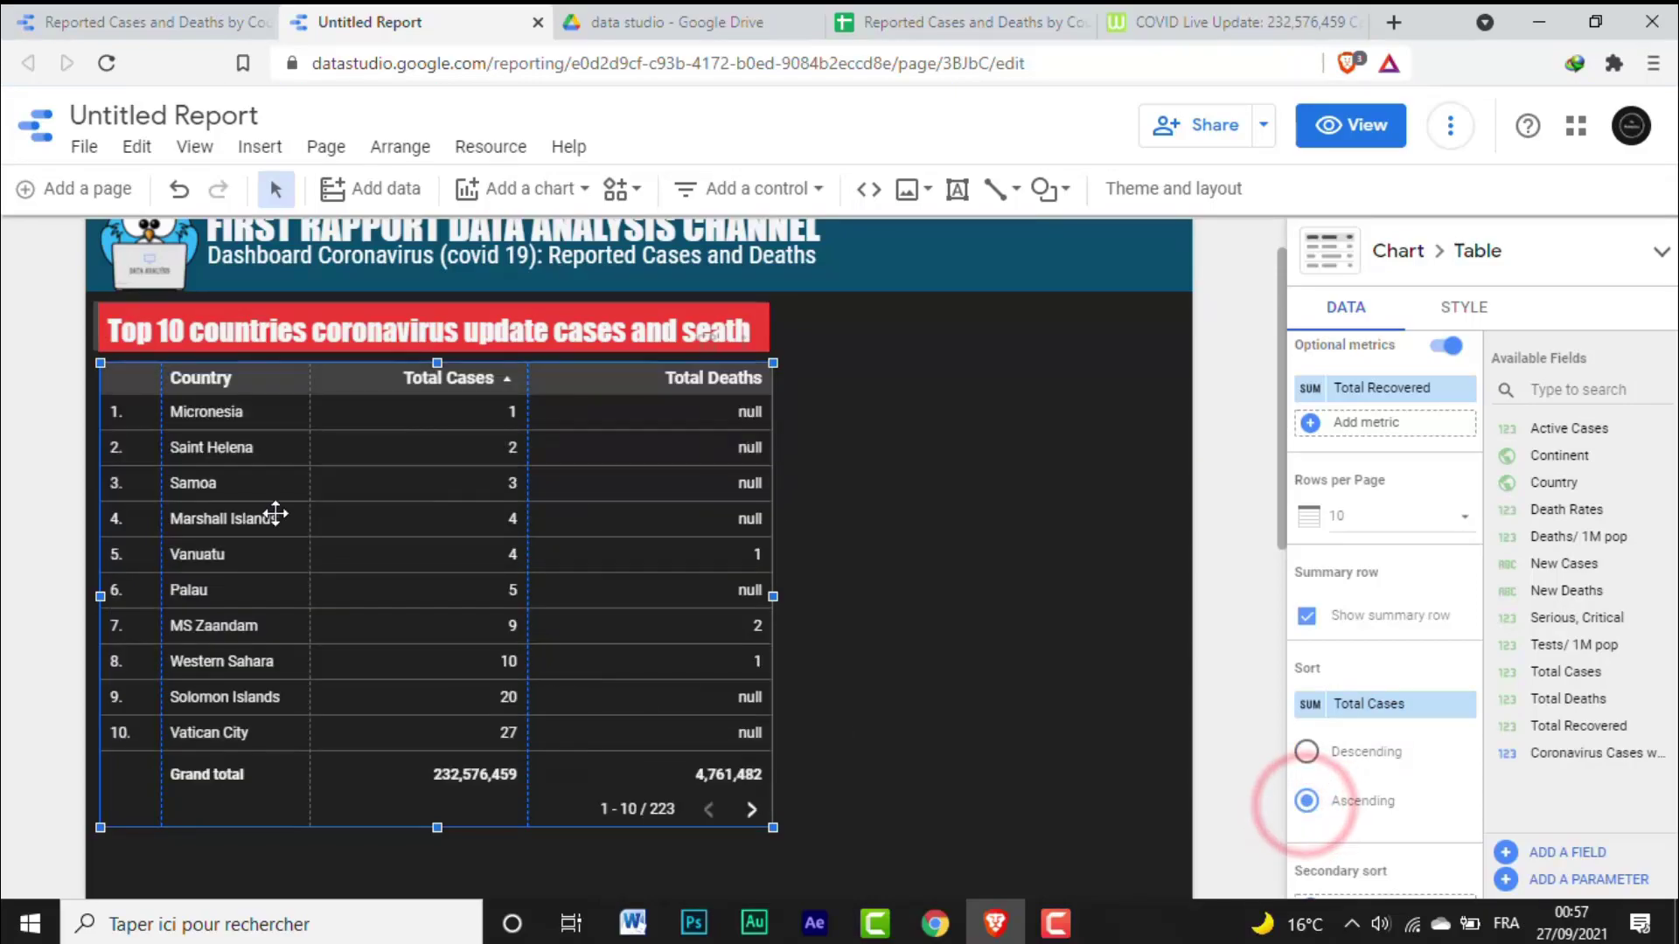
left_click(1425, 704)
left_click(1416, 701)
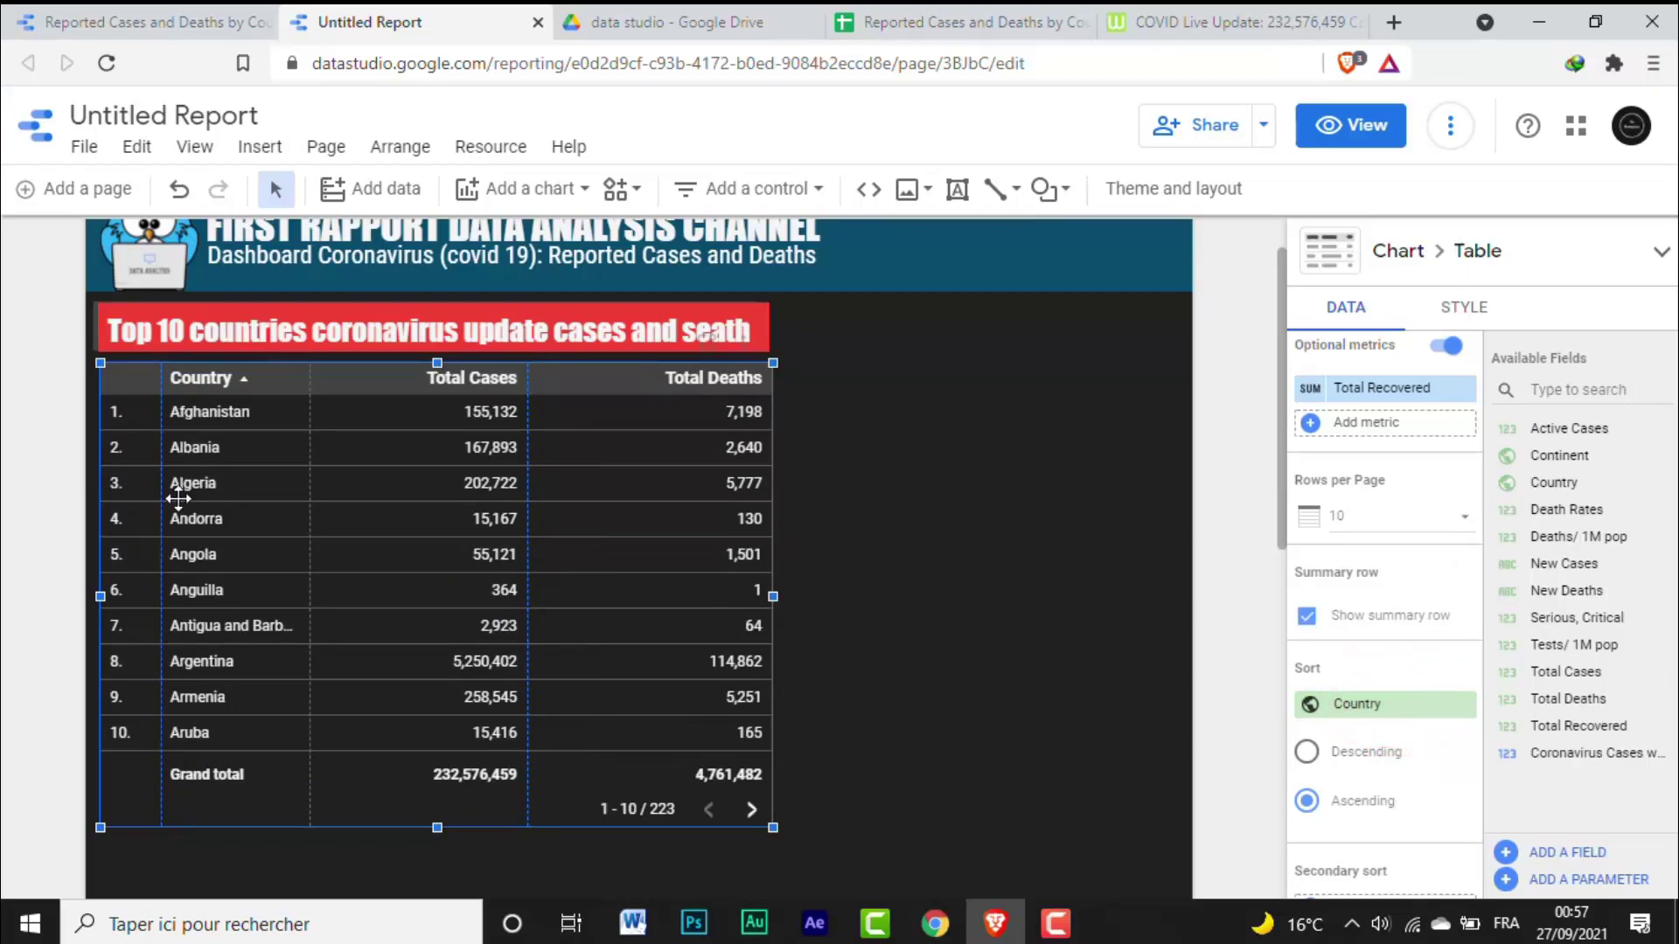
left_click(1395, 700)
left_click(1357, 604)
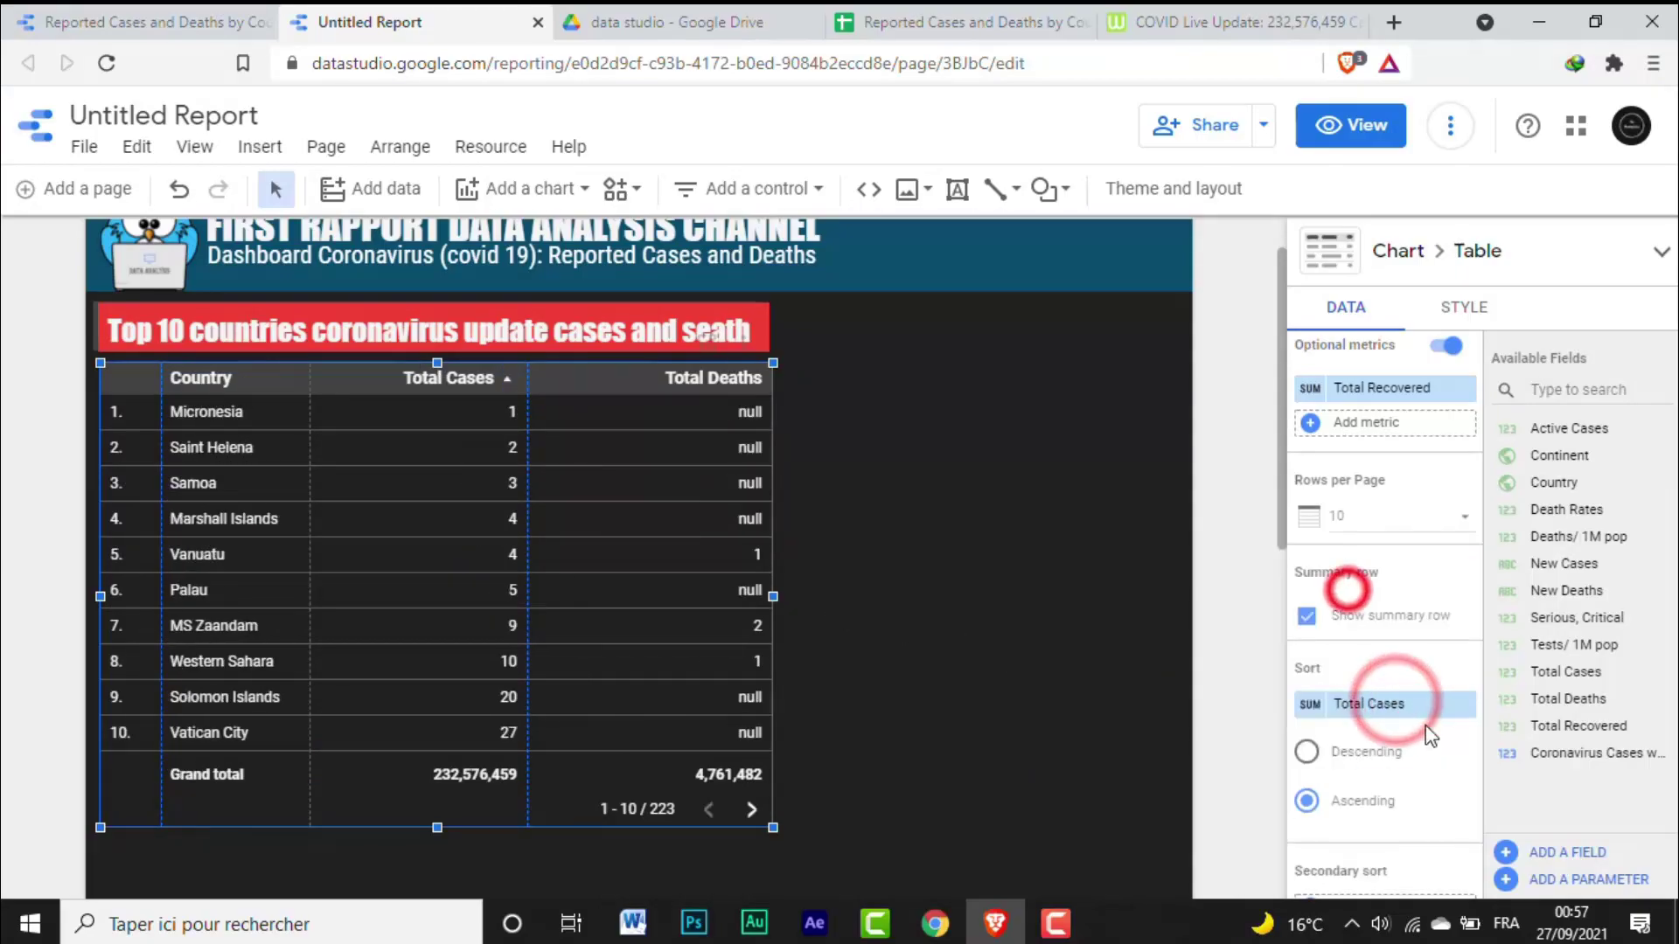
left_click(1352, 644)
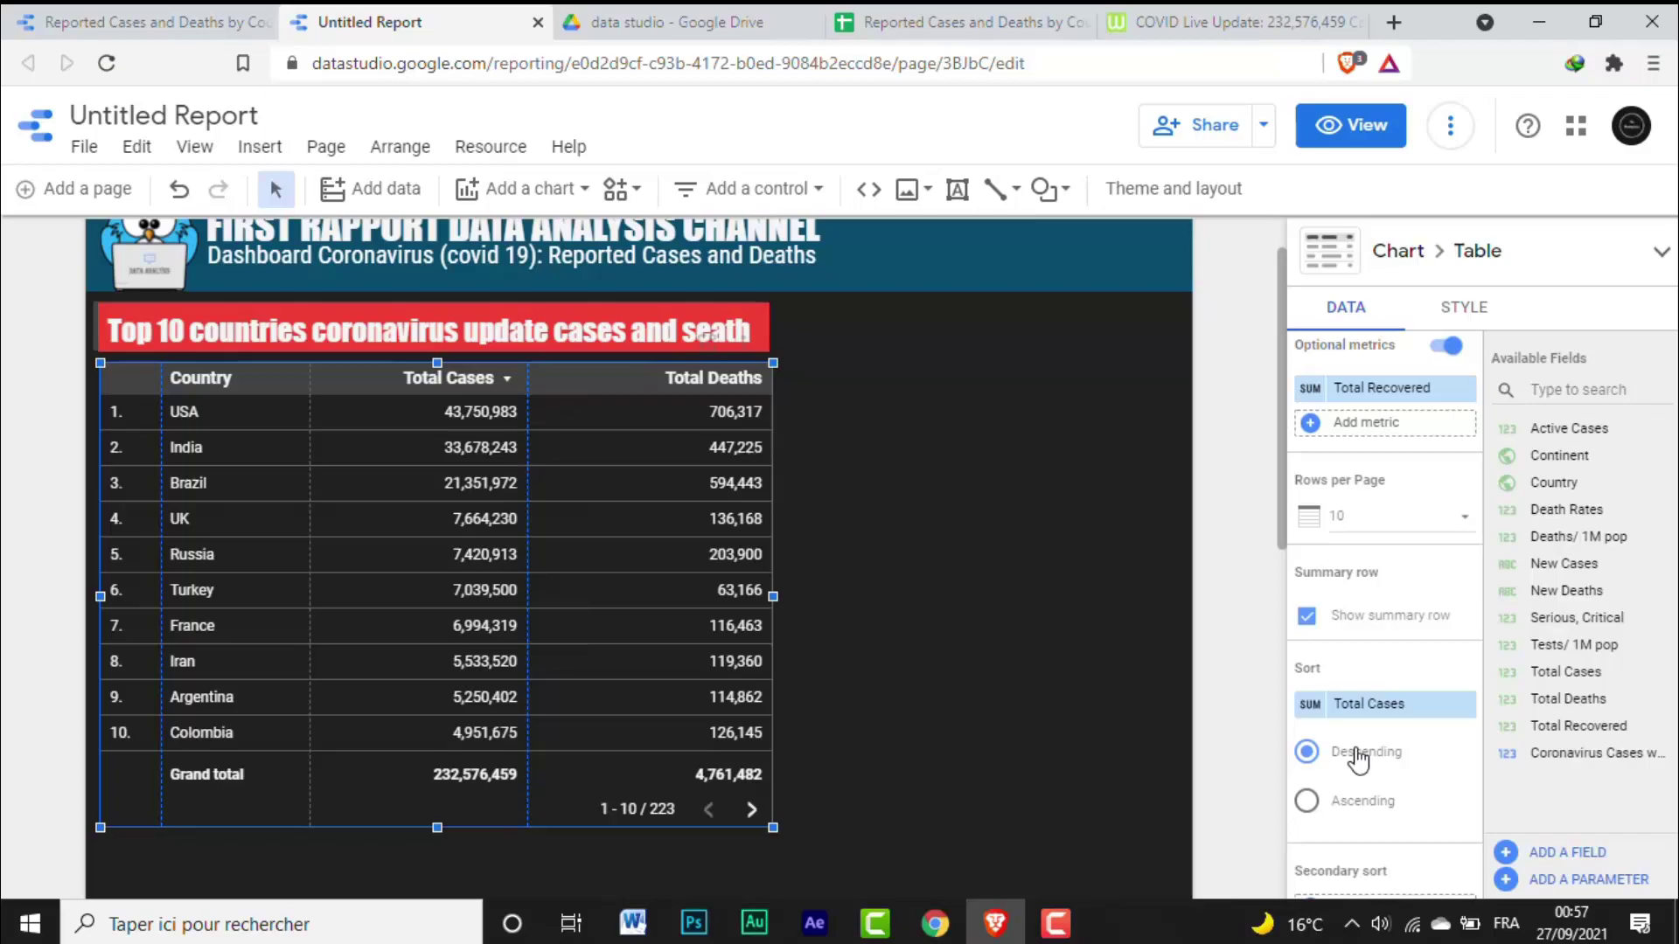
Step: Start a new table filter with an Include clause on the Country field and the Equal to (=) condition
scroll(1360, 754, "down", 3)
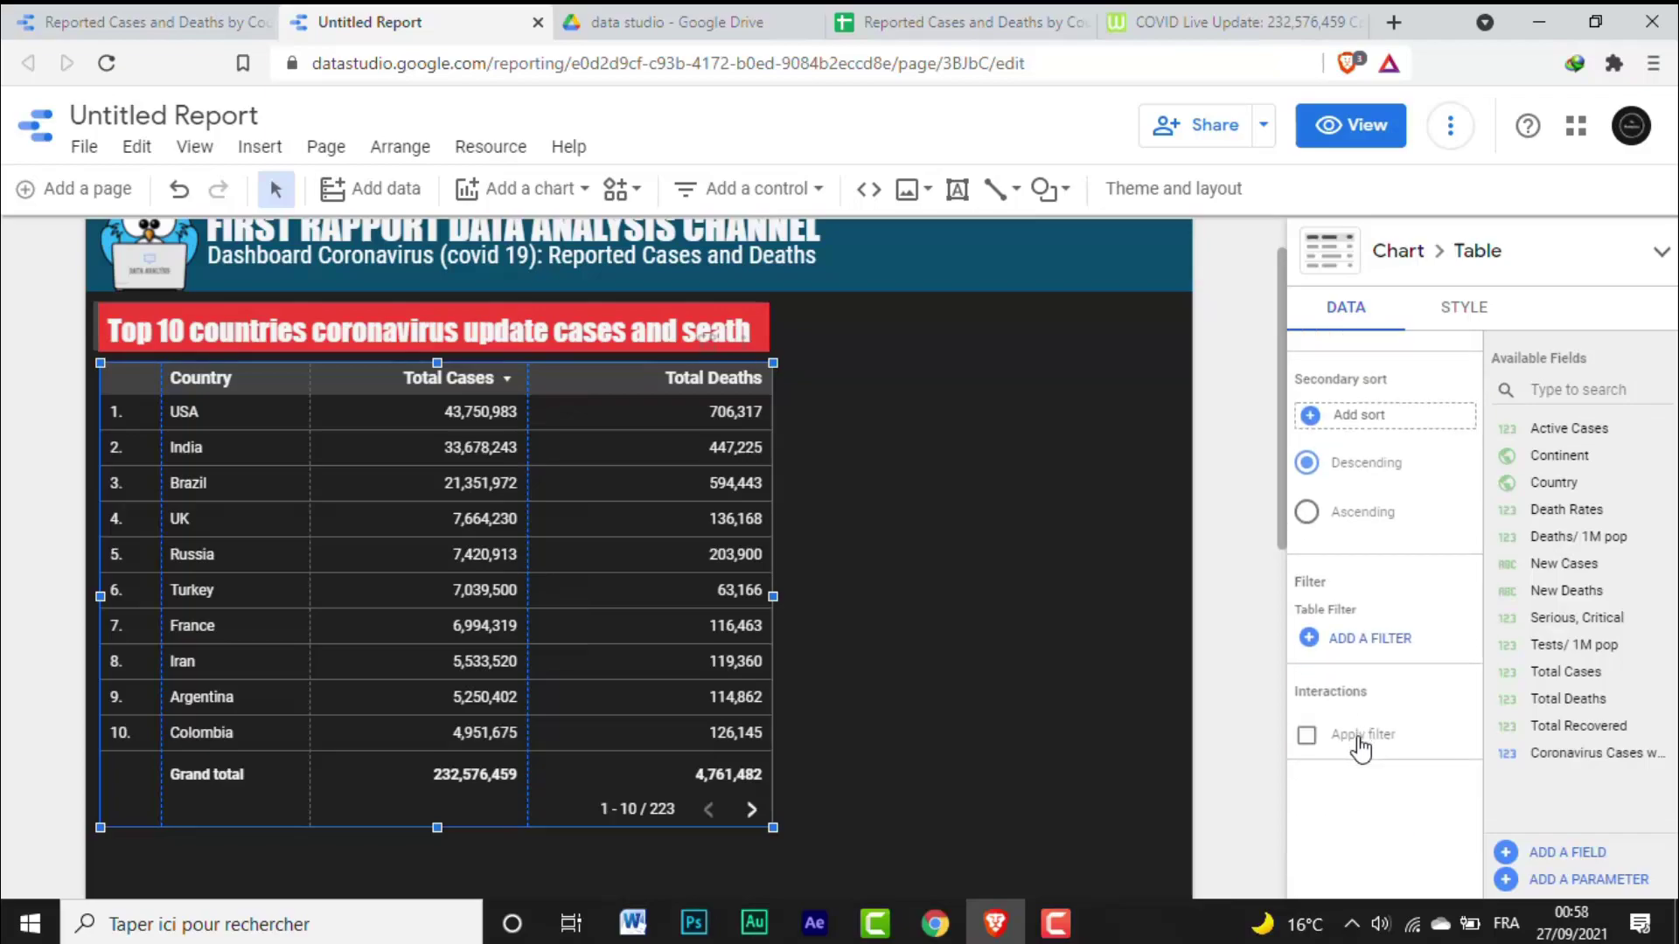
scroll(1394, 592, "up", 1)
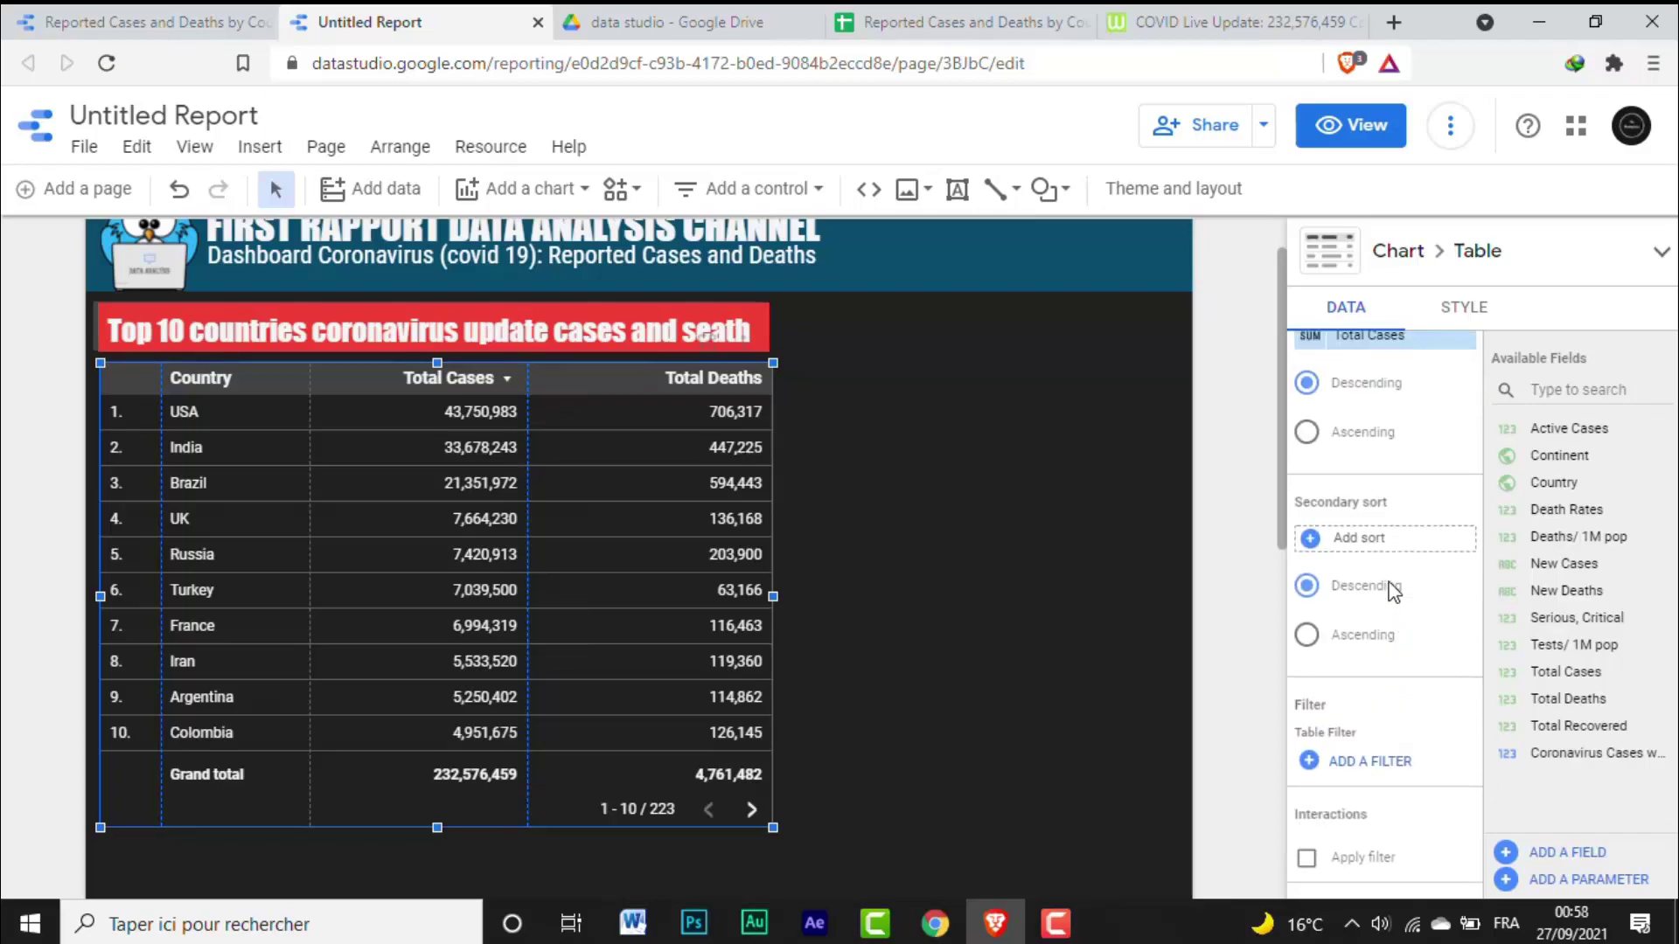
scroll(1434, 638, "down", 2)
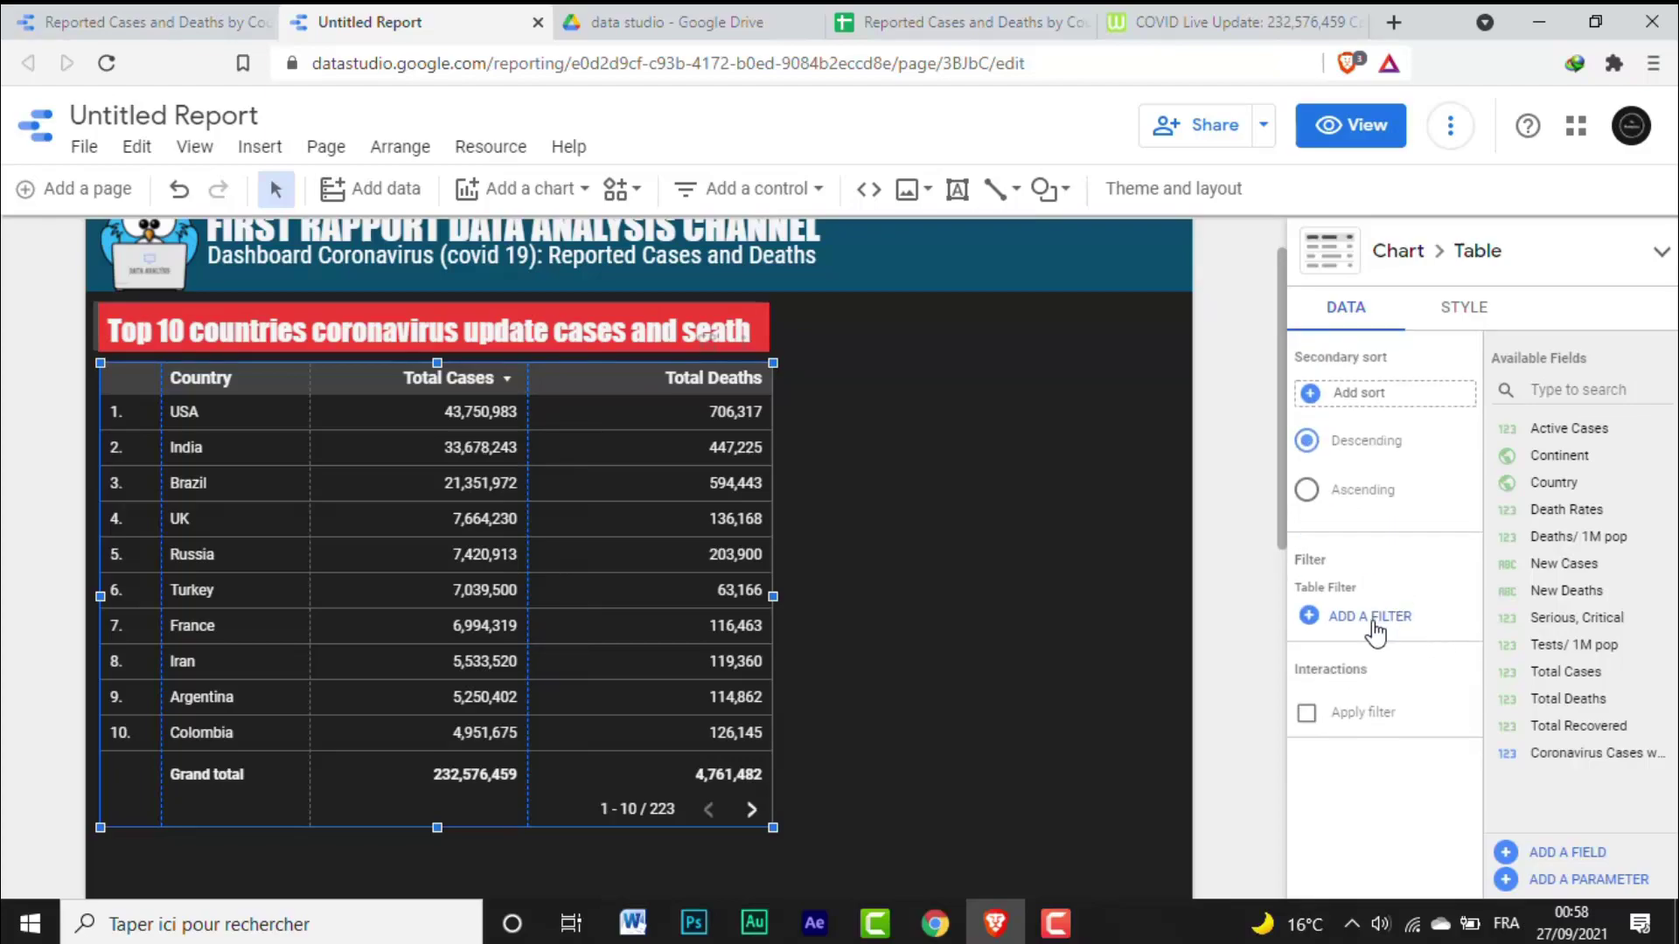
left_click(1366, 614)
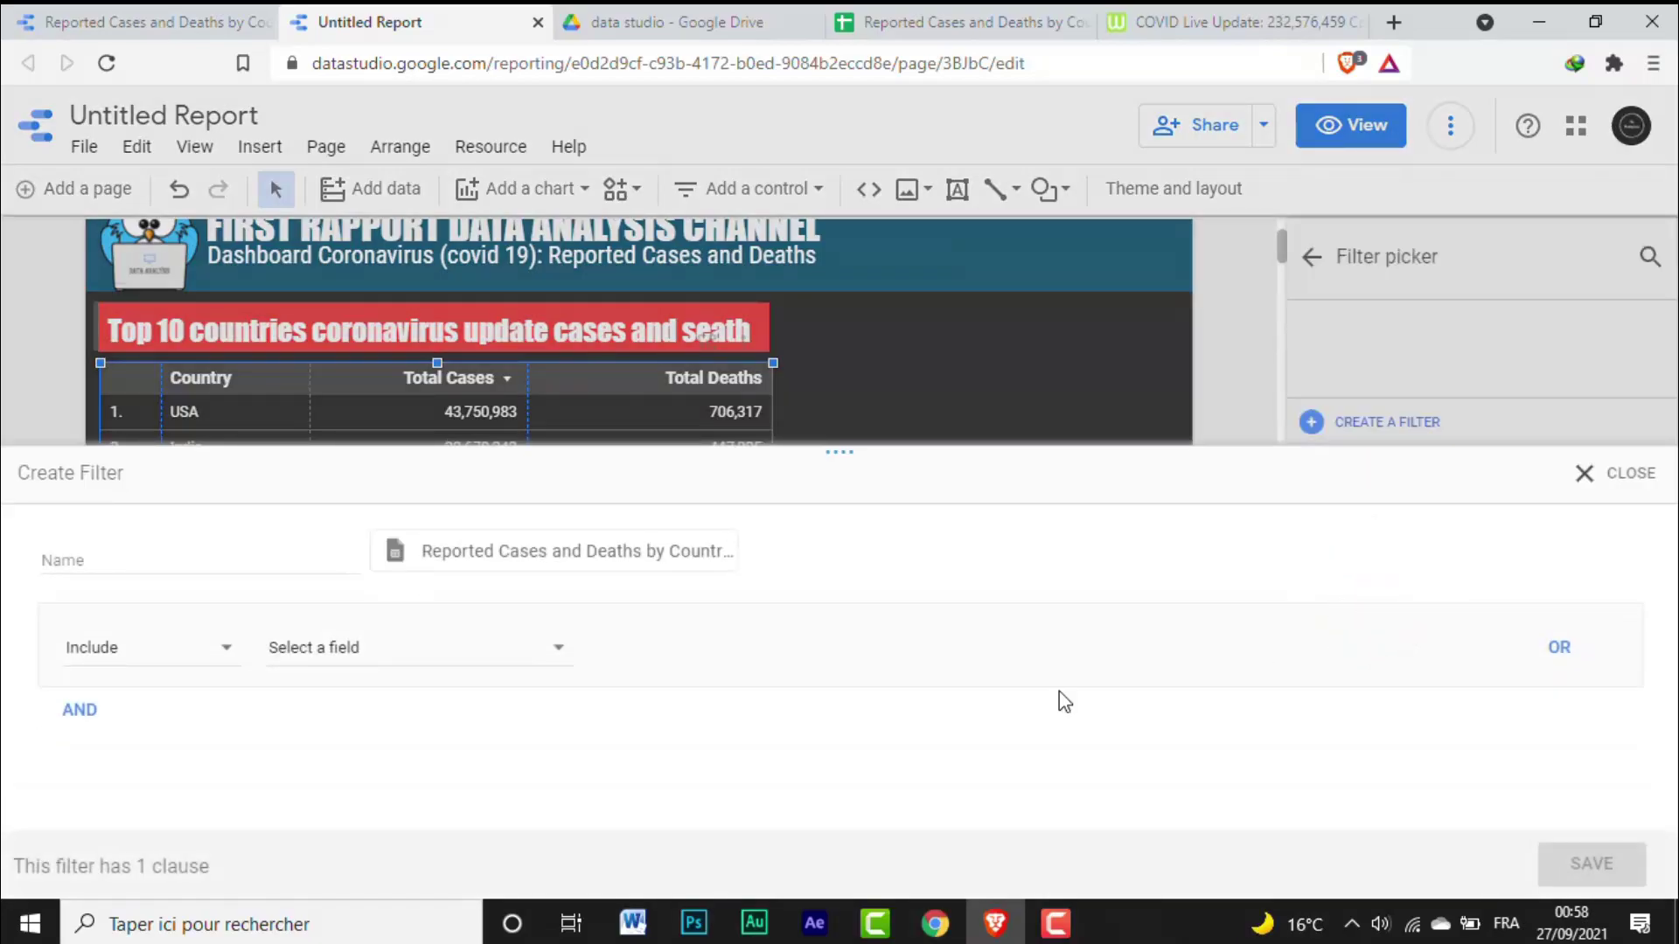
left_click(229, 648)
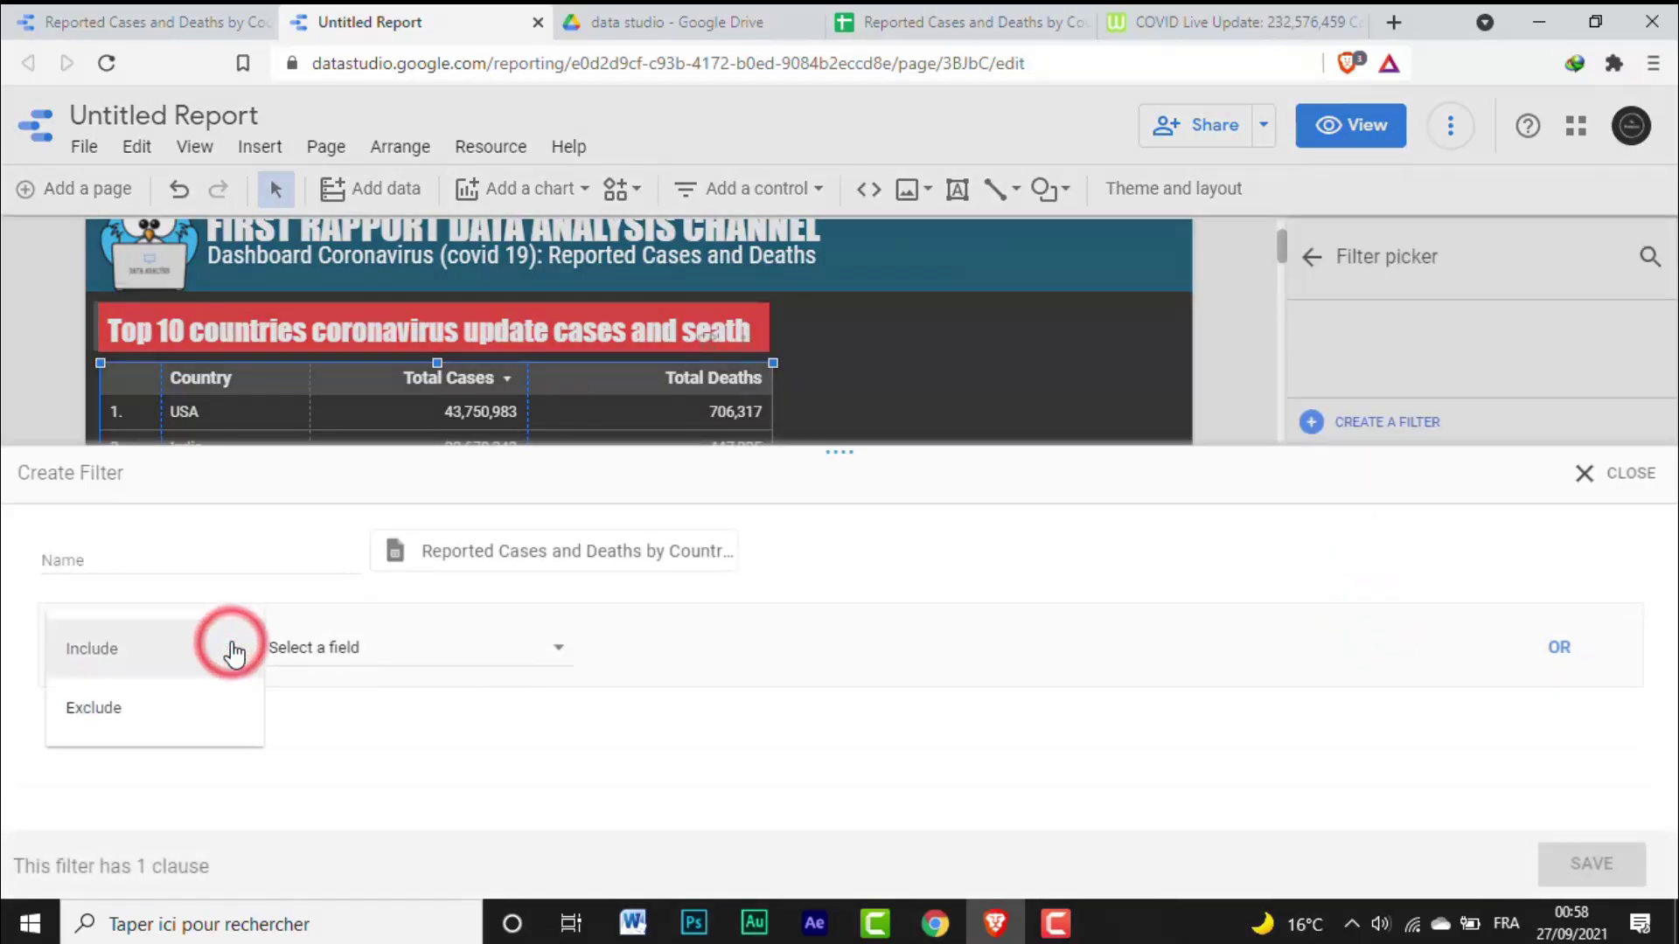
left_click(232, 651)
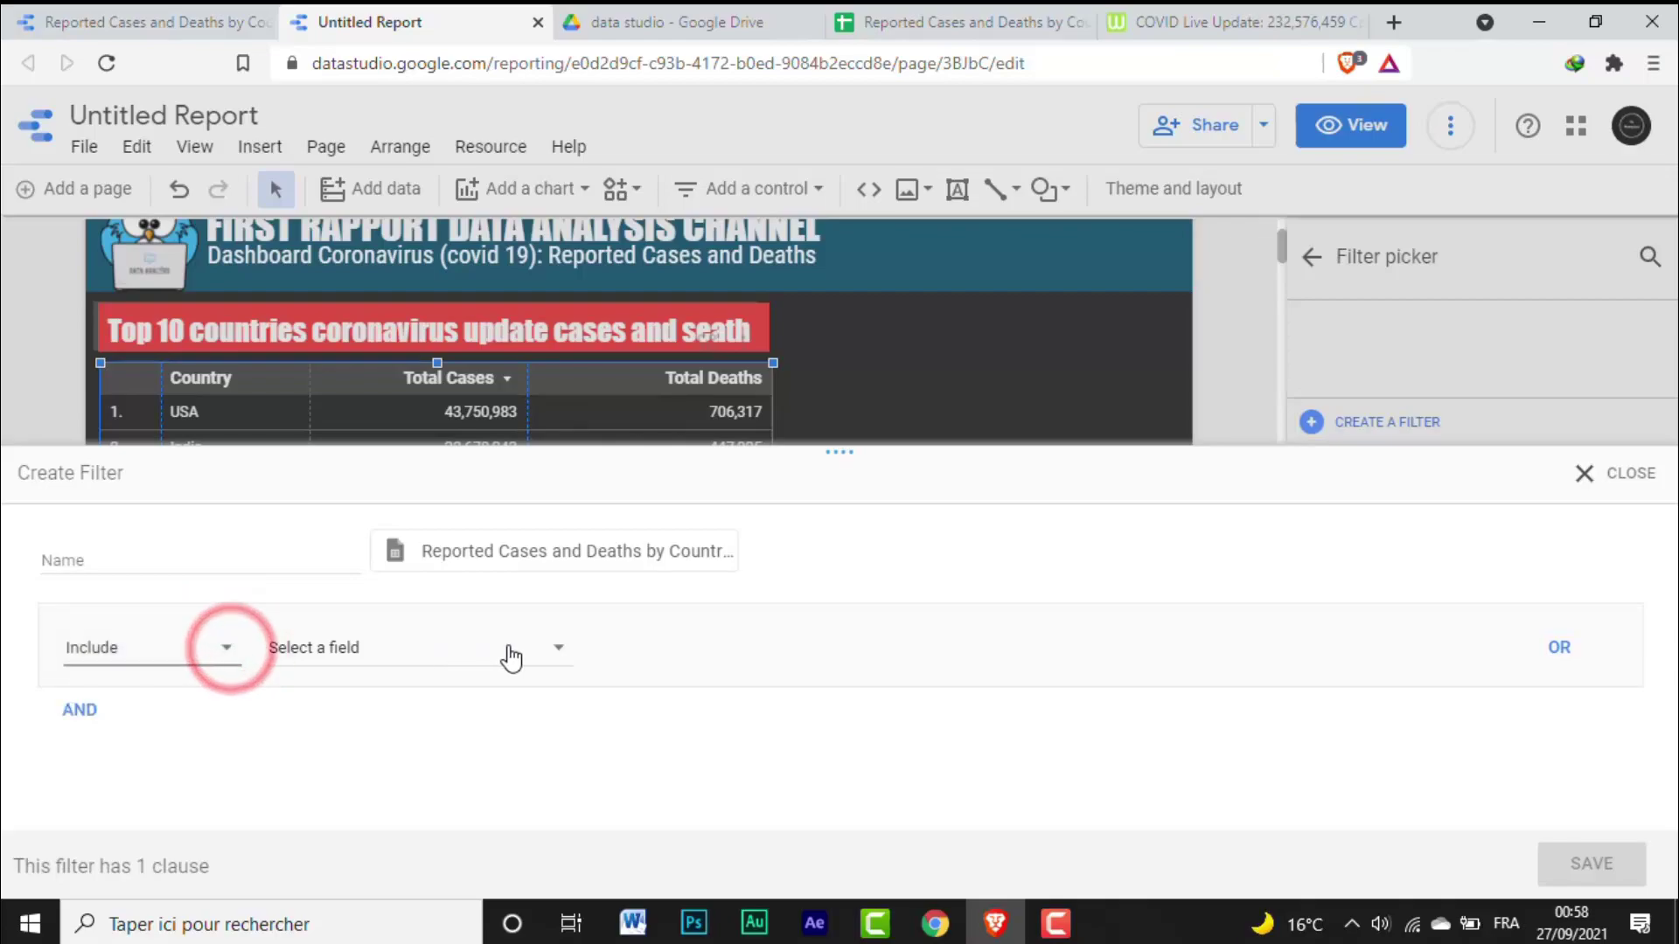
left_click(554, 654)
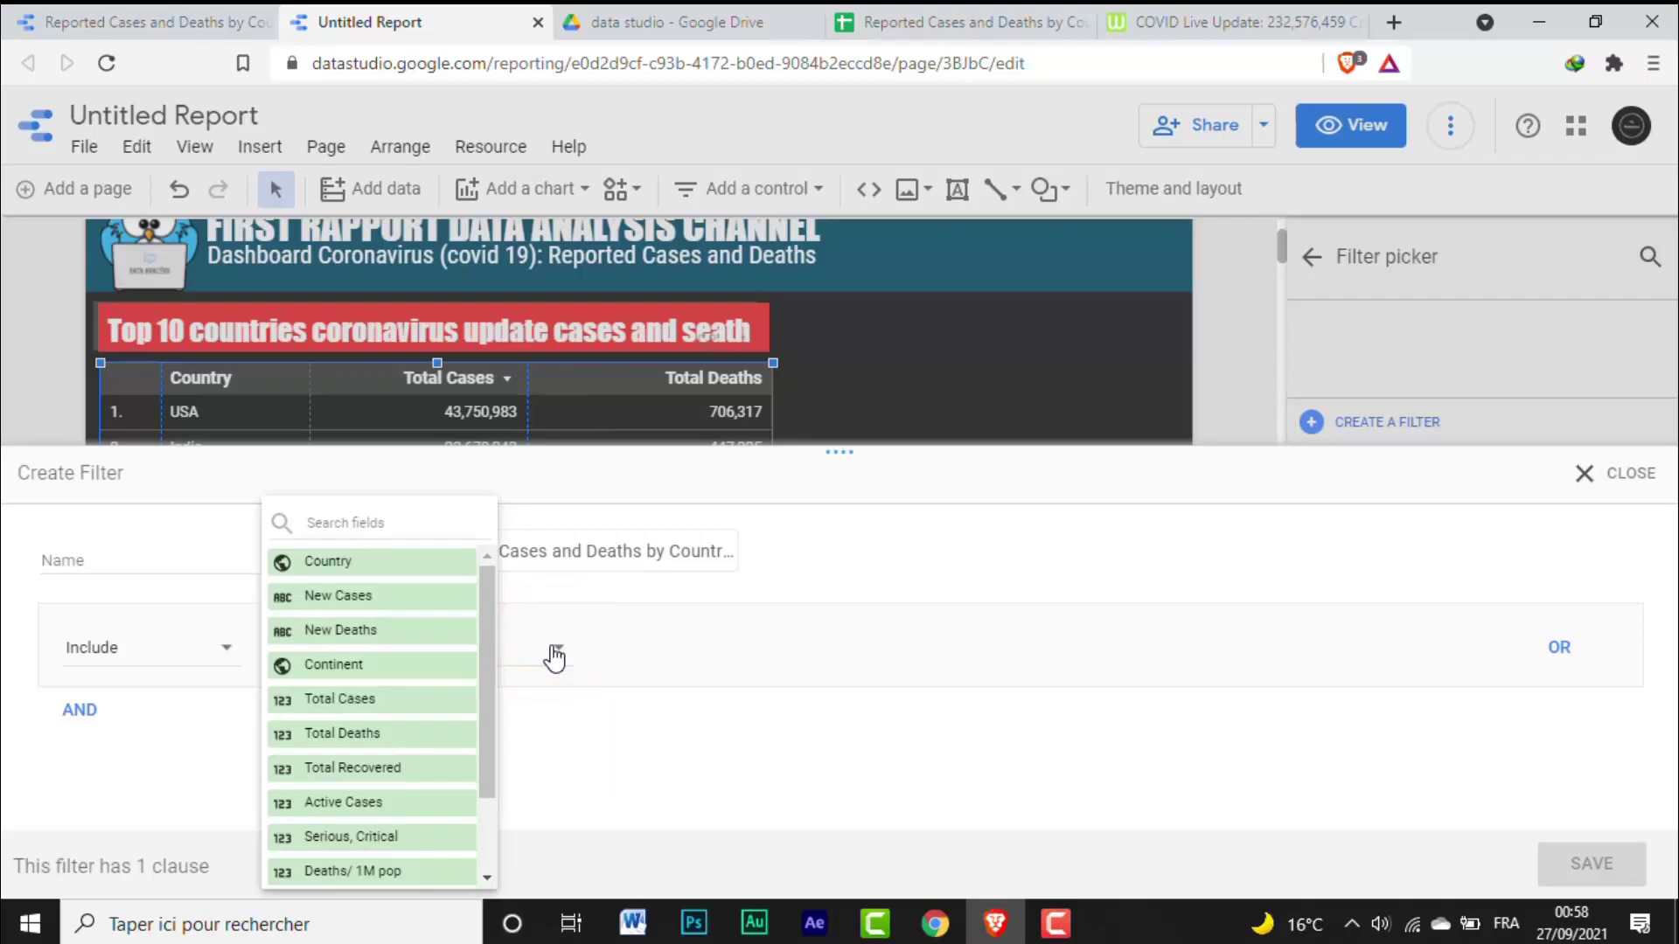
left_click(374, 570)
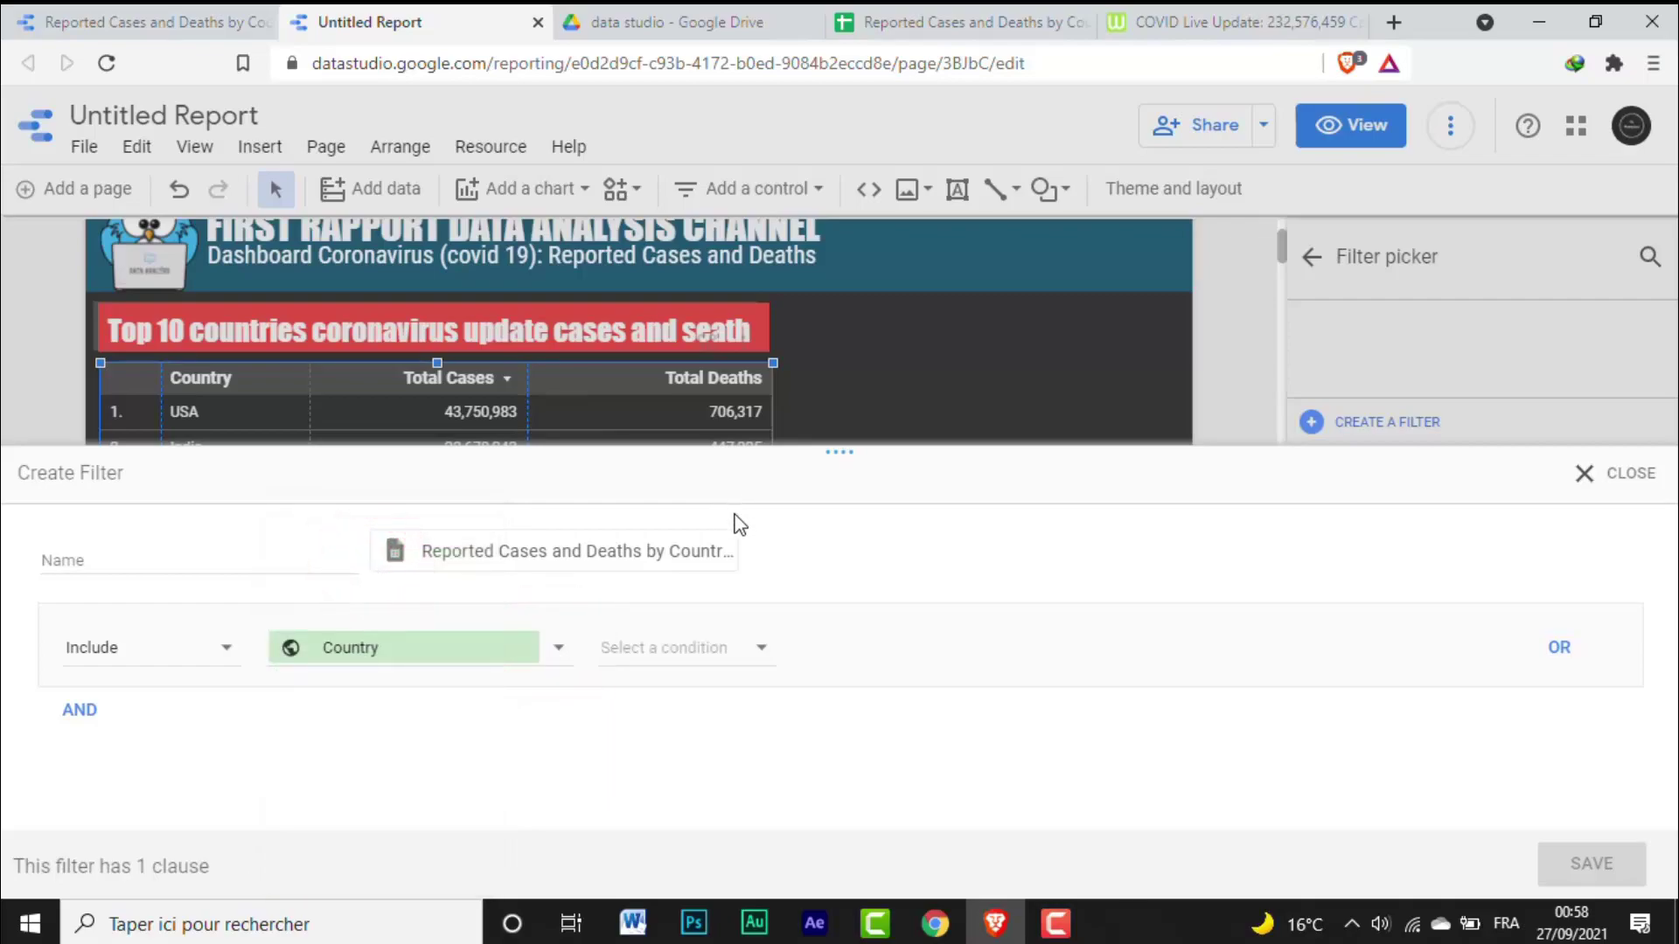
left_click(748, 649)
left_click(678, 518)
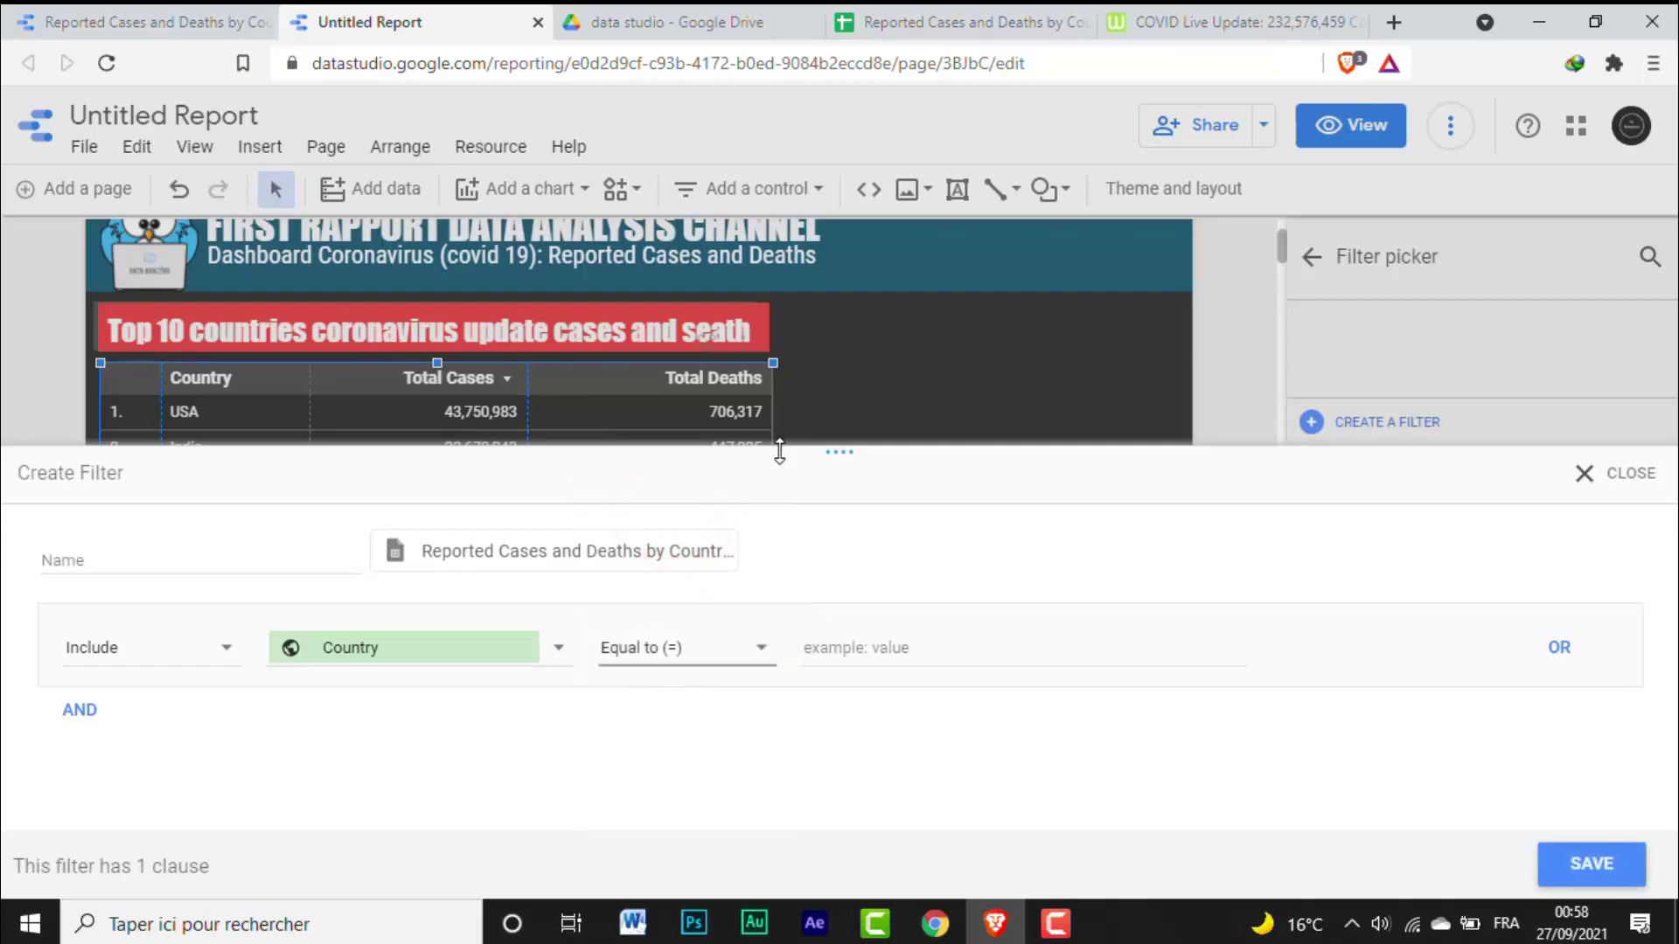
Step: Set the Include filter's value to Brazil, save it to the table, and remove the filter from the table again
left_click_drag(776, 447, 772, 518)
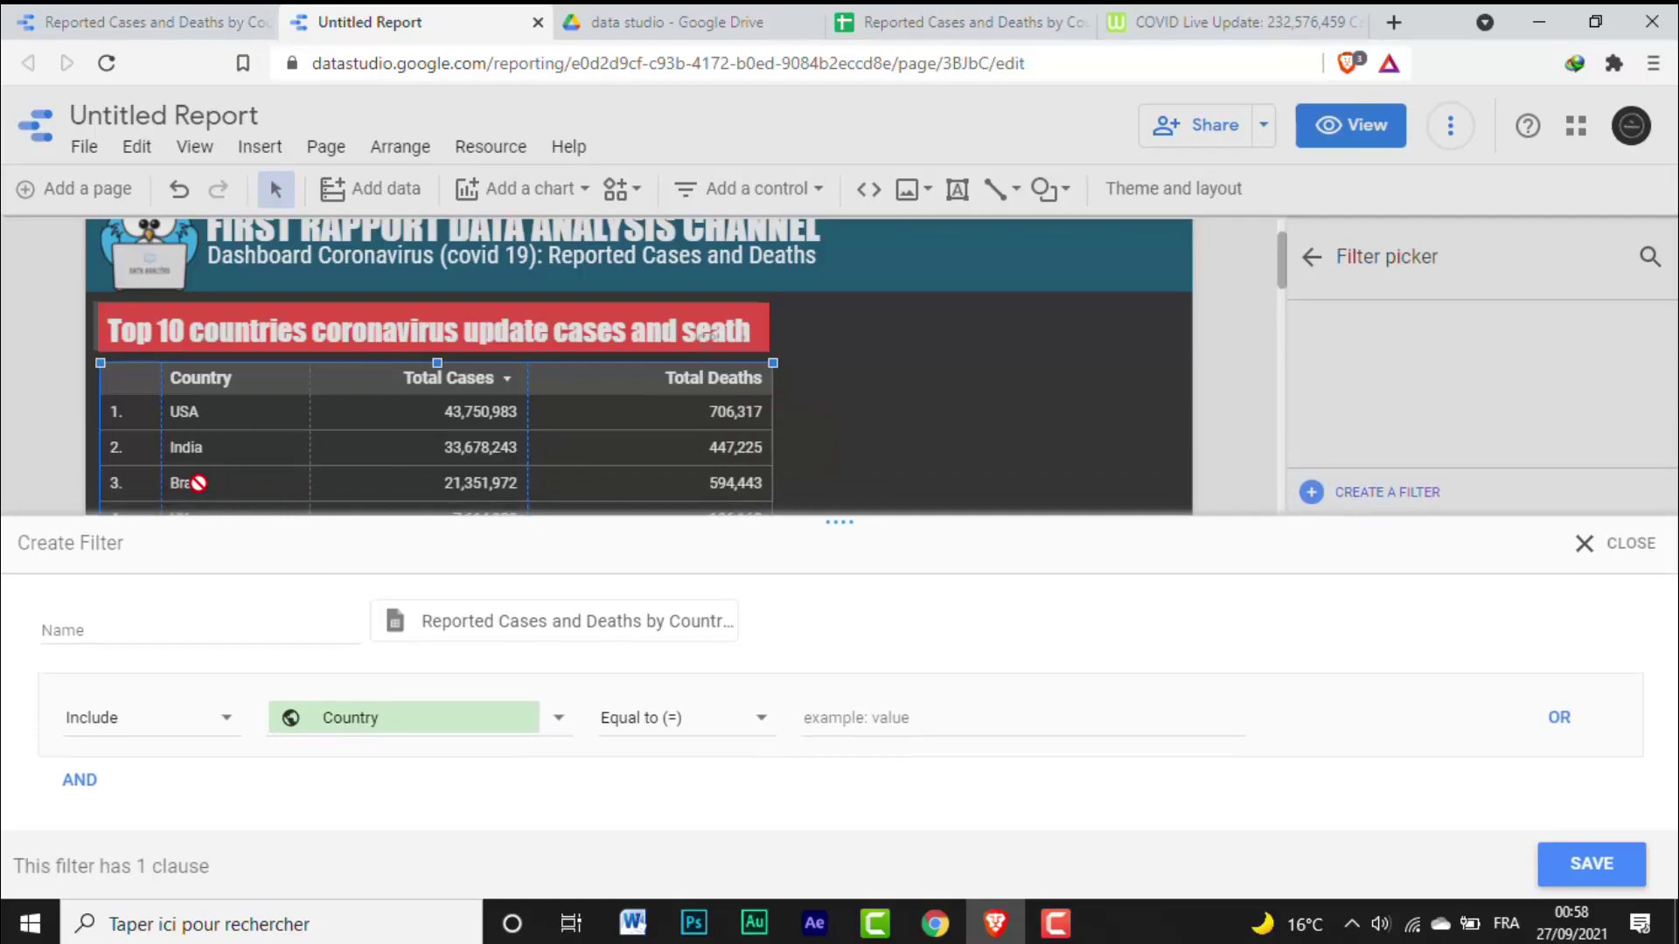
left_click(842, 712)
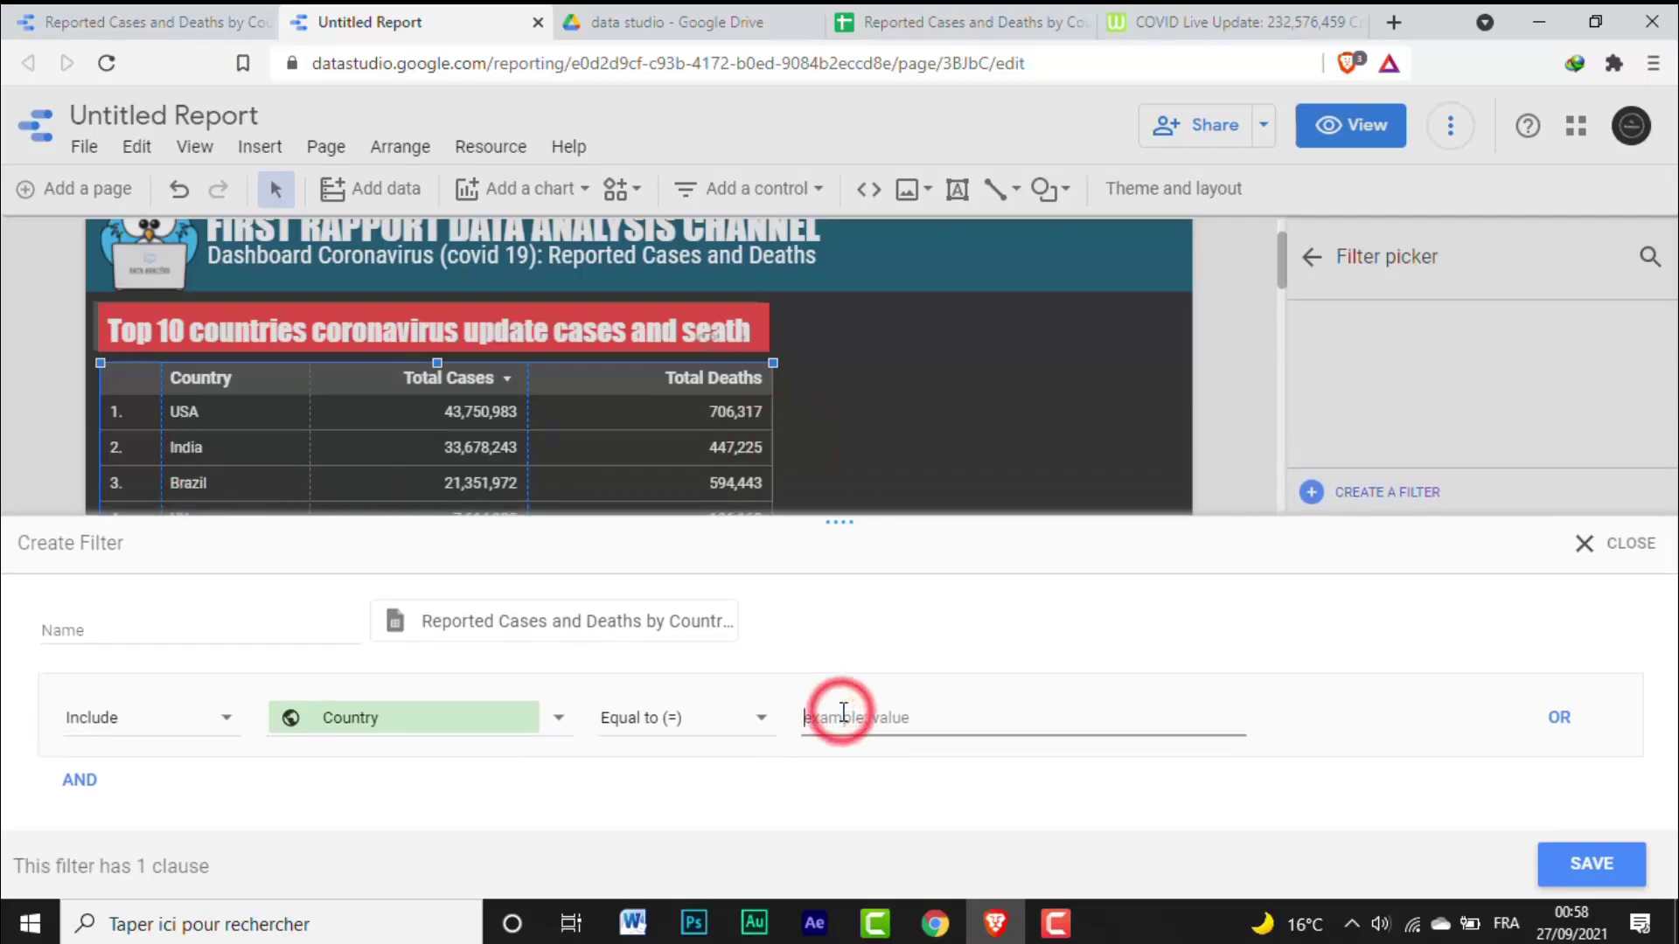
type("Brazil")
key("Return")
left_click(1580, 863)
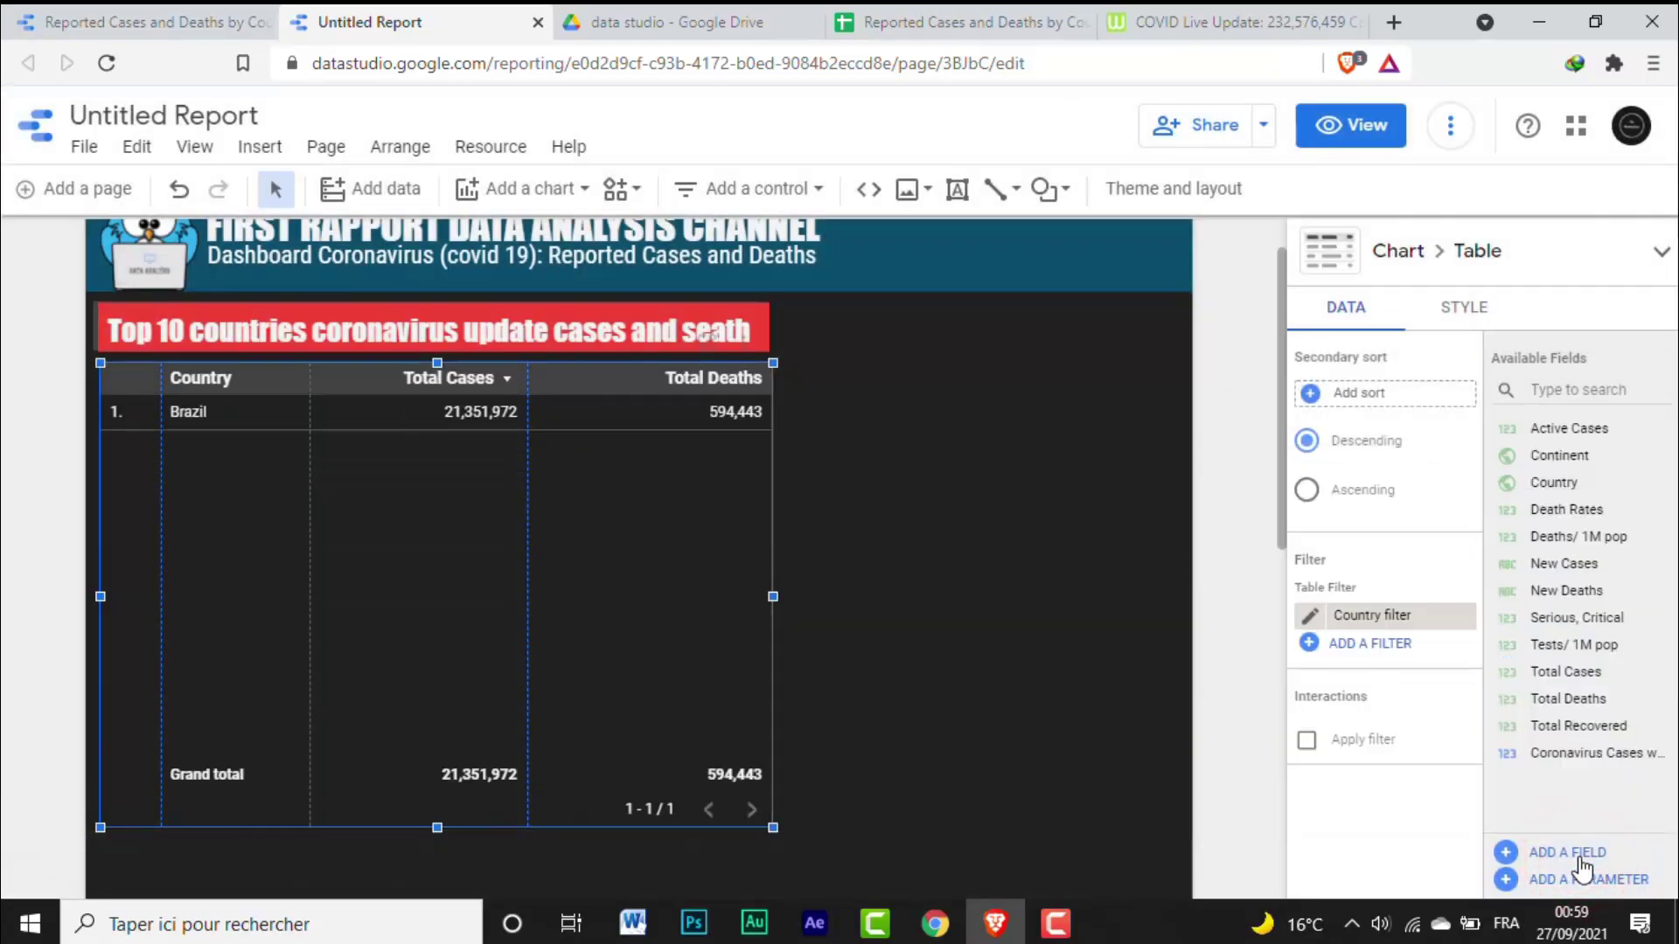
left_click(1463, 616)
Step: Start a new table filter with an Exclude clause on the Country field and the Equal to (=) condition
left_click(1304, 615)
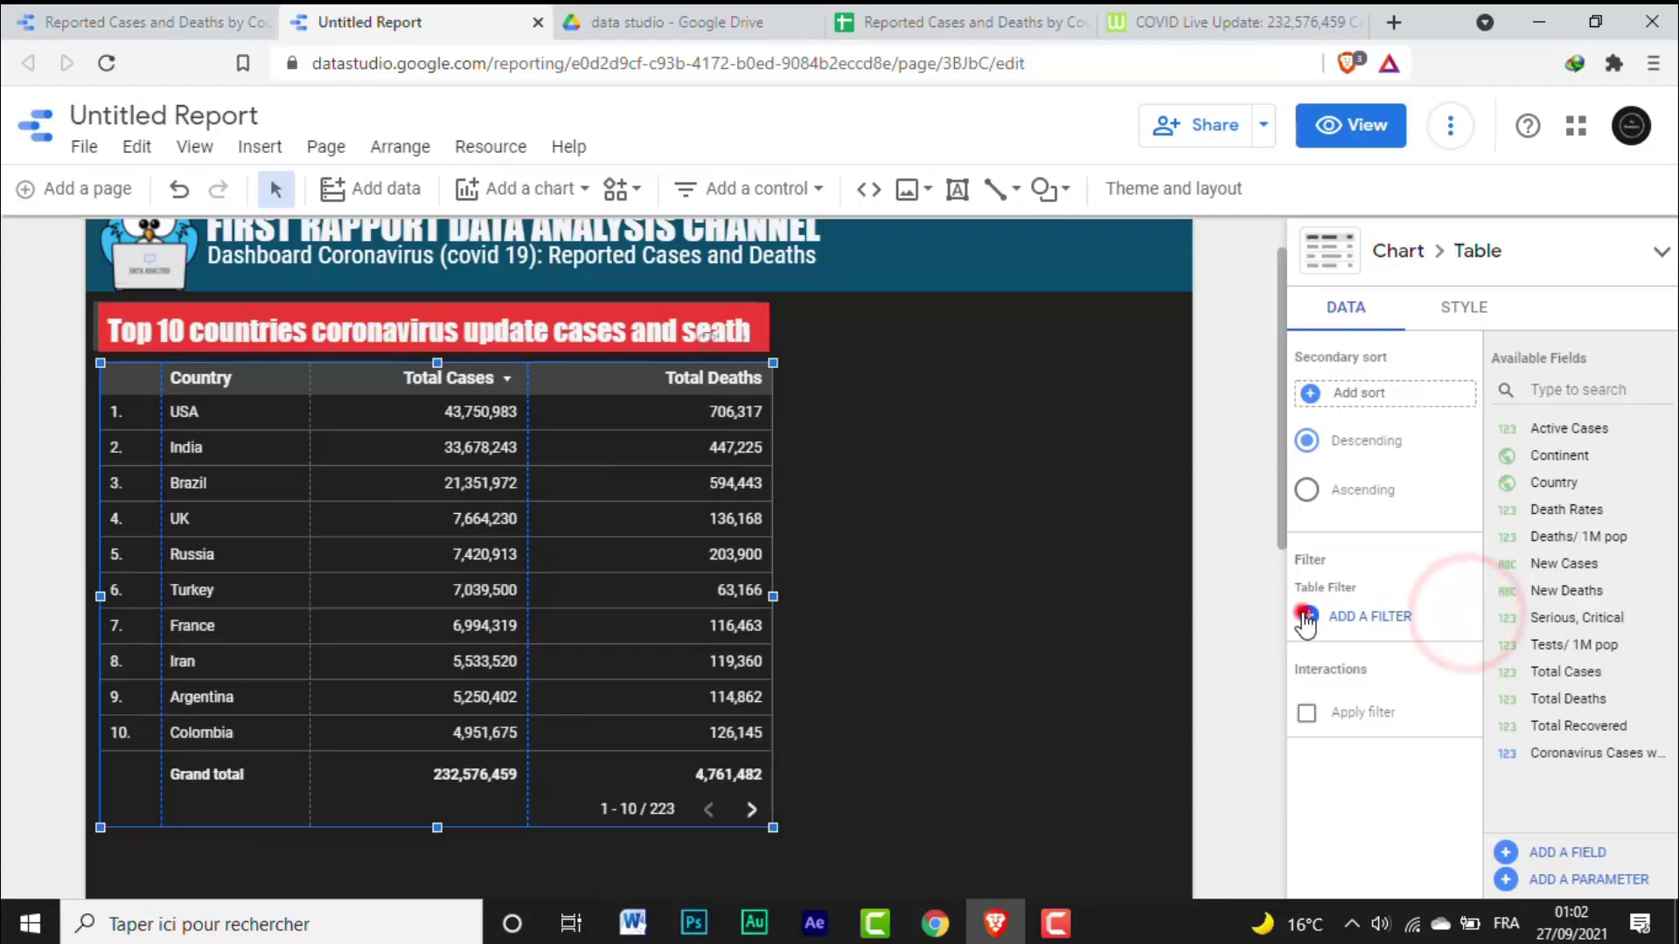
left_click(1329, 870)
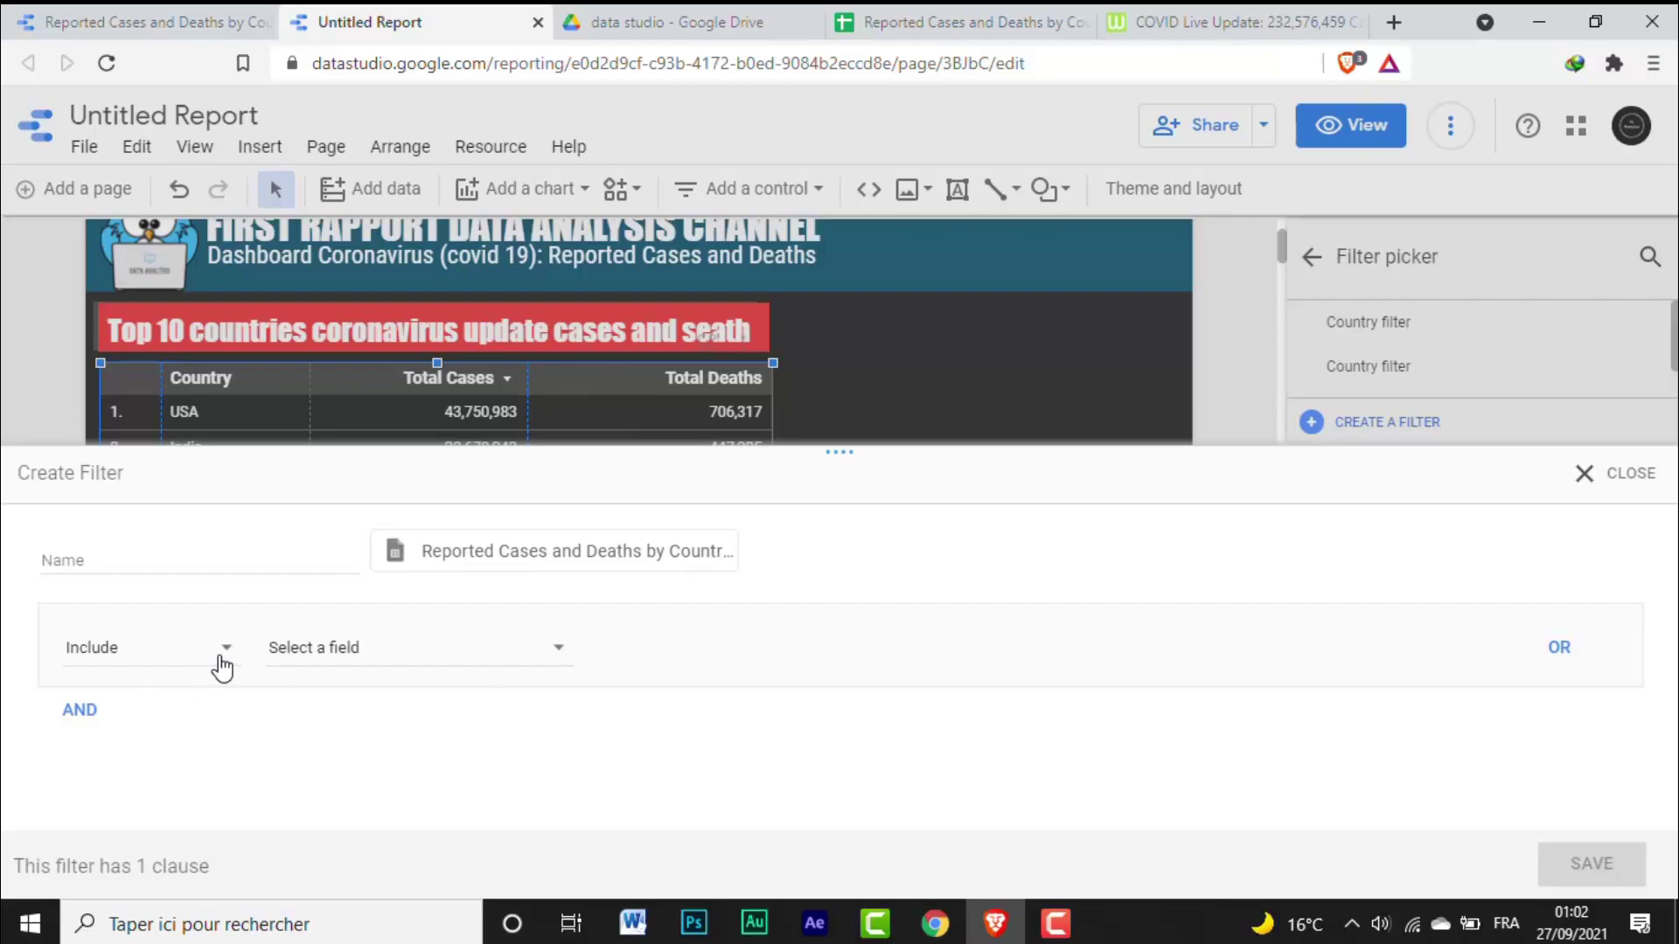
left_click(167, 702)
left_click(551, 657)
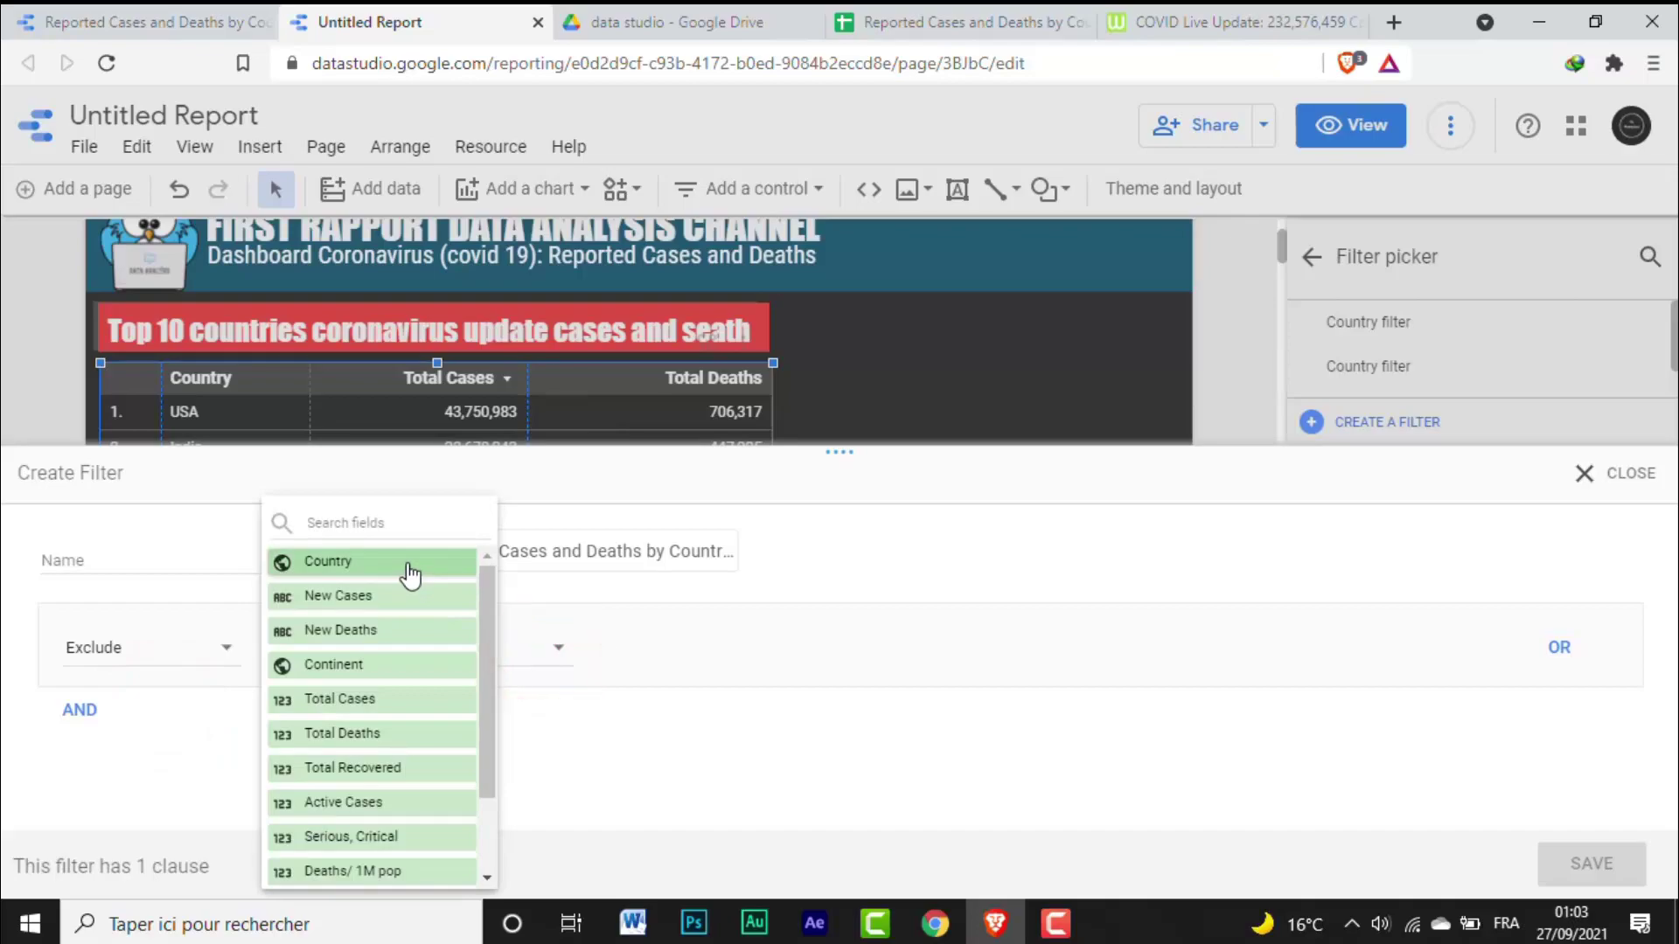
left_click(407, 564)
left_click(679, 647)
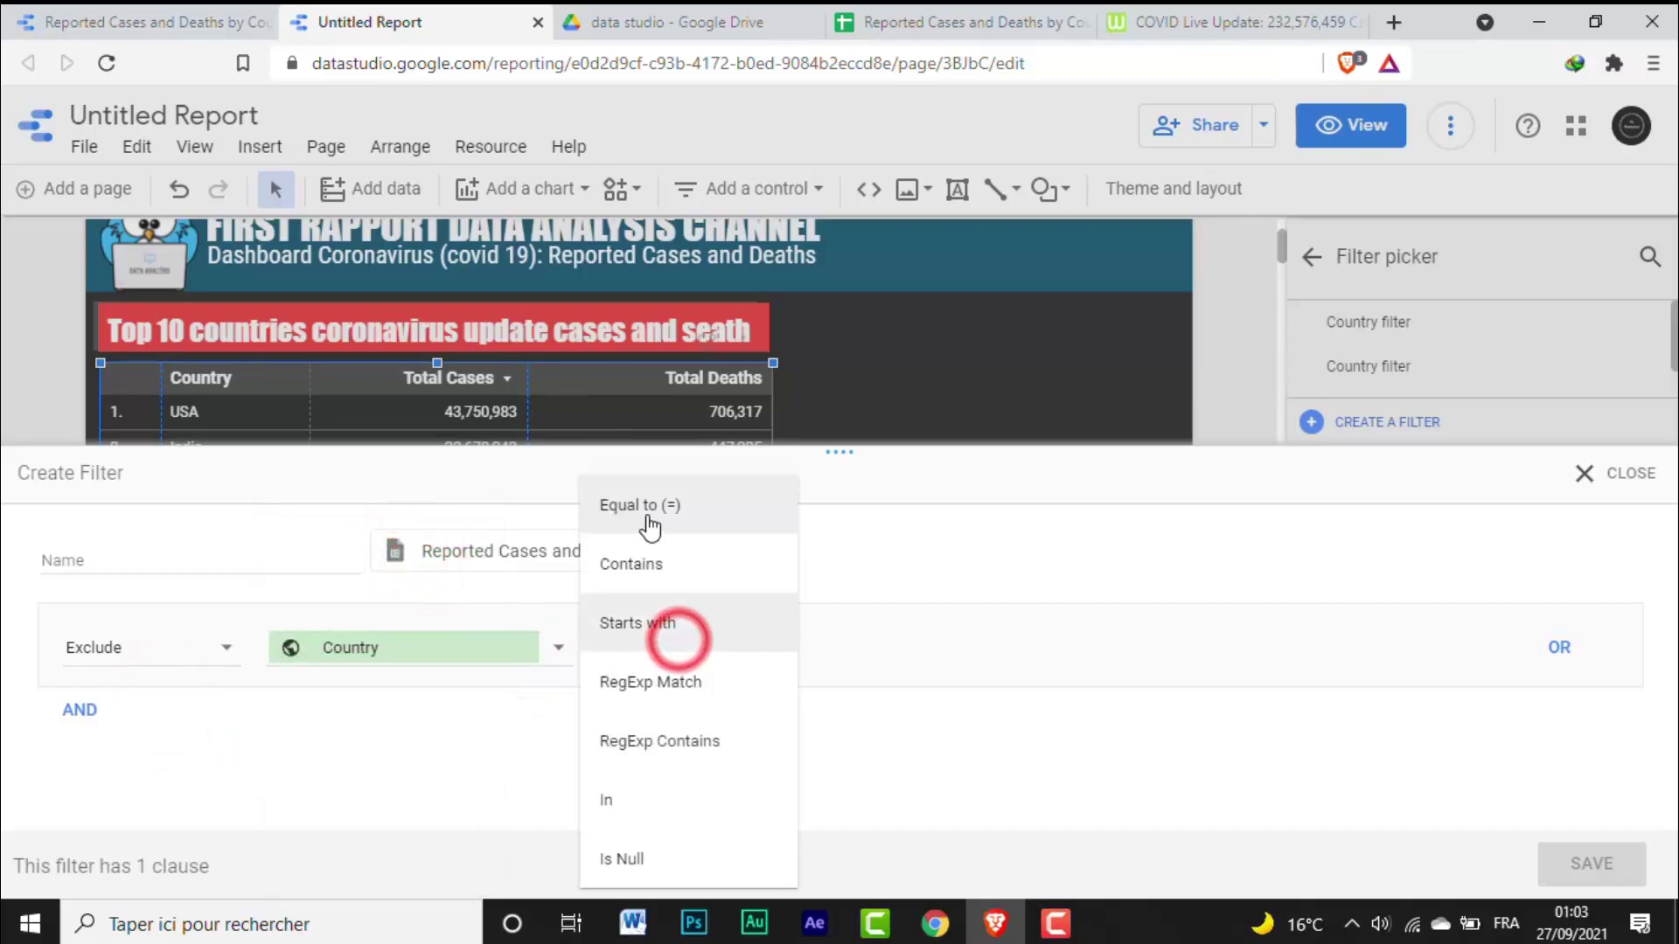
left_click(648, 516)
Step: Save the Exclude filter to the table with the value UK, and undo the filter
left_click_drag(785, 449, 750, 537)
left_click(811, 732)
type("UK")
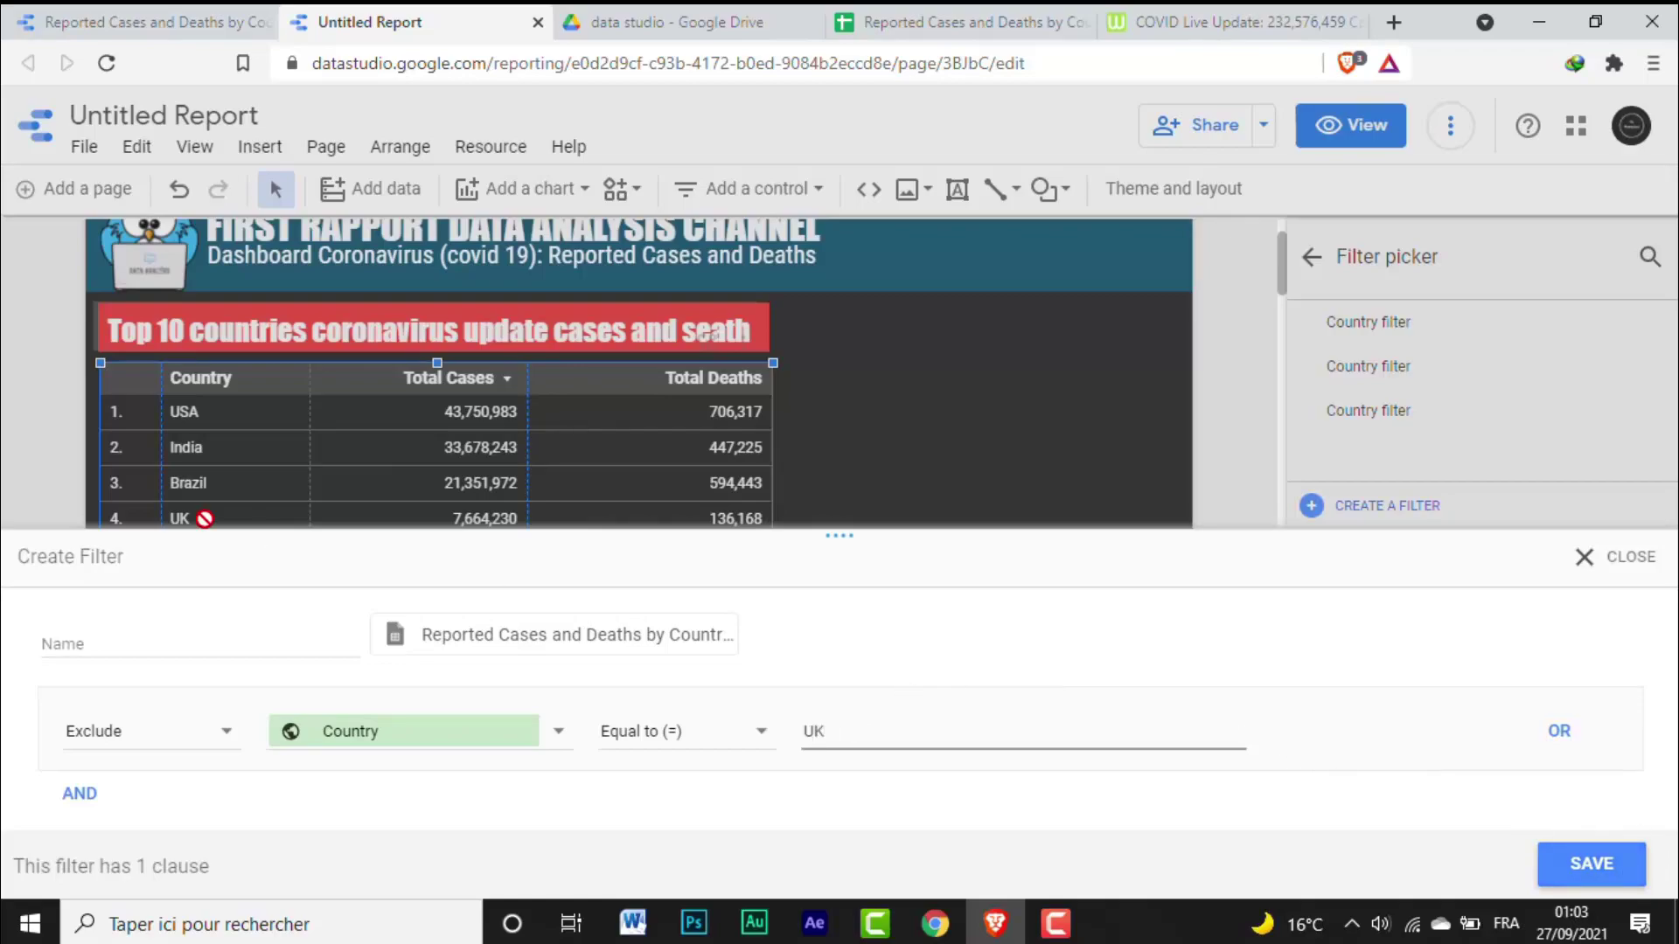
left_click_drag(644, 535, 582, 556)
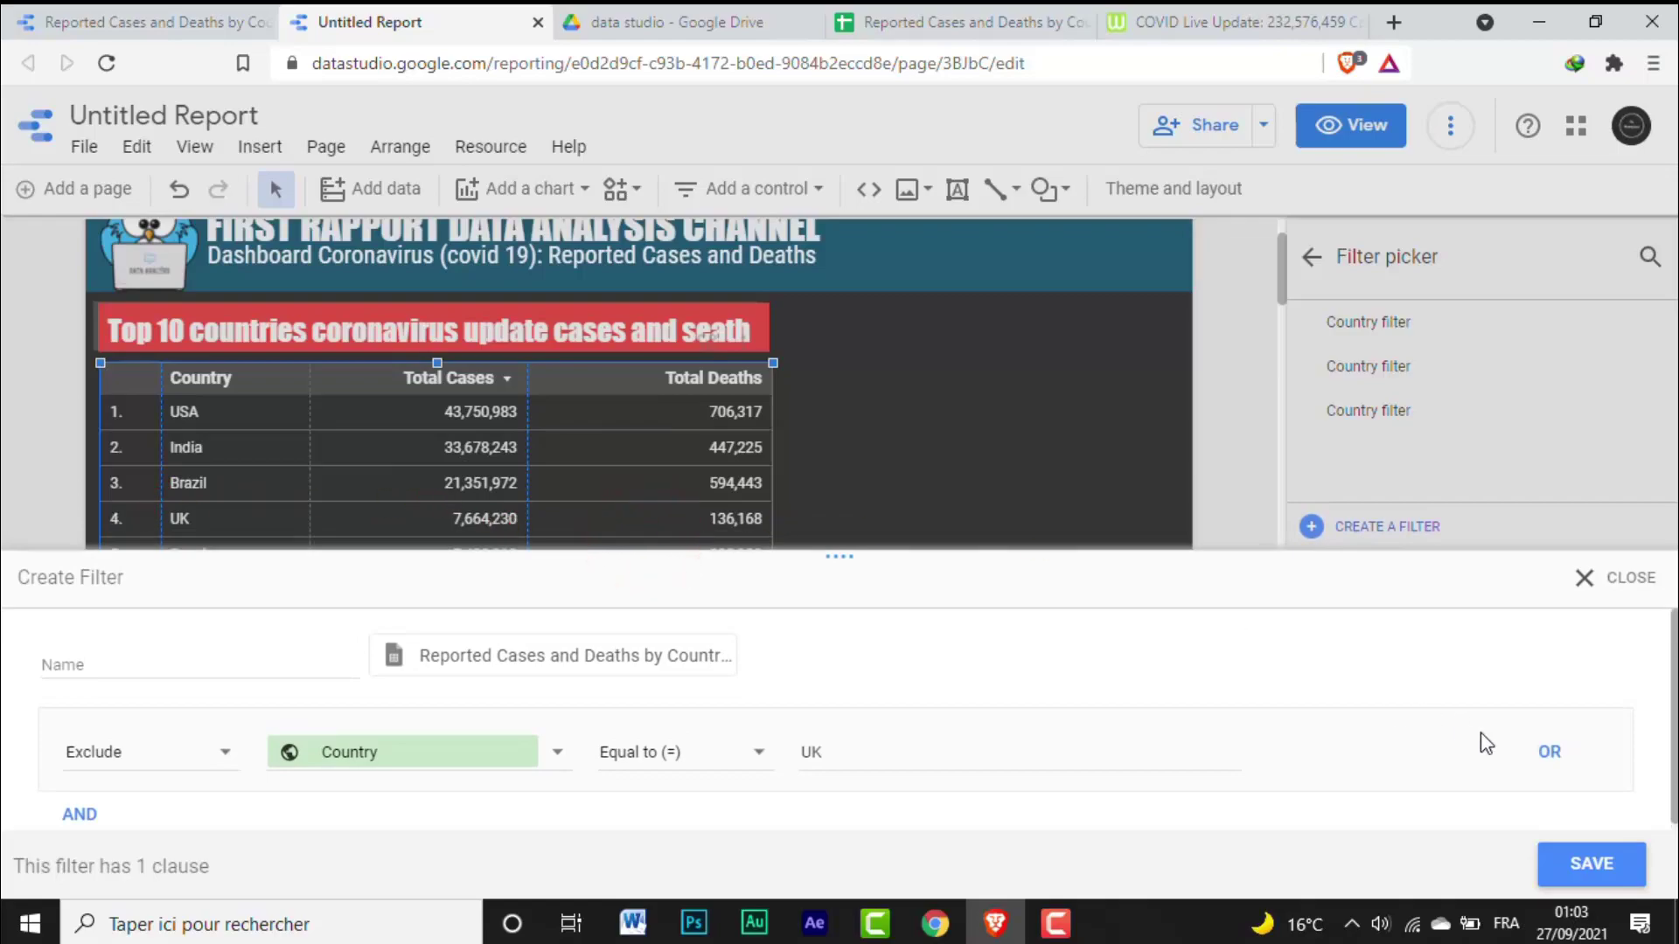
left_click(1593, 862)
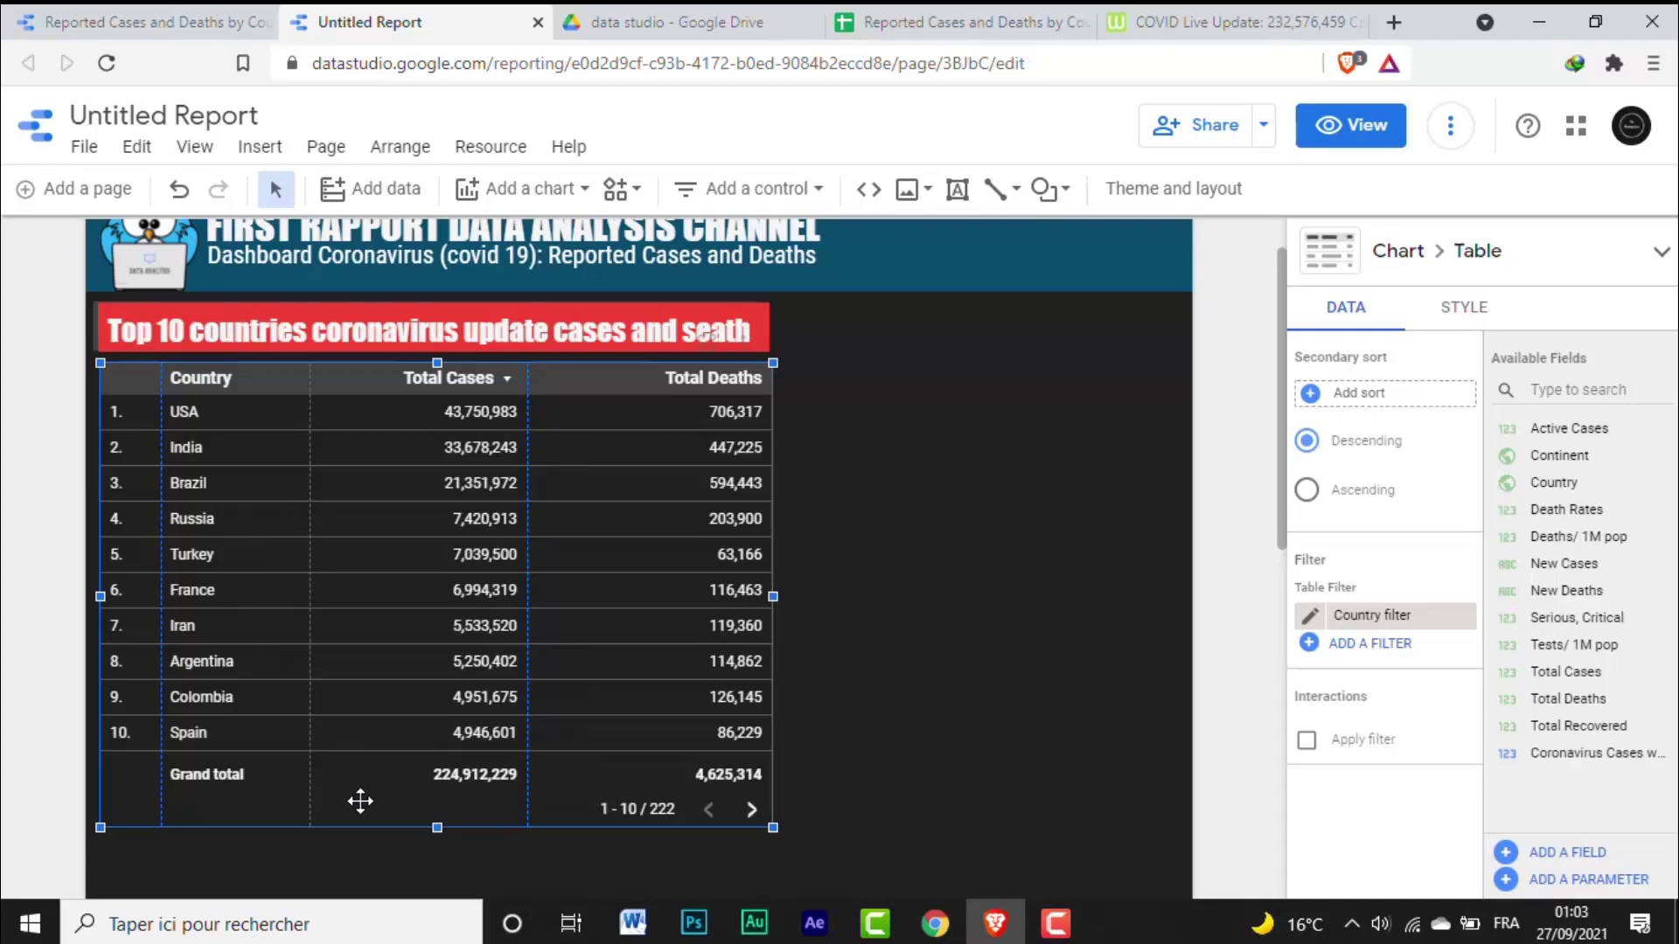
key("ctrl+z")
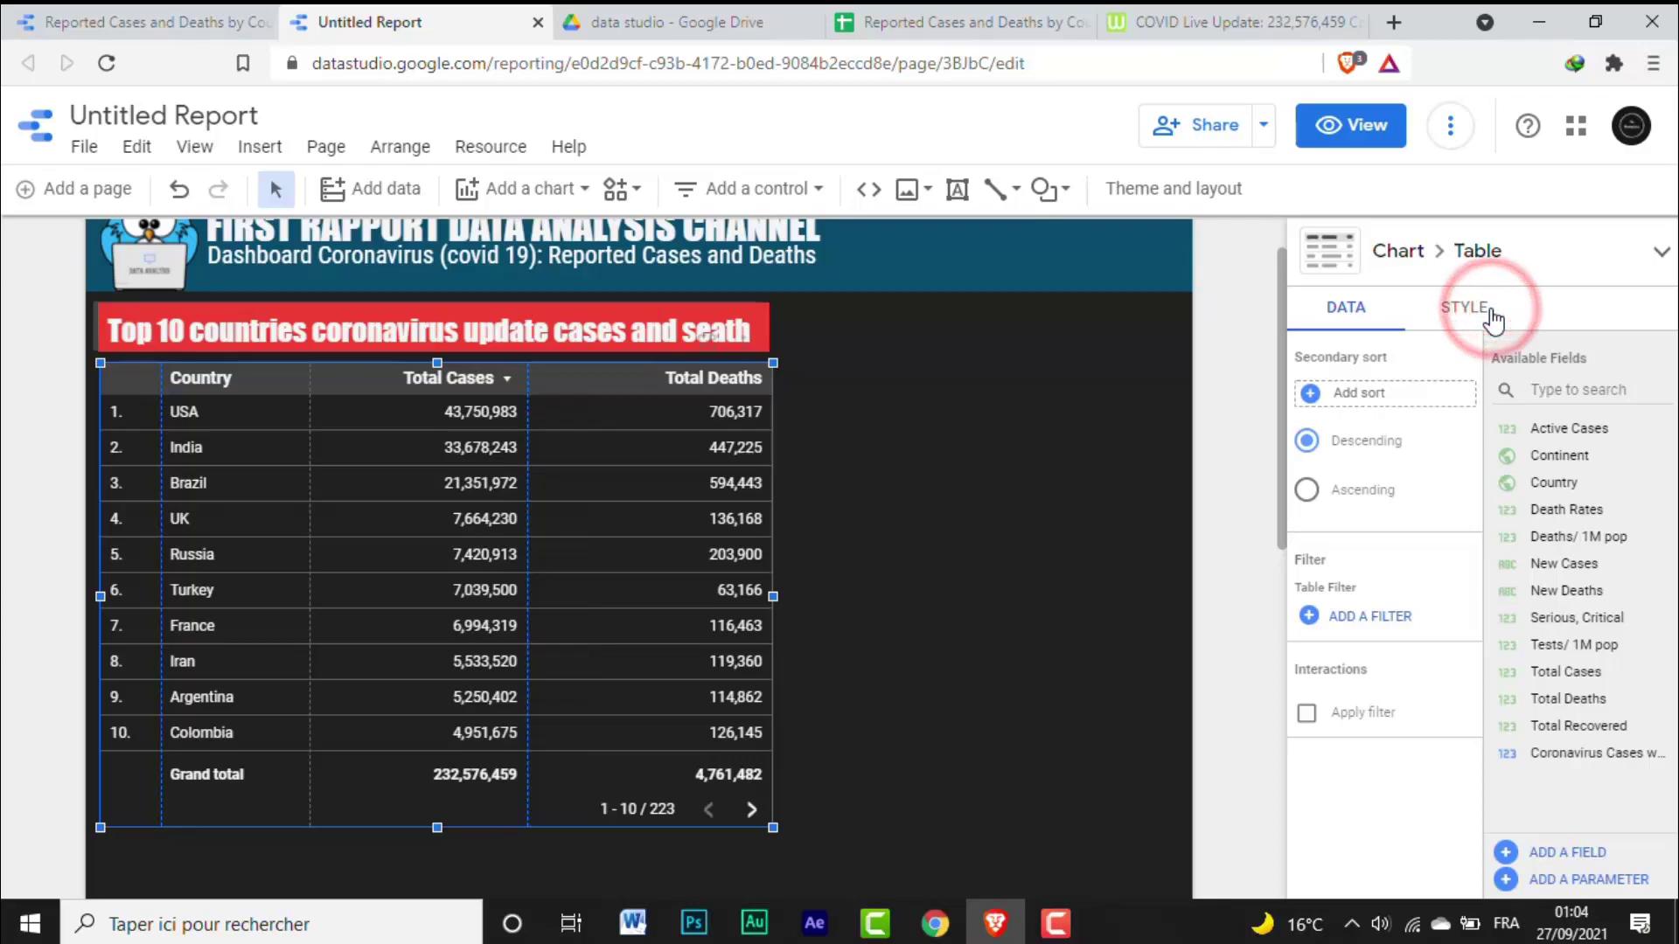
Step: Start a Single color conditional formatting rule for the table where Country is EQUAL TO USA
left_click(1464, 307)
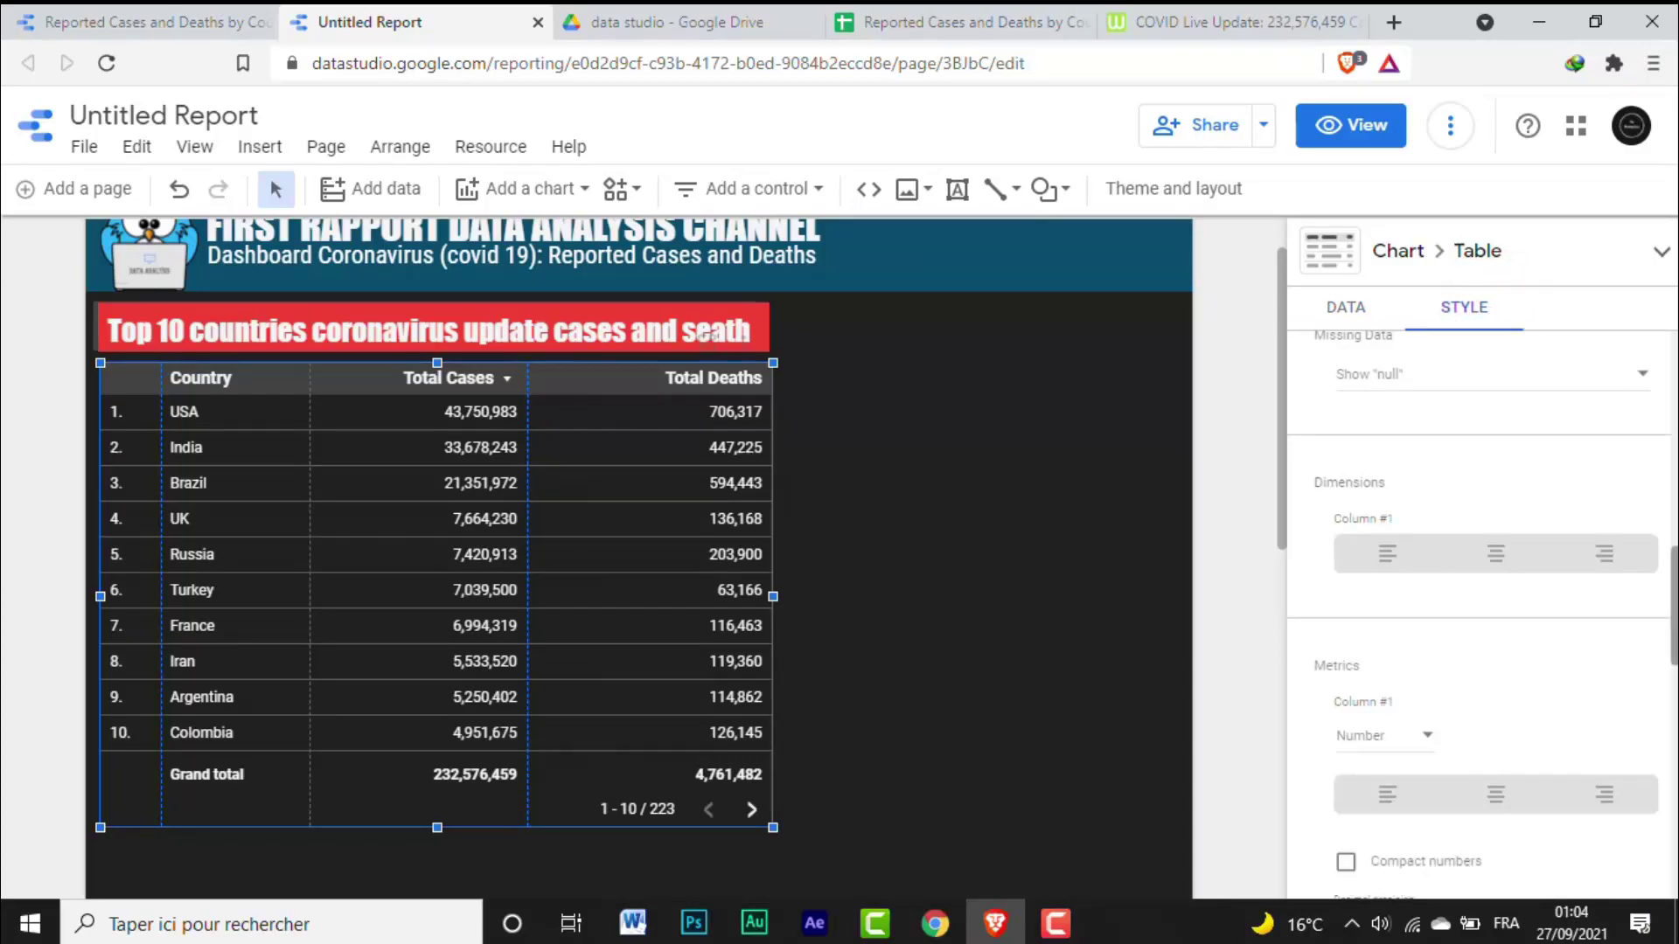
scroll(1477, 612, "up", 10)
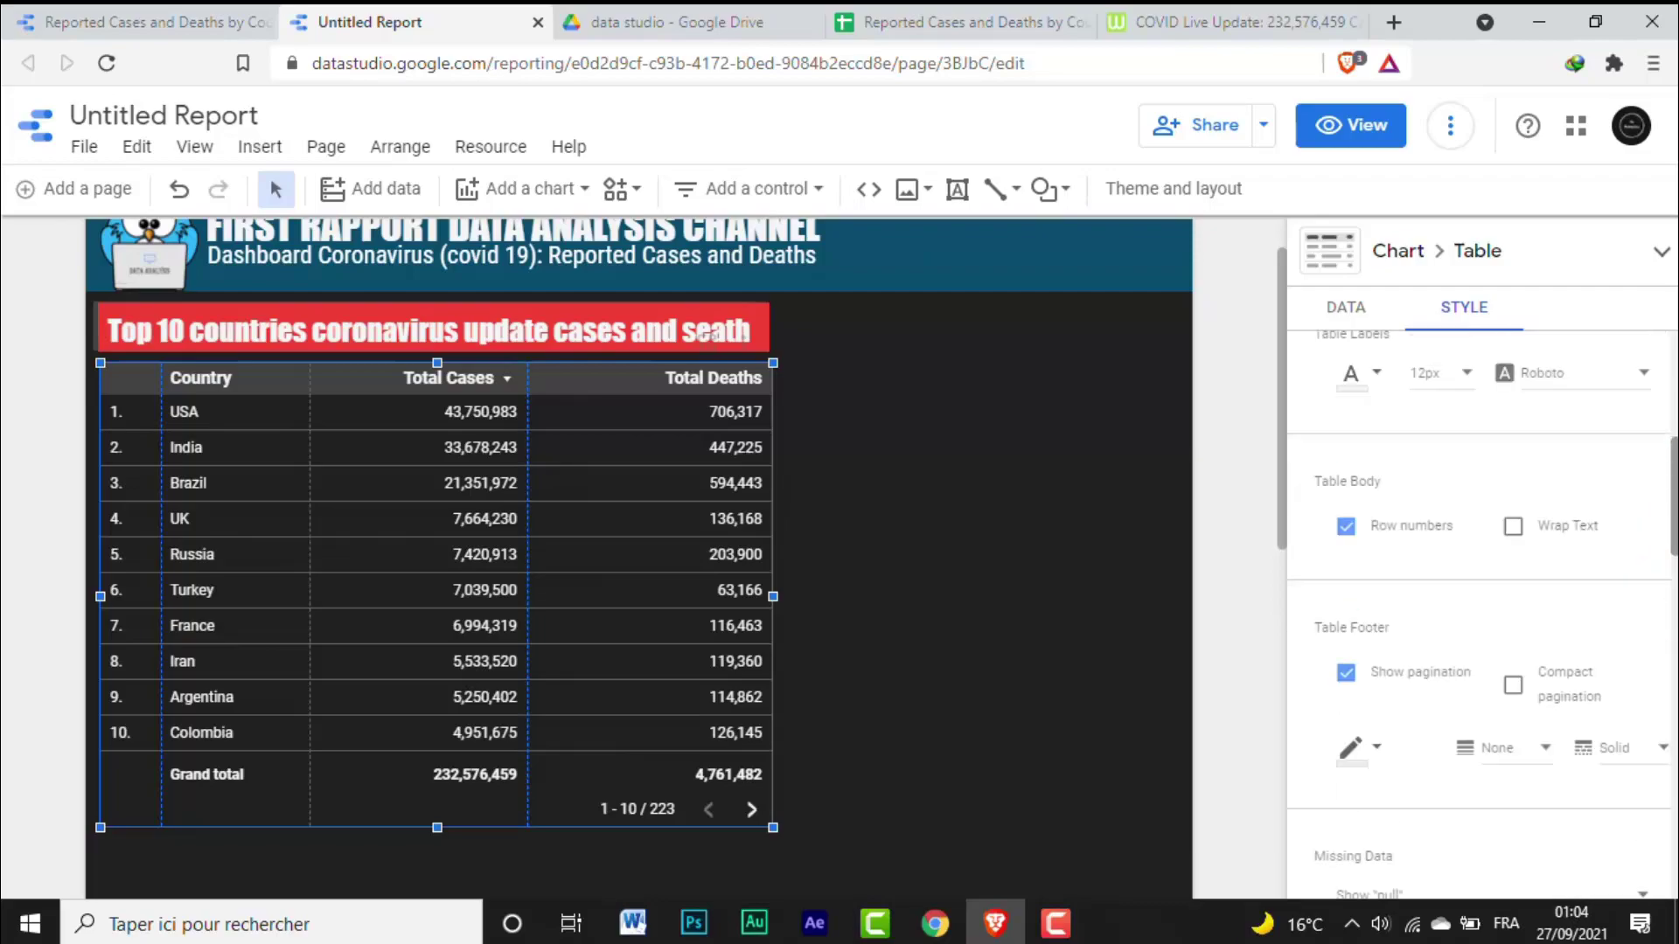
left_click(1374, 395)
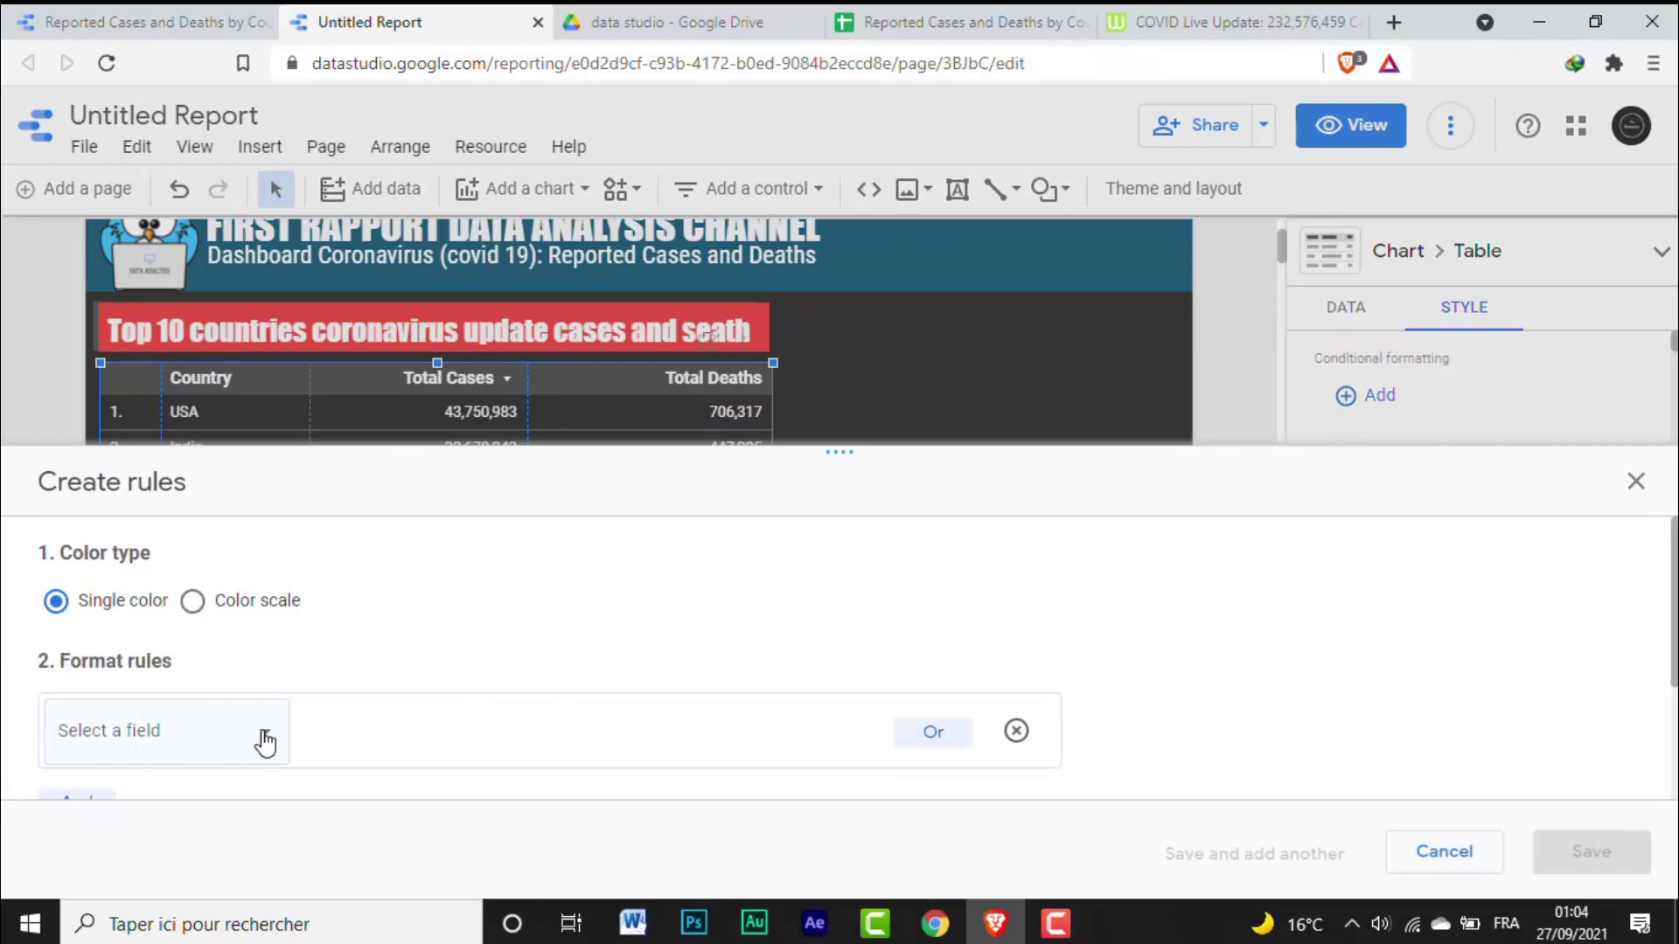
left_click(264, 737)
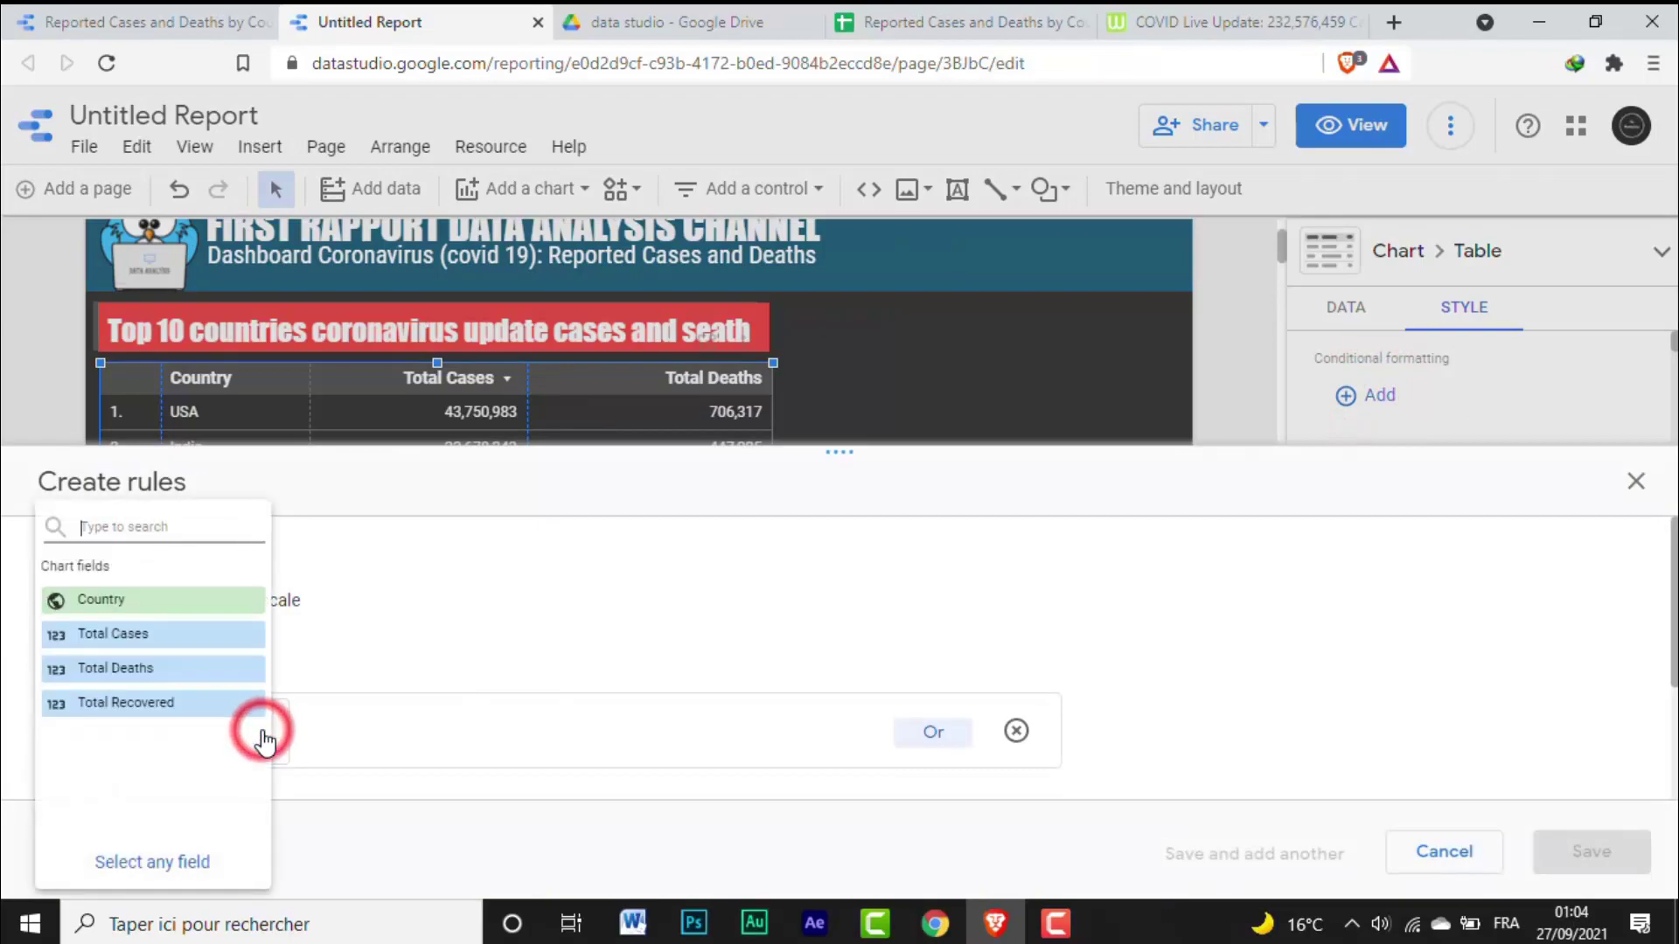
left_click(103, 599)
left_click(566, 730)
left_click(437, 459)
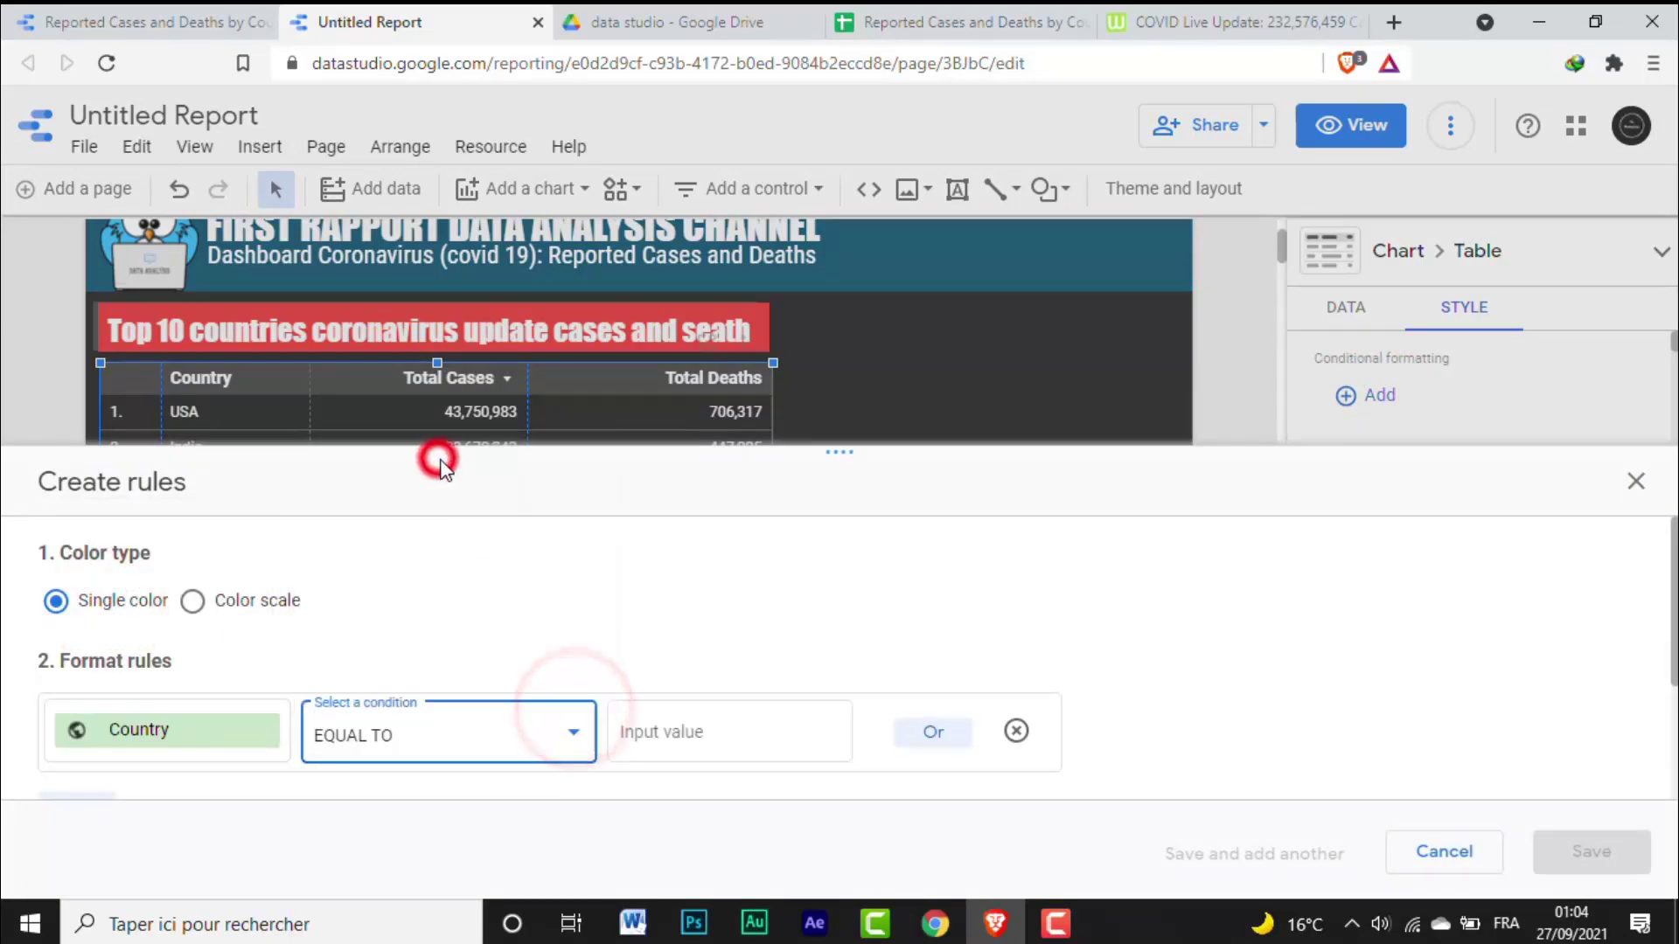
left_click(678, 734)
type("USA")
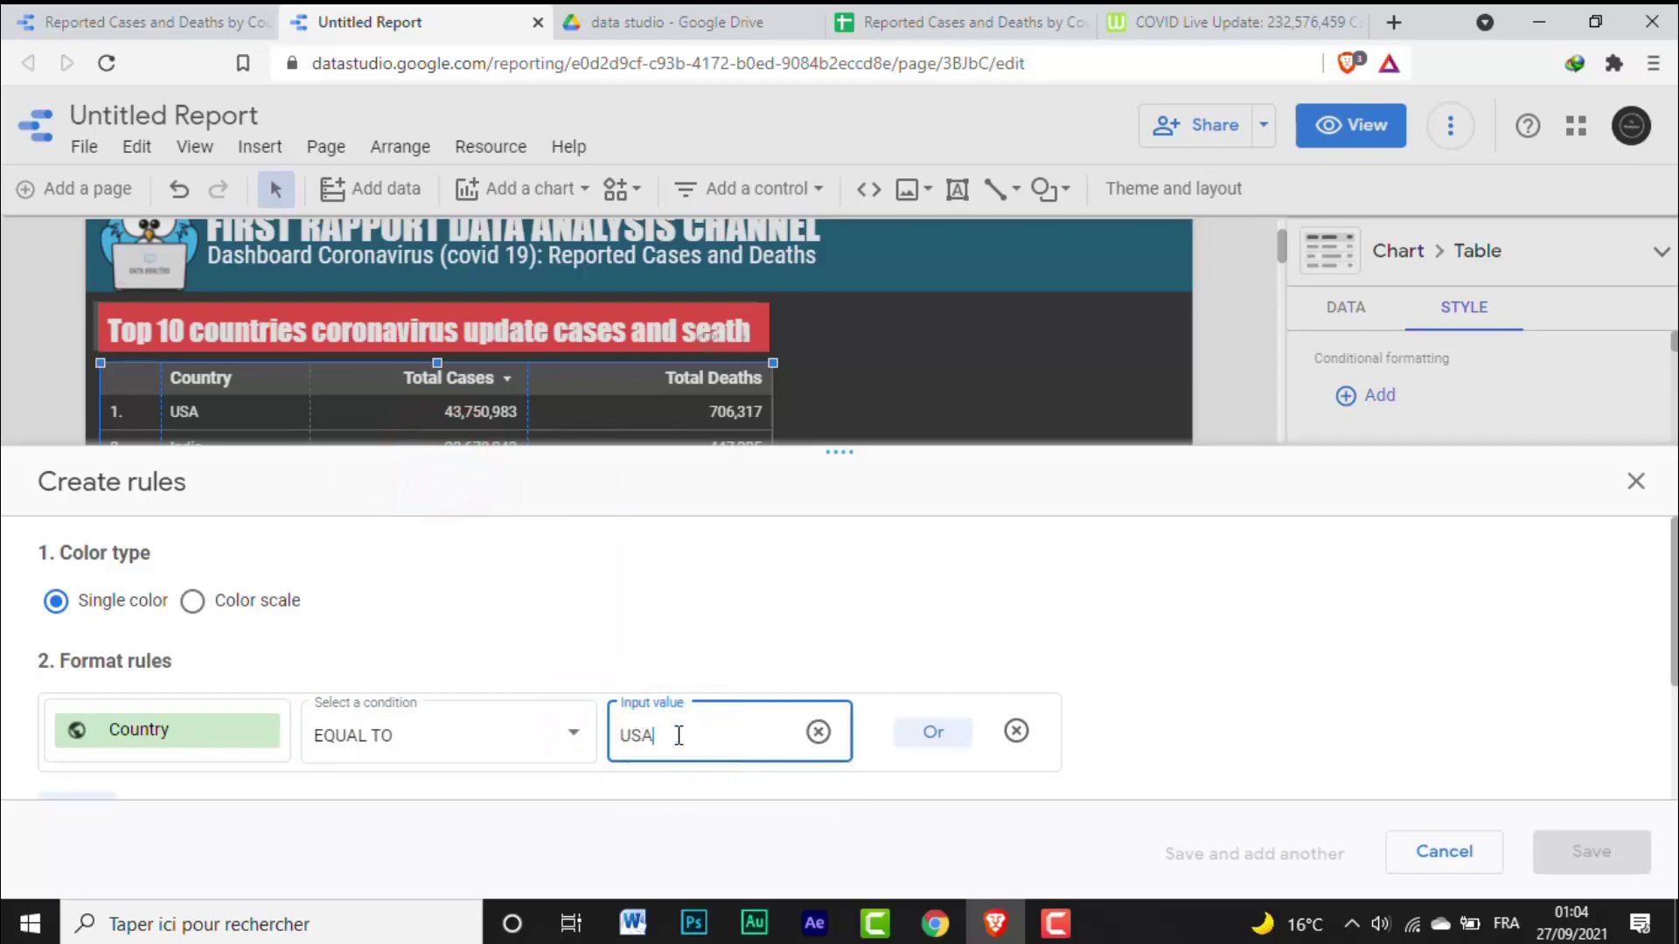
Step: Format only the Country field in the rule with red text and a white background, and save the rule
left_click_drag(1672, 590, 1674, 765)
left_click(212, 719)
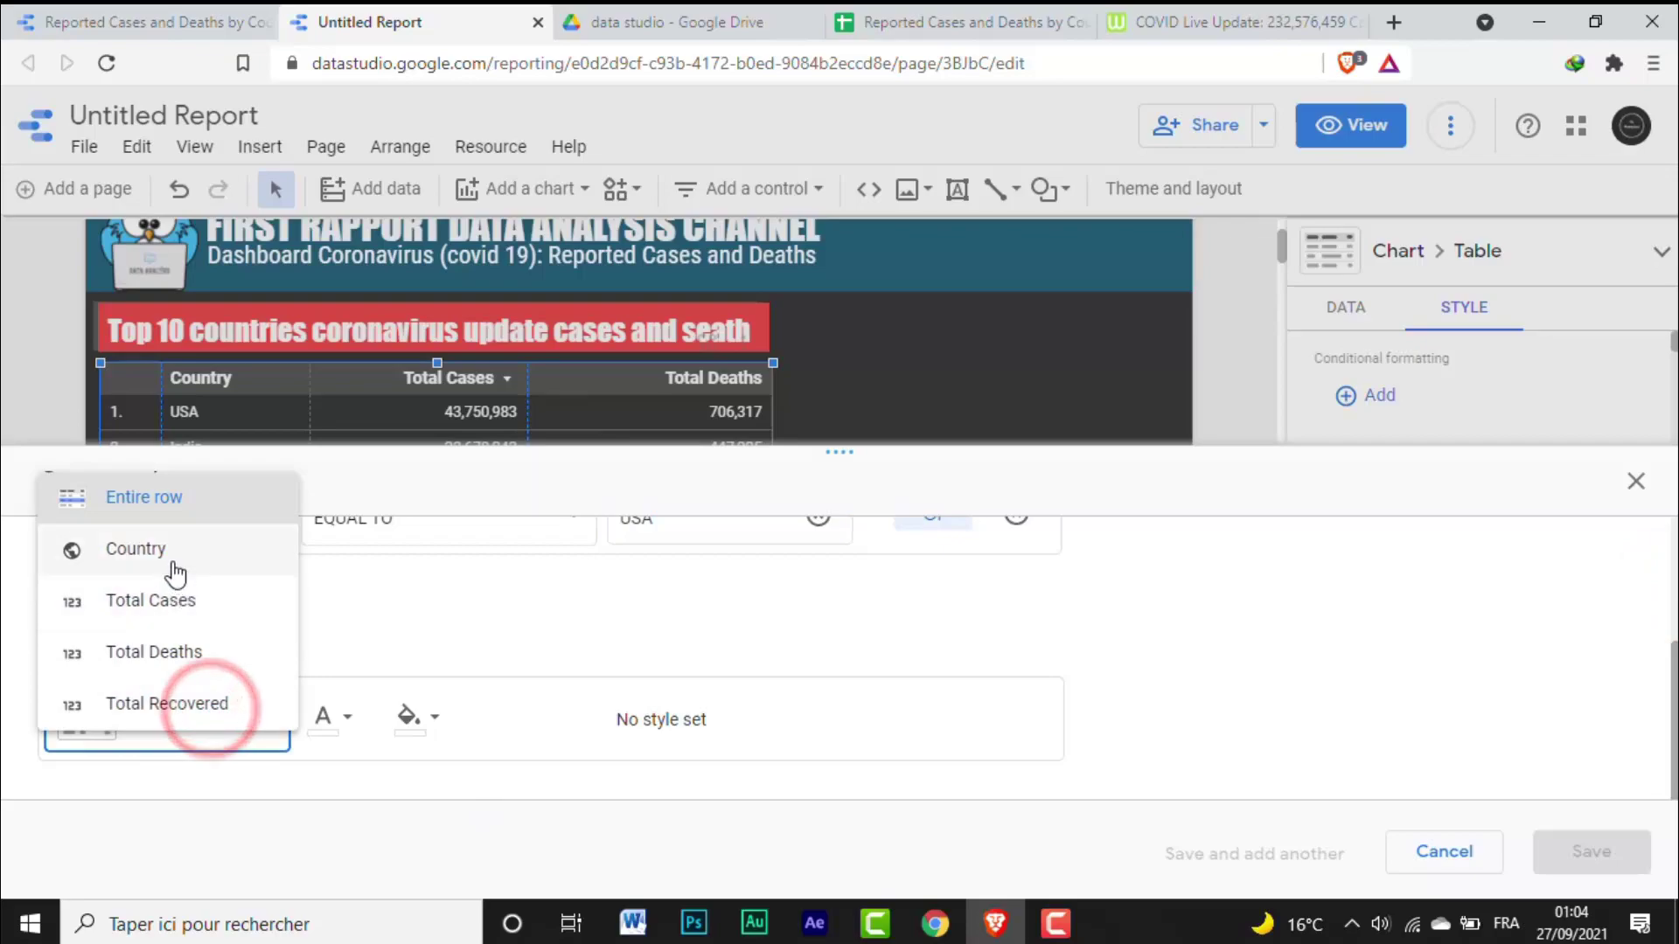
left_click(172, 567)
left_click(178, 722)
left_click(151, 562)
left_click(348, 718)
left_click(408, 596)
left_click(433, 717)
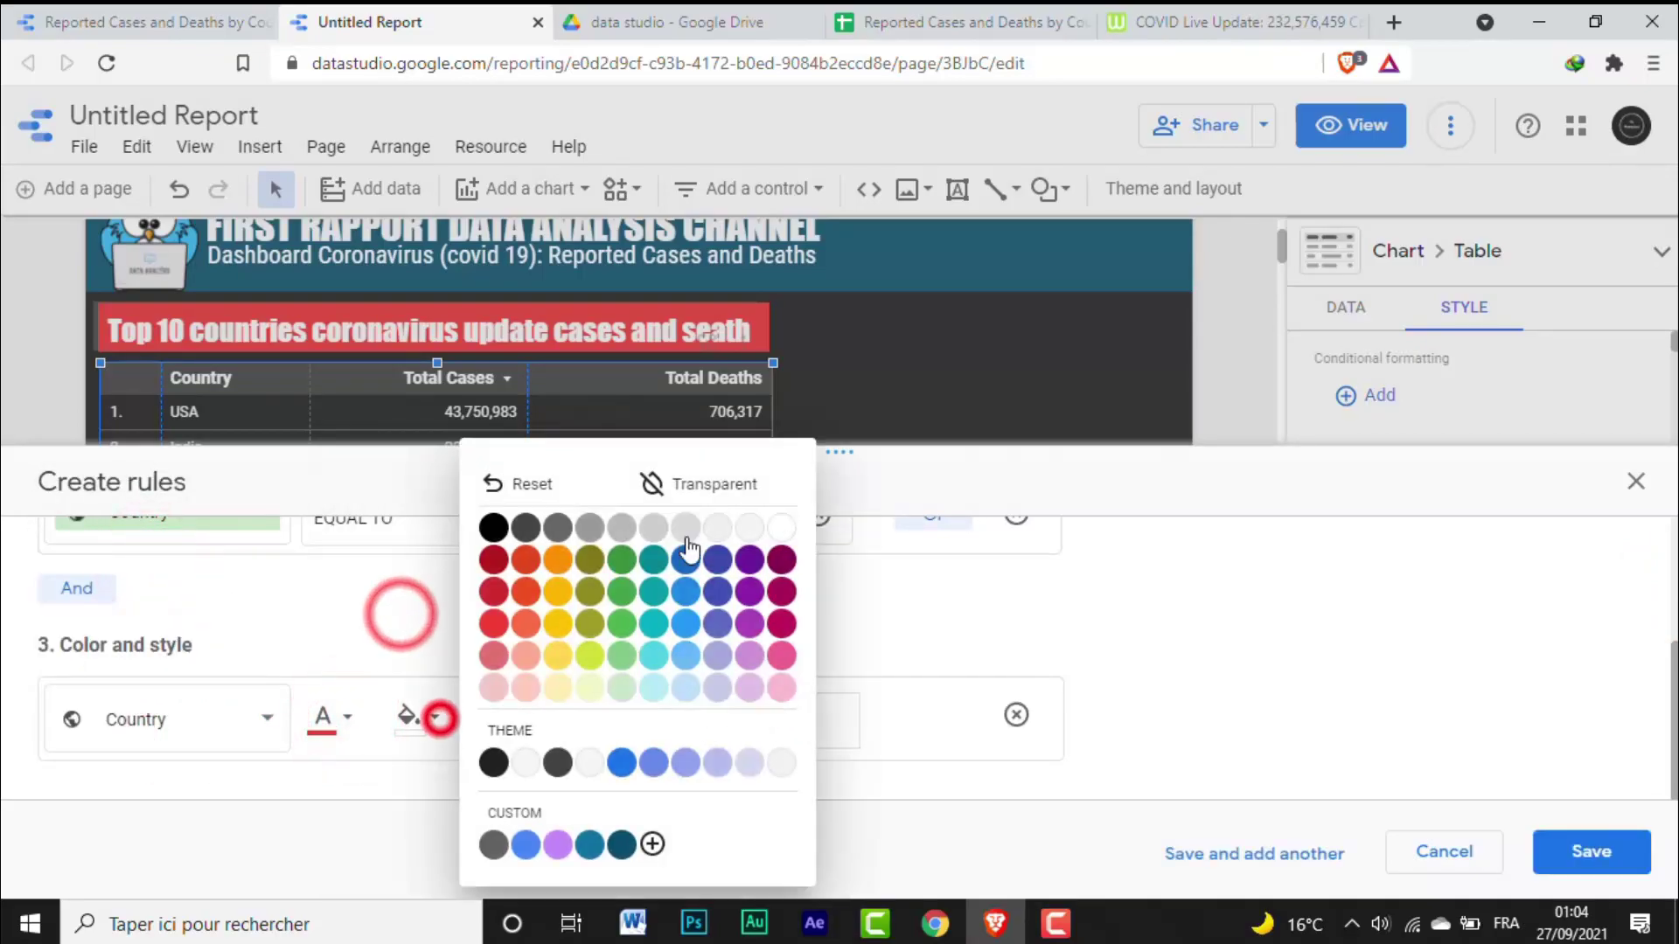
left_click(498, 651)
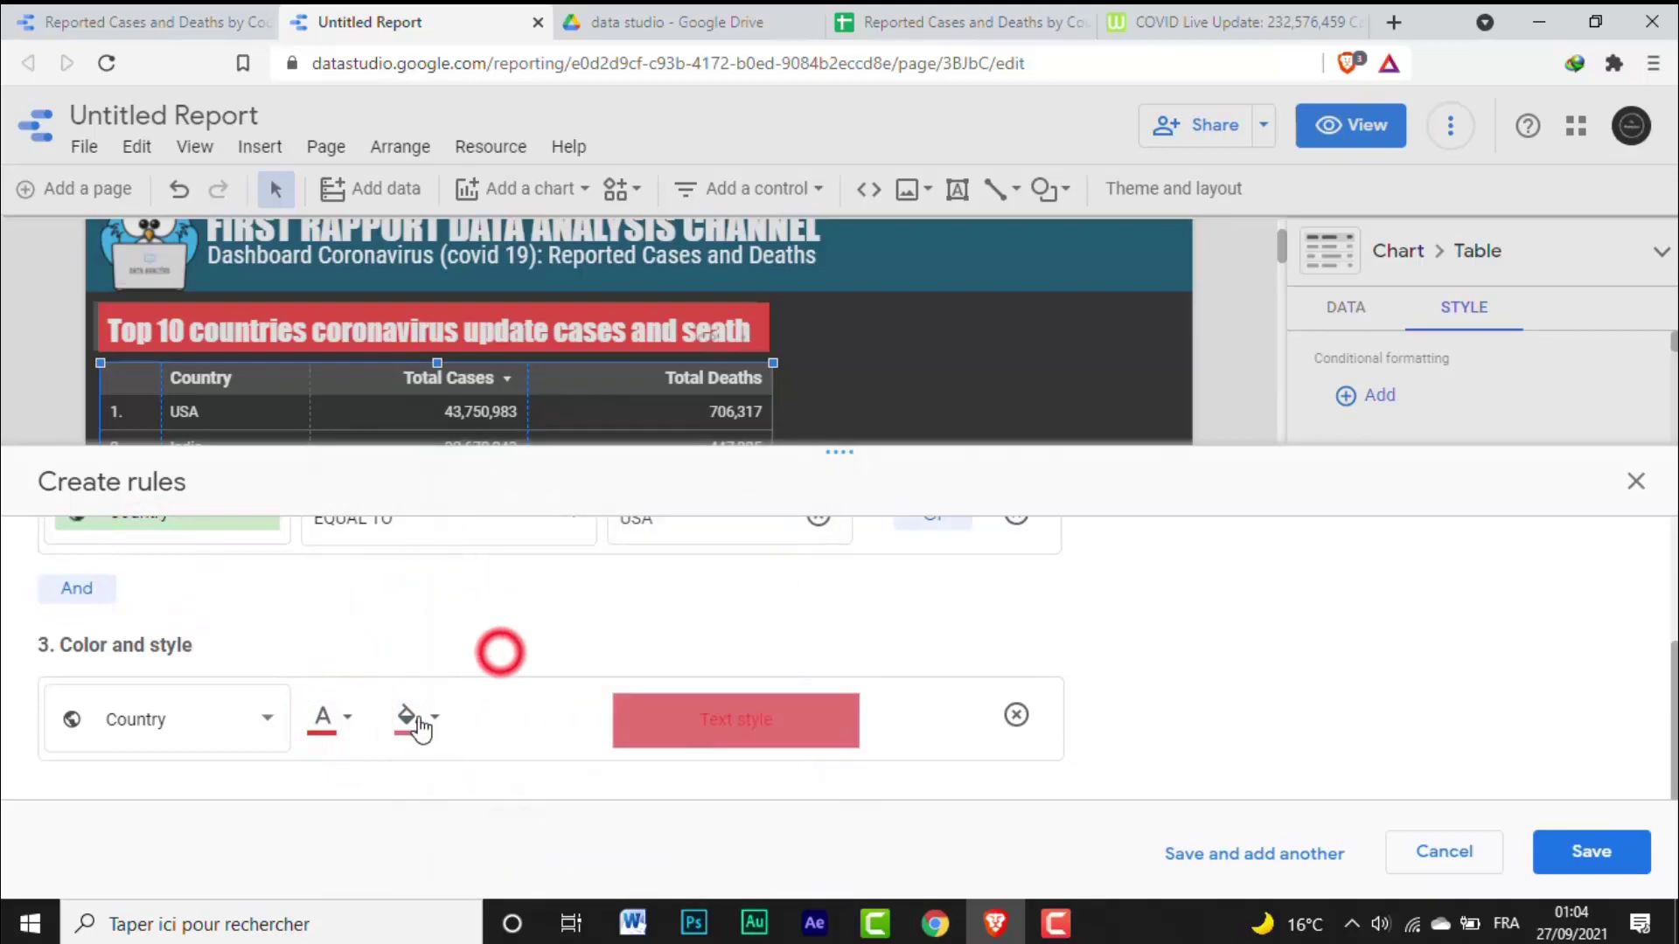
left_click(1585, 849)
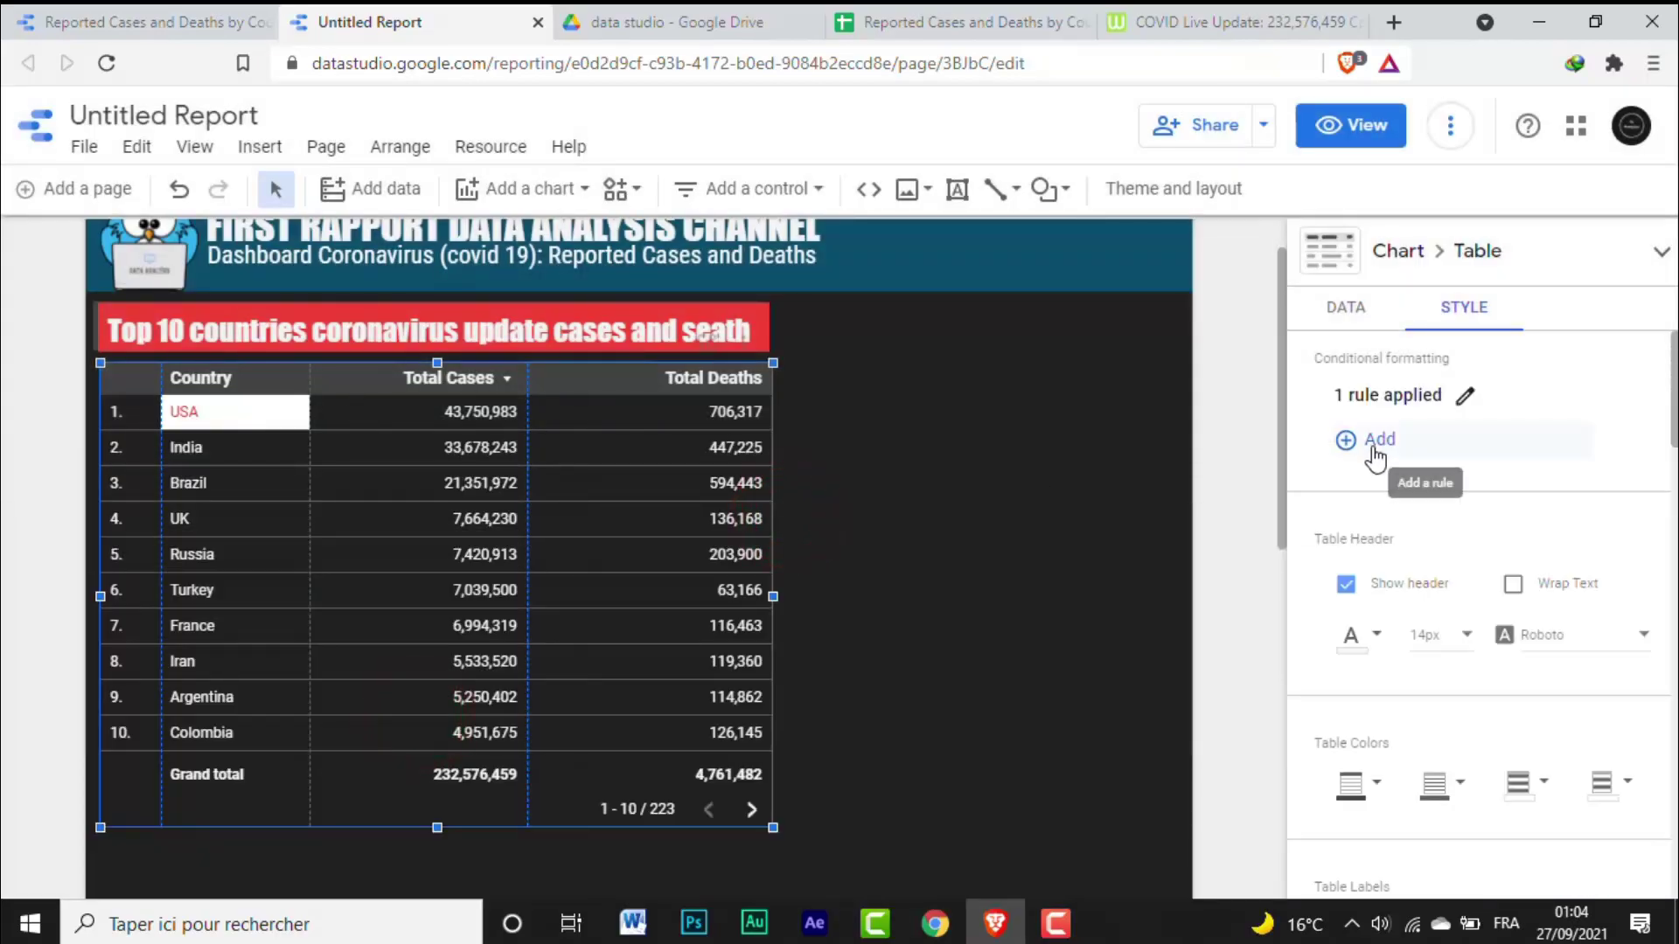
Step: Edit the Country rule to use a transparent background, save it, and close the rules list
left_click(1465, 395)
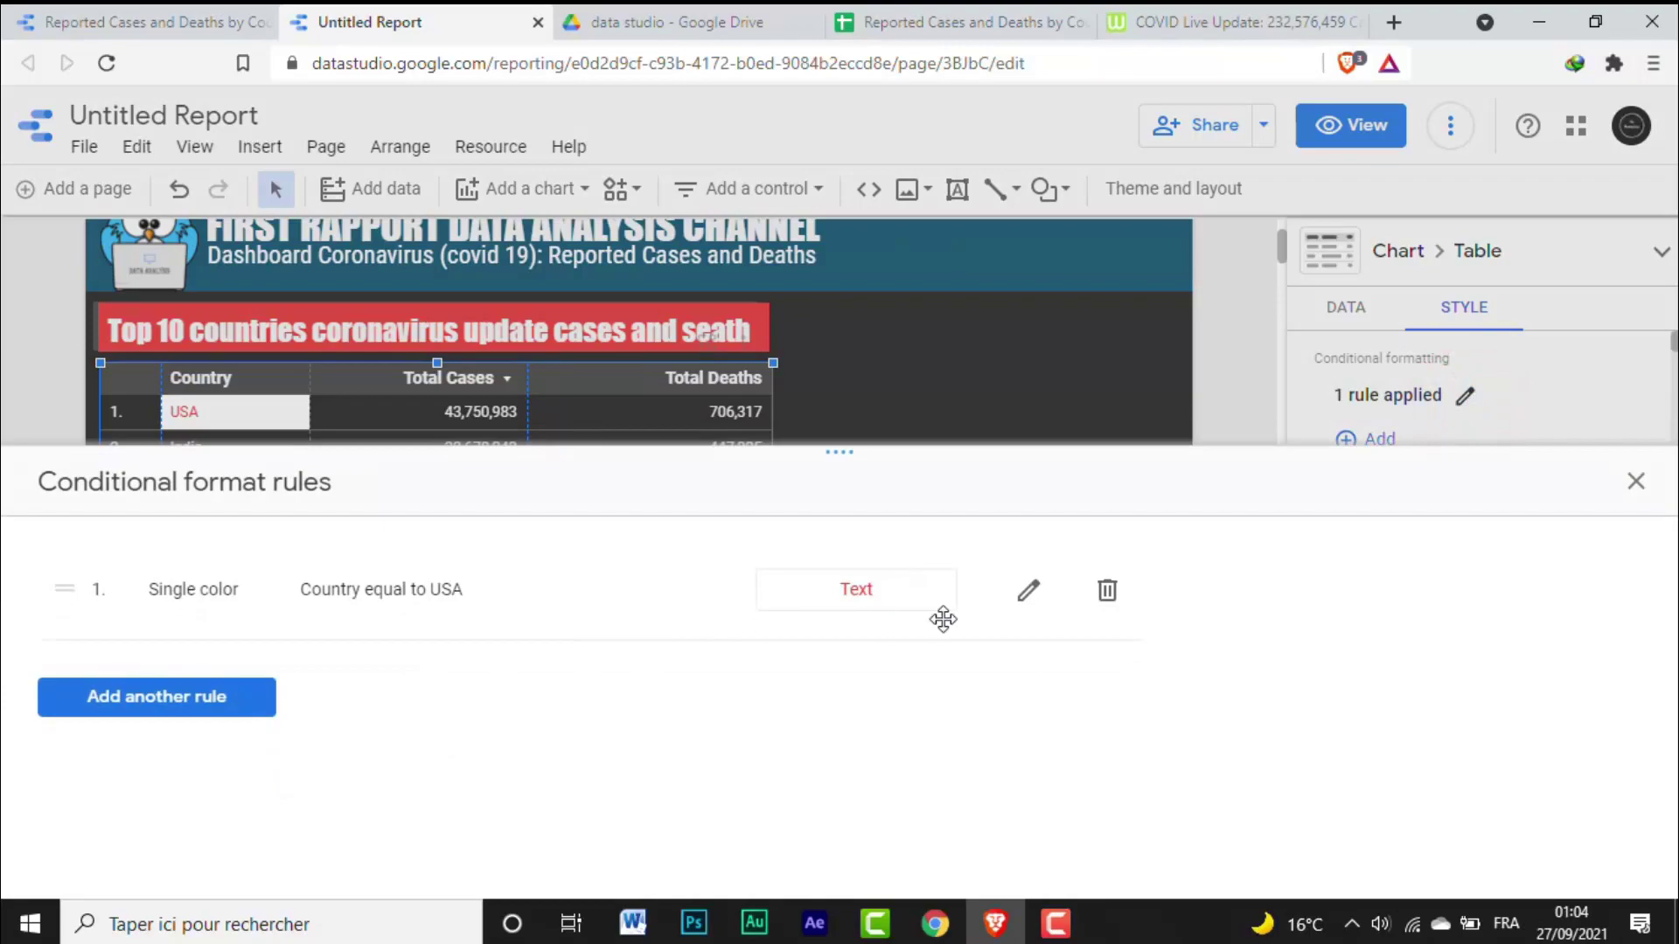
left_click(1035, 596)
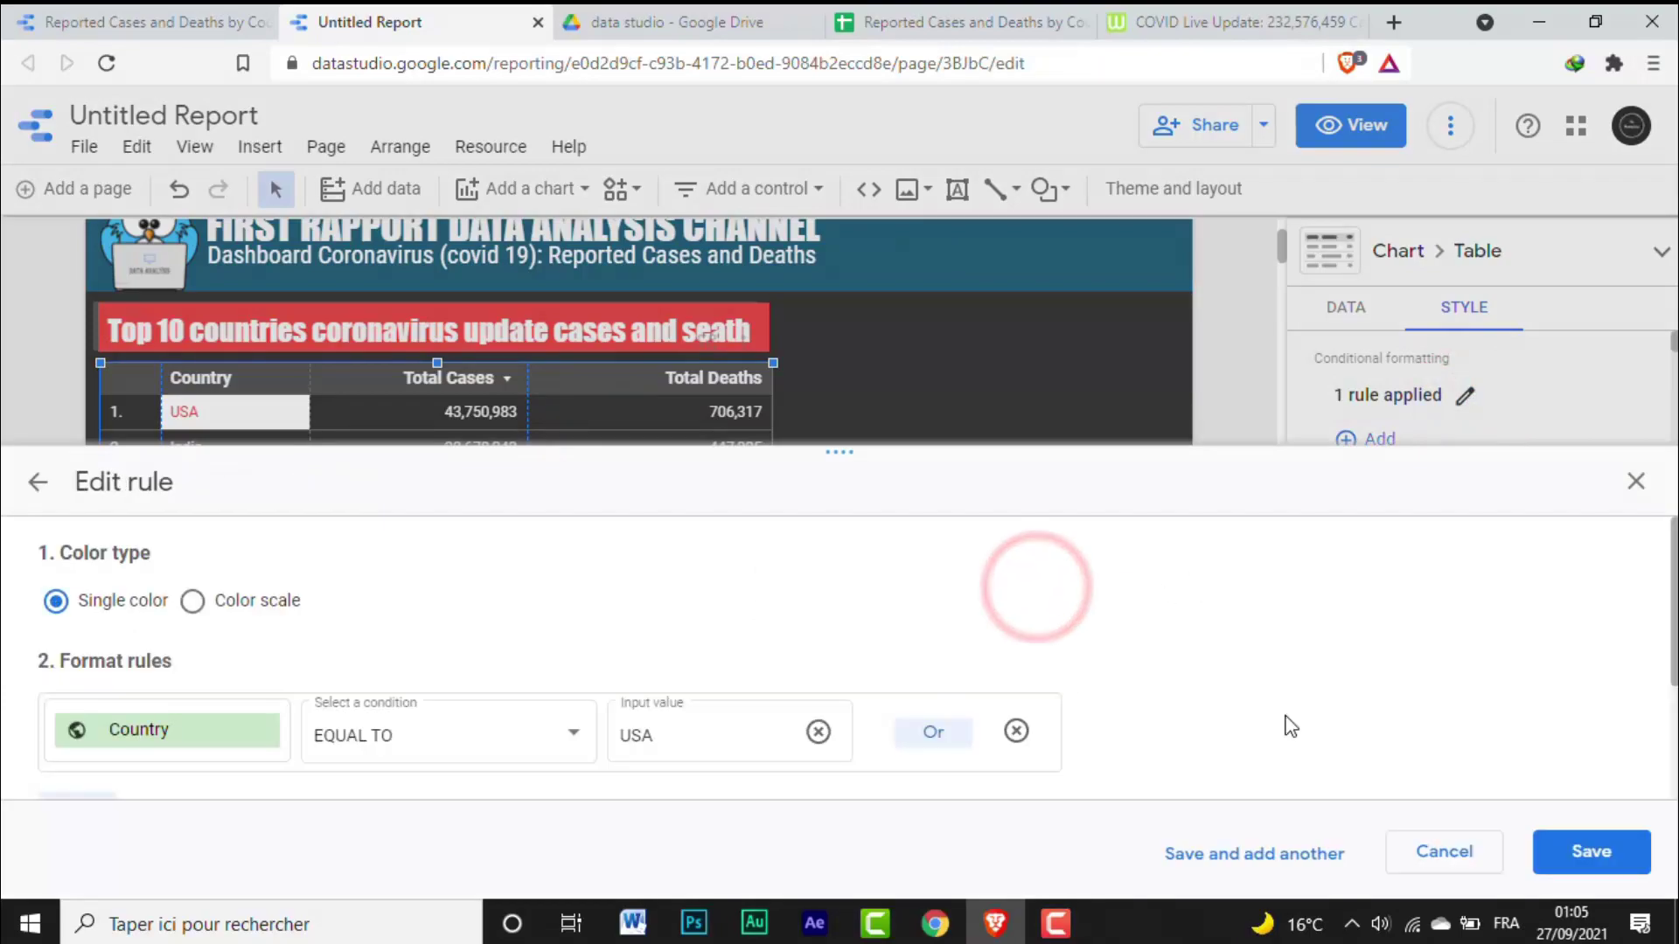
left_click_drag(1671, 637, 1666, 726)
left_click(437, 719)
left_click(734, 484)
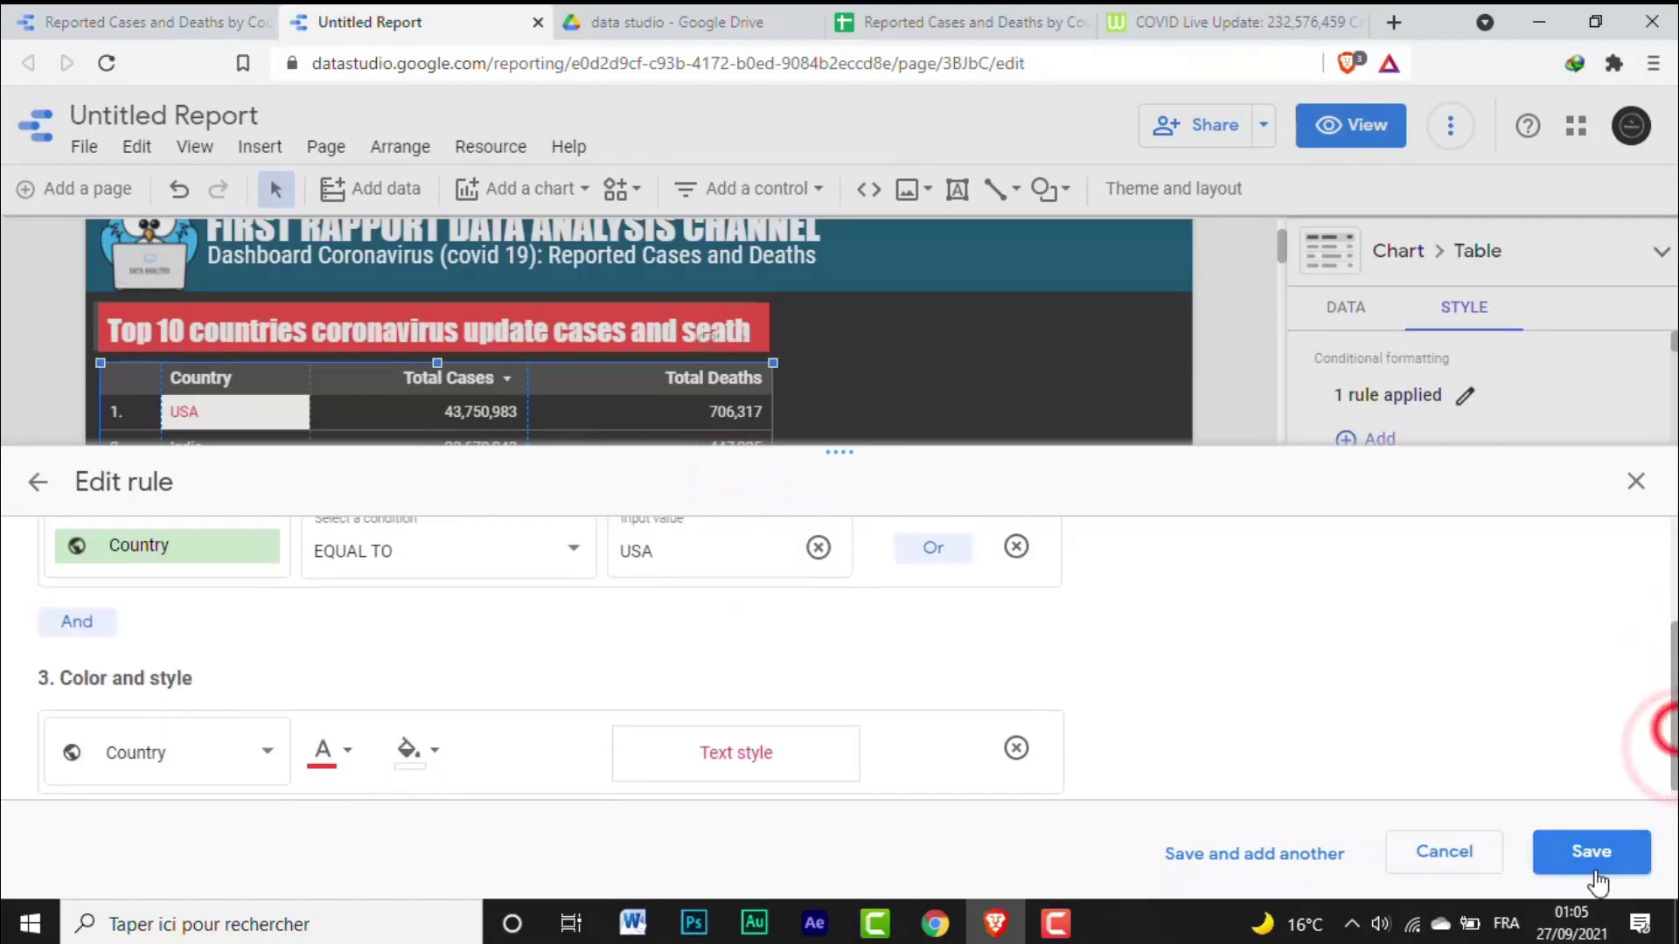
left_click(1593, 874)
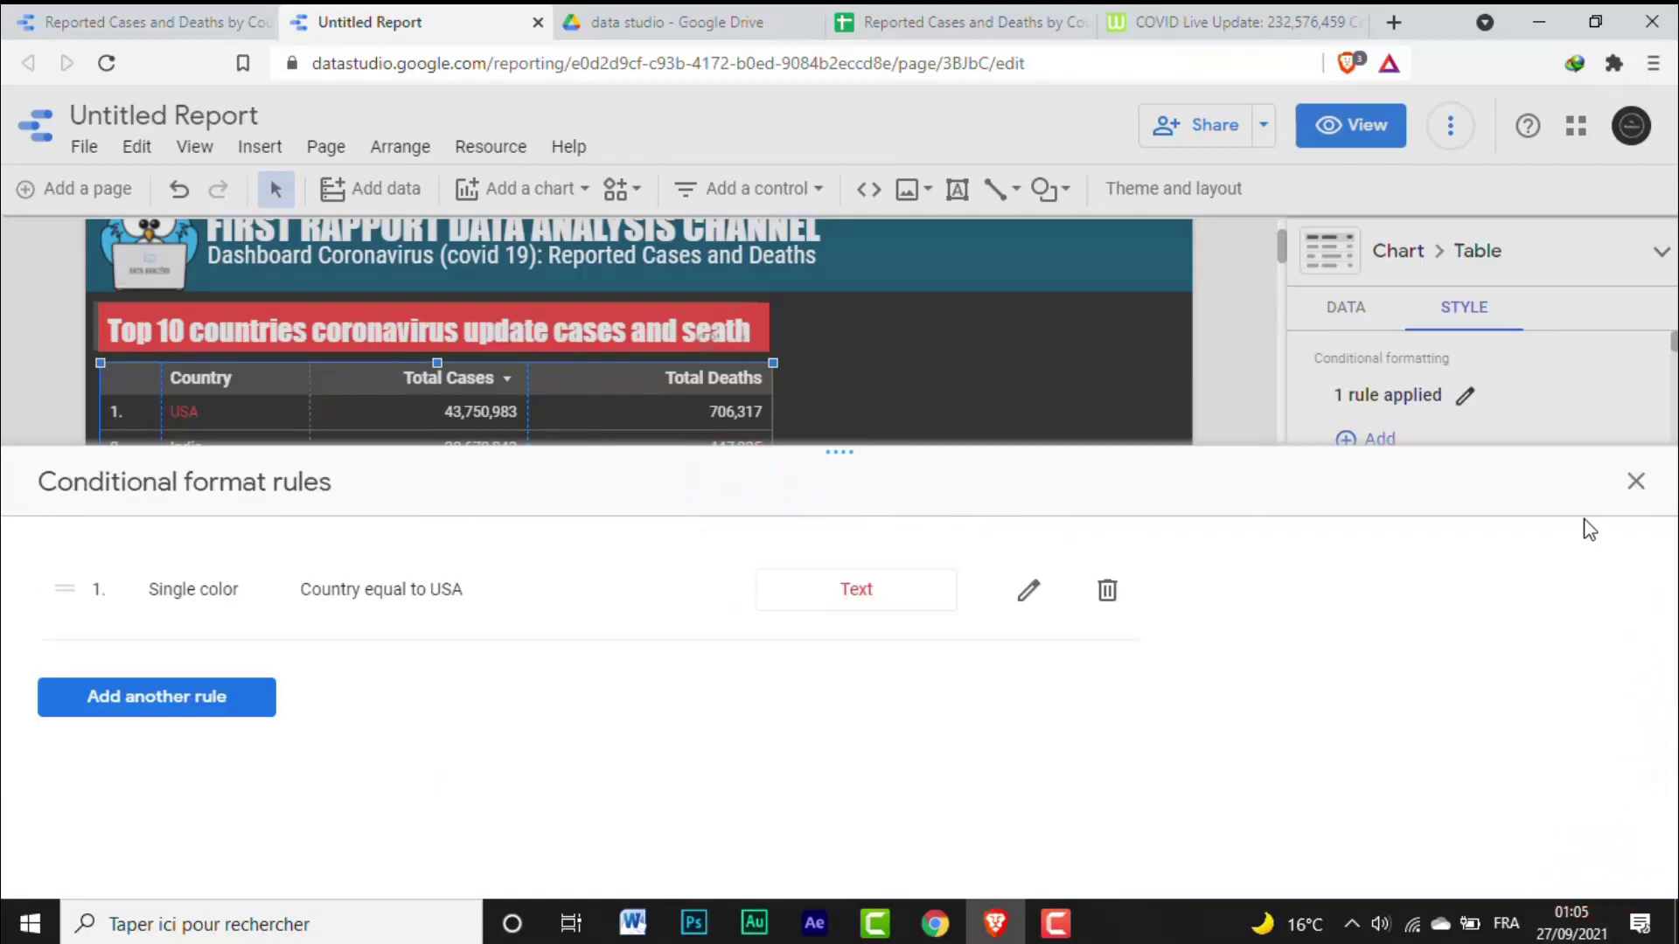
left_click(1635, 481)
Step: Add a second conditional formatting rule of the Color scale type based on Total Cases
left_click(1362, 439)
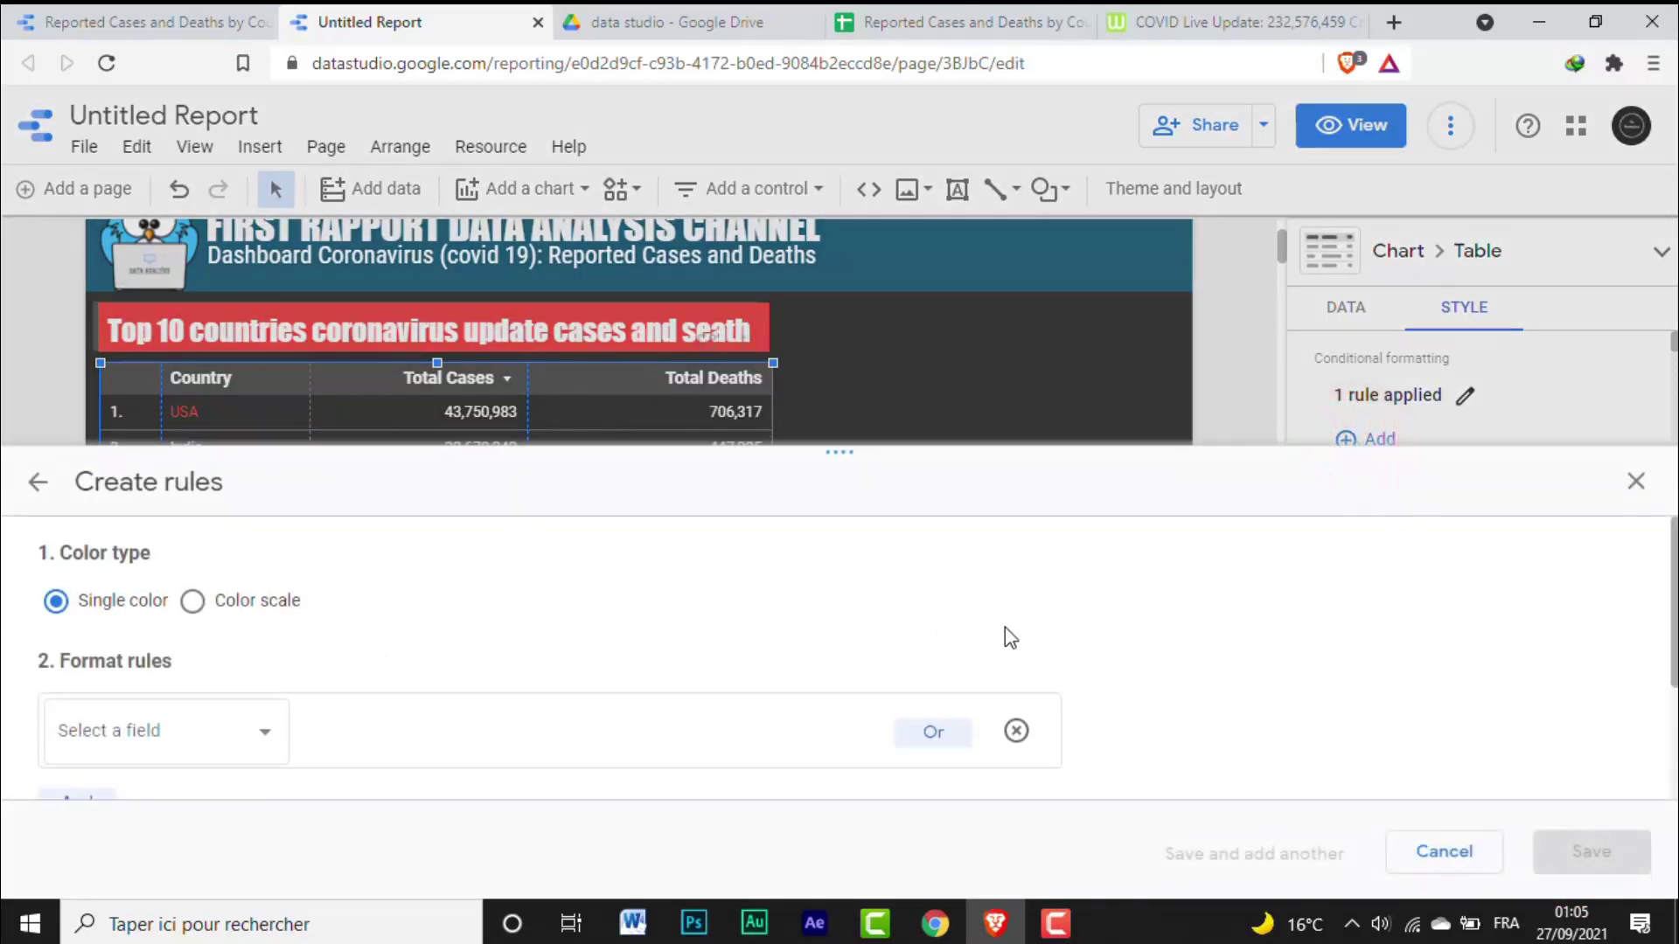
left_click_drag(1671, 599, 1668, 625)
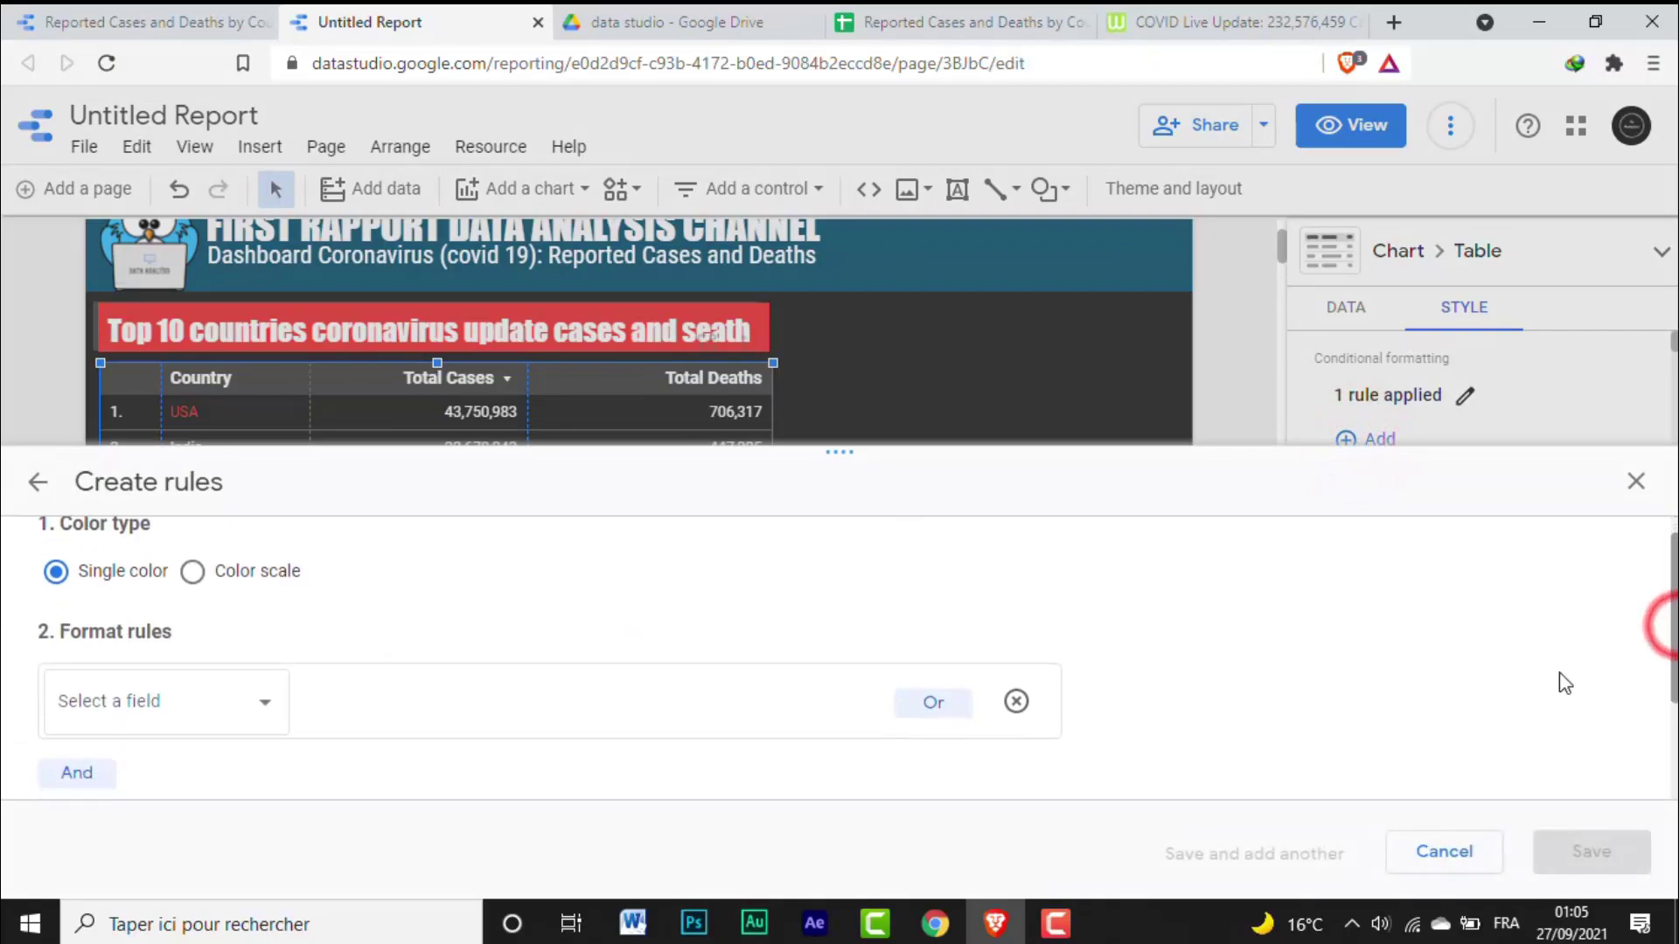
left_click(185, 572)
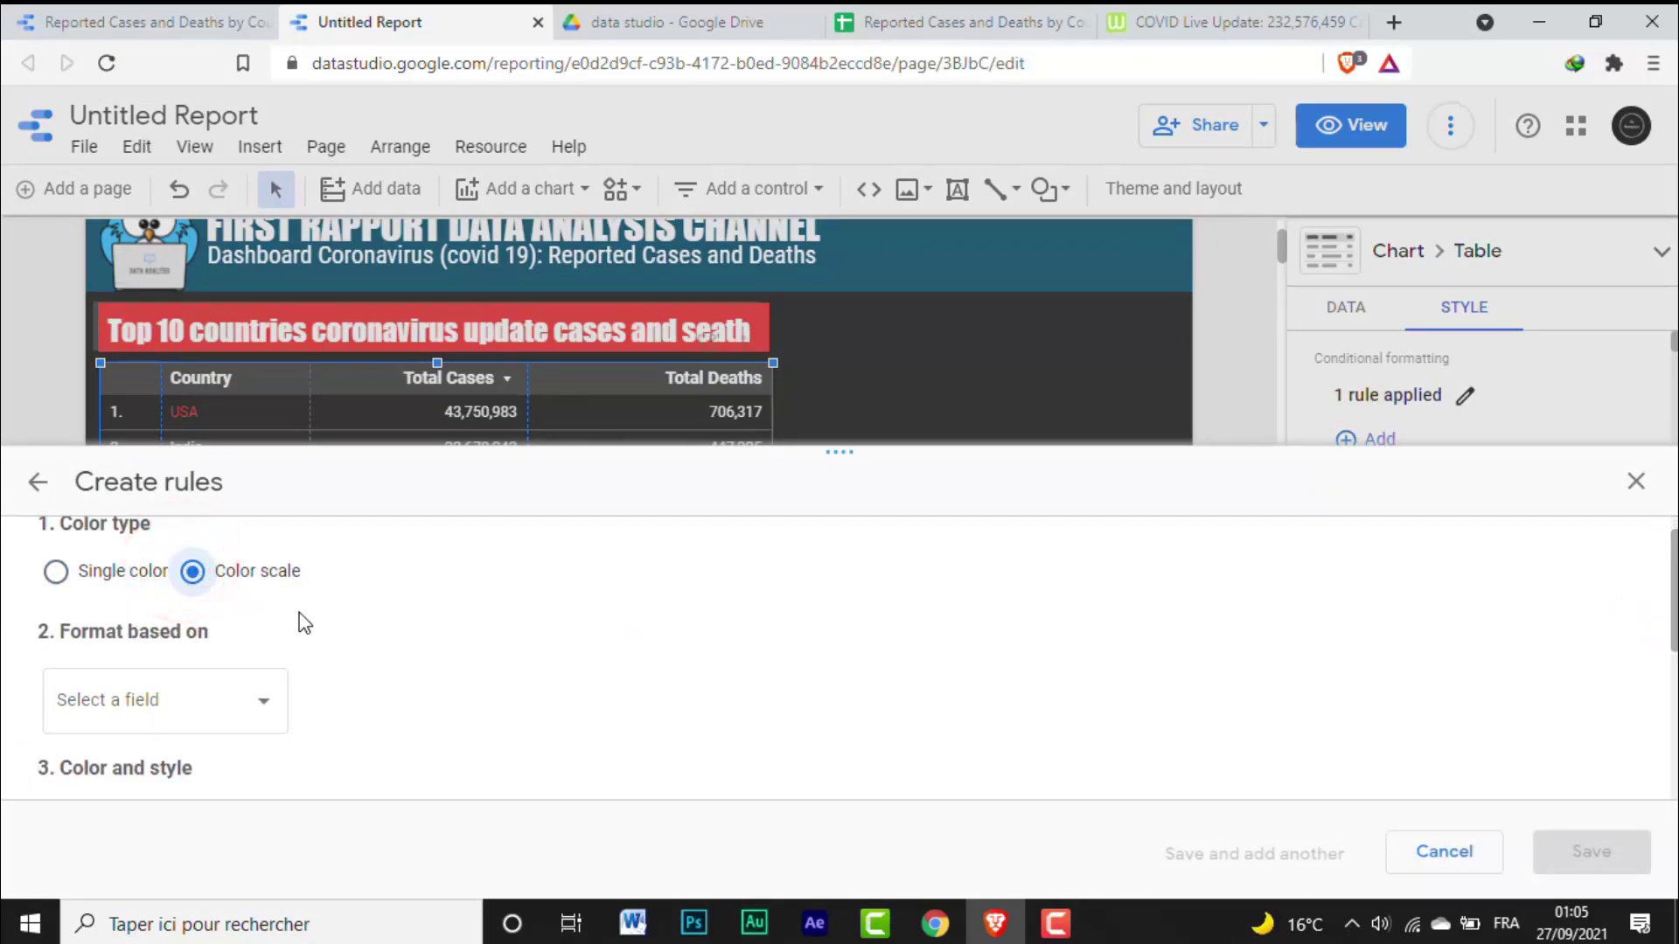
left_click(263, 692)
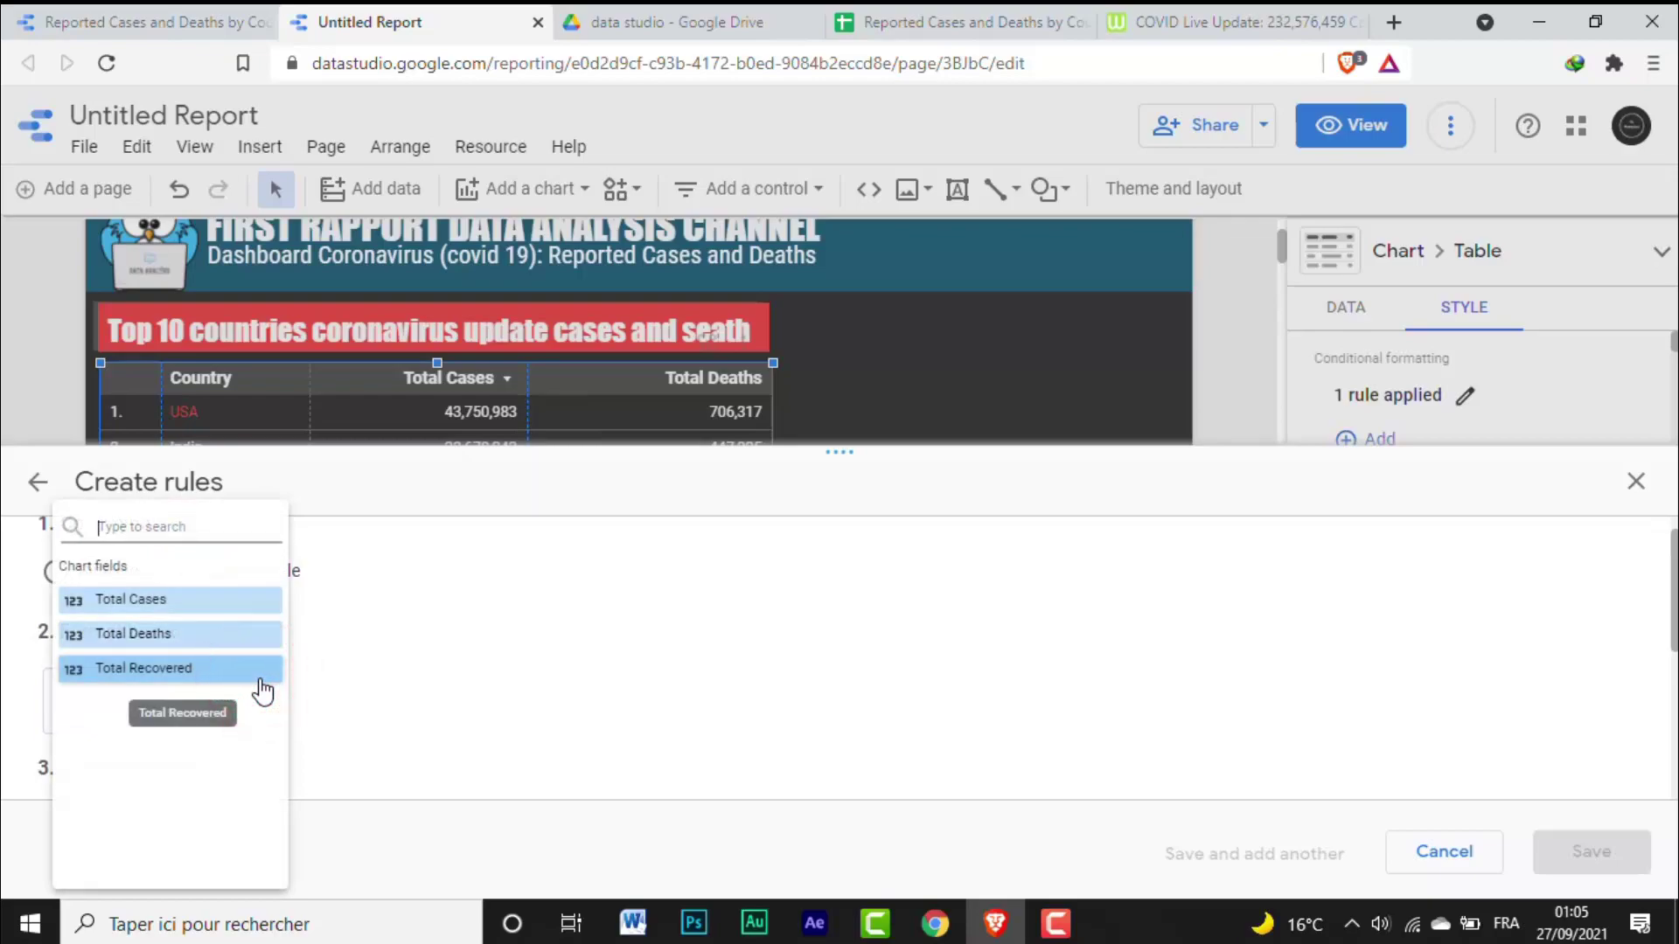
left_click(156, 604)
Step: Apply the white-to-red gradient to the Total Cases color scale and save the rule
left_click_drag(1667, 612, 1648, 726)
scroll(1648, 725, "down", 2)
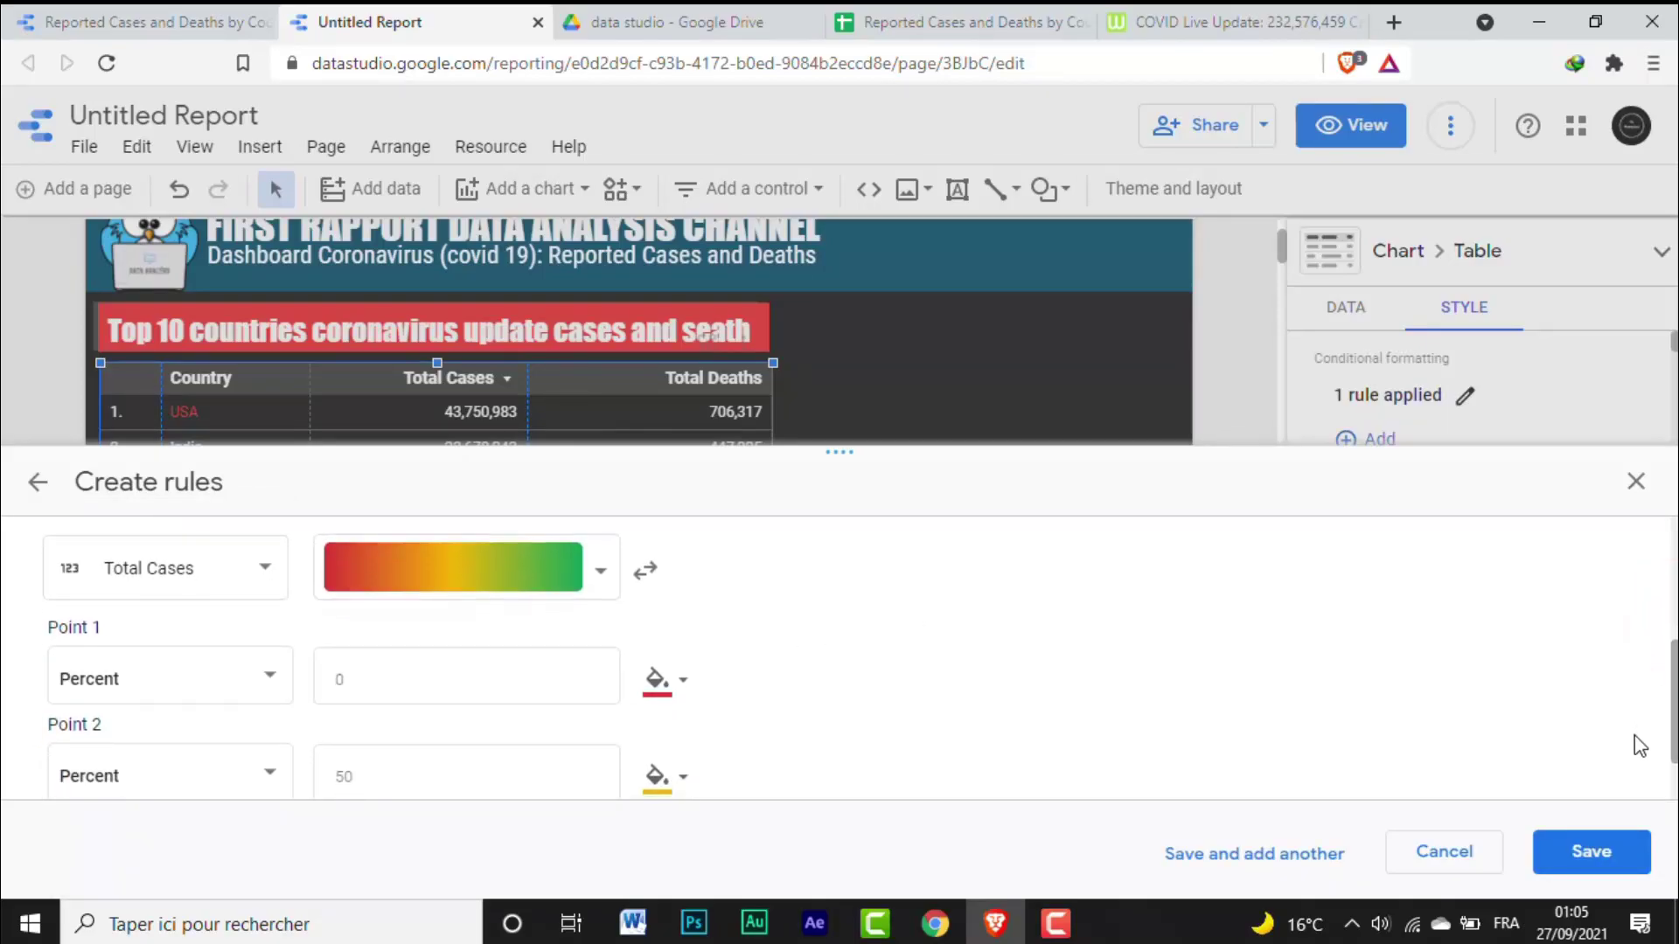
left_click(548, 596)
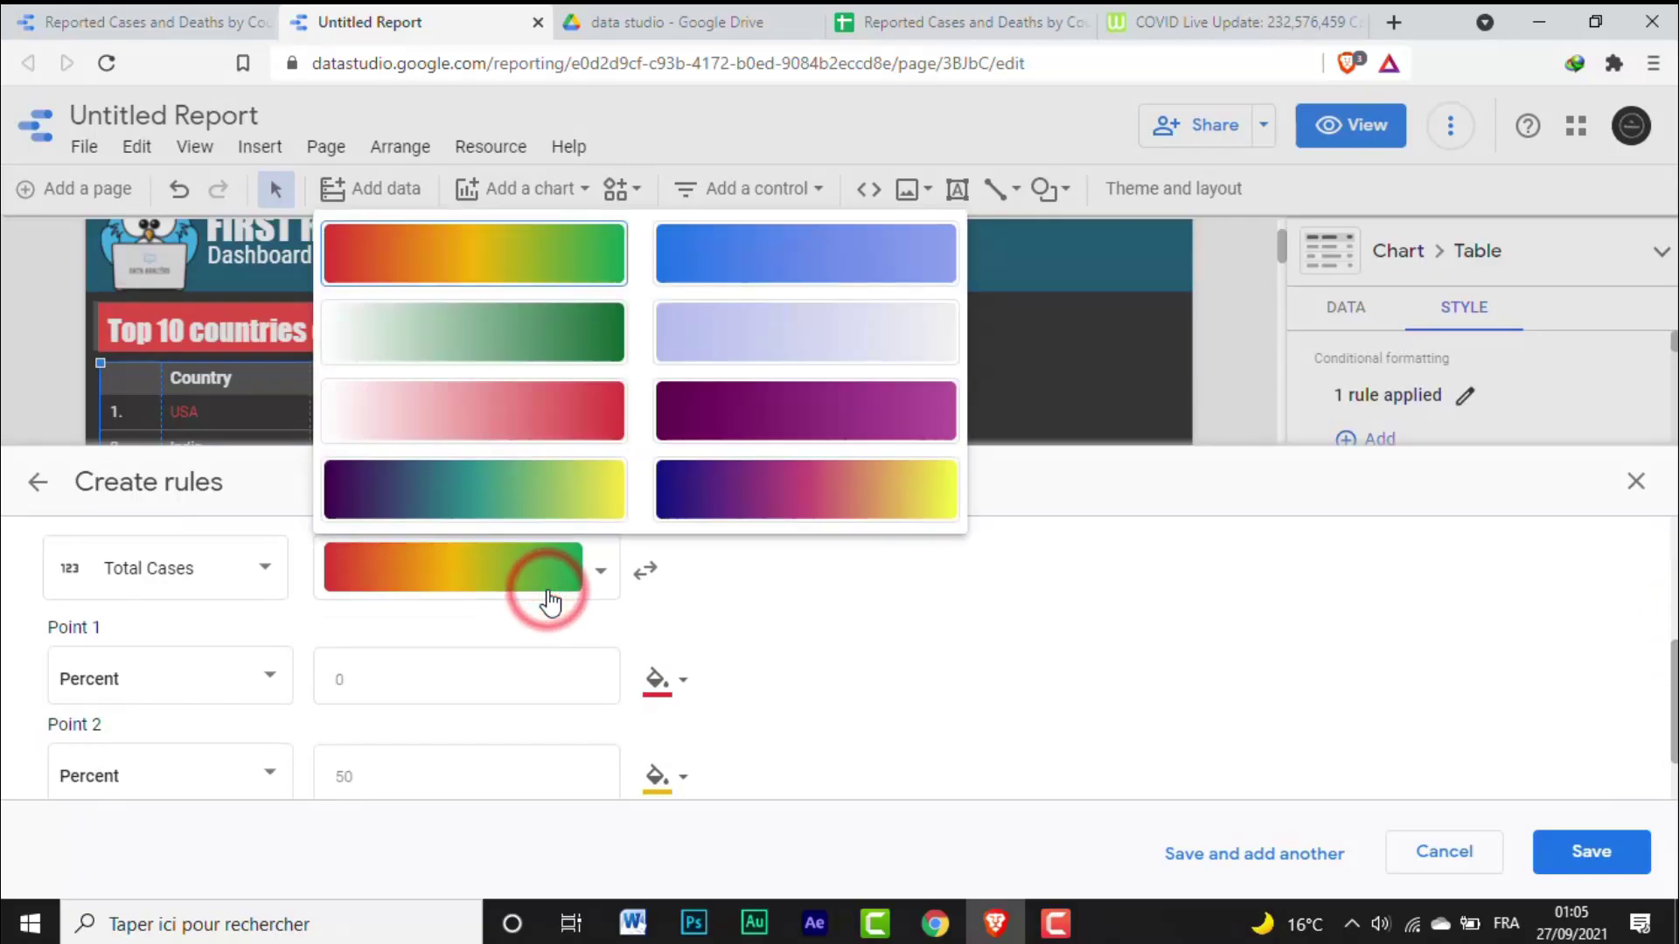
left_click(550, 426)
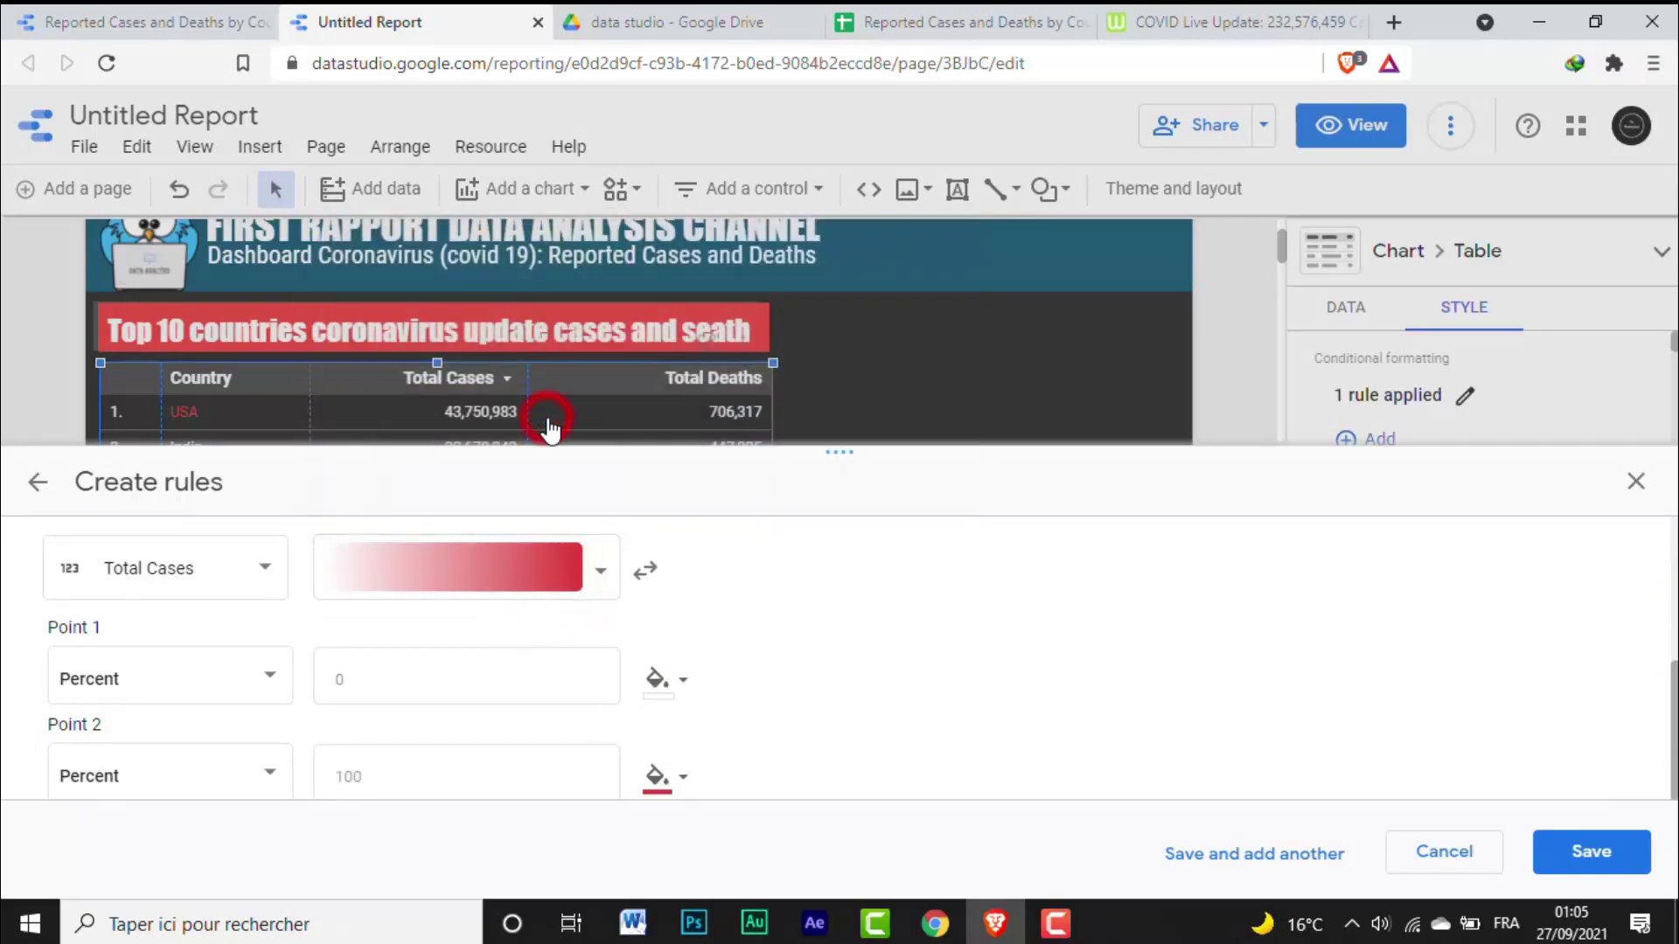
left_click_drag(1672, 724, 1672, 730)
left_click(1582, 846)
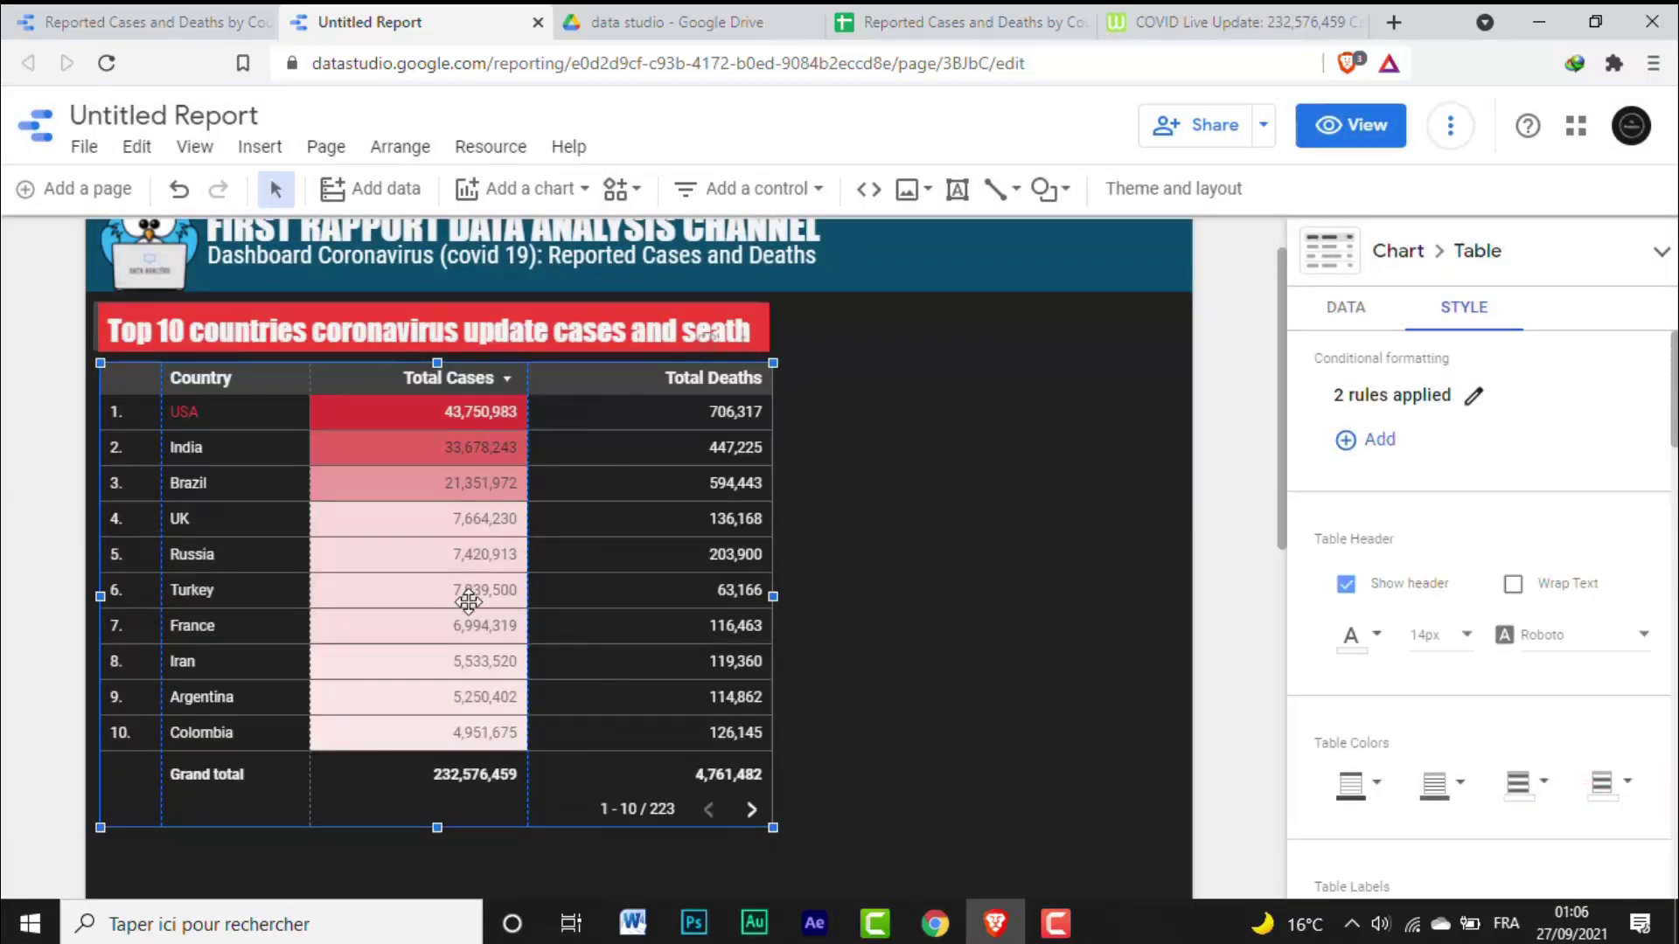
Step: Start a third conditional formatting rule with the Color scale type
left_click(1391, 439)
left_click(225, 603)
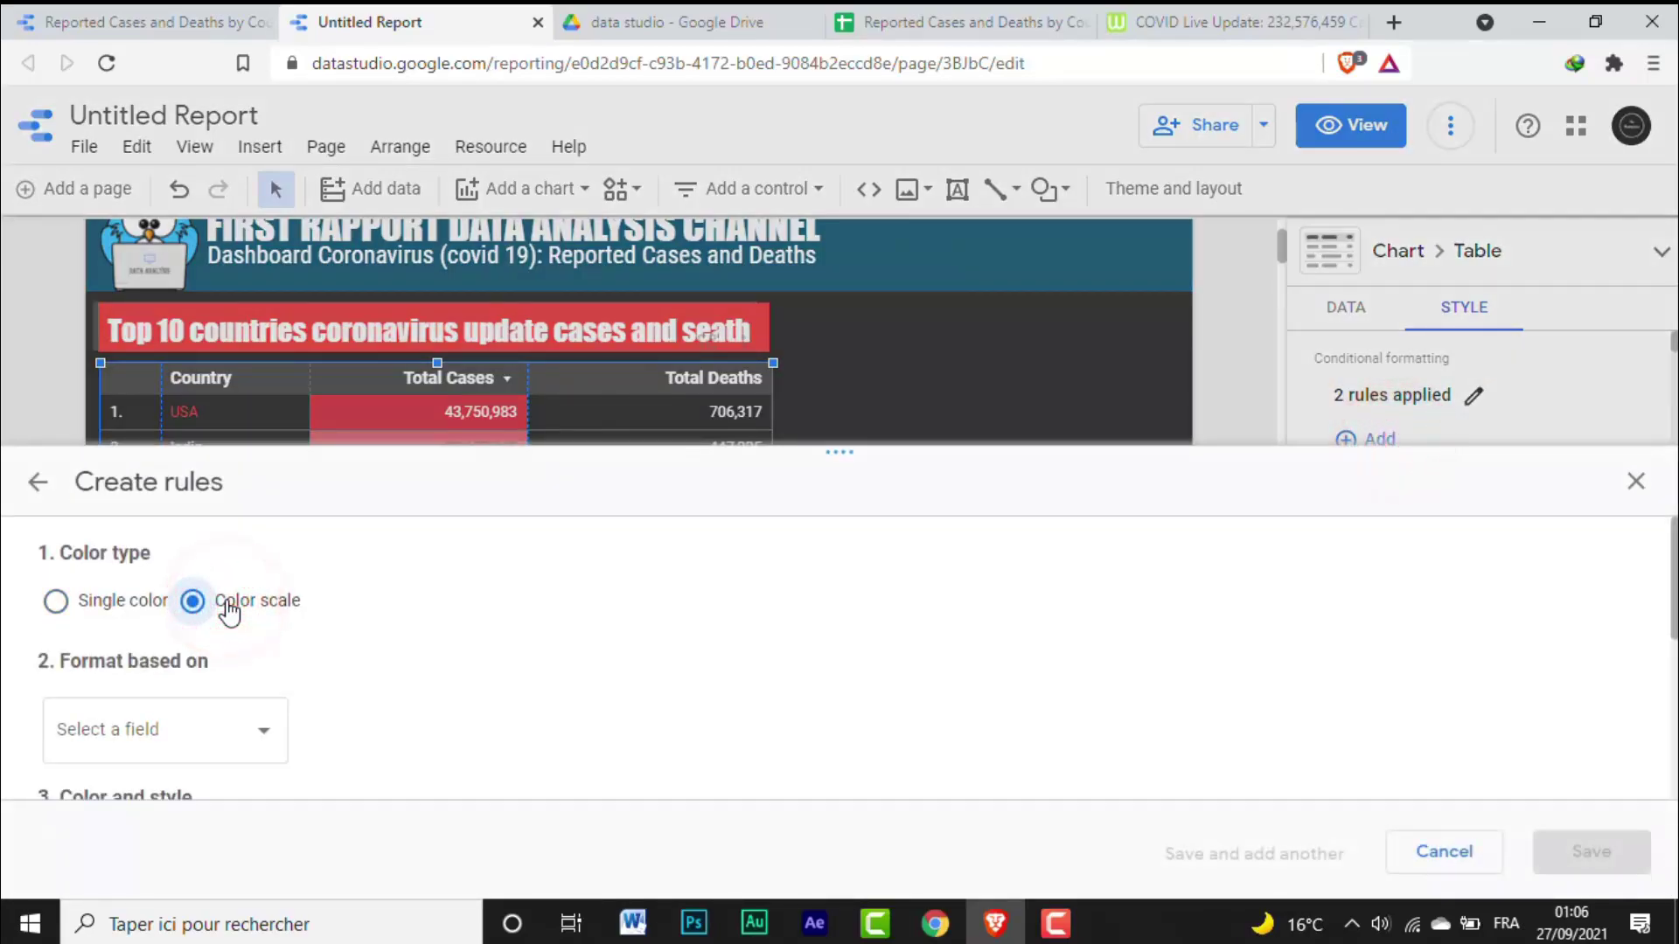
left_click(127, 603)
left_click(161, 725)
left_click(123, 674)
left_click(574, 690)
left_click(459, 414)
left_click(709, 698)
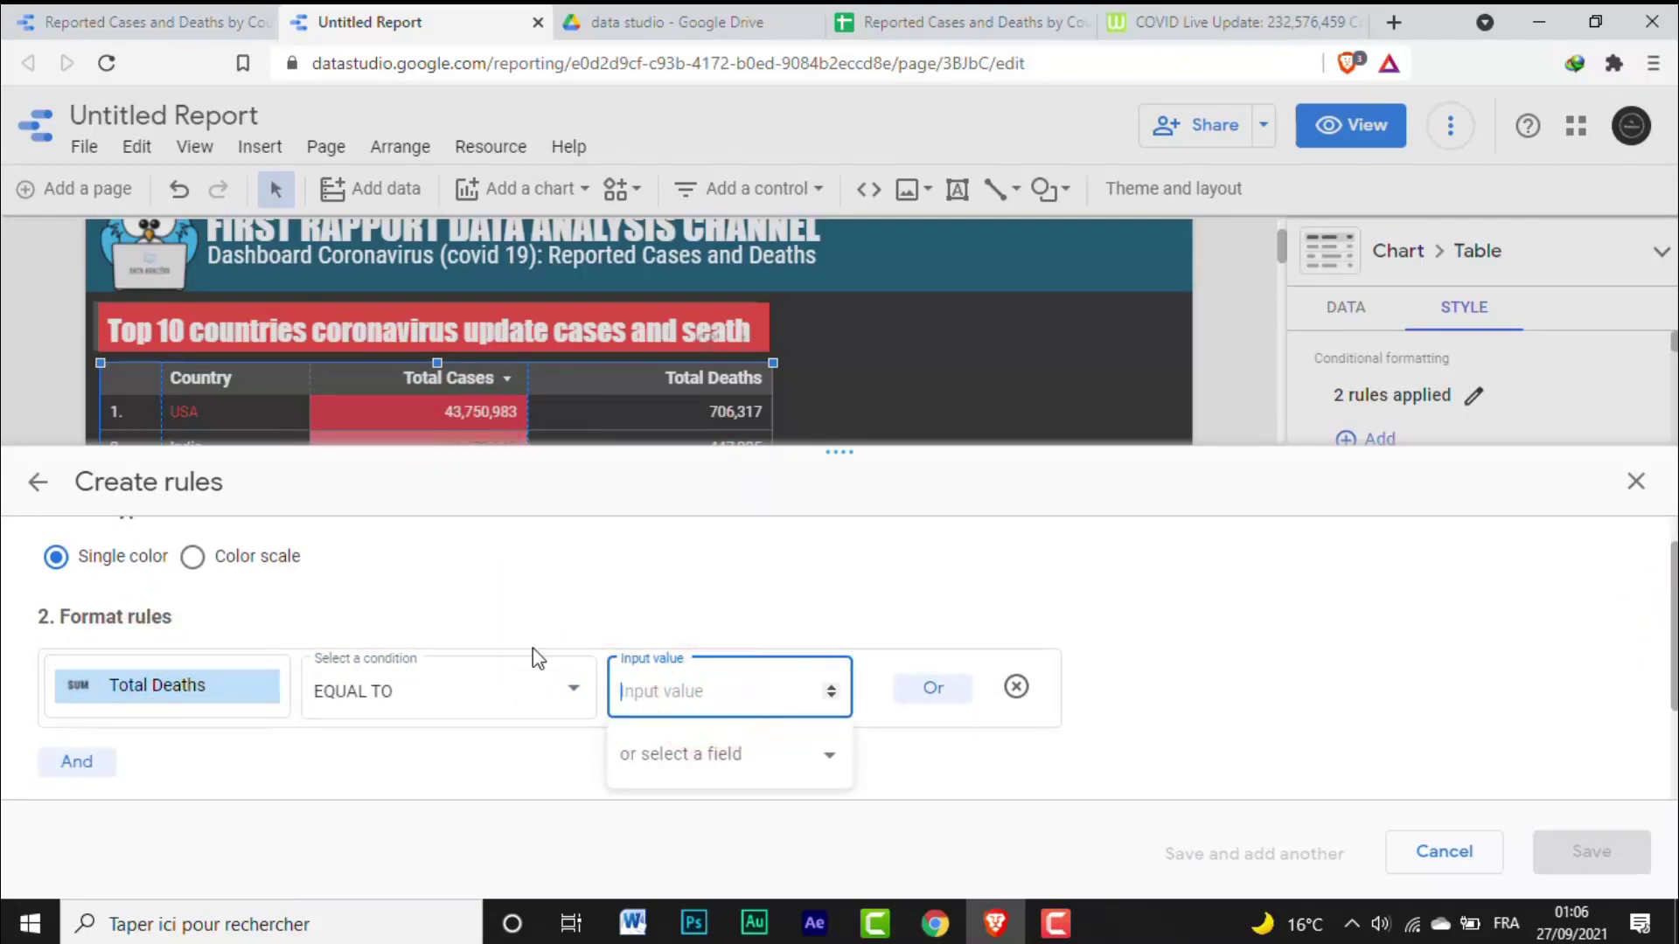
Step: Make the third conditional formatting rule a Color scale based on Total Deaths
left_click(192, 556)
scroll(205, 559, "down", 2)
left_click(213, 556)
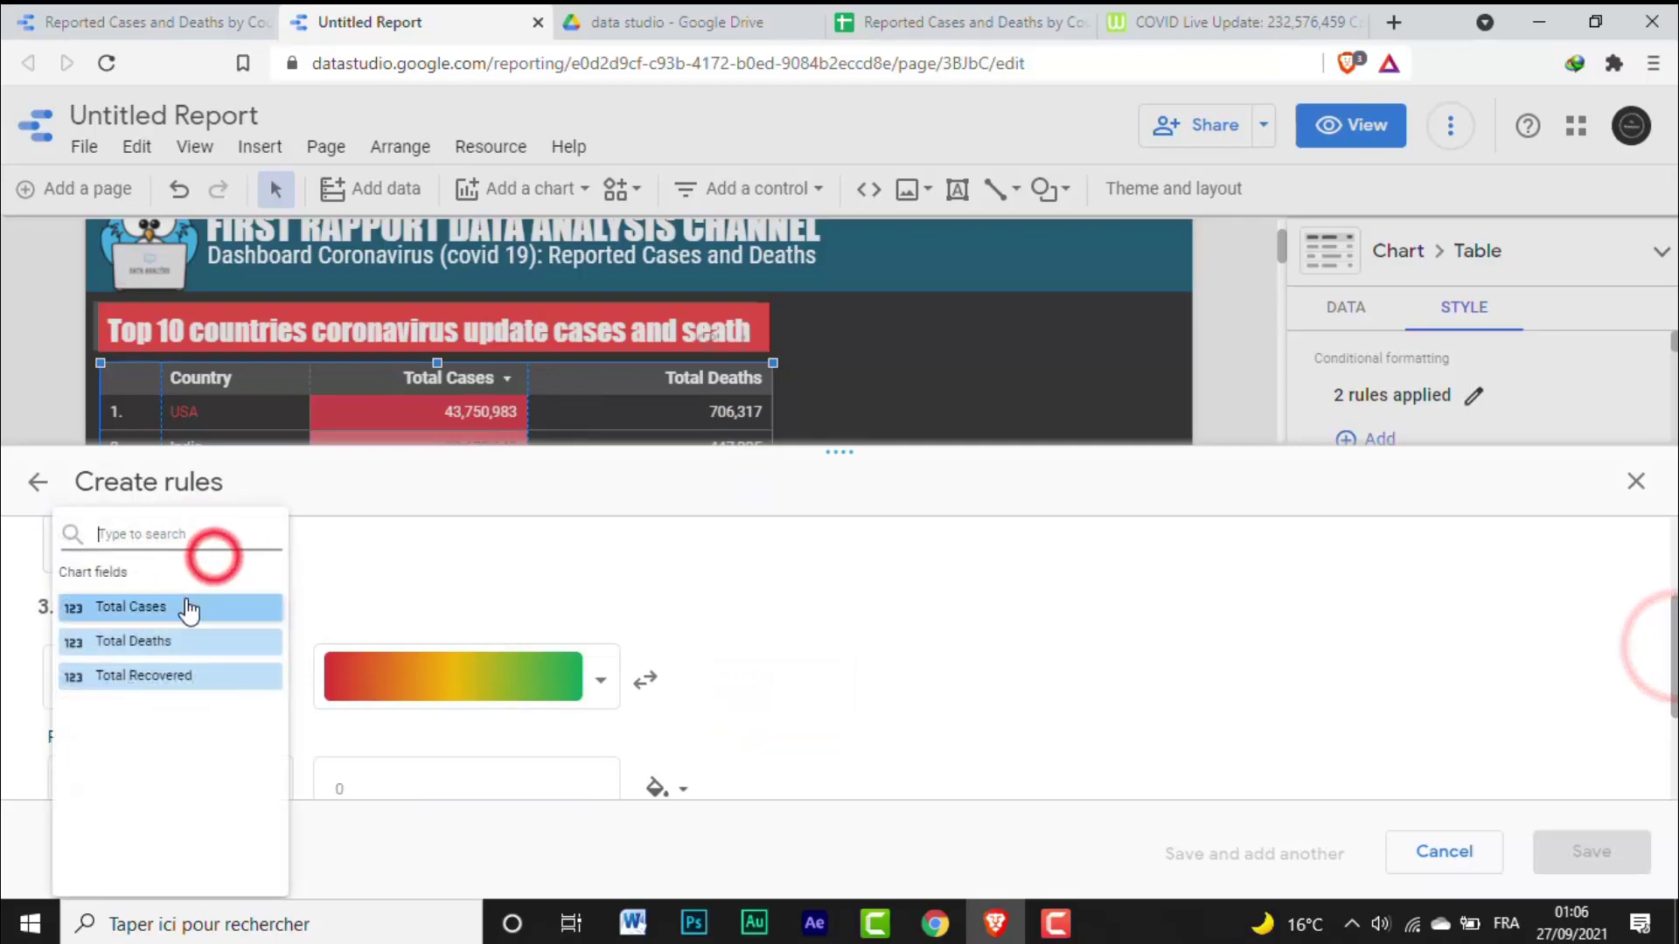
left_click(142, 641)
Step: Apply the blue to light-blue gradient to the Total Deaths color scale and save the rule
left_click(595, 672)
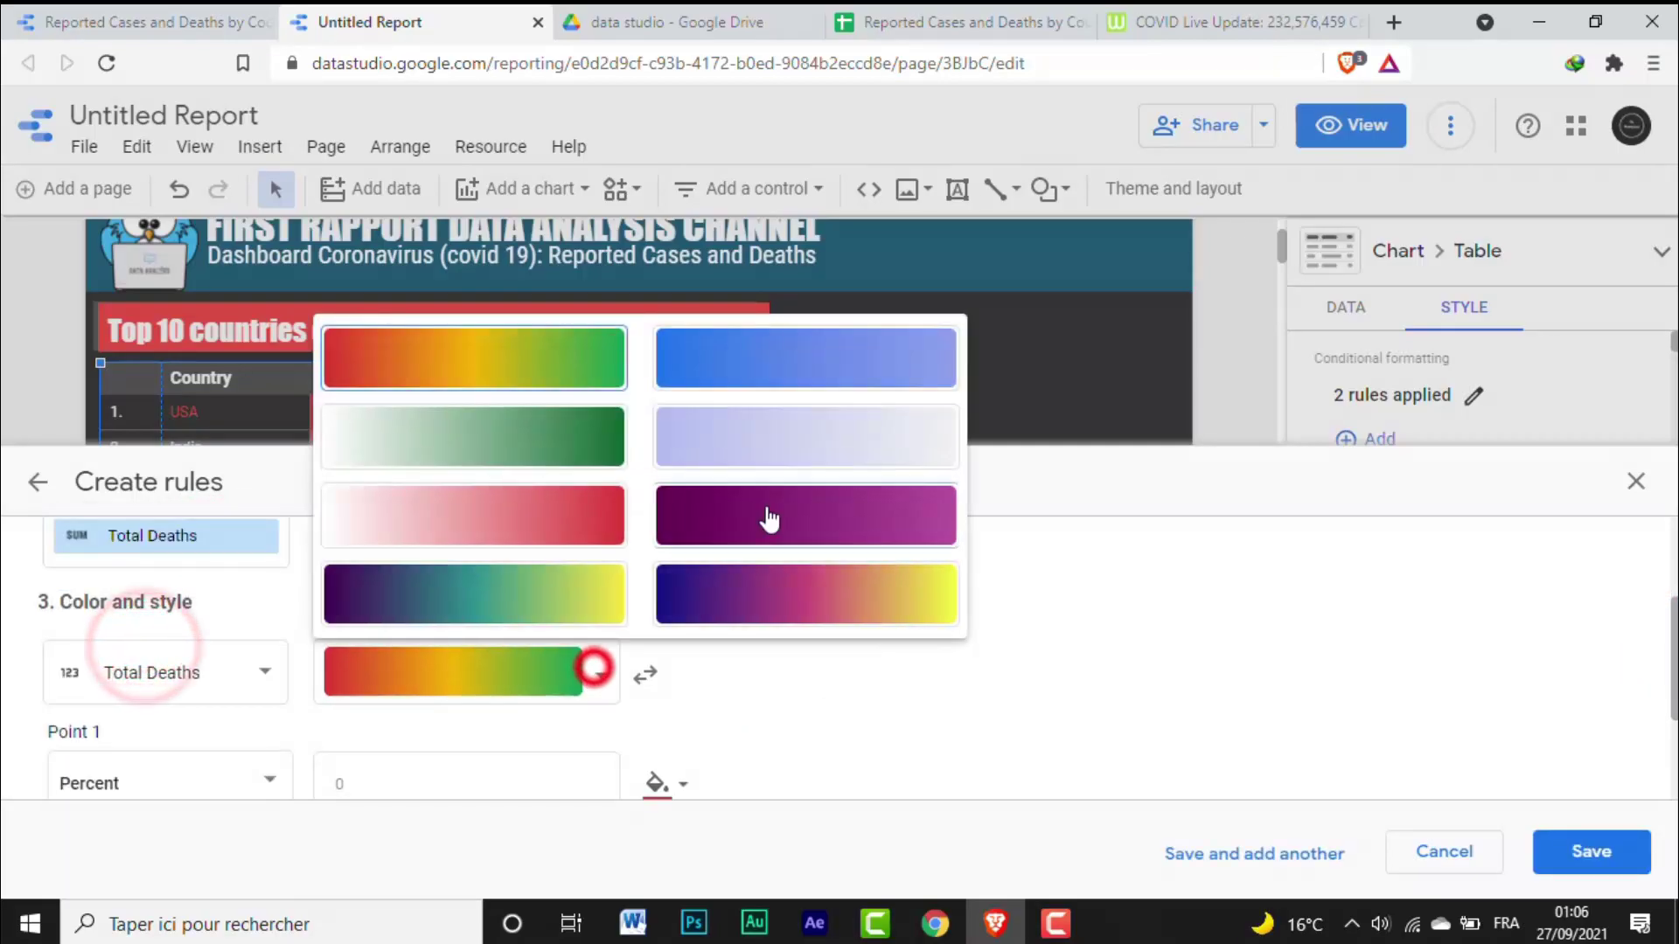
left_click(775, 448)
left_click(602, 658)
left_click(719, 359)
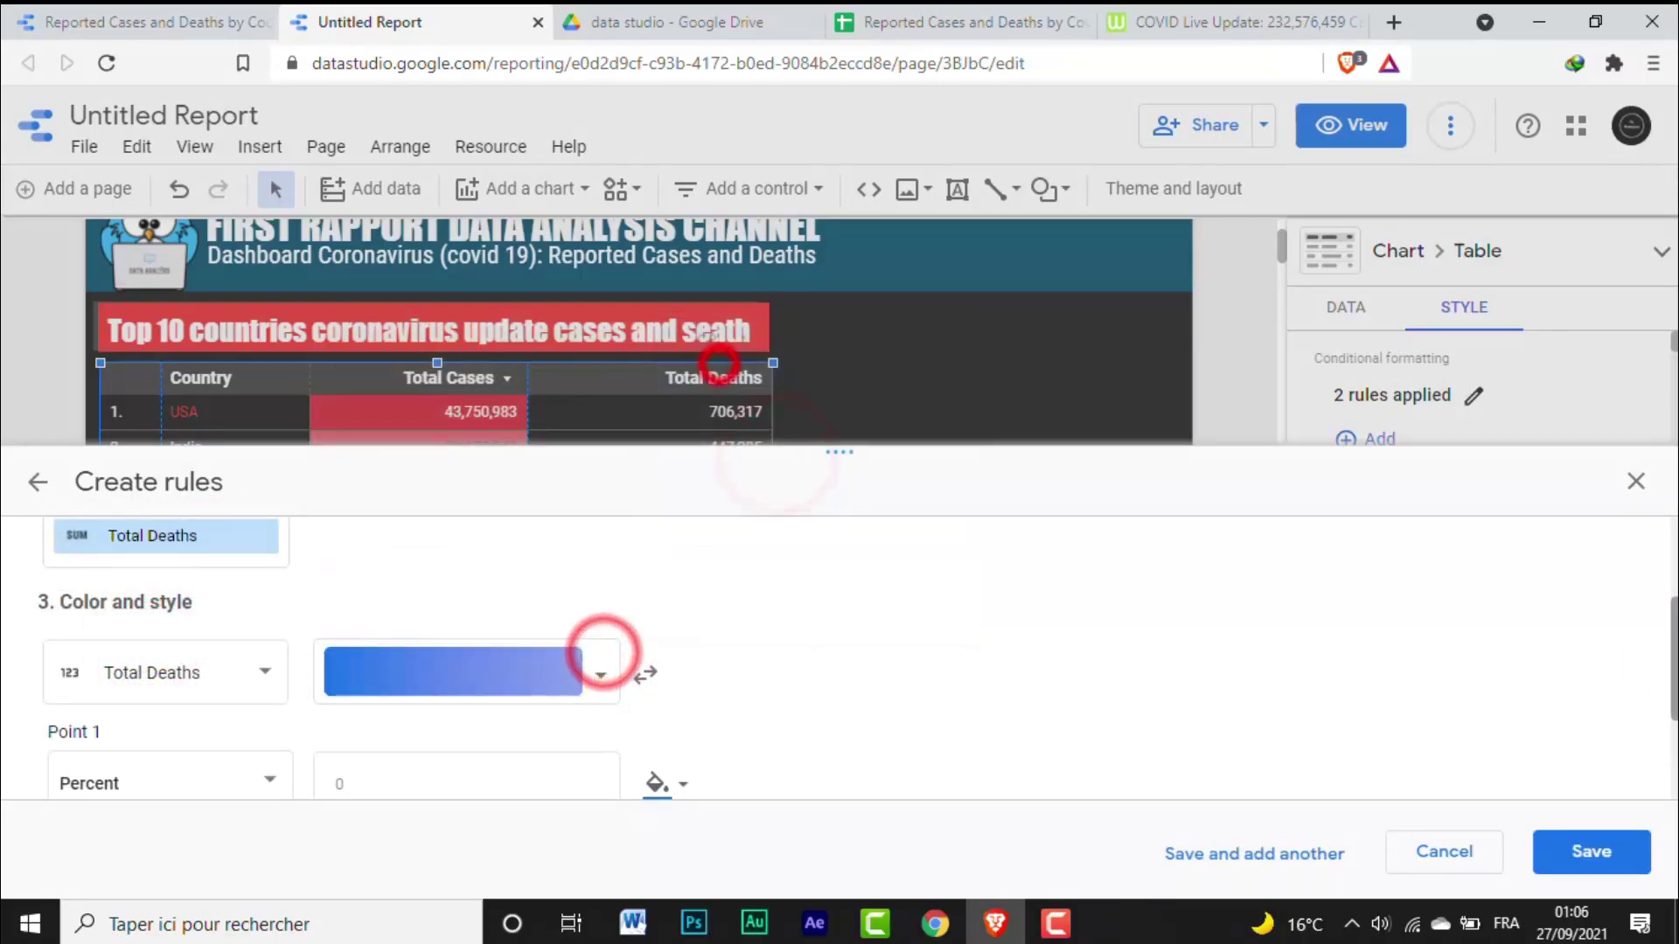
scroll(1648, 700, "down", 5)
left_click(1589, 852)
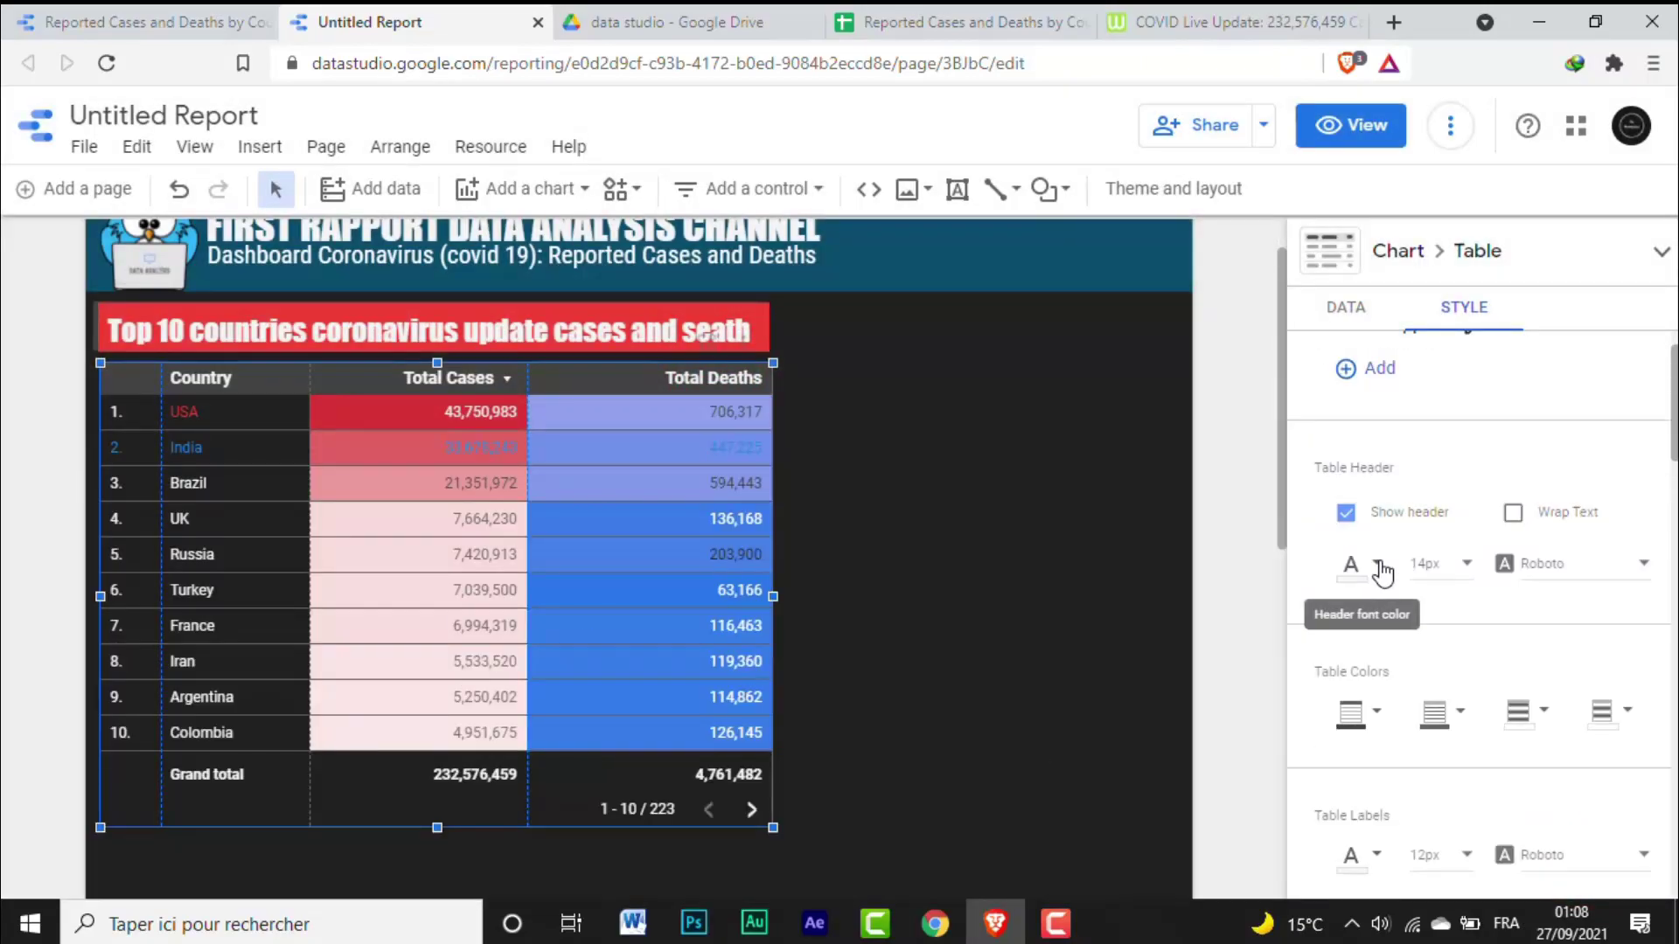
Step: Set the table header font color to red
left_click(1379, 567)
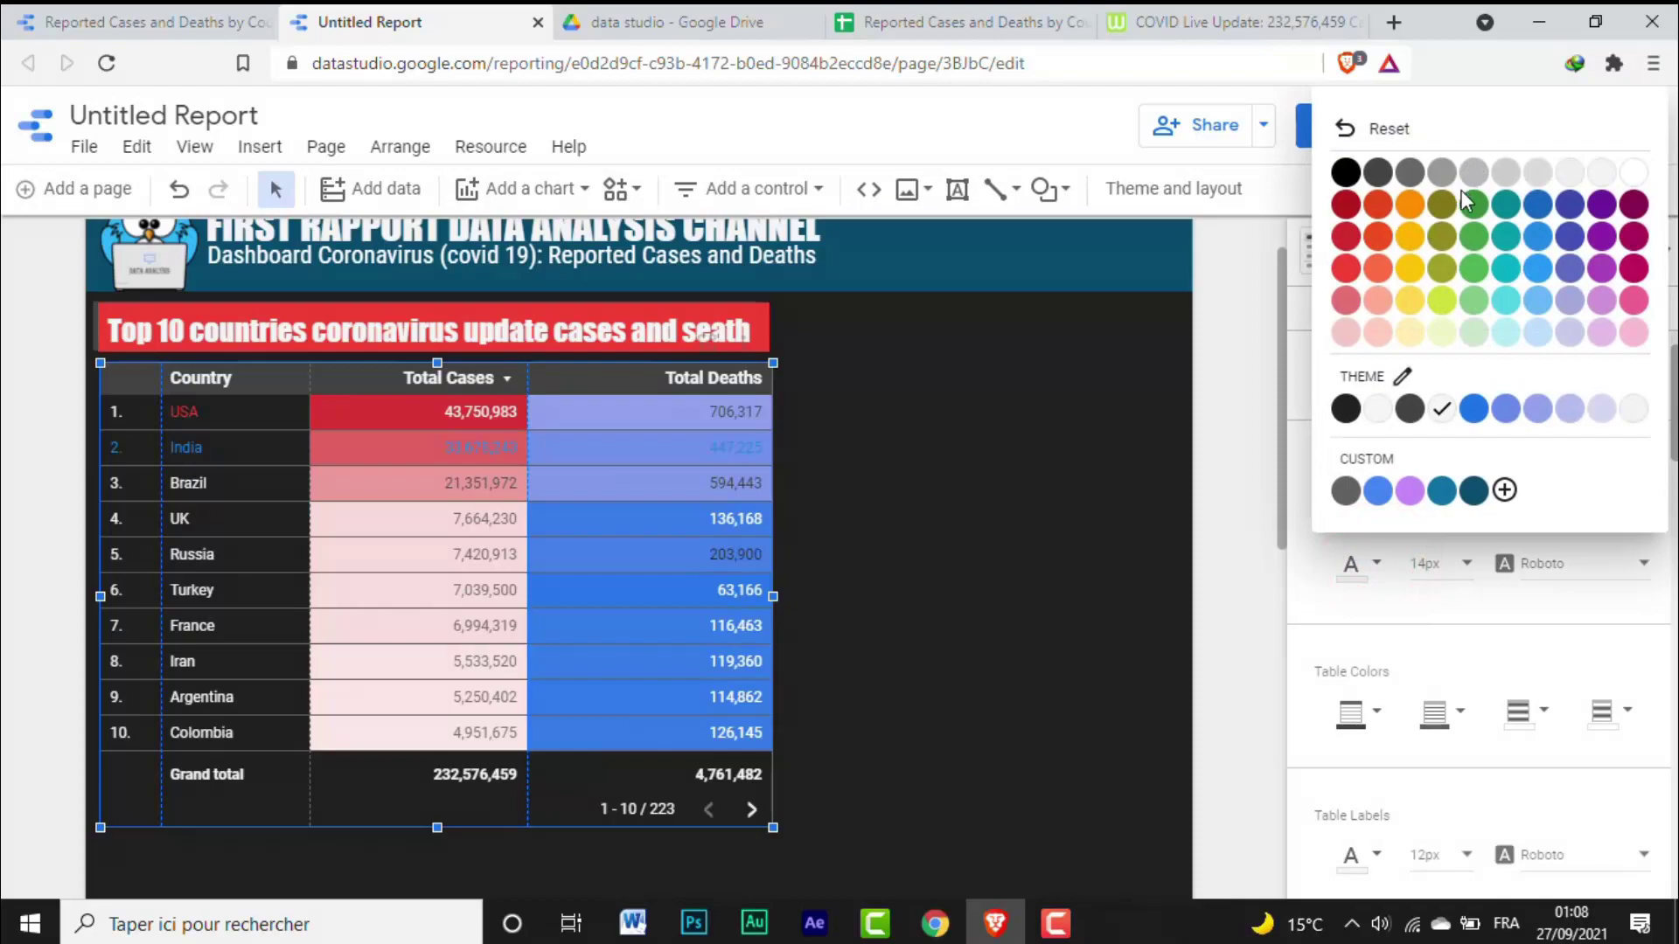
left_click(1637, 175)
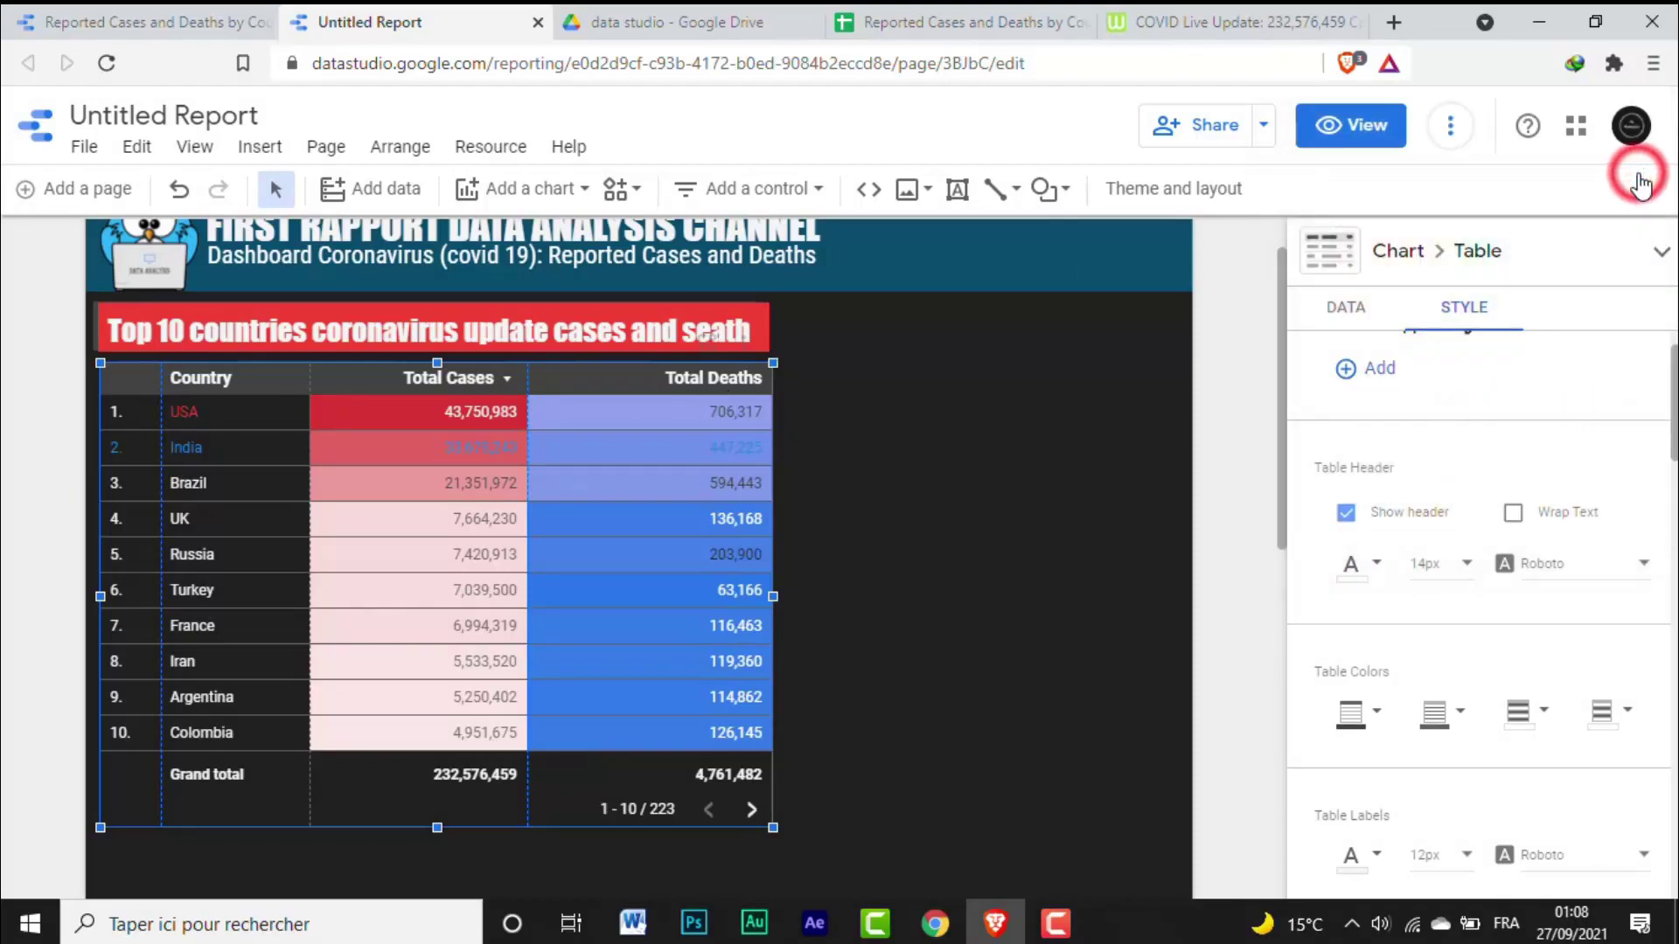
left_click(1381, 570)
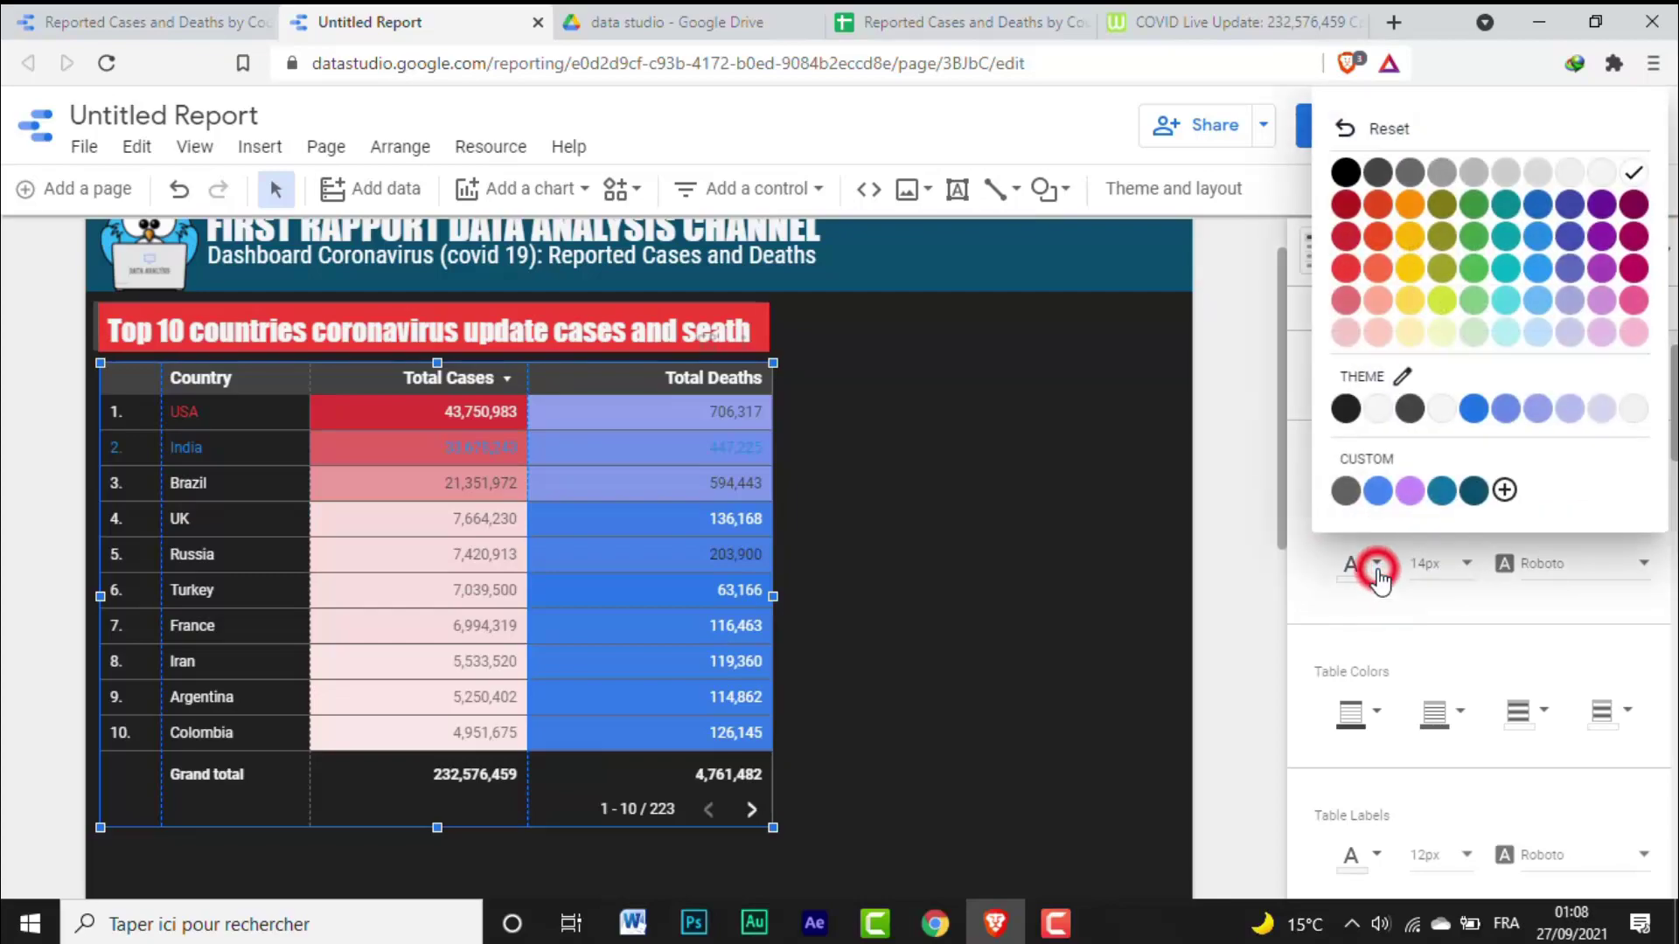
left_click(1362, 266)
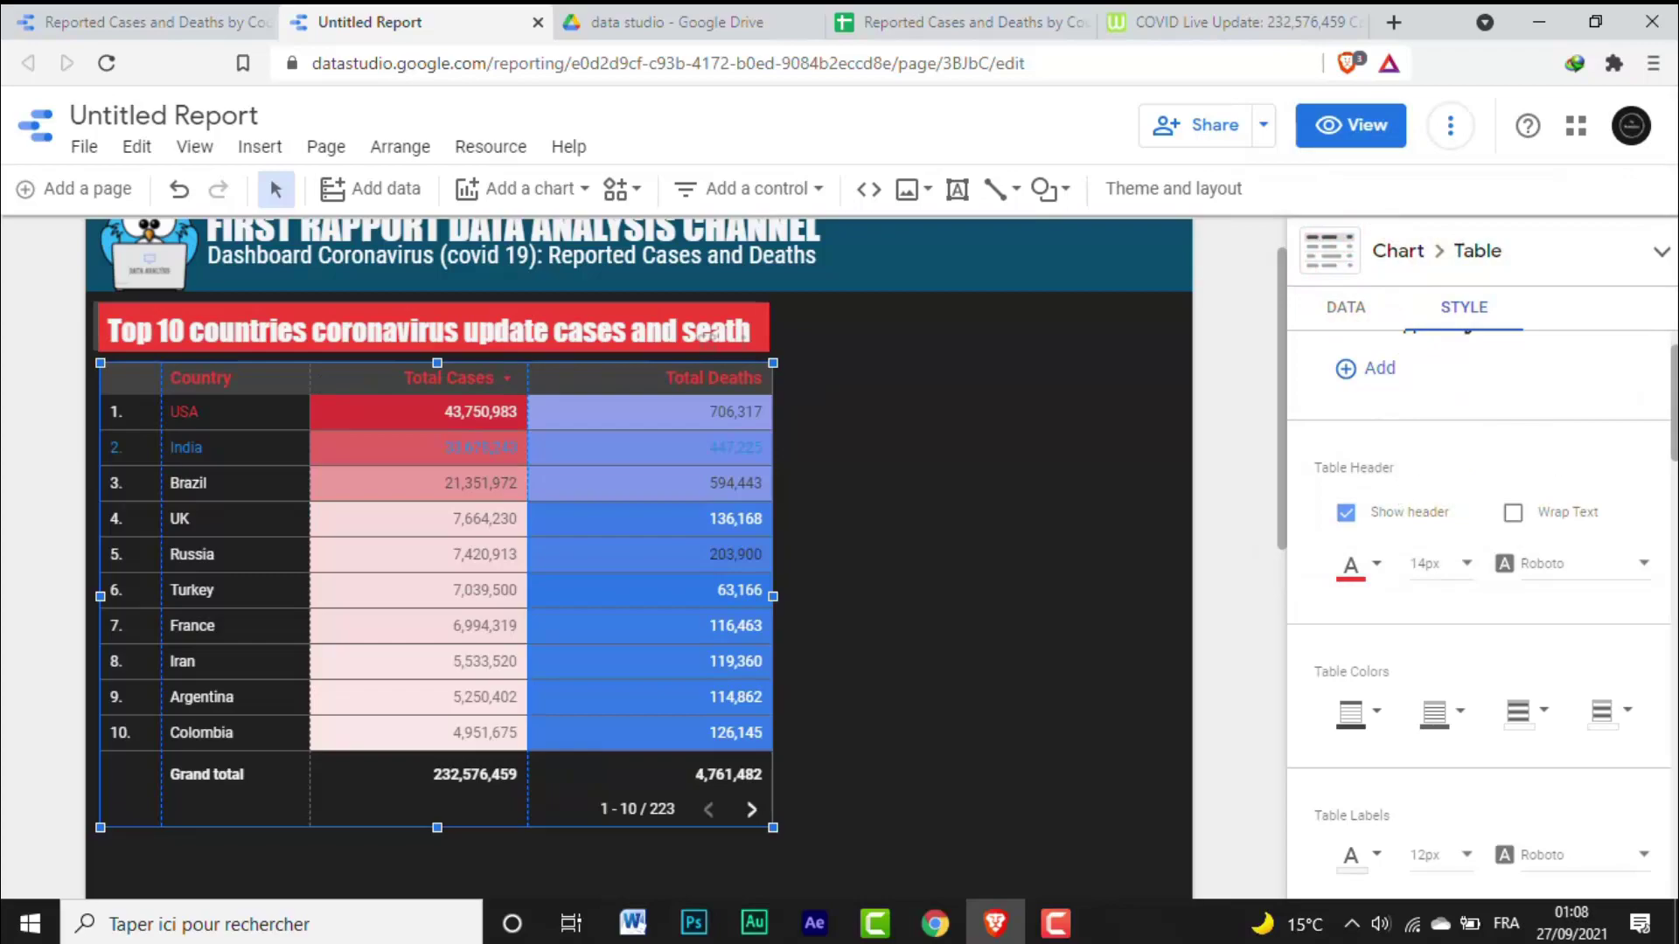
Step: Set the table header font to Open Sans at 16px
scroll(1661, 447, "down", 1)
left_click(1642, 461)
left_click_drag(1634, 533, 1633, 491)
left_click(1541, 380)
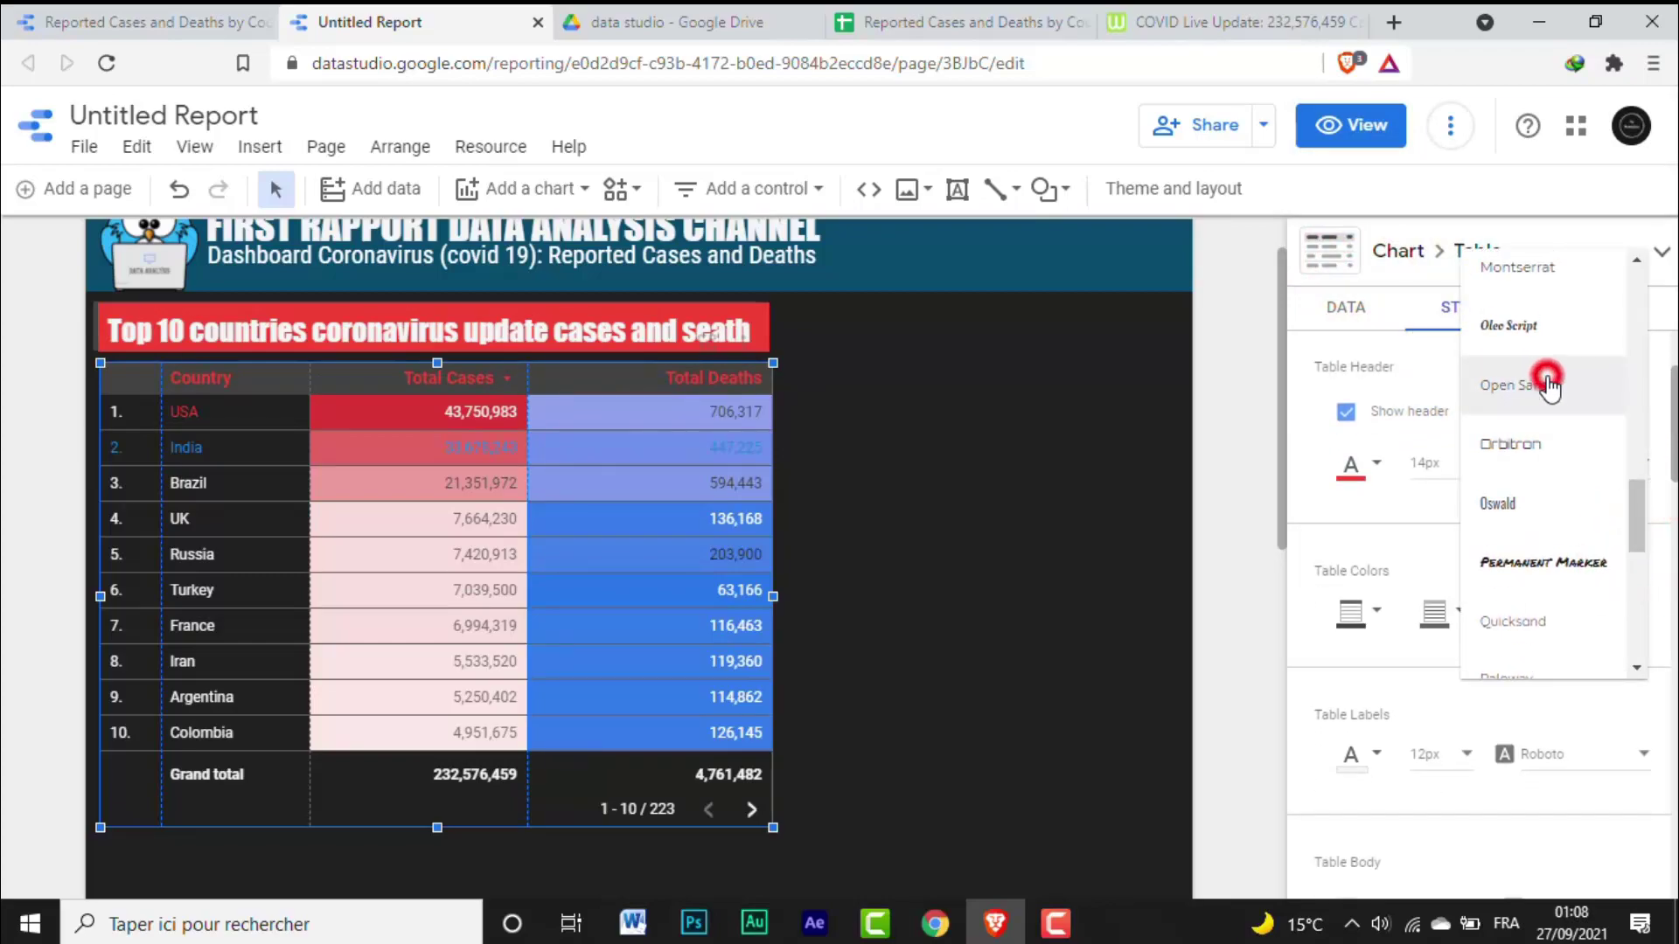
left_click(1451, 461)
left_click(1431, 527)
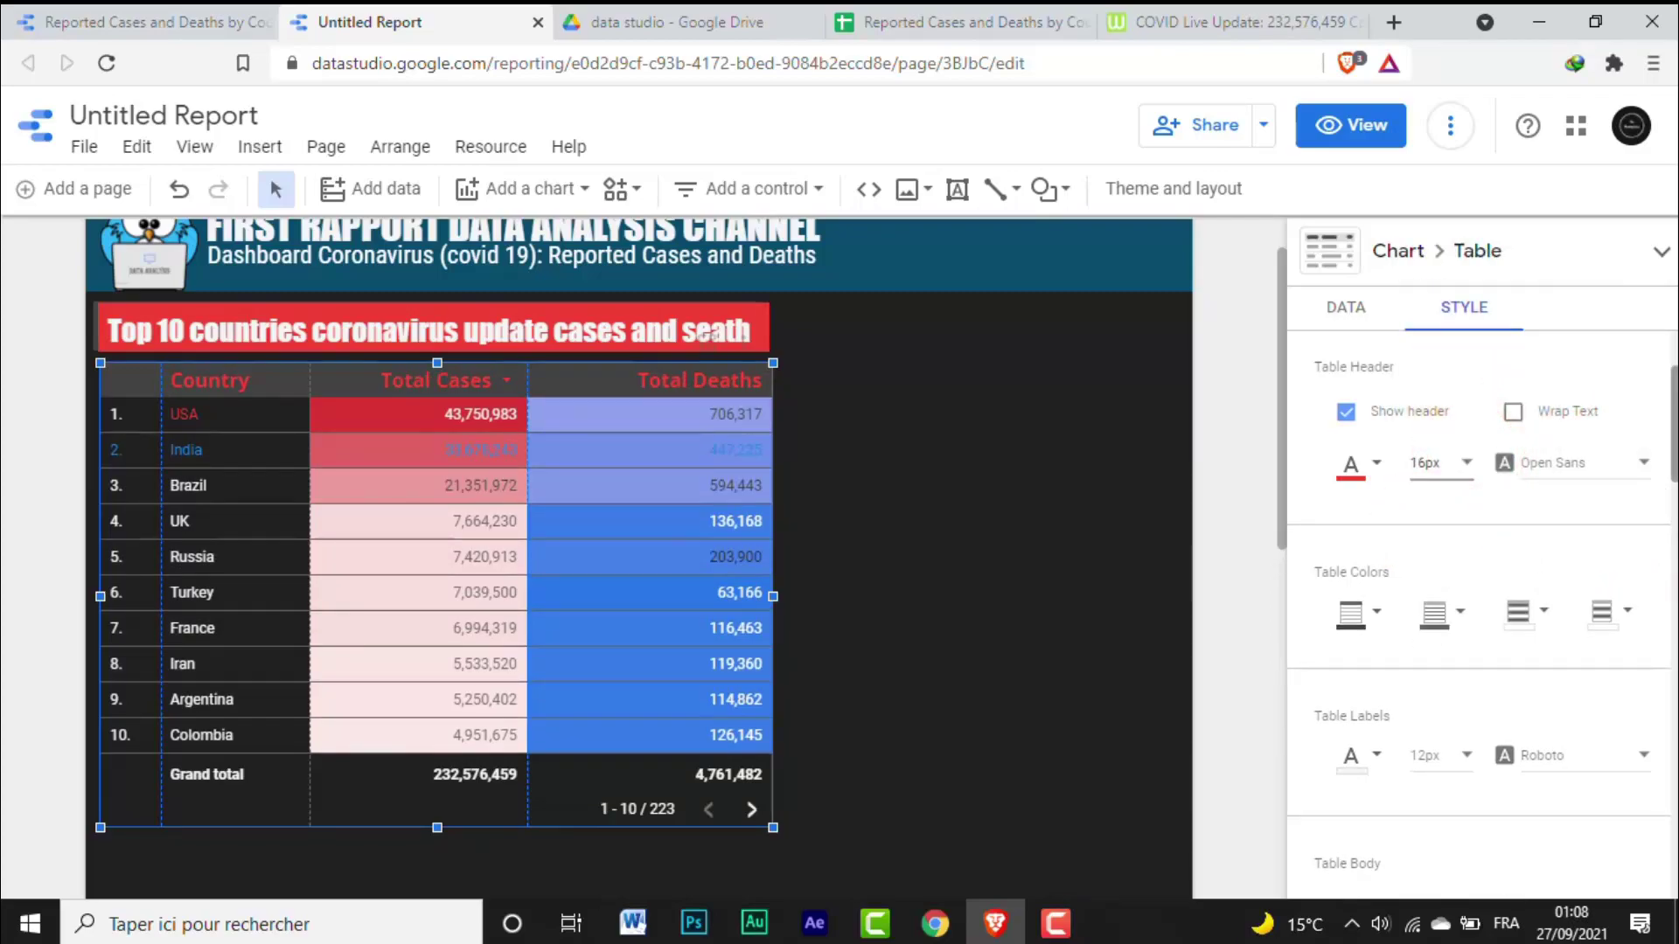
Step: Try white and the second chart palette blue as the table header background color
left_click_drag(1670, 411, 1670, 430)
left_click(1377, 527)
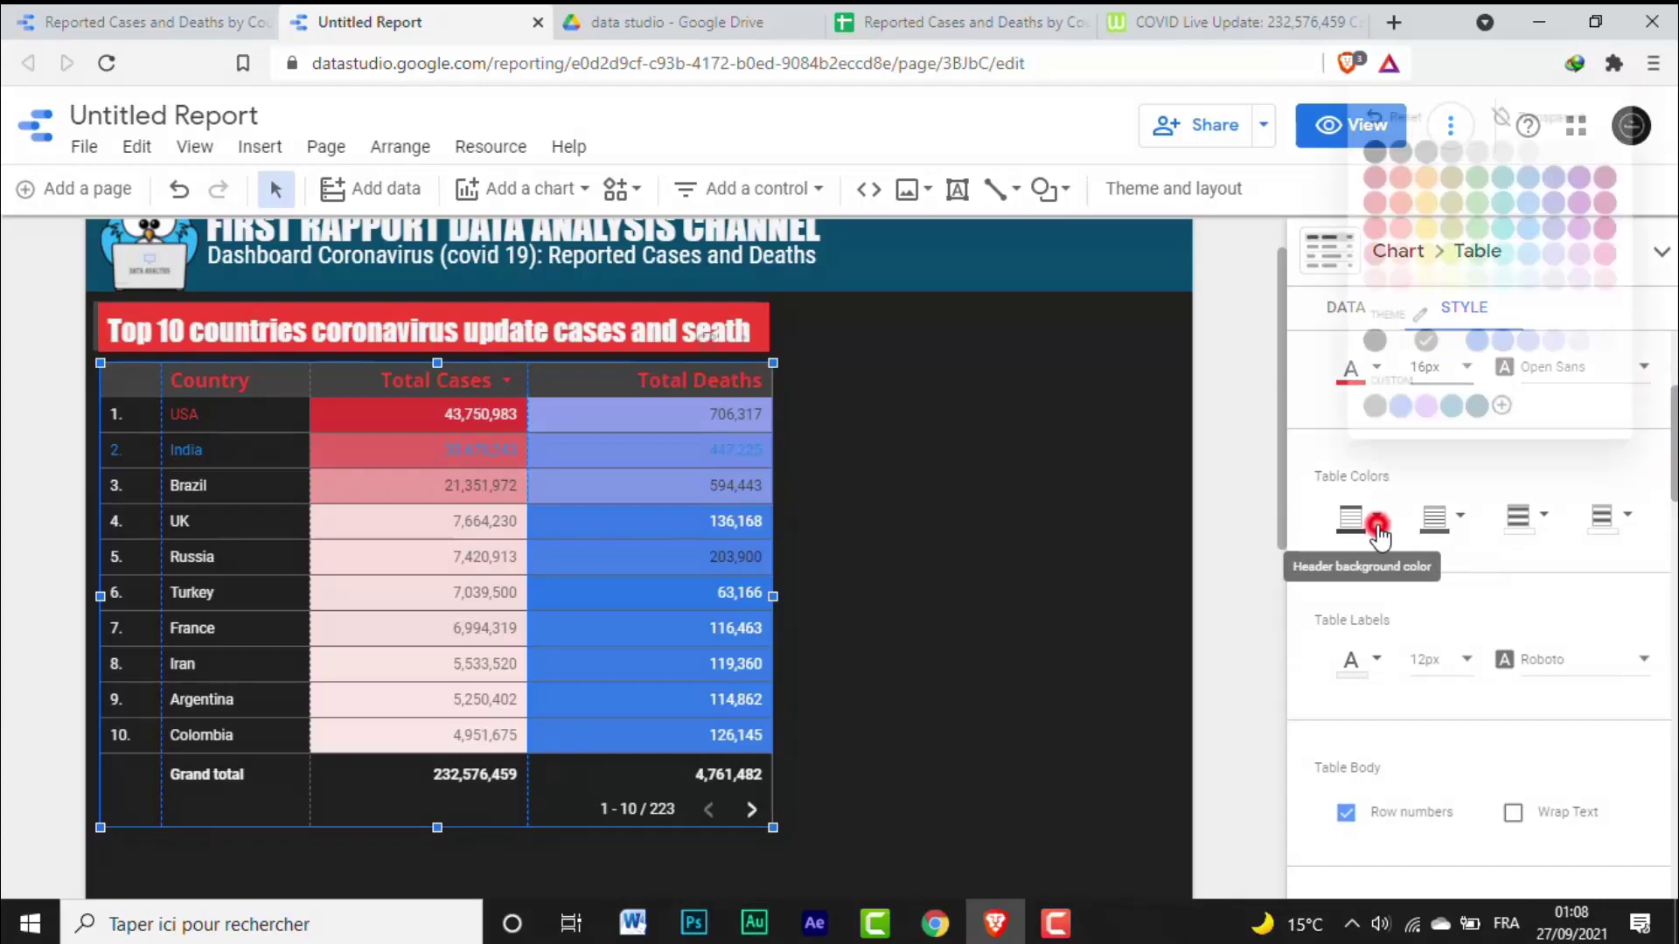
left_click(1627, 133)
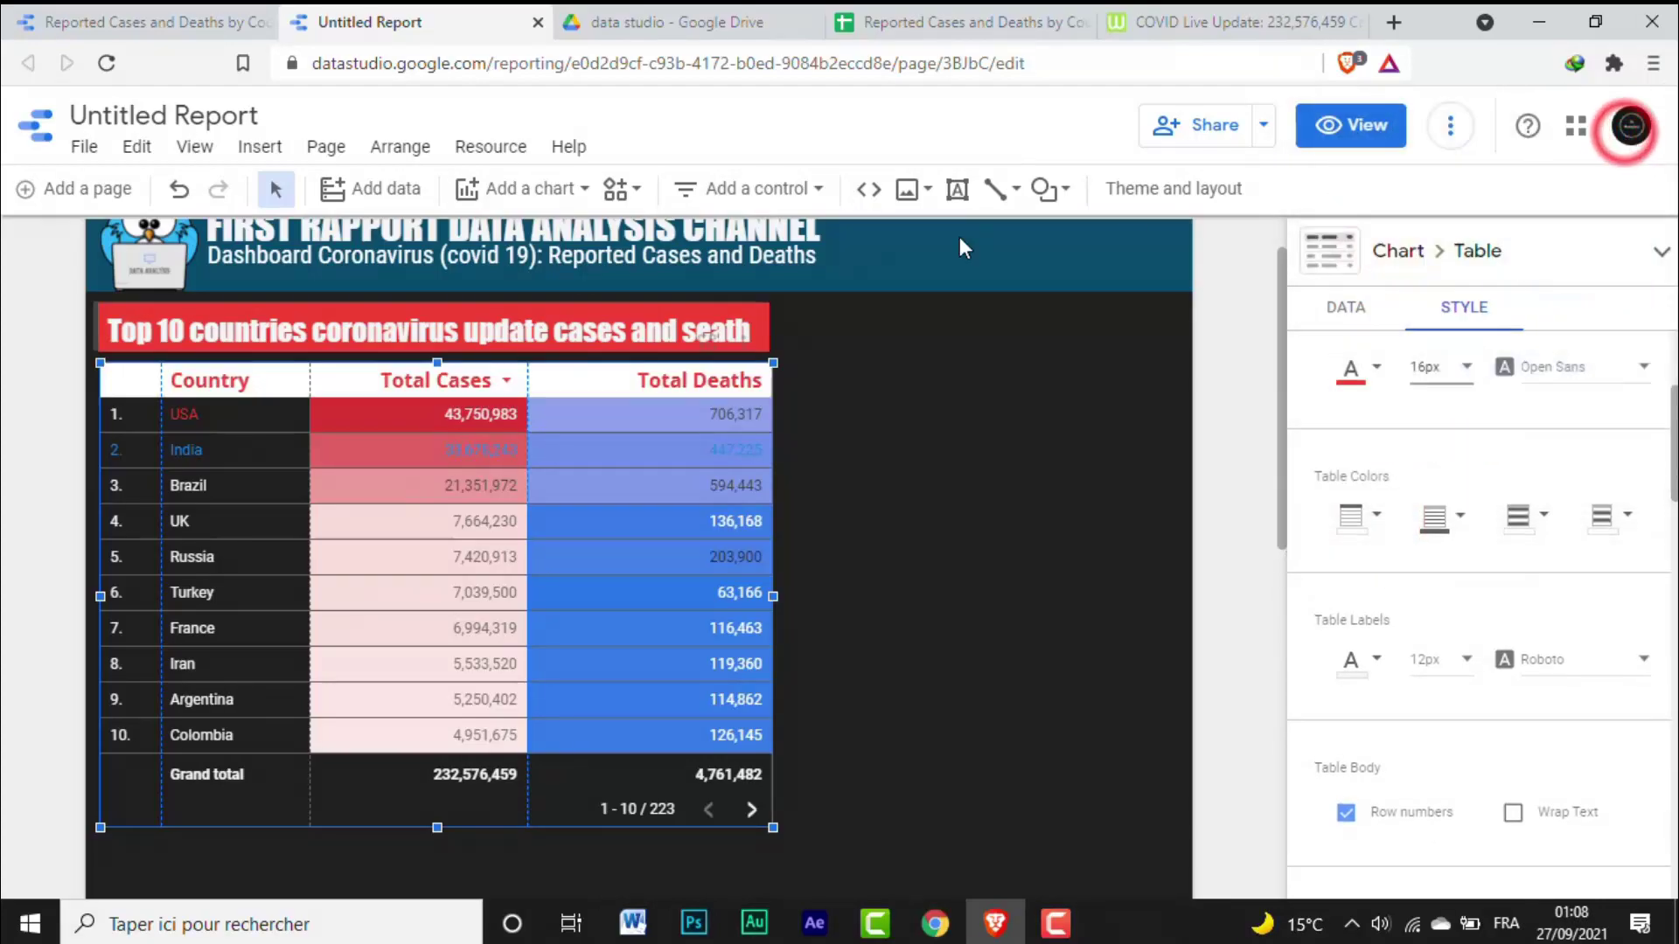
left_click(1369, 516)
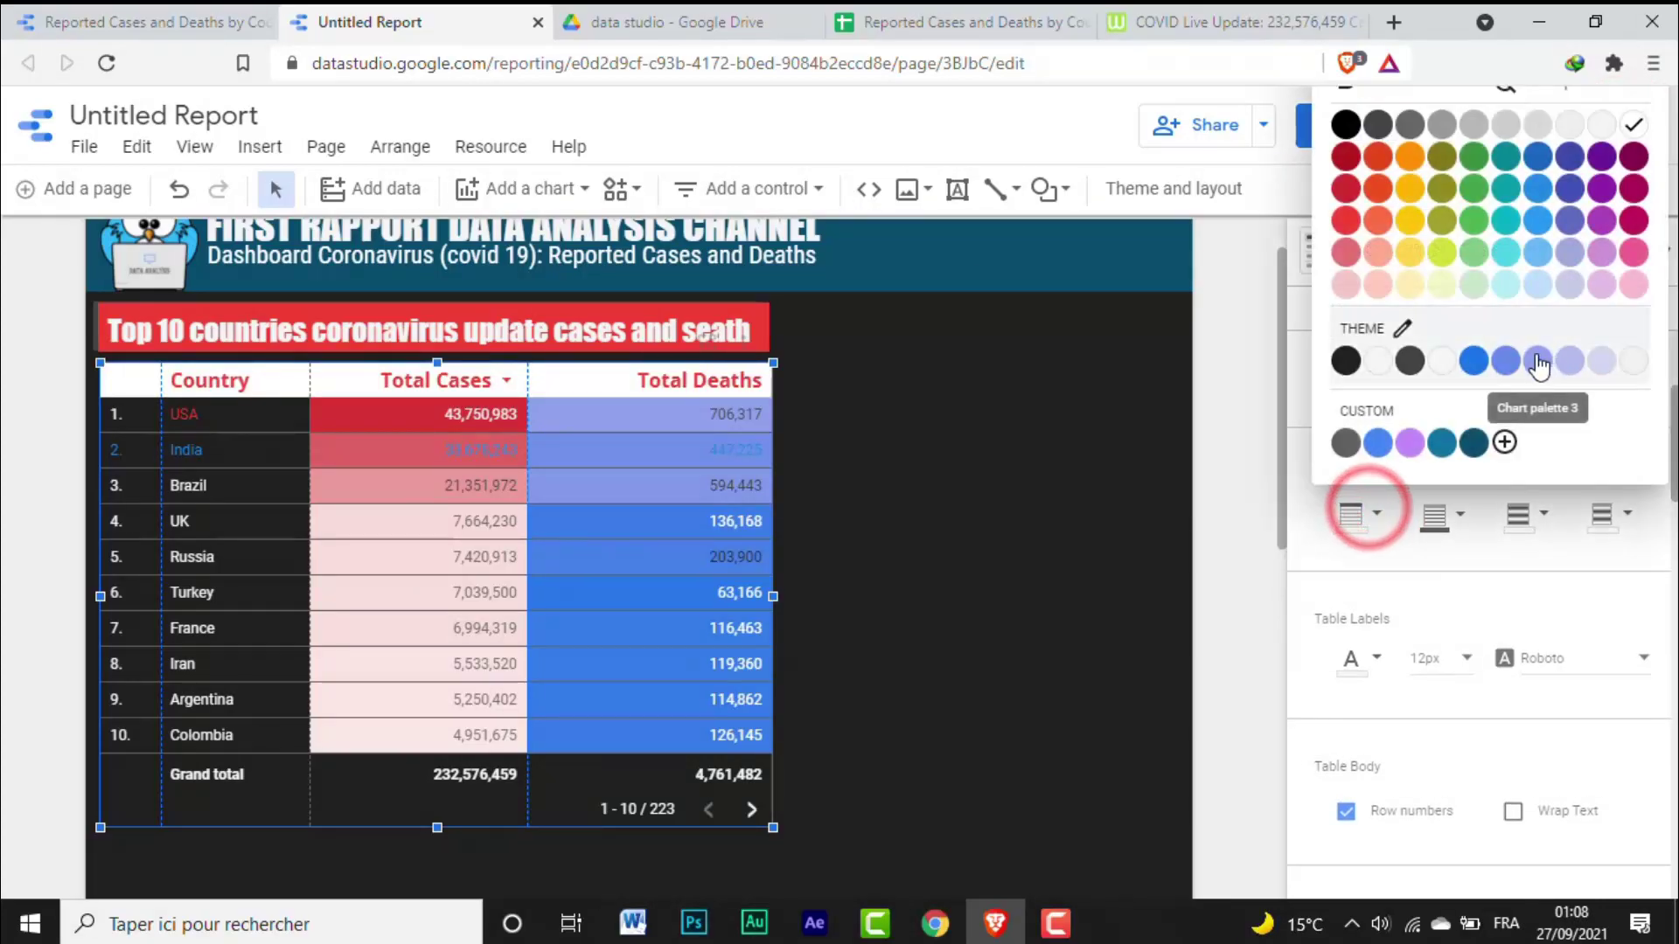
left_click(1506, 360)
left_click(1378, 514)
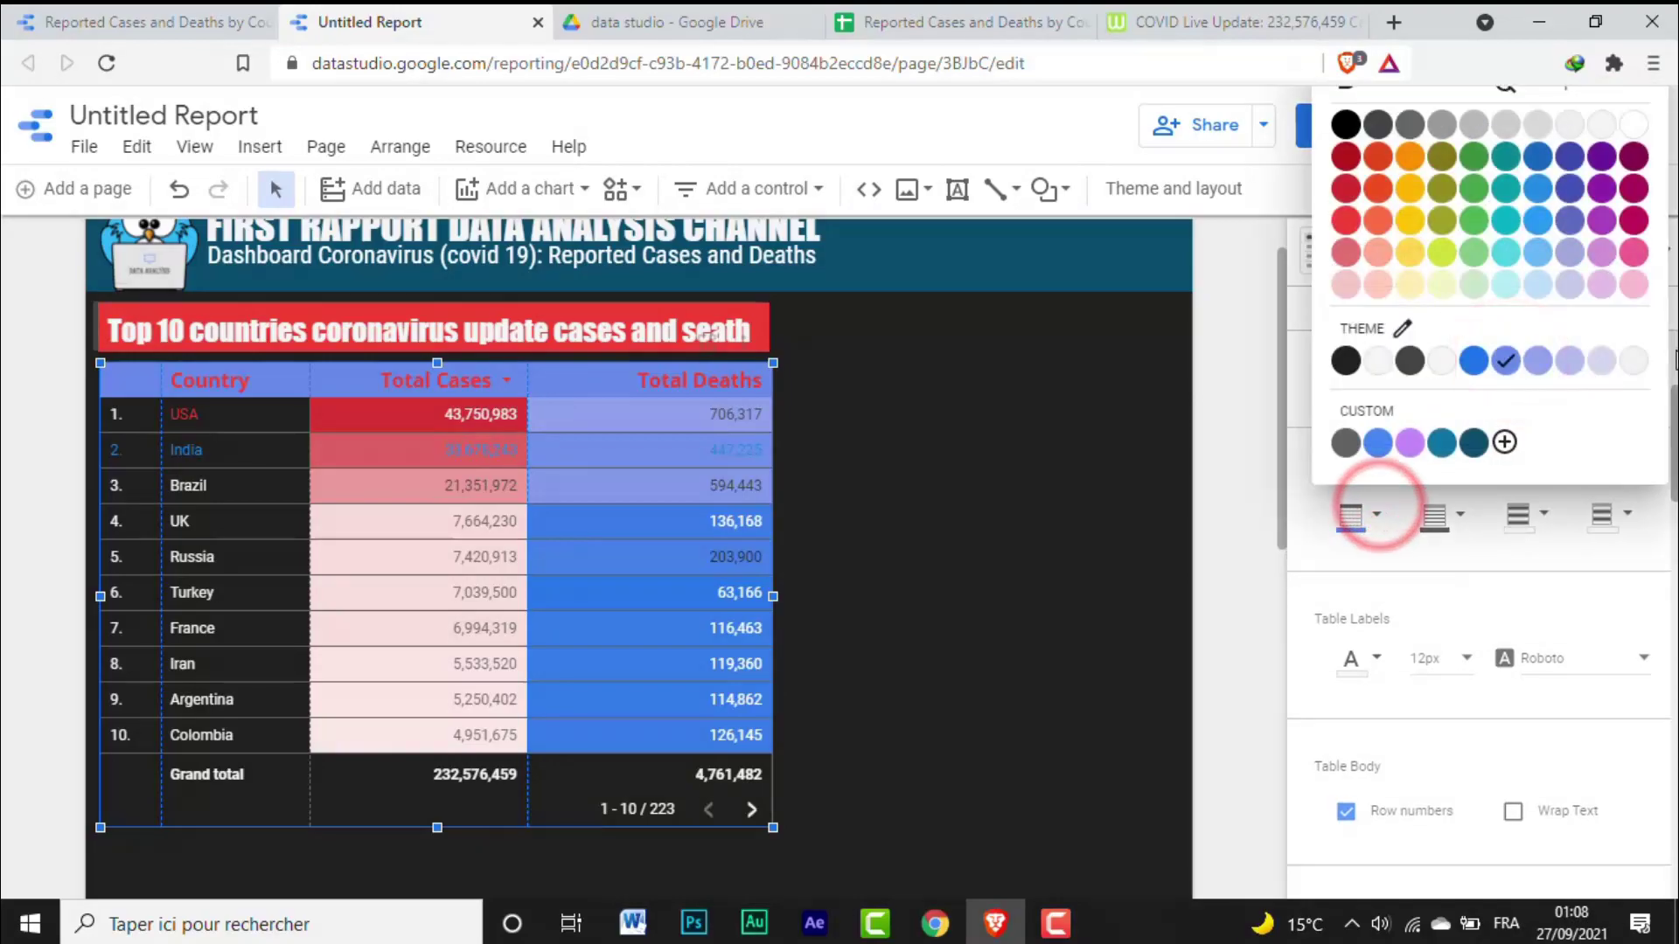
Step: Make the table header background transparent and set the cell border color to white
left_click(1671, 385)
left_click(1670, 463)
left_click(1373, 636)
left_click(1505, 194)
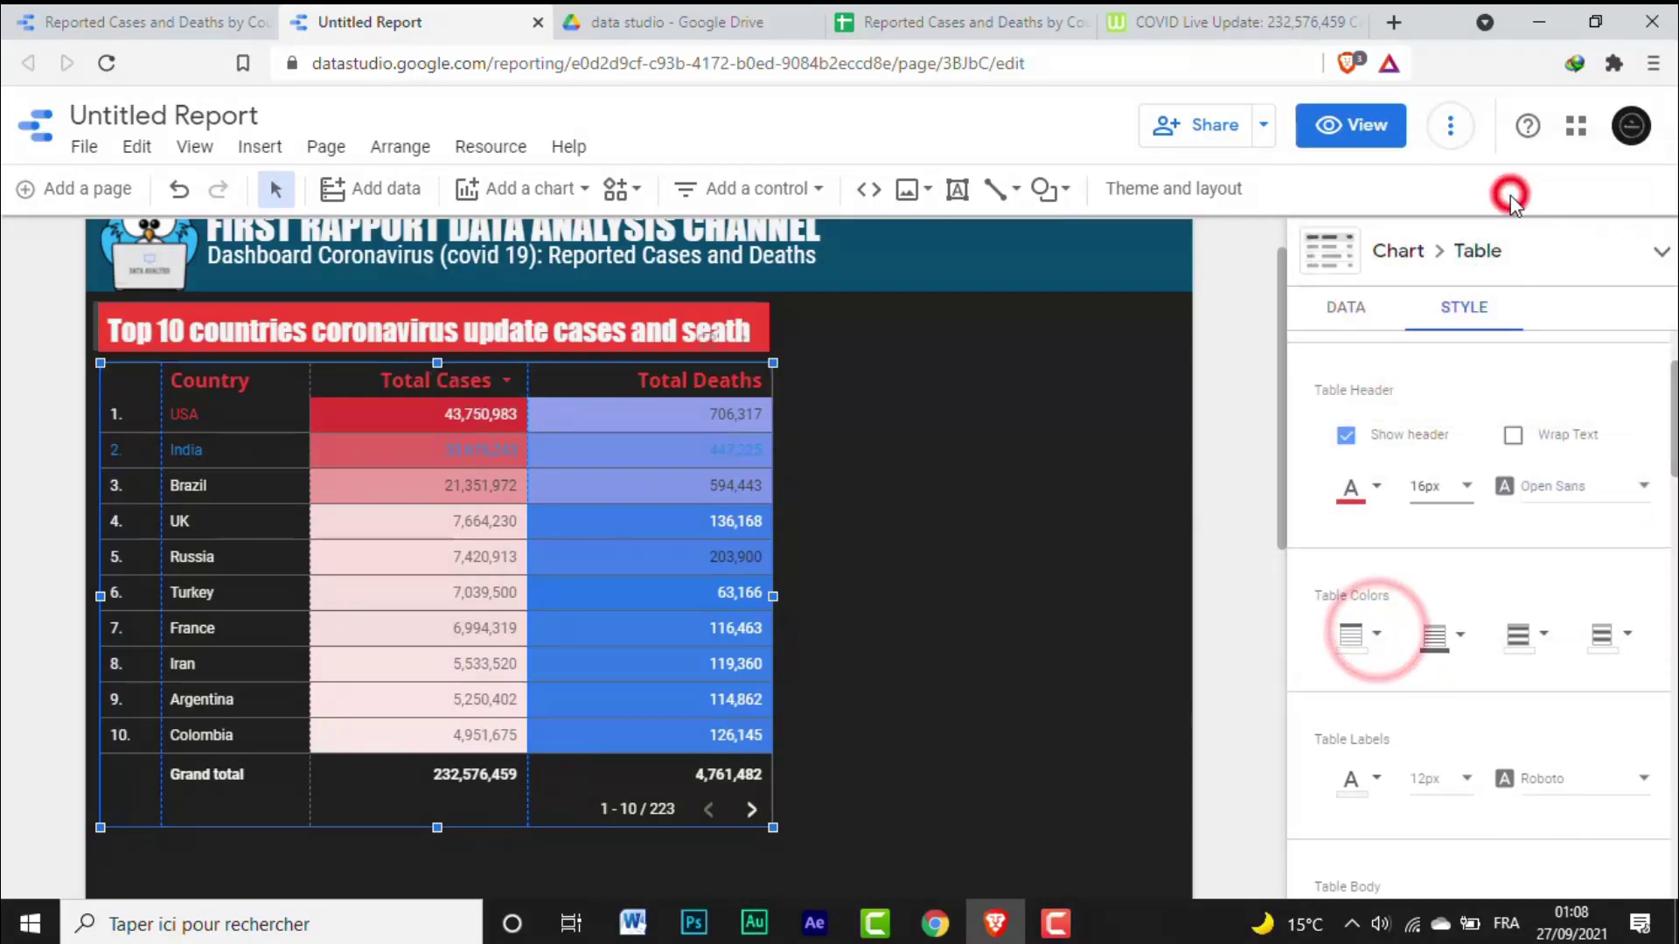
left_click(1458, 634)
left_click(1632, 246)
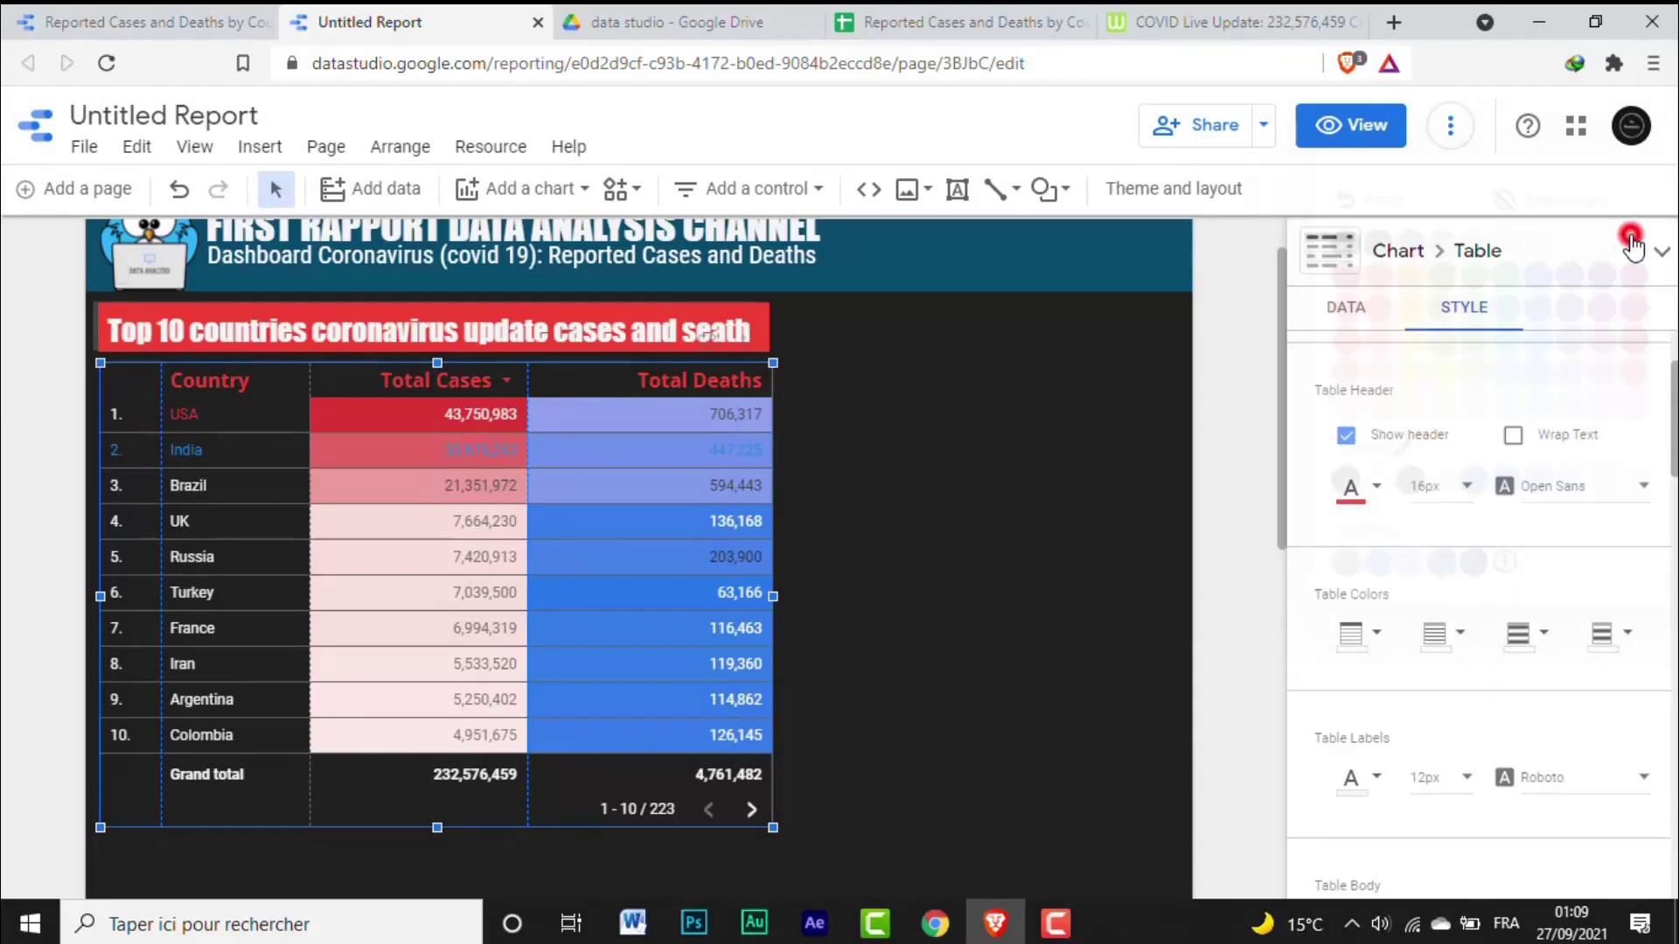
Step: Color the table's odd rows blue and its even rows white
left_click(1547, 641)
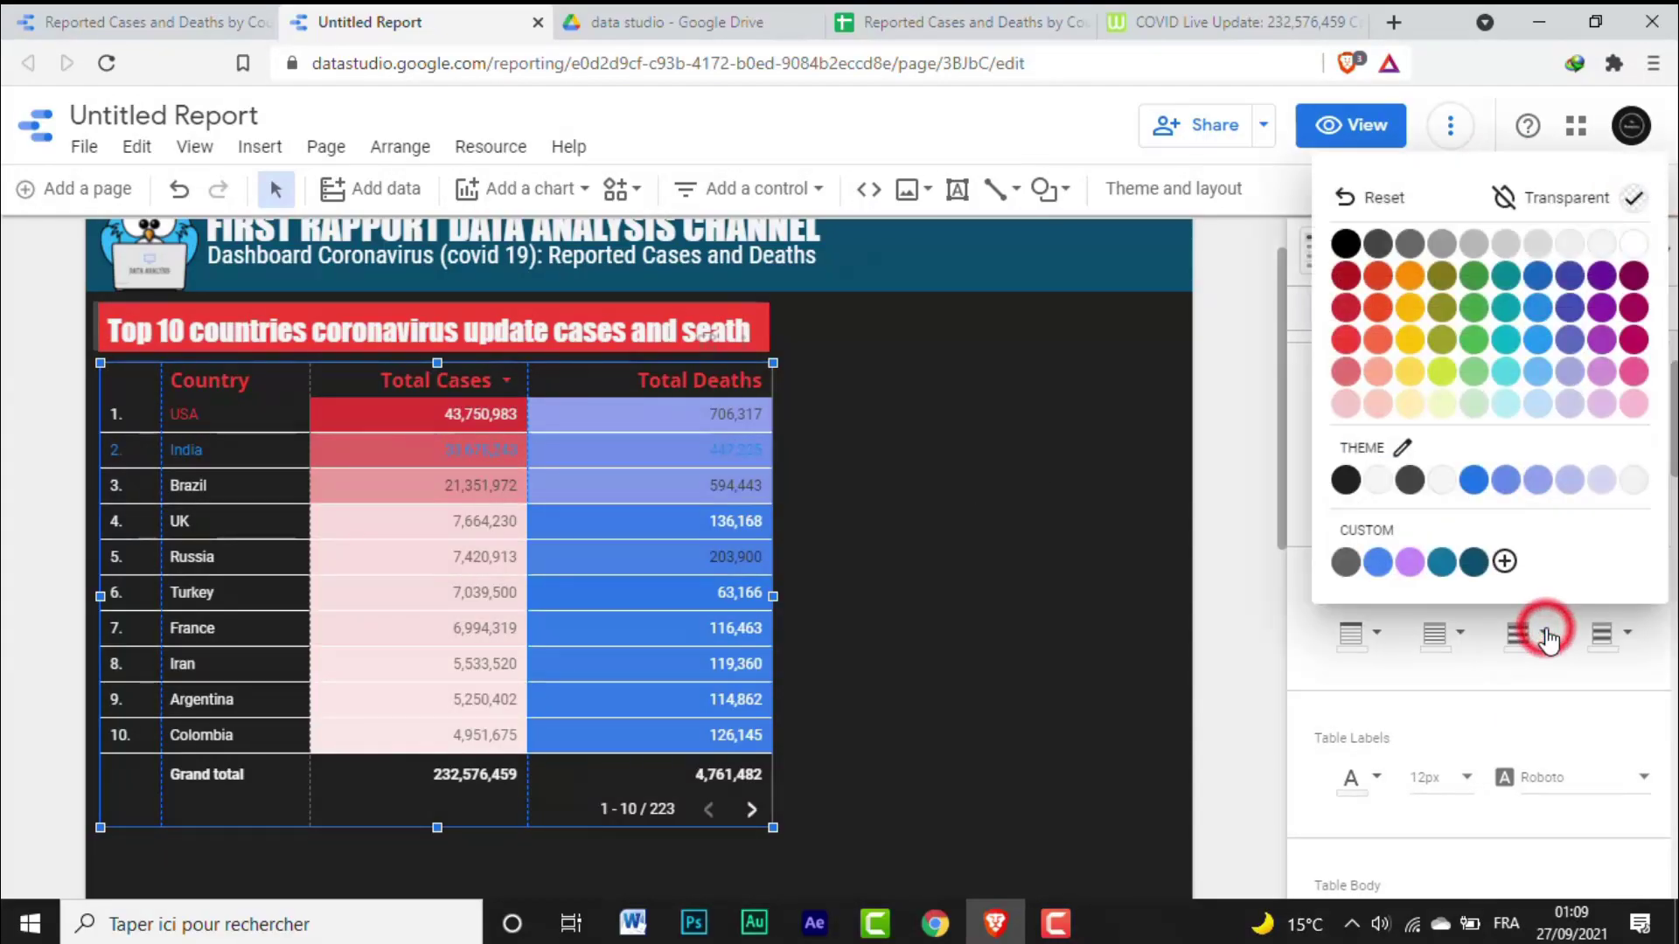
left_click(1543, 311)
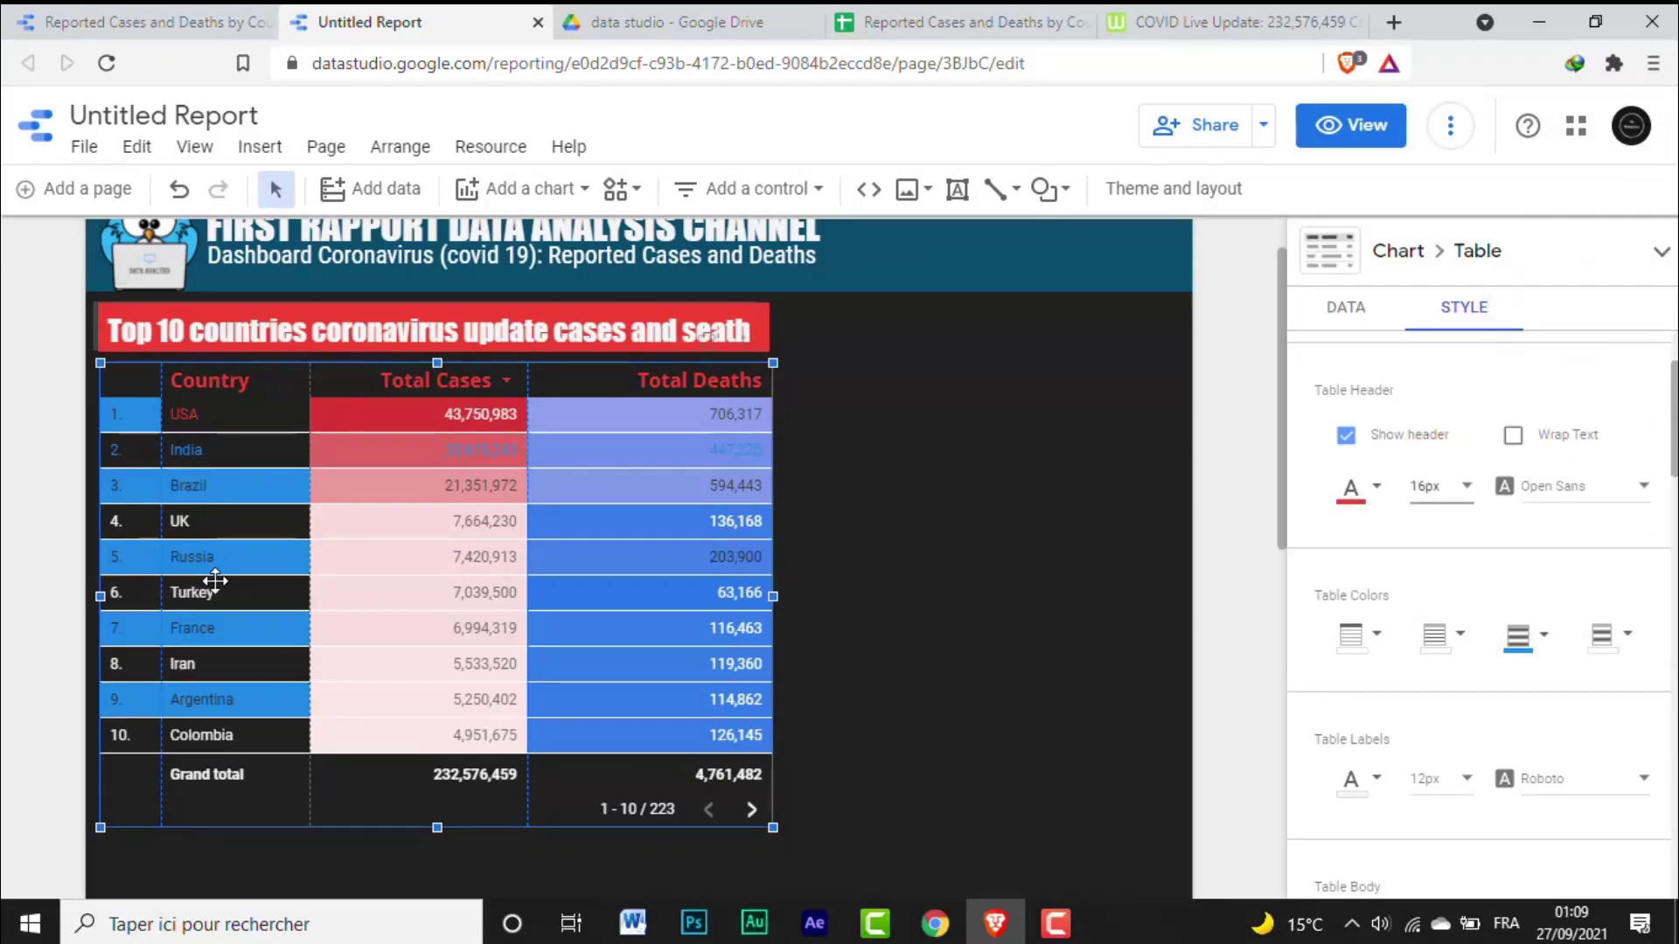
left_click_drag(1669, 398, 1674, 437)
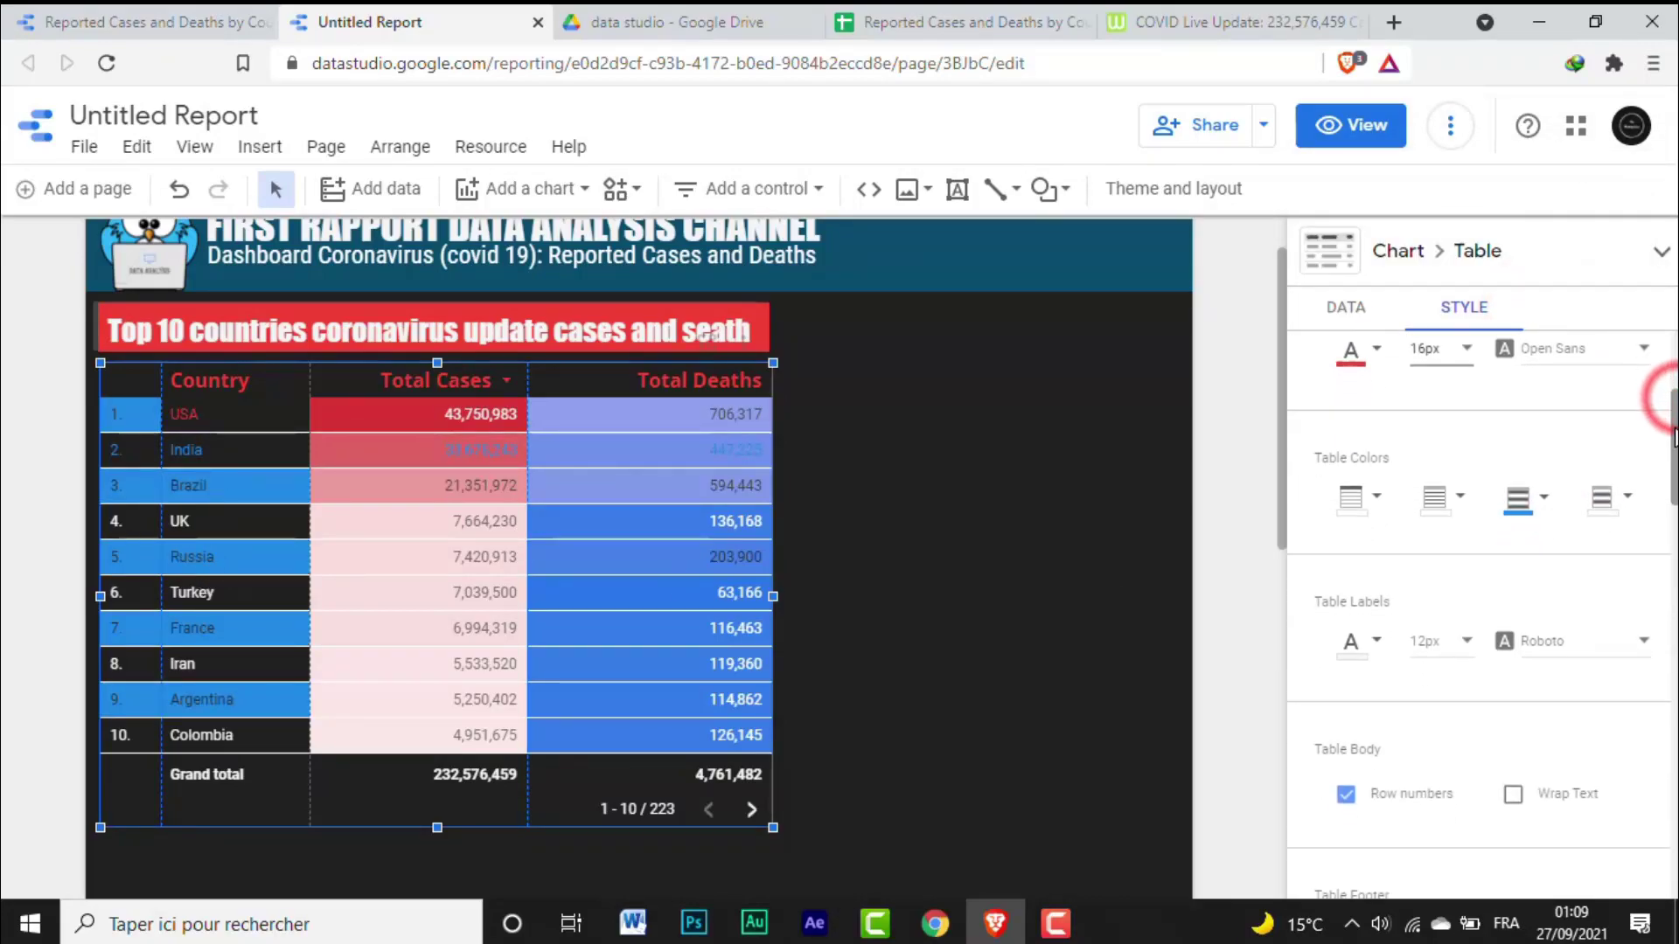
left_click(1623, 511)
left_click(1632, 107)
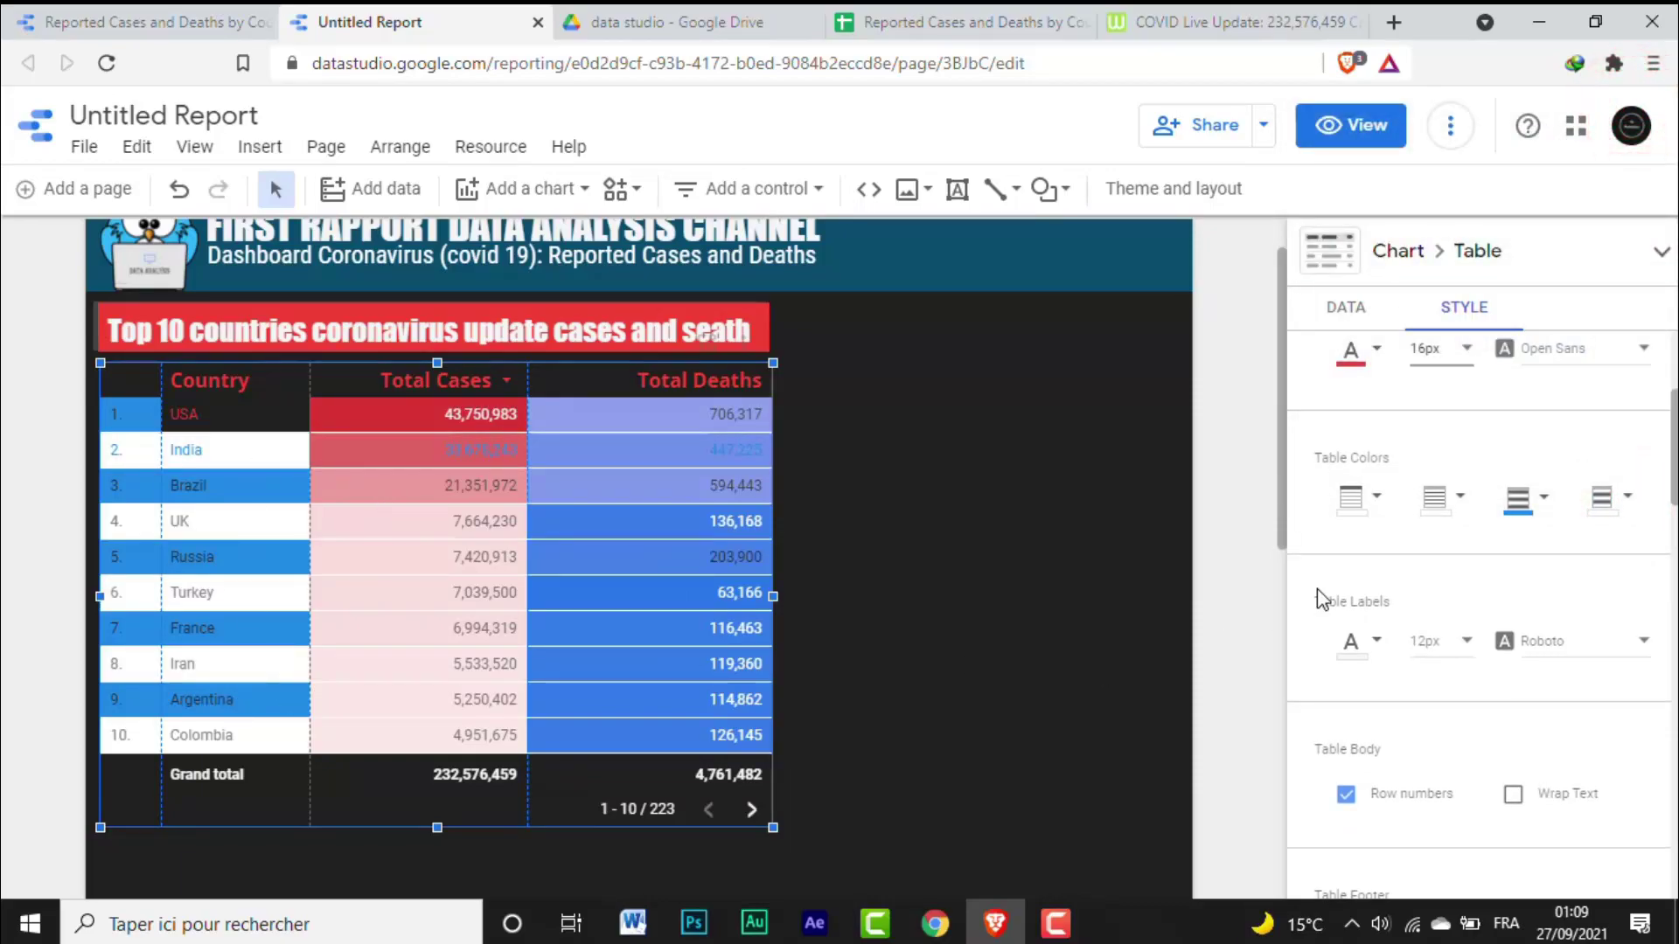
Step: Try the Impact font for the table labels
scroll(1469, 505, "down", 1)
left_click(1401, 768)
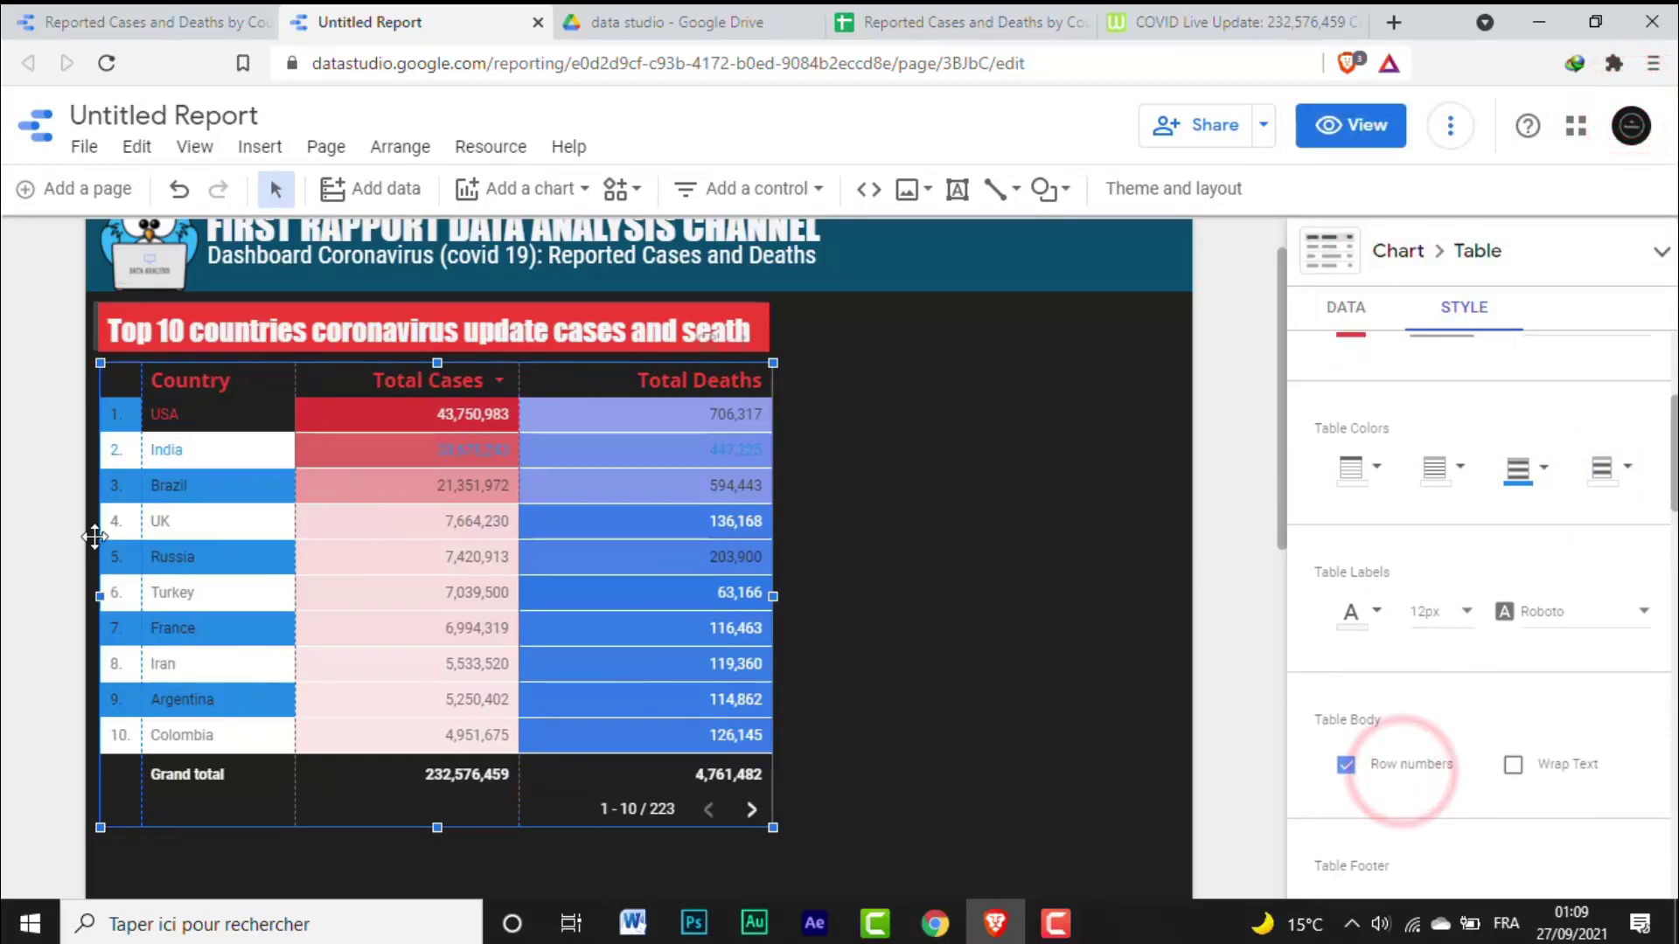
left_click(1615, 627)
left_click_drag(1634, 697, 1628, 602)
scroll(1513, 685, "up", 2)
left_click(1514, 683)
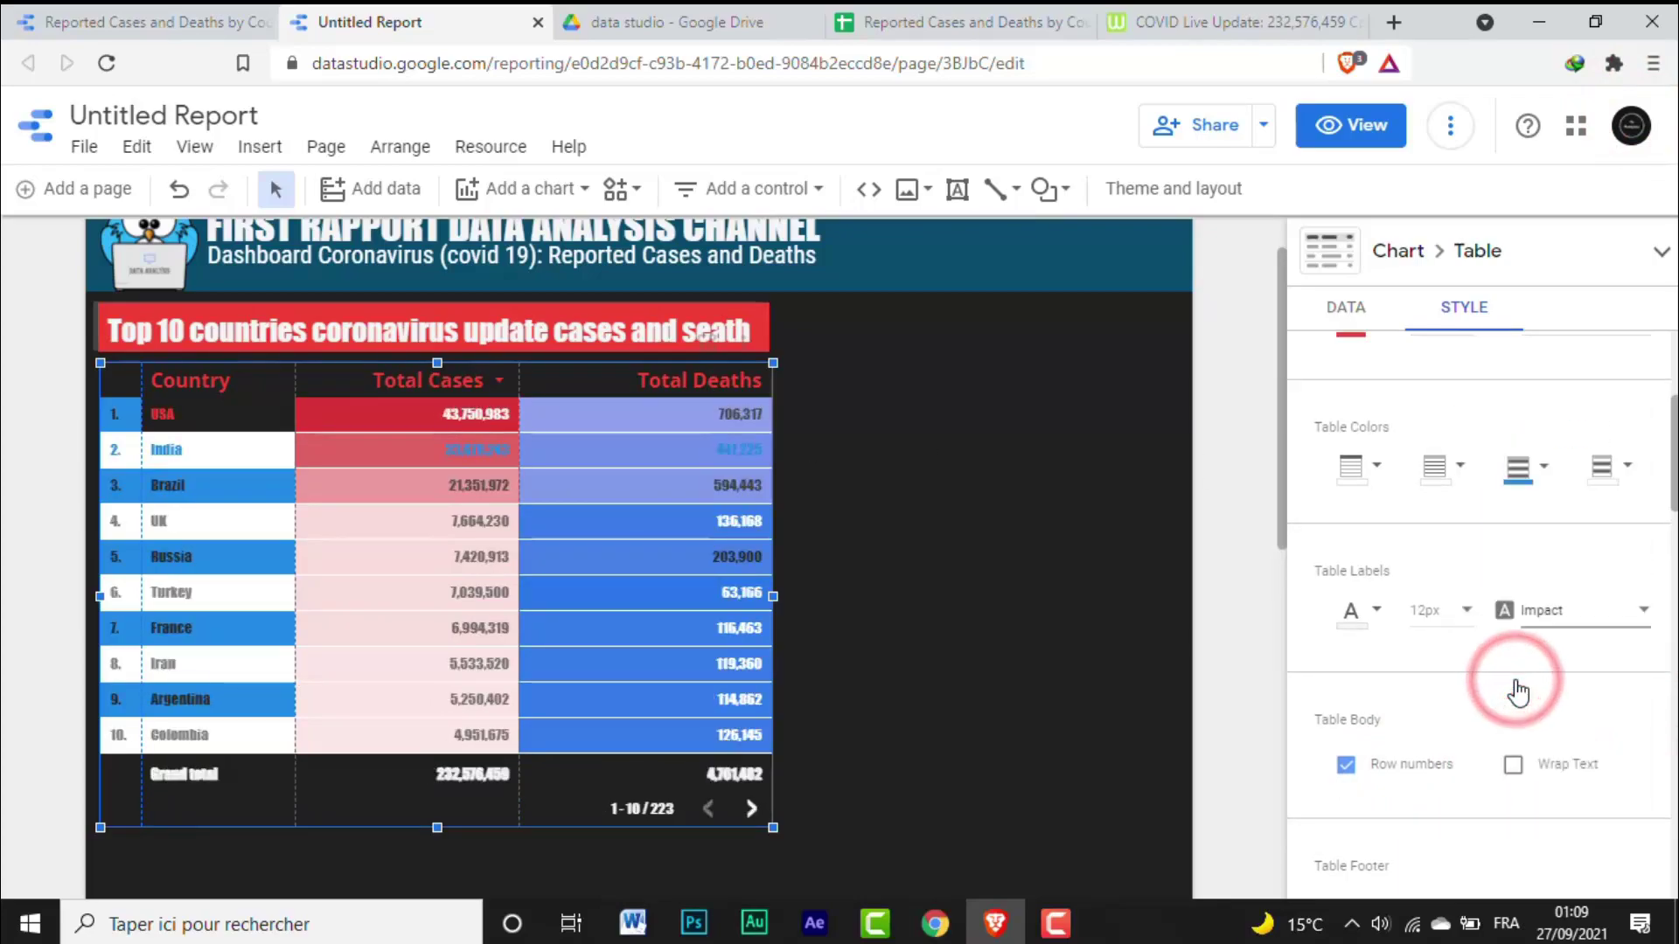
Step: Set the table label size to 14px and extend the table downward so all ten rows fit
left_click(1443, 612)
left_click(1431, 680)
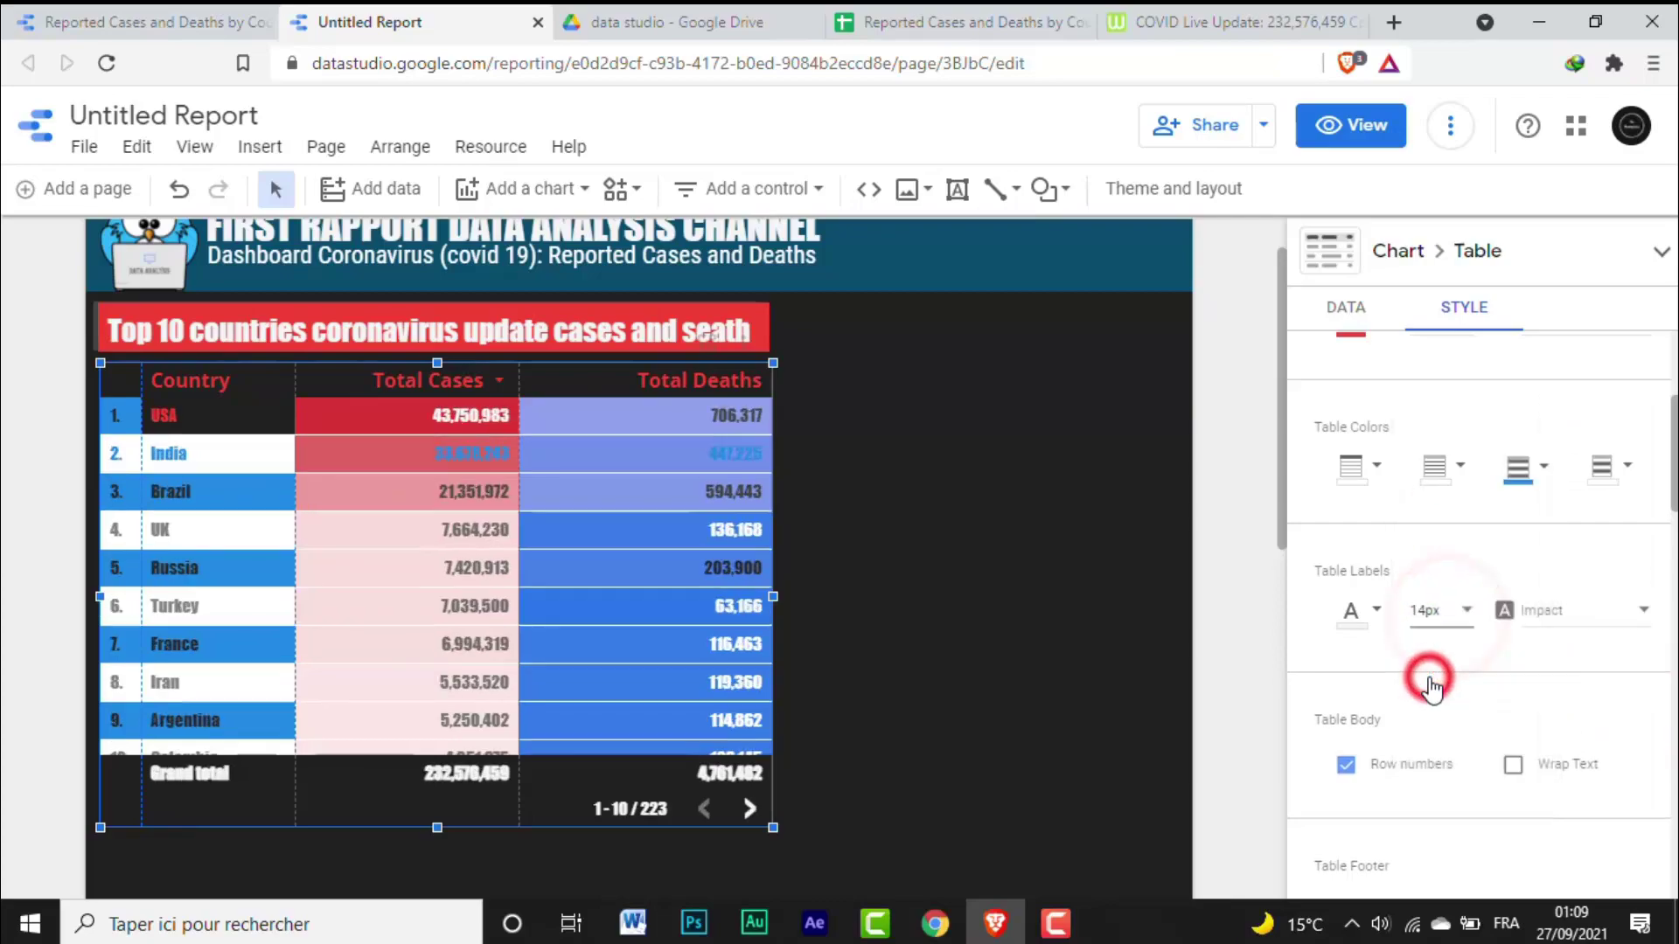
left_click_drag(439, 827, 428, 878)
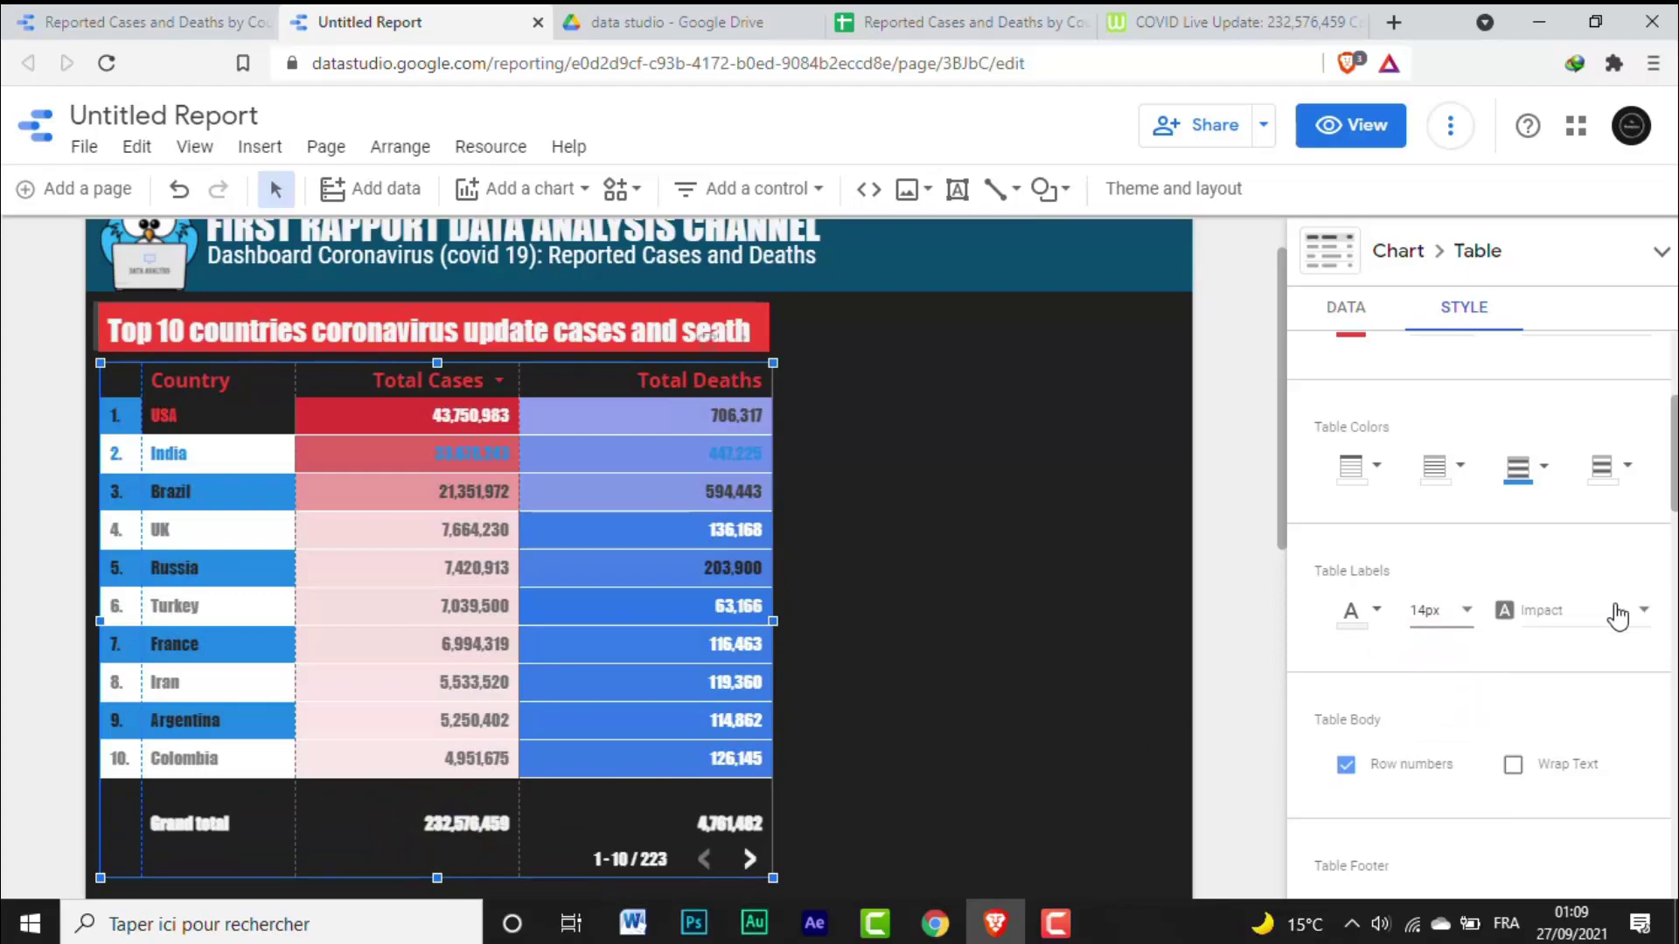
Step: Change the table label font to Georgia
left_click(1641, 610)
left_click_drag(1638, 604, 1556, 581)
left_click(1556, 574)
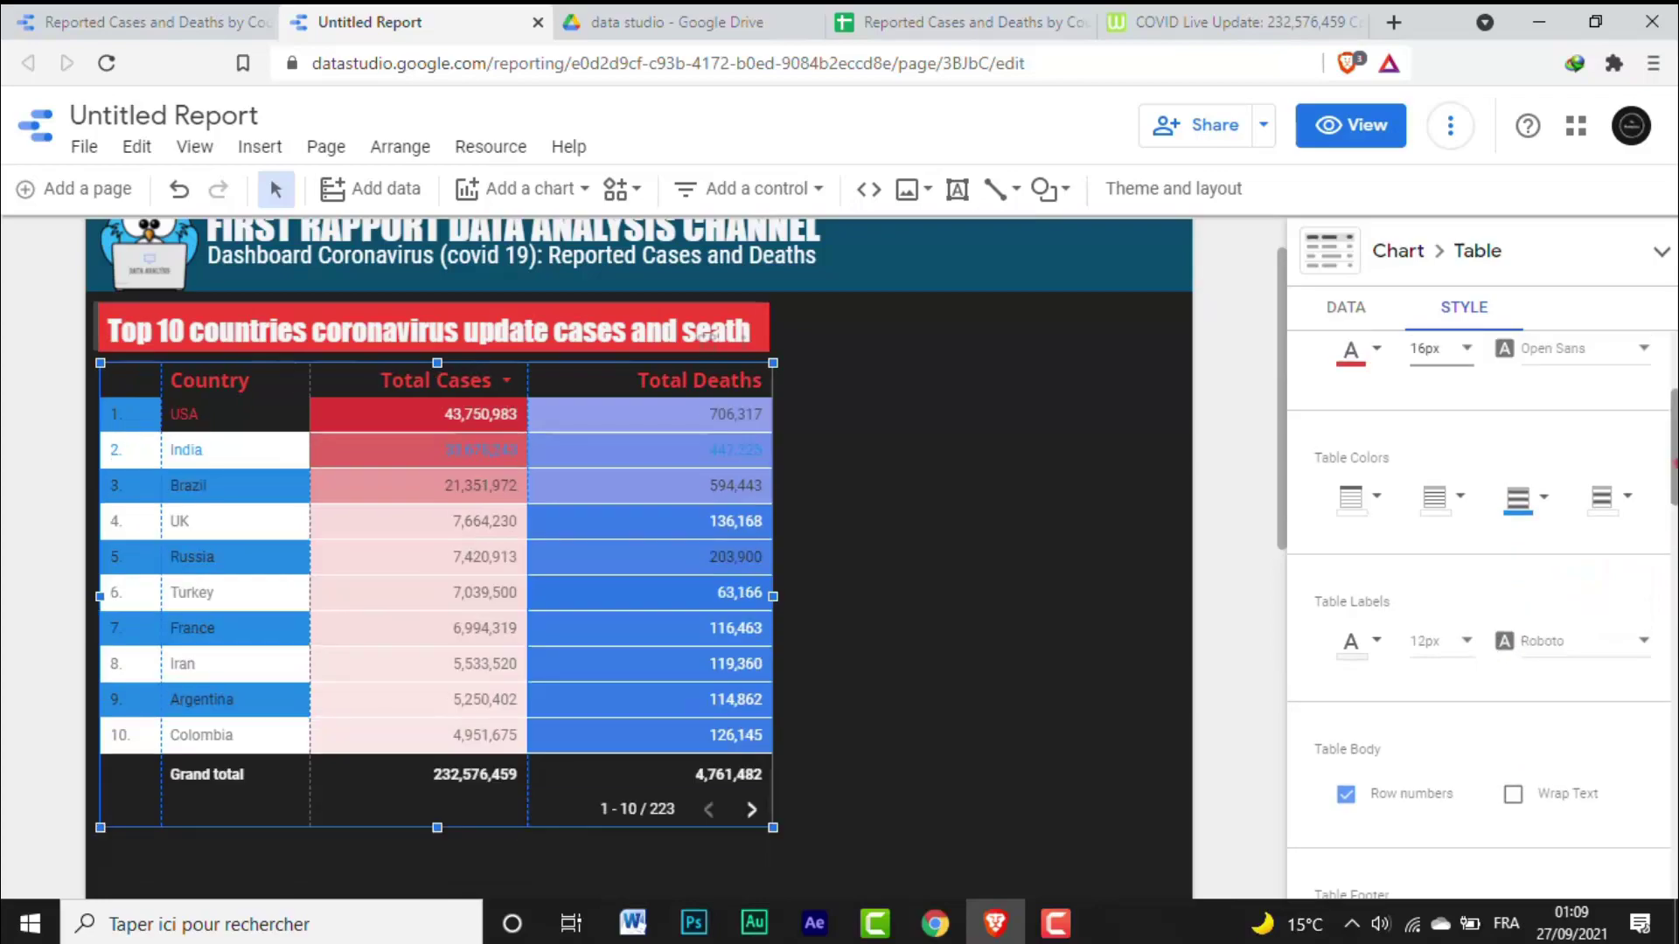
Step: Toggle the table's row numbers off and back on to compare the layouts
left_click_drag(1670, 459, 1669, 464)
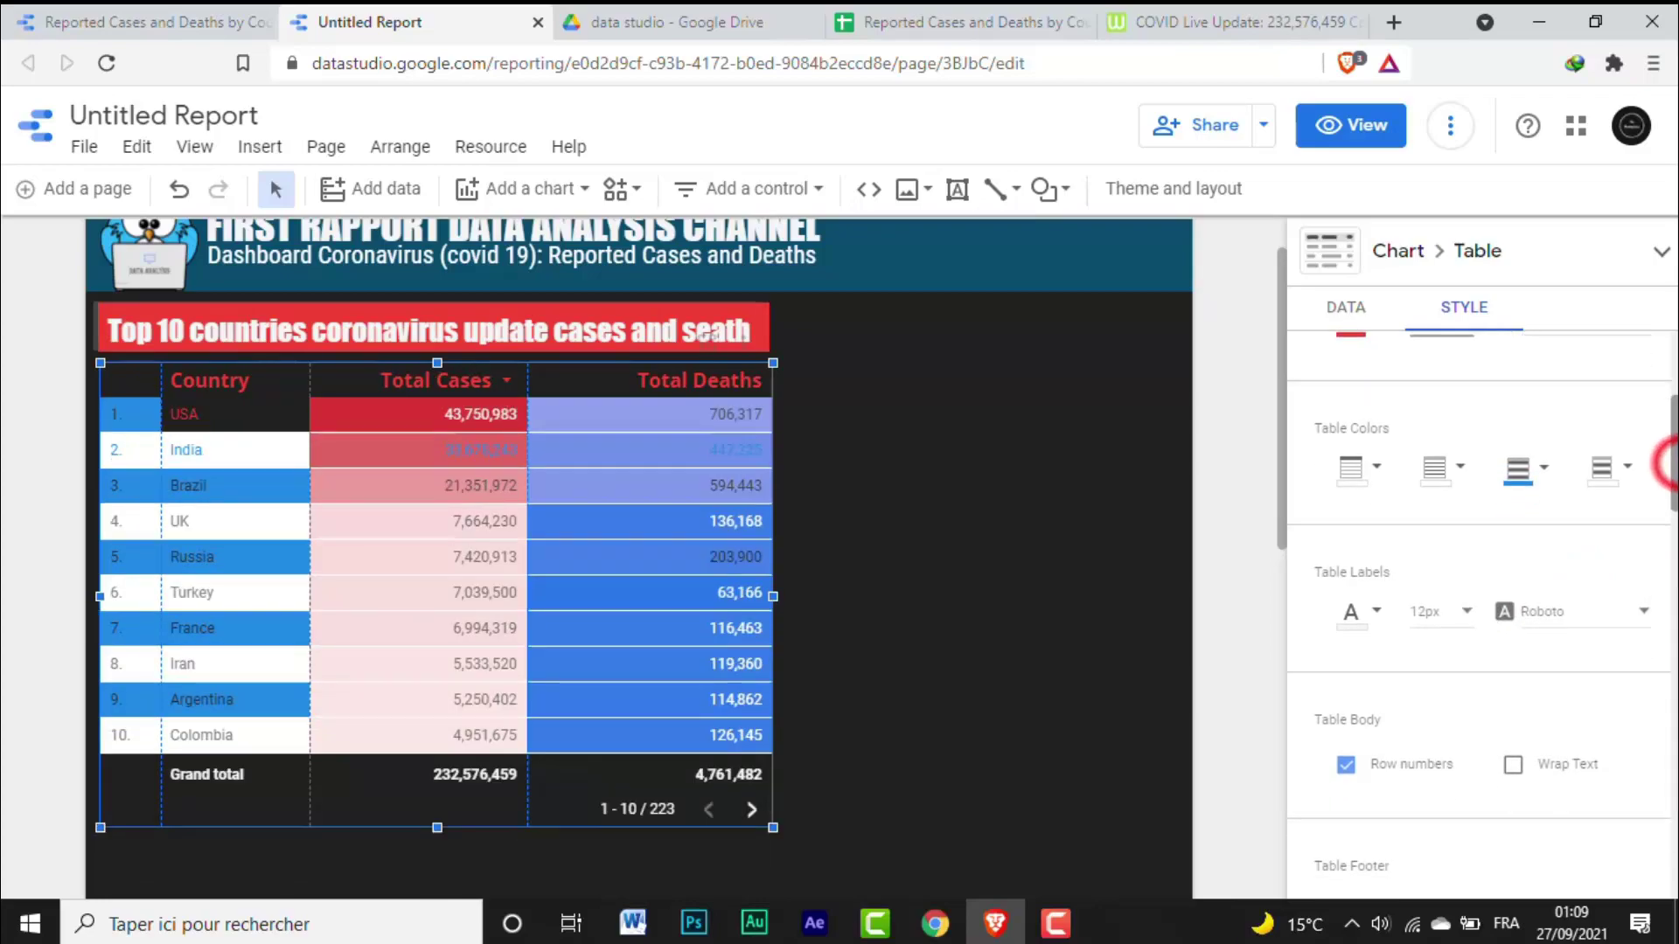
left_click(1515, 767)
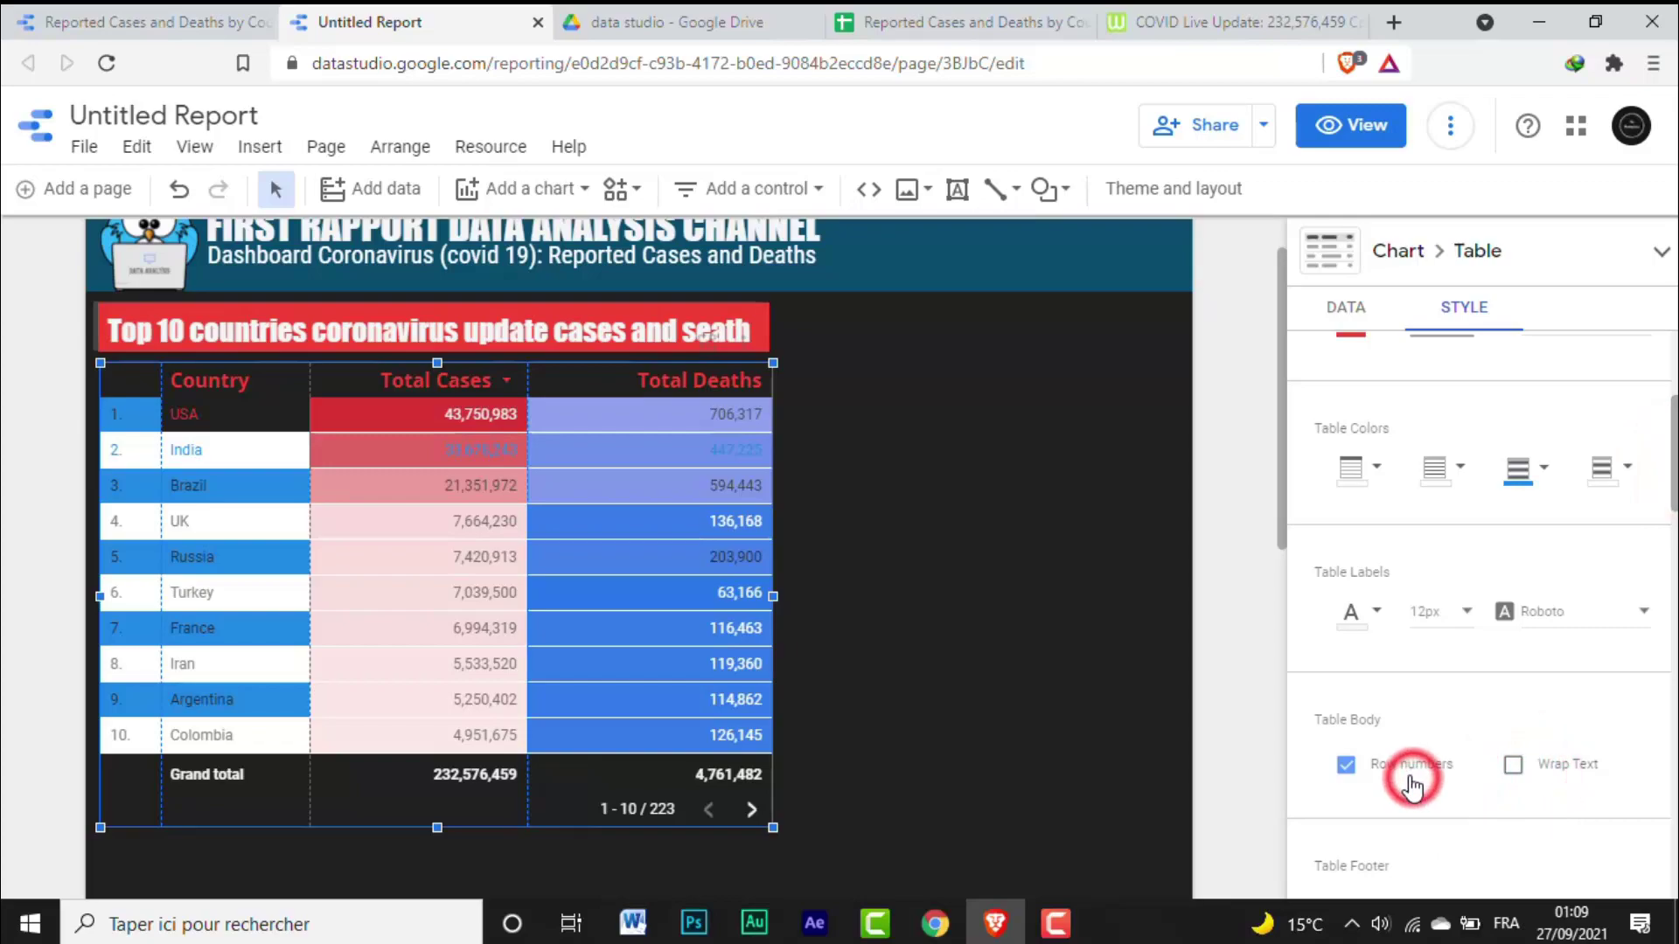
left_click(1412, 785)
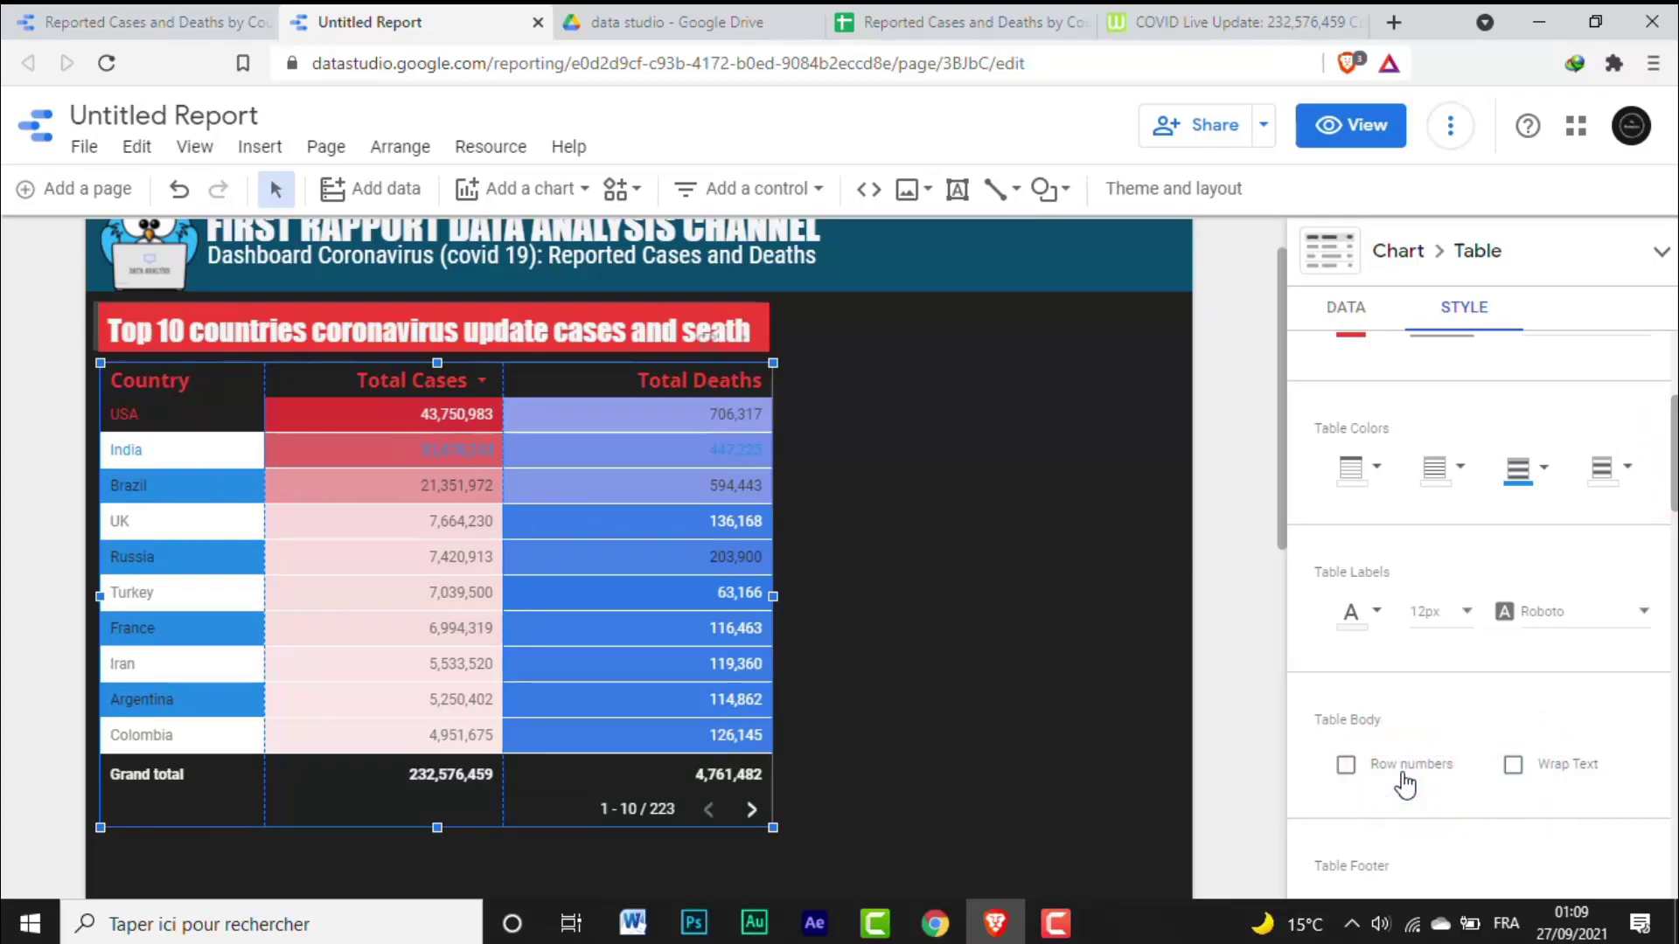
left_click(1403, 783)
left_click(1404, 783)
left_click(1404, 782)
left_click(1403, 782)
left_click(1403, 782)
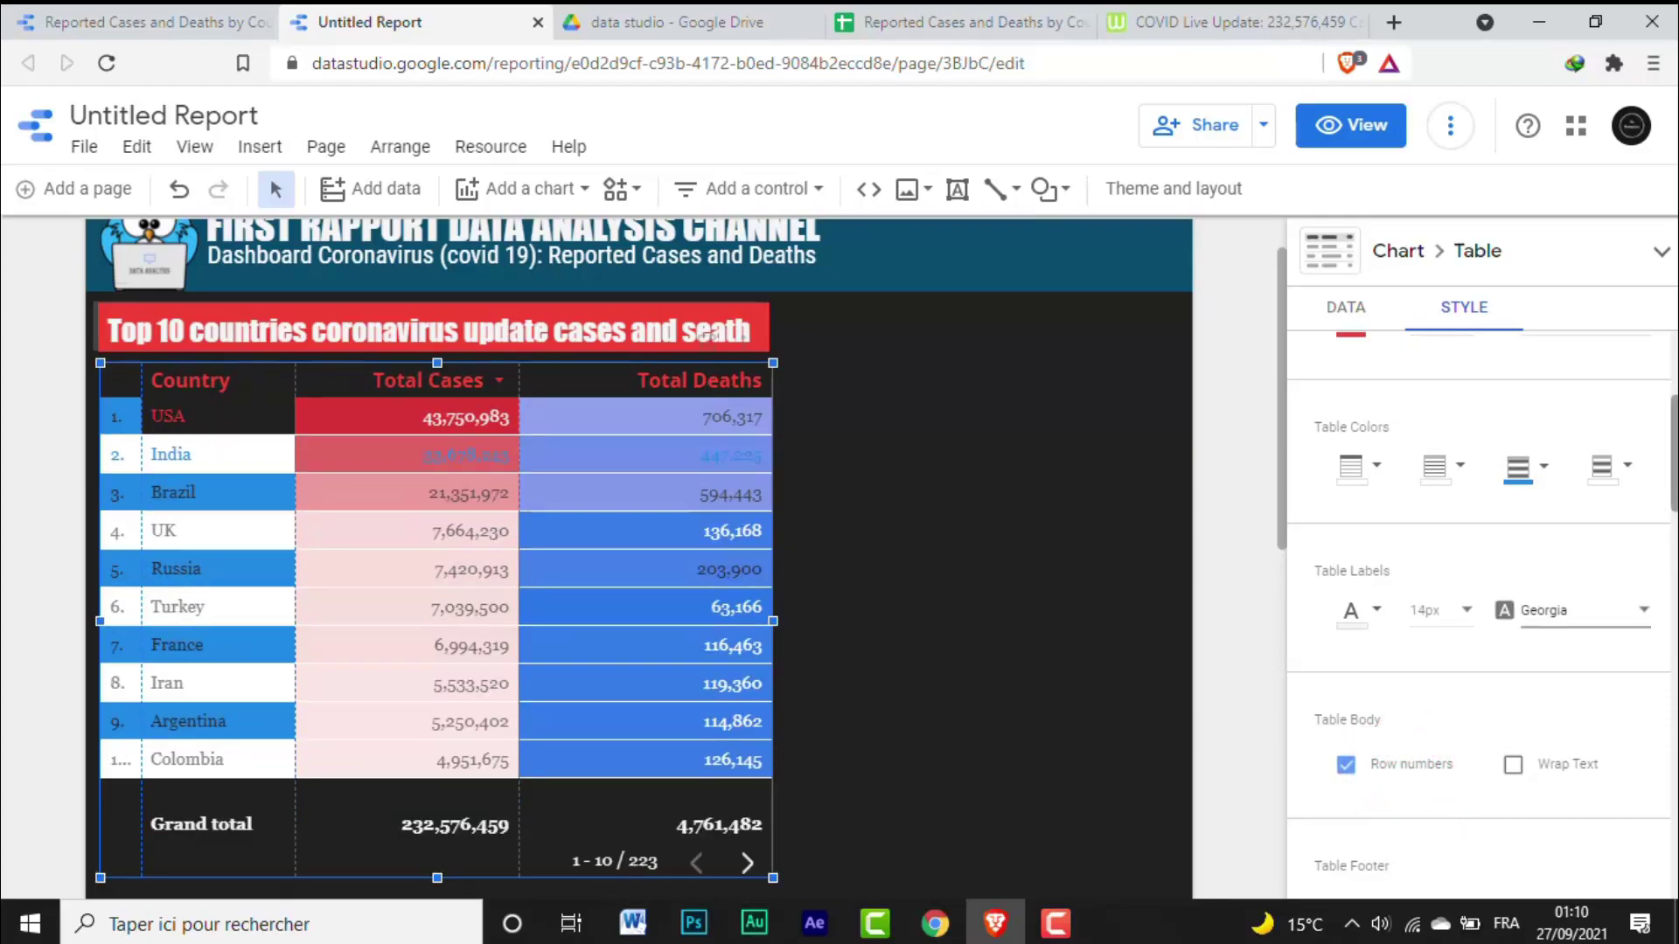
Step: Center-align the Country dimension column
left_click_drag(1672, 418, 1667, 486)
left_click_drag(1664, 489, 1664, 523)
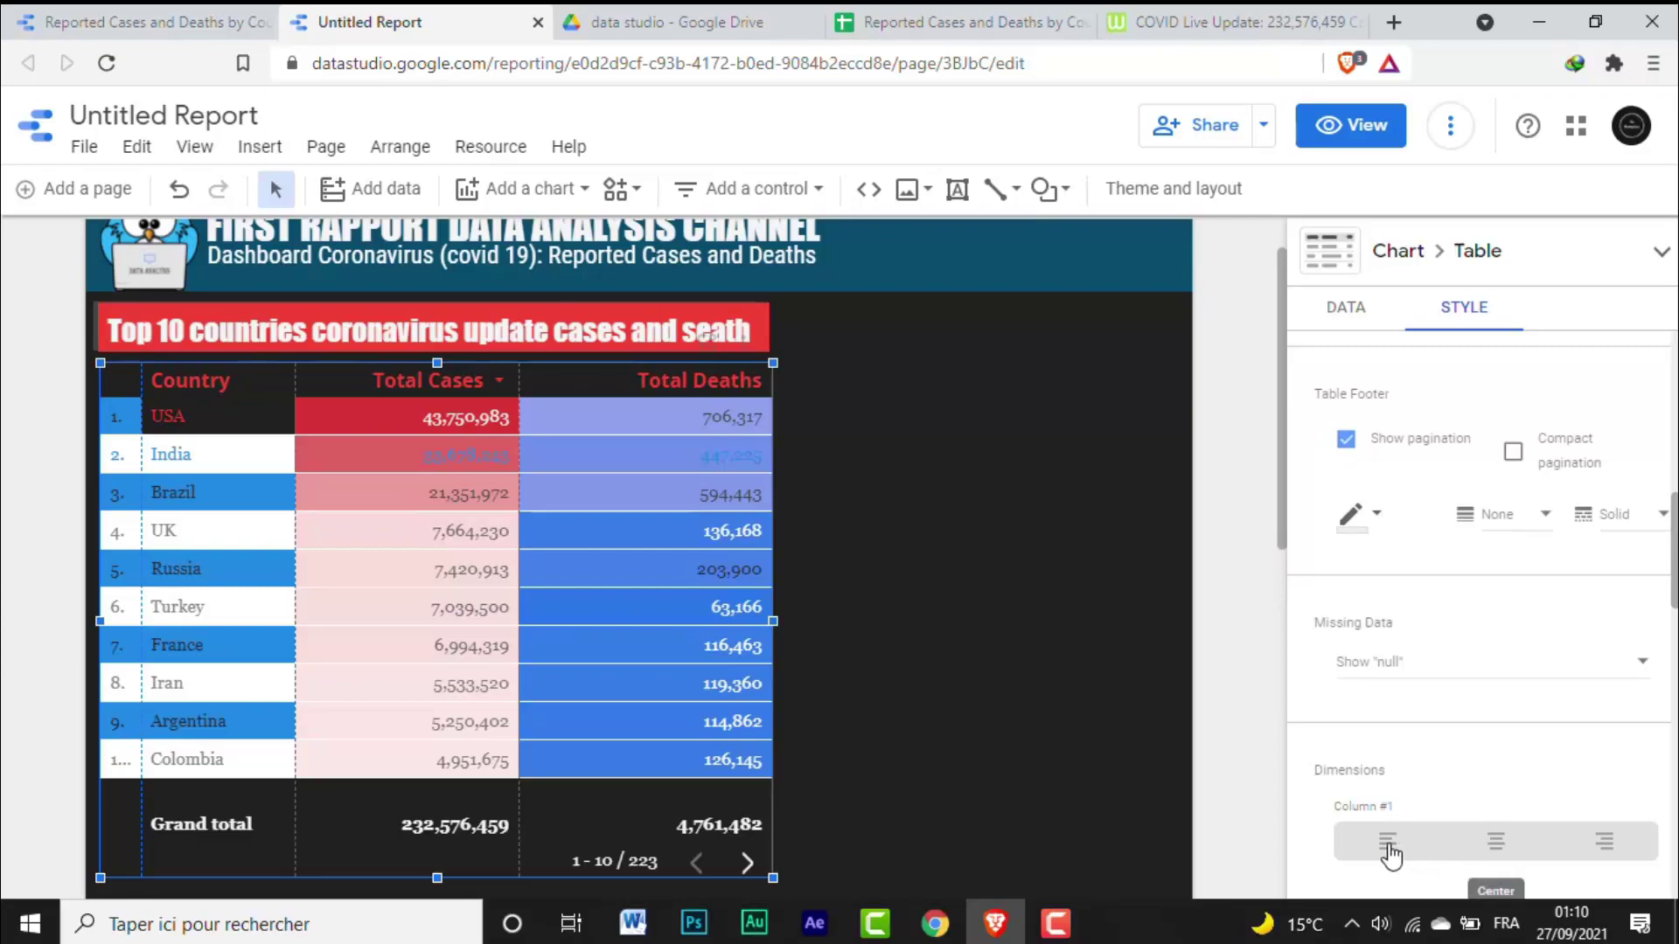
left_click(1496, 841)
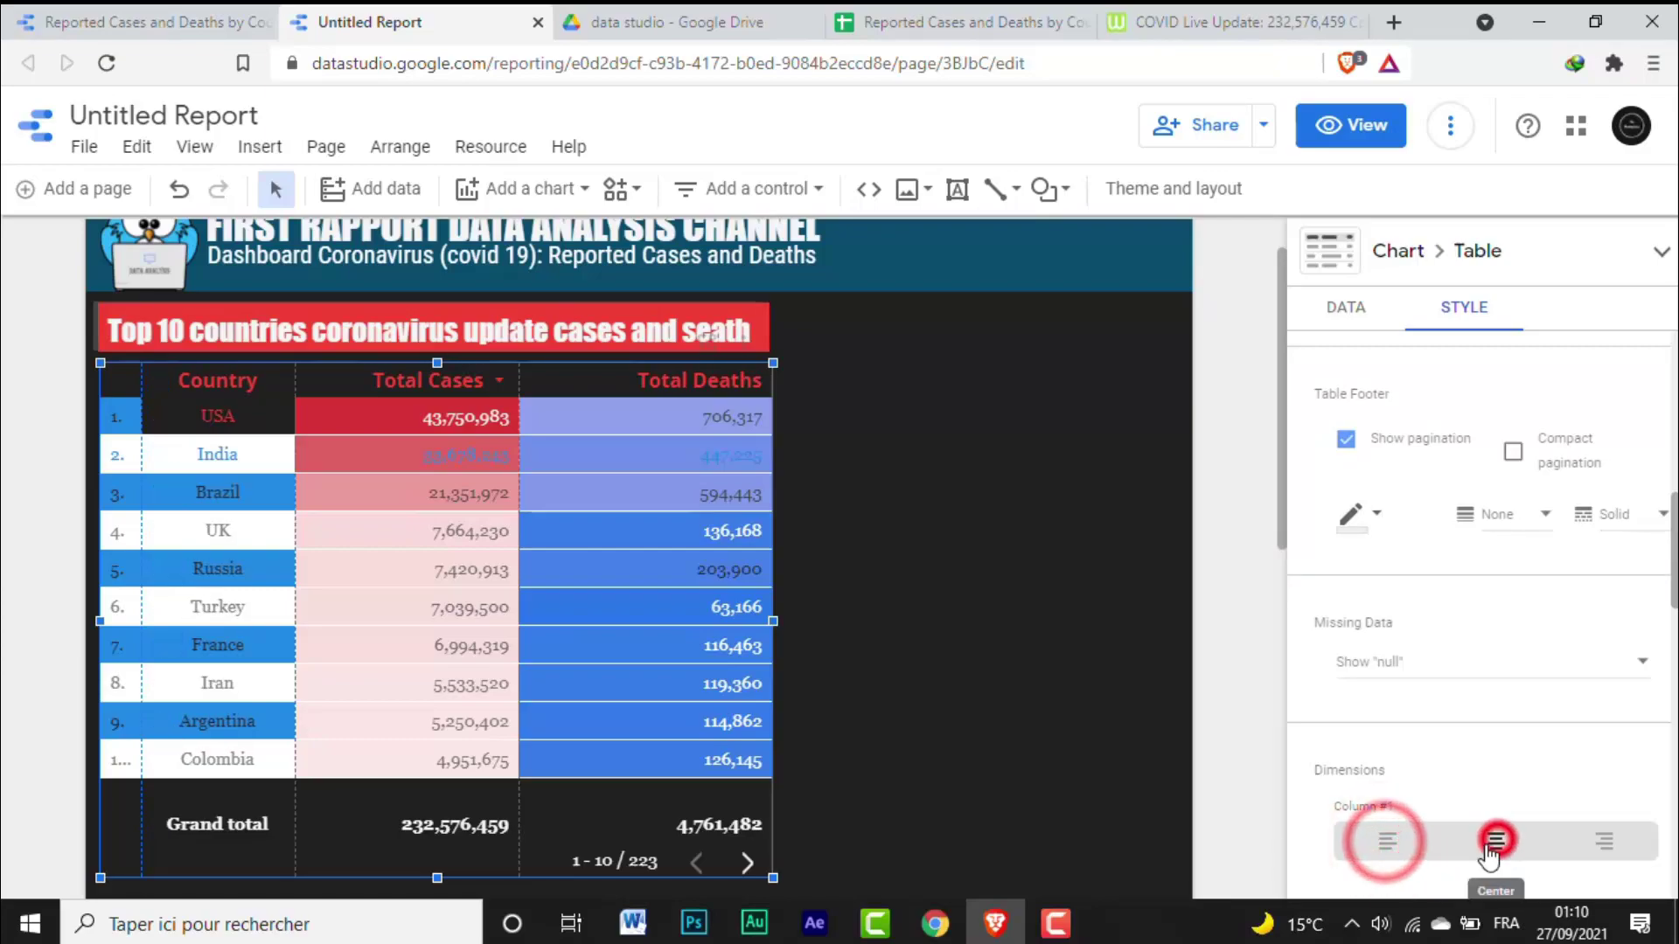
Step: Center-align the Total Cases and Total Deaths metric columns
left_click_drag(1670, 587, 1670, 654)
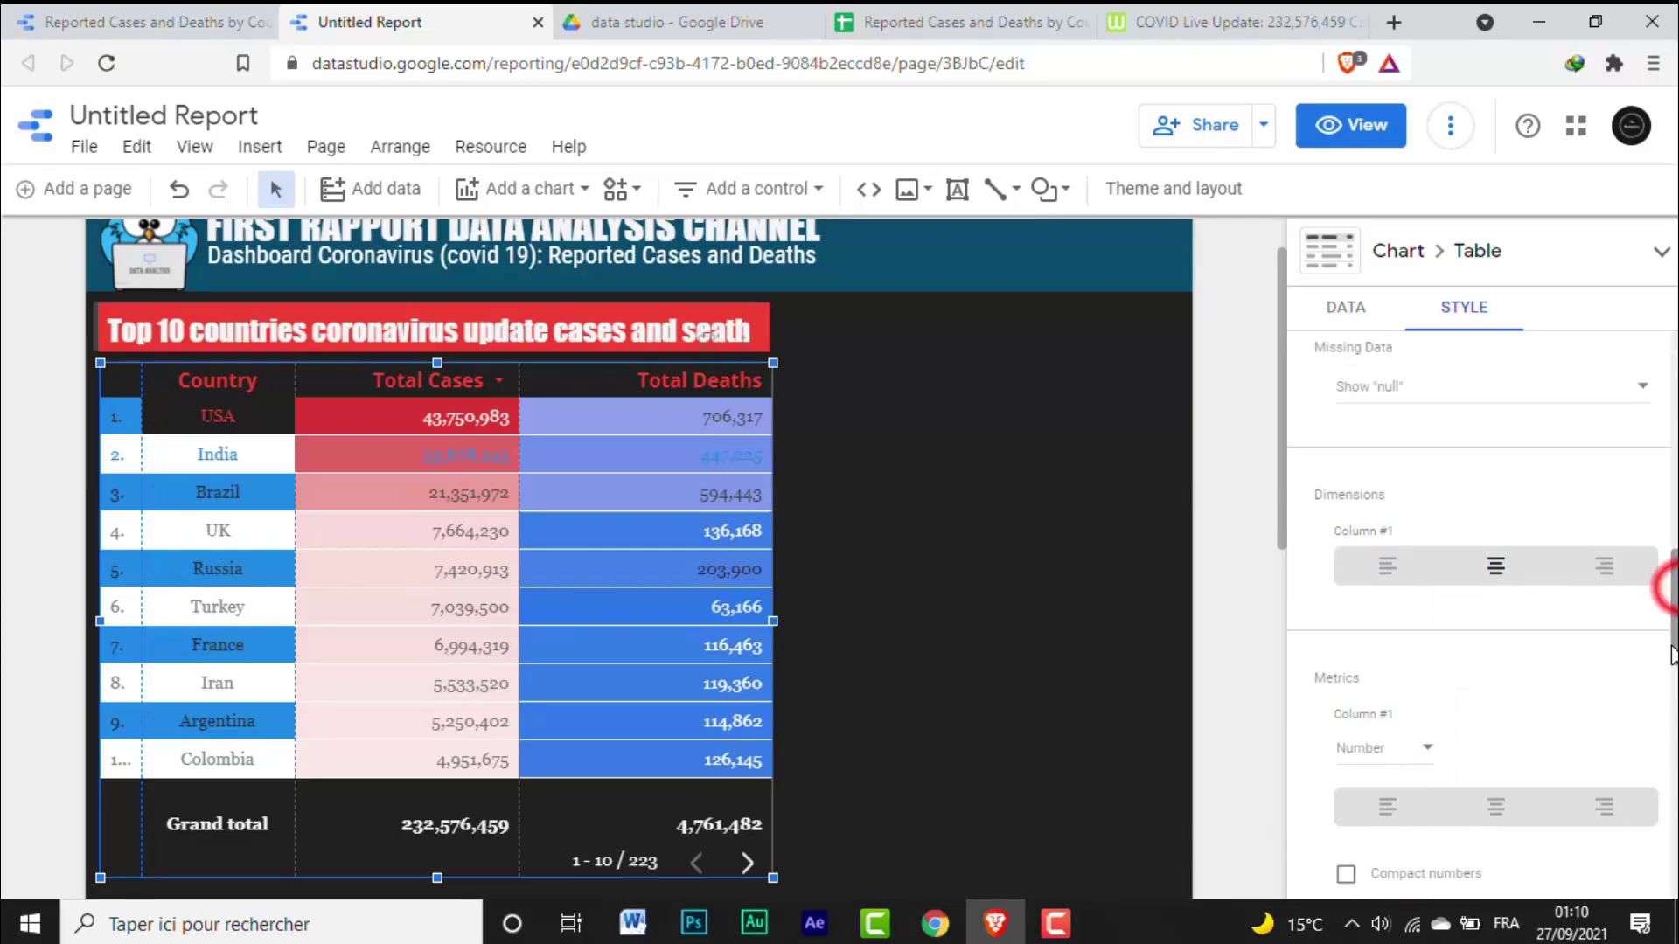
left_click(1495, 807)
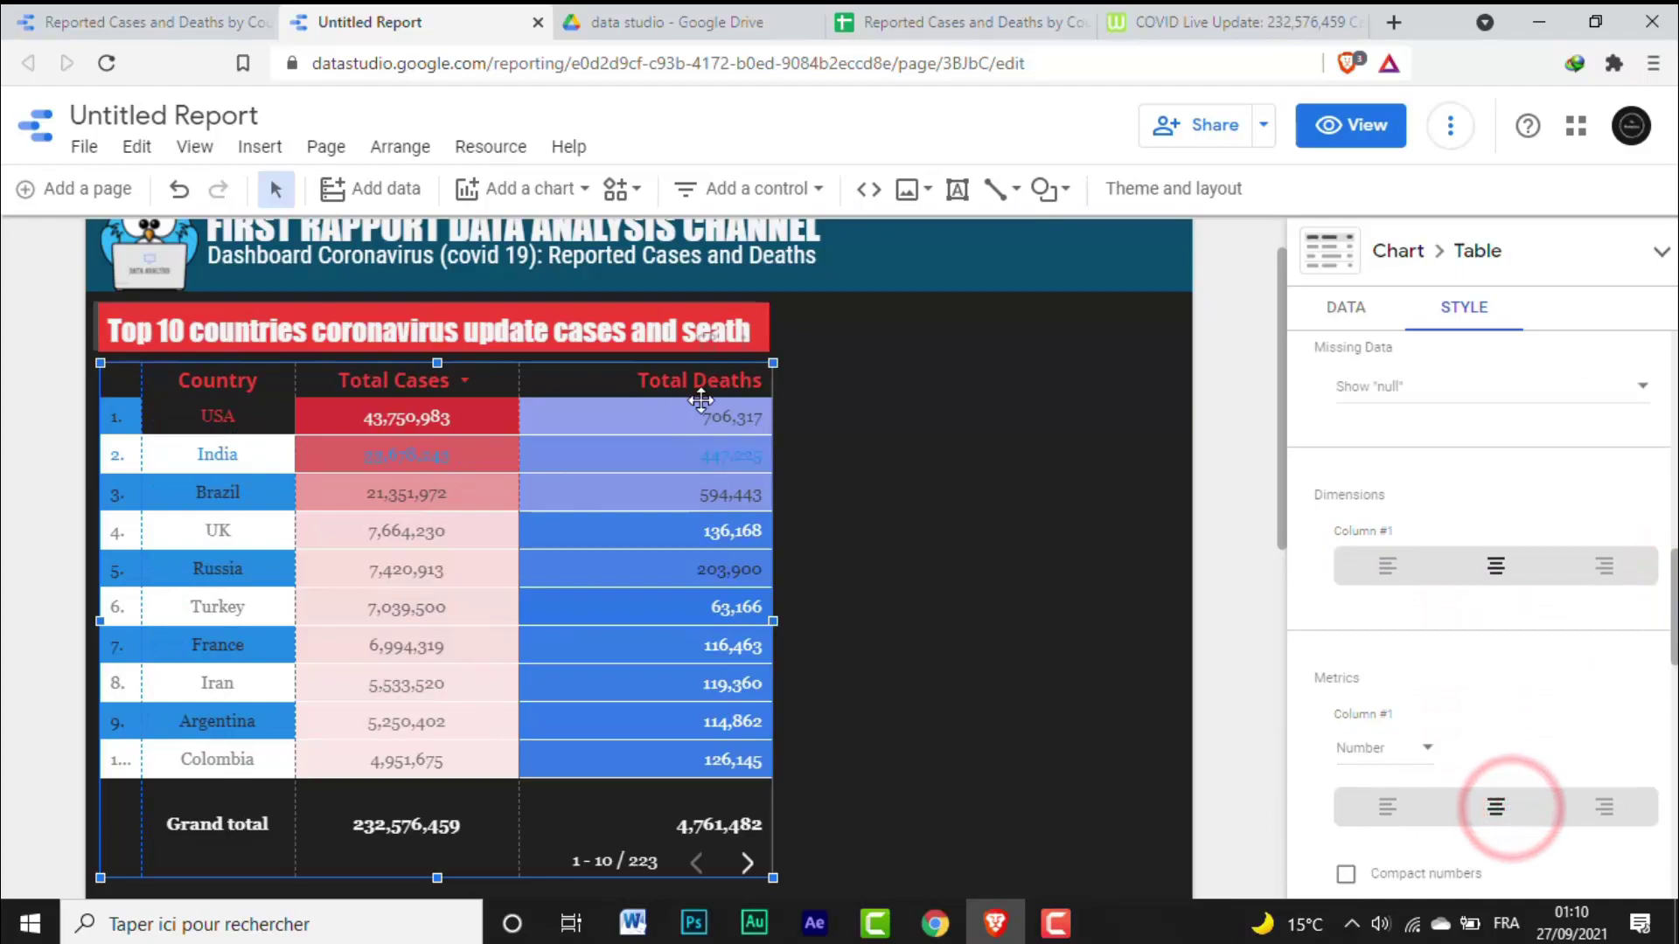
scroll(1663, 638, "down", 5)
left_click(1495, 697)
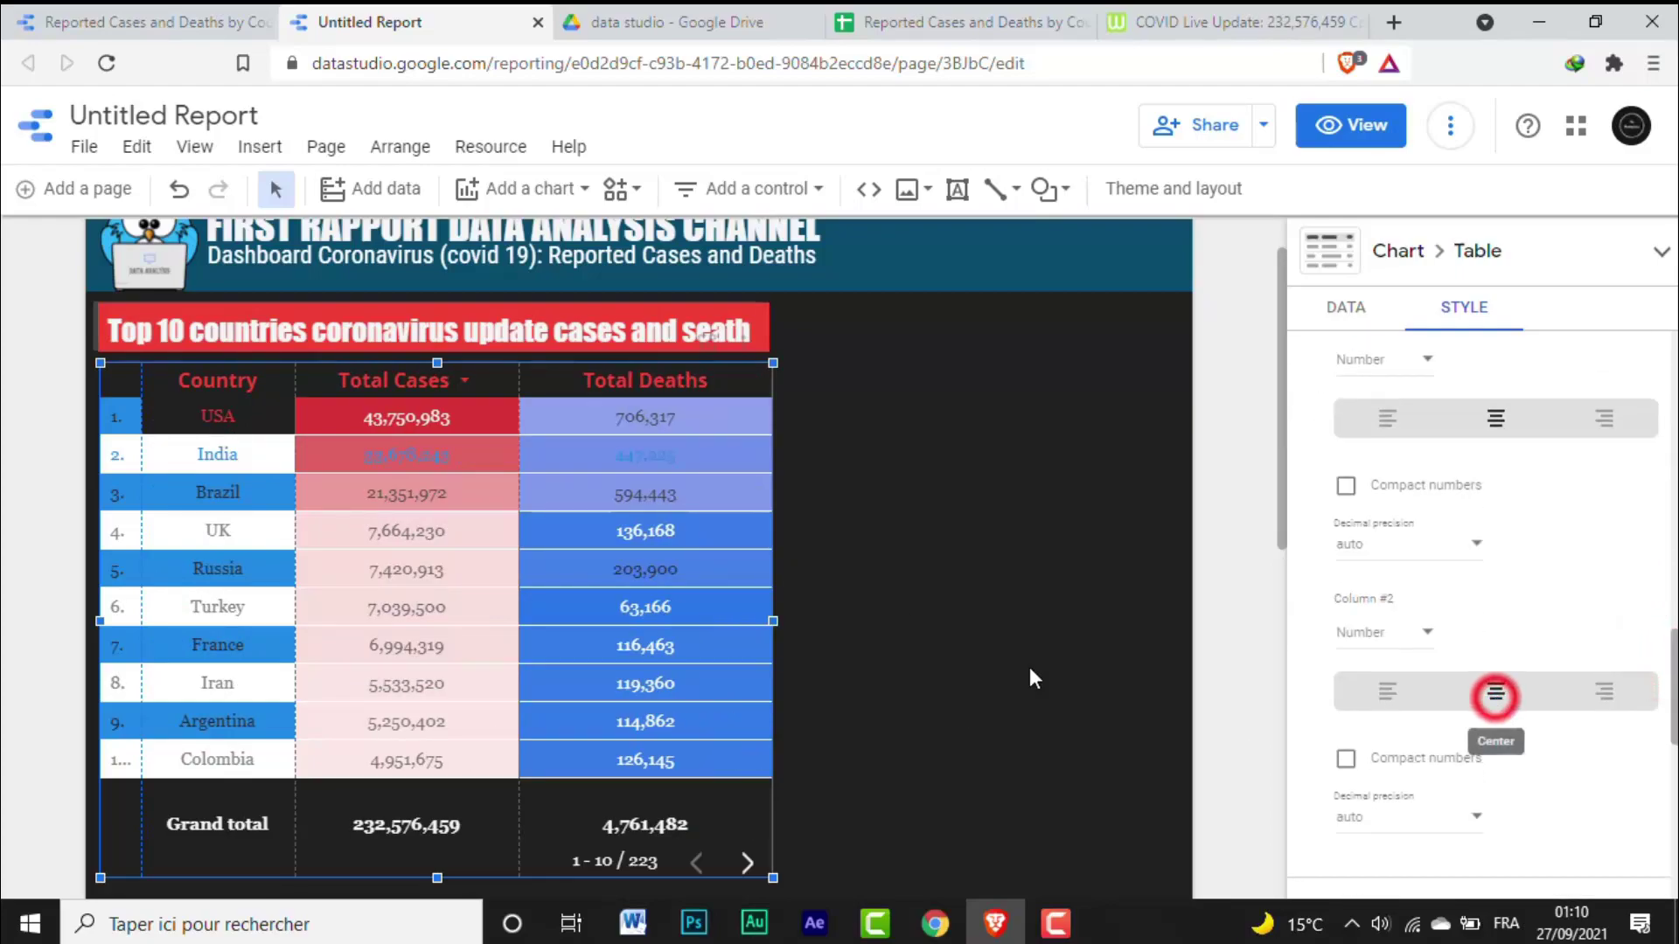
left_click_drag(1670, 669, 1672, 733)
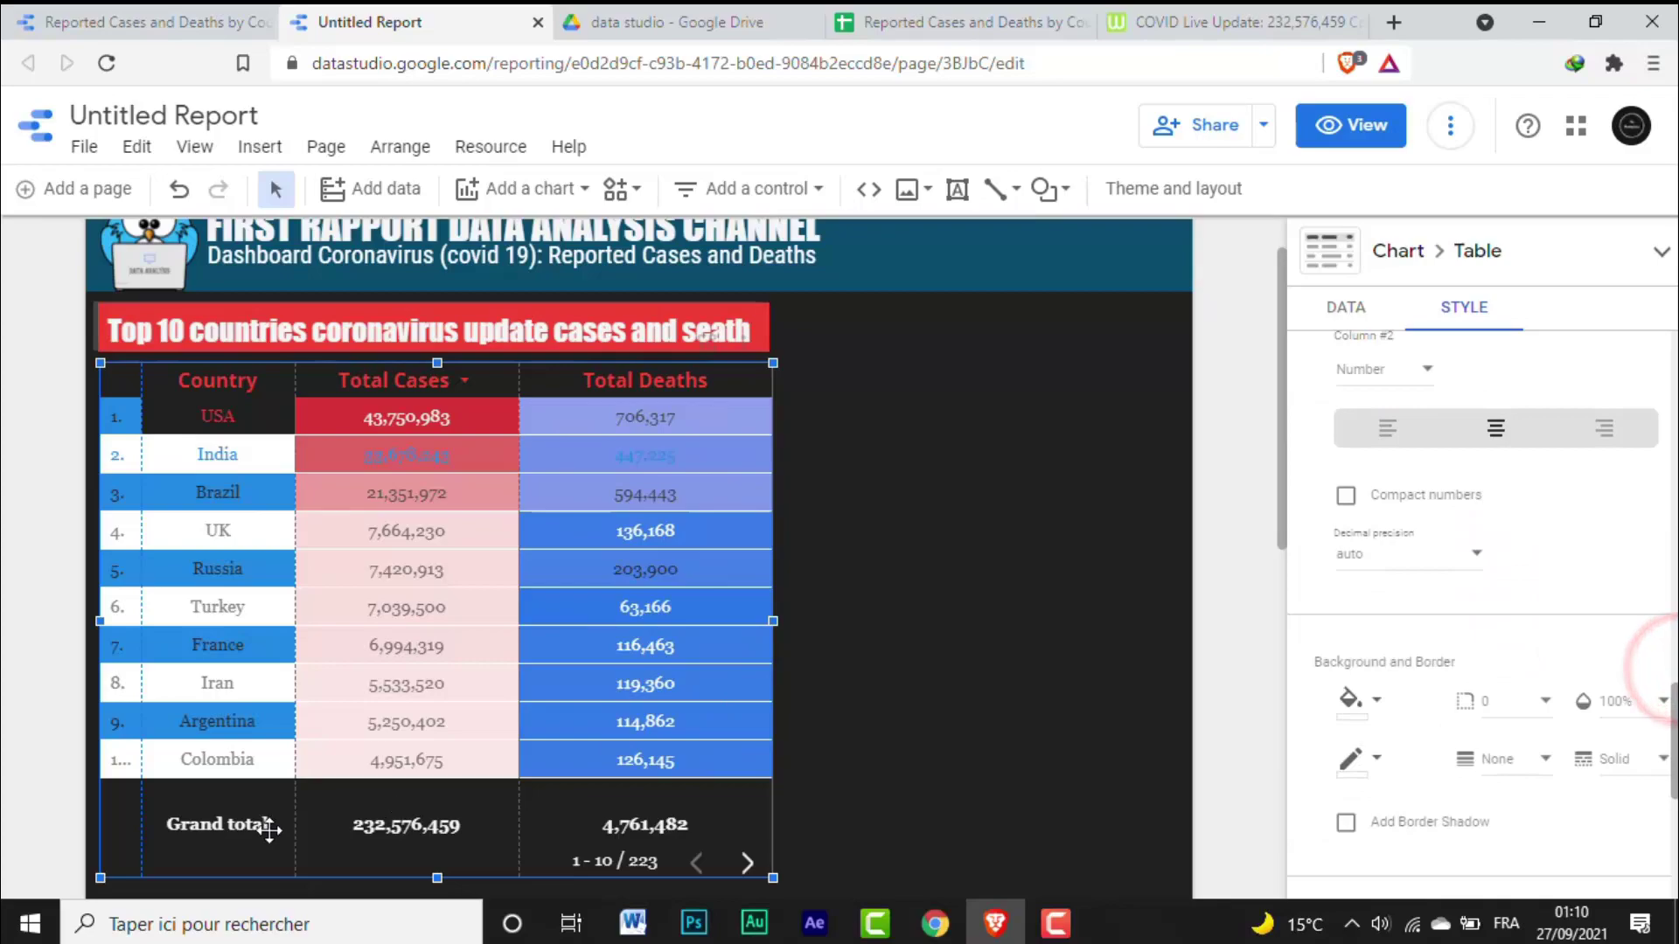
Step: Try a light cyan background on the table and return it to transparent
left_click(1376, 699)
left_click(1514, 429)
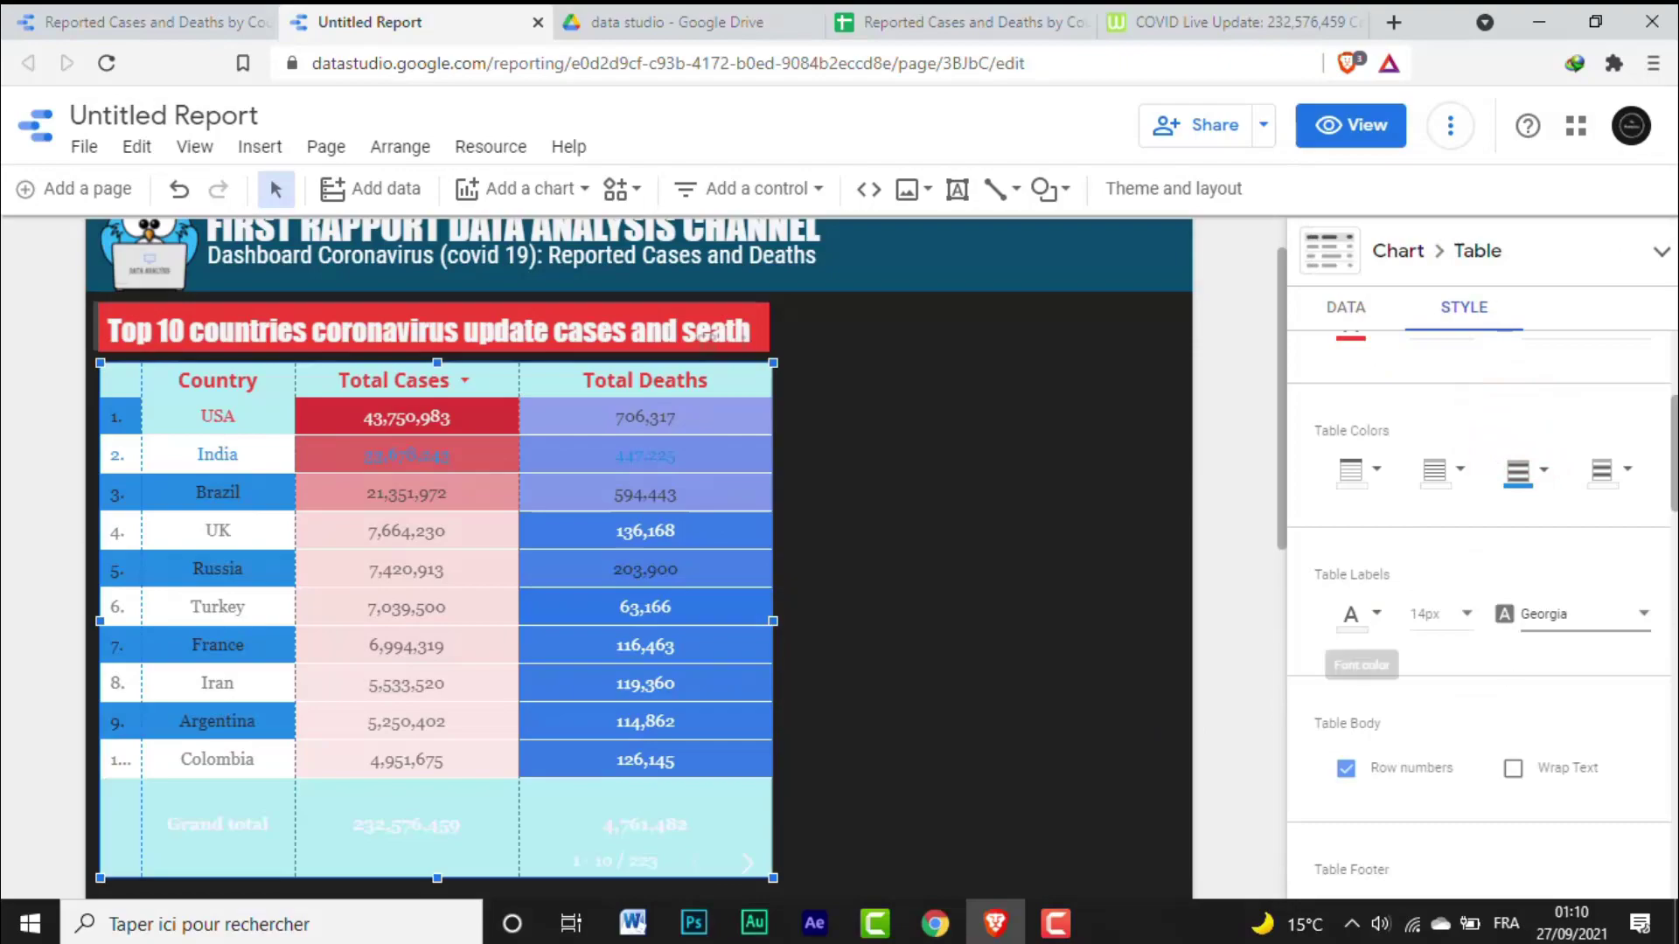
scroll(1665, 455, "down", 10)
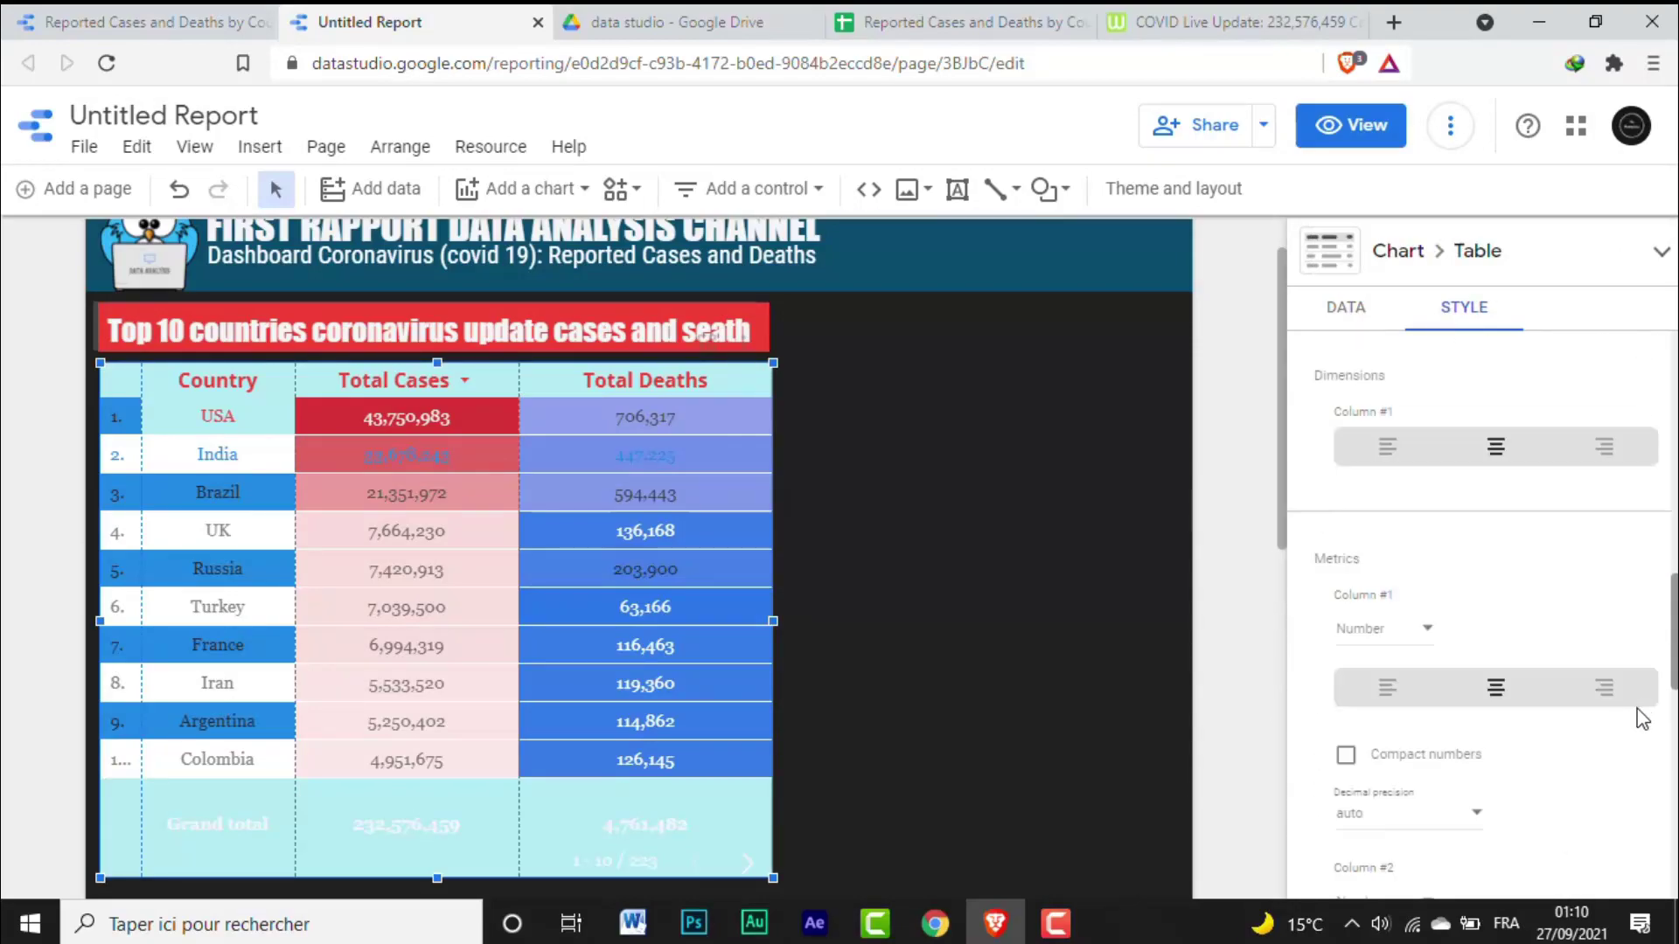
scroll(1641, 734, "down", 3)
left_click(1374, 647)
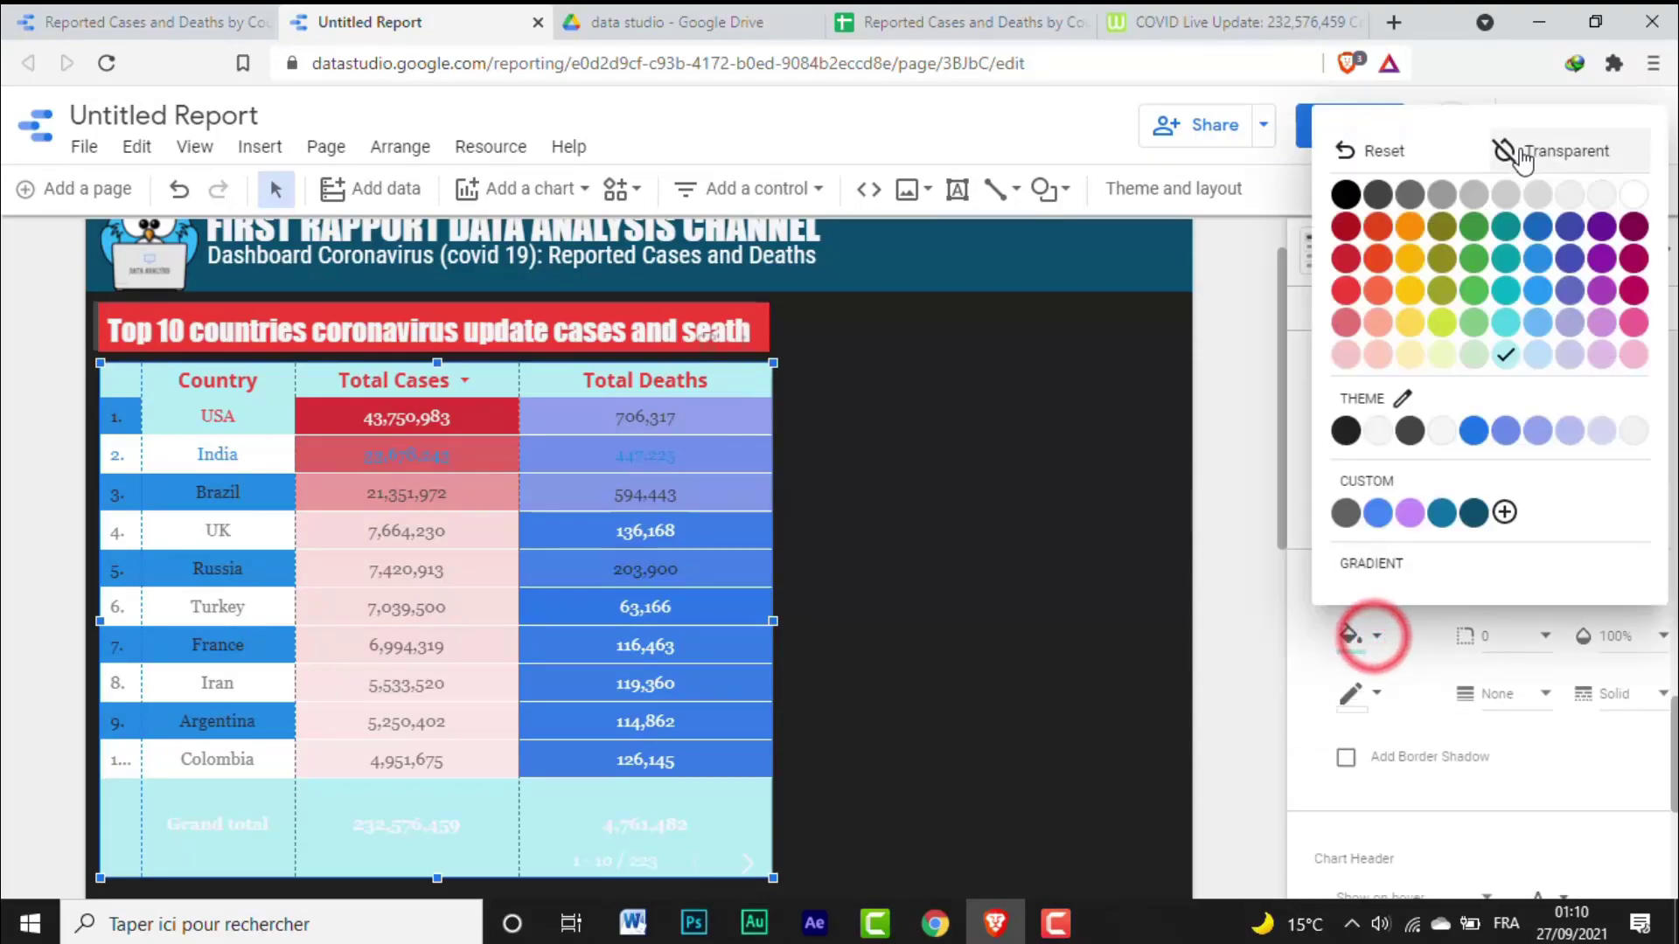
left_click(1512, 142)
Step: Give the table a border with weight 3 and the Double line style
left_click_drag(1671, 493, 1611, 820)
left_click(1504, 623)
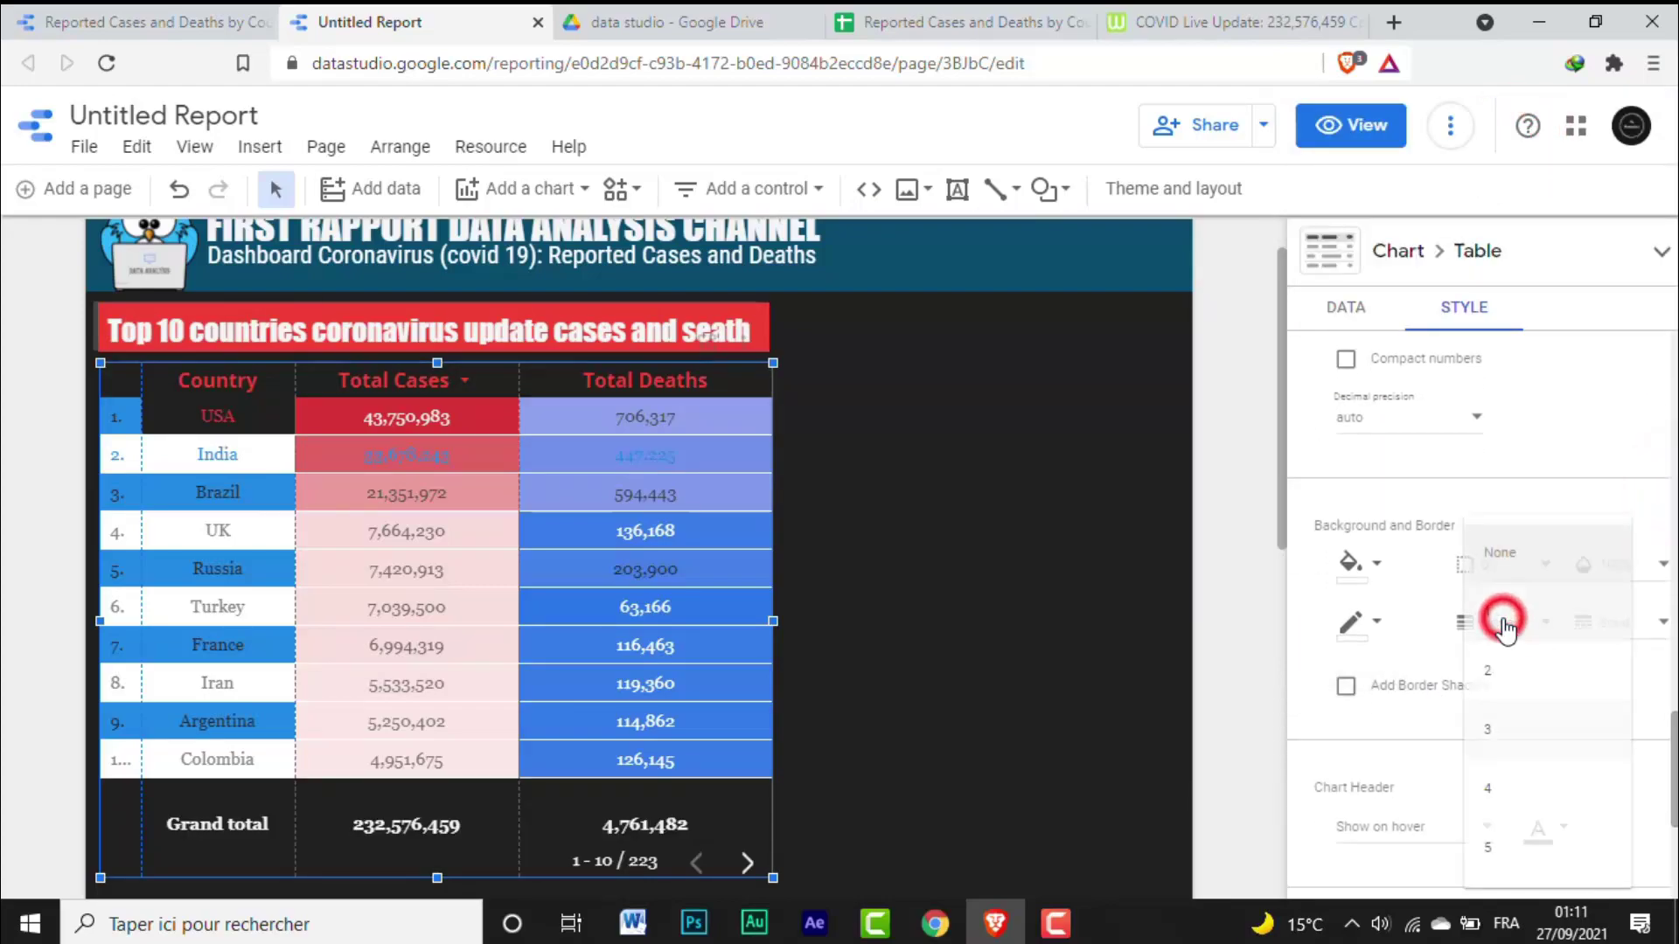
left_click(1491, 702)
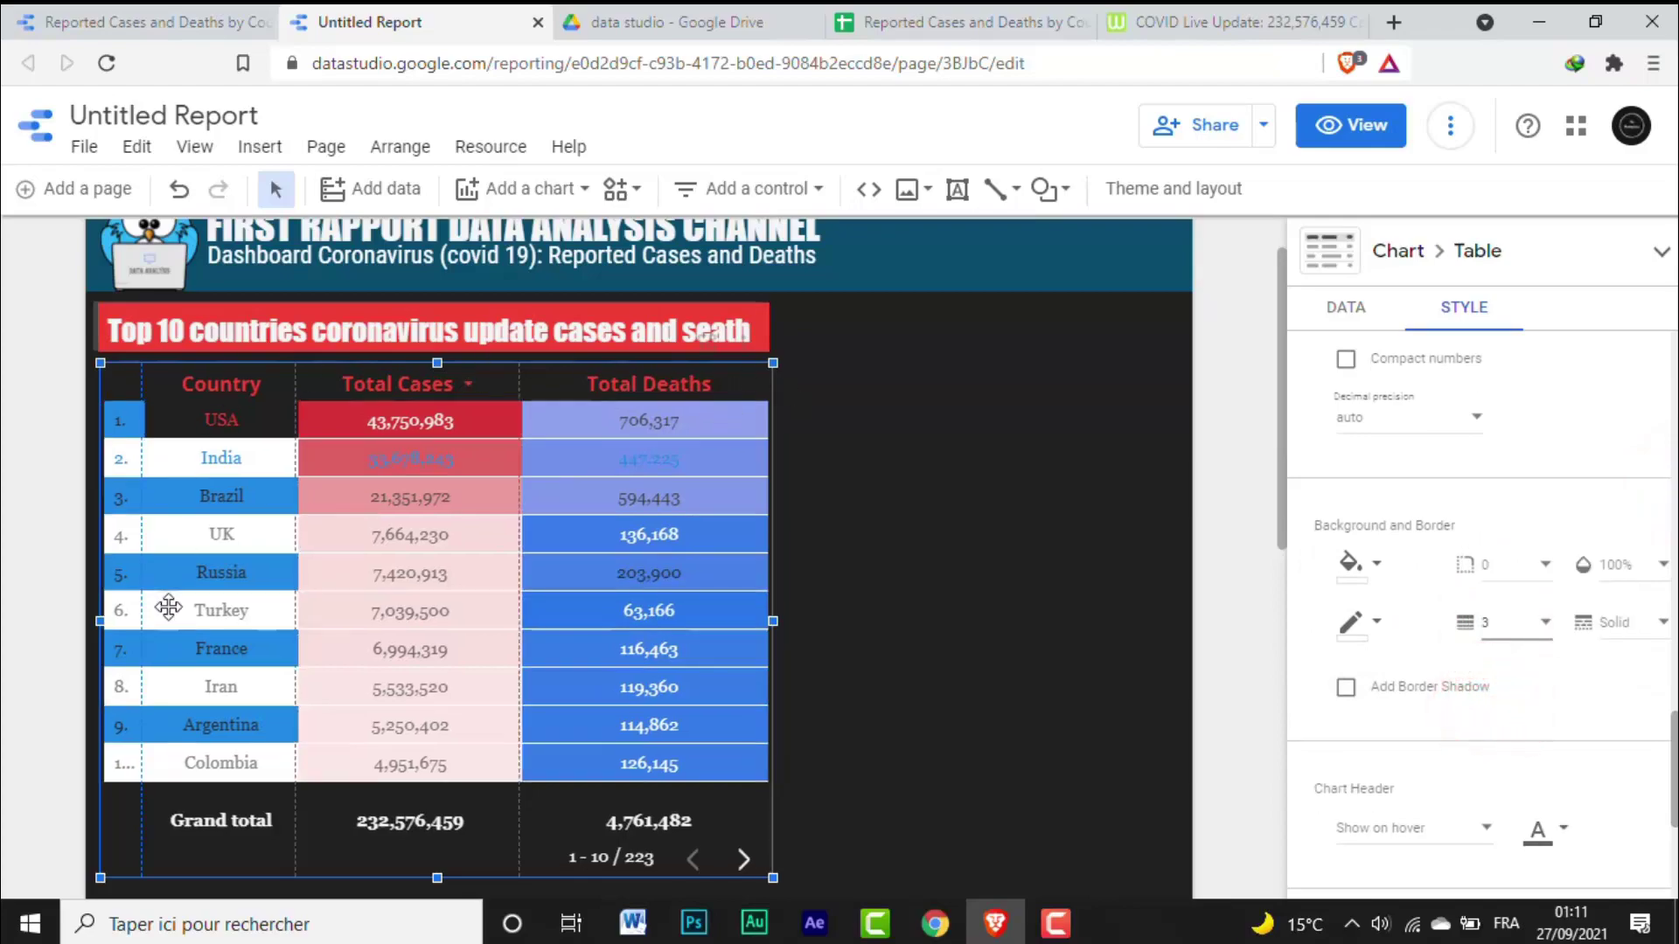
left_click(1650, 624)
left_click(1549, 696)
left_click(1620, 624)
left_click(1565, 742)
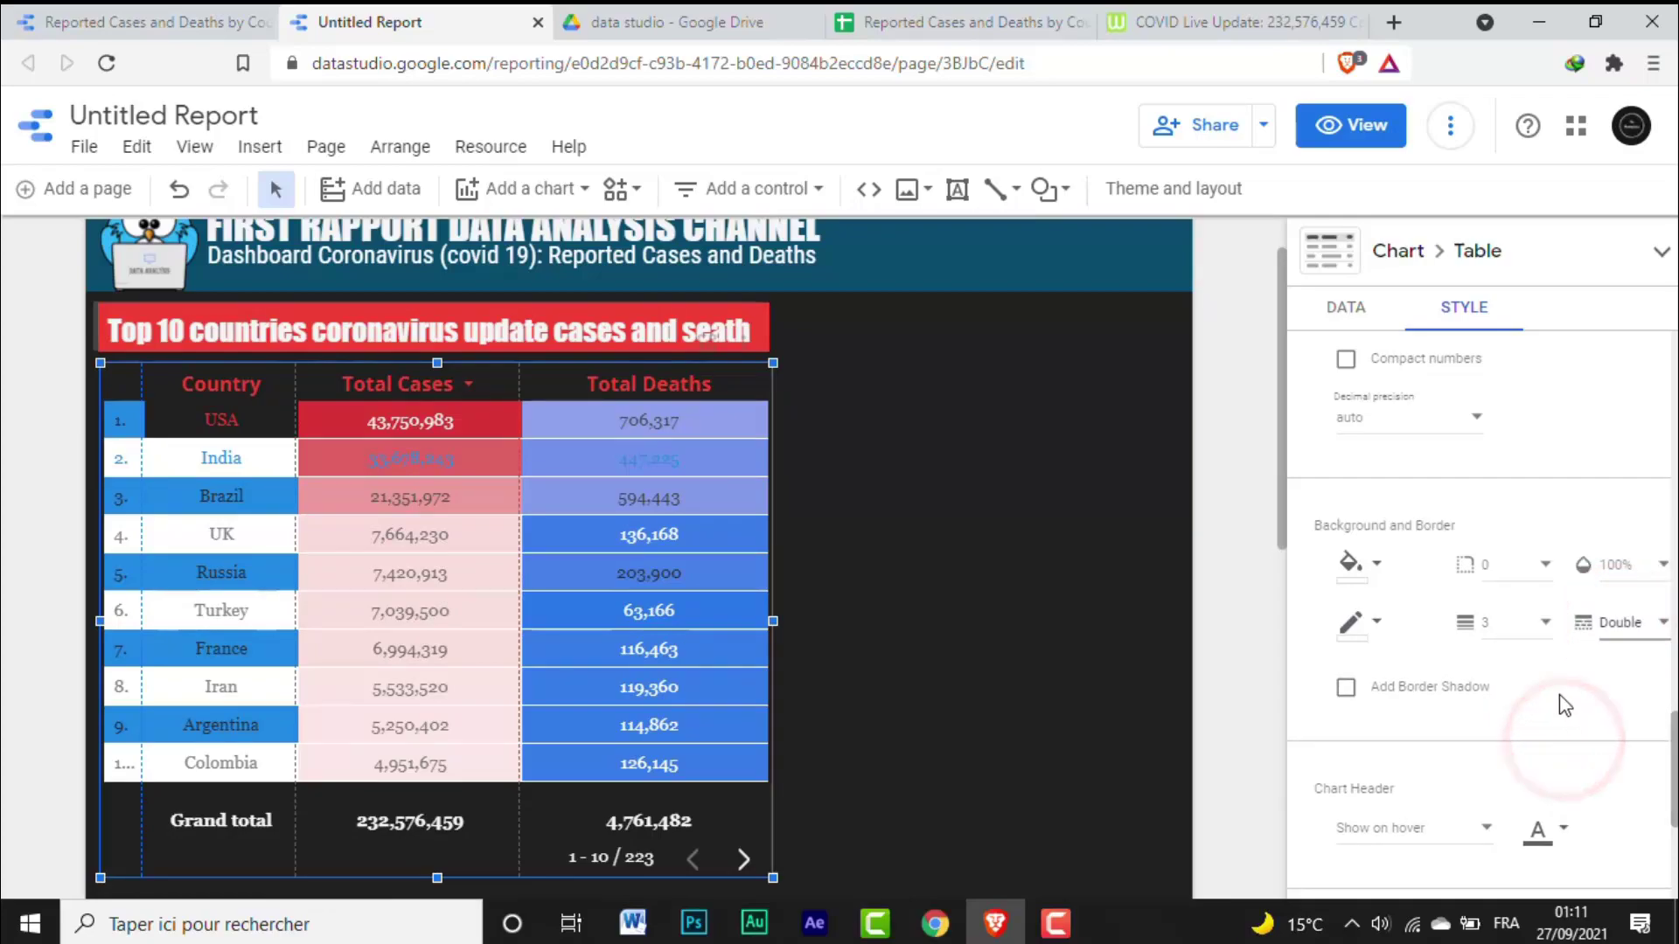
Step: Set the table's border weight to 4 and its border color to orange-red
left_click(1545, 628)
left_click(1512, 702)
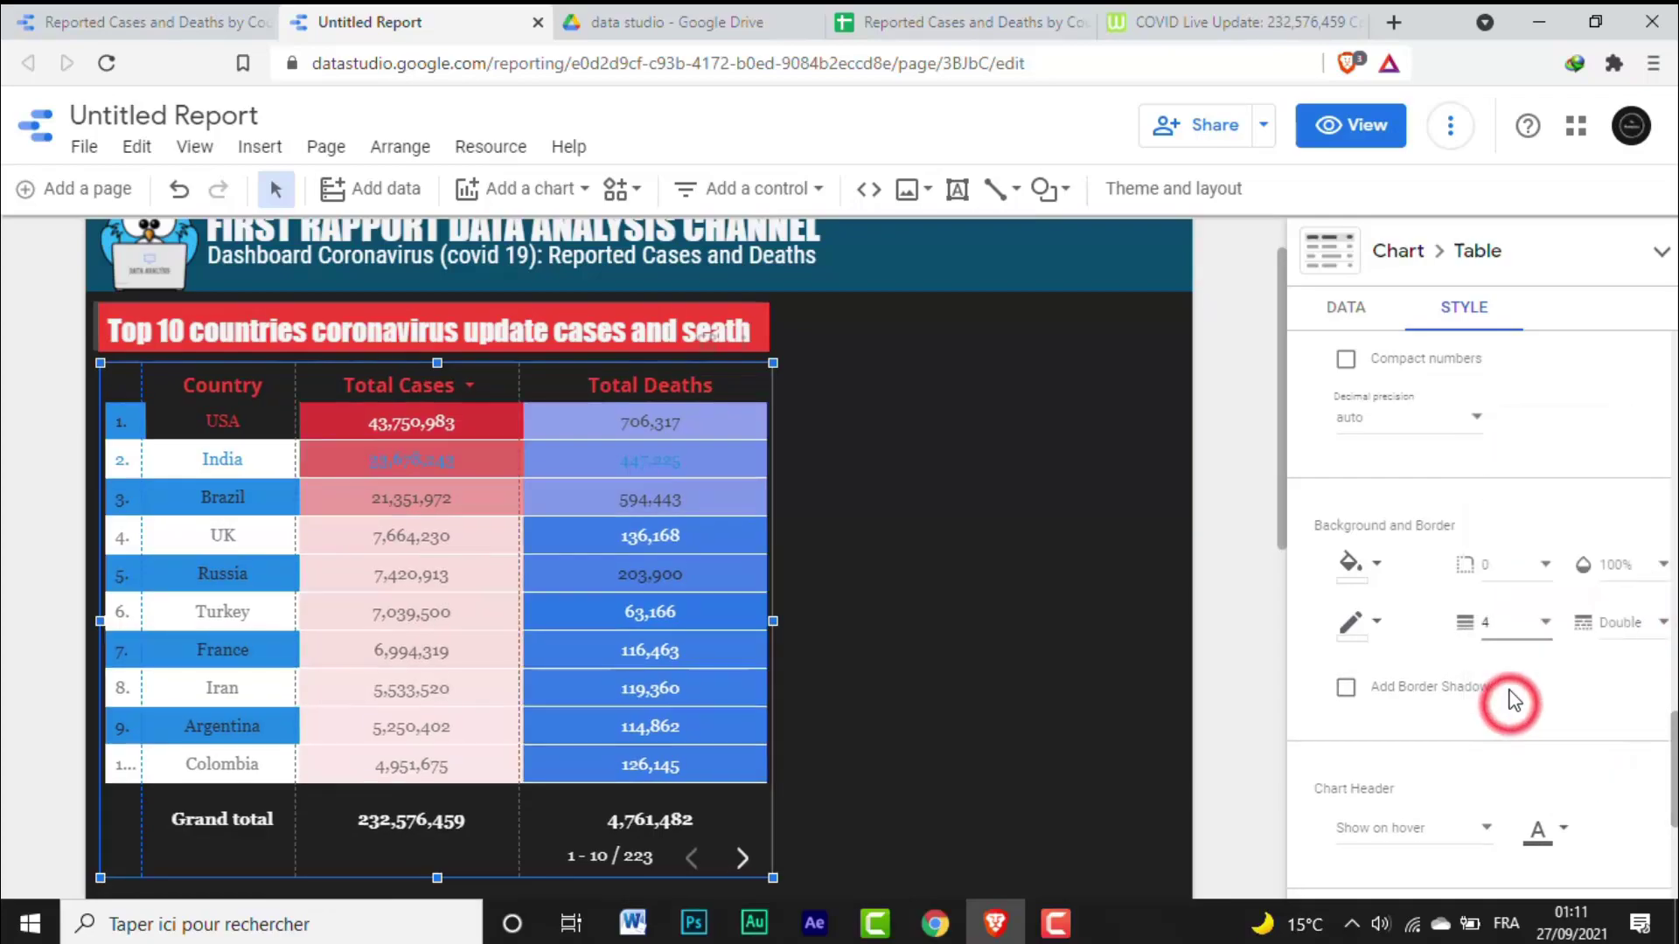
left_click(1369, 631)
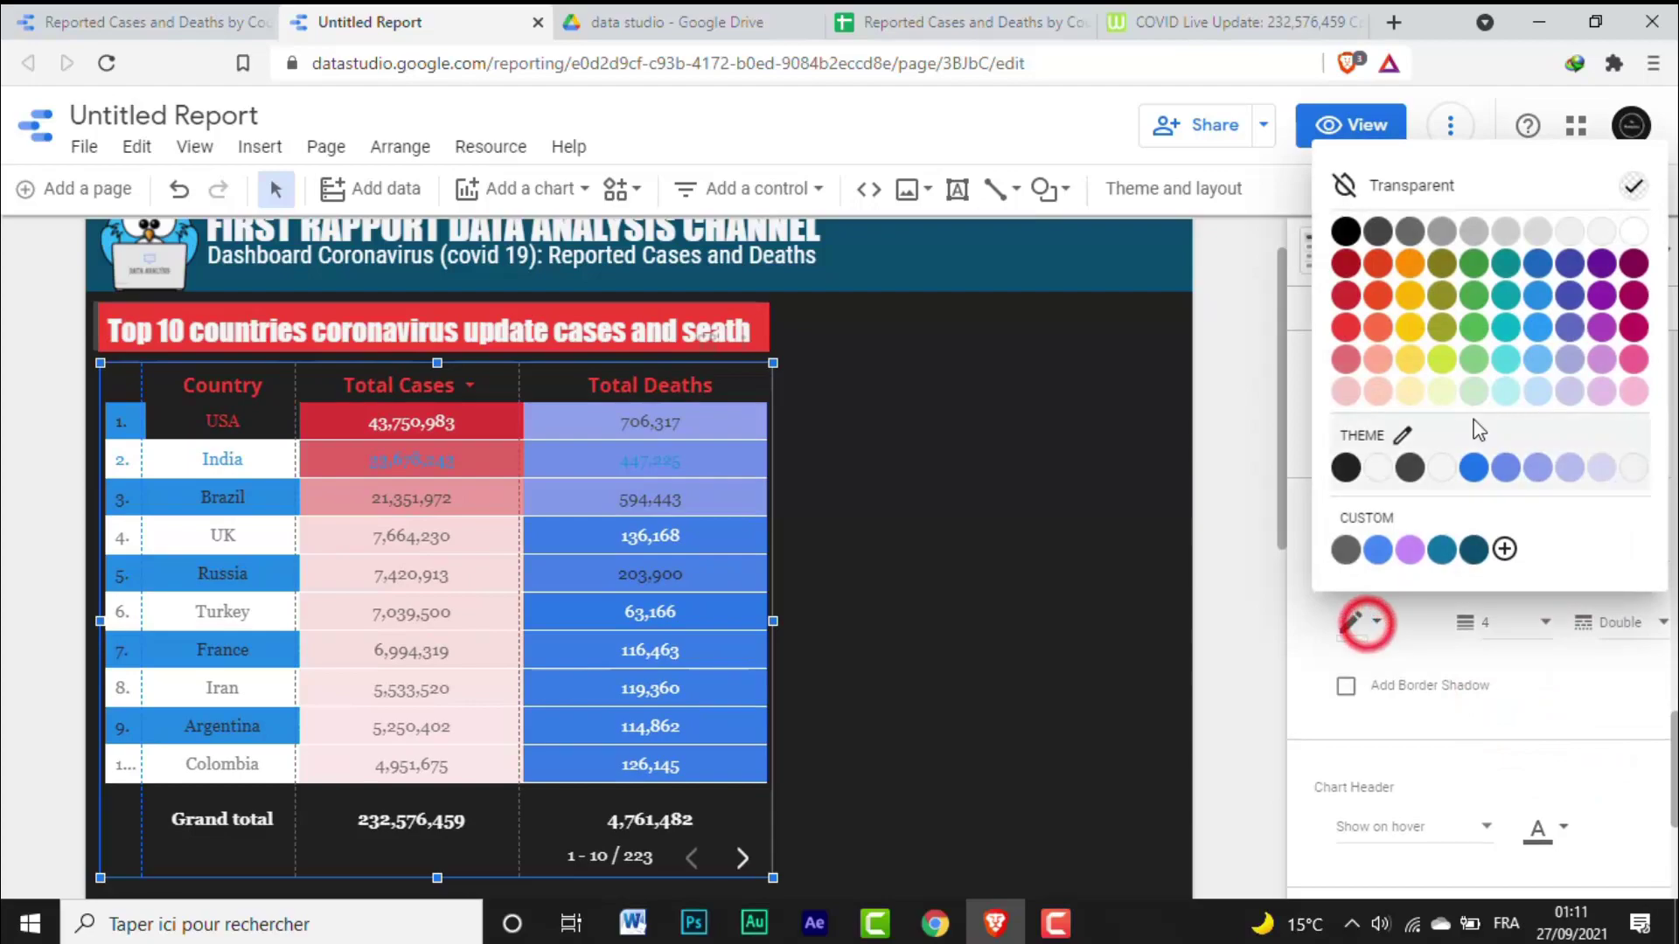
left_click(1379, 323)
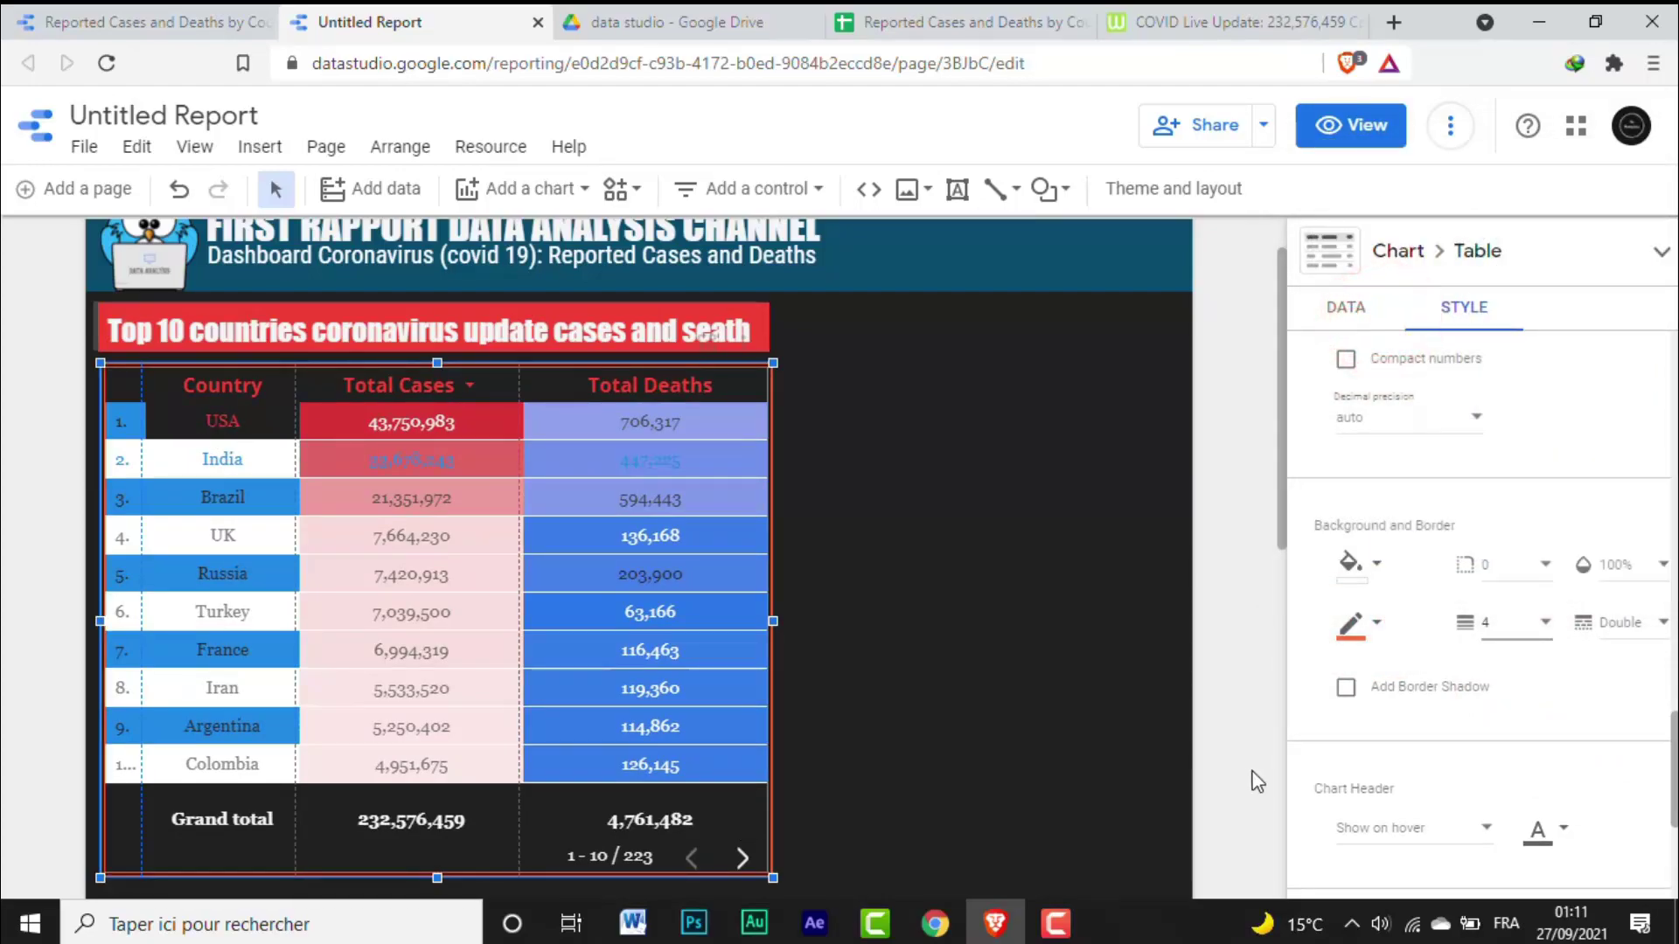
Step: Make the table's odd row color transparent
scroll(1565, 697, "down", 3)
scroll(1652, 767, "up", 10)
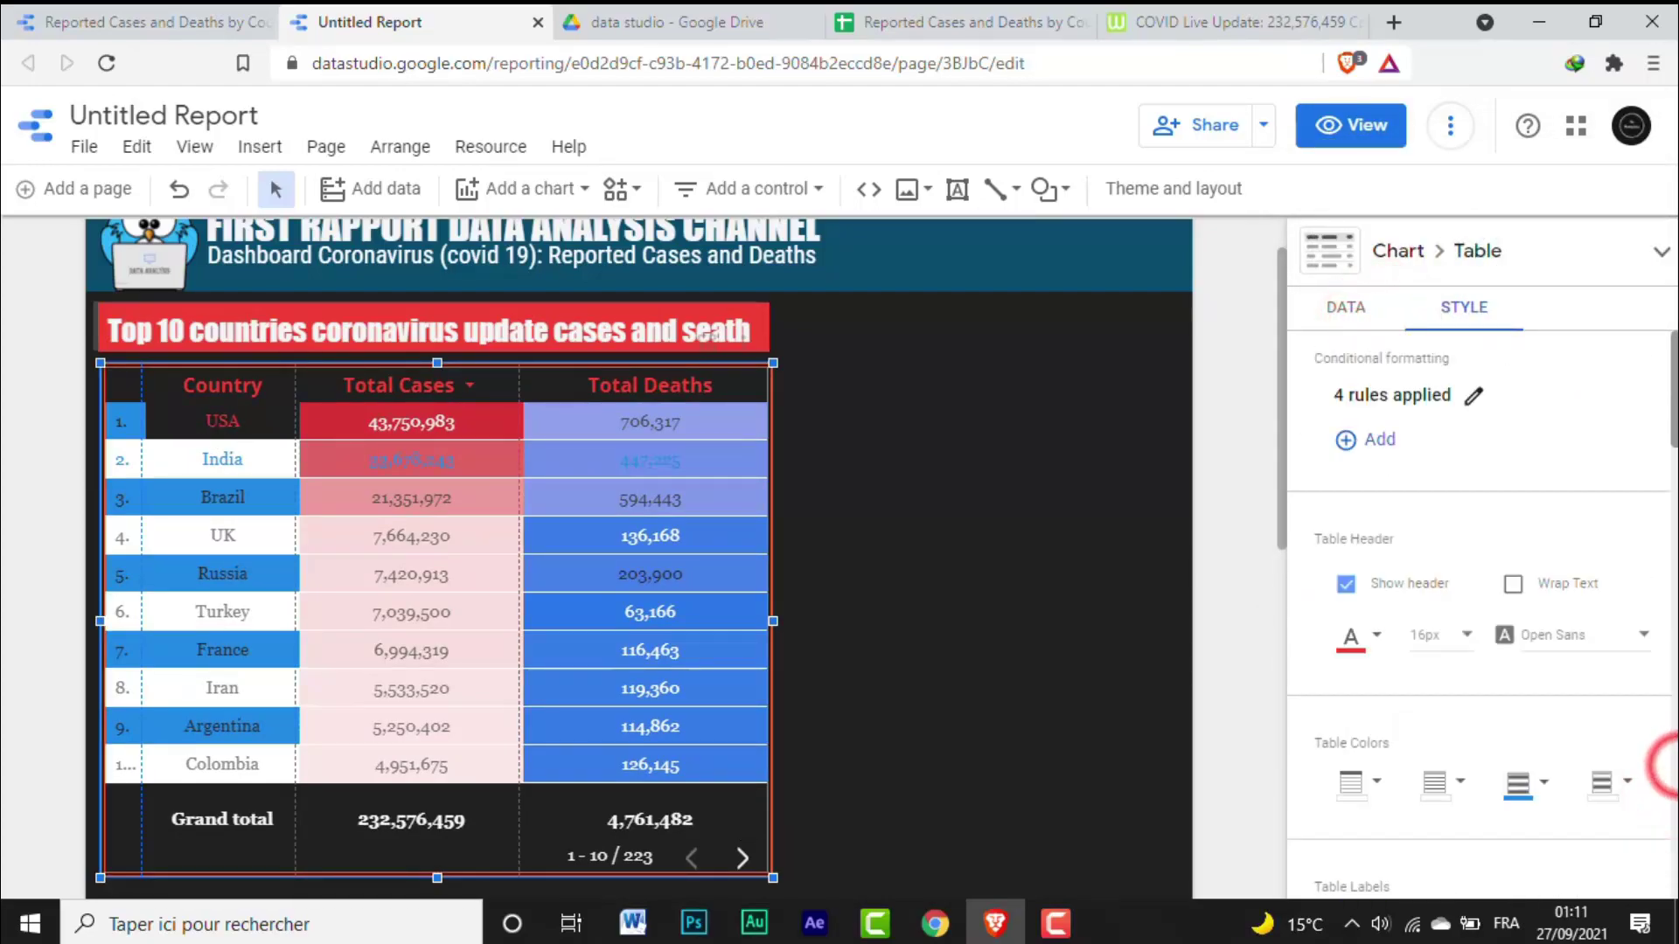
scroll(1427, 608, "down", 2)
left_click(1540, 652)
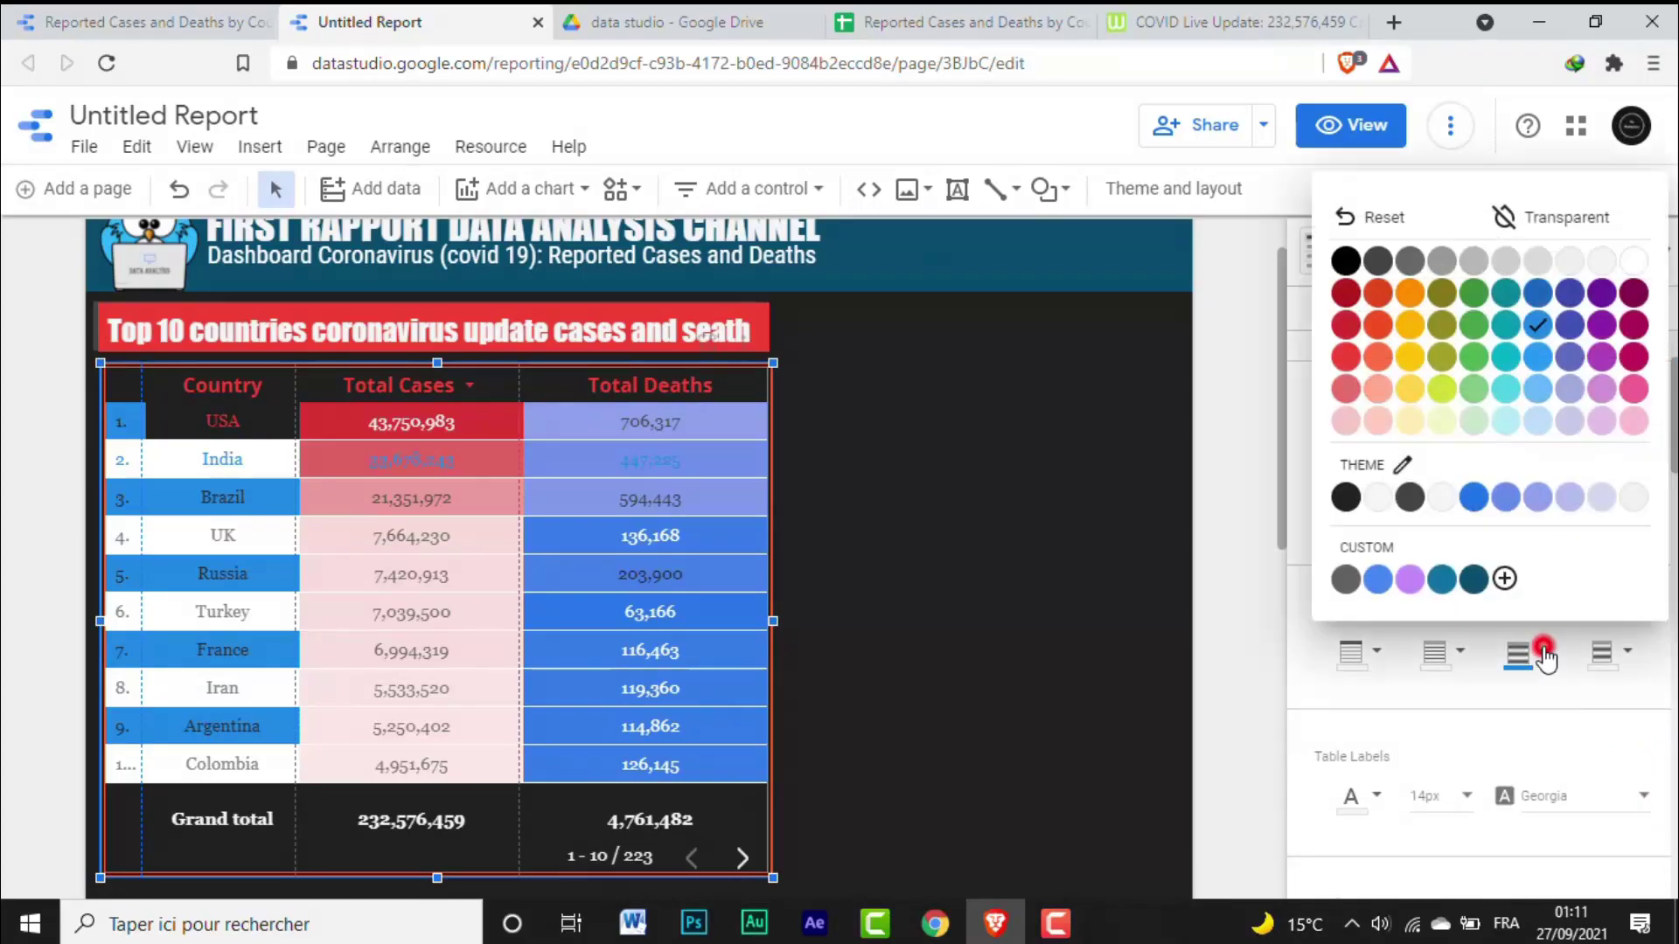
left_click(1523, 222)
scroll(1501, 394, "down", 5)
left_click_drag(1672, 760, 1670, 376)
scroll(1670, 377, "down", 2)
left_click(1541, 562)
left_click(1589, 119)
Step: Make the table's even row color transparent
scroll(1502, 393, "down", 5)
left_click_drag(1666, 761, 1673, 389)
left_click(1613, 777)
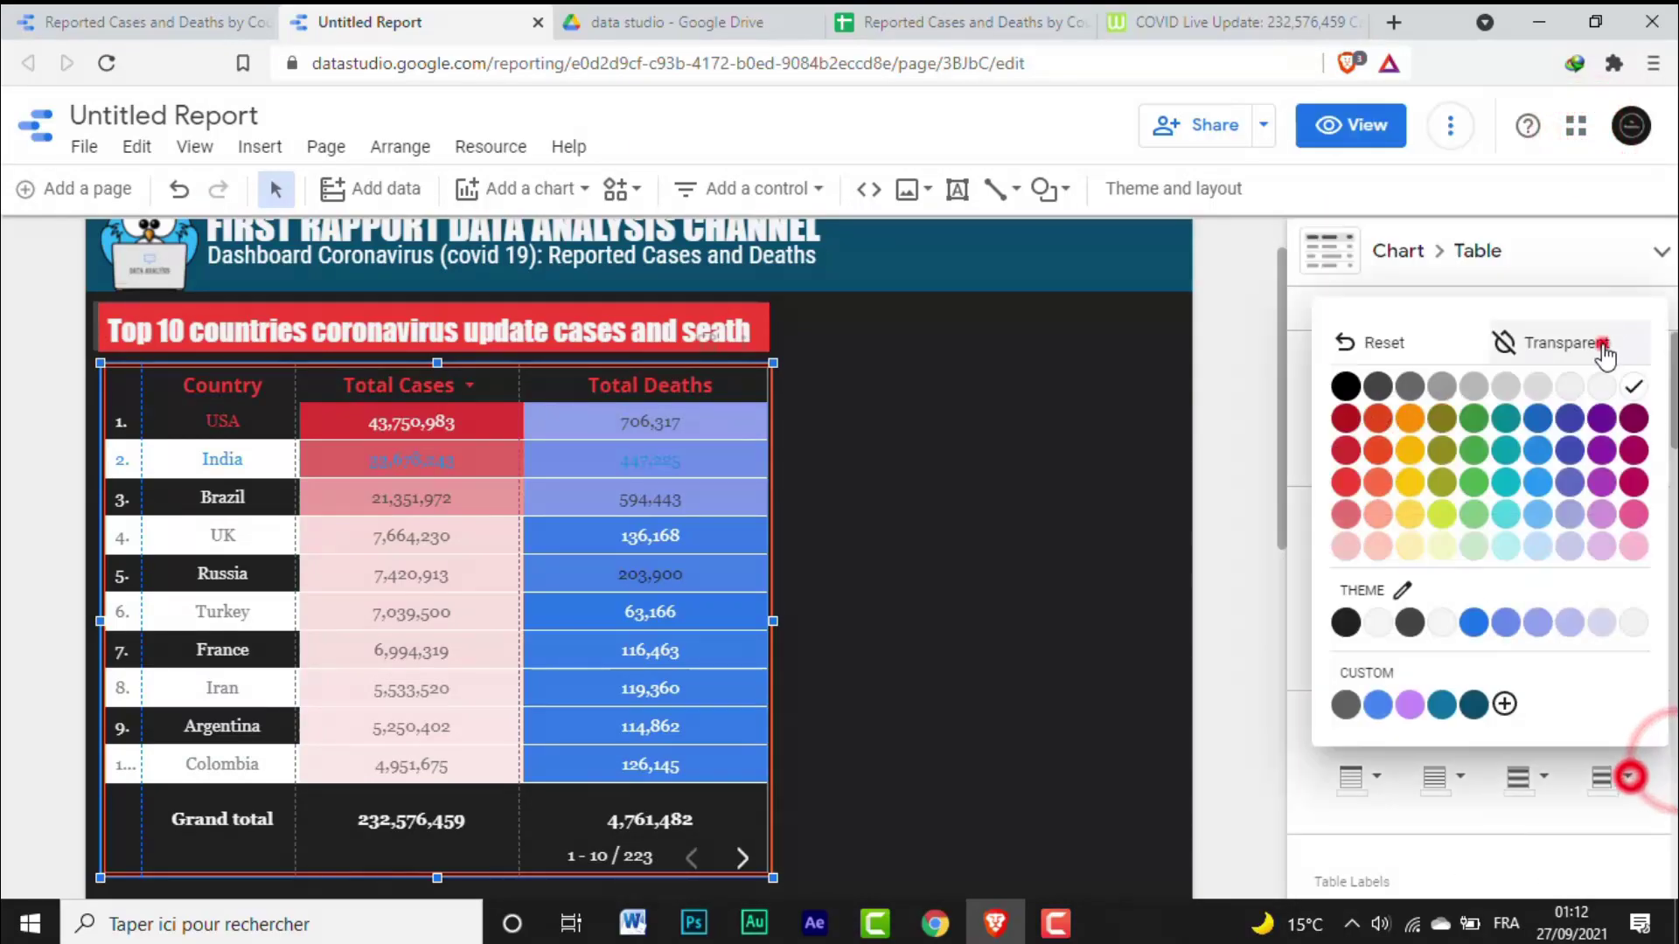
left_click(1604, 341)
Step: Delete the table's conditional formatting rules, including the Total Deaths color scale, keeping only the Country equal to USA rule
scroll(1501, 393, "down", 5)
scroll(1501, 393, "up", 5)
left_click(1473, 393)
left_click(1106, 690)
left_click(1635, 481)
left_click_drag(1672, 422, 1672, 462)
scroll(1672, 462, "up", 2)
left_click(1473, 393)
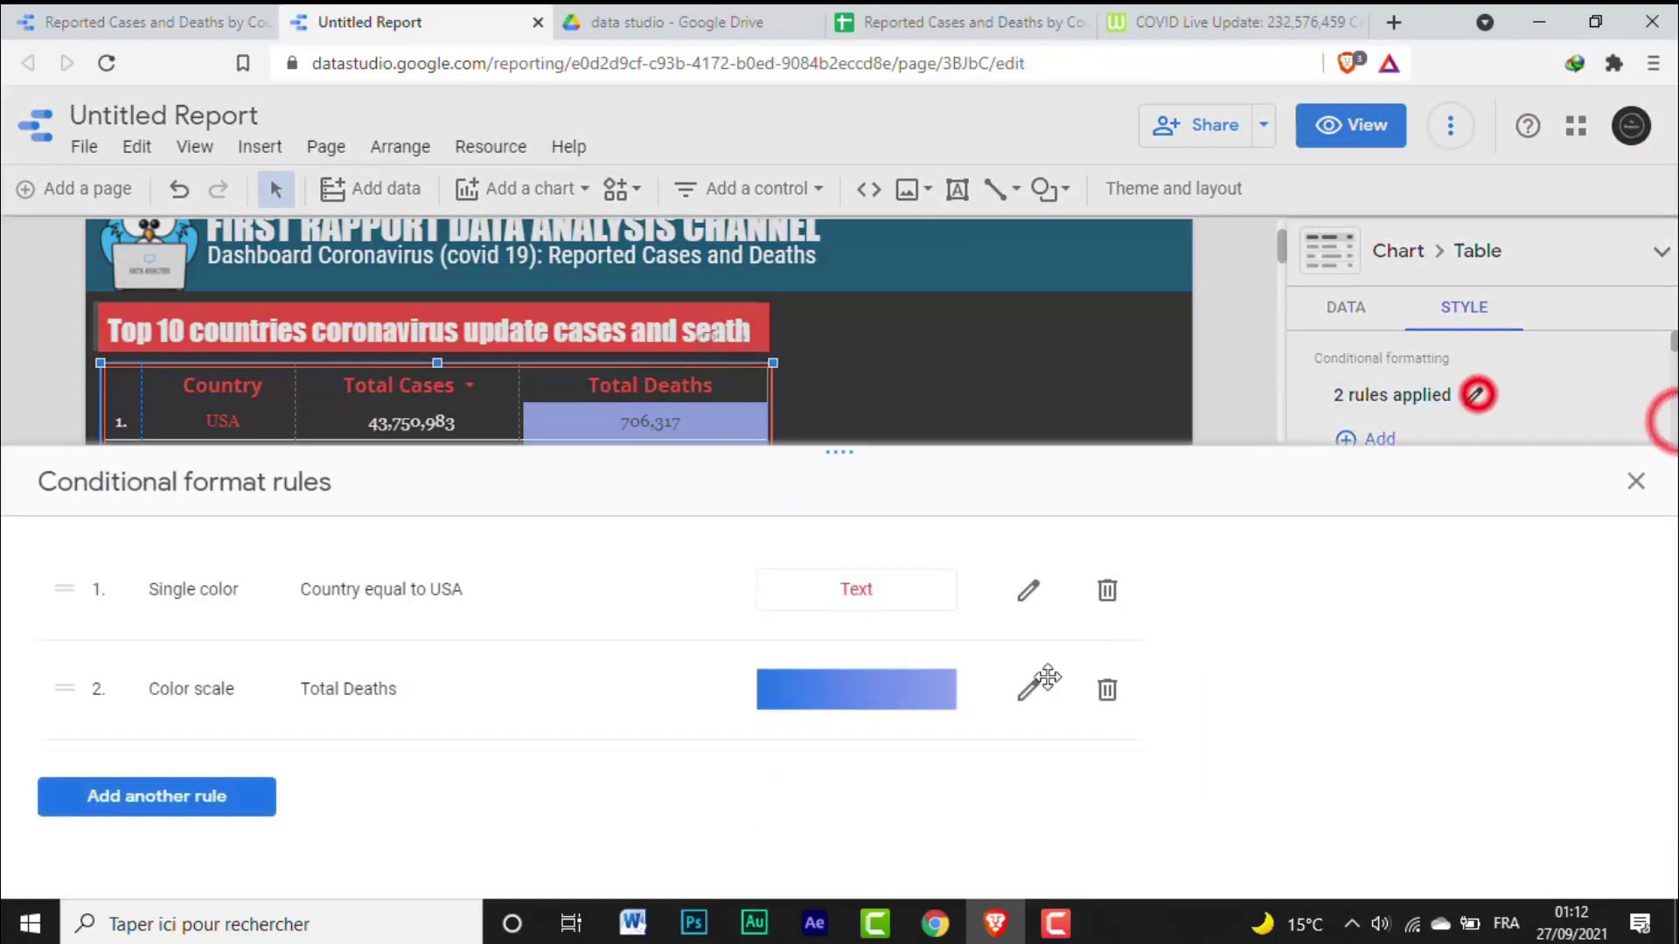
left_click(1107, 690)
left_click(1638, 497)
Step: Preview the restyled dashboard in view mode and return to editing
left_click(824, 548)
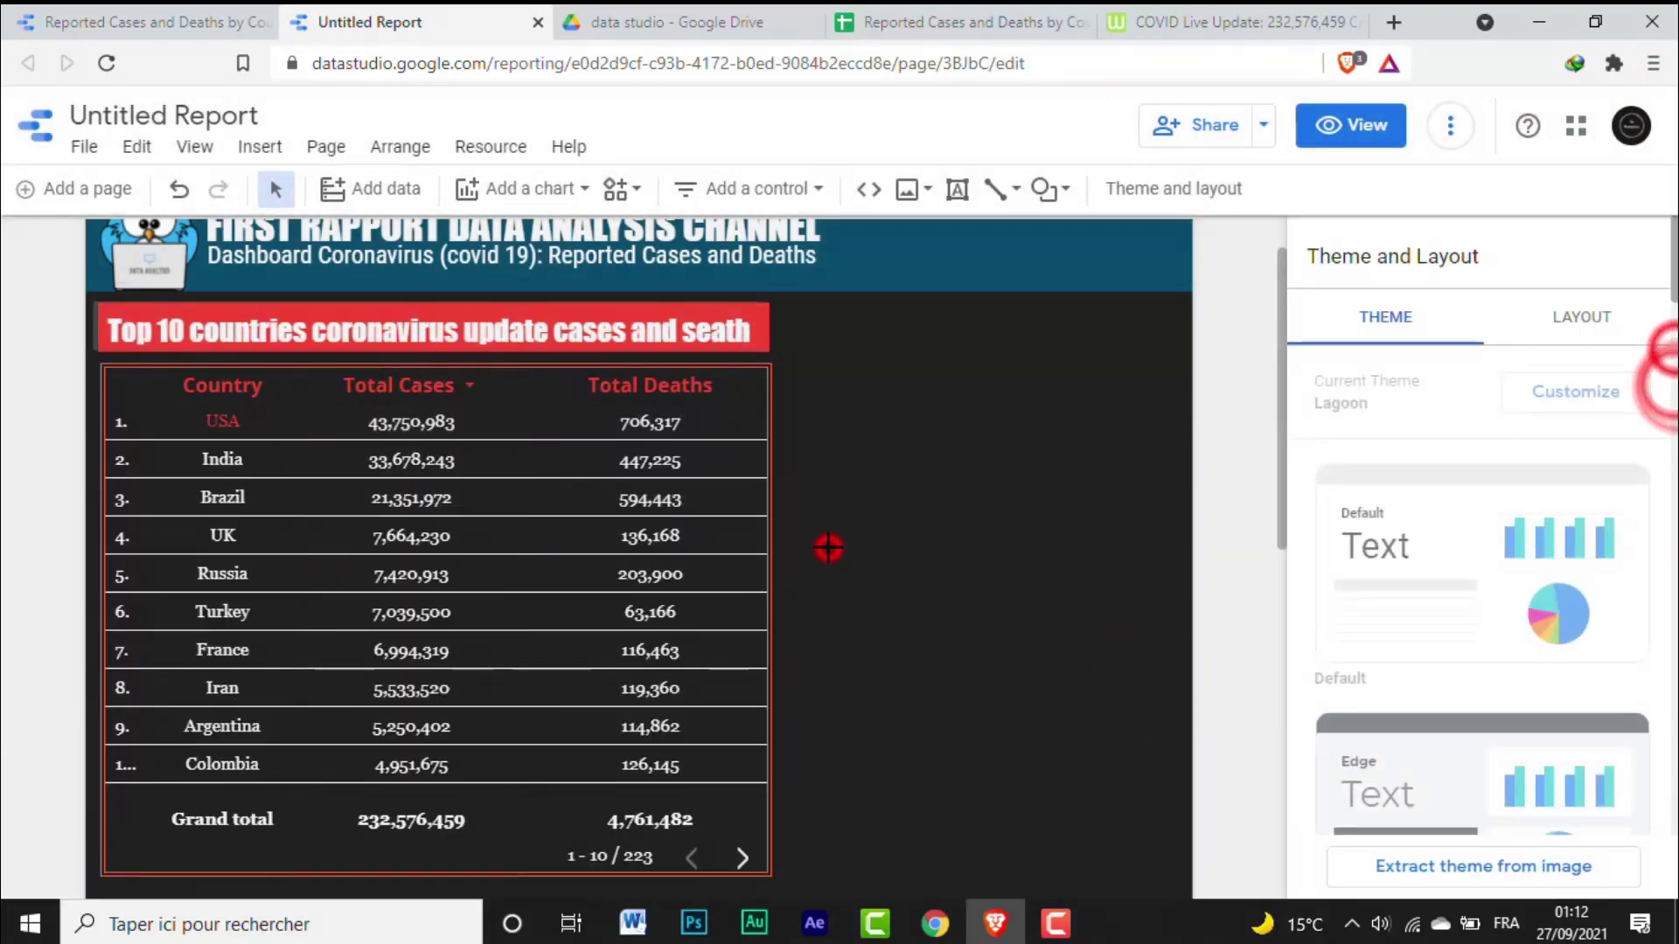
left_click(1346, 125)
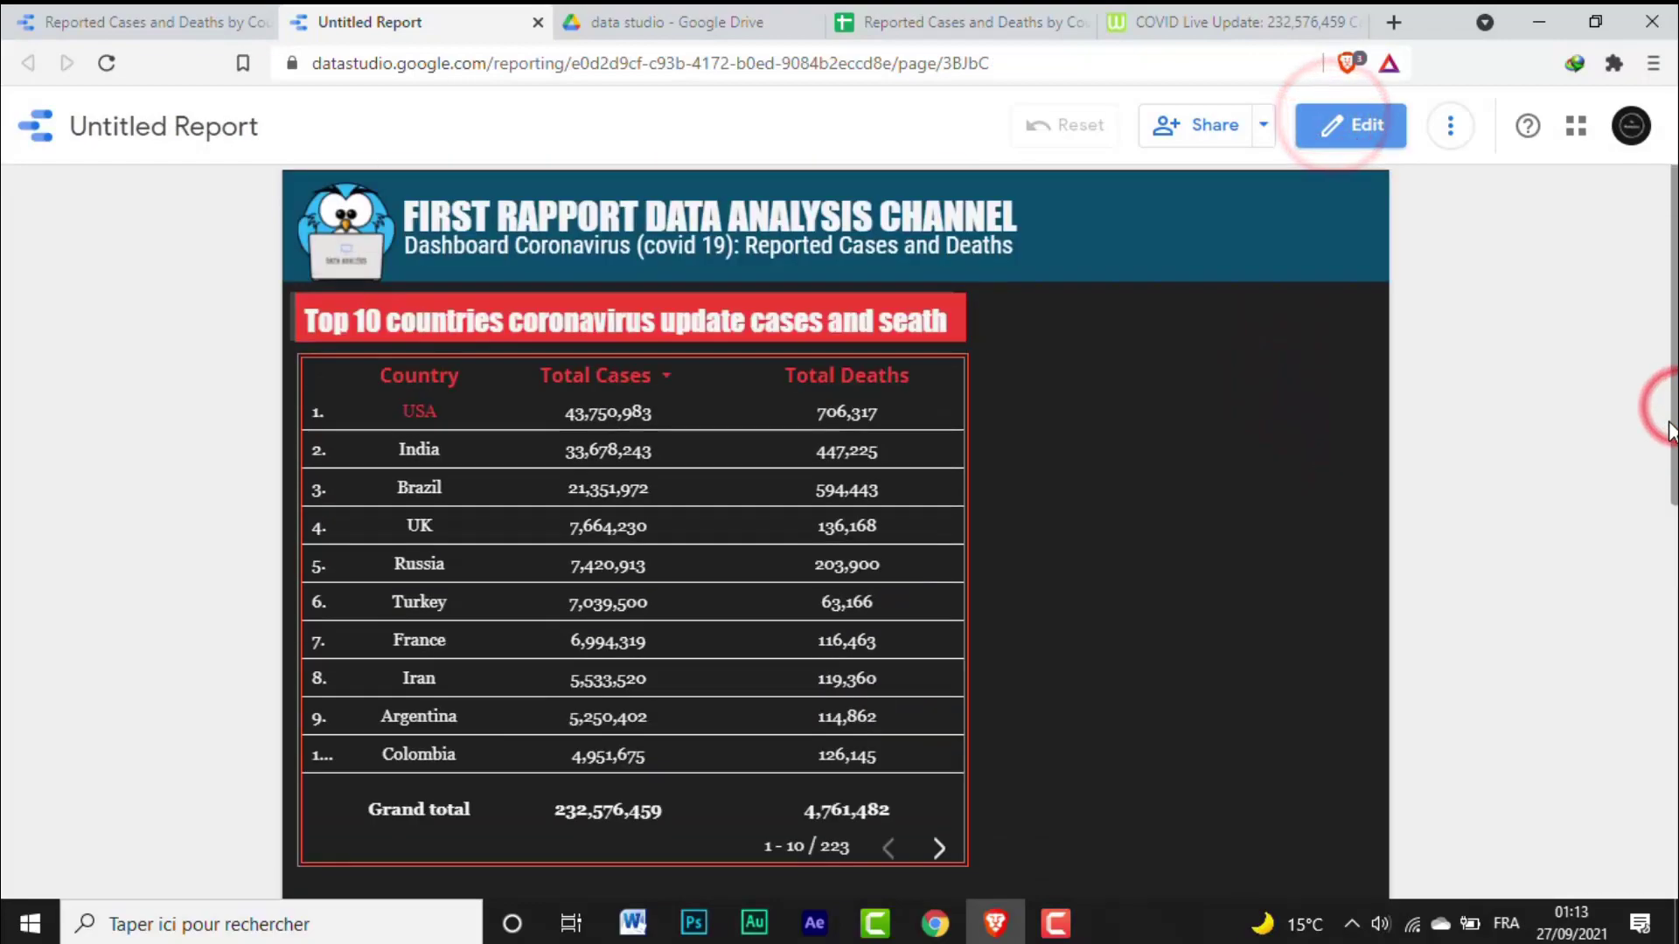
left_click(1330, 125)
Step: Rename the report with the header title FIRST RAPPORT DATA ANALYSIS CHANNEL followed by 1
left_click(827, 288)
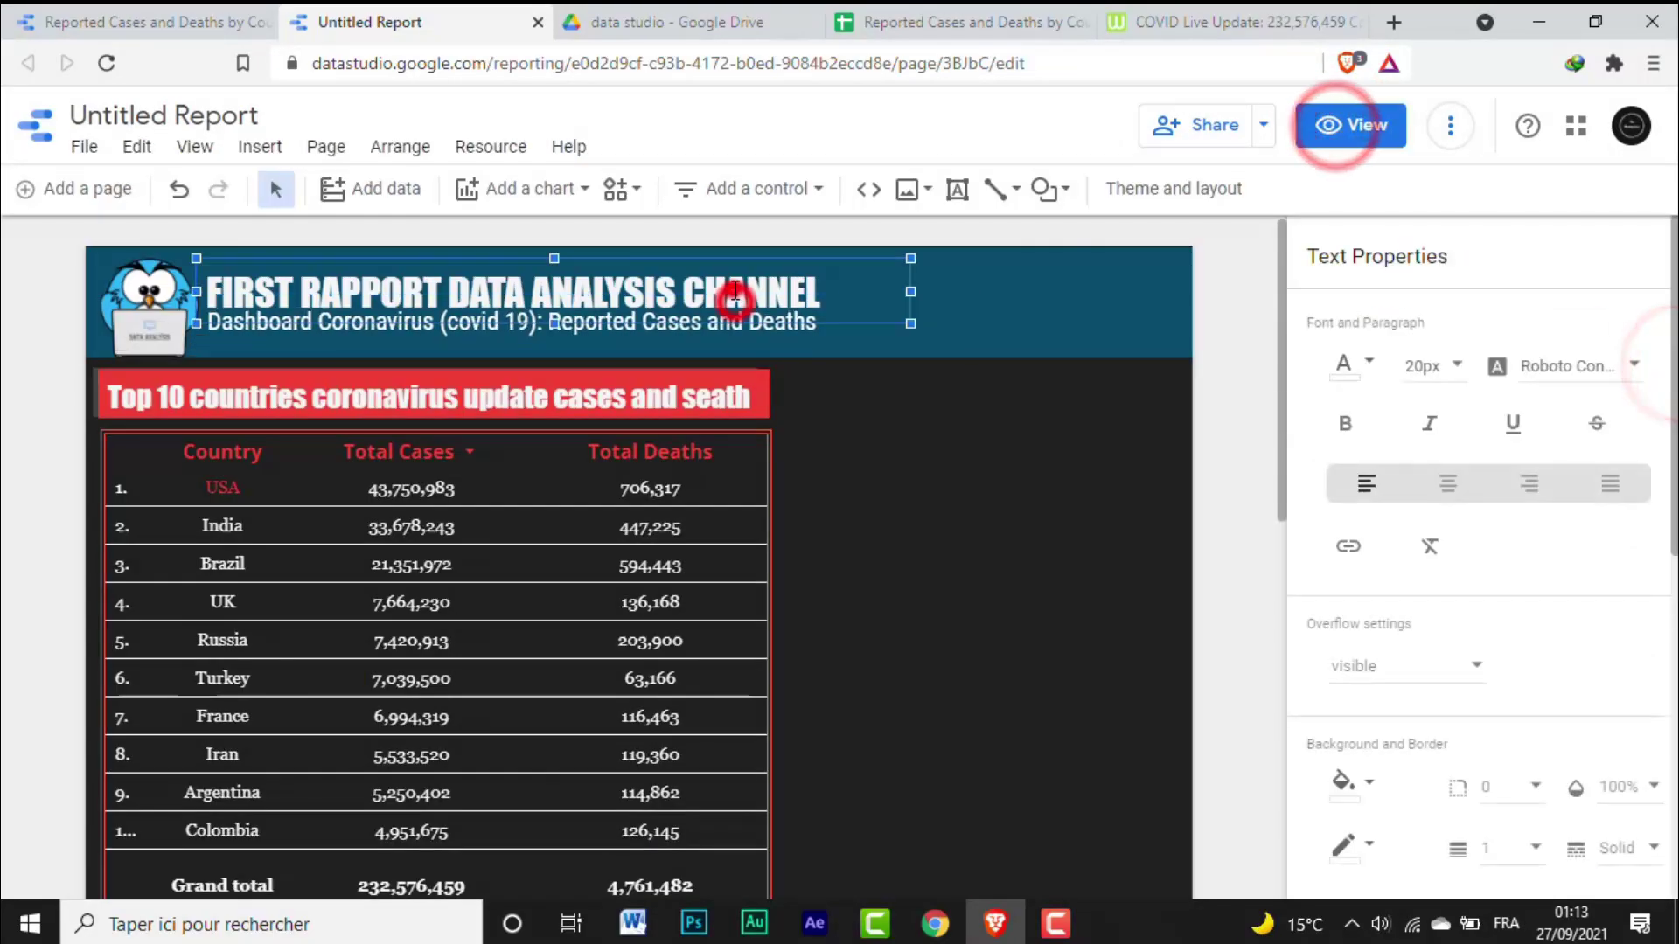
left_click(249, 109)
type("FIRST RAPPORT DATA ANALYSIS CHANNEL")
type("1")
left_click(937, 426)
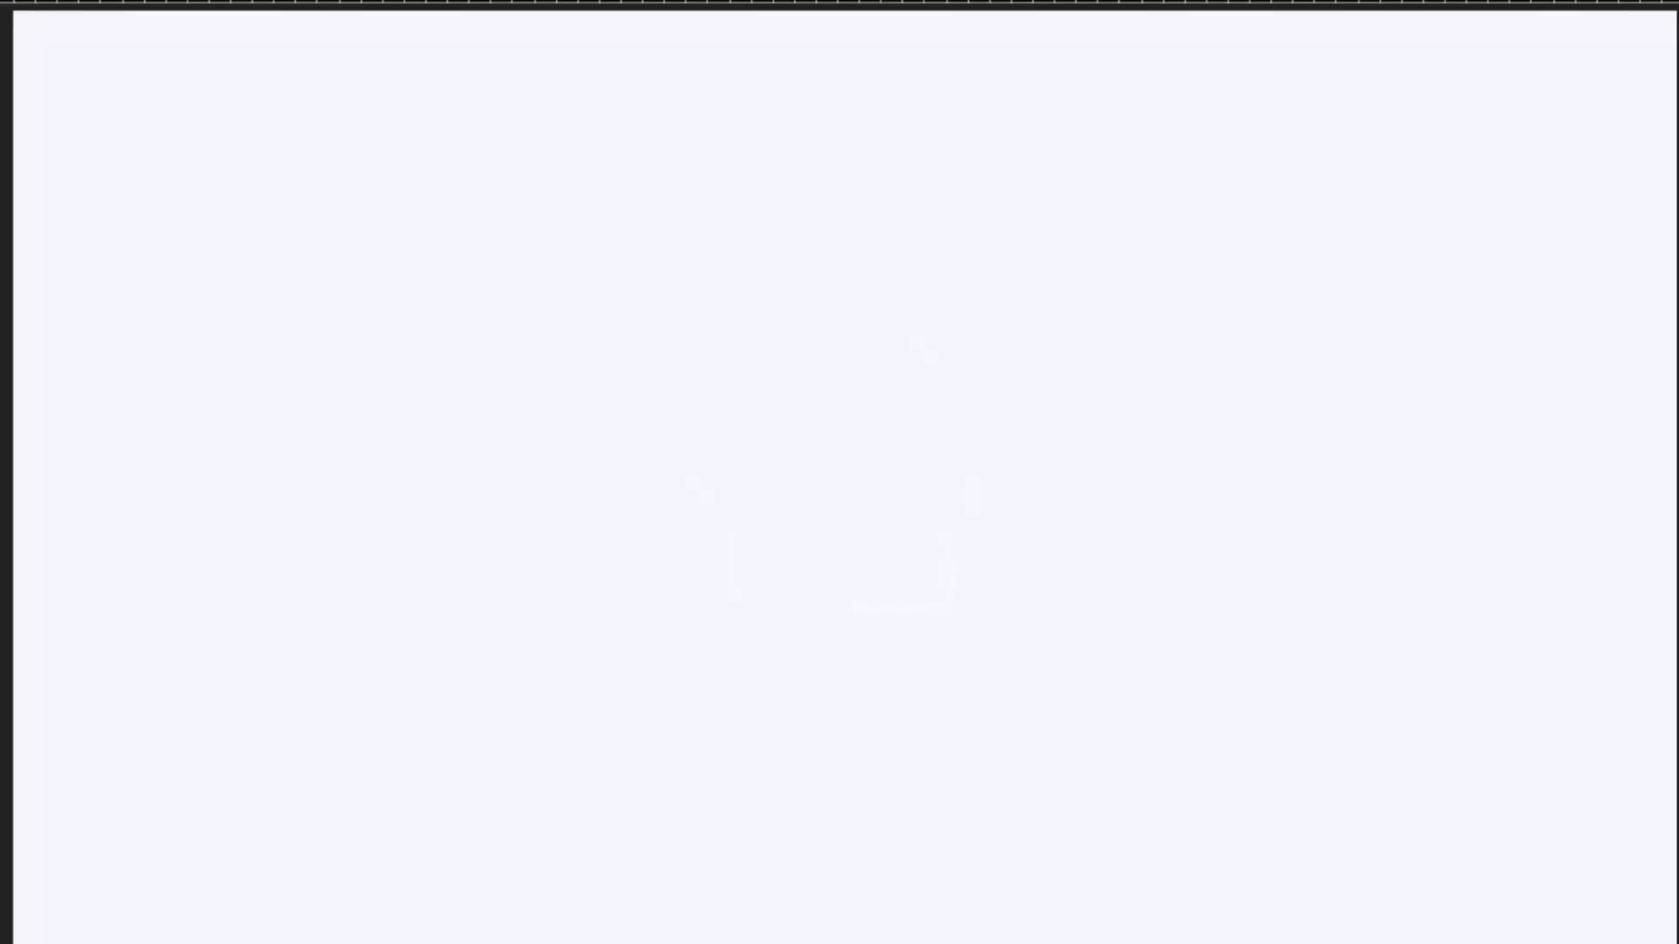